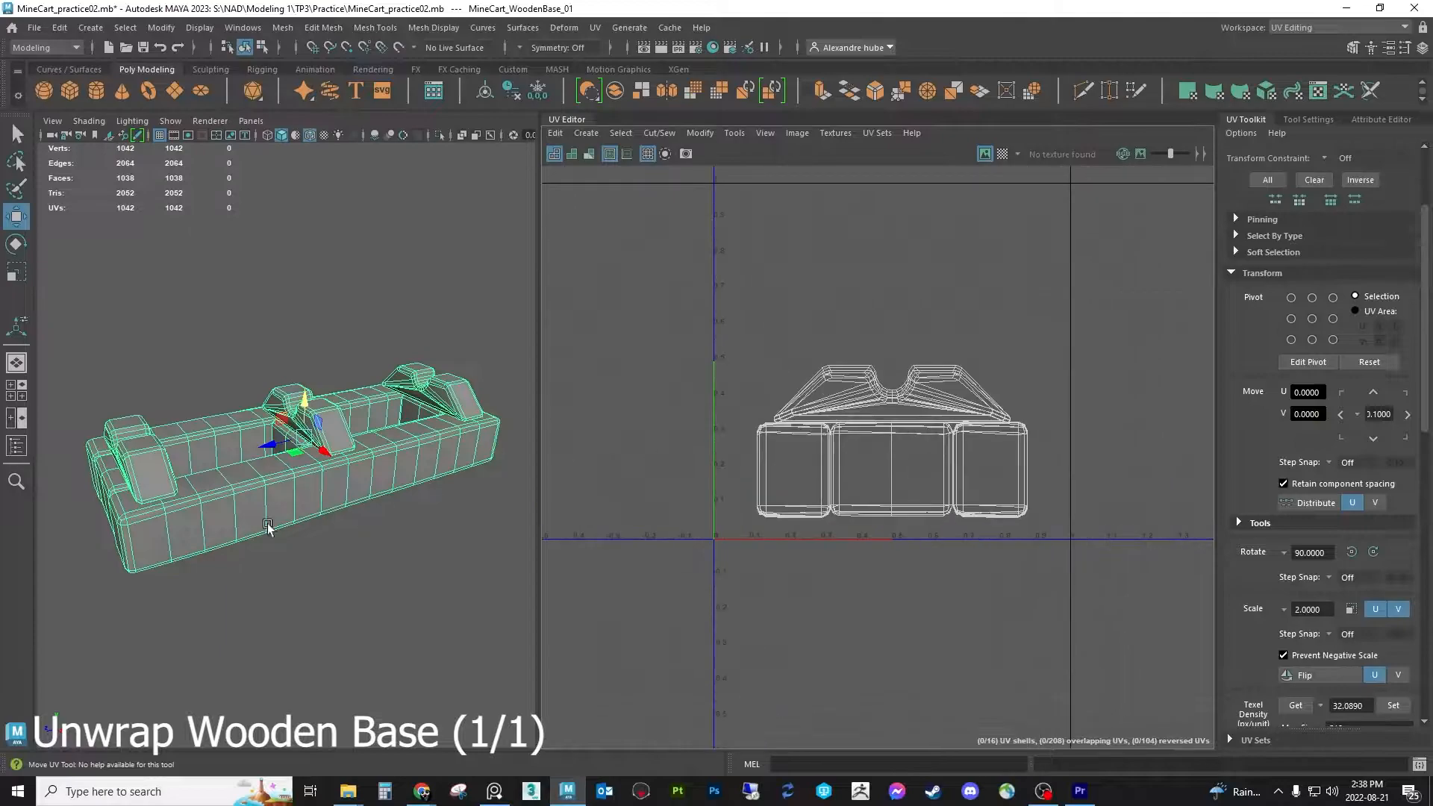
Select all faces of the wooden base and move their UV shells outside the 0–1 tile to about U 1.61, V 0.70
drag(735, 599, 1156, 265)
drag(669, 560, 1077, 322)
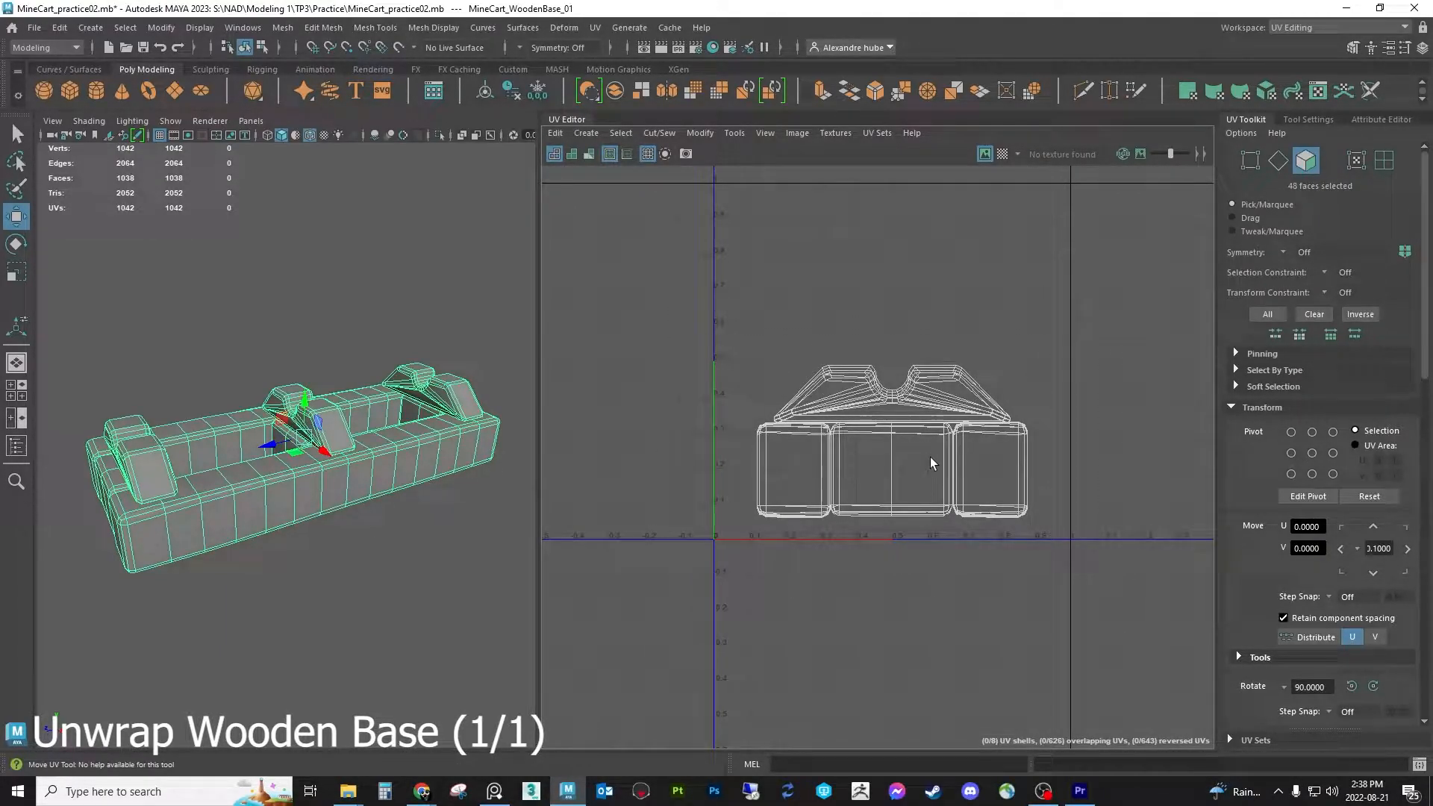
click(1278, 168)
click(1304, 162)
key(ctrl+shift+a)
scroll(882, 460, down, 1)
drag(882, 464, 1228, 328)
alt+drag(357, 453, 418, 509)
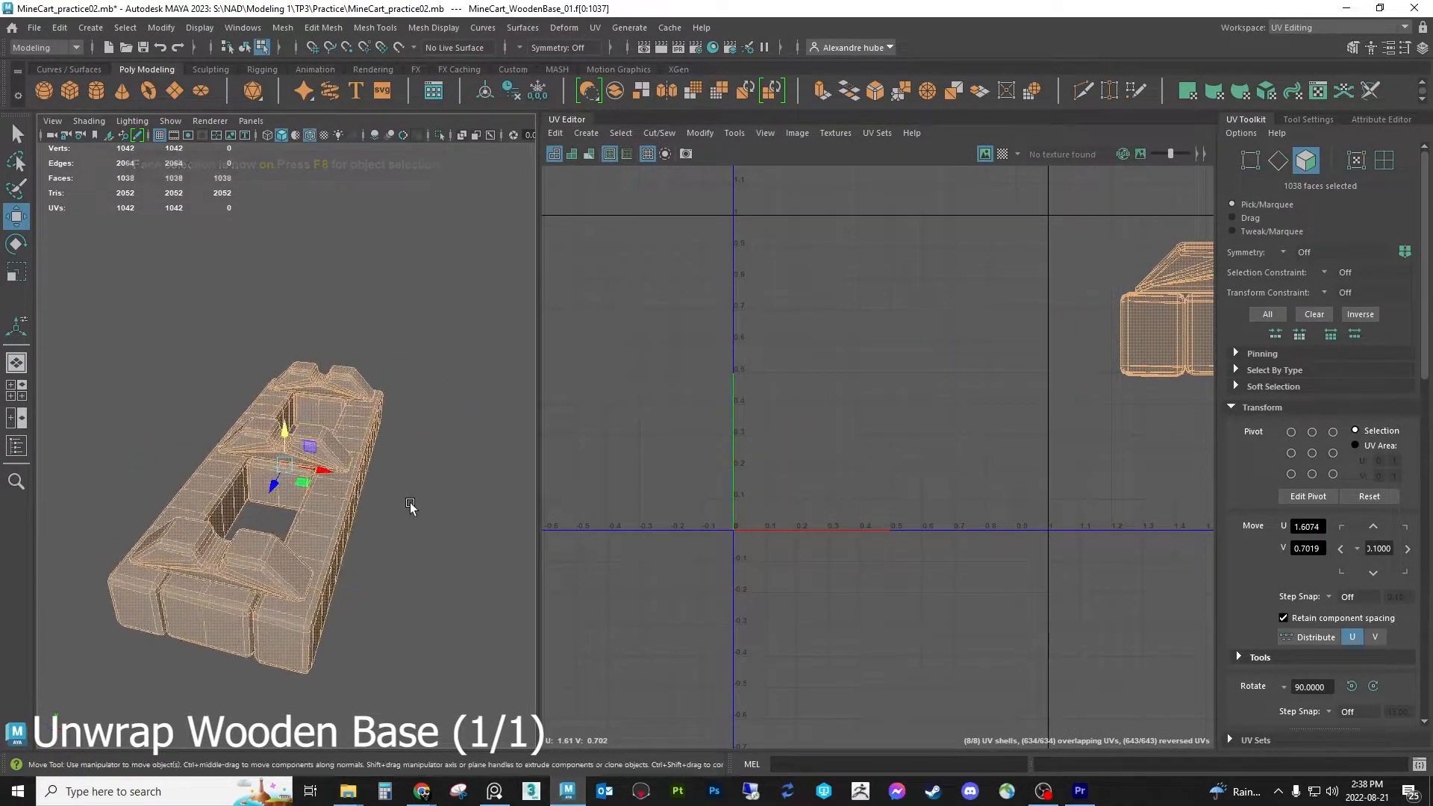
Select the three raised support blocks and move their UV shells above the beam shells
double_click(332, 451)
shift+double_click(349, 391)
shift+double_click(274, 563)
alt+middle_drag(889, 374, 773, 374)
scroll(776, 373, down, 2)
drag(1047, 324, 1046, 208)
Examine the wooden beams' bevelled edges and overall shape to plan the UV seams
drag(863, 454, 1150, 319)
alt+drag(481, 514, 423, 510)
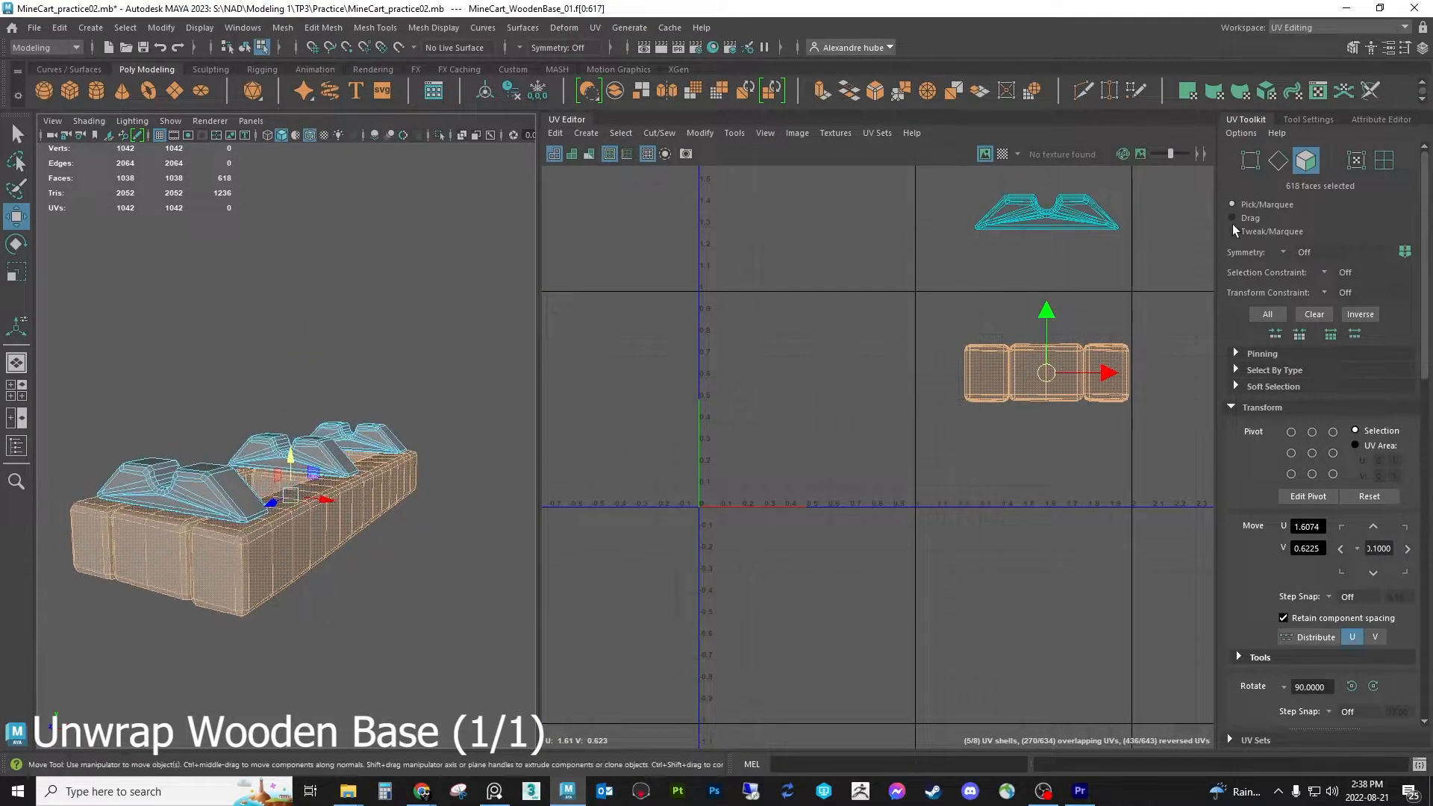
click(1277, 160)
scroll(342, 534, up, 5)
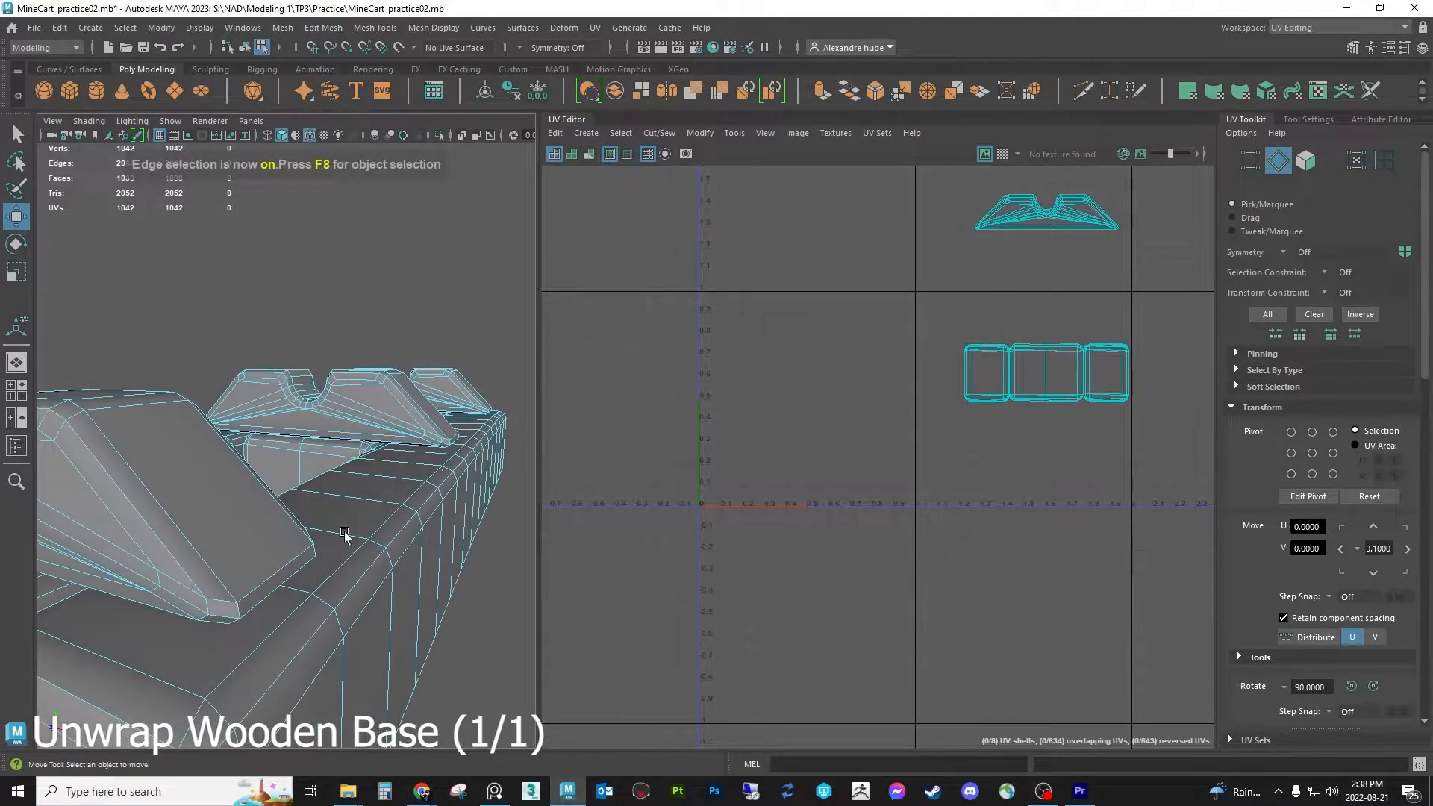
alt+middle_drag(342, 534, 355, 462)
alt+drag(358, 482, 369, 492)
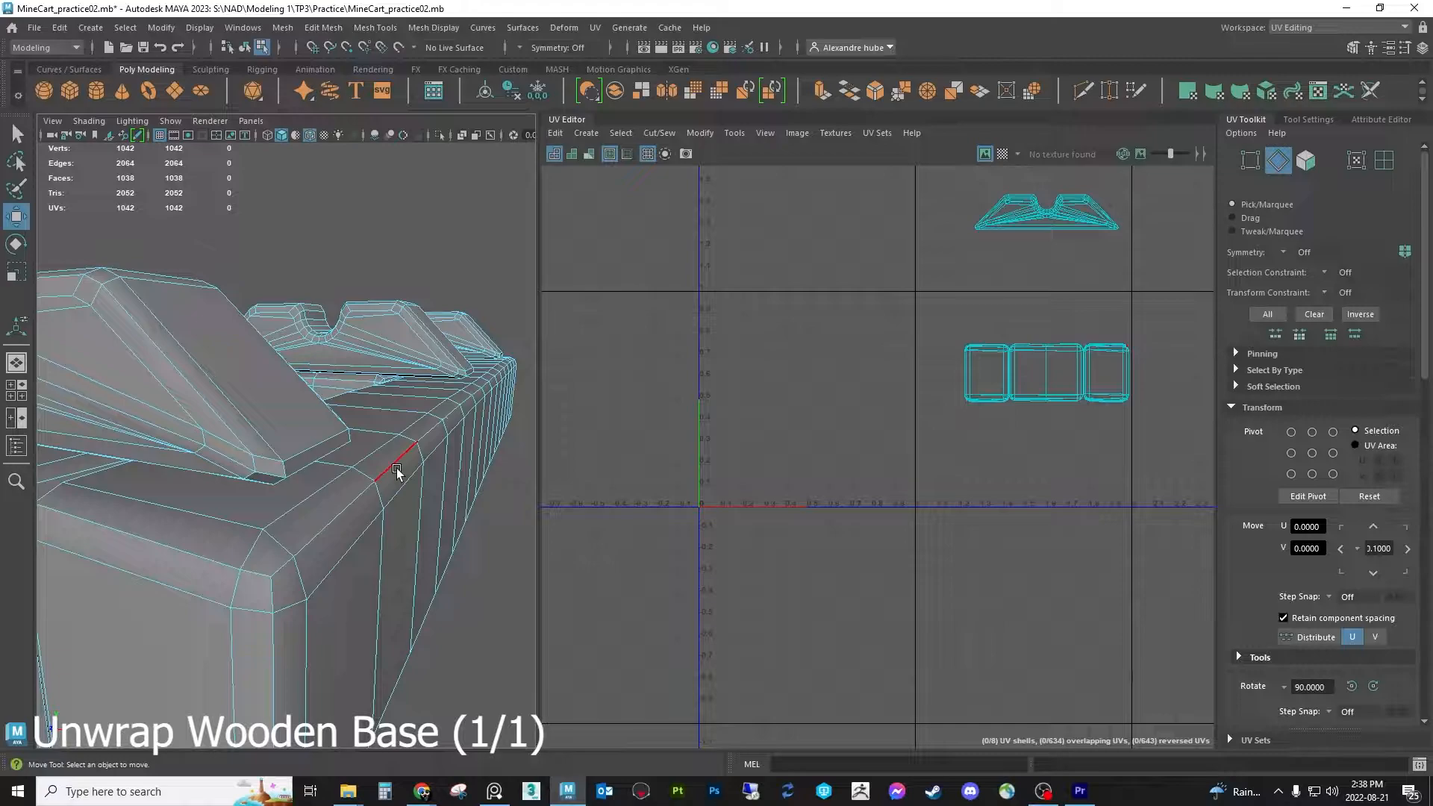
scroll(397, 471, down, 8)
alt+drag(397, 473, 406, 486)
scroll(361, 424, up, 3)
alt+drag(364, 427, 370, 443)
scroll(370, 443, up, 5)
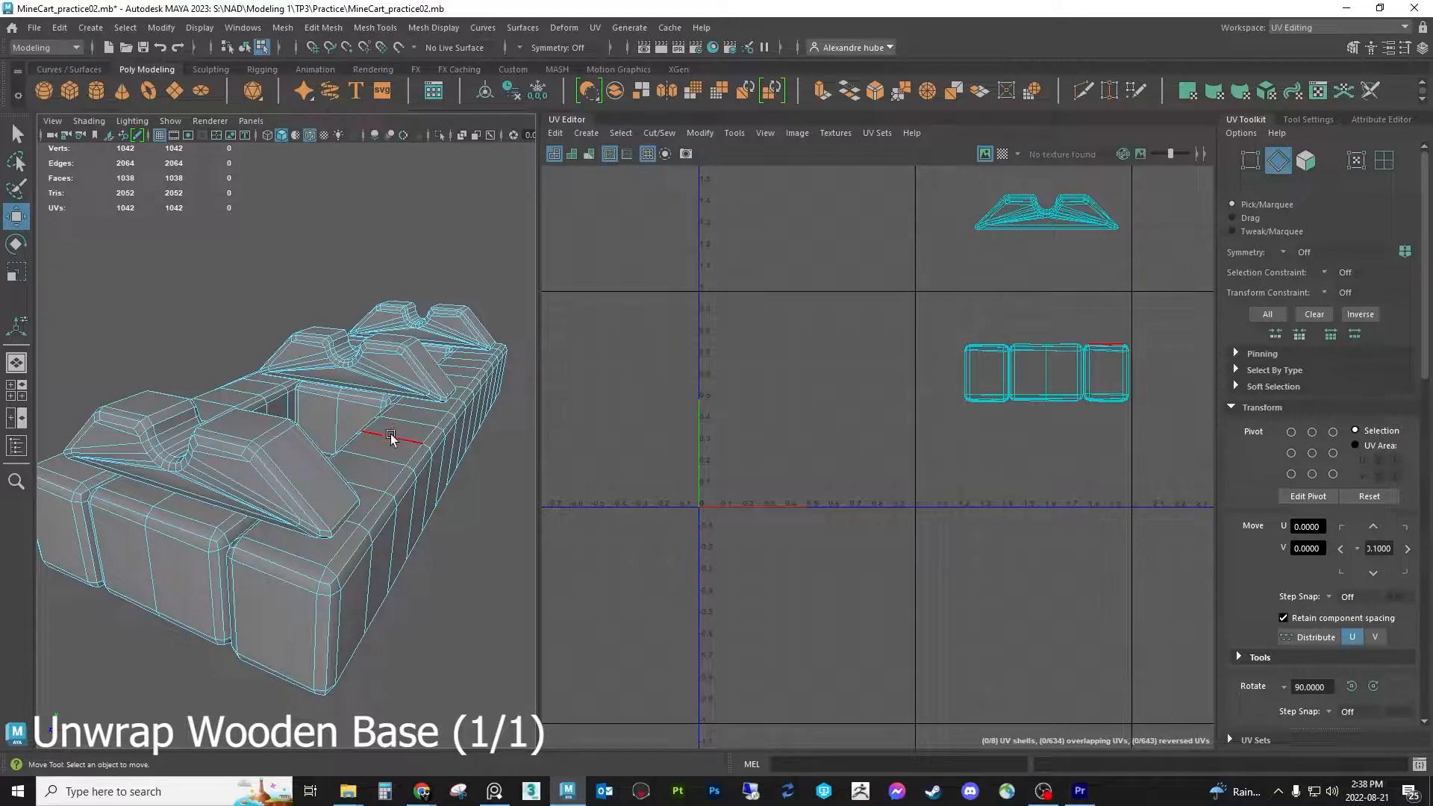
Switch to the reference board, examine the wooden beams in the mine cart photo, and return to Maya
click(495, 791)
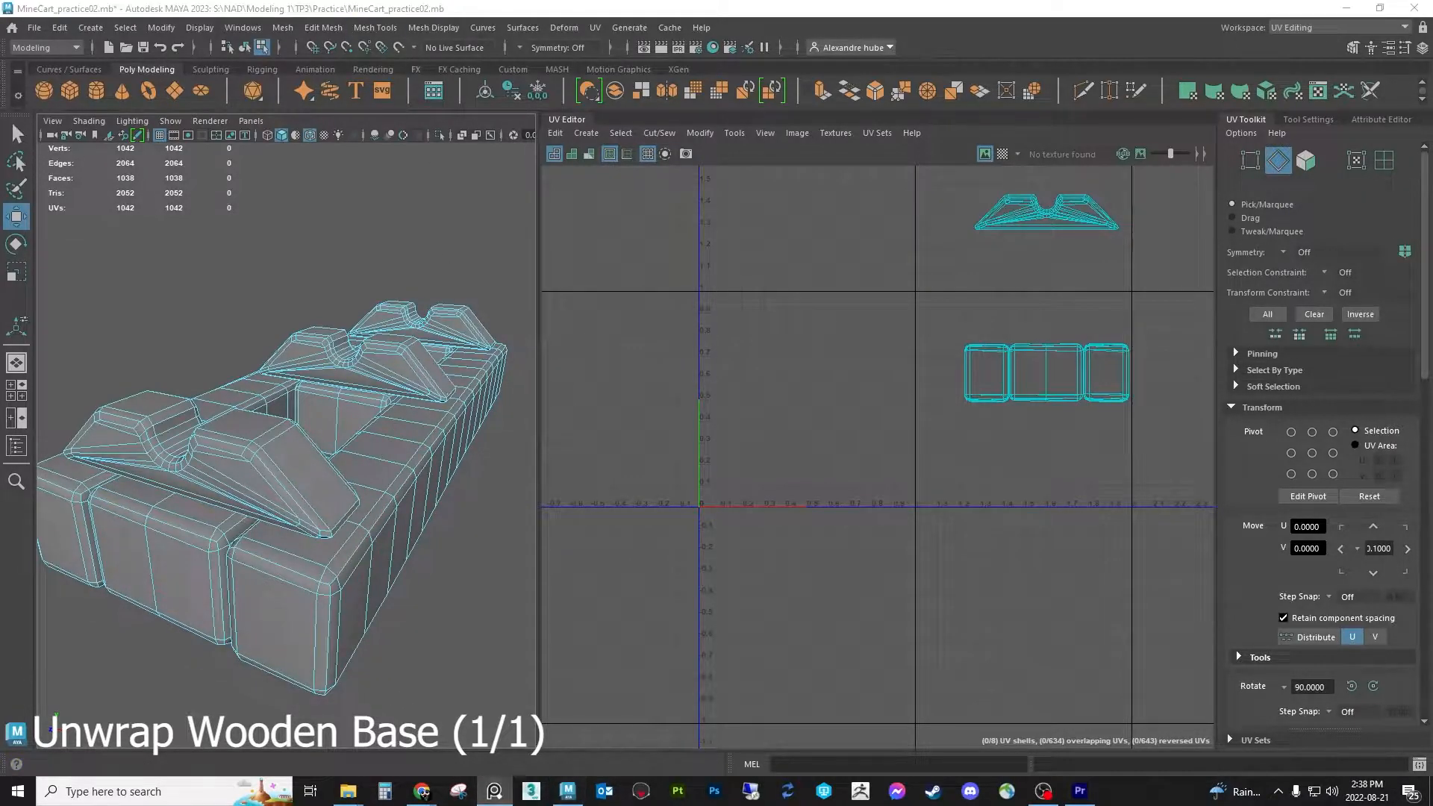
right_drag(477, 1, 589, 434)
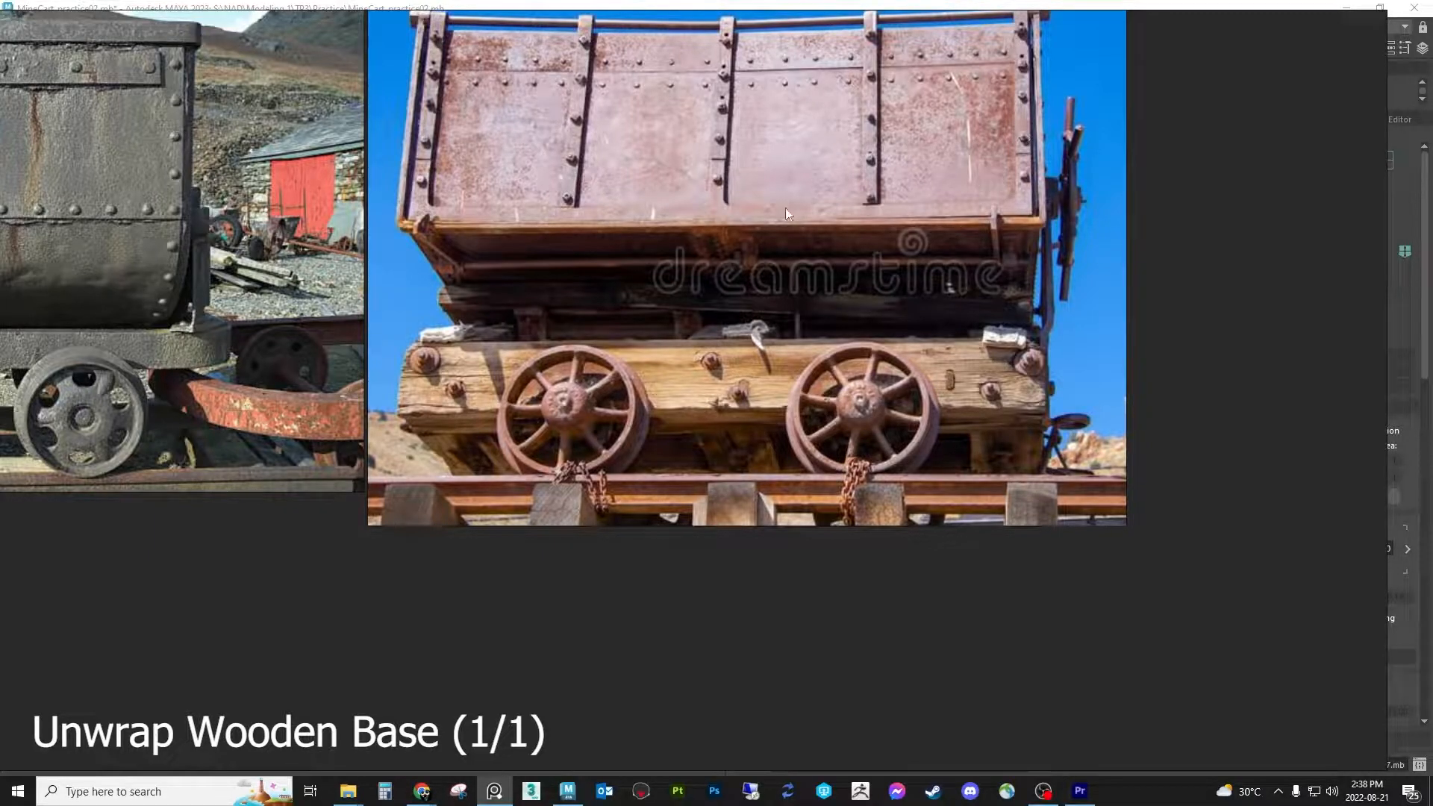
middle_drag(759, 221, 740, 356)
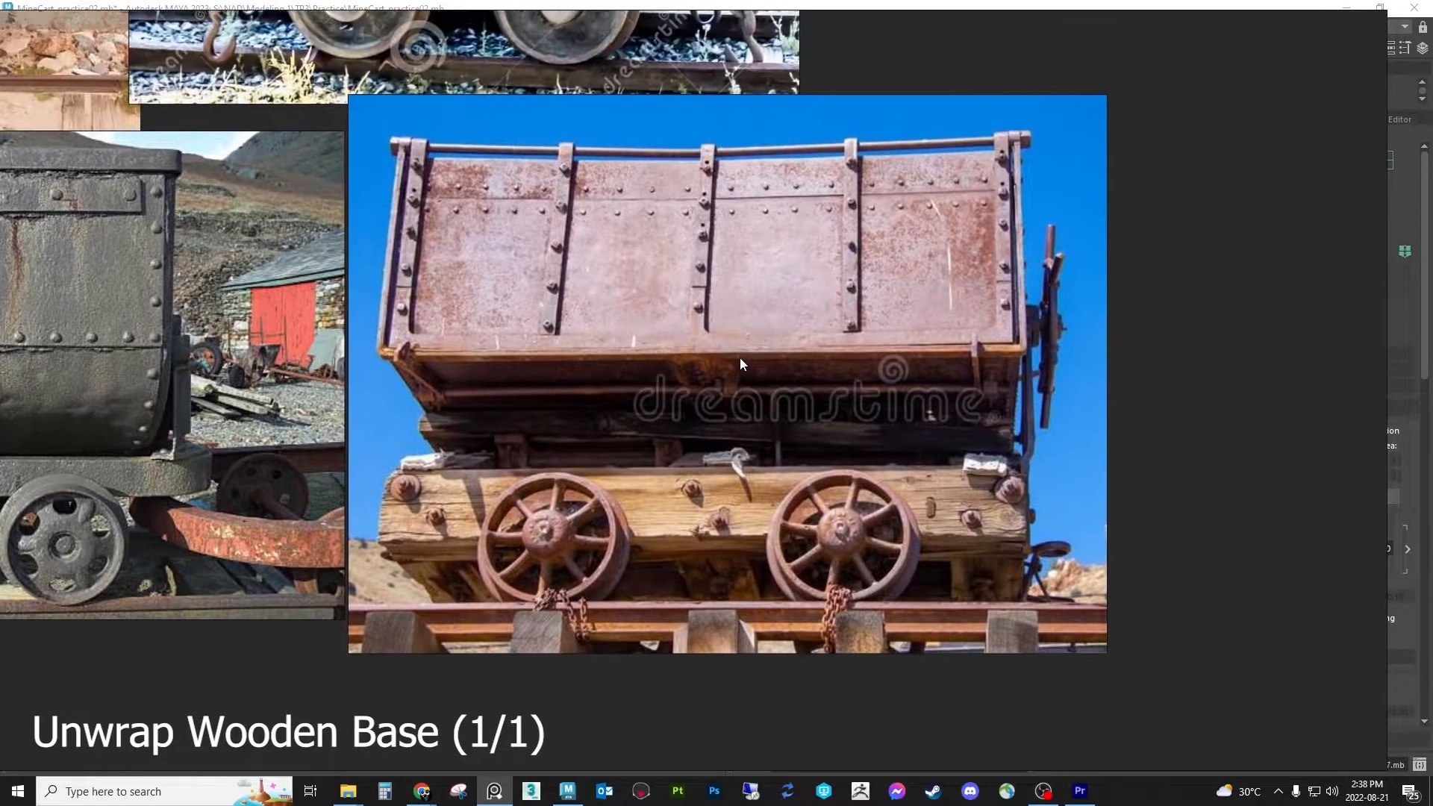
scroll(740, 358, up, 2)
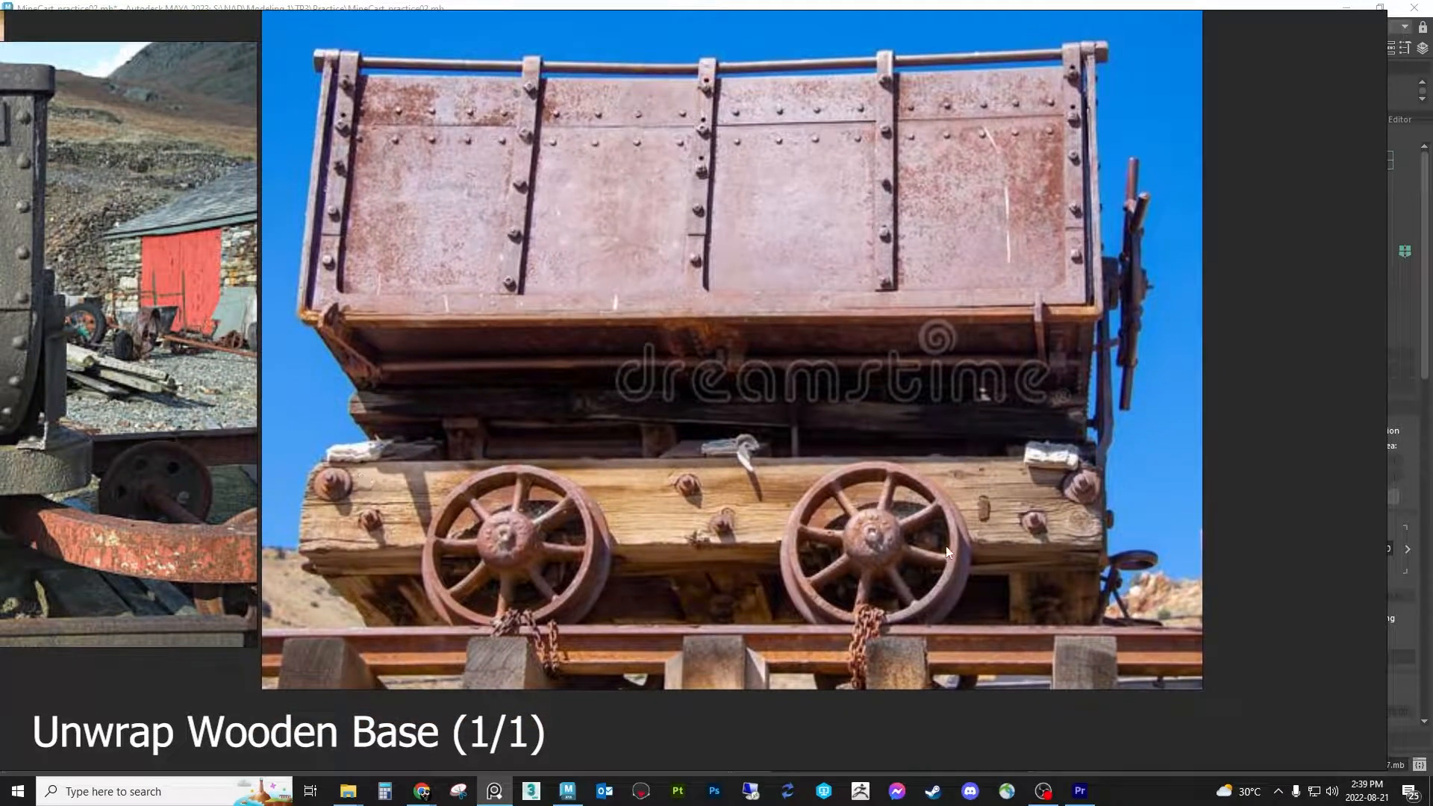
right_drag(1255, 398, 373, 0)
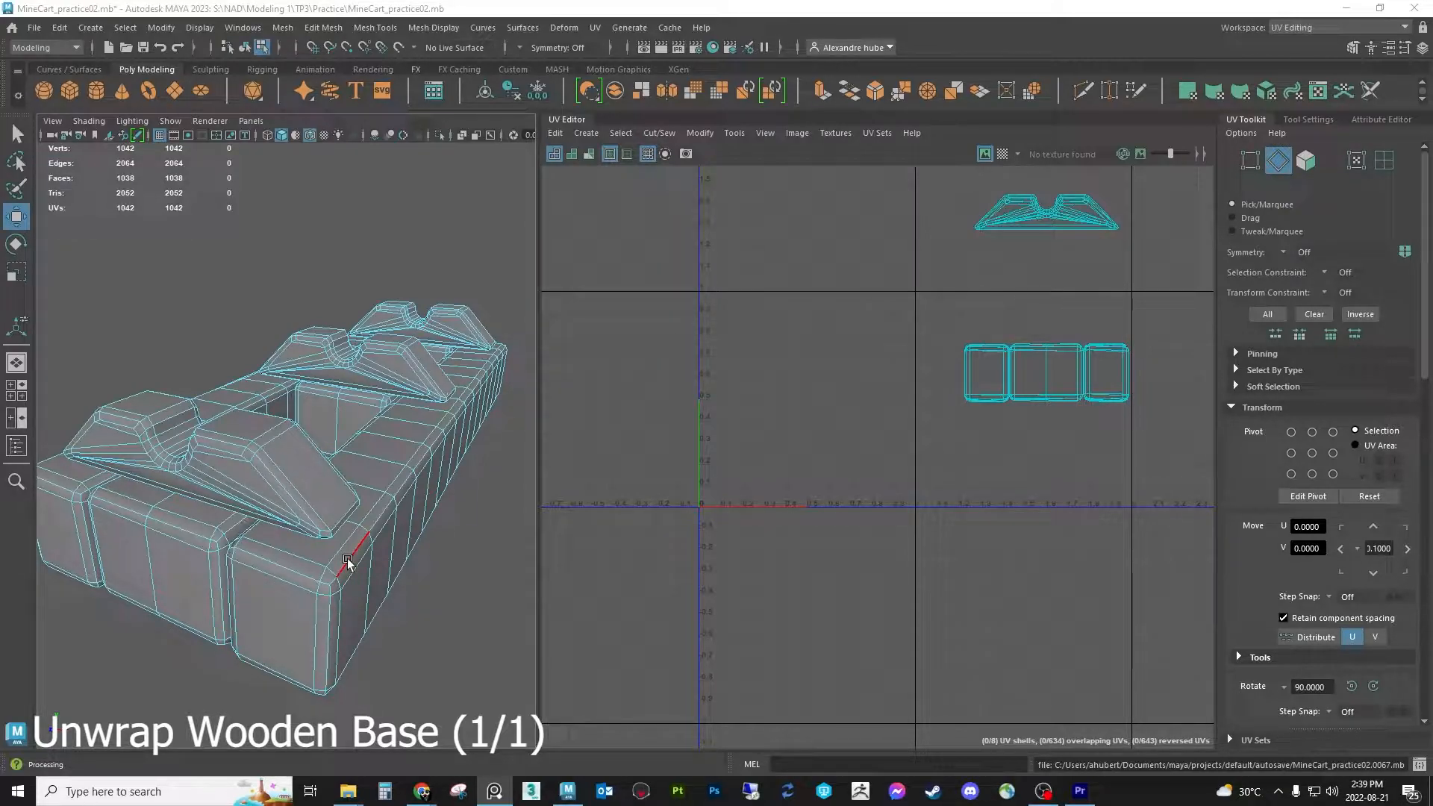
Move the two outer beams' UV shells away from the middle one, to about U 1.88, V 0.01 and U 0.91, V 0.09
click(1304, 165)
drag(1164, 314, 929, 433)
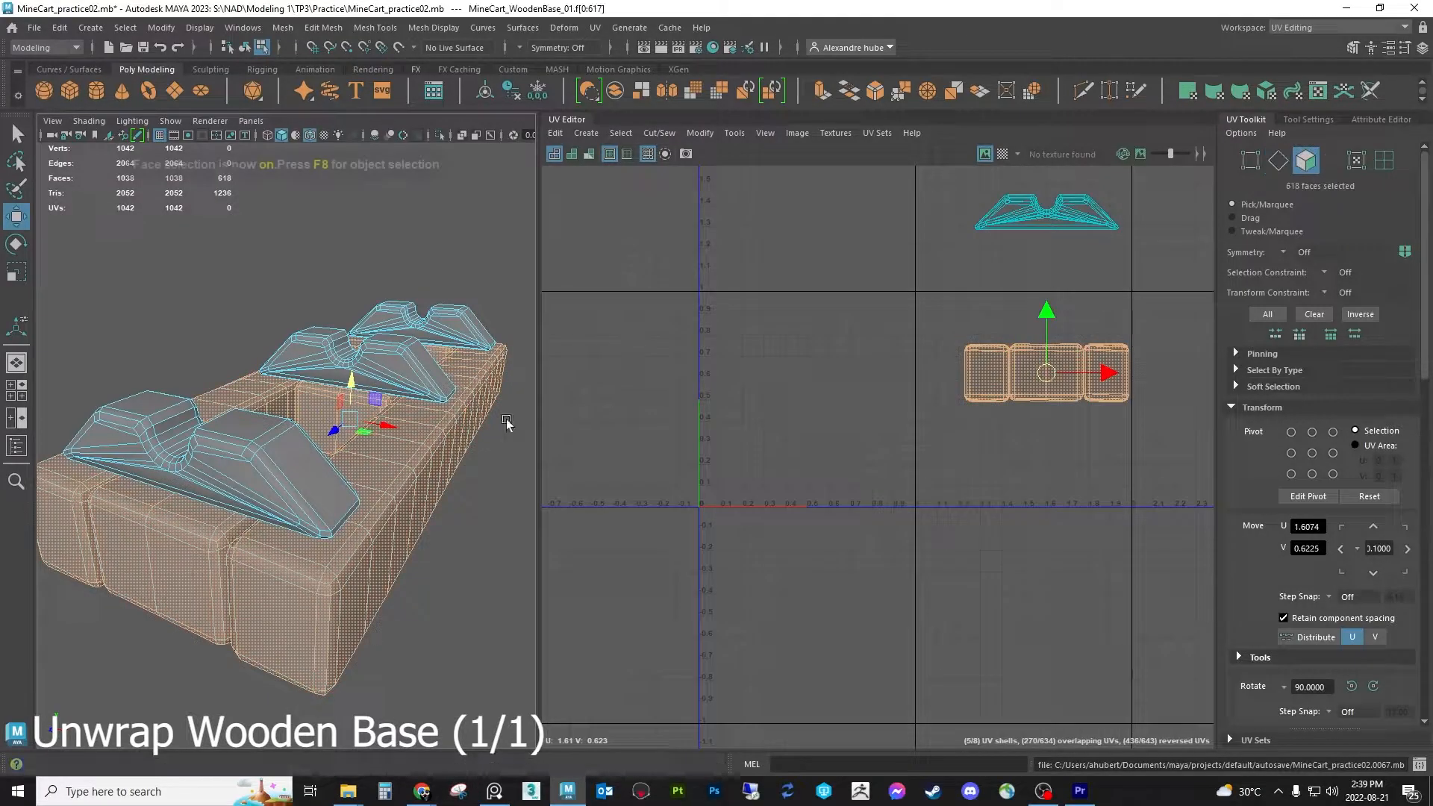
double_click(386, 453)
drag(1104, 372, 1099, 506)
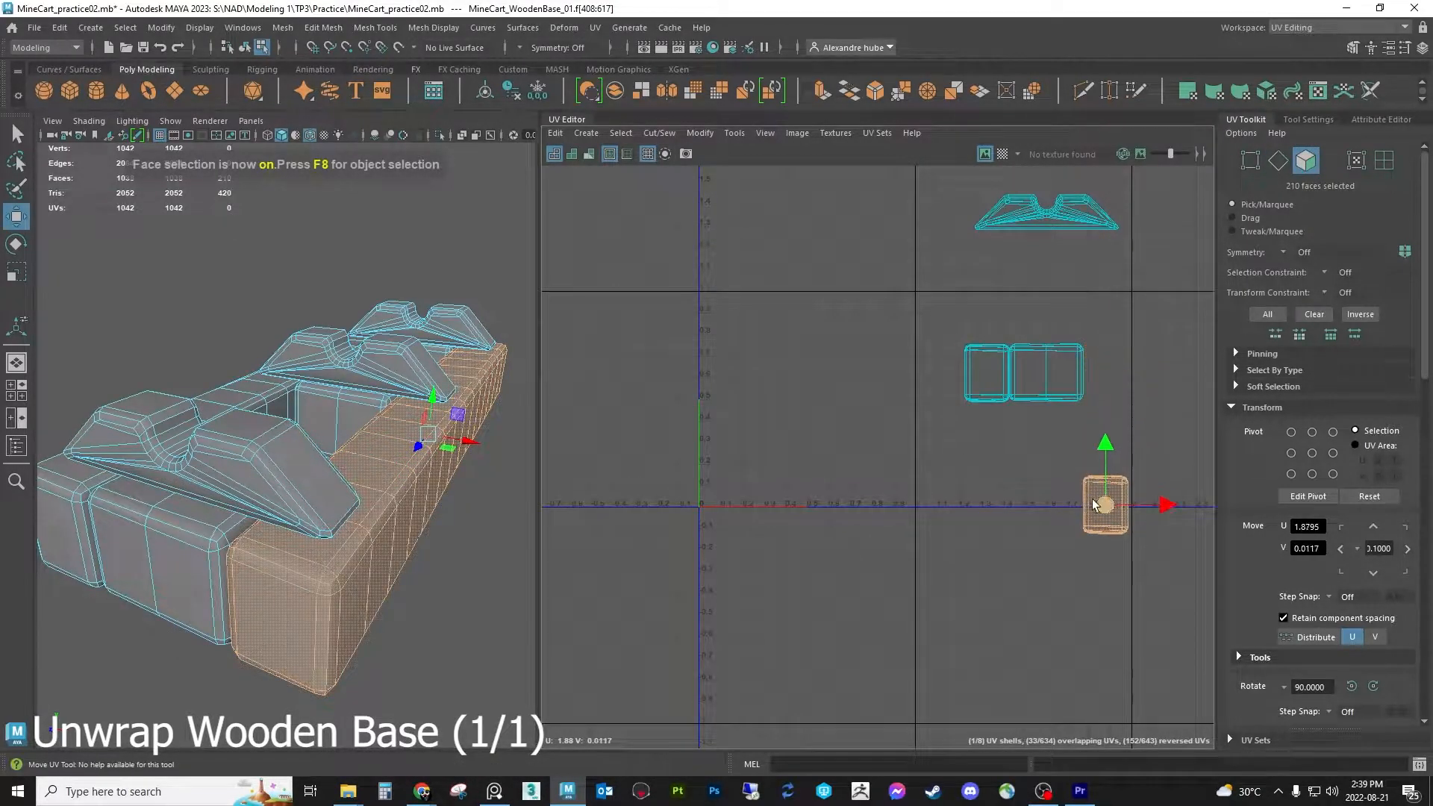
double_click(987, 371)
drag(986, 370, 897, 489)
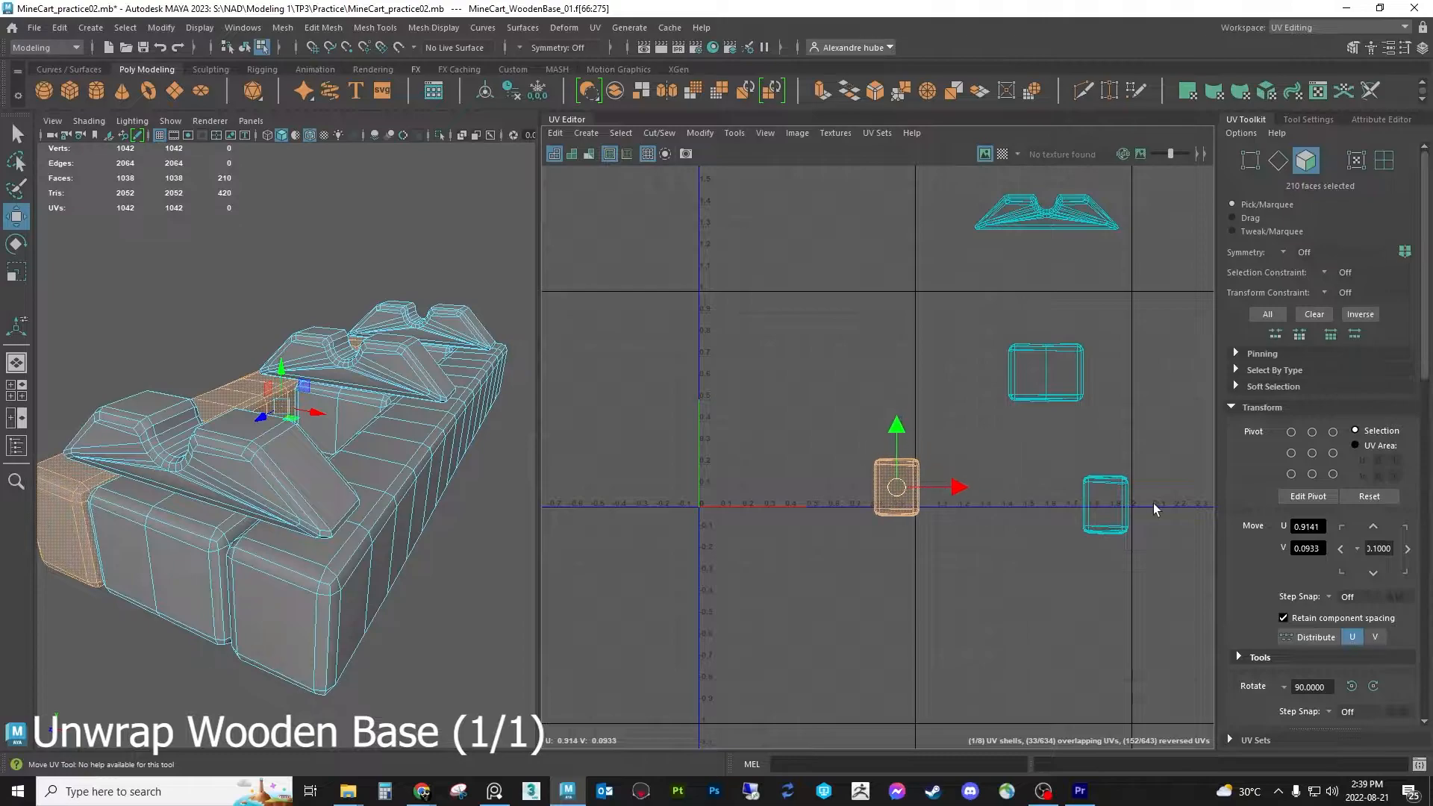
Select the bevel edges bordering the front end face of the outer beam whose shell lies near U 1.88, leaving its outer vertical side unselected
double_click(1111, 510)
alt+drag(332, 582, 312, 533)
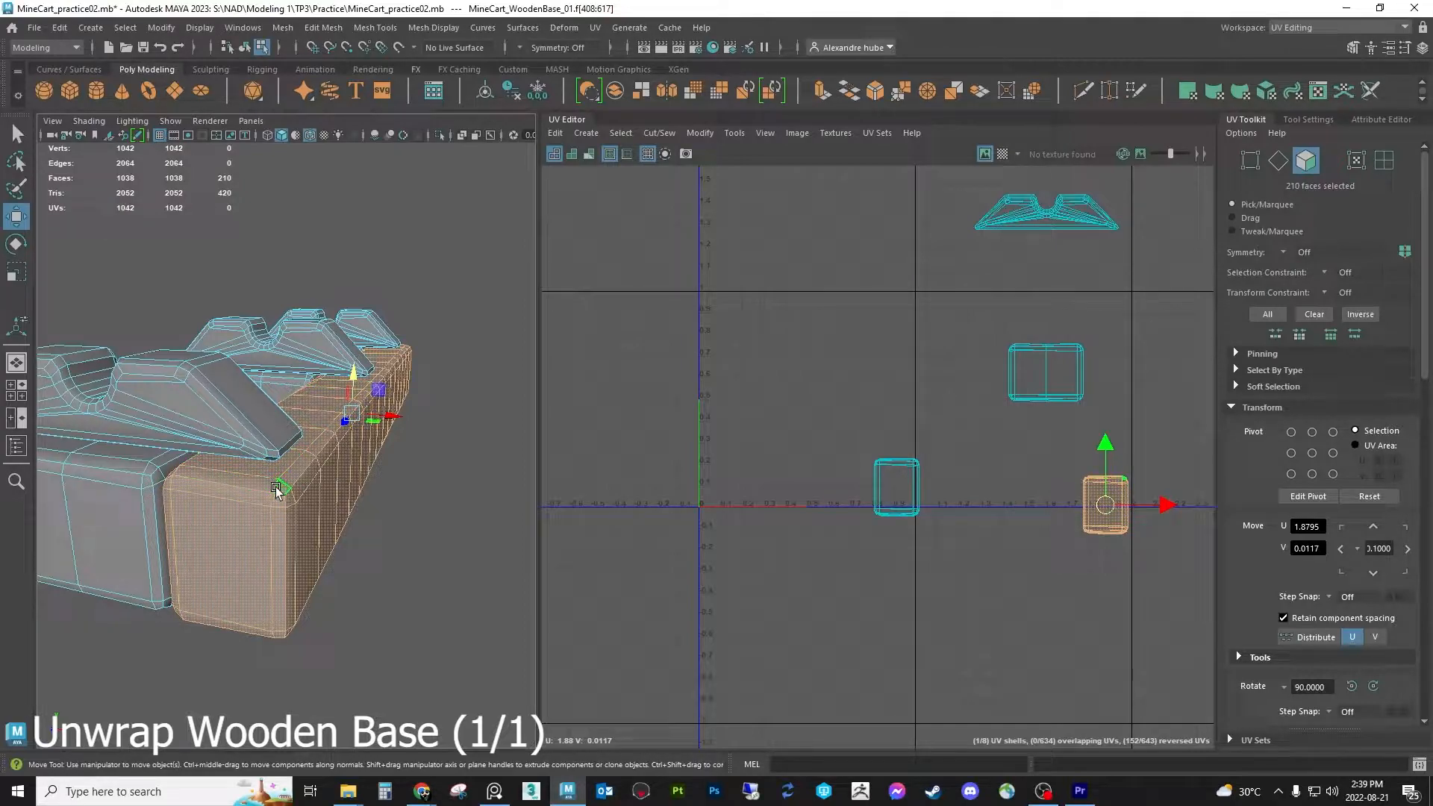
alt+middle_drag(1076, 510, 973, 521)
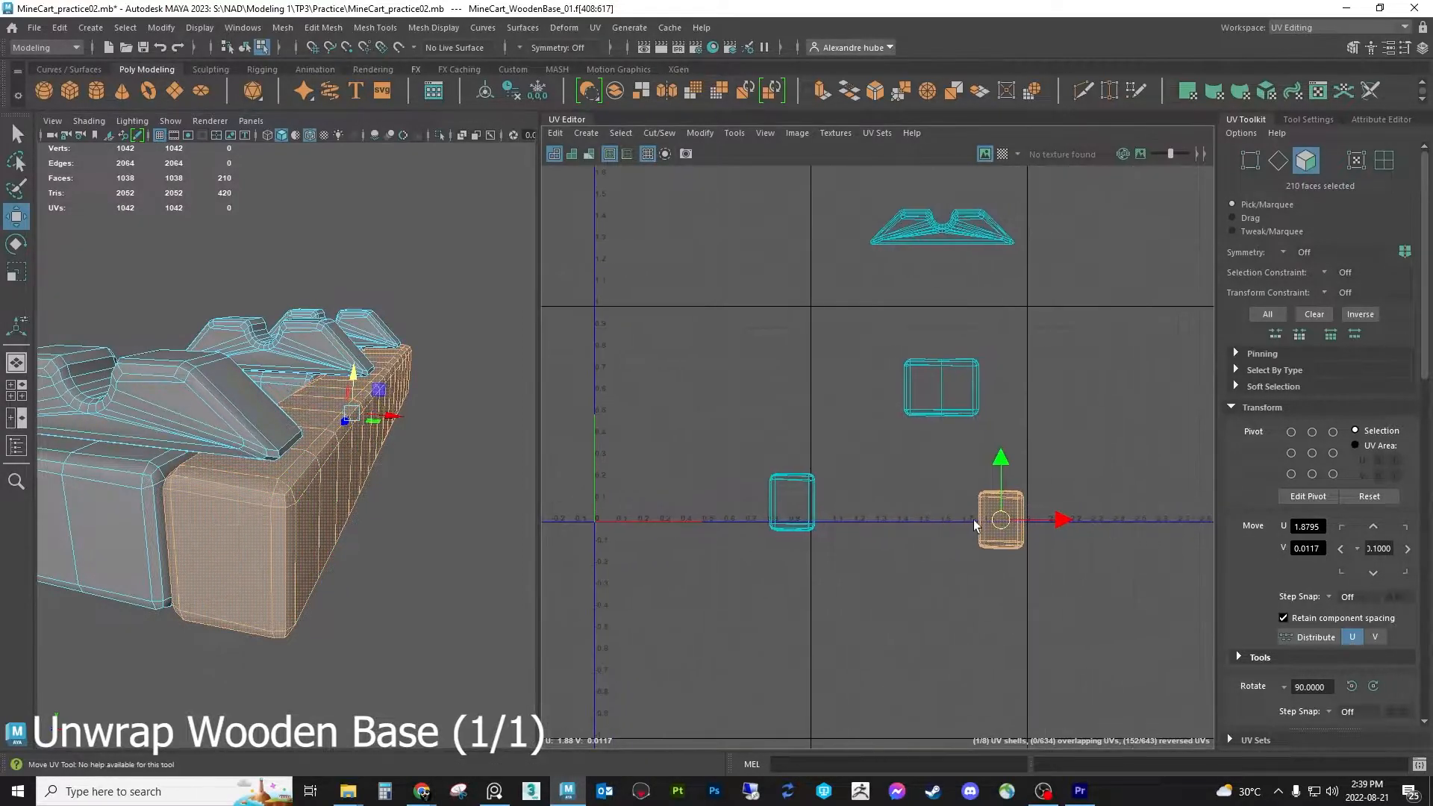
scroll(974, 521, up, 1)
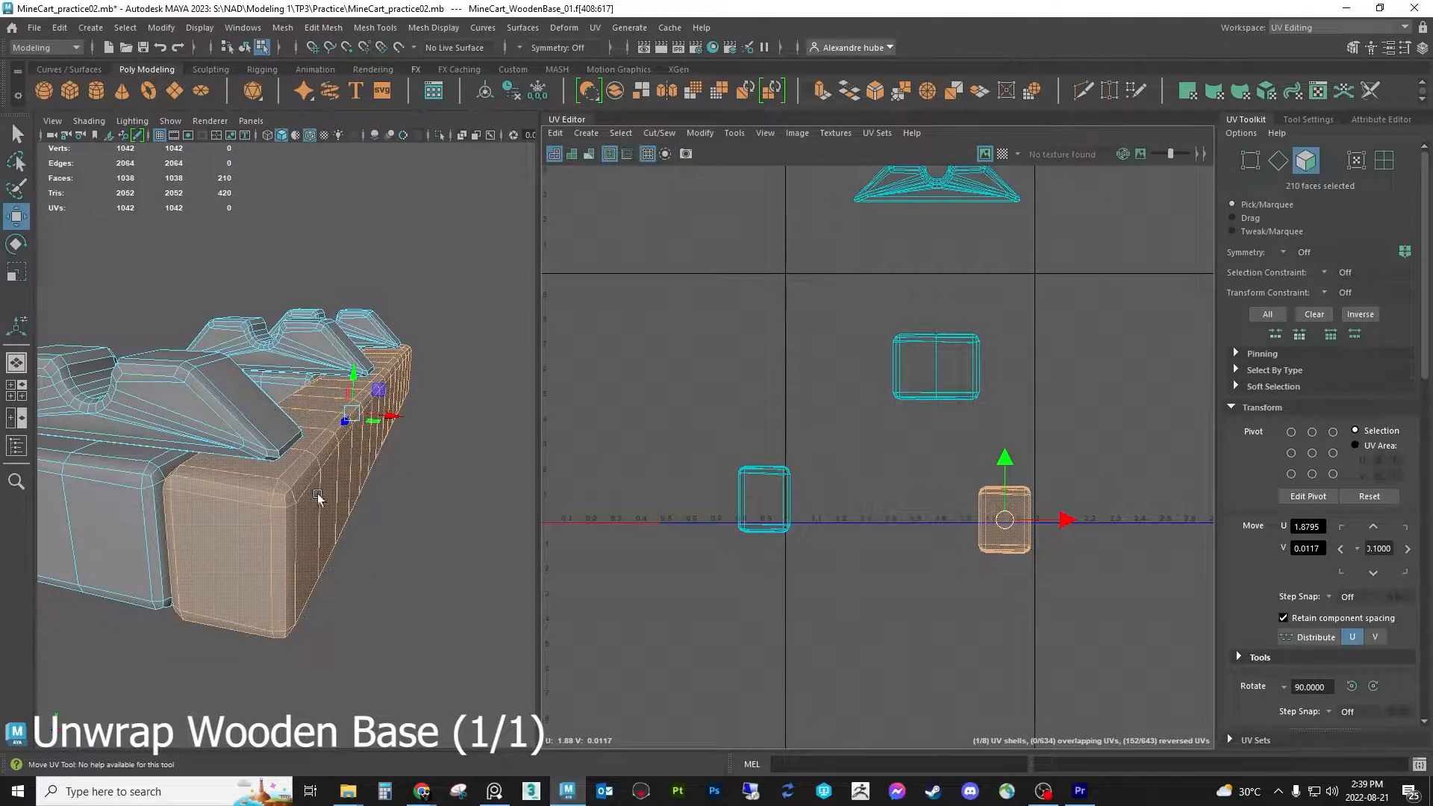
alt+middle_drag(928, 509, 900, 477)
scroll(843, 503, up, 1)
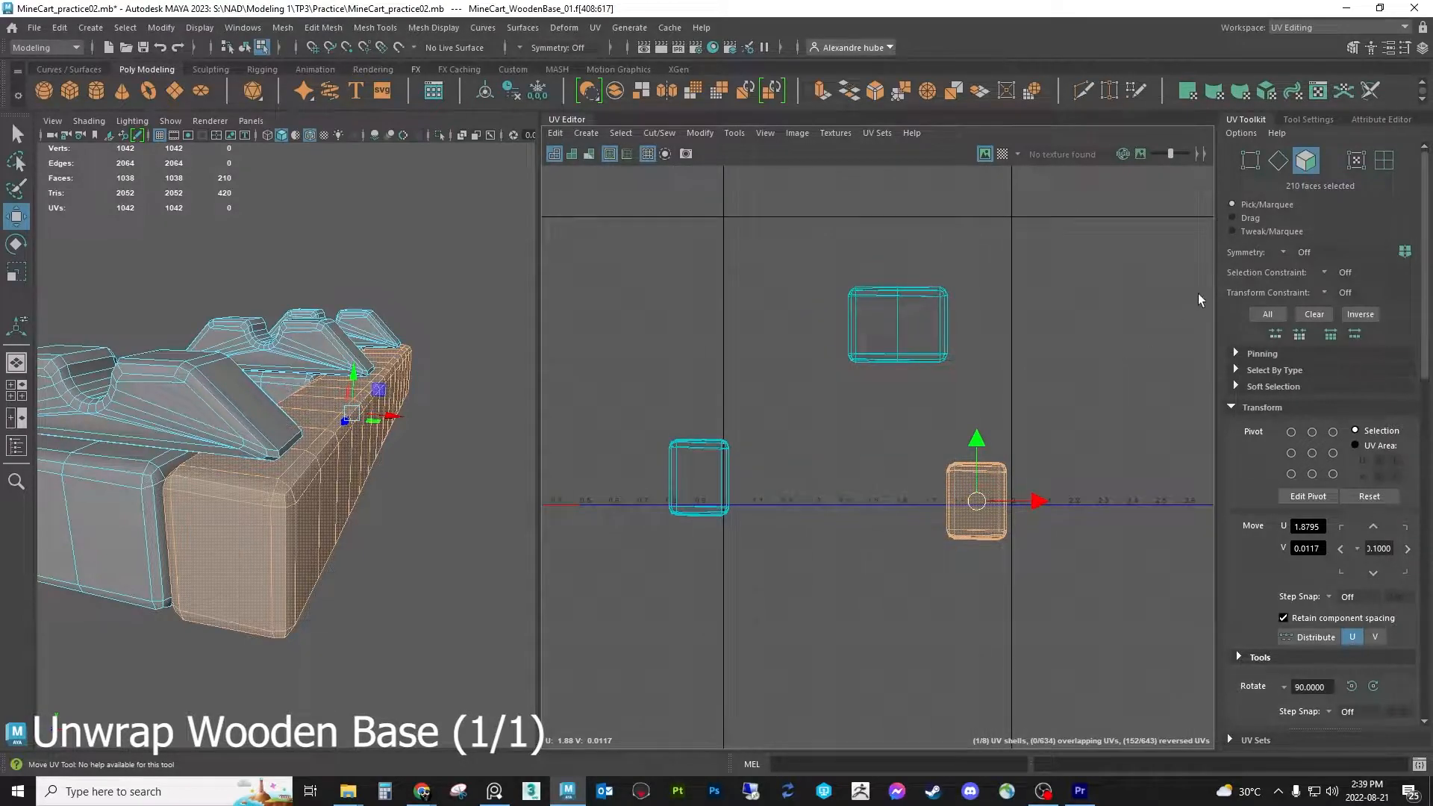
click(1280, 164)
double_click(271, 522)
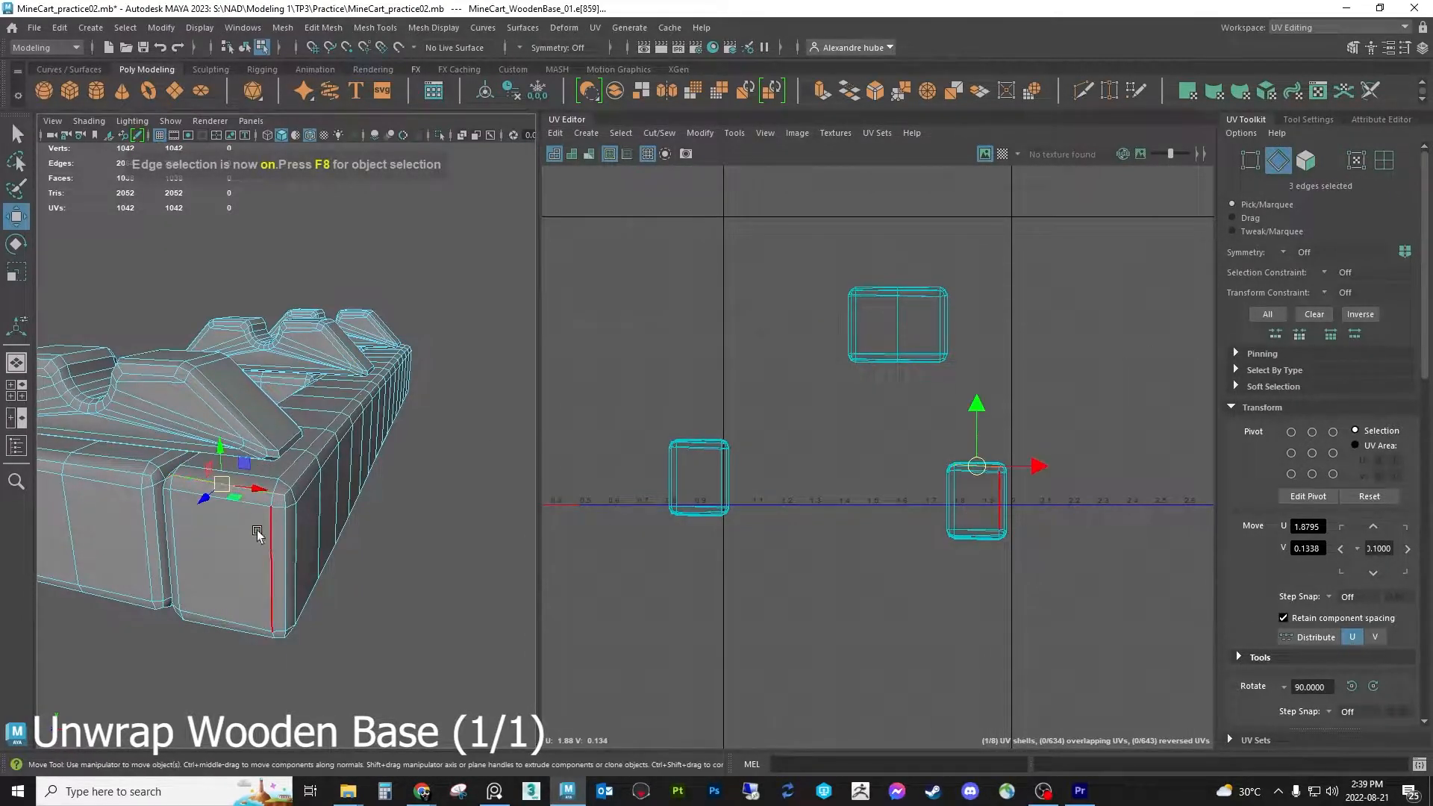
alt+drag(253, 542, 299, 528)
shift+double_click(299, 528)
shift+double_click(341, 625)
Examine the corner bevels and long edges around the outer beam's front end
alt+drag(341, 625, 295, 430)
scroll(328, 508, up, 5)
key(f)
alt+middle_drag(296, 429, 323, 450)
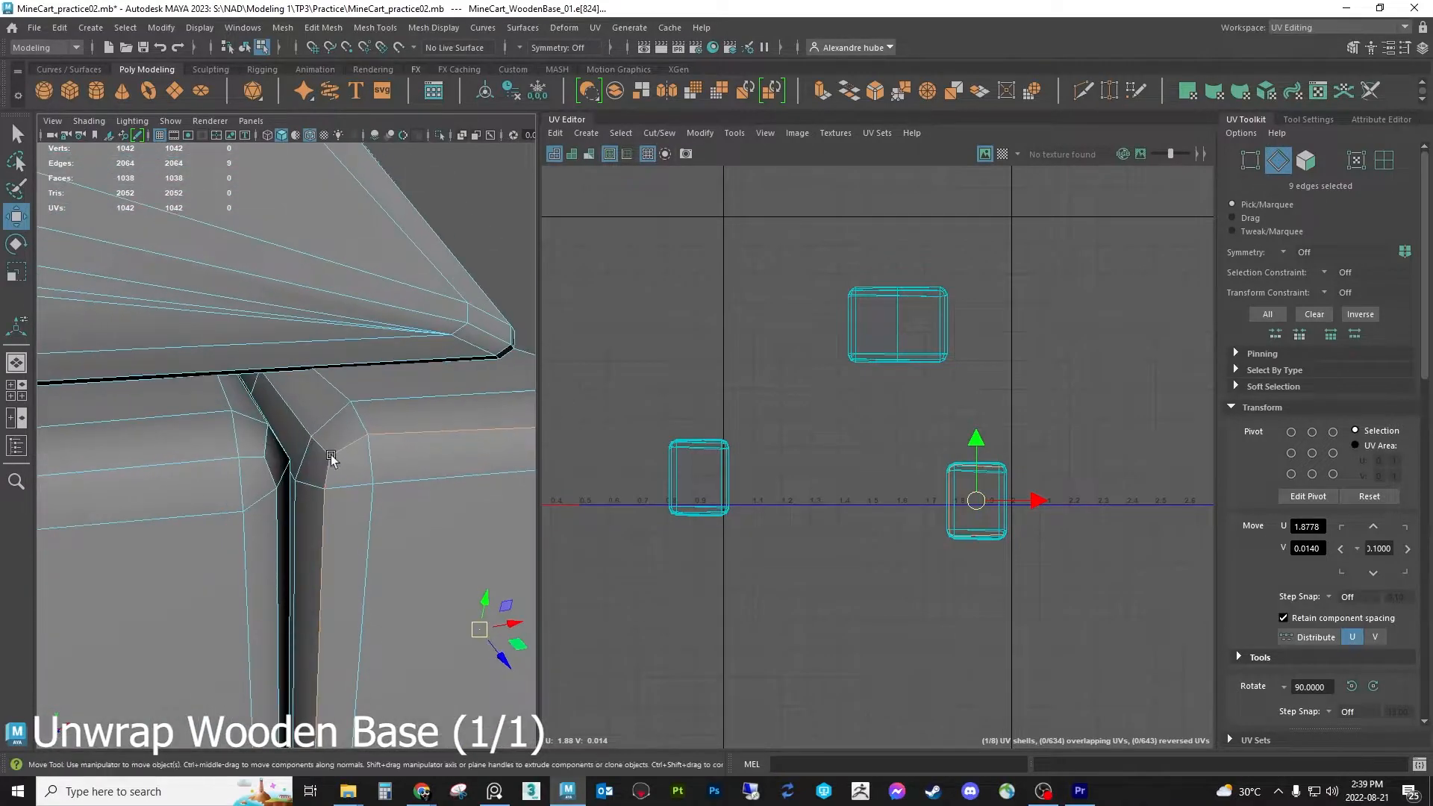
alt+drag(323, 451, 332, 435)
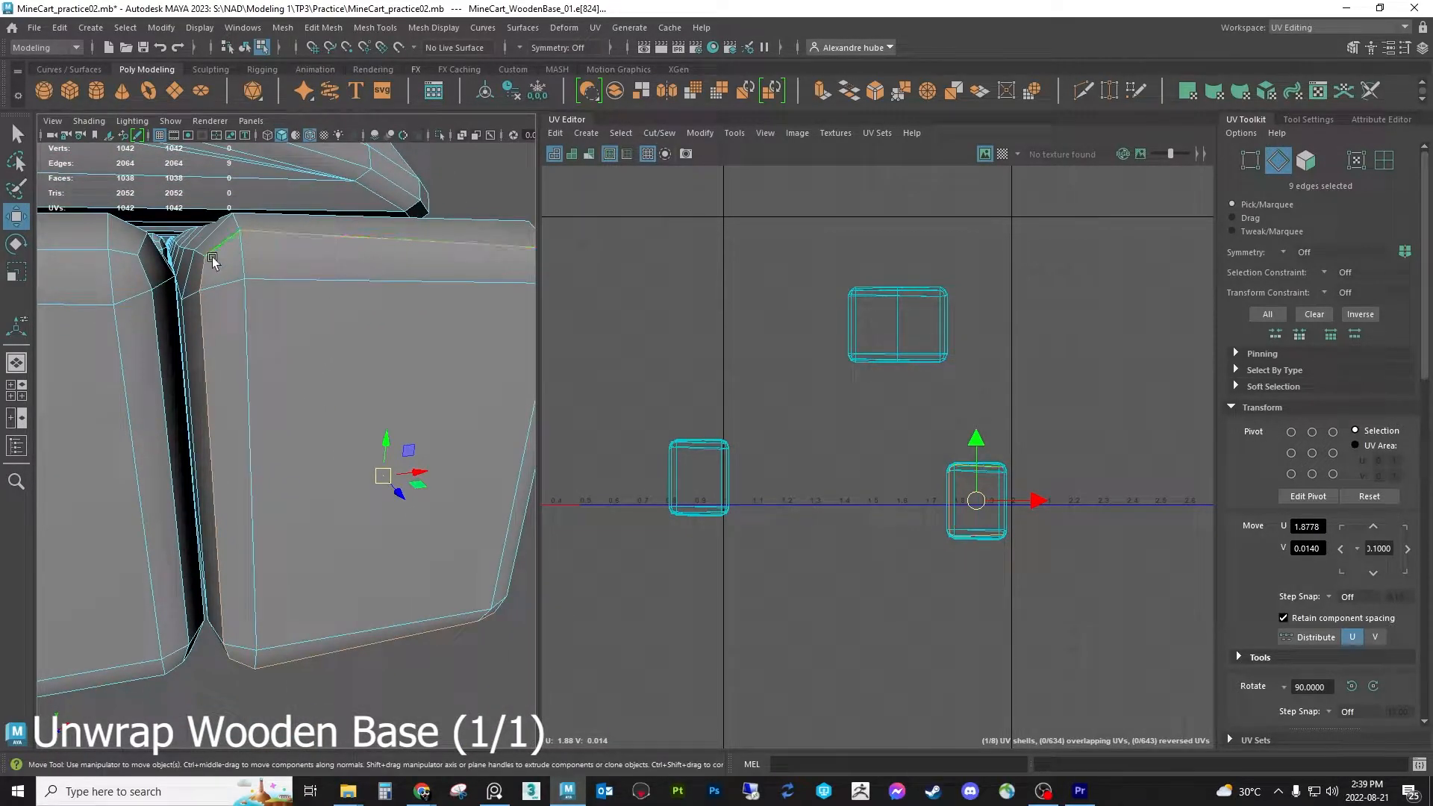
alt+middle_drag(359, 314, 201, 478)
alt+drag(261, 388, 214, 418)
alt+middle_drag(214, 418, 243, 403)
alt+drag(243, 403, 231, 401)
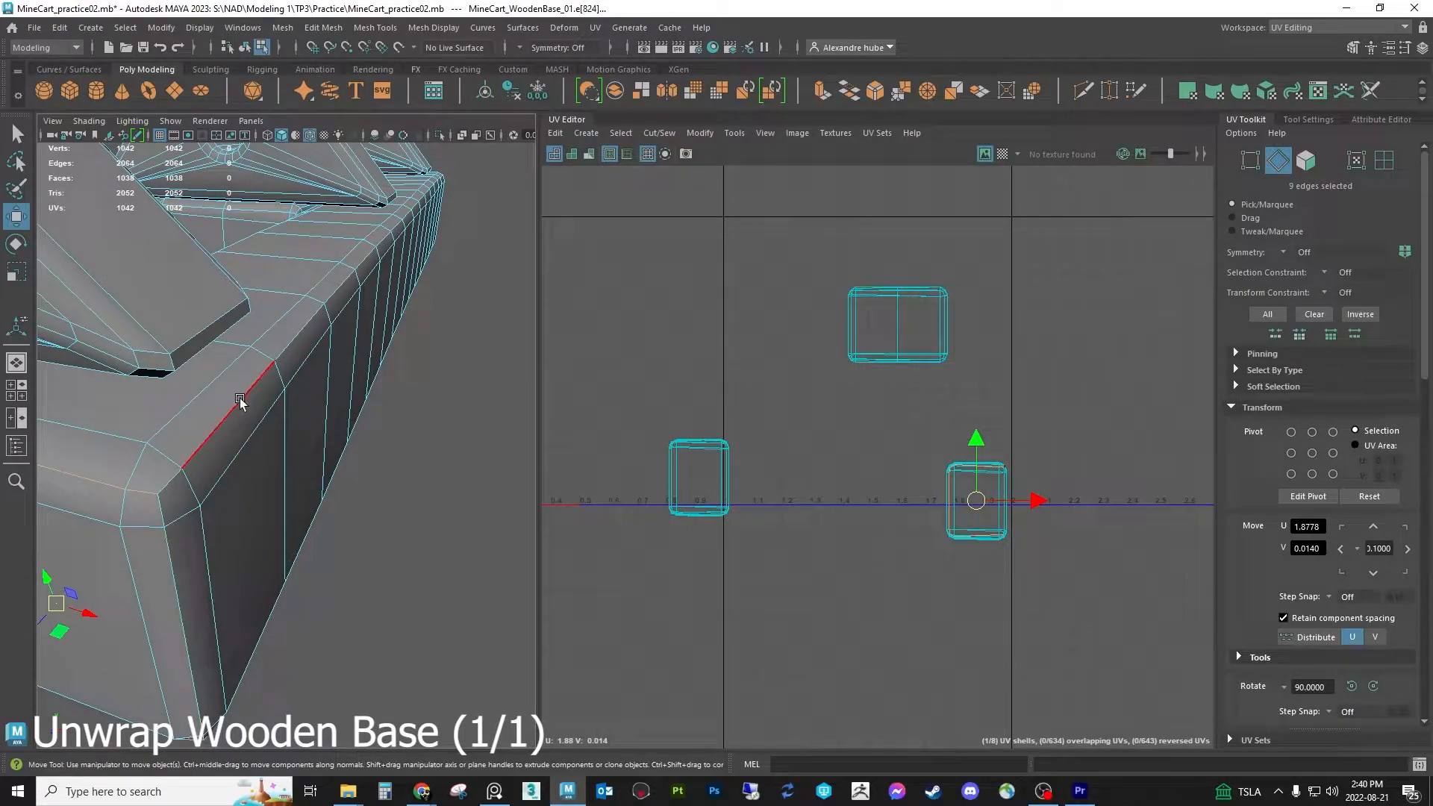
alt+drag(252, 431, 289, 379)
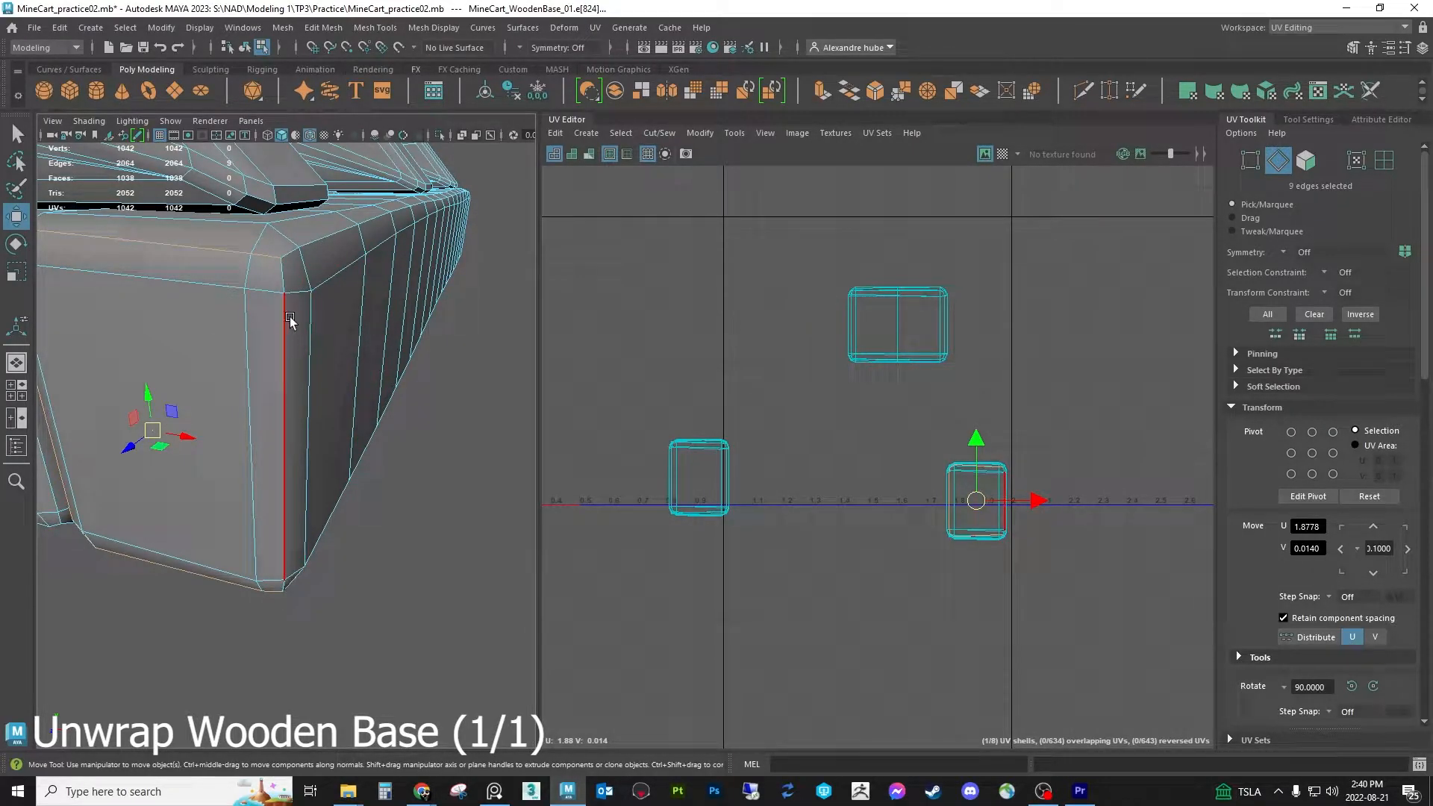
Add the matching three-sided bevel edges at the outer beam's opposite end and cut UV seams along both ends
scroll(293, 373, down, 6)
alt+drag(293, 373, 272, 416)
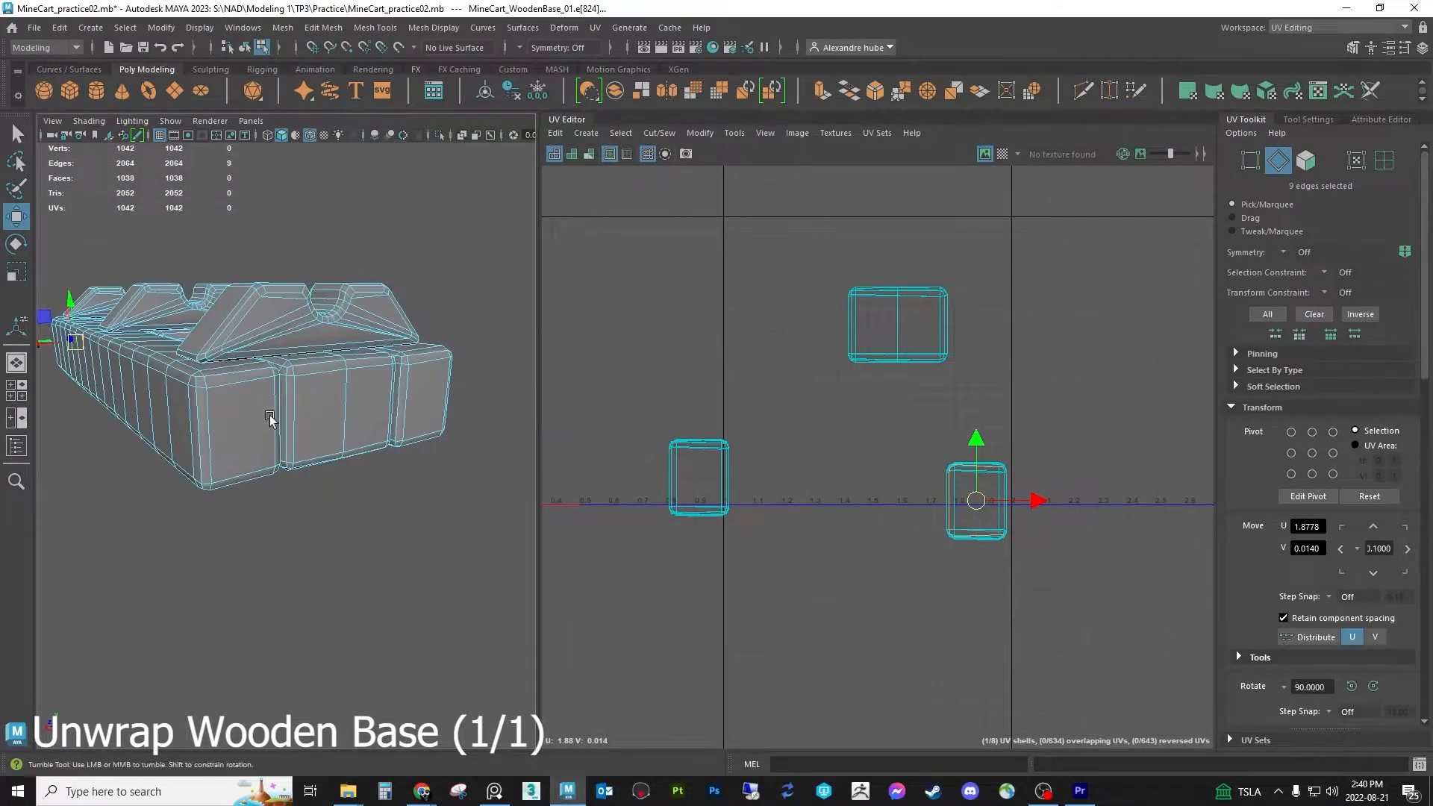
scroll(249, 401, up, 6)
shift+double_click(179, 233)
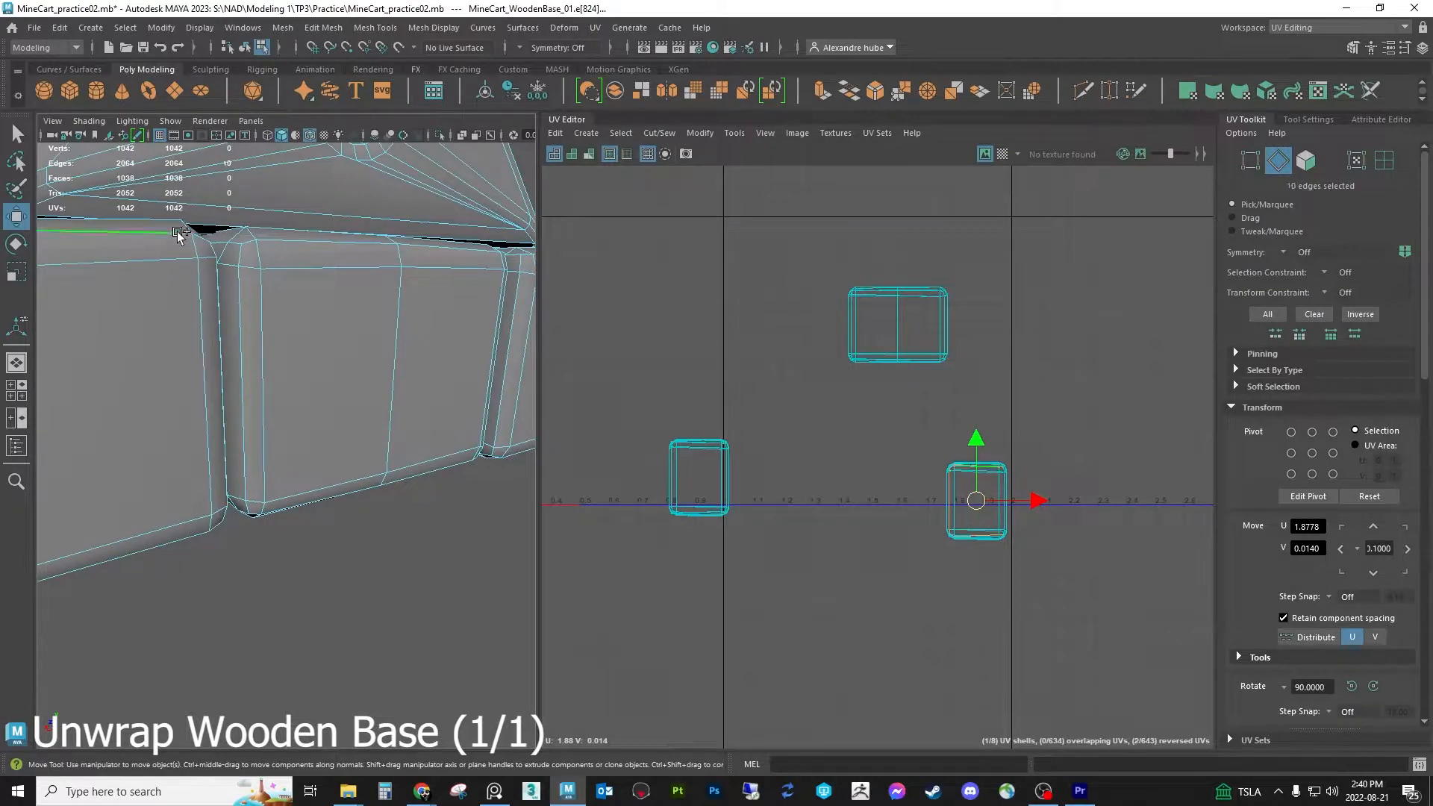
shift+double_click(193, 537)
scroll(194, 532, down, 6)
alt+drag(195, 532, 306, 500)
scroll(186, 431, up, 3)
shift+double_click(123, 390)
alt+drag(146, 418, 224, 446)
scroll(1303, 576, down, 5)
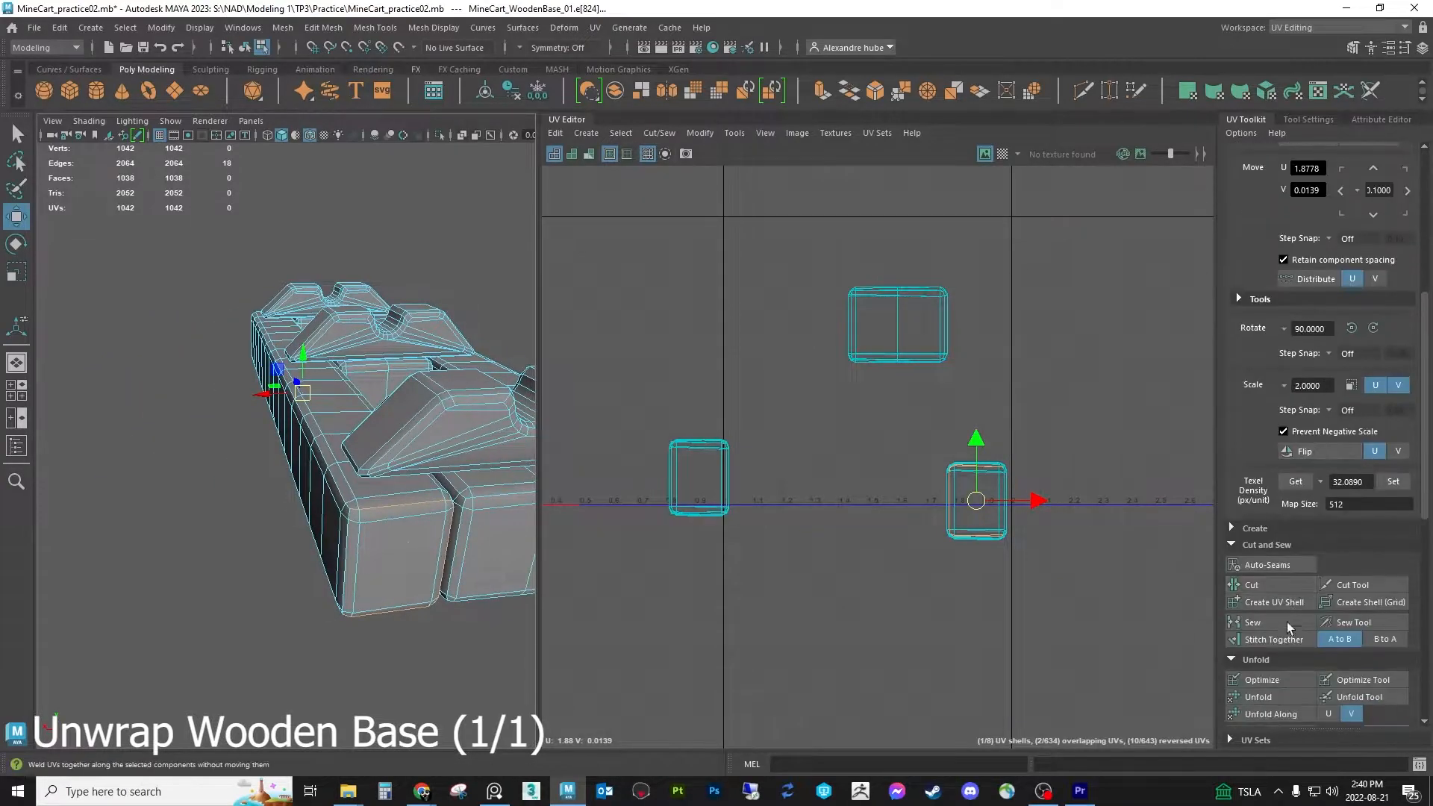
click(1263, 584)
Select the faces of the cut outer beam's UV shell and unfold them
scroll(1314, 447, up, 5)
click(1306, 161)
click(930, 511)
scroll(1279, 395, down, 1)
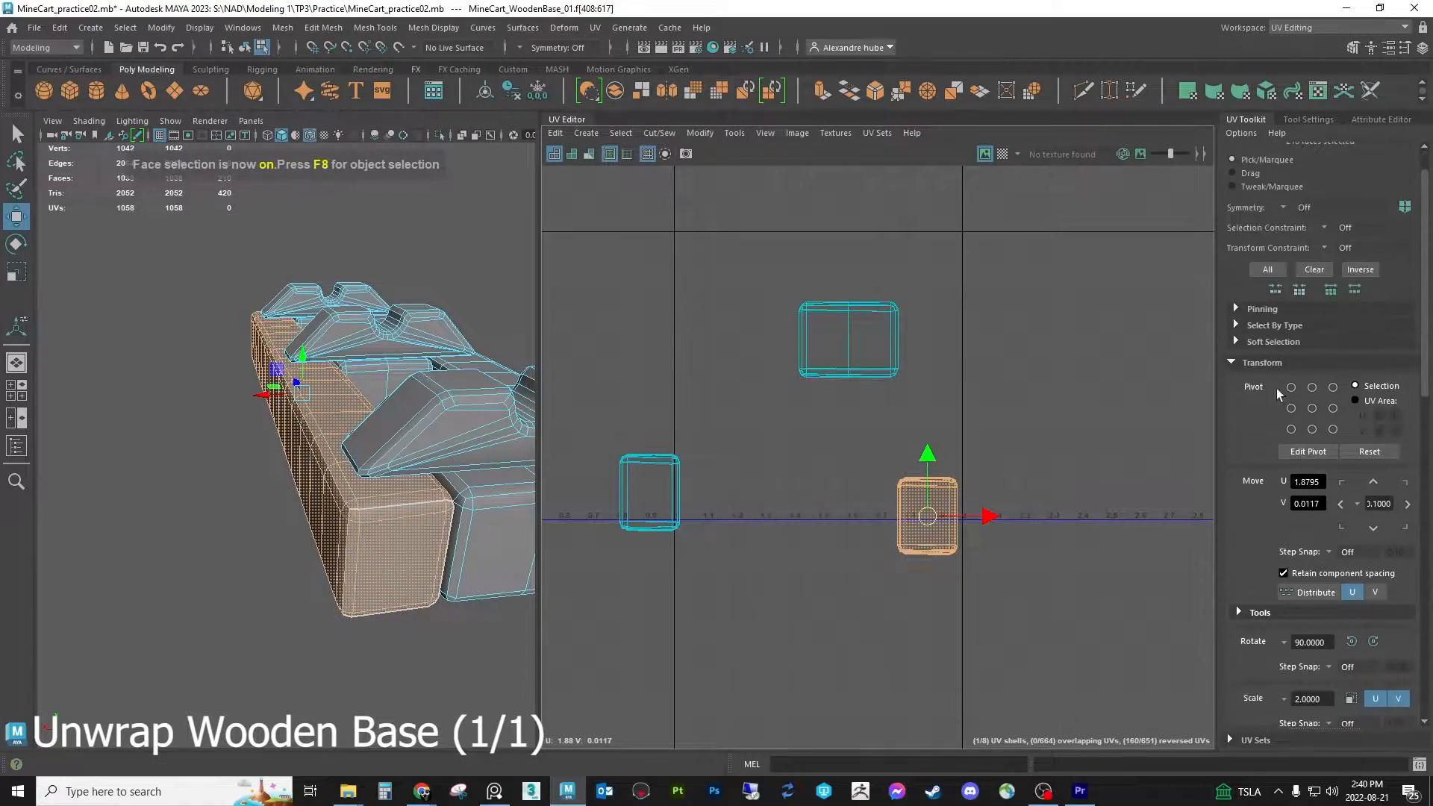
click(1259, 366)
click(1258, 547)
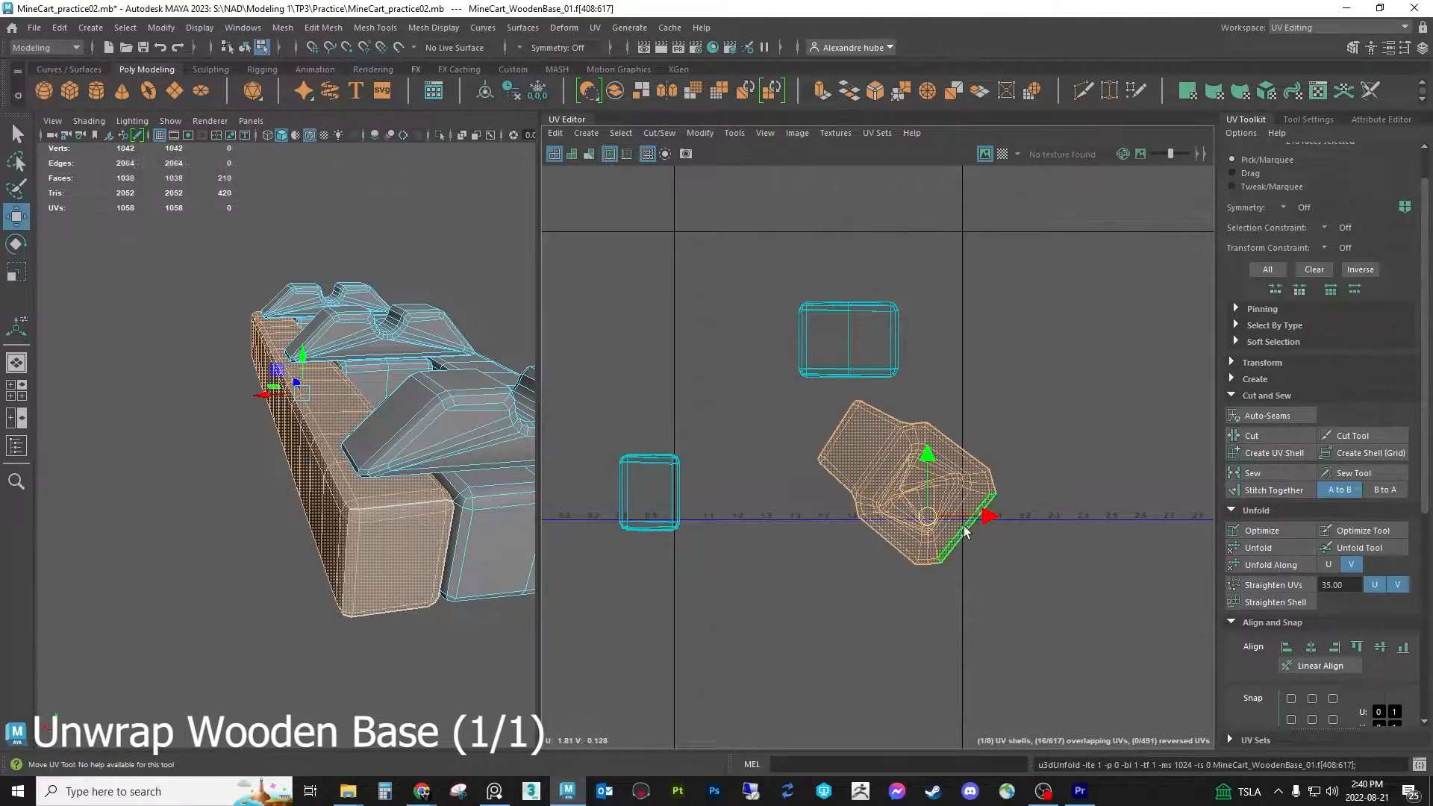
Check which faces of the outer beam correspond to the end flap and bevel strip of the unfolded shell
scroll(925, 507, up, 2)
alt+drag(444, 523, 305, 486)
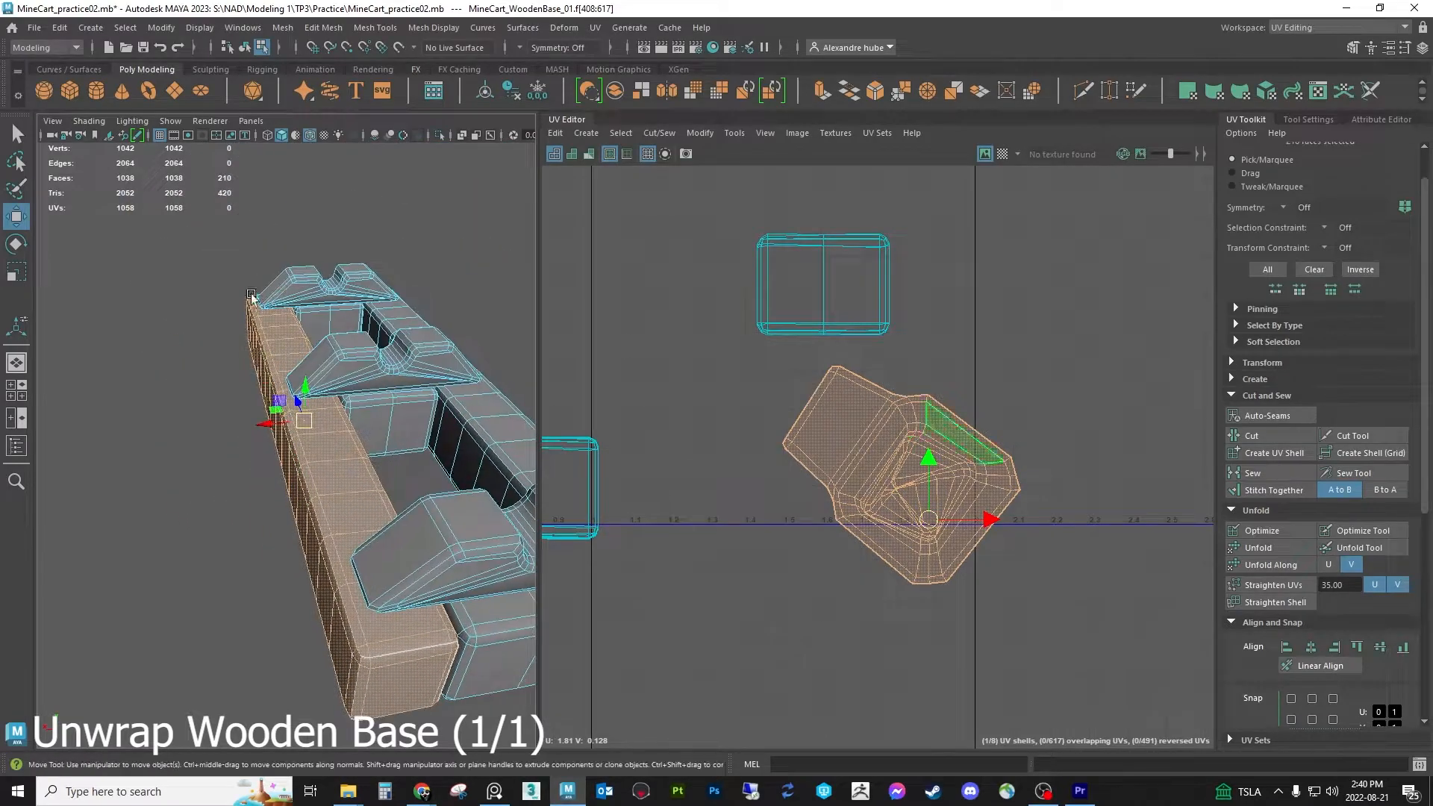
click(753, 392)
double_click(839, 435)
click(771, 465)
drag(763, 475, 850, 382)
alt+drag(306, 379, 601, 360)
scroll(251, 401, up, 5)
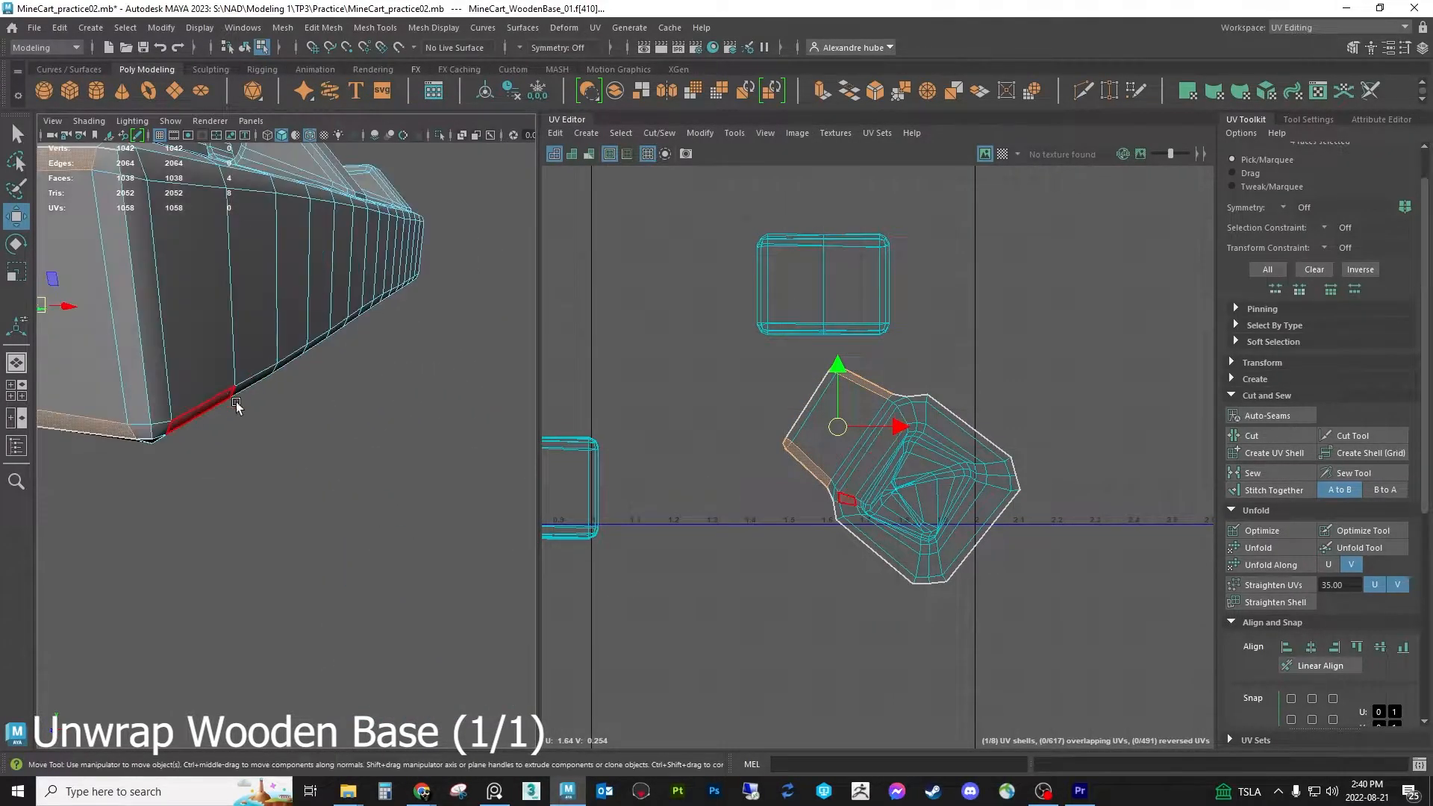
click(182, 251)
click(212, 274)
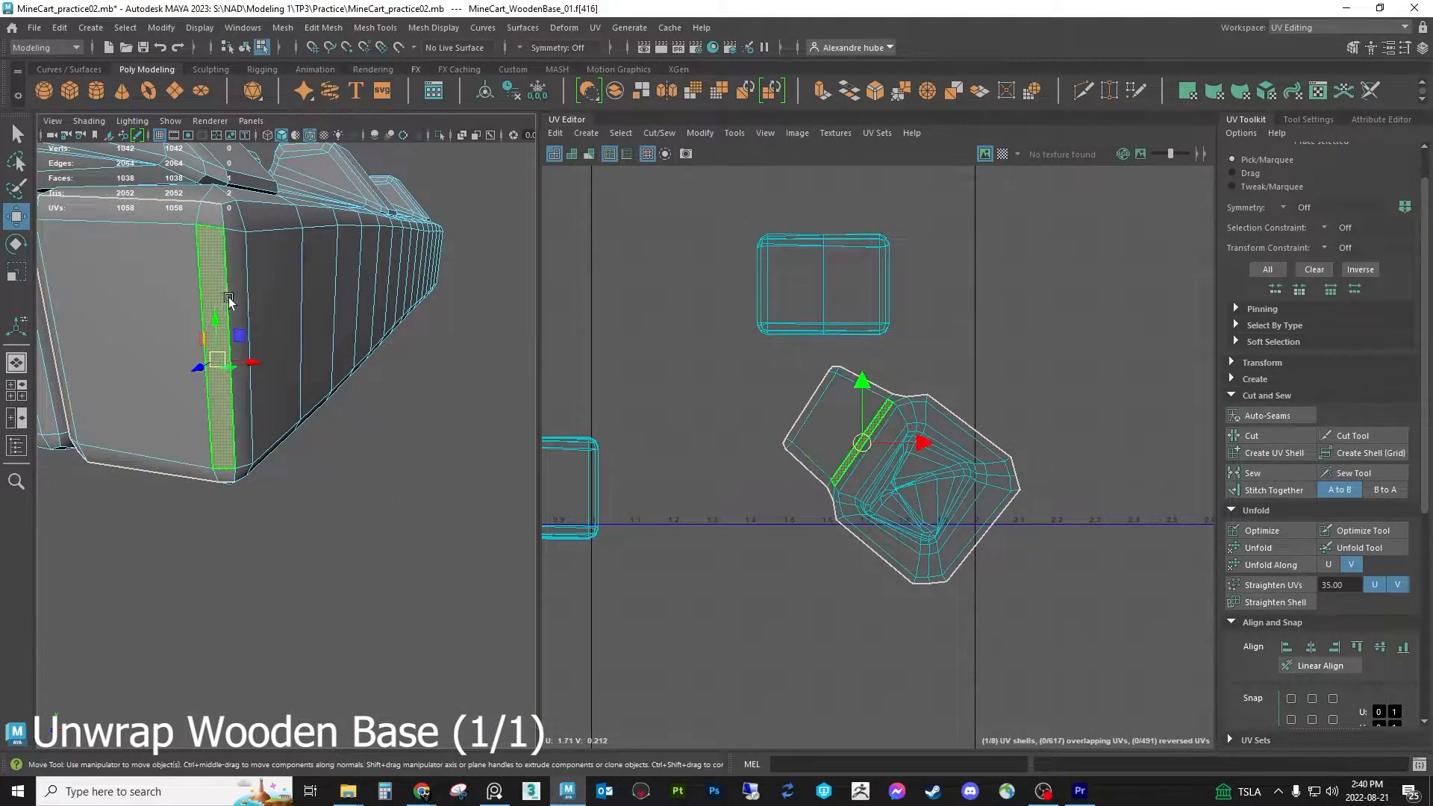
alt+drag(375, 379, 216, 359)
scroll(1299, 293, up, 2)
Select the long lower inner edge line running along the underside of the outer beam
click(979, 270)
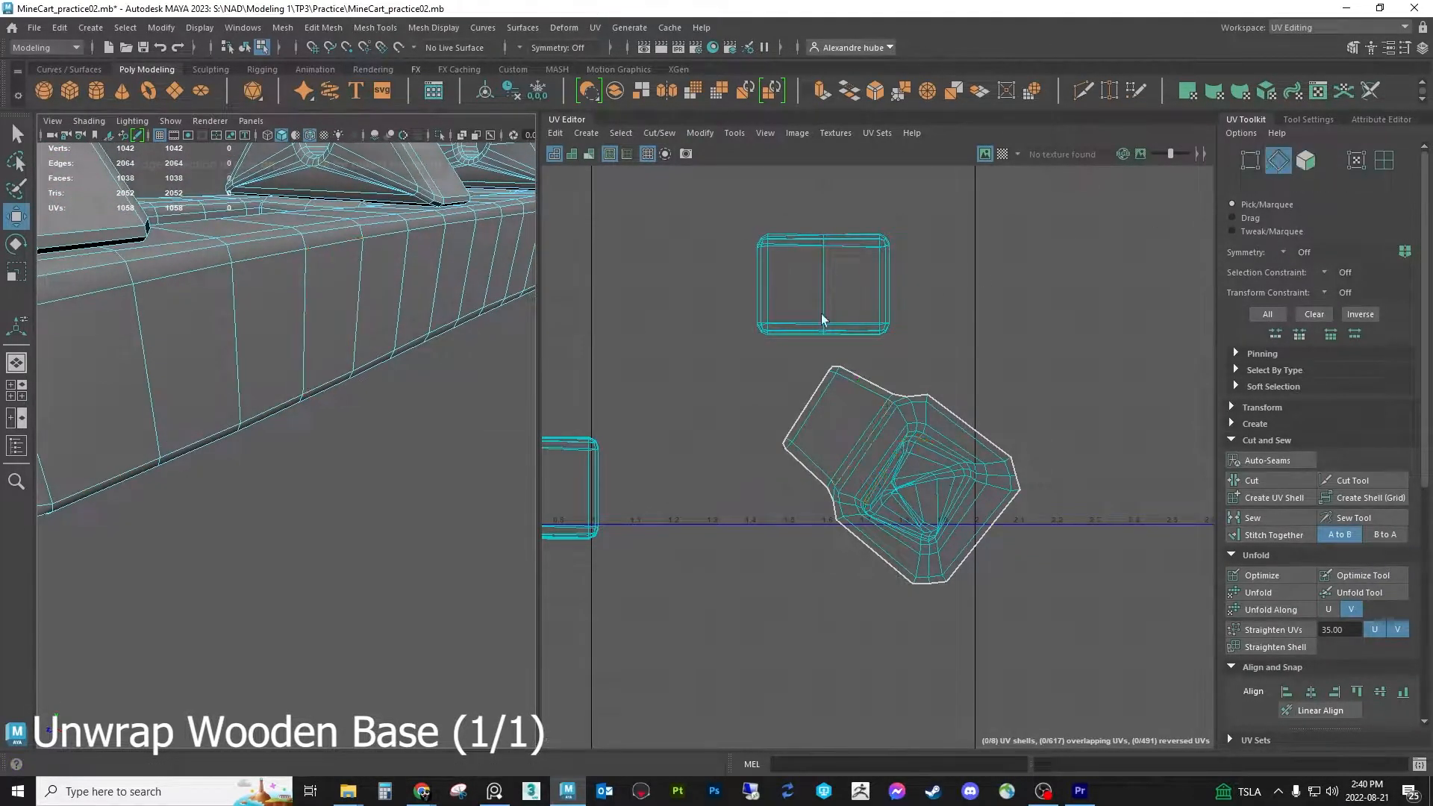
scroll(349, 391, down, 5)
alt+drag(348, 390, 434, 340)
double_click(392, 293)
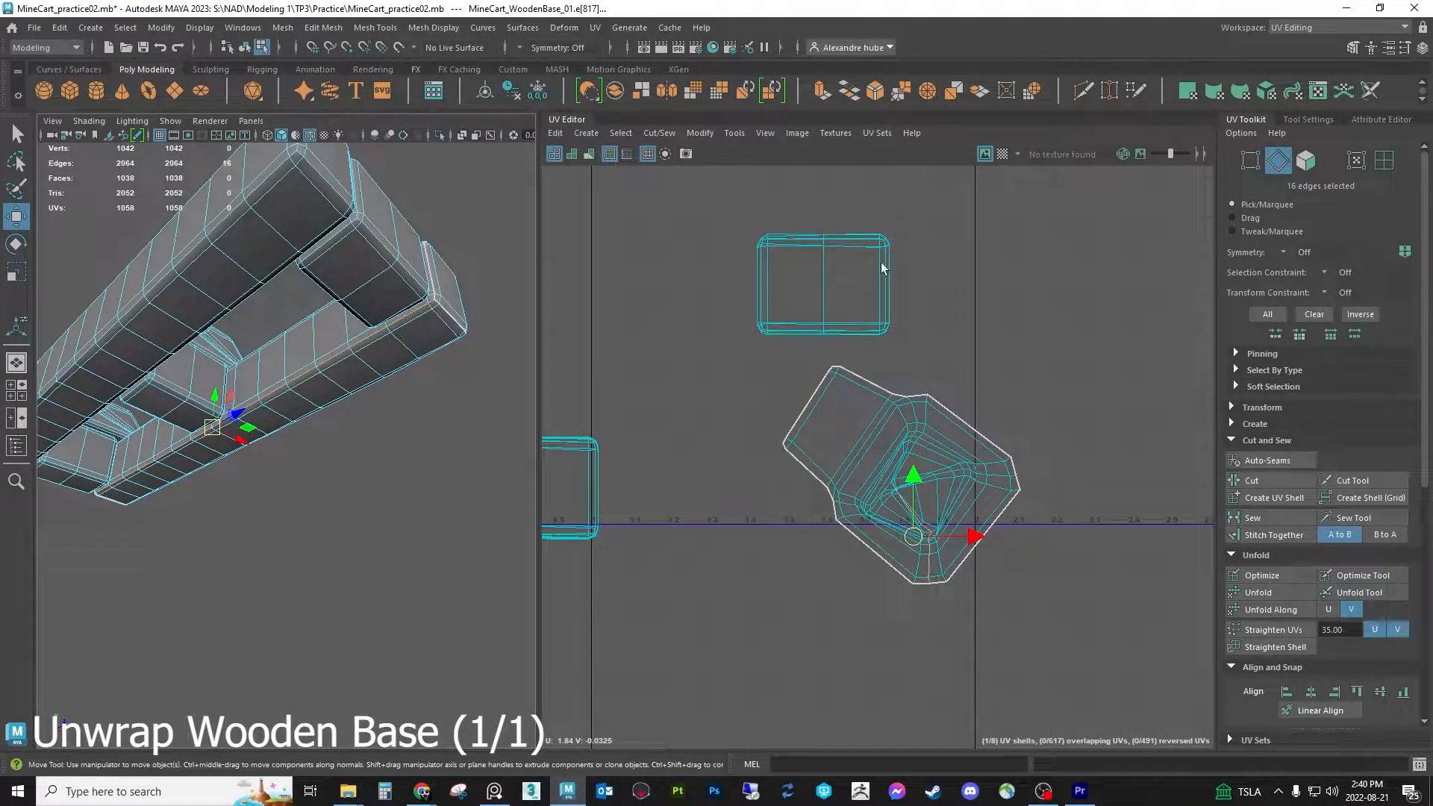
Switch to the General workspace and unhide all the mine cart parts around the wooden base
click(1340, 29)
click(1309, 43)
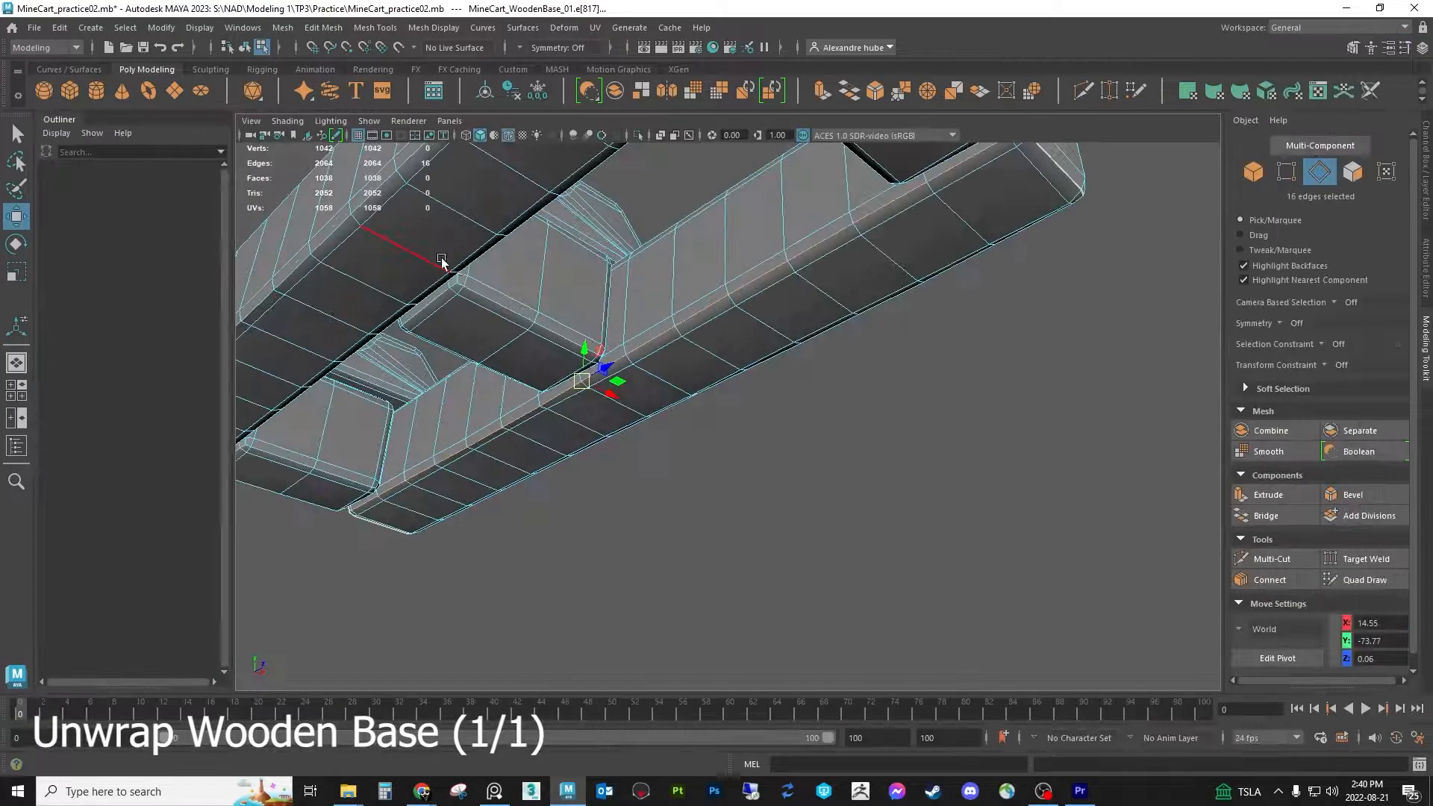
click(1312, 30)
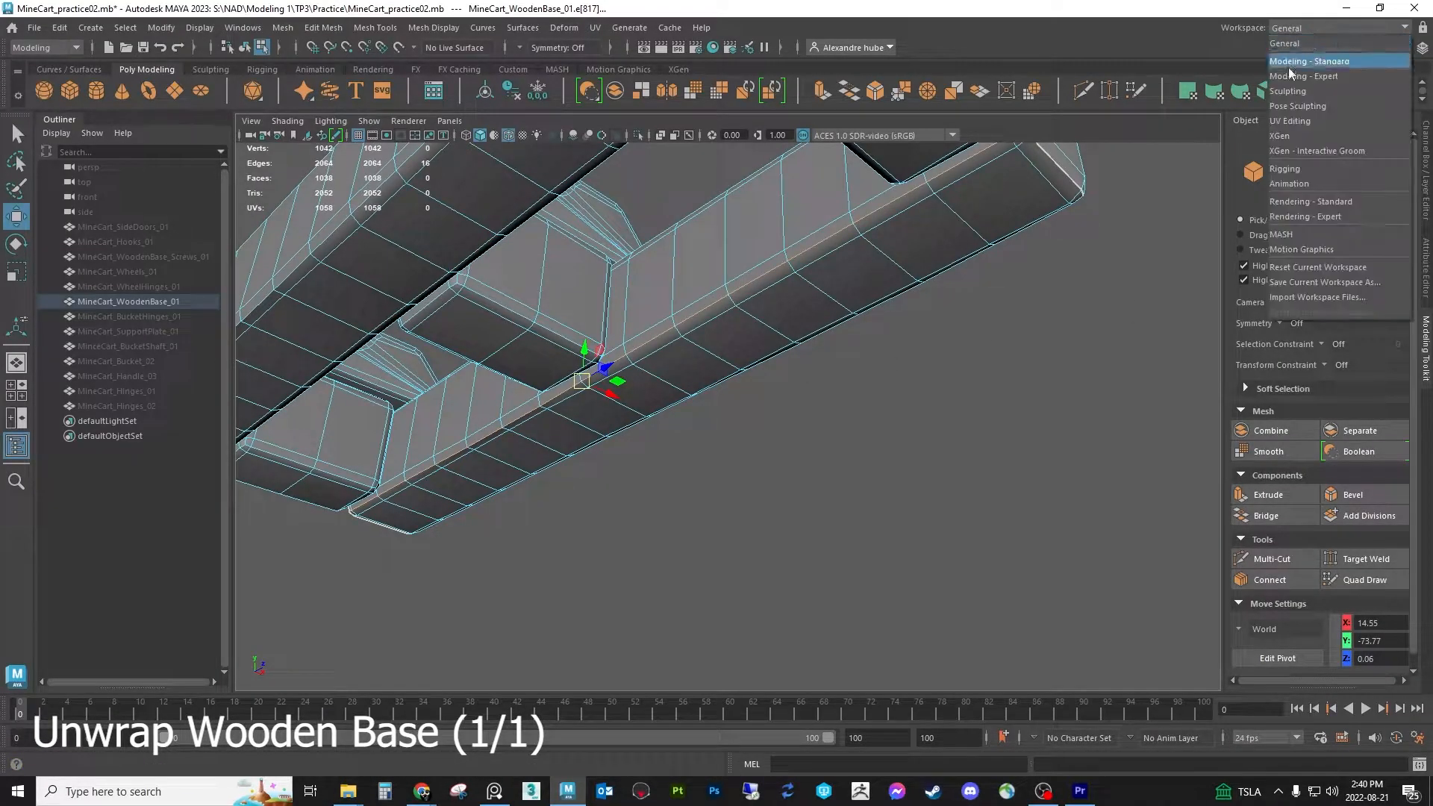
alt+drag(993, 261, 610, 403)
click(131, 229)
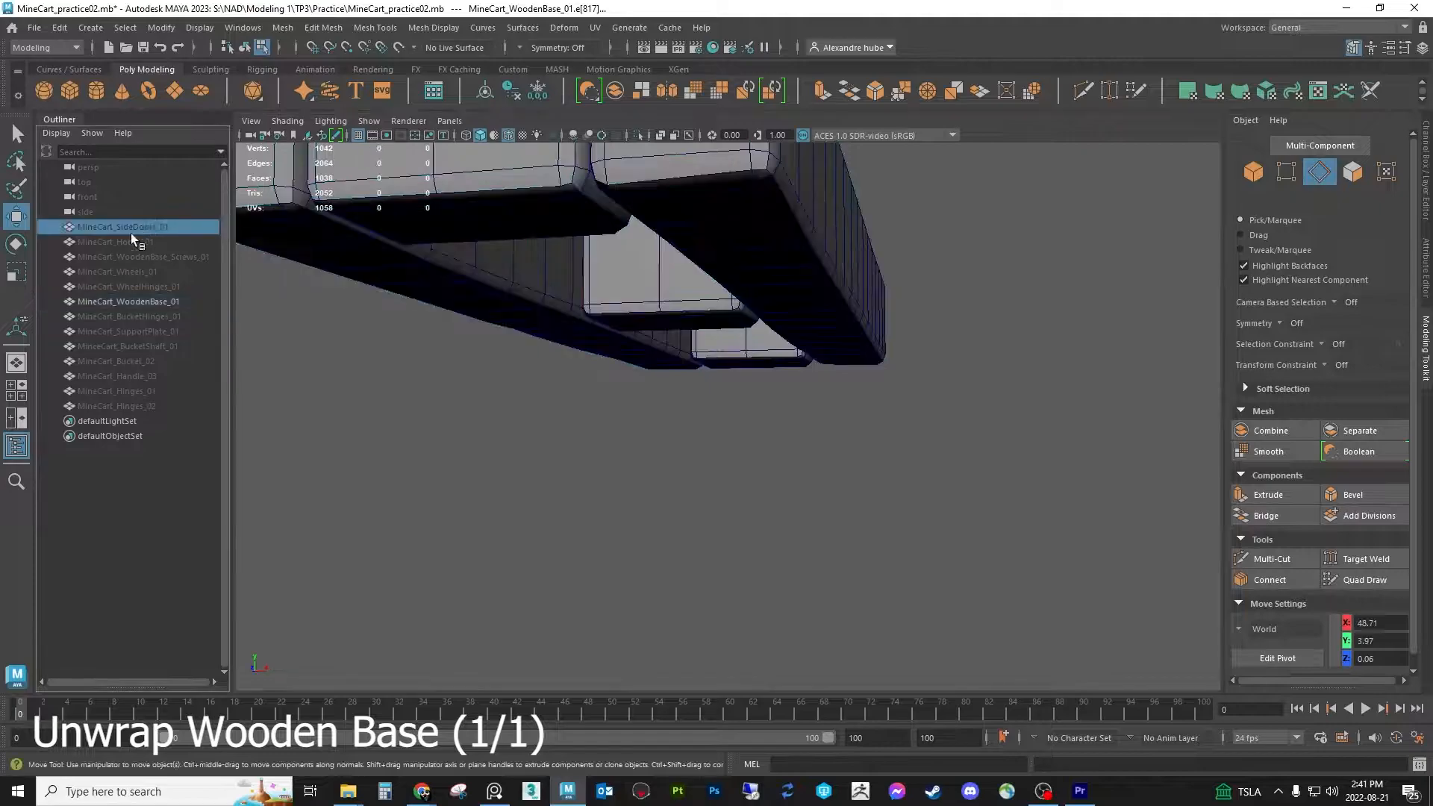
shift+click(140, 287)
key(h)
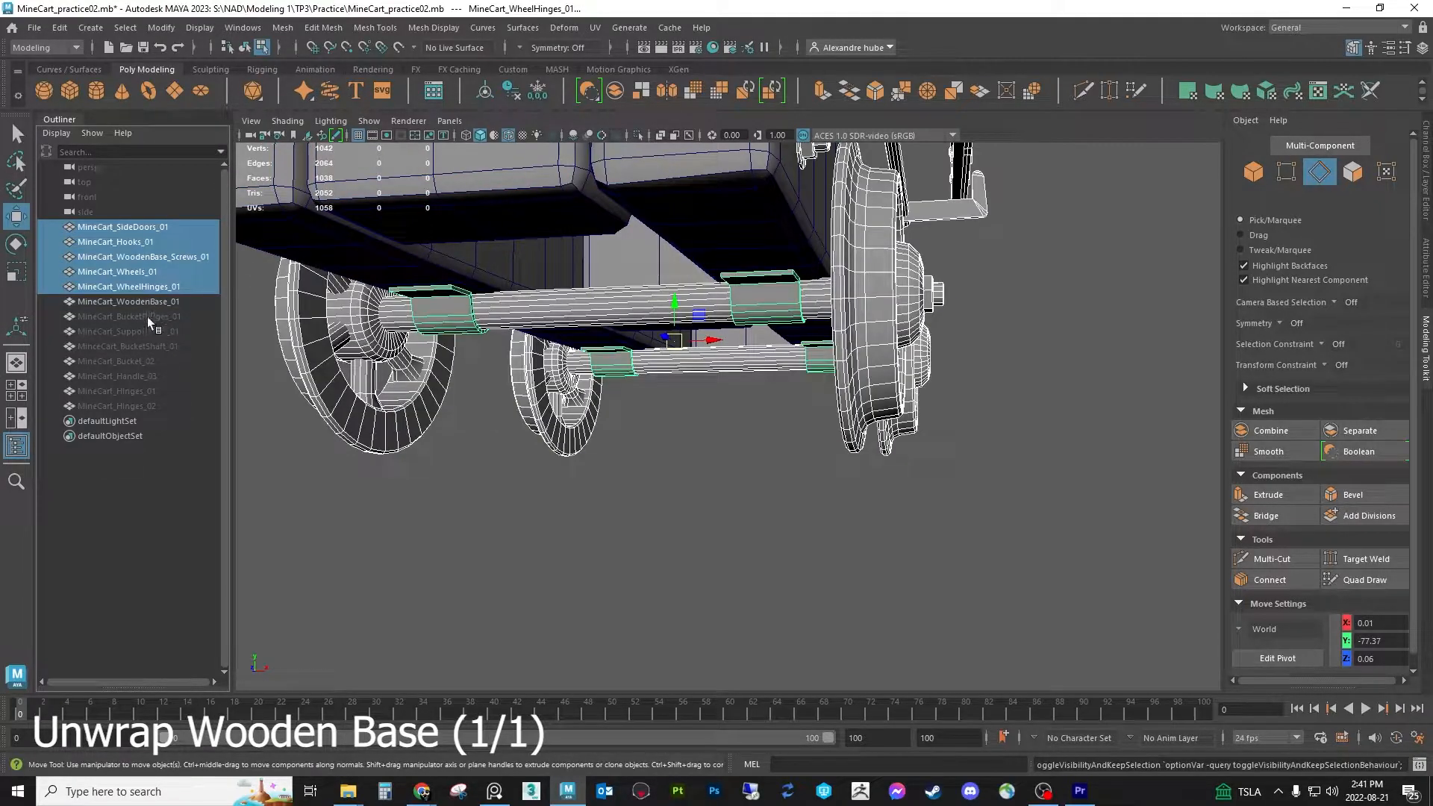
click(146, 318)
shift+click(132, 406)
key(h)
Examine the complete mine cart from the side and underneath to see which sides of the wooden beams are exposed
alt+drag(816, 424, 766, 426)
alt+middle_drag(766, 427, 723, 496)
alt+drag(723, 496, 752, 396)
scroll(834, 372, down, 2)
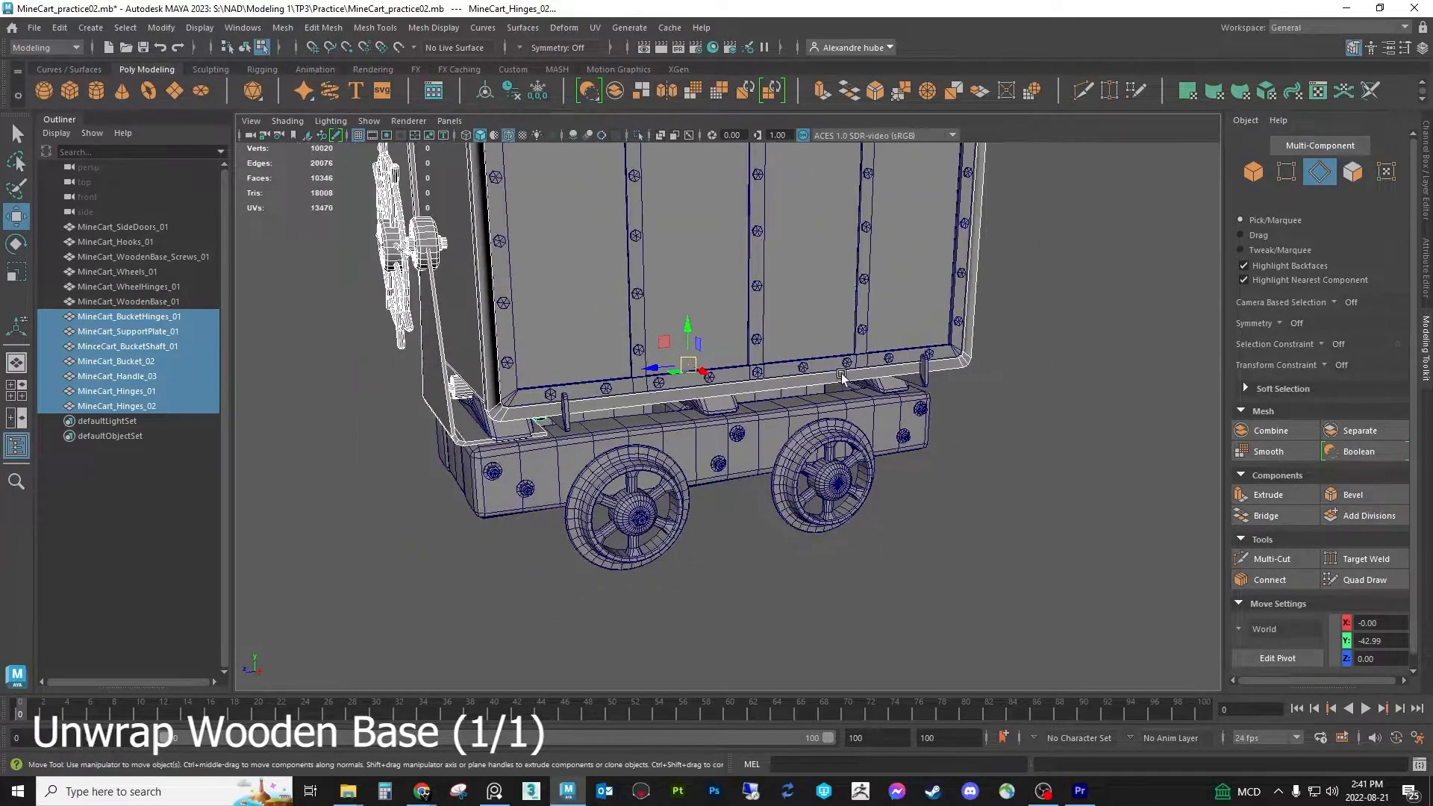
alt+middle_drag(834, 373, 836, 465)
scroll(834, 438, down, 2)
alt+drag(834, 438, 681, 326)
mouse_move(812, 550)
alt+mouse_down()
mouse_move(916, 528)
mouse_move(754, 534)
mouse_move(579, 428)
mouse_move(729, 537)
mouse_move(800, 532)
alt+mouse_up()
scroll(799, 528, up, 4)
alt+middle_drag(800, 528, 824, 472)
alt+drag(824, 472, 823, 466)
alt+middle_drag(823, 469, 825, 484)
alt+drag(699, 523, 495, 525)
alt+drag(630, 524, 886, 427)
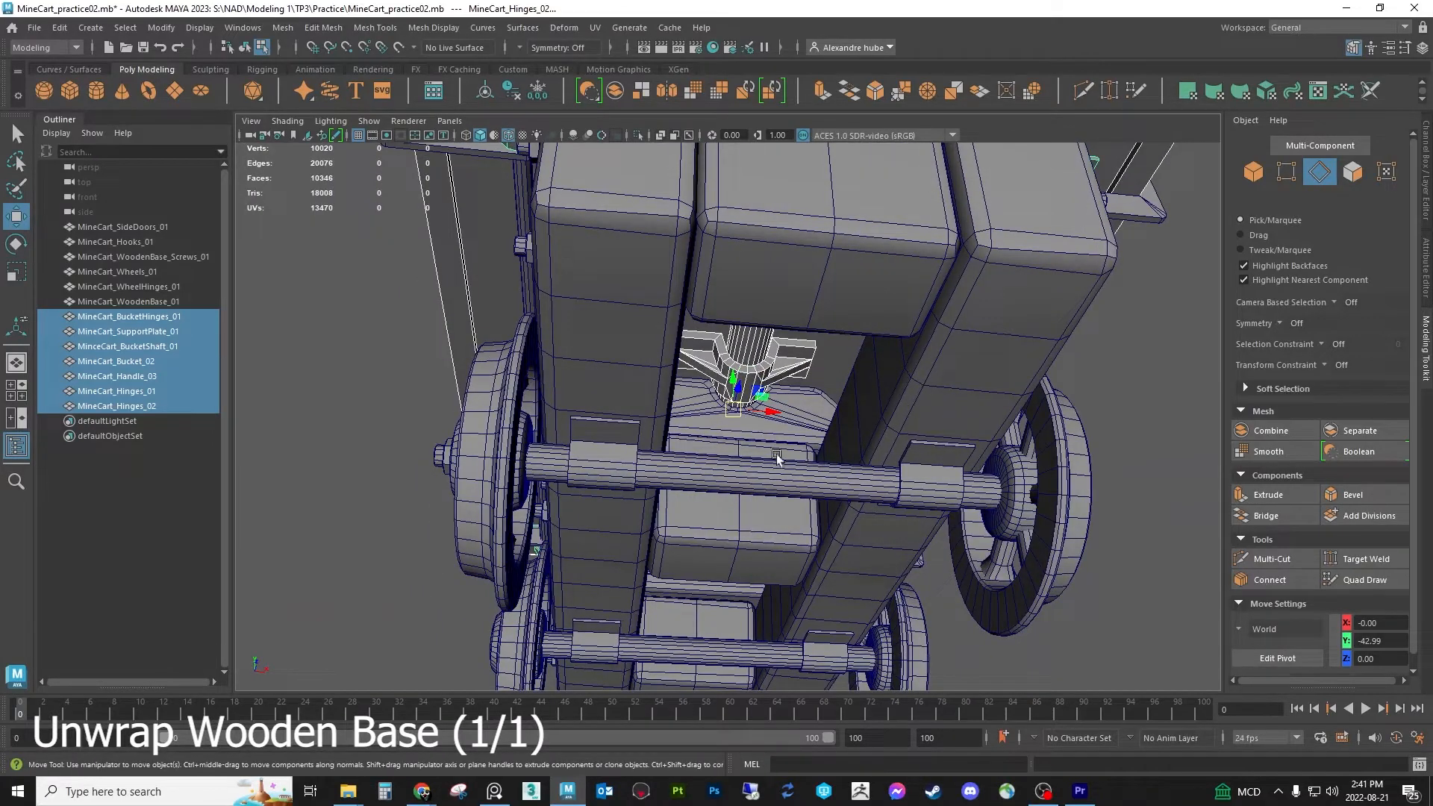
alt+drag(747, 432, 661, 450)
alt+drag(749, 449, 701, 461)
Hide every part except MineCart_WoodenBase_01, select the wooden base and return to the UV Editing workspace
click(1306, 32)
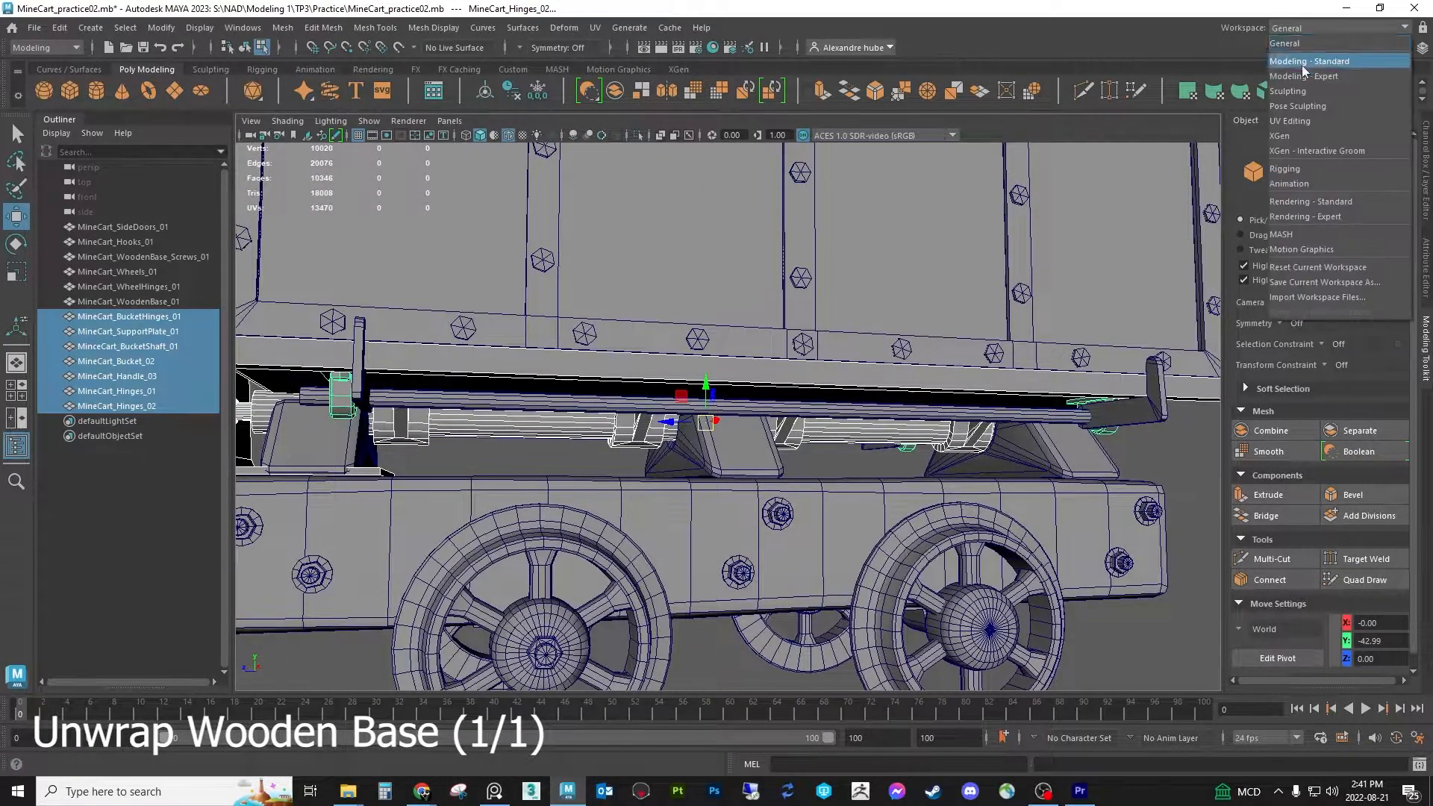
click(1287, 120)
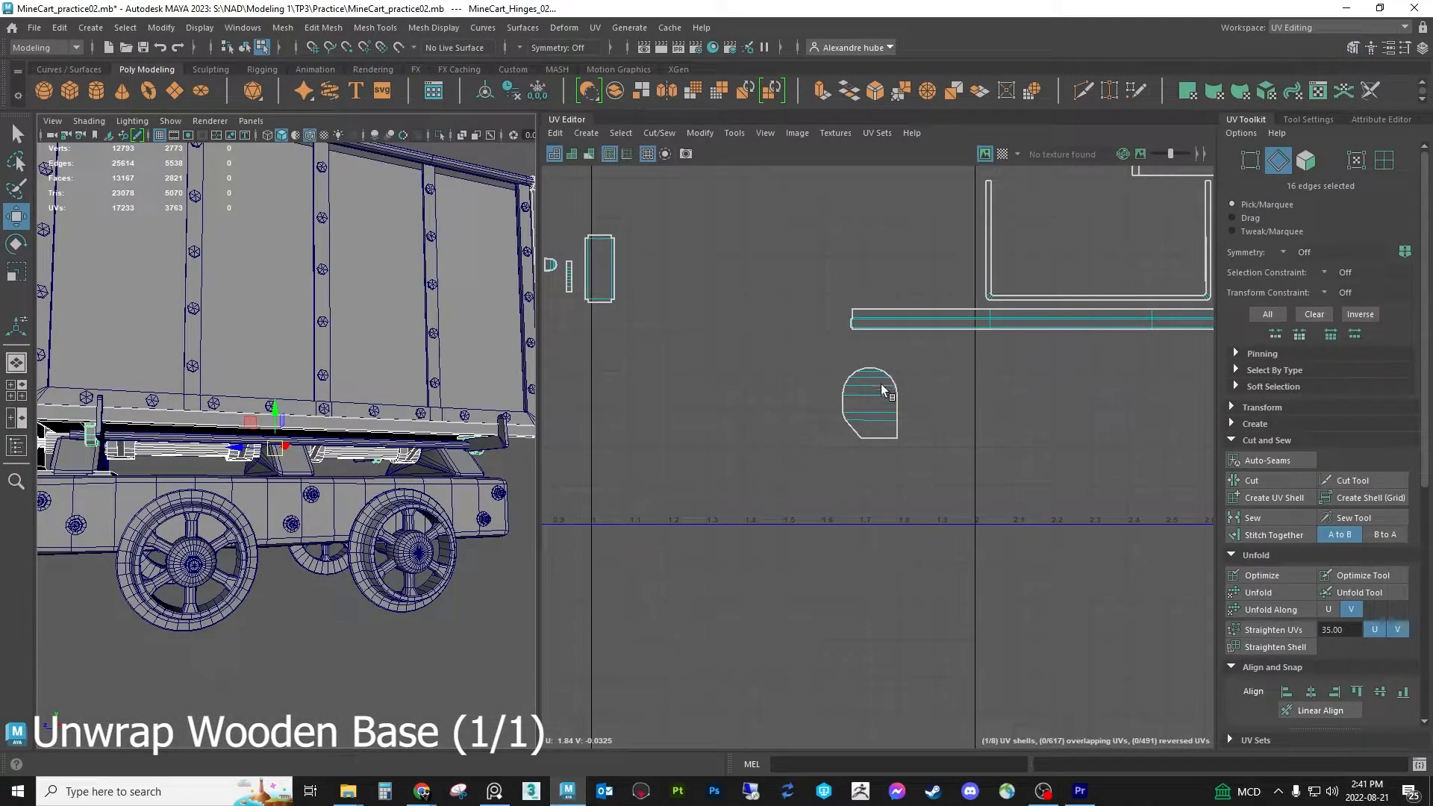
click(1314, 28)
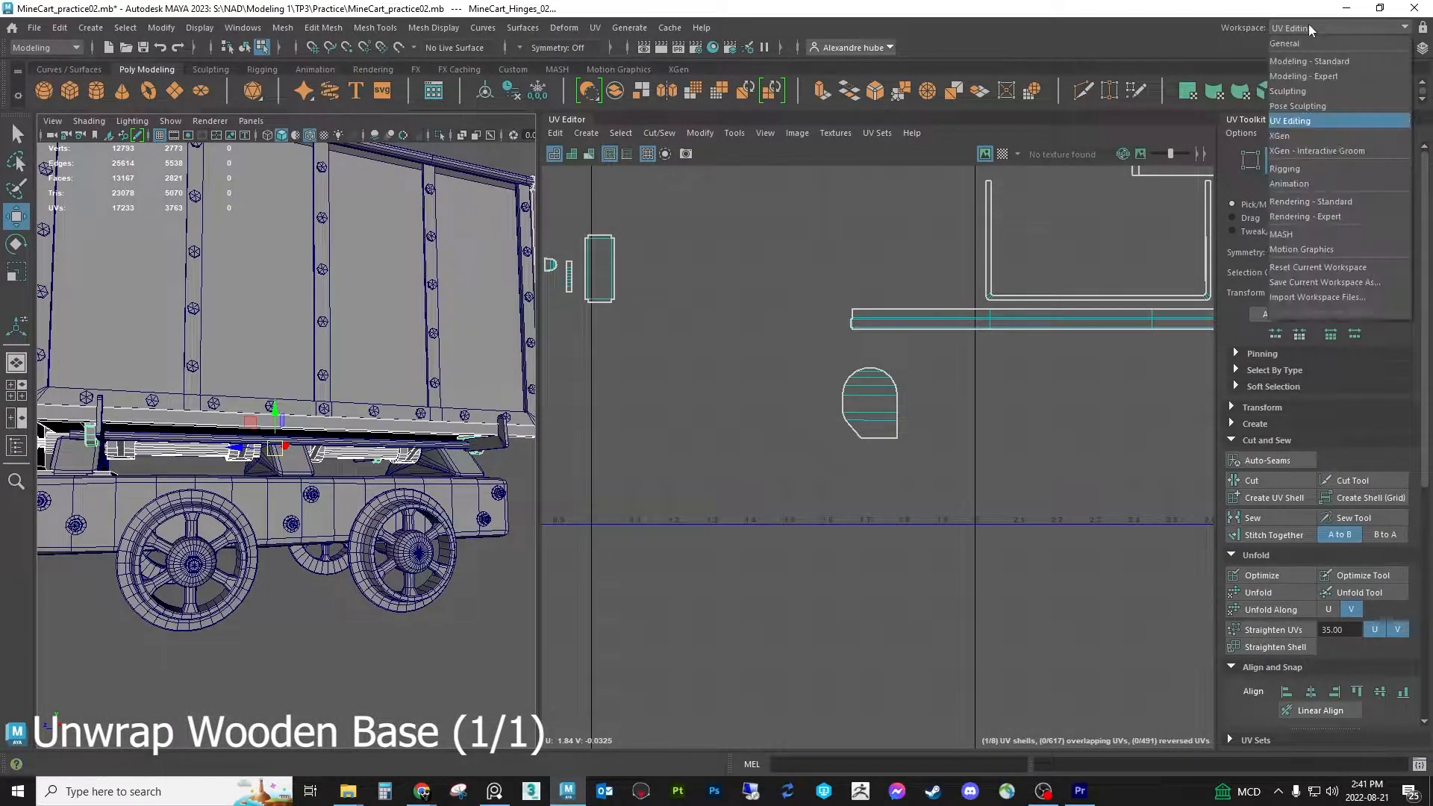
click(1287, 41)
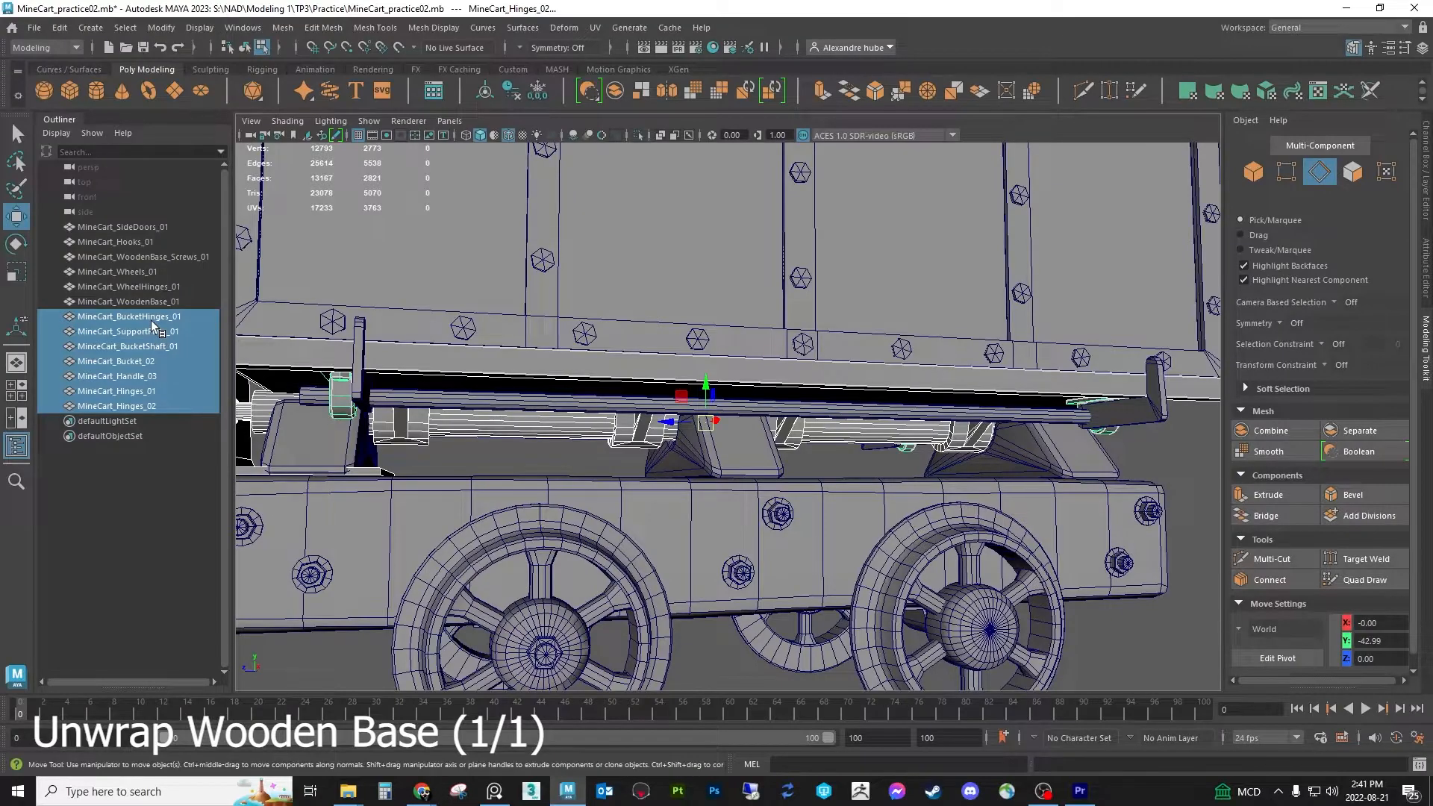
key(ctrl+h)
drag(127, 285, 128, 227)
key(ctrl+h)
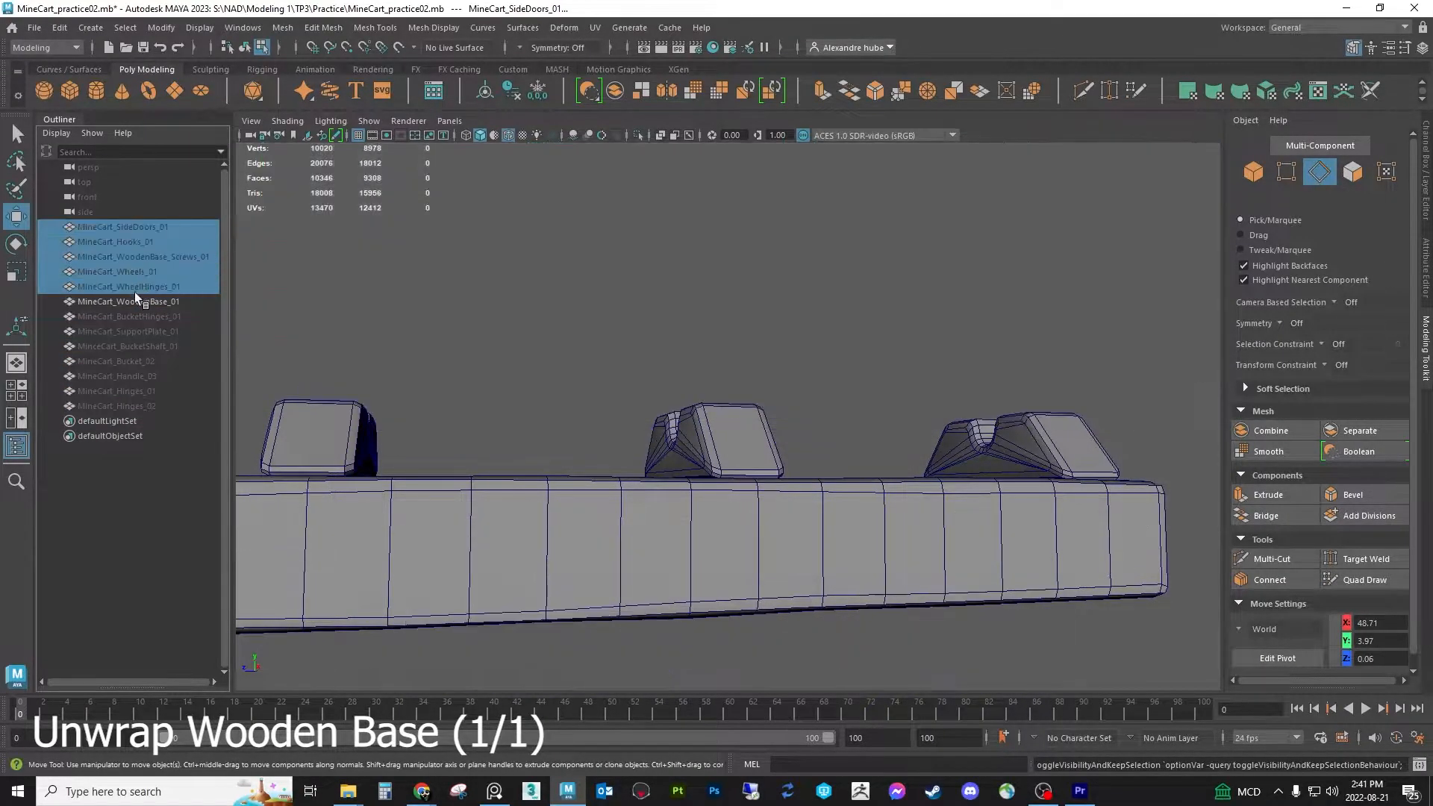
click(141, 301)
click(1313, 28)
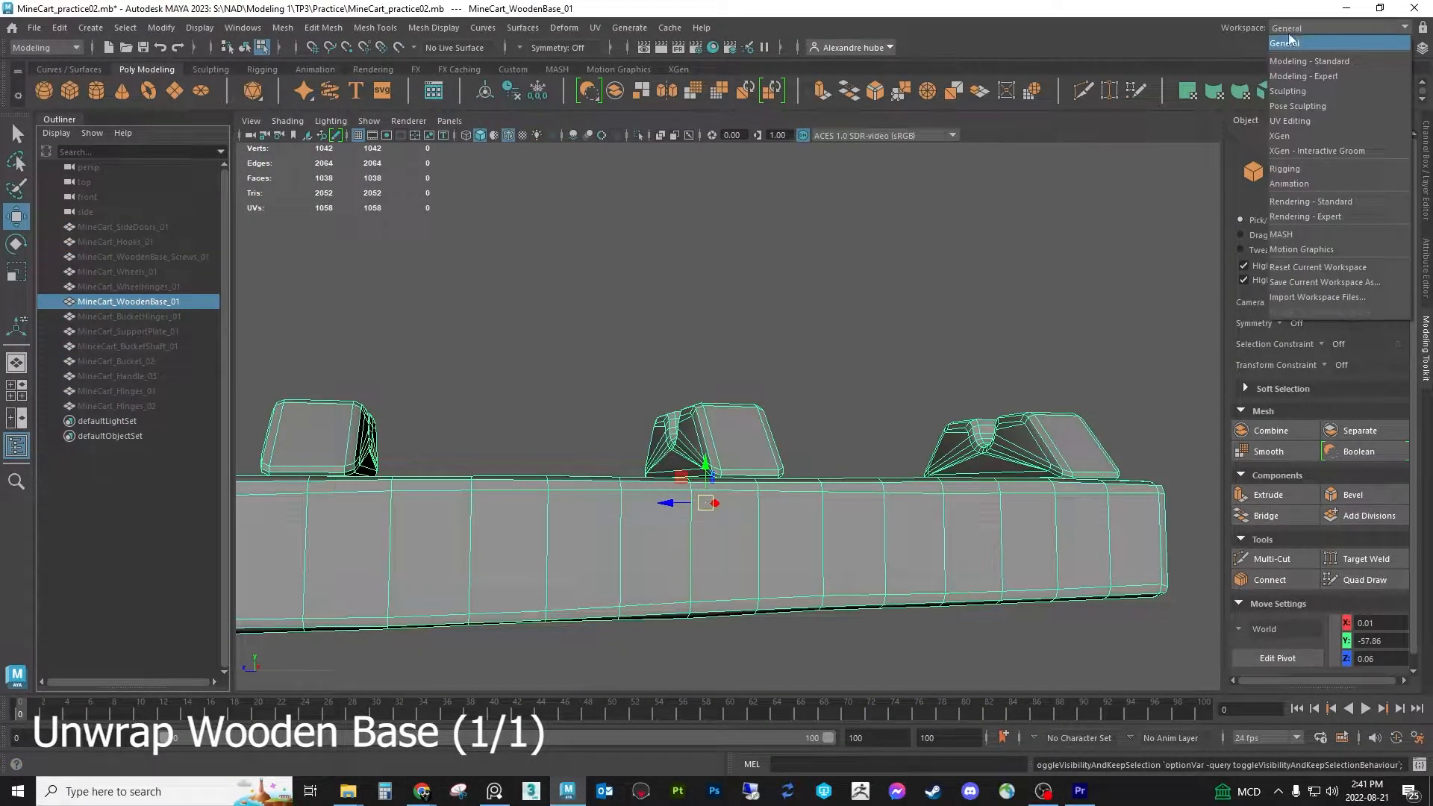
click(1298, 112)
Cut a UV seam along the outer beam's long lower inner edge line and unfold its whole shell
alt+middle_drag(797, 478, 842, 483)
alt+drag(332, 481, 383, 420)
click(1278, 161)
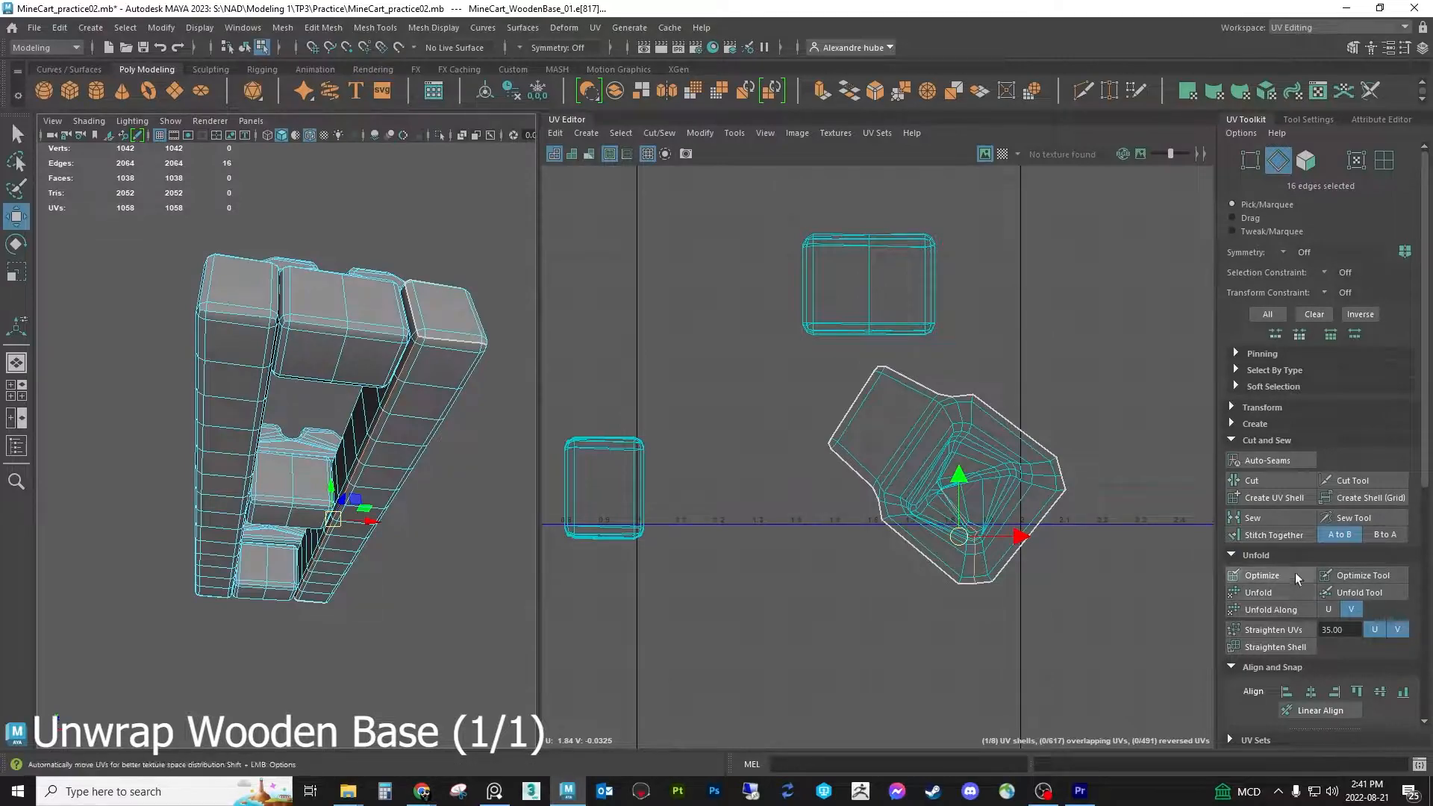
click(1306, 162)
double_click(1021, 477)
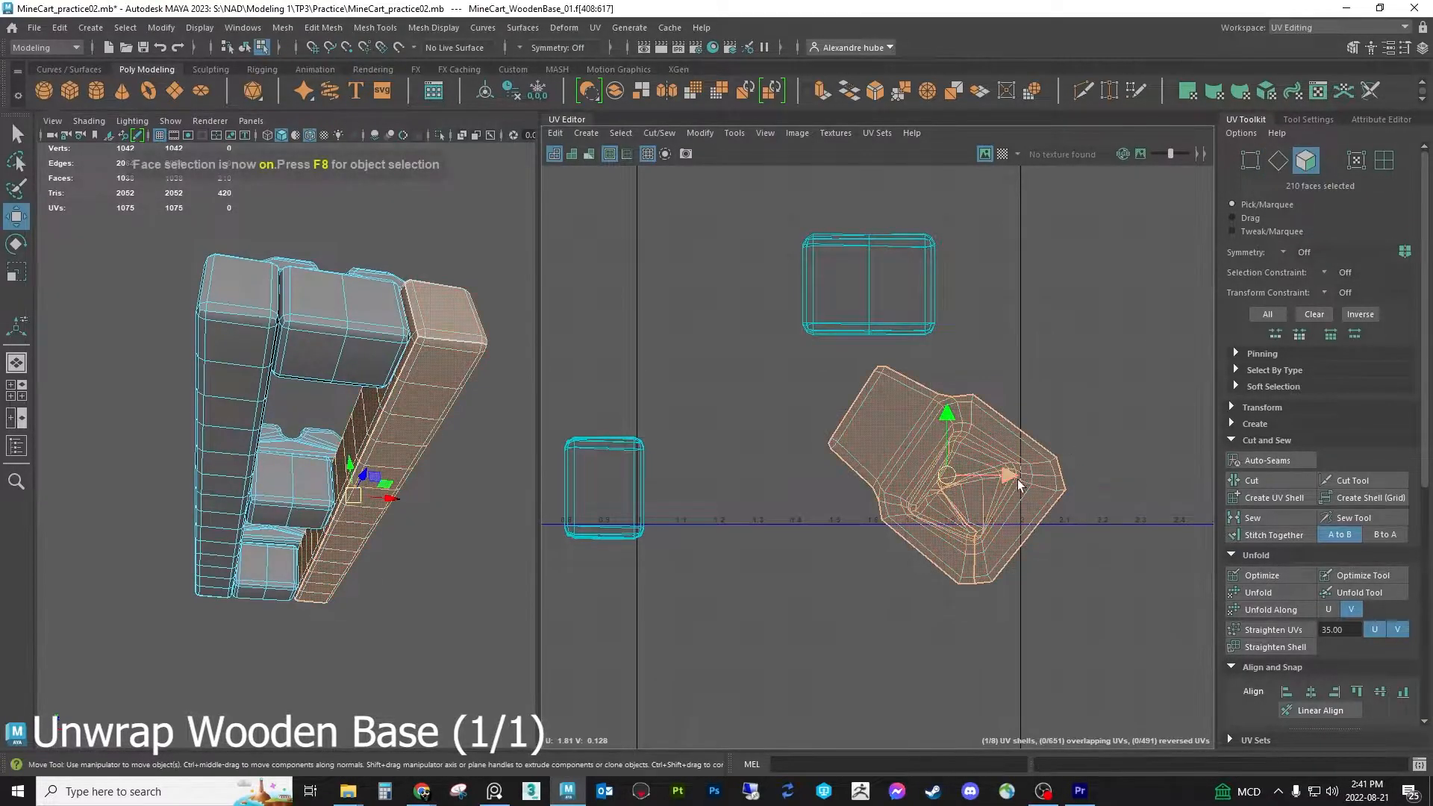
scroll(1291, 542, down, 4)
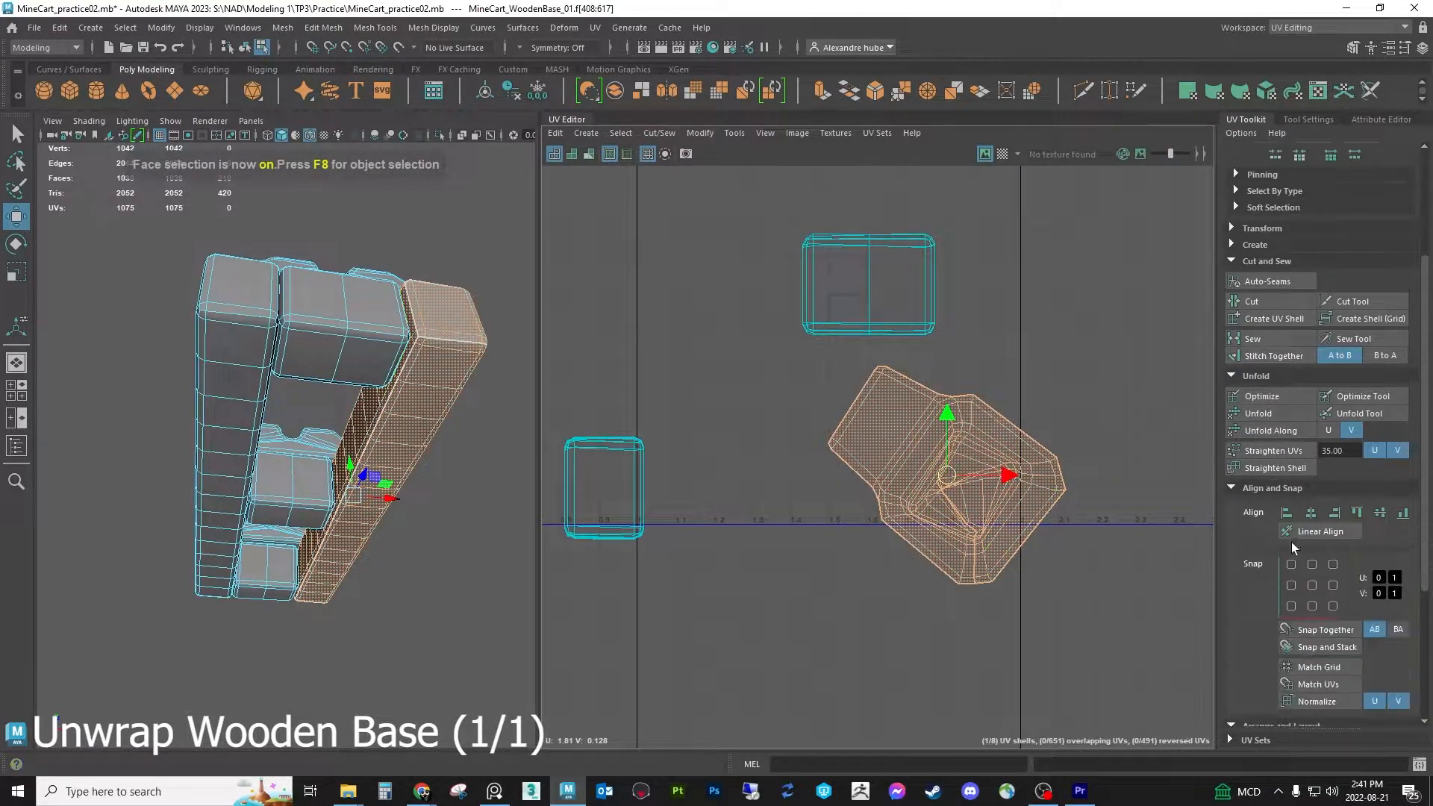
click(1265, 420)
Rotate the unfolded outer beam shell so its long side lies horizontally
scroll(992, 507, up, 1)
key(e)
drag(992, 507, 903, 471)
key(w)
scroll(930, 519, up, 1)
scroll(856, 602, up, 1)
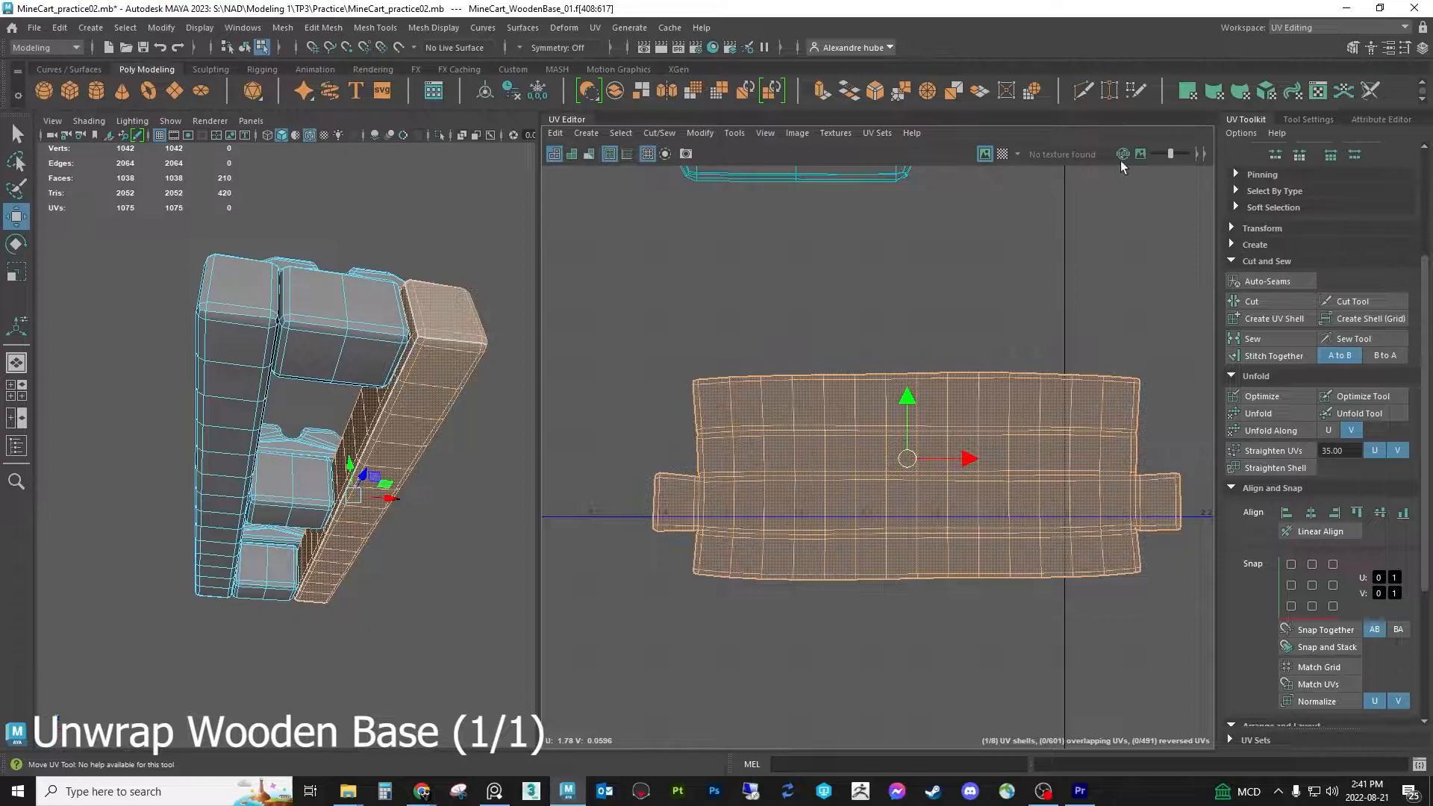
Display the checker pattern, try enlarging the beam's shell, inspect the pattern on the beam and undo the scaling
click(1004, 152)
drag(907, 459, 990, 368)
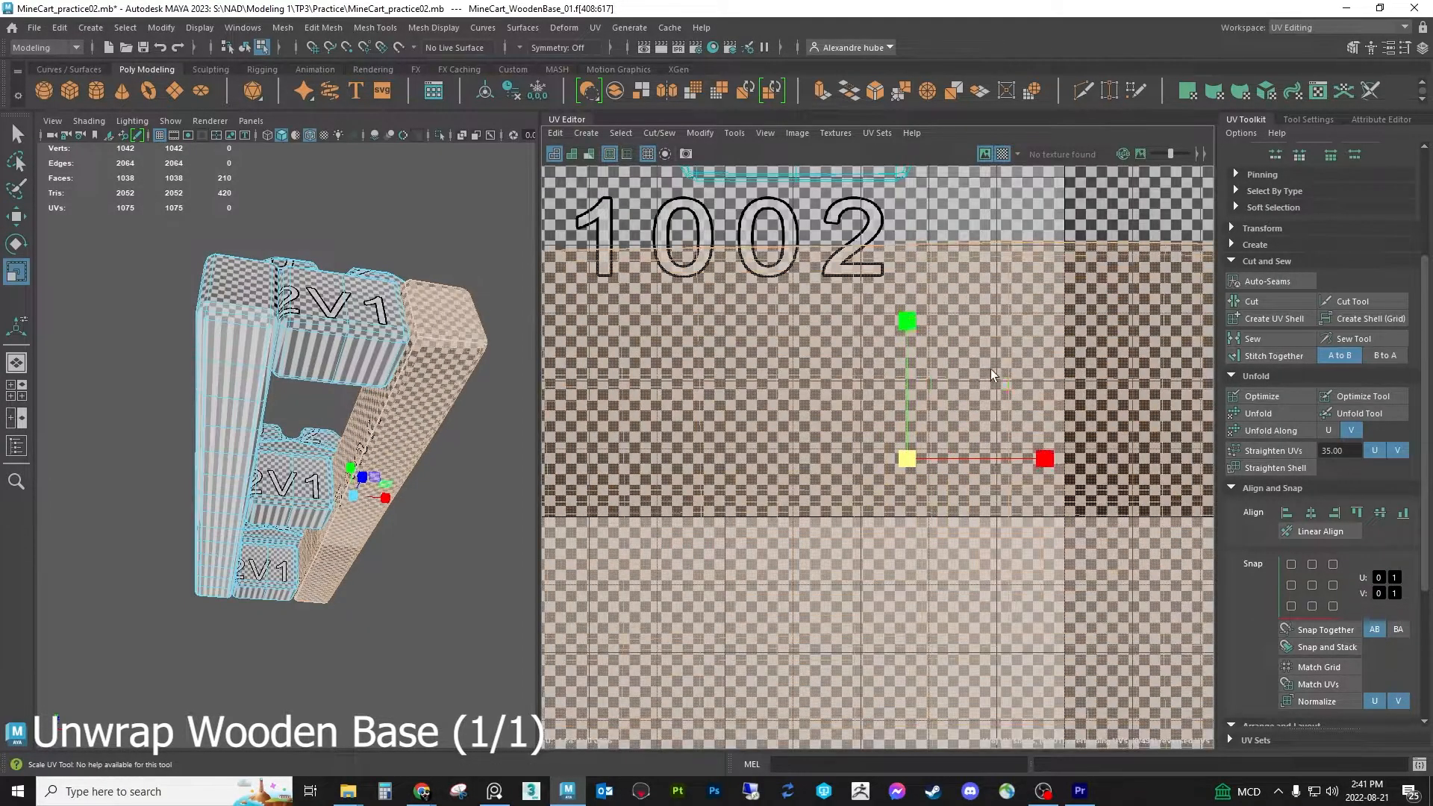
key(w)
drag(907, 459, 898, 403)
alt+drag(350, 373, 282, 516)
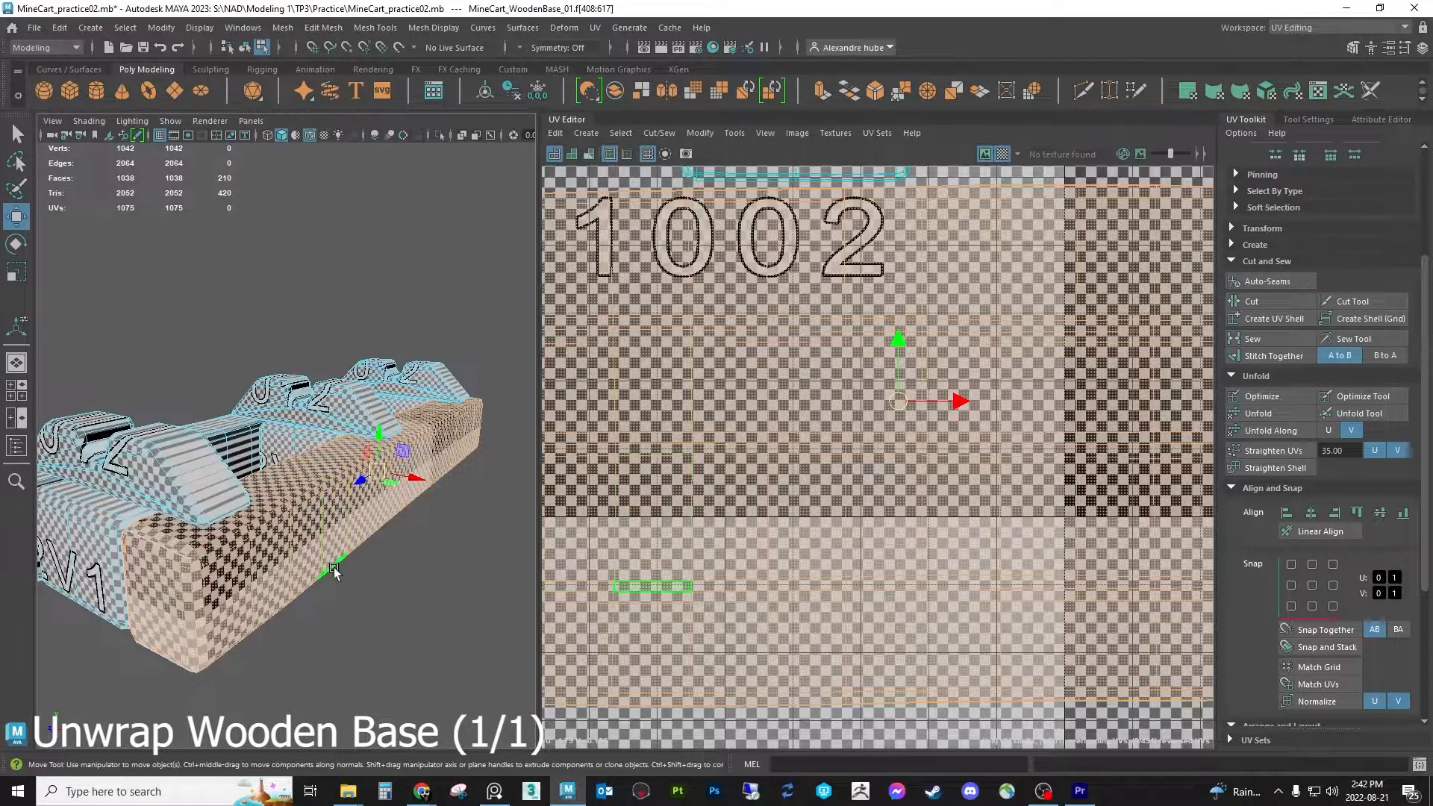
alt+drag(302, 582, 348, 576)
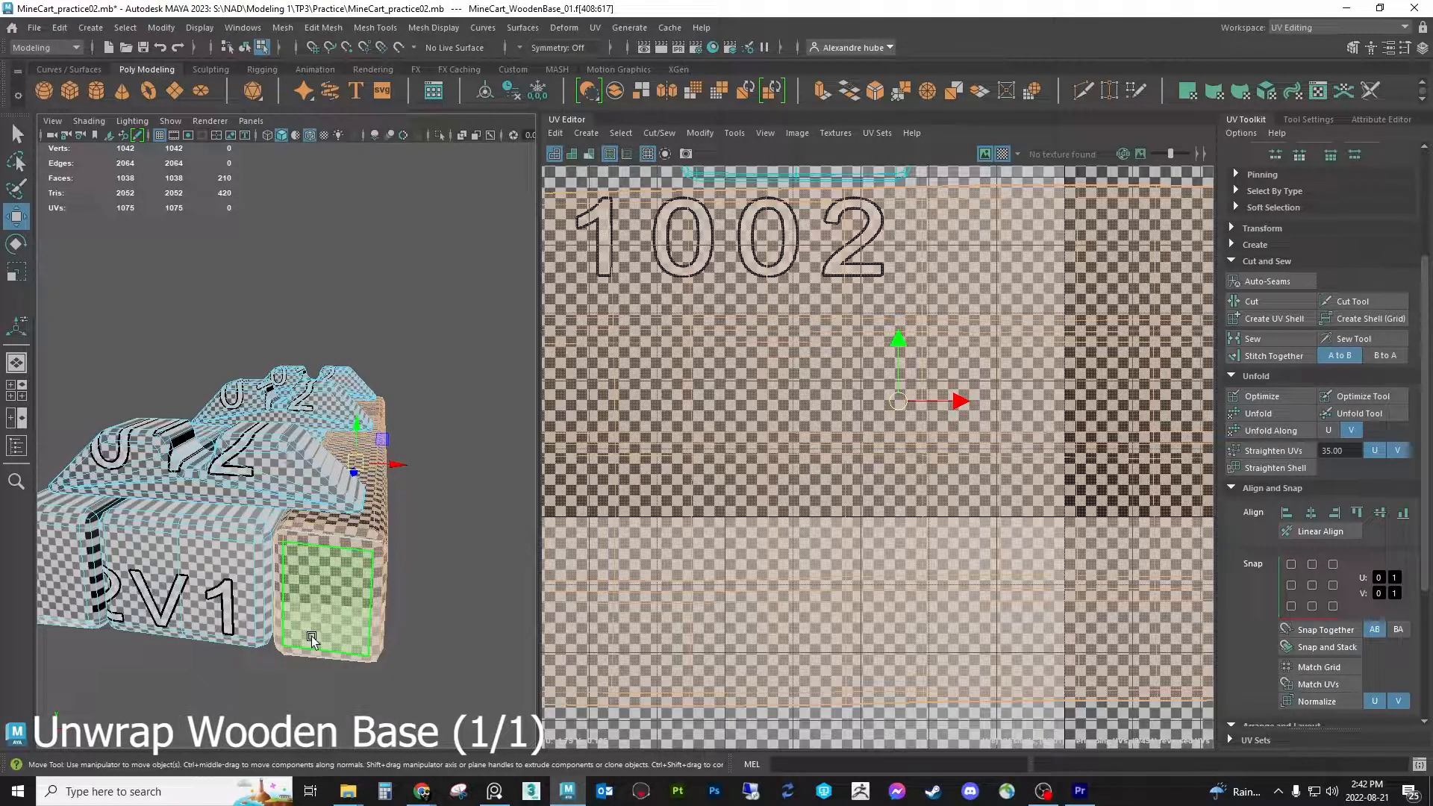
key(ctrl+z)
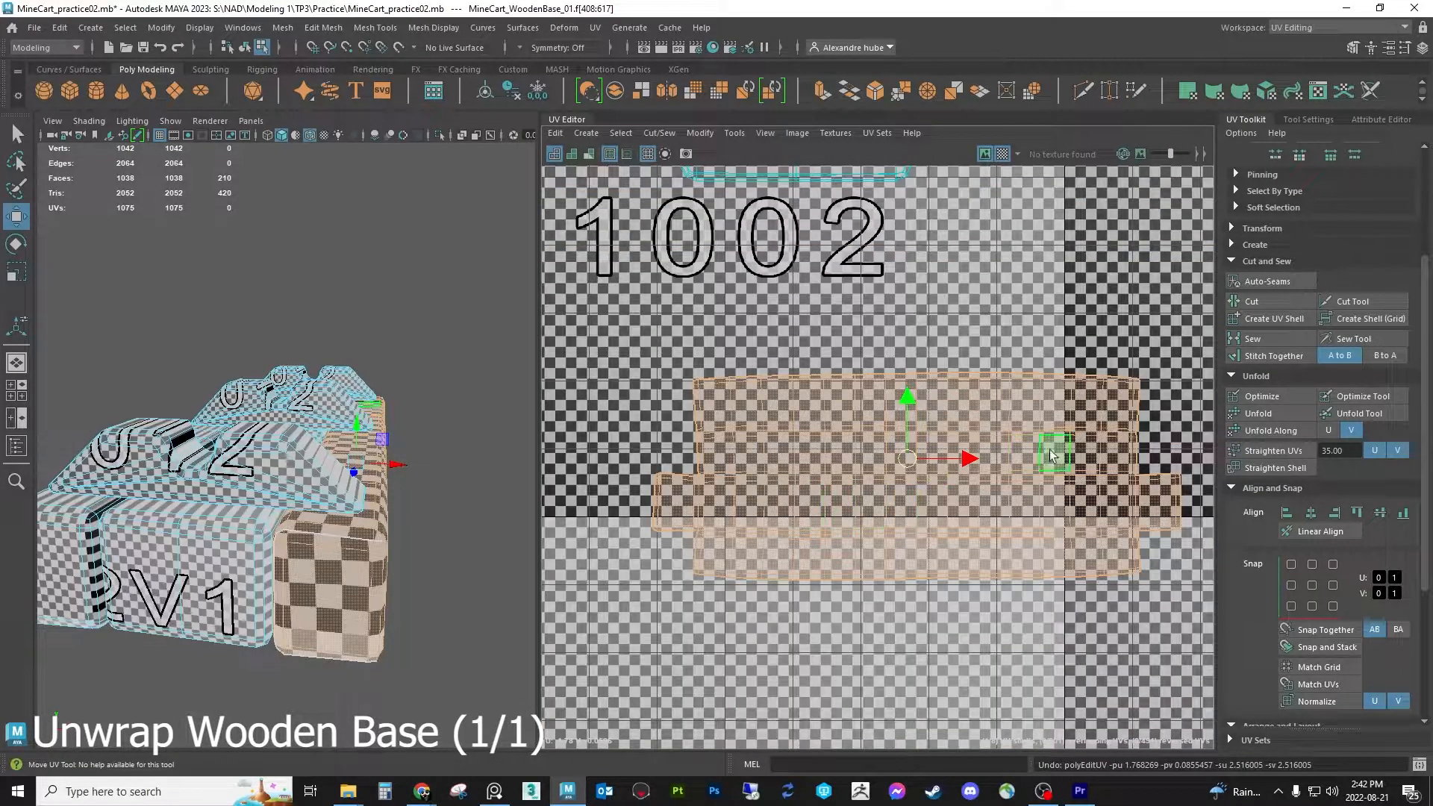
Move the unfolded beam shell below the horizontal UV axis, clear of the other shells, and turn off the checker pattern
alt+middle_drag(966, 454, 877, 475)
drag(836, 483, 806, 421)
alt+middle_drag(805, 421, 791, 460)
scroll(796, 468, down, 3)
scroll(795, 468, down, 3)
drag(796, 467, 809, 593)
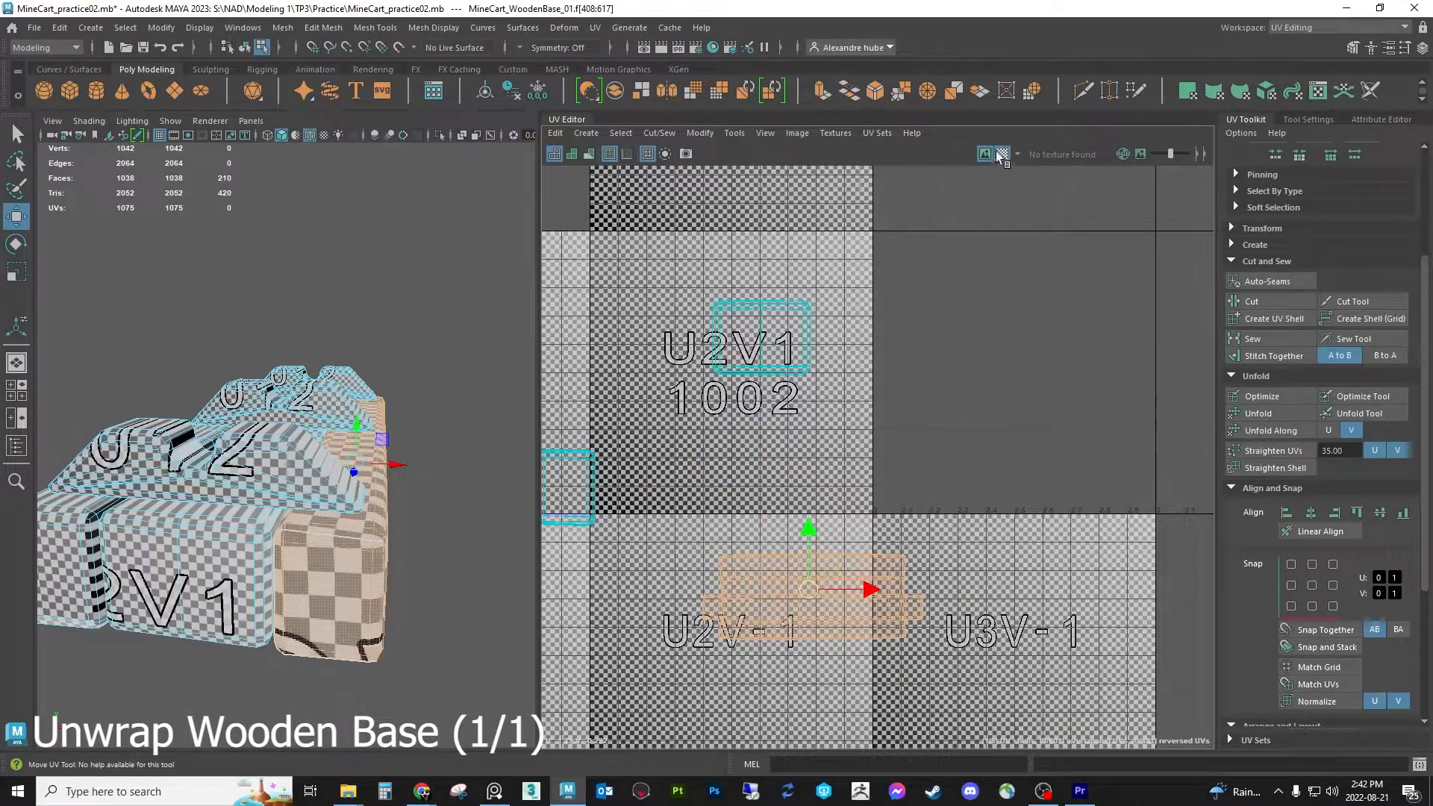
click(1002, 154)
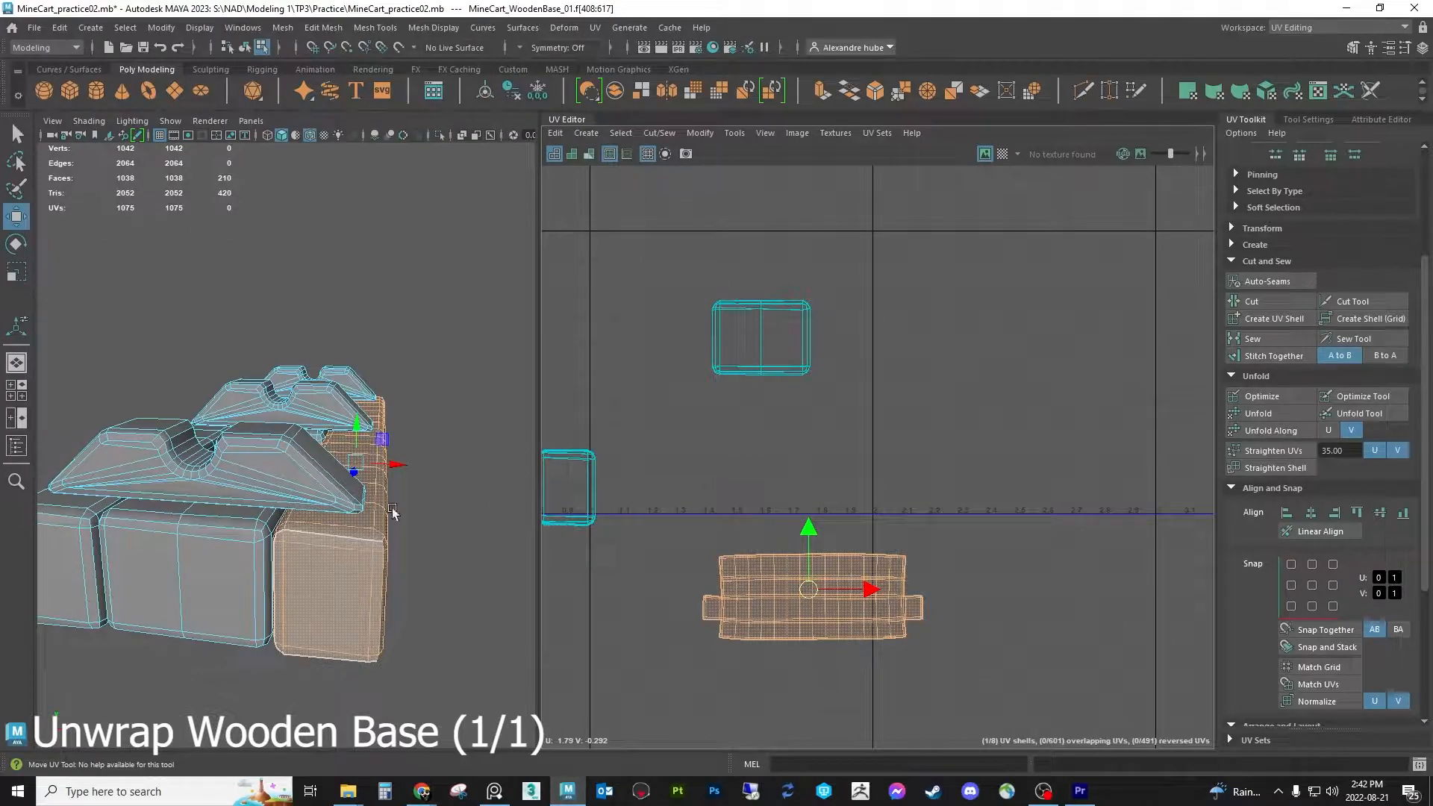
Select the small rounded UV shell and check that it belongs to the opposite outer beam
alt+drag(312, 636, 317, 583)
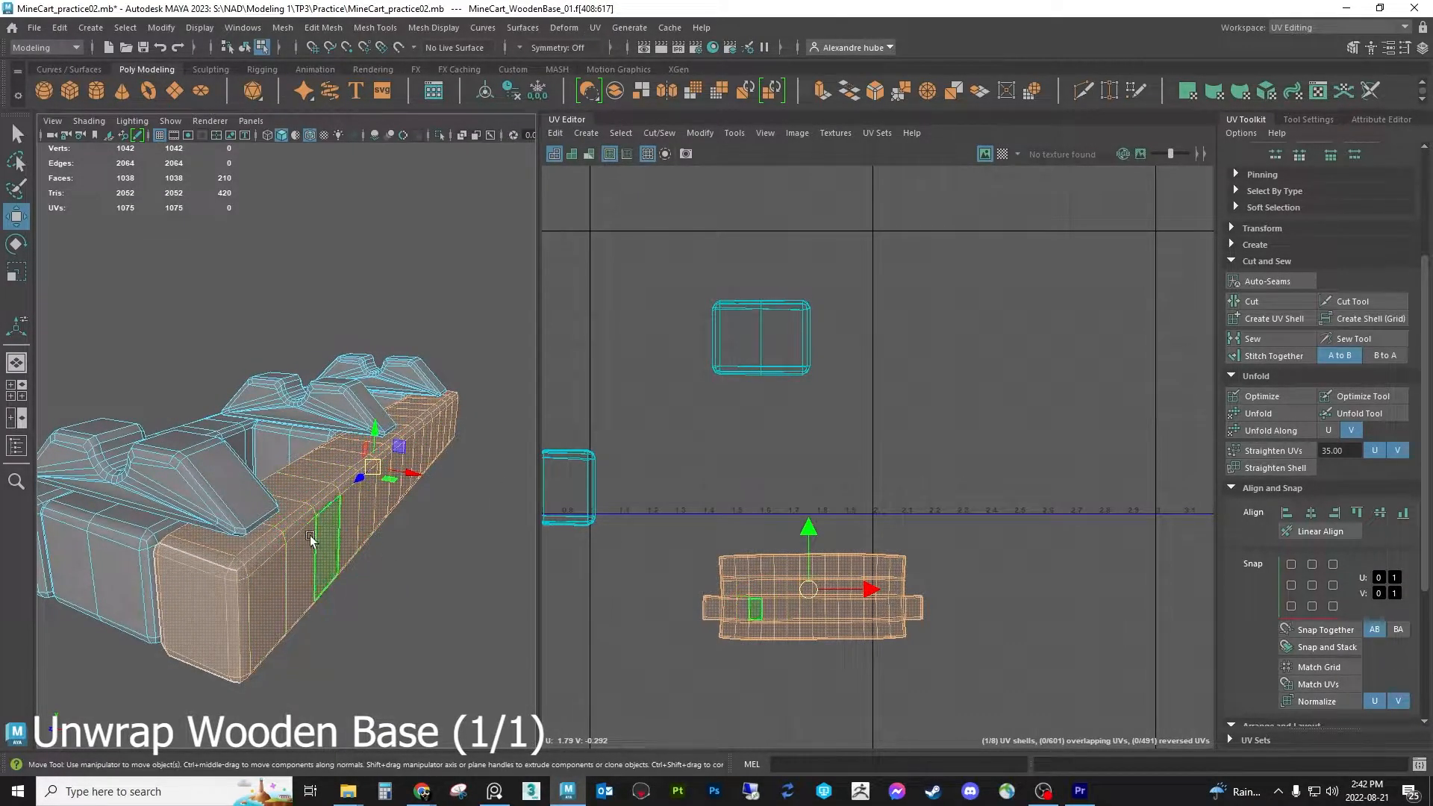
alt+middle_drag(772, 436, 939, 411)
drag(781, 400, 785, 396)
alt+drag(175, 523, 381, 481)
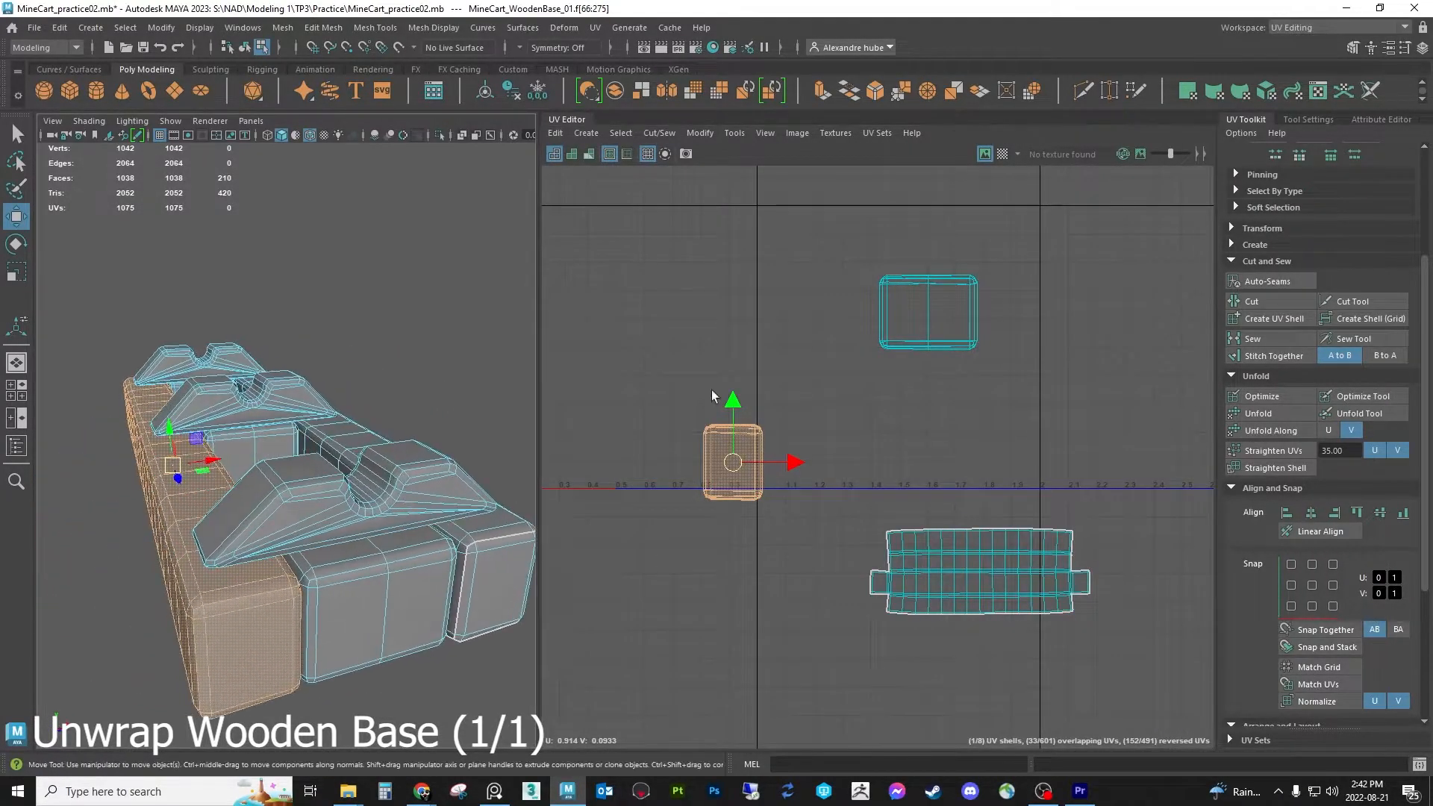
scroll(1304, 270, up, 4)
Select the three-sided bevel edges at one end of the opposite outer beam and its long lower inner edge line
click(1277, 166)
alt+drag(271, 523, 304, 512)
scroll(291, 537, up, 4)
scroll(279, 570, down, 4)
alt+drag(280, 571, 221, 446)
double_click(299, 458)
shift+double_click(312, 539)
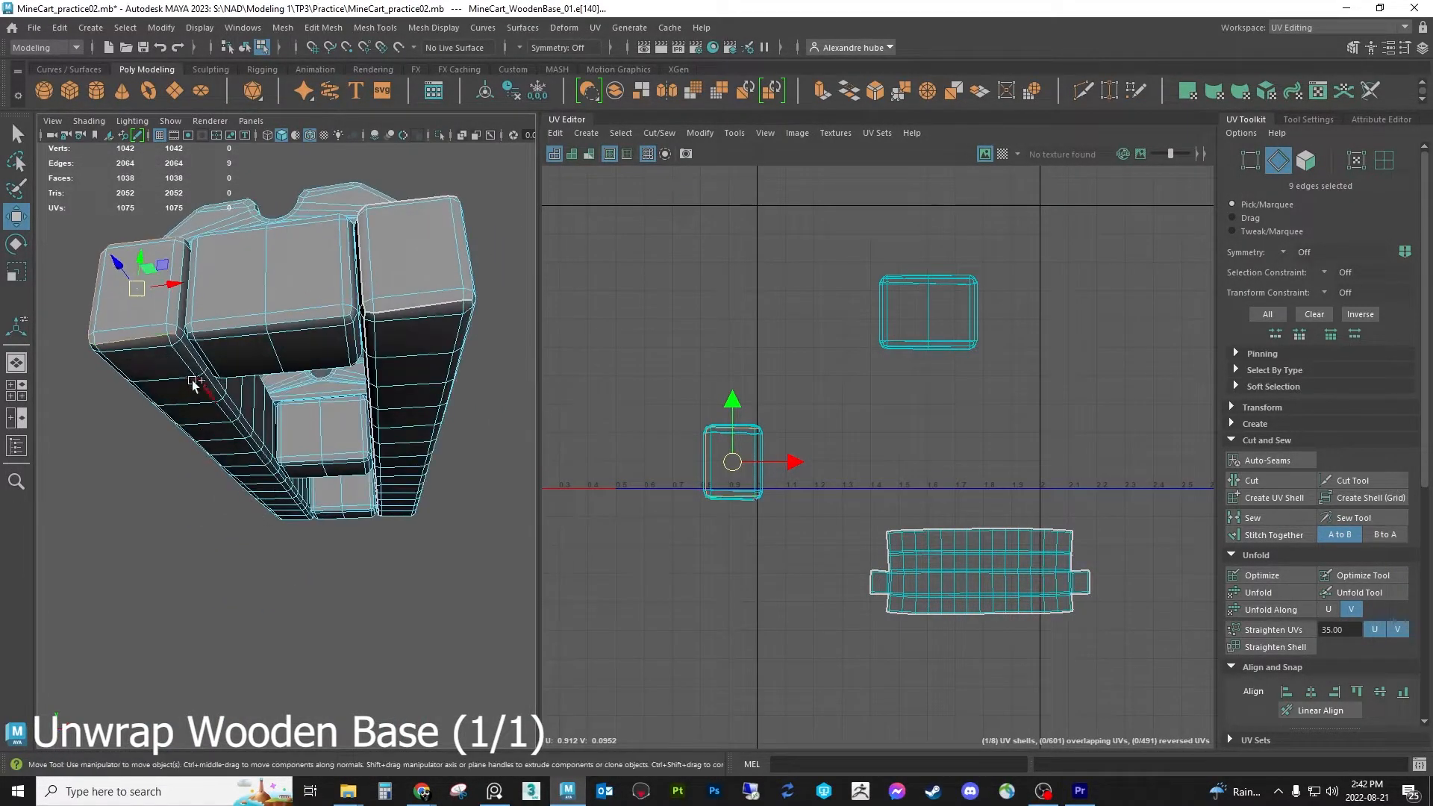
shift+double_click(187, 357)
Add the three-sided bevel edges at the beam's other end and cut UV seams along all selected edges
alt+drag(187, 359, 2, 435)
alt+drag(479, 394, 288, 398)
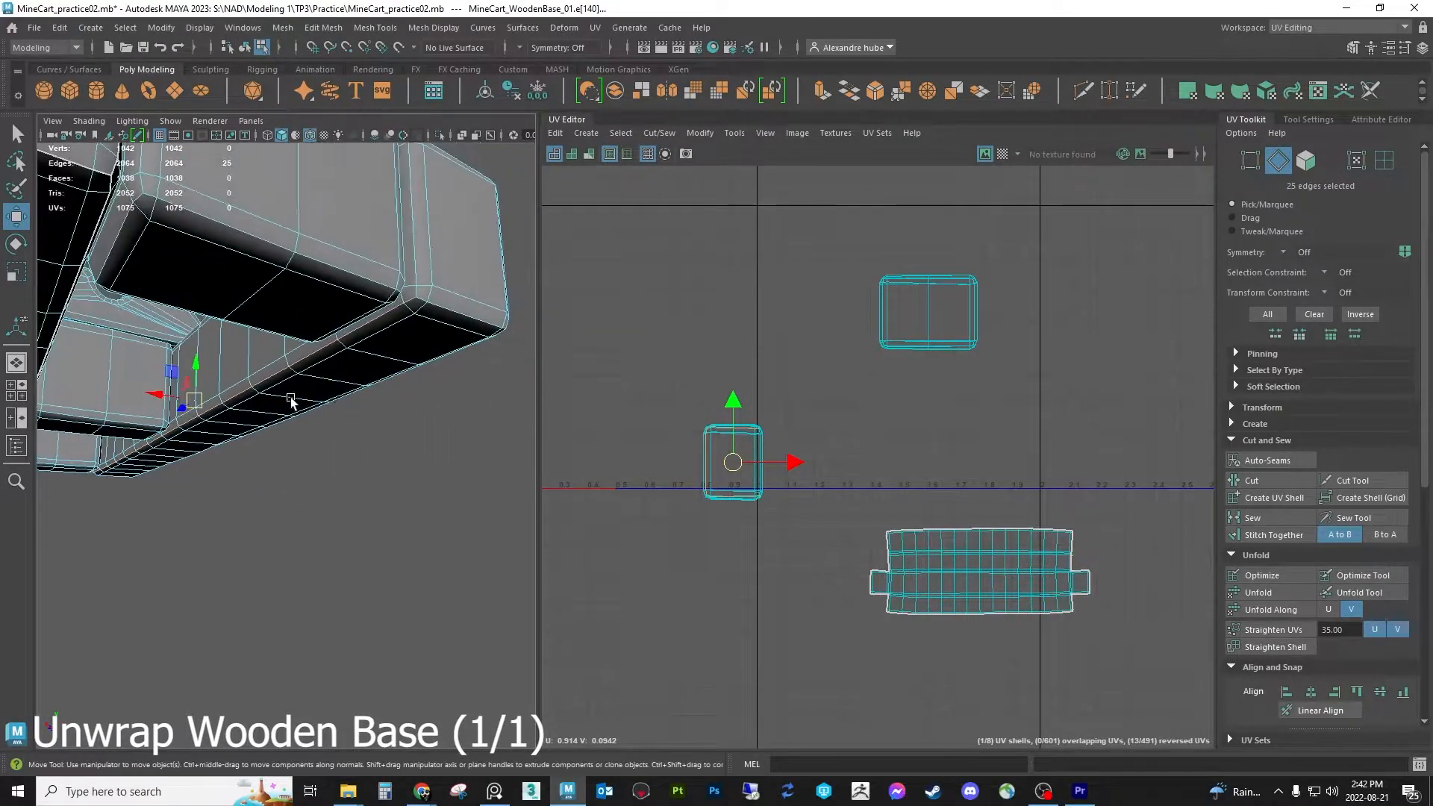
shift+double_click(415, 249)
alt+drag(415, 250, 391, 518)
shift+double_click(117, 510)
ctrl+click(301, 485)
scroll(230, 432, up, 6)
shift+double_click(179, 395)
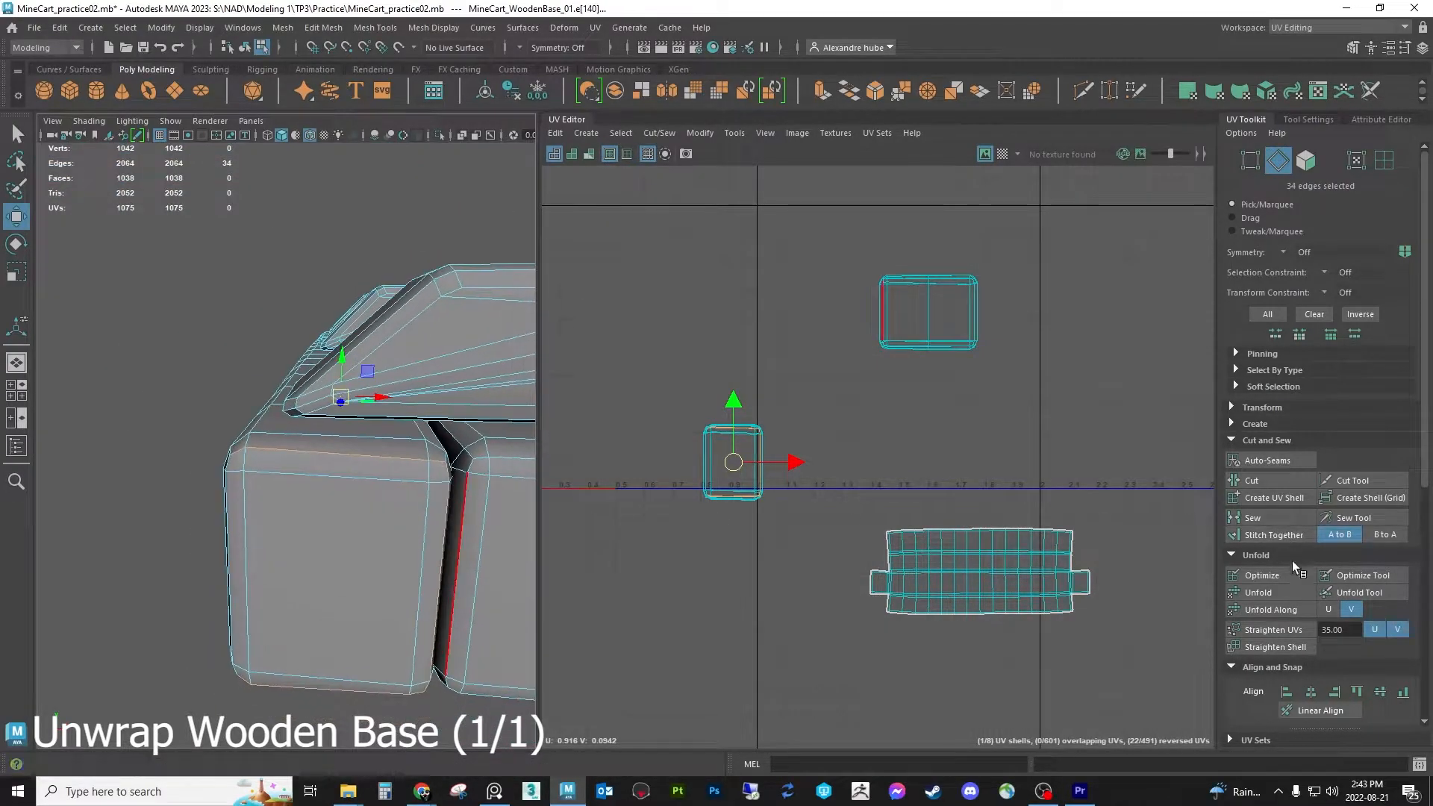
click(1269, 479)
Select all faces of the second outer beam's cut shell and unfold them
click(1305, 160)
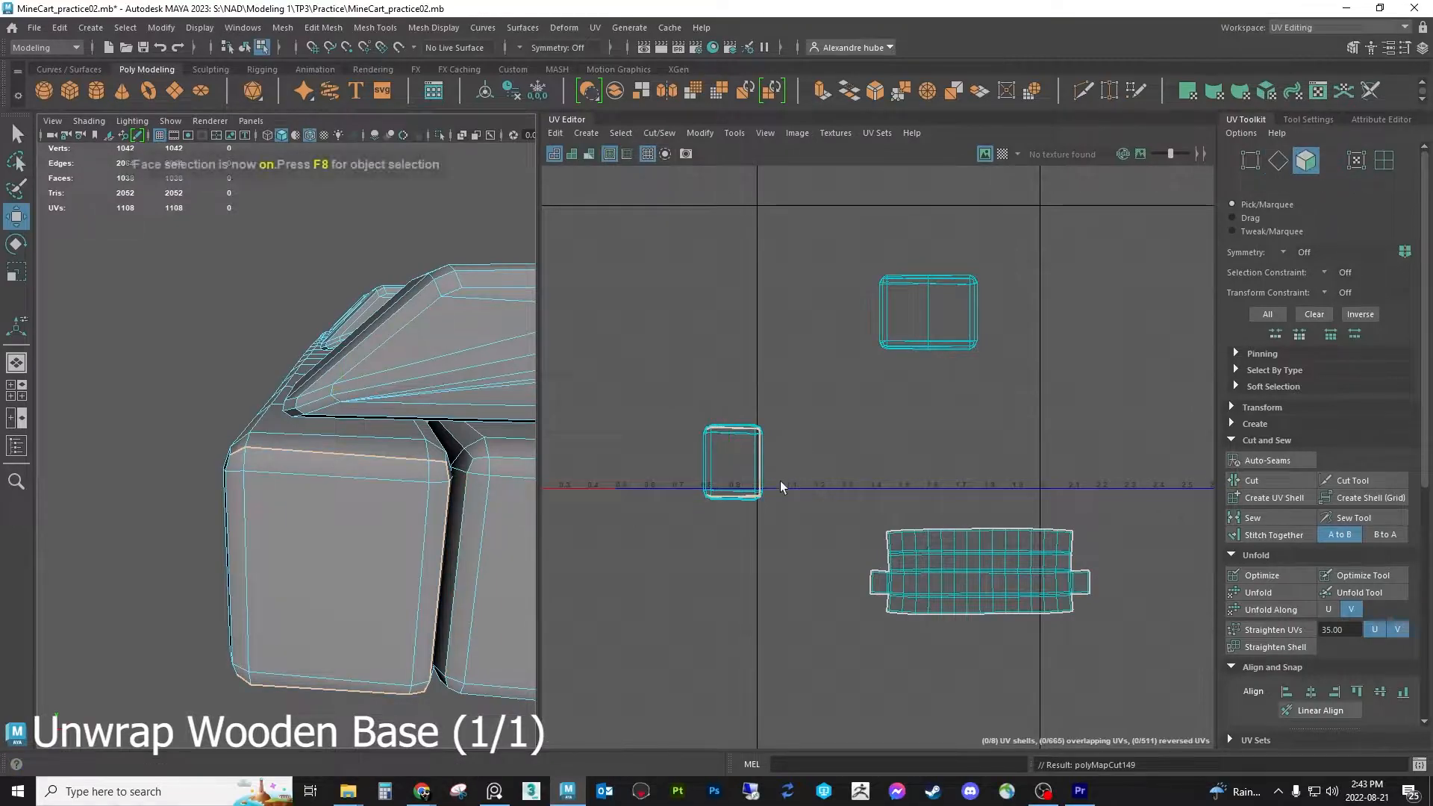
double_click(752, 459)
click(1232, 592)
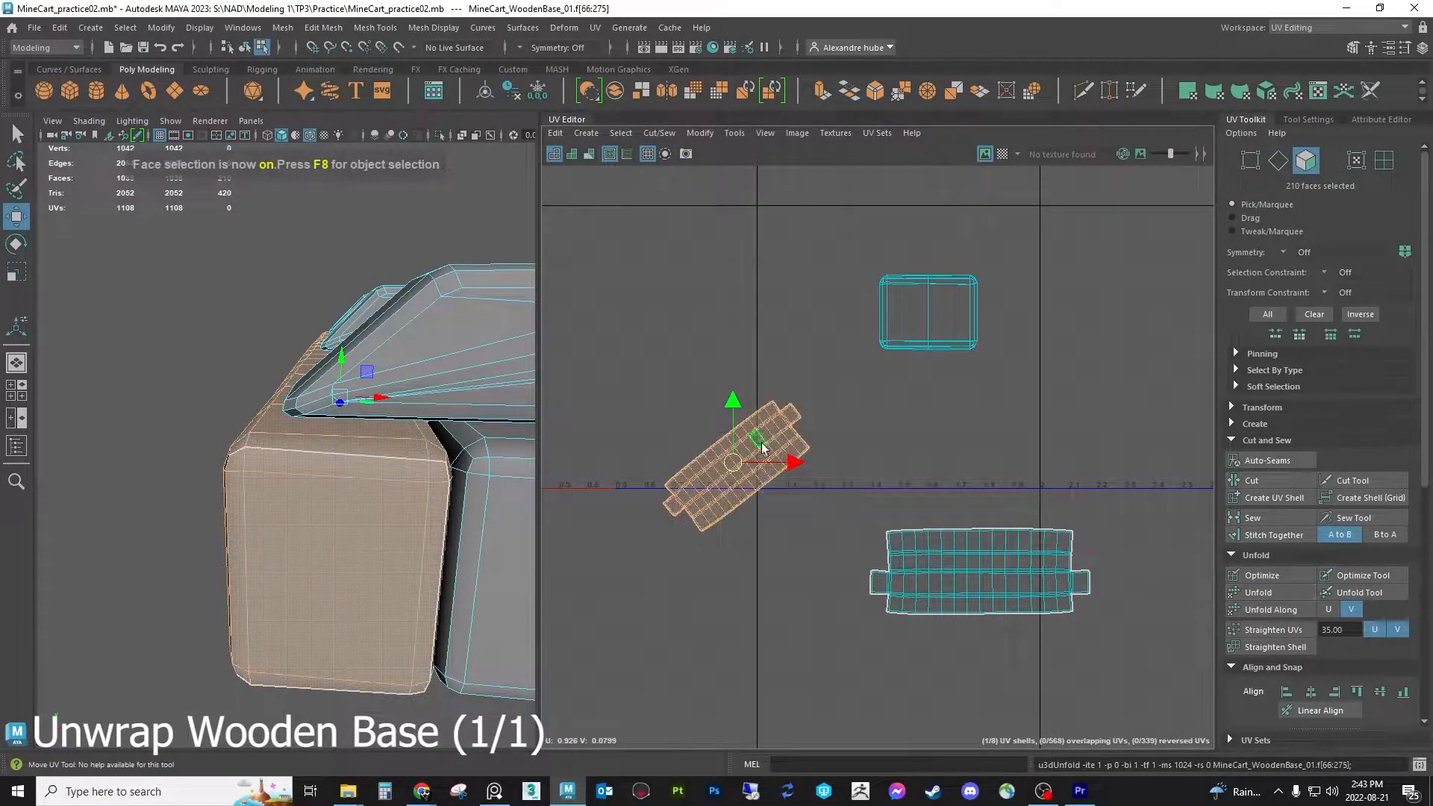
Rotate the second outer beam's shell horizontal and place it directly above the first beam's shell
drag(762, 446, 852, 469)
key(e)
double_click(728, 508)
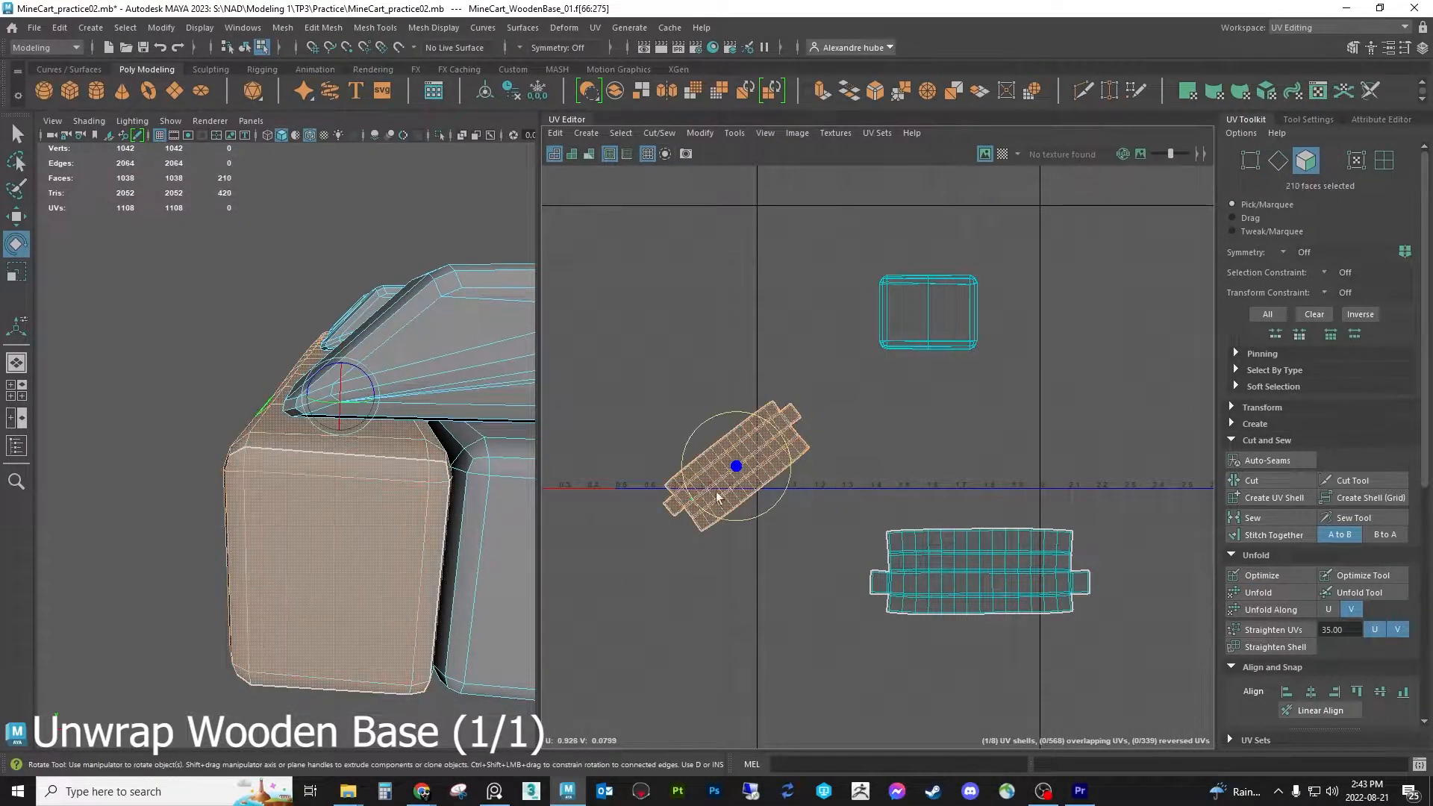
drag(783, 440, 999, 474)
key(w)
key(r)
key(w)
Move the overlapping UV shells of the three cross blocks into the empty UV tile away from the beam shells
click(793, 403)
drag(777, 392, 1006, 224)
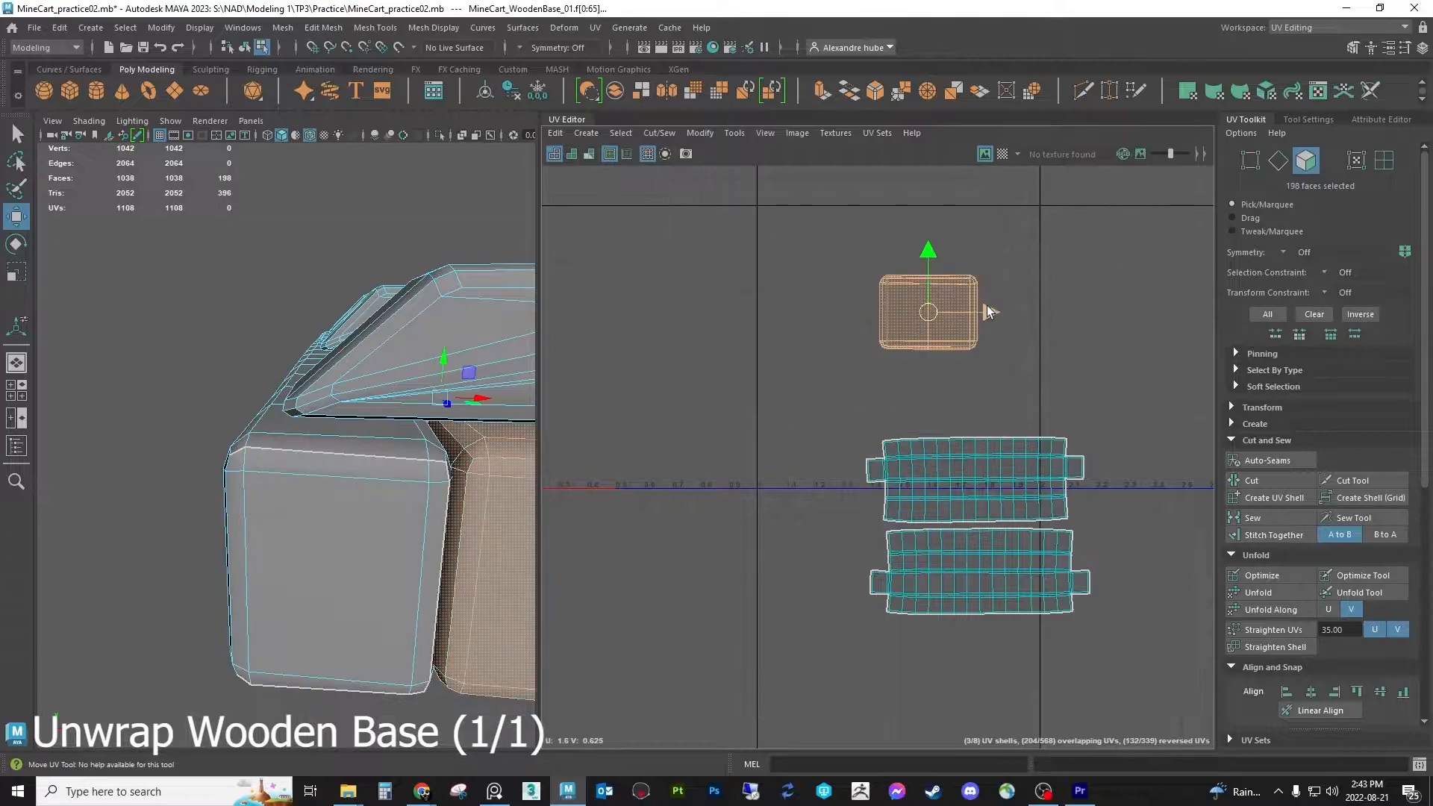
scroll(964, 312, down, 1)
drag(932, 313, 676, 407)
scroll(320, 530, down, 4)
alt+drag(321, 531, 259, 478)
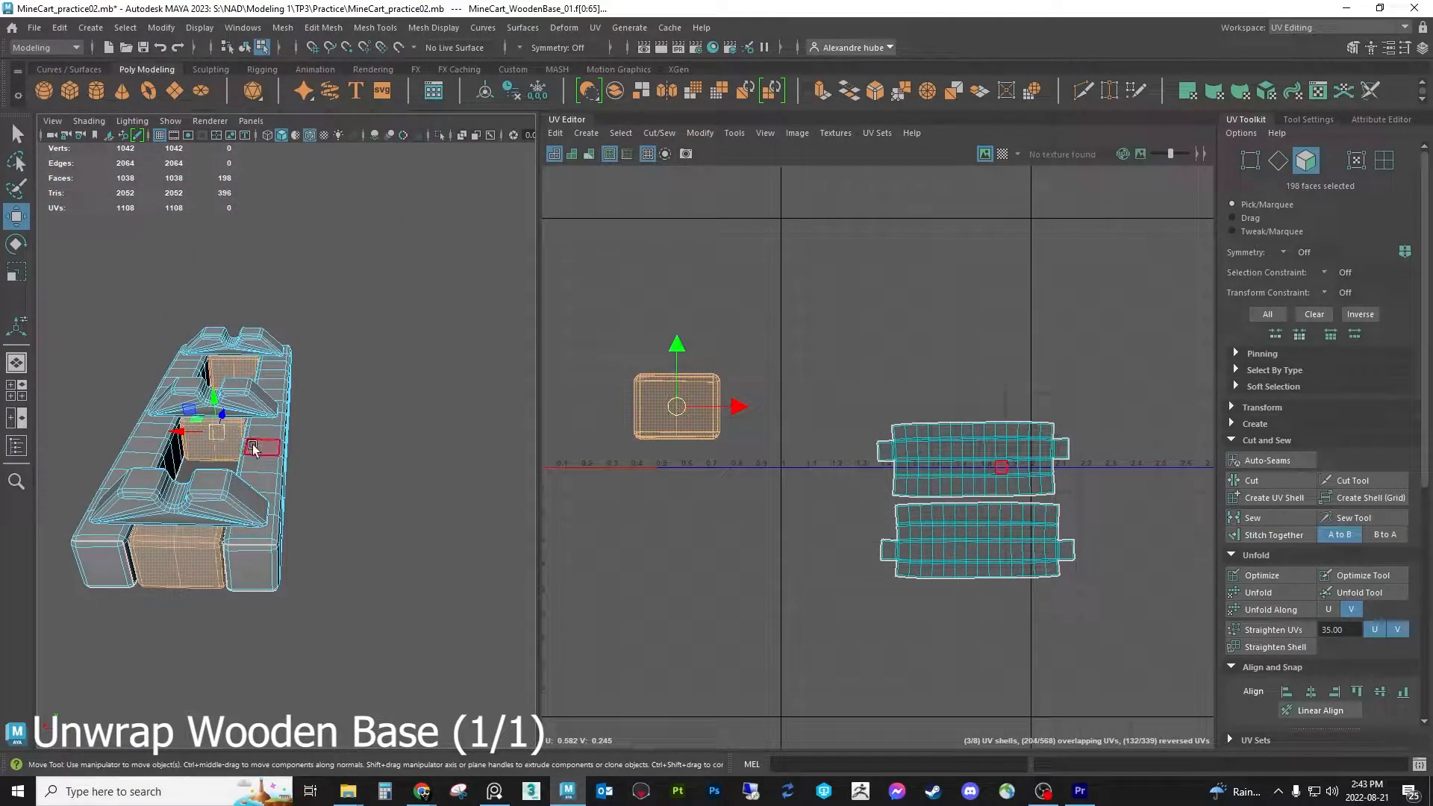
alt+drag(192, 454, 367, 505)
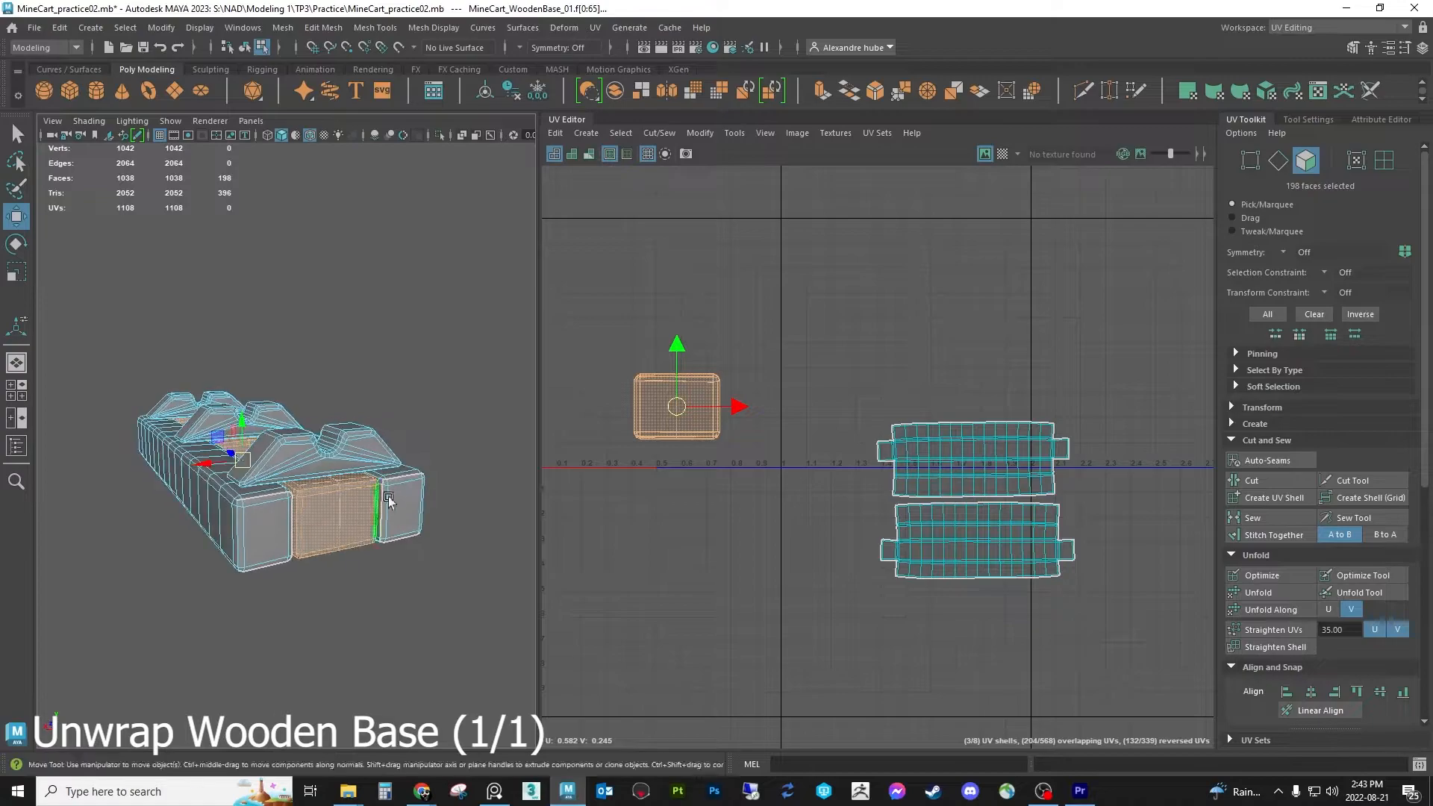
Select the three-sided bevel edges at one end of a cross block between the outer beams
click(1280, 166)
scroll(322, 527, up, 2)
click(308, 547)
alt+drag(308, 548, 335, 426)
double_click(340, 551)
scroll(269, 488, up, 3)
scroll(172, 435, up, 4)
double_click(86, 413)
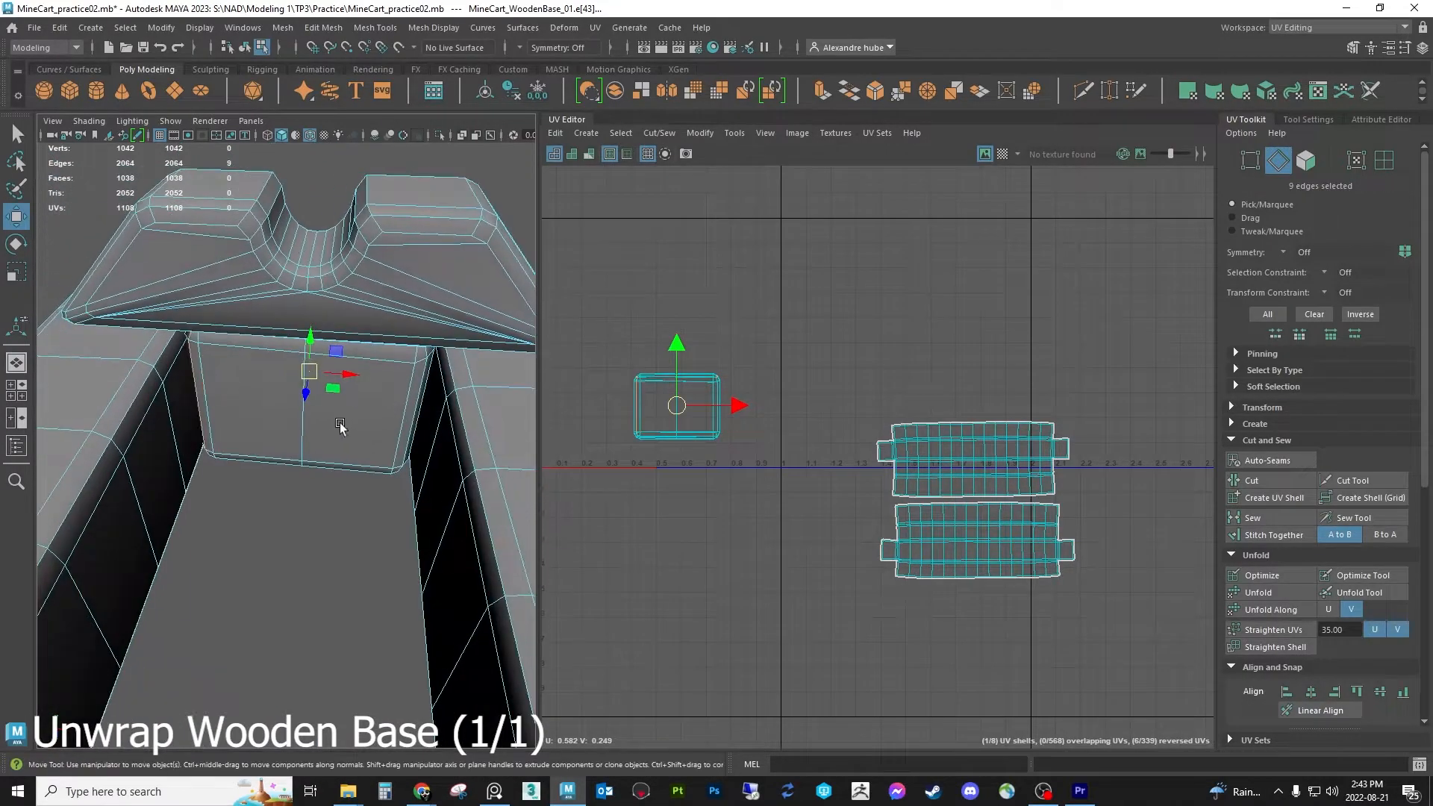
Add the matching bevel edges at the cross block's other end and cut UV seams along both ends
alt+drag(420, 384, 411, 536)
shift+double_click(200, 462)
alt+drag(308, 456, 492, 511)
alt+drag(309, 445, 338, 468)
click(340, 472)
mouse_move(235, 469)
alt+mouse_down()
mouse_move(300, 457)
mouse_move(326, 493)
mouse_move(270, 500)
mouse_move(291, 456)
mouse_move(254, 448)
alt+mouse_up()
key(ctrl+z)
key(ctrl+z)
click(1269, 481)
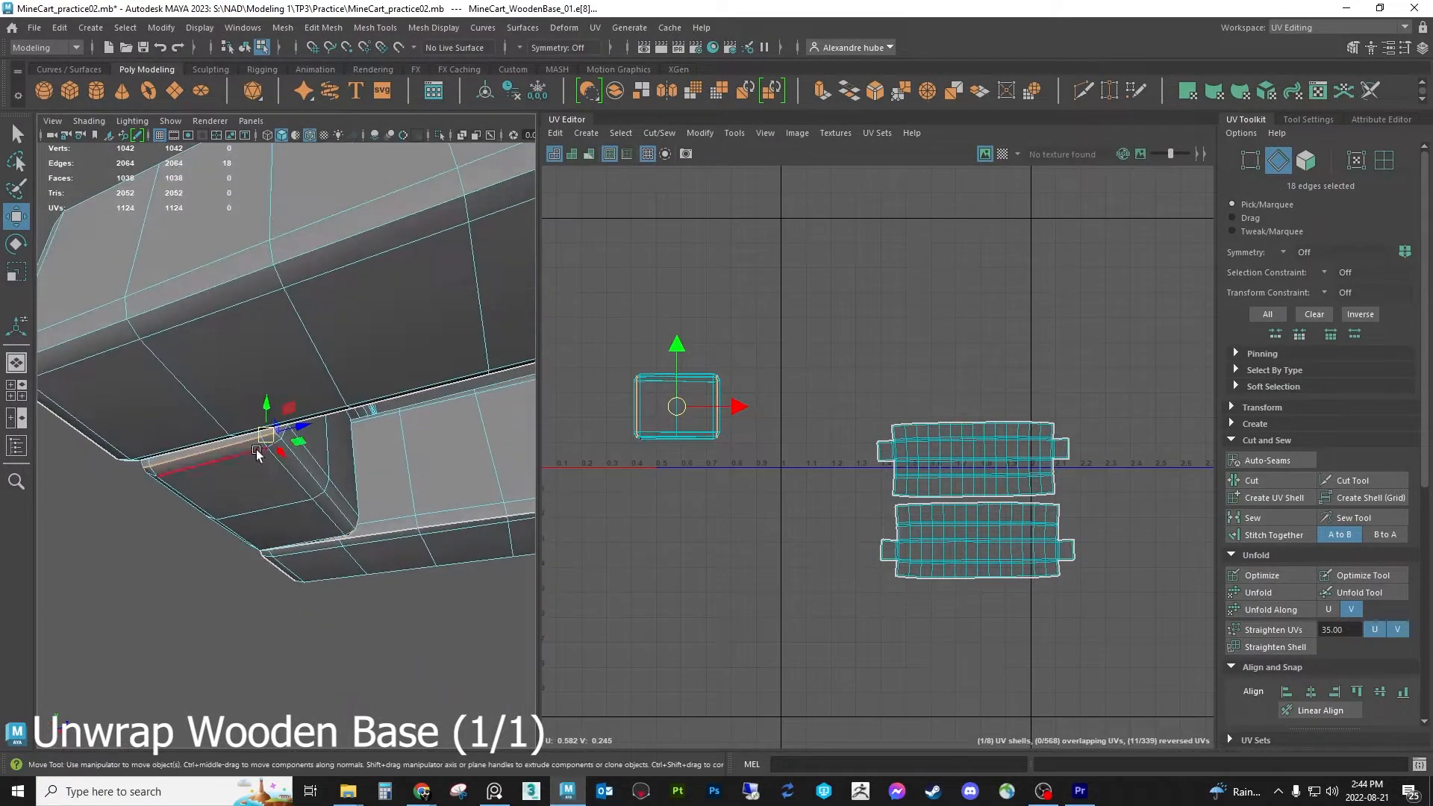
Cut a UV seam along the cross block connecting its two cut ends, and unfold the block's shell
double_click(302, 457)
alt+drag(327, 486, 277, 452)
click(1256, 480)
click(1306, 160)
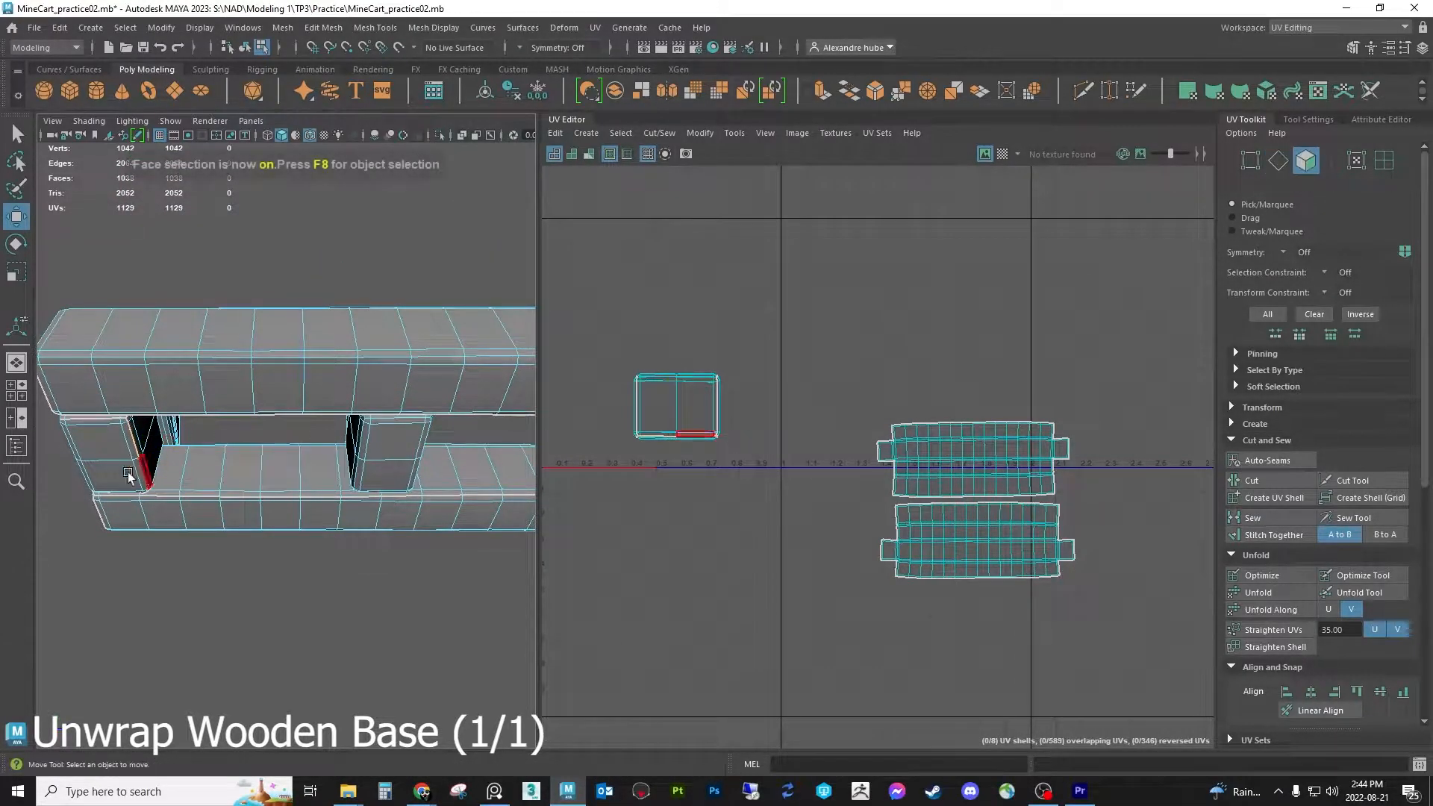
double_click(145, 467)
click(1269, 575)
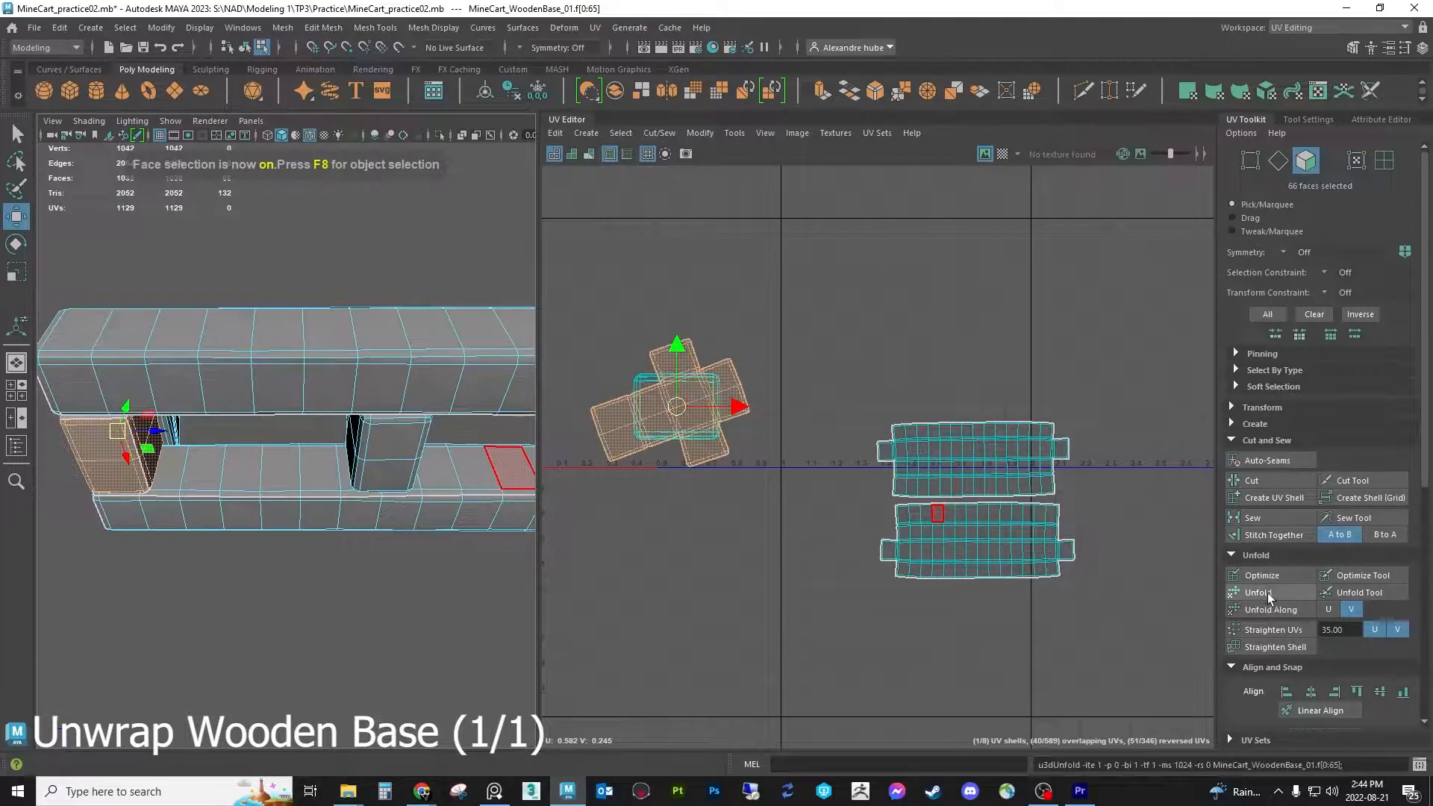
Rotate the unfolded cross block shell horizontal and place it beside the beam shells
drag(673, 421, 819, 532)
key(e)
key(w)
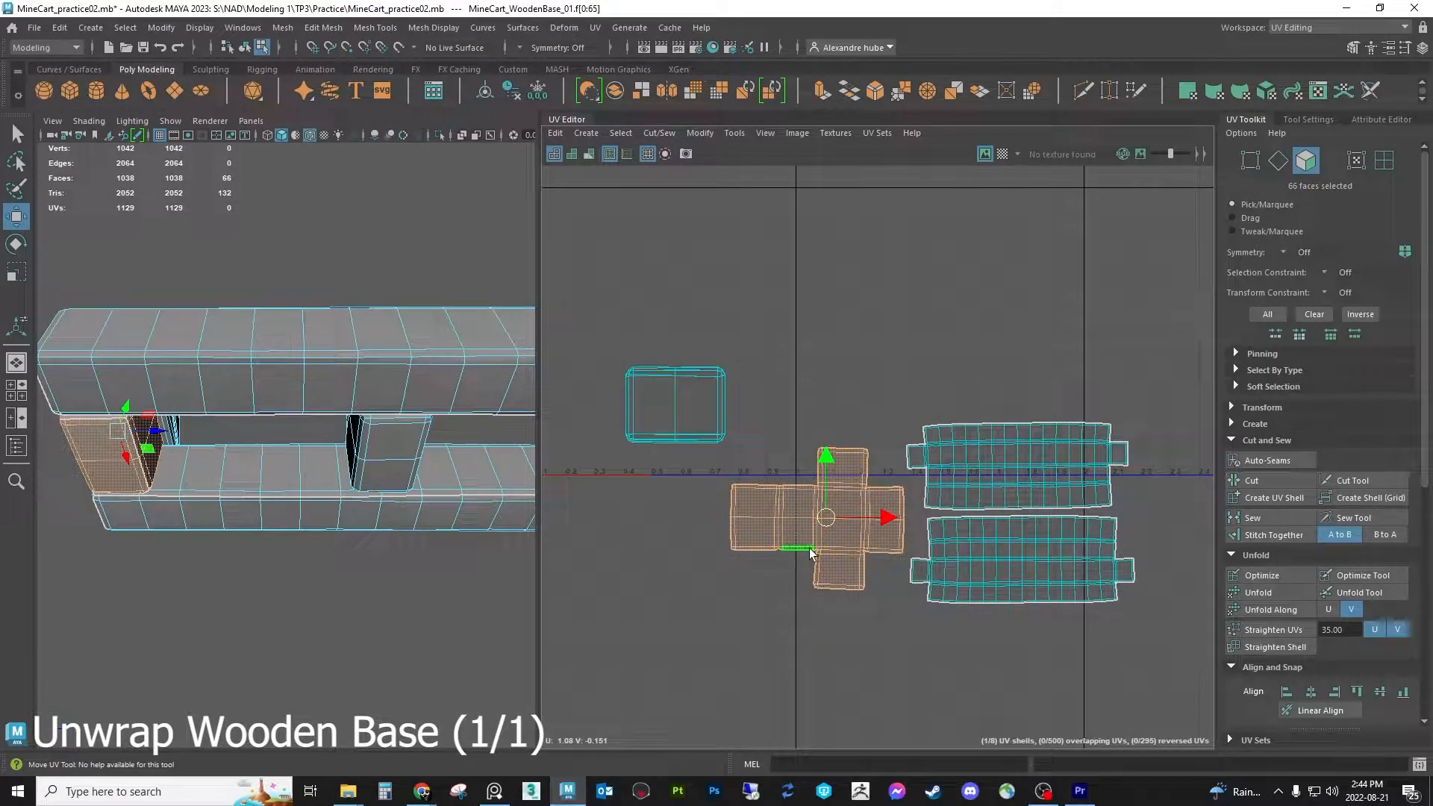
Move the two remaining stacked cross block shells apart so they no longer overlap
double_click(665, 405)
alt+middle_drag(303, 436, 100, 439)
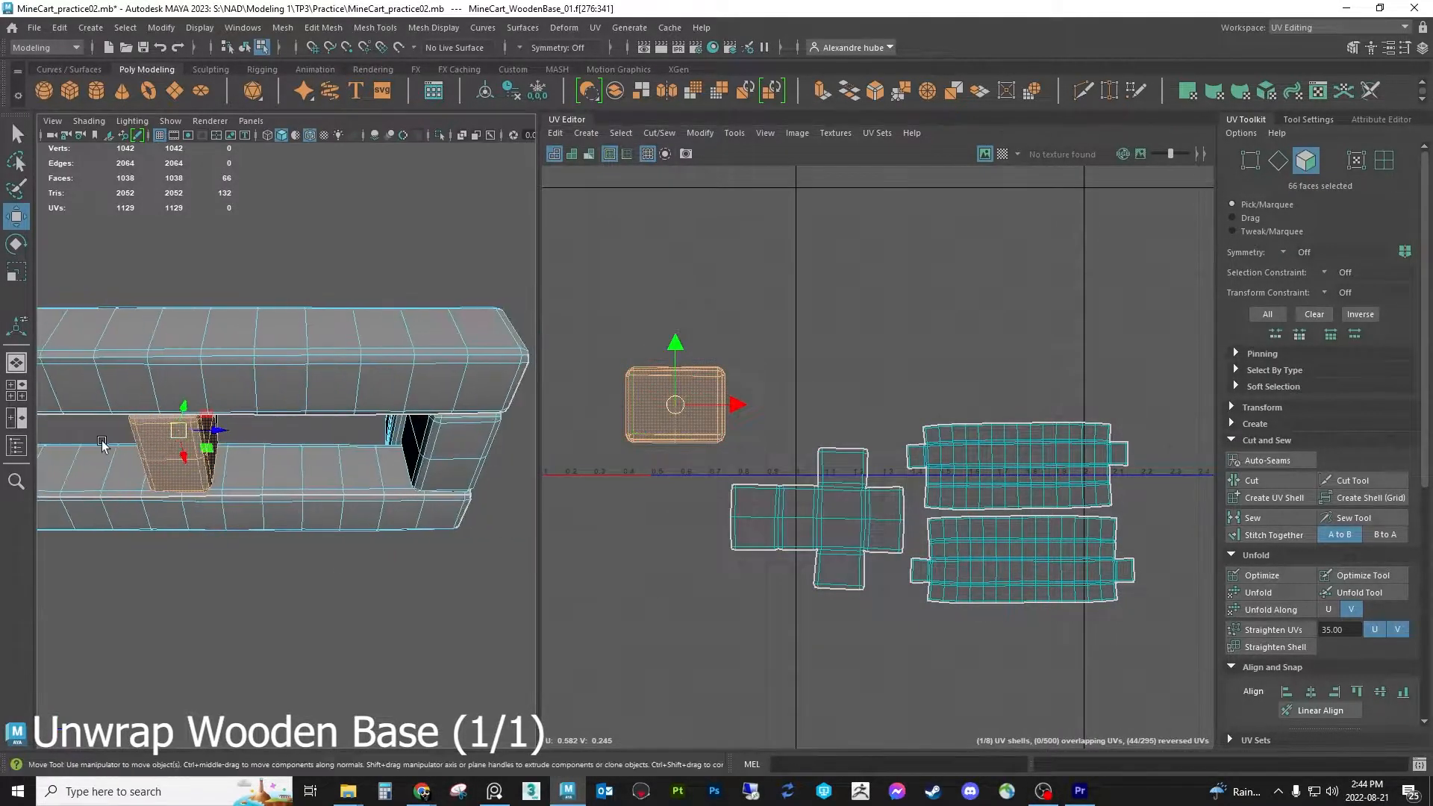
drag(668, 415, 674, 254)
double_click(671, 409)
drag(672, 409, 622, 442)
Cut matching bevel-edge seams on the cross block at the base's other end and unfold its shell
click(1278, 161)
alt+drag(463, 478, 284, 373)
double_click(306, 329)
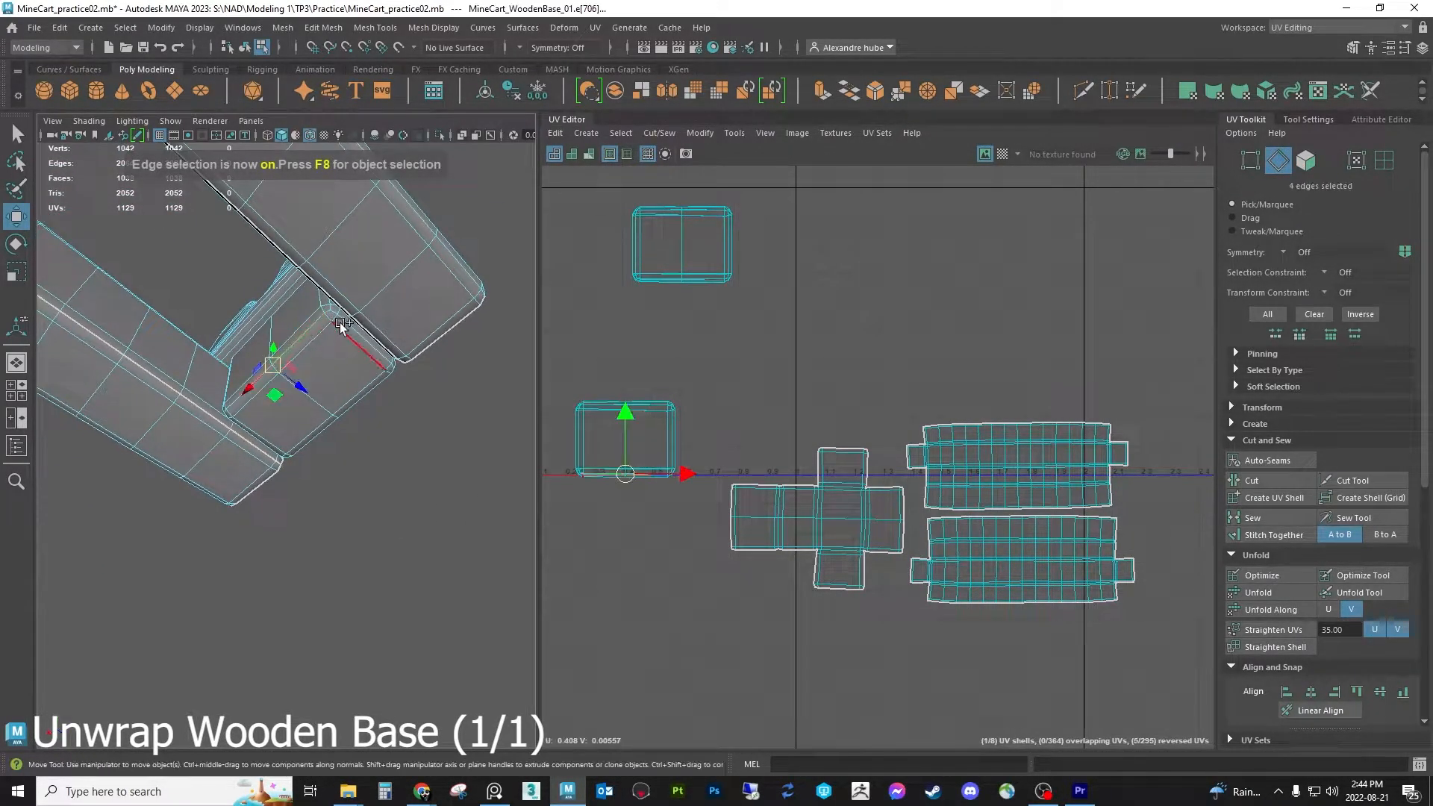
alt+drag(328, 308, 258, 515)
click(1306, 160)
double_click(625, 448)
click(1258, 593)
Rotate the second cross block shell horizontal and place it above the first cross block shell
key(e)
key(w)
drag(625, 440, 789, 394)
Select the bevel edges at one end of the middle cross block, dropping the wrongly added edges
double_click(651, 245)
alt+drag(448, 448, 202, 495)
click(1278, 160)
scroll(296, 451, up, 4)
click(196, 492)
double_click(199, 487)
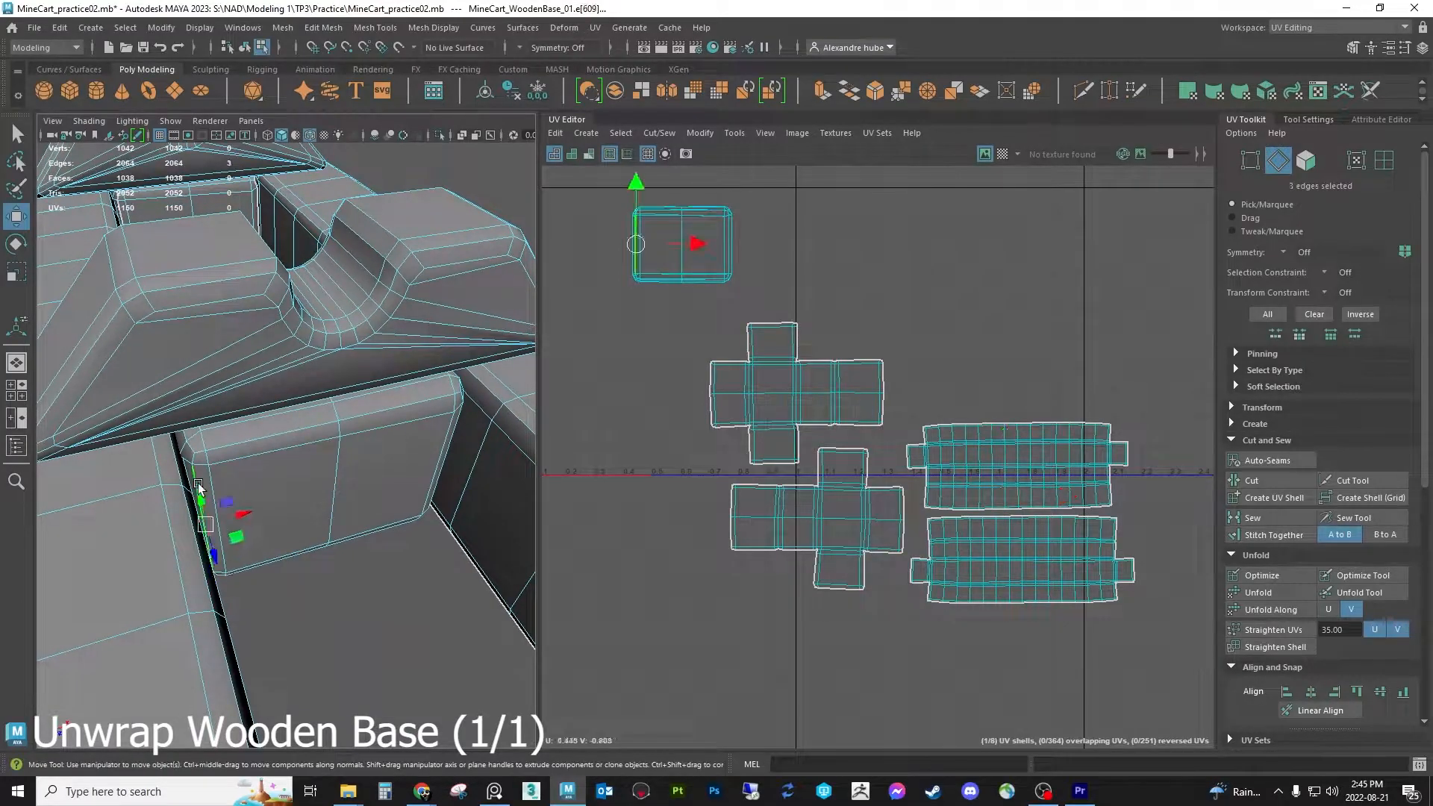
alt+drag(374, 500, 390, 506)
shift+double_click(491, 532)
alt+drag(490, 532, 146, 549)
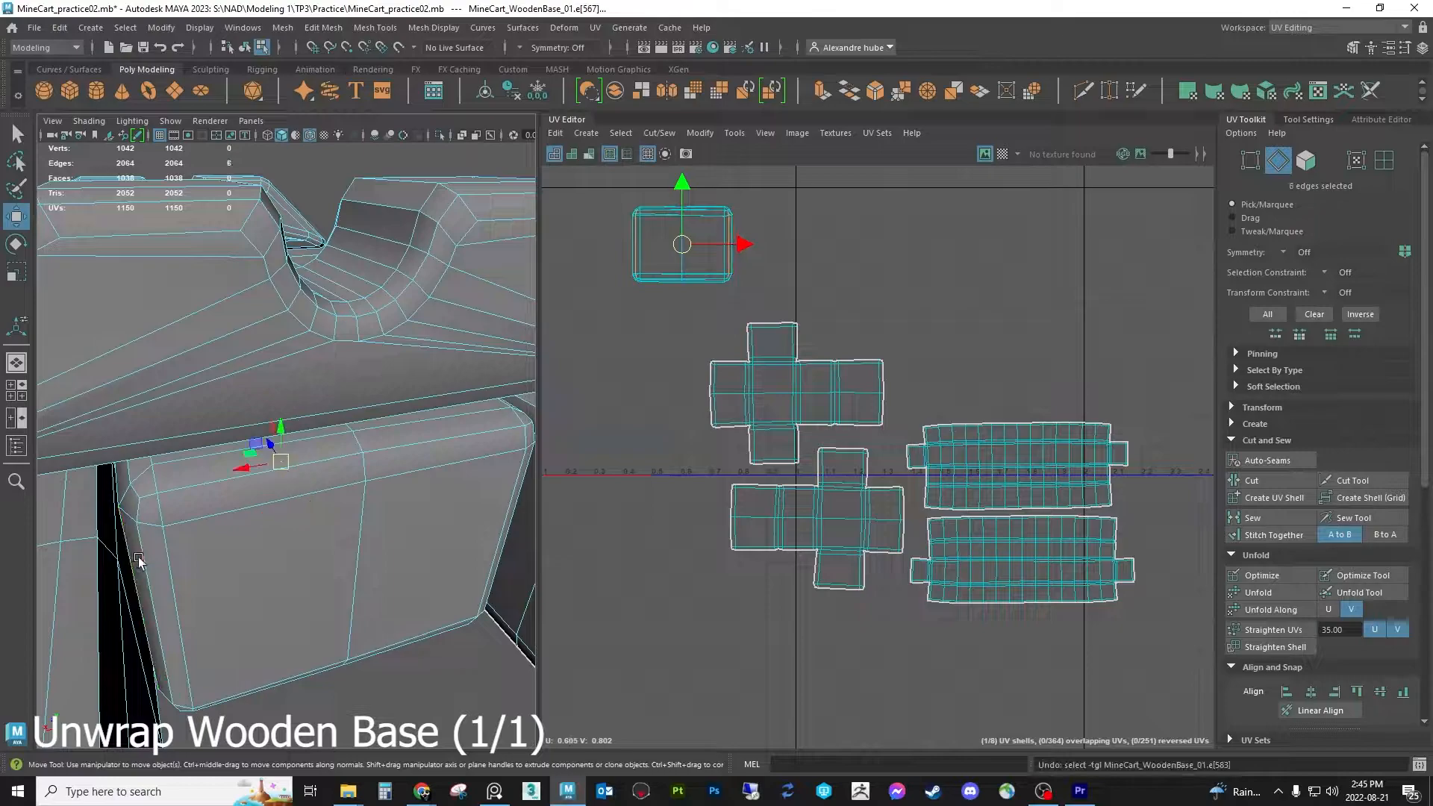
key(ctrl+z)
Add the three-sided bevel edges at the middle cross block's other end to the selection
alt+drag(261, 552, 217, 557)
alt+drag(112, 539, 354, 427)
shift+double_click(145, 580)
shift+double_click(97, 470)
alt+drag(141, 480, 176, 560)
alt+drag(344, 578, 422, 598)
alt+drag(411, 511, 342, 548)
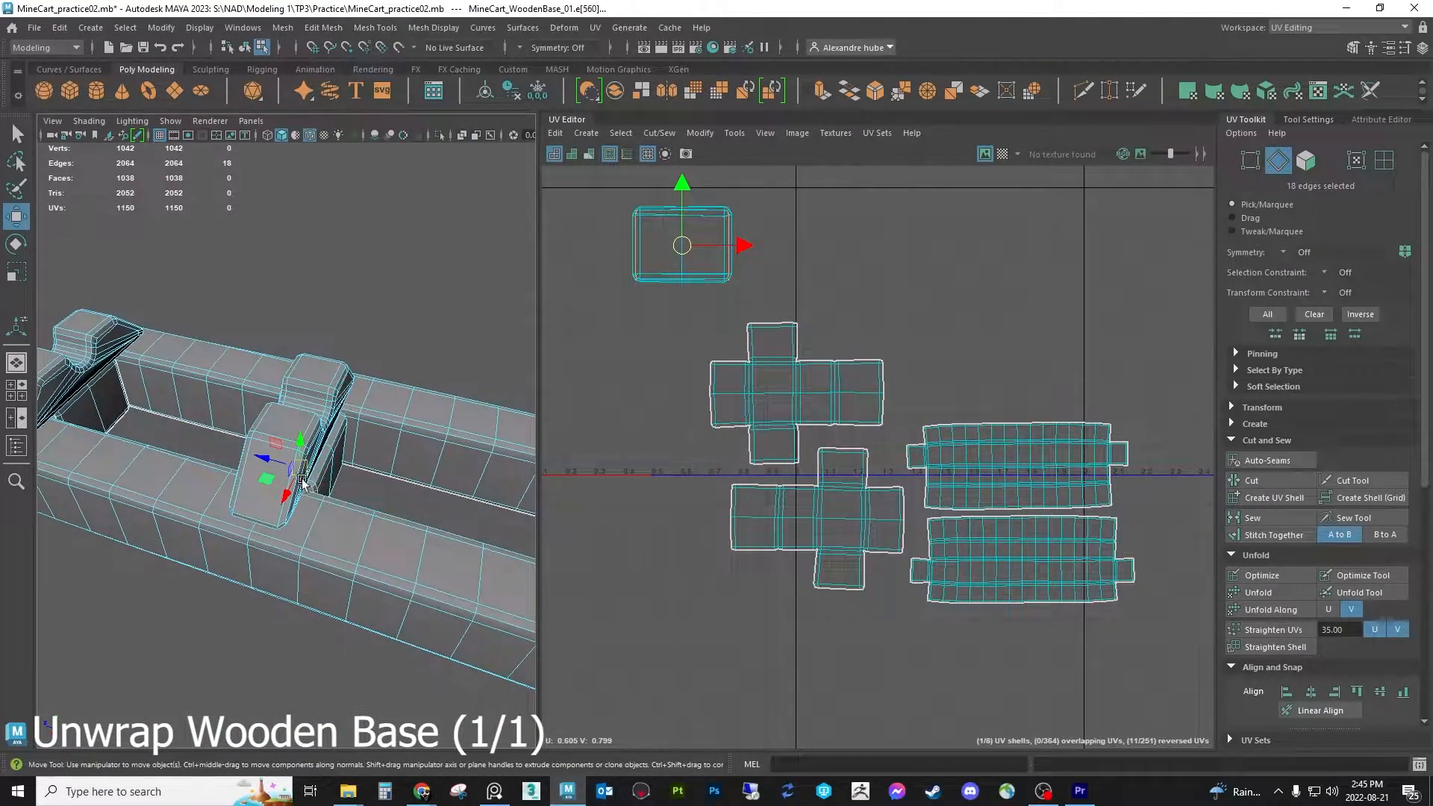
Cut the middle cross block's seams, including the one connecting its two ends, and unfold its shell
alt+drag(313, 500, 319, 418)
scroll(306, 500, up, 3)
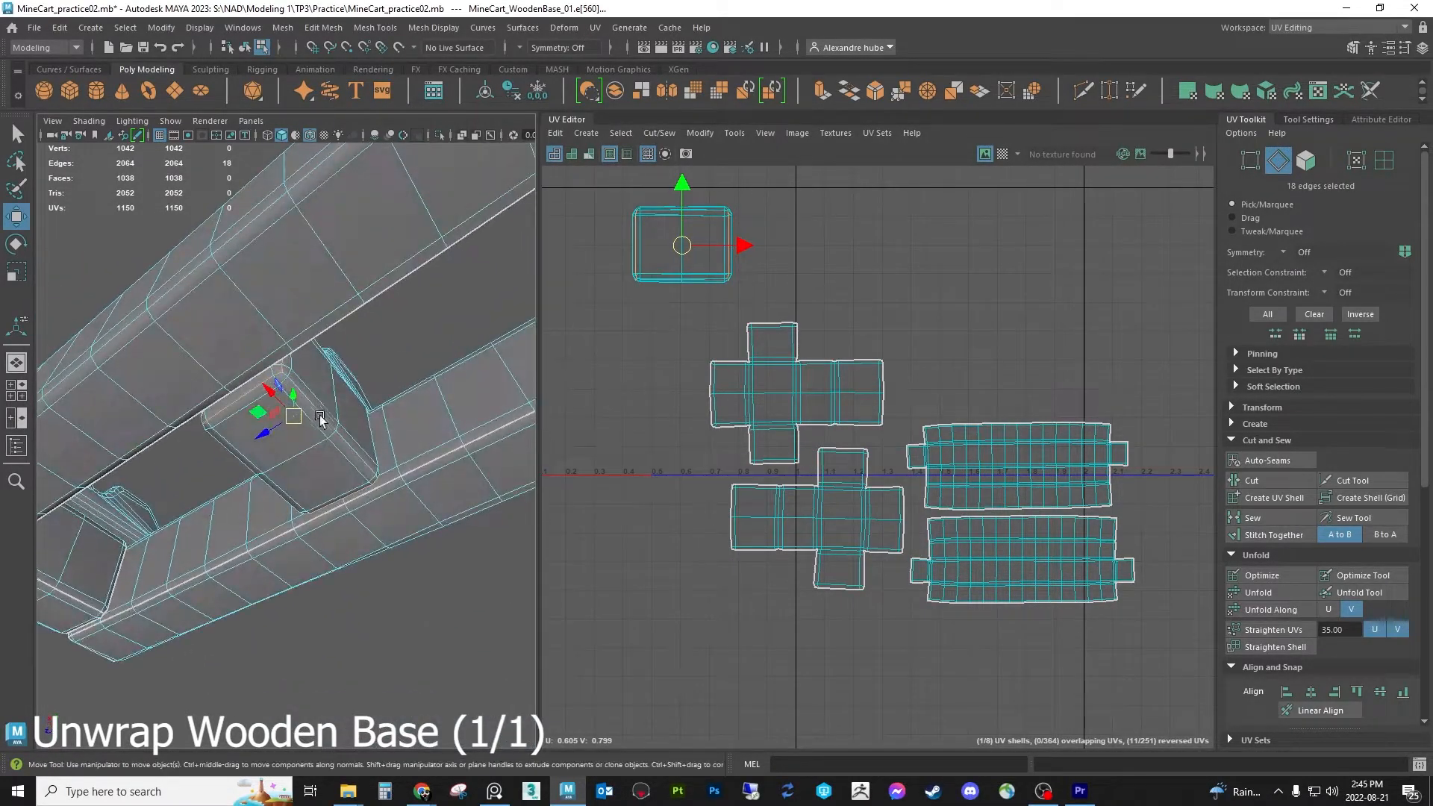
click(1312, 159)
double_click(714, 232)
click(1277, 596)
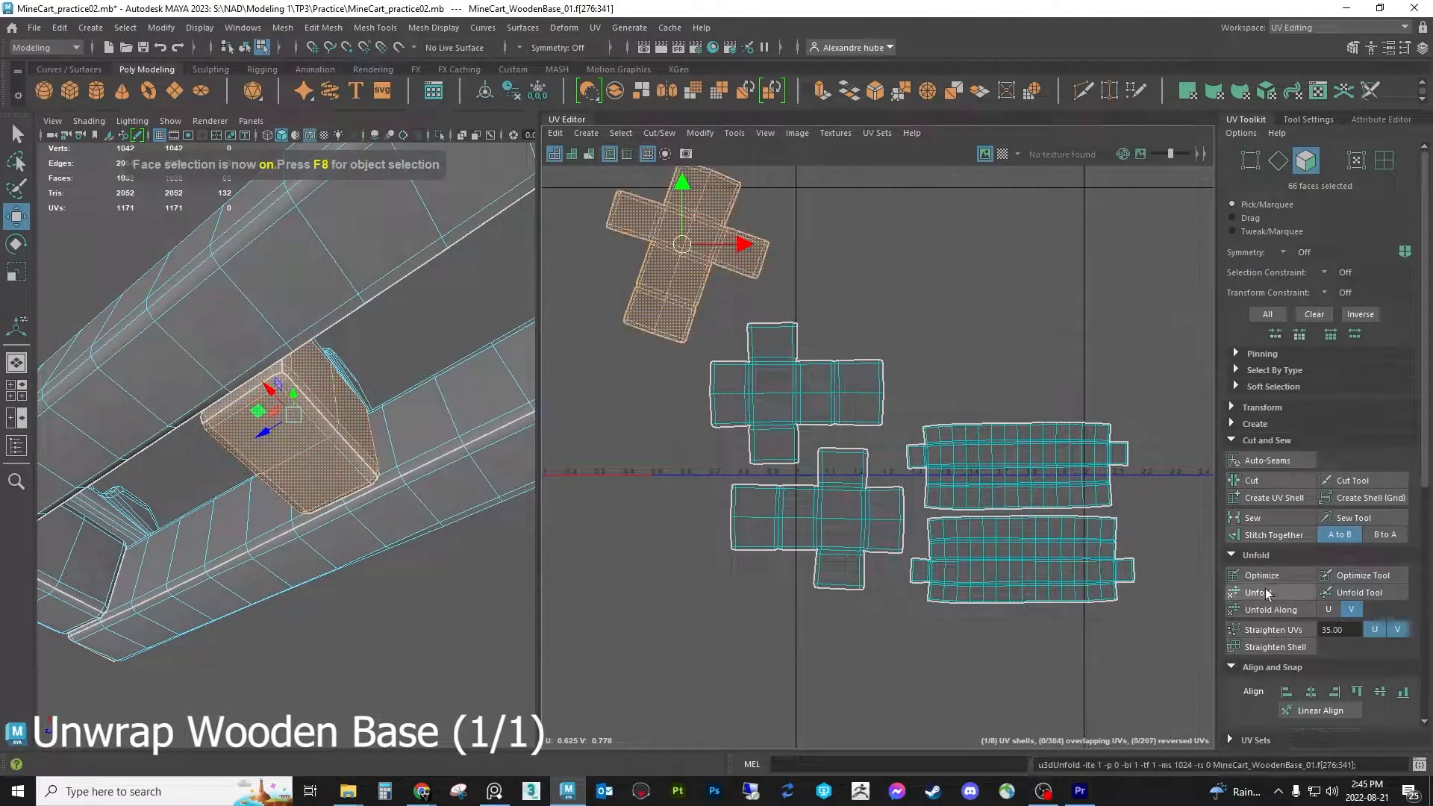
Rotate the third cross block shell horizontal and place it directly above the beam shells
key(e)
mouse_move(707, 198)
mouse_down()
mouse_move(737, 258)
mouse_move(721, 200)
mouse_up()
key(w)
key(e)
key(w)
drag(683, 244, 1021, 342)
alt+middle_drag(1021, 342, 946, 446)
scroll(942, 375, down, 2)
alt+middle_drag(870, 382, 830, 330)
alt+drag(269, 442, 288, 382)
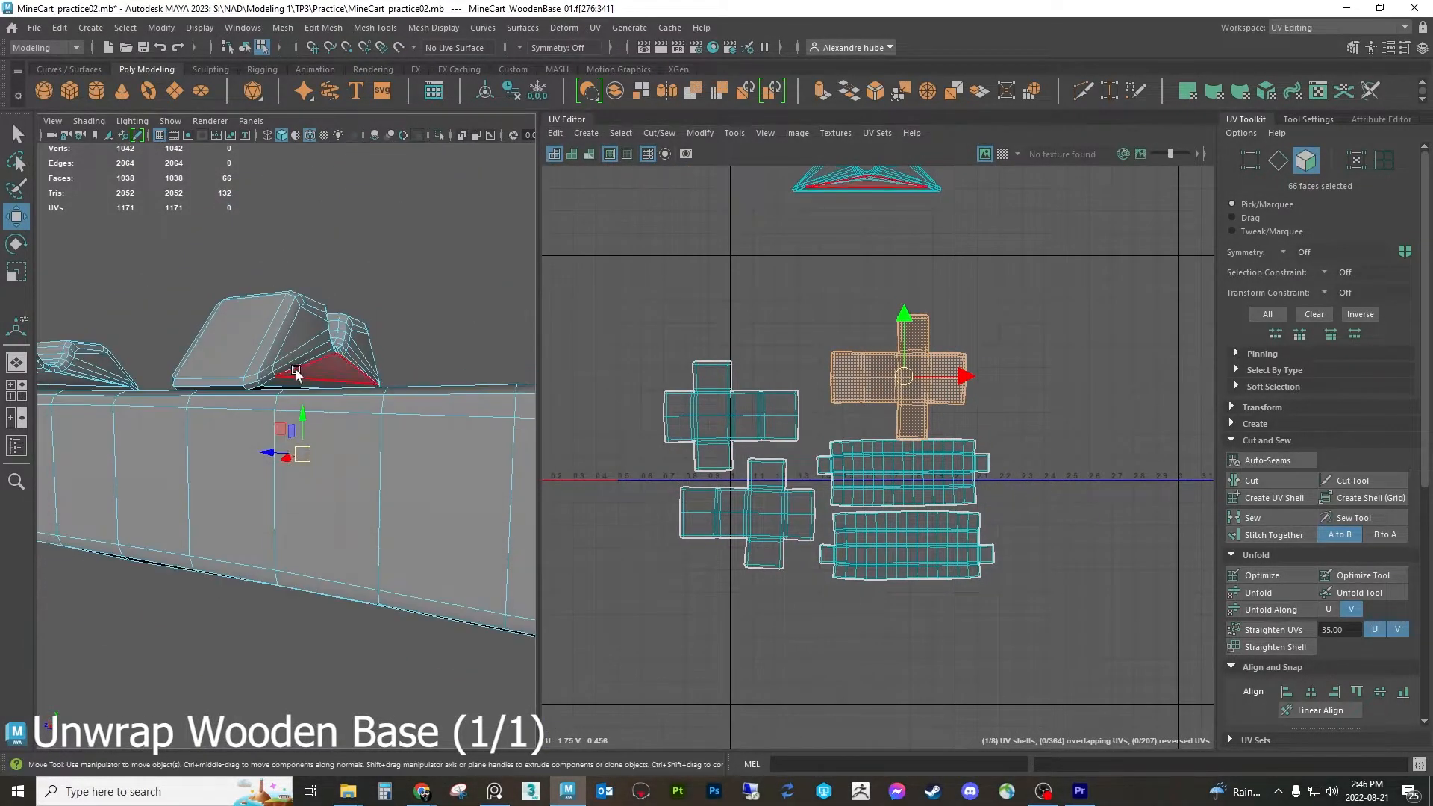
Straighten the UVs of all five beam and cross block shells with an angle of 35
click(672, 589)
drag(1087, 318, 1088, 318)
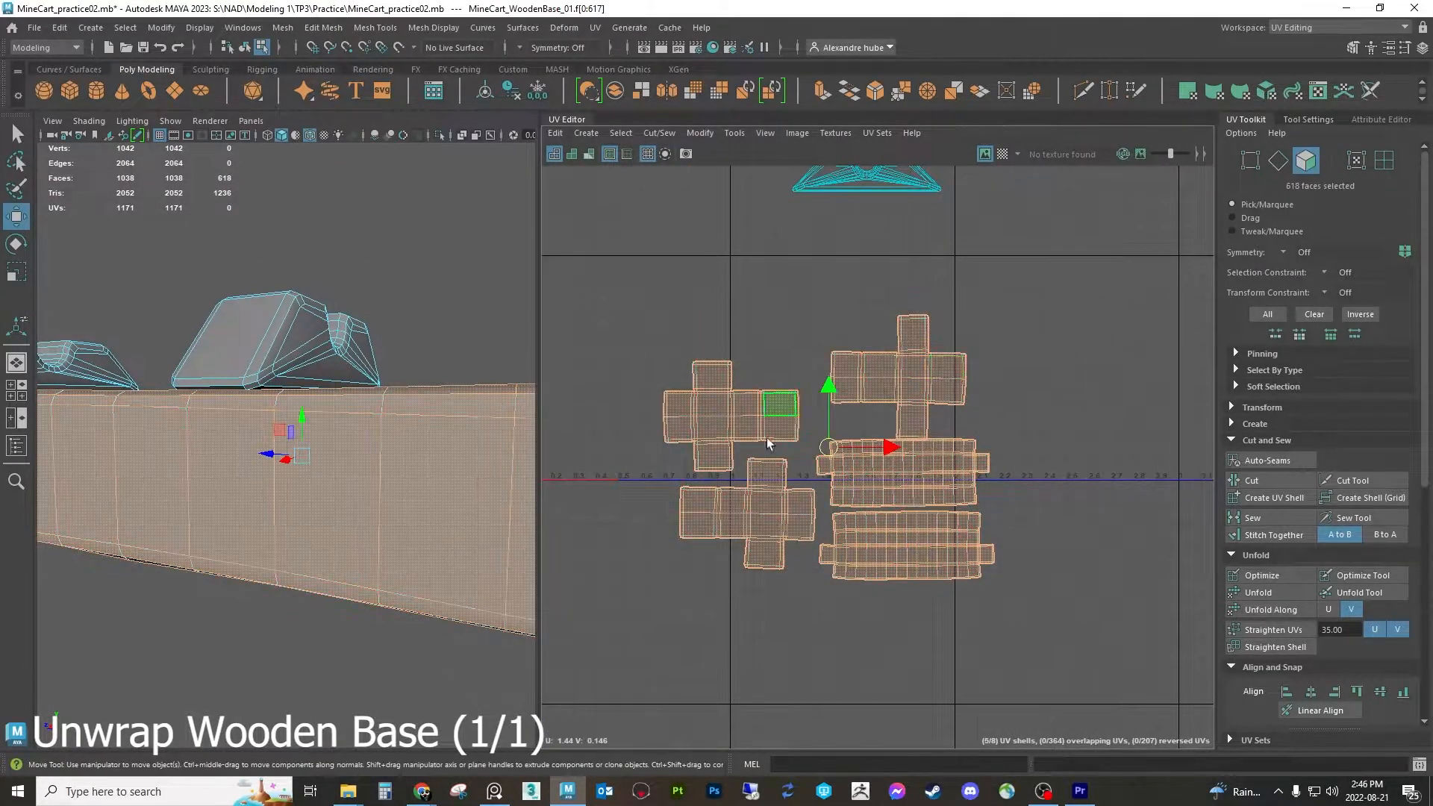
scroll(1305, 621, down, 5)
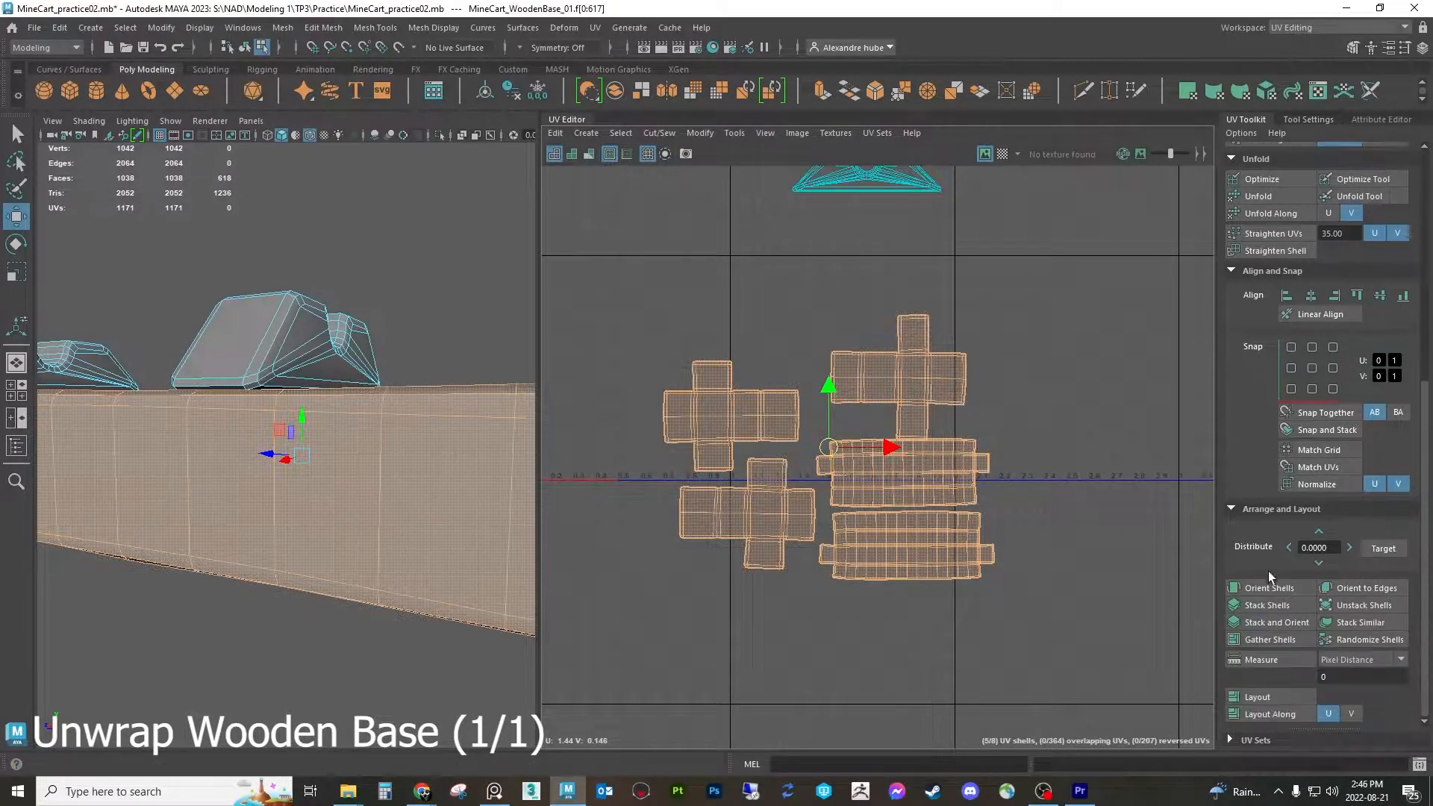
scroll(1262, 507, up, 5)
click(1259, 459)
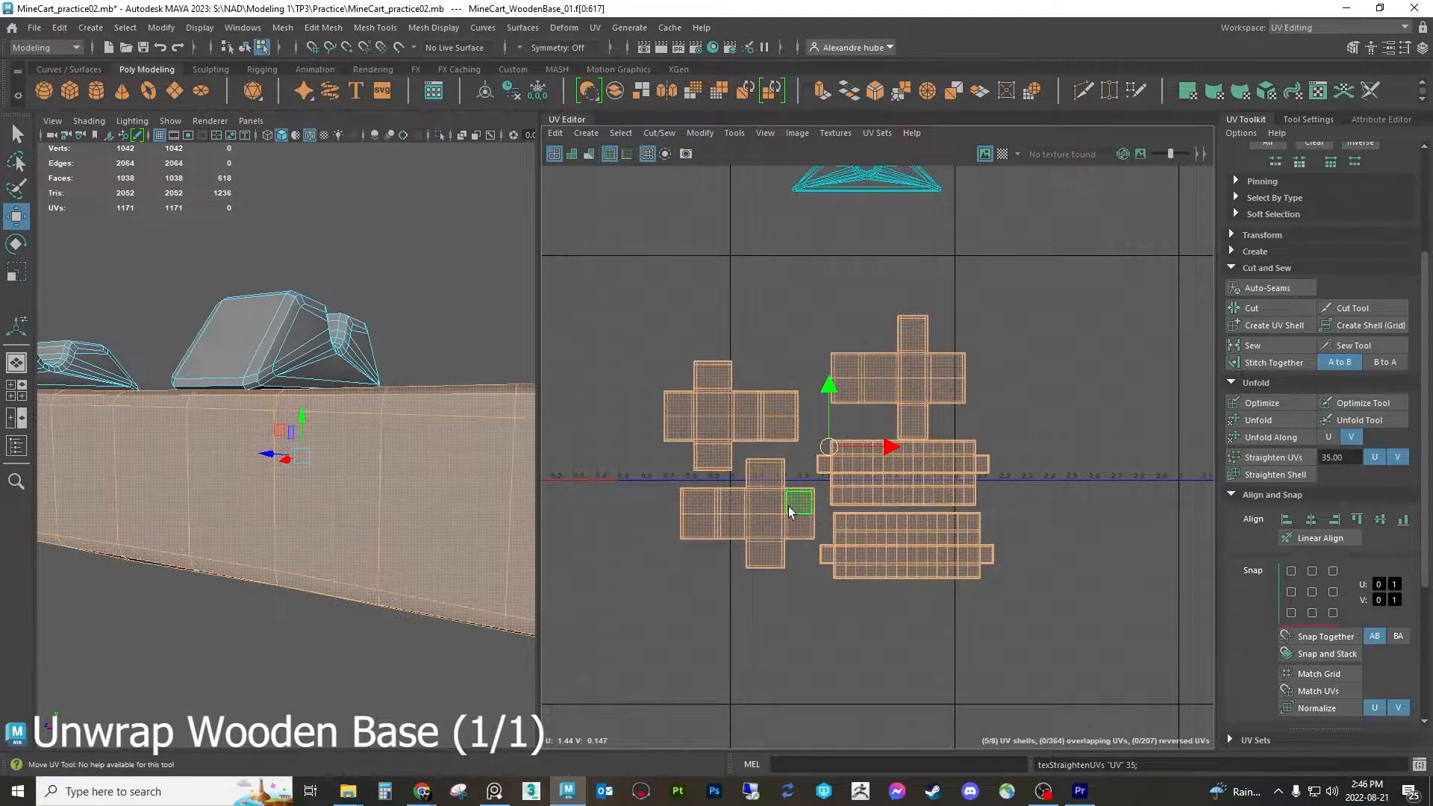
Nudge one cross block shell away from its neighbour and the upper beam shell away from the shell above it
scroll(746, 451, up, 5)
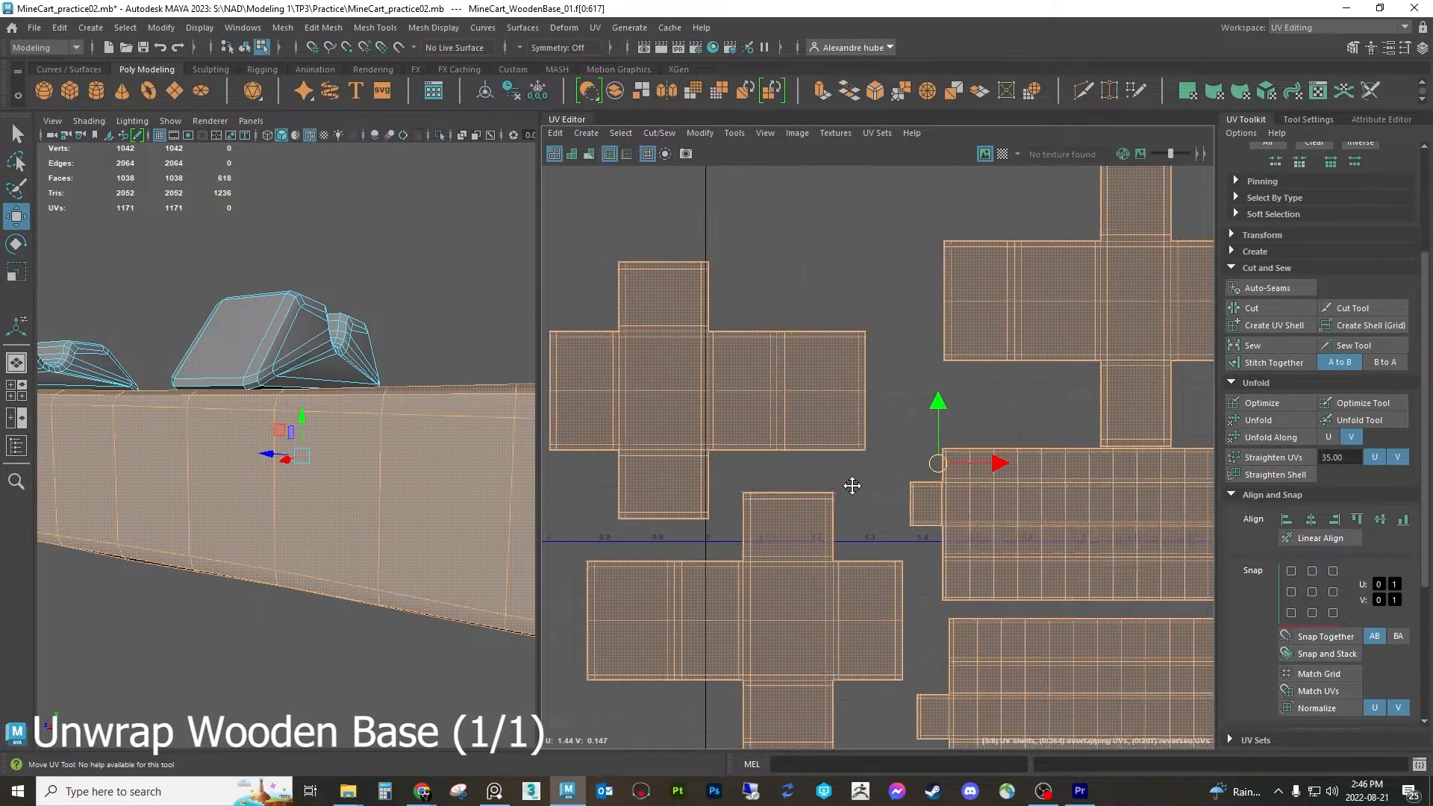
click(857, 471)
double_click(807, 397)
drag(718, 391, 682, 344)
alt+middle_drag(904, 440, 741, 334)
scroll(741, 334, down, 1)
double_click(848, 405)
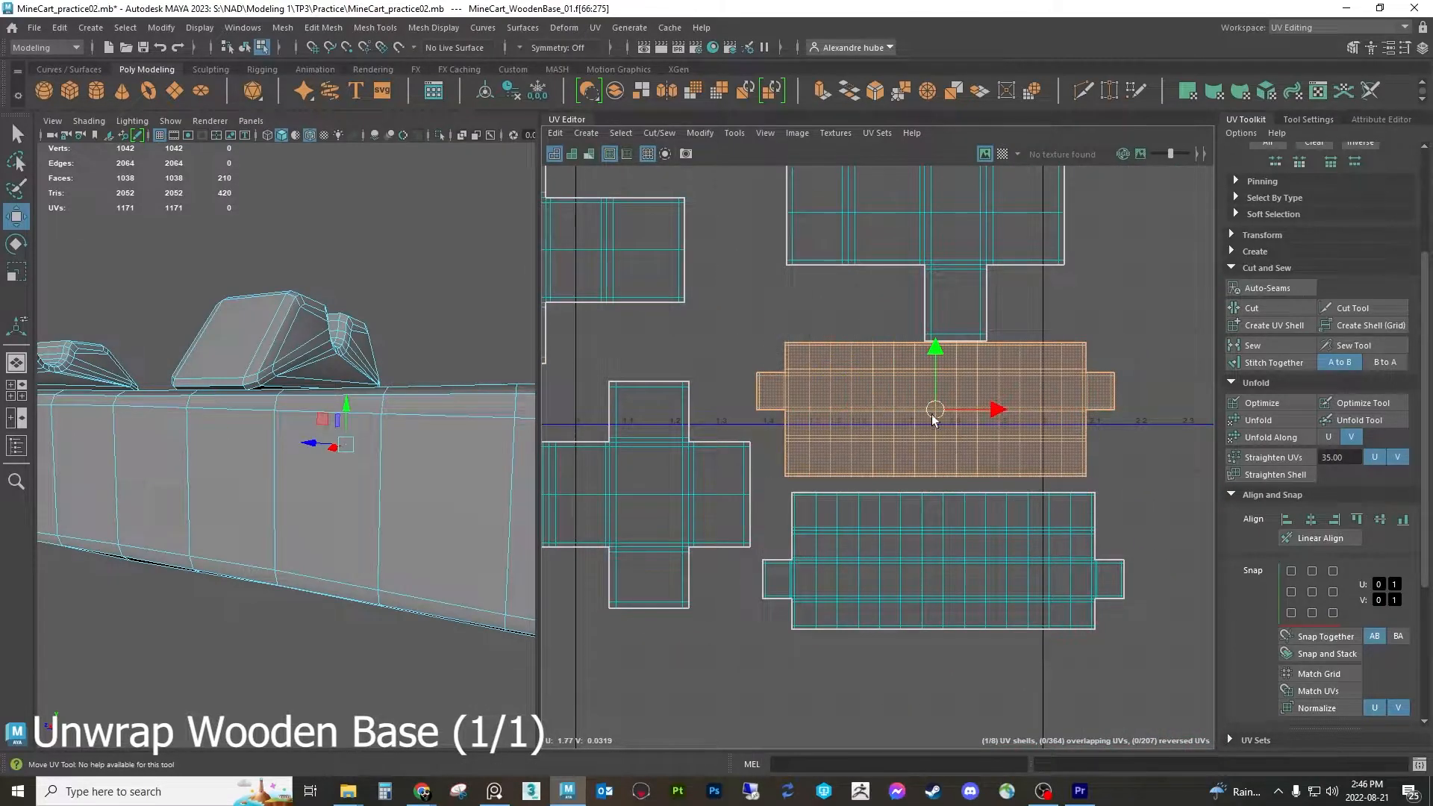
drag(933, 416, 939, 426)
scroll(1042, 373, down, 4)
click(690, 589)
drag(688, 588, 1132, 159)
scroll(1011, 367, down, 3)
key(r)
drag(929, 366, 1045, 252)
key(ctrl+z)
Select all five beam and cross block shells and scale them up together
click(715, 385)
drag(736, 463, 1141, 279)
drag(929, 366, 1028, 182)
Show the checker map on the model and examine the beam's bevelled end corner
click(1002, 154)
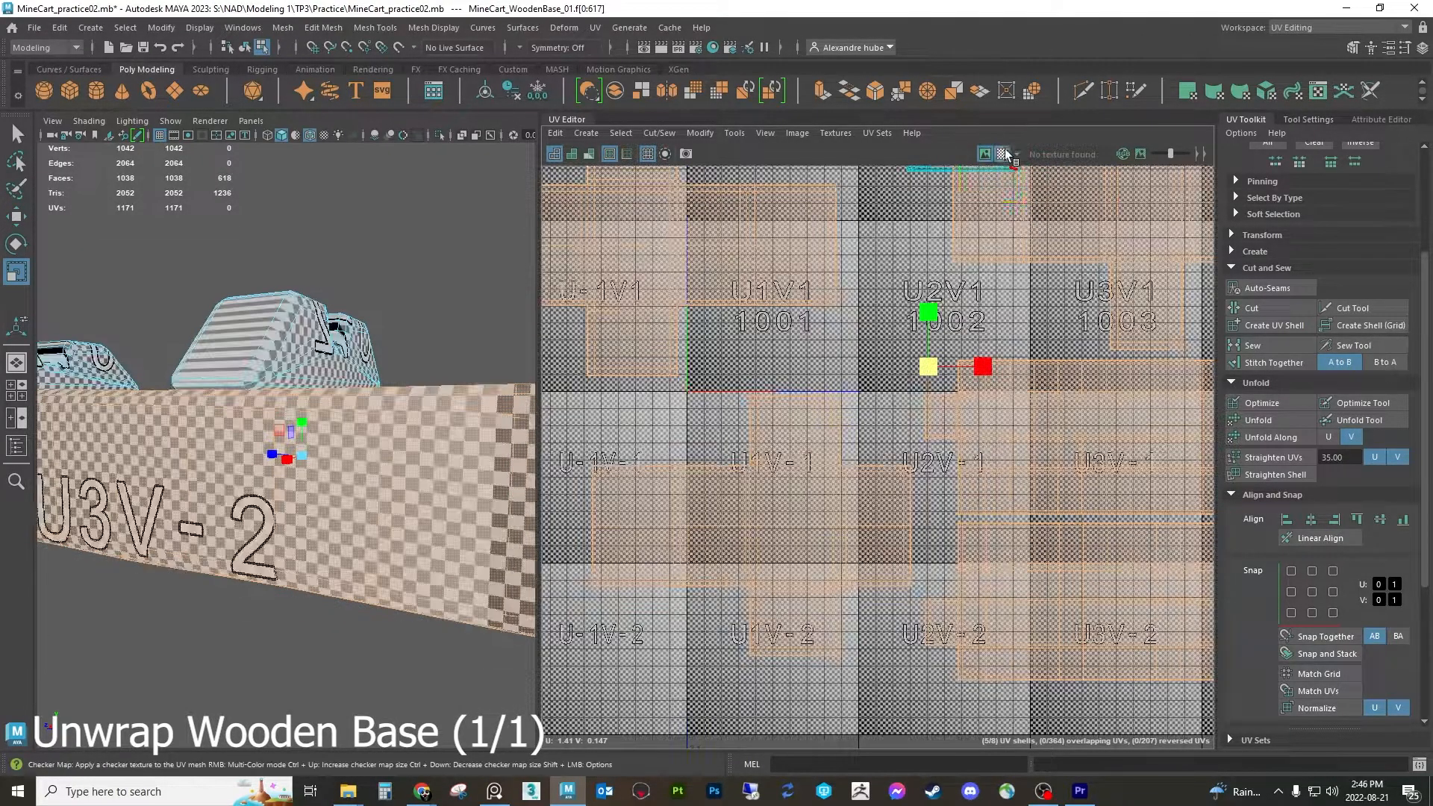
alt+drag(299, 457, 331, 446)
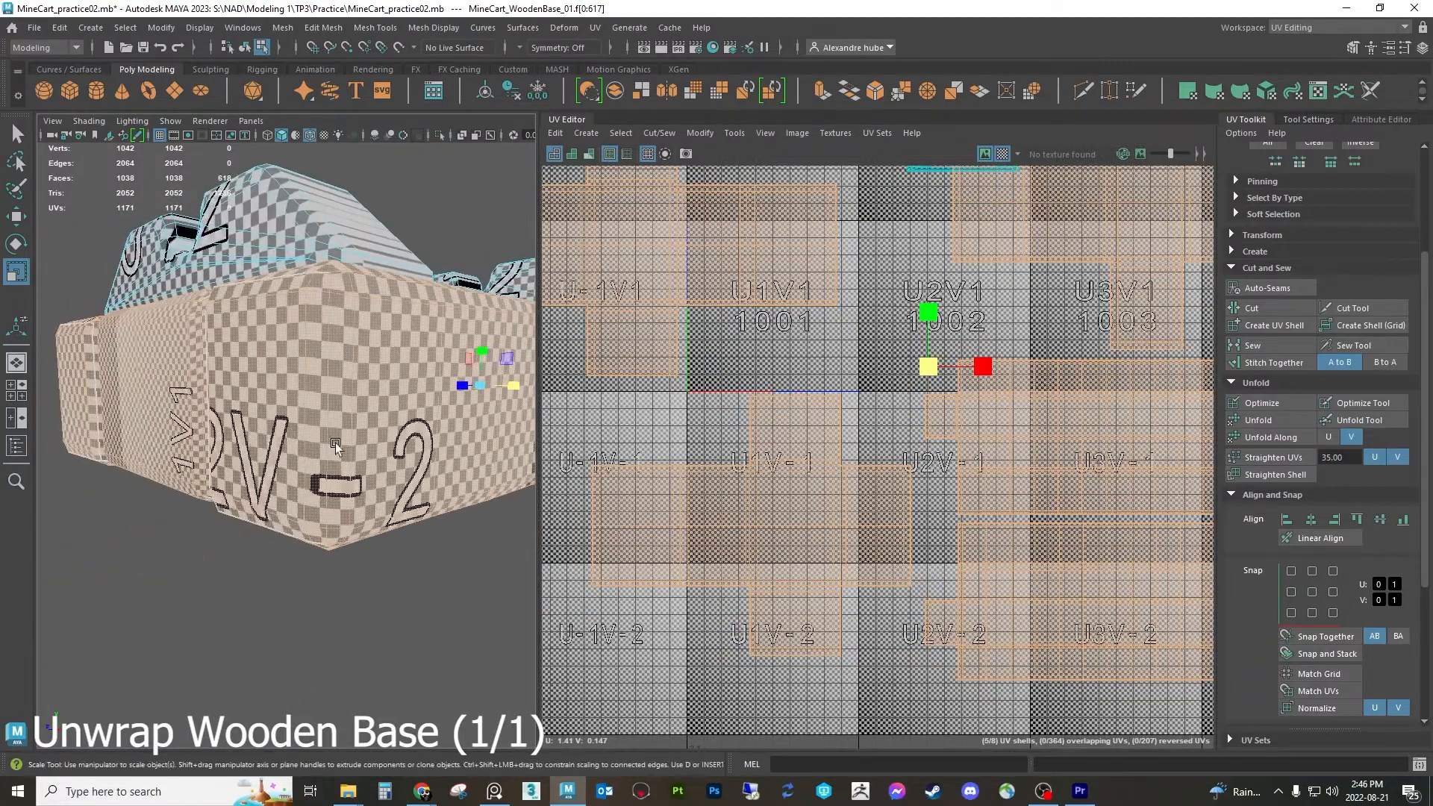
click(336, 349)
click(324, 341)
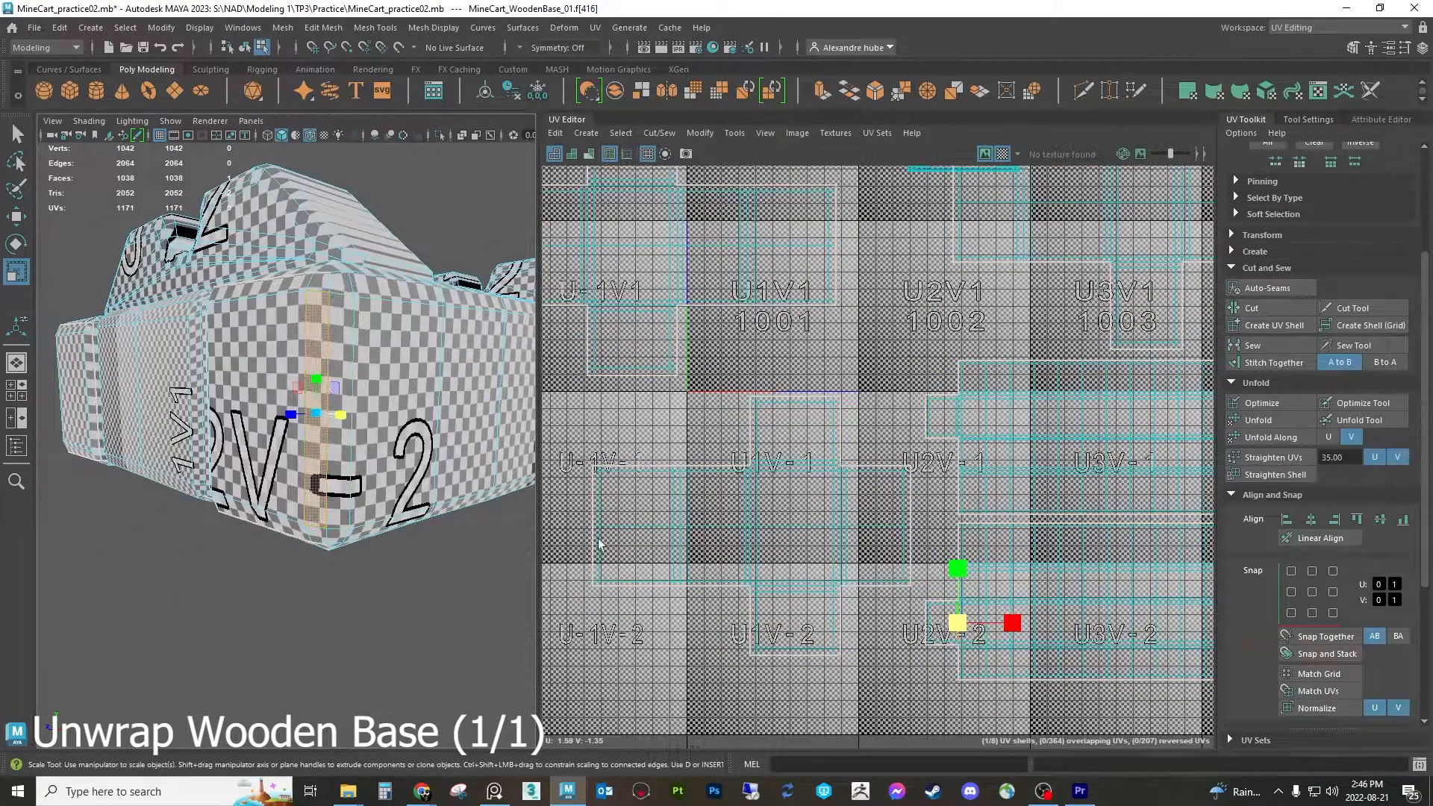
Select both beam shells and move them together farther away from the cross block shells
alt+middle_drag(903, 646, 761, 630)
double_click(953, 554)
key(w)
shift+double_click(946, 426)
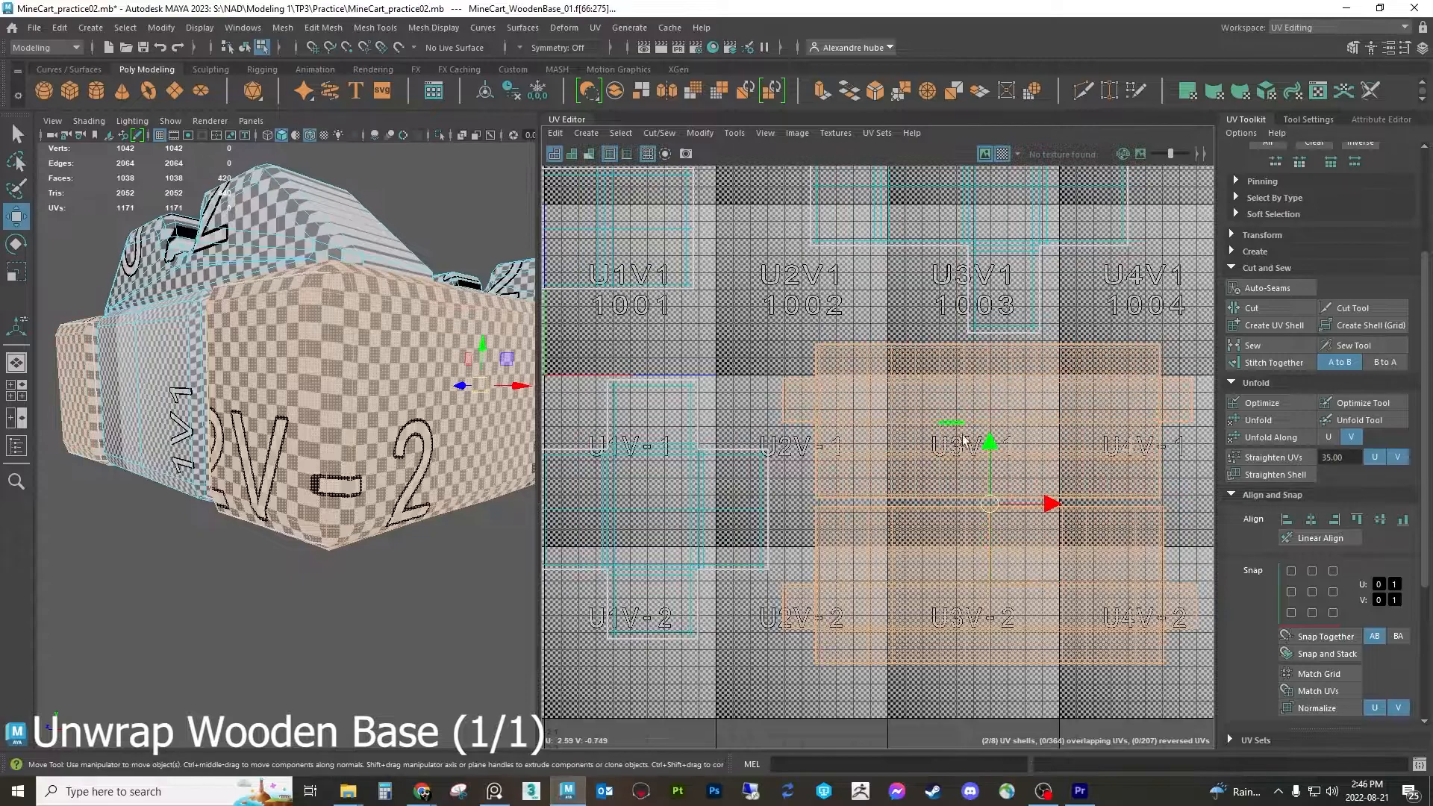
drag(993, 511, 1105, 557)
Examine the checker pattern on the cross blocks and their bevels, and hide the checker map
alt+drag(224, 430, 235, 518)
scroll(409, 414, up, 12)
click(372, 409)
scroll(234, 517, up, 10)
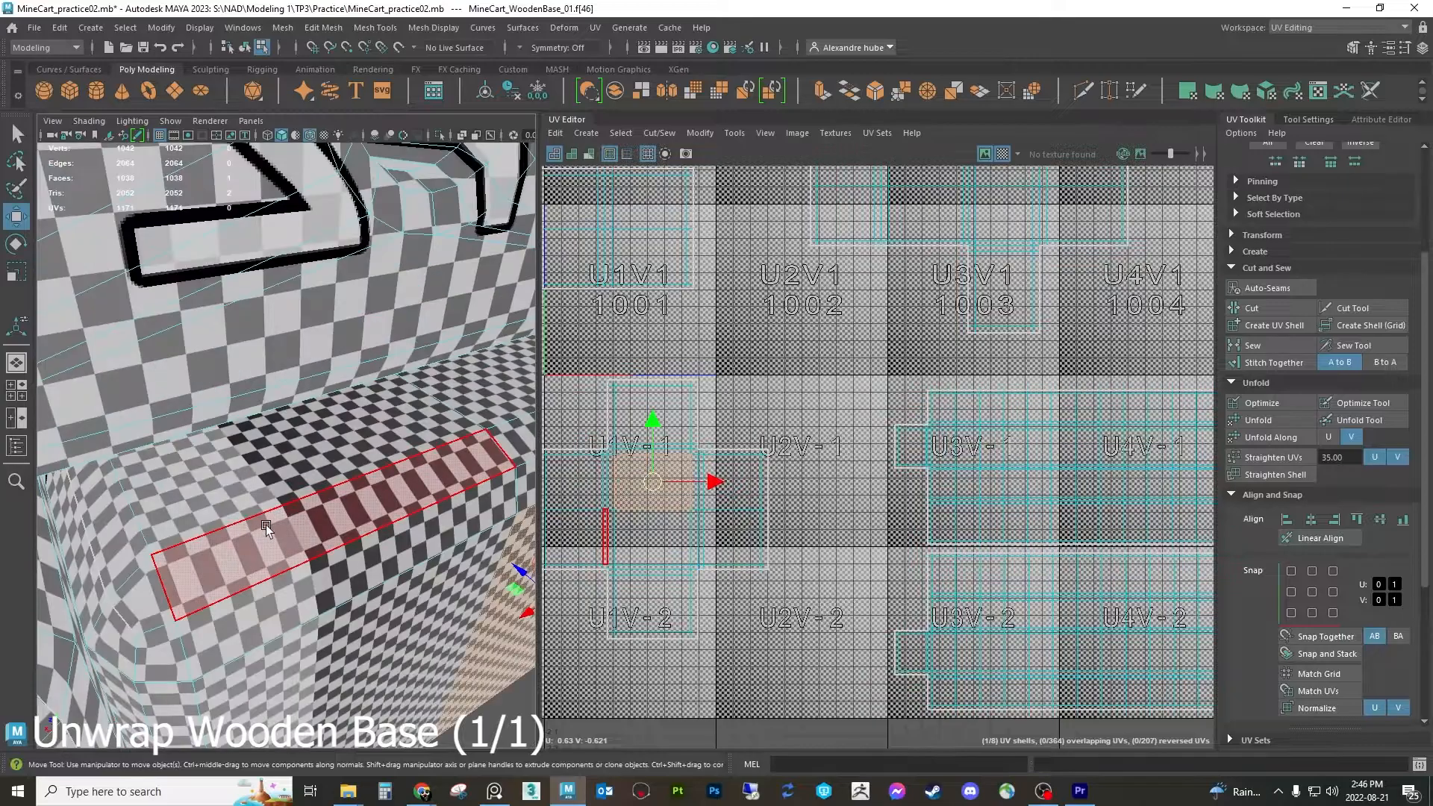
click(235, 478)
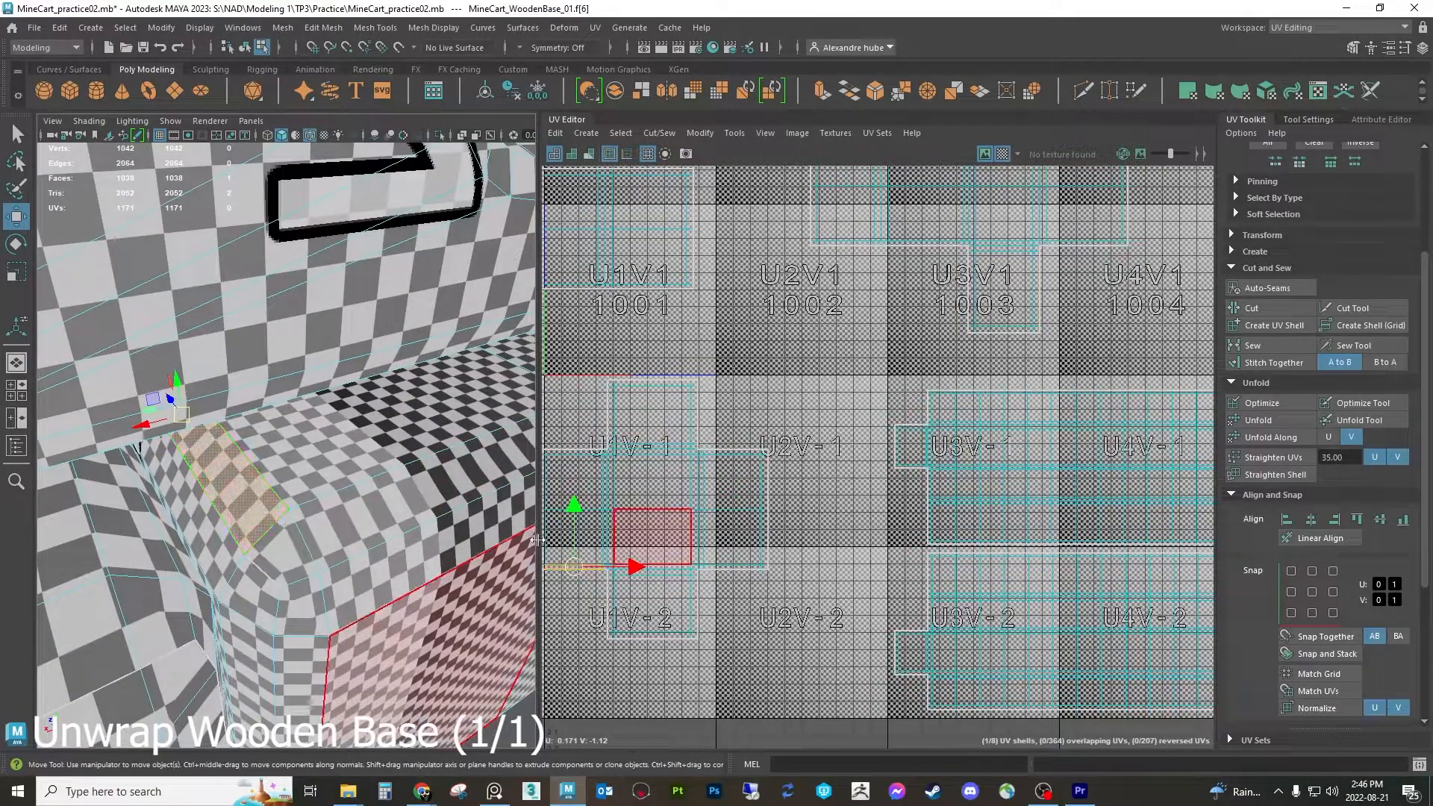
scroll(271, 490, down, 8)
alt+drag(271, 489, 433, 472)
alt+drag(299, 457, 431, 445)
scroll(382, 409, up, 8)
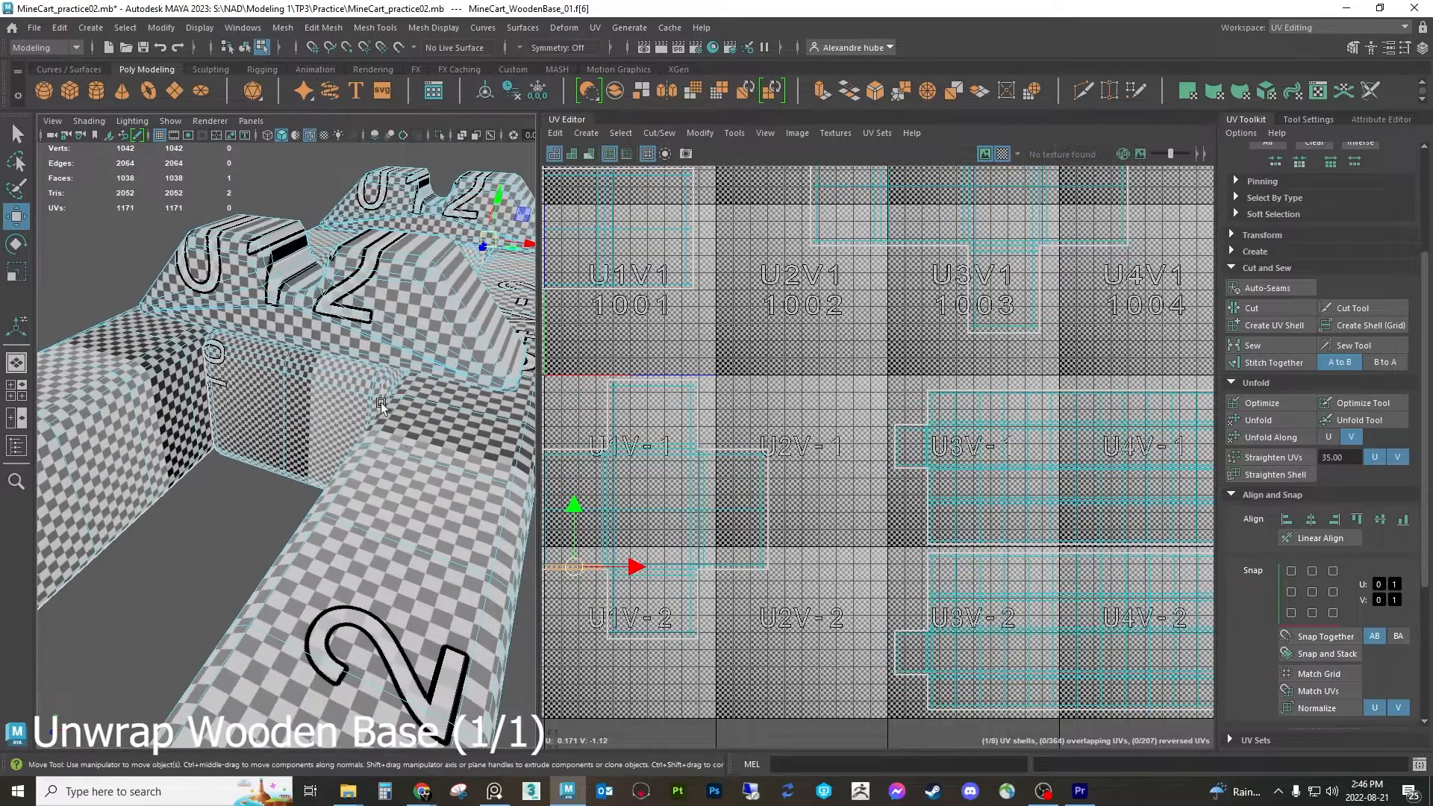
scroll(942, 442, down, 3)
alt+middle_drag(1147, 302, 942, 281)
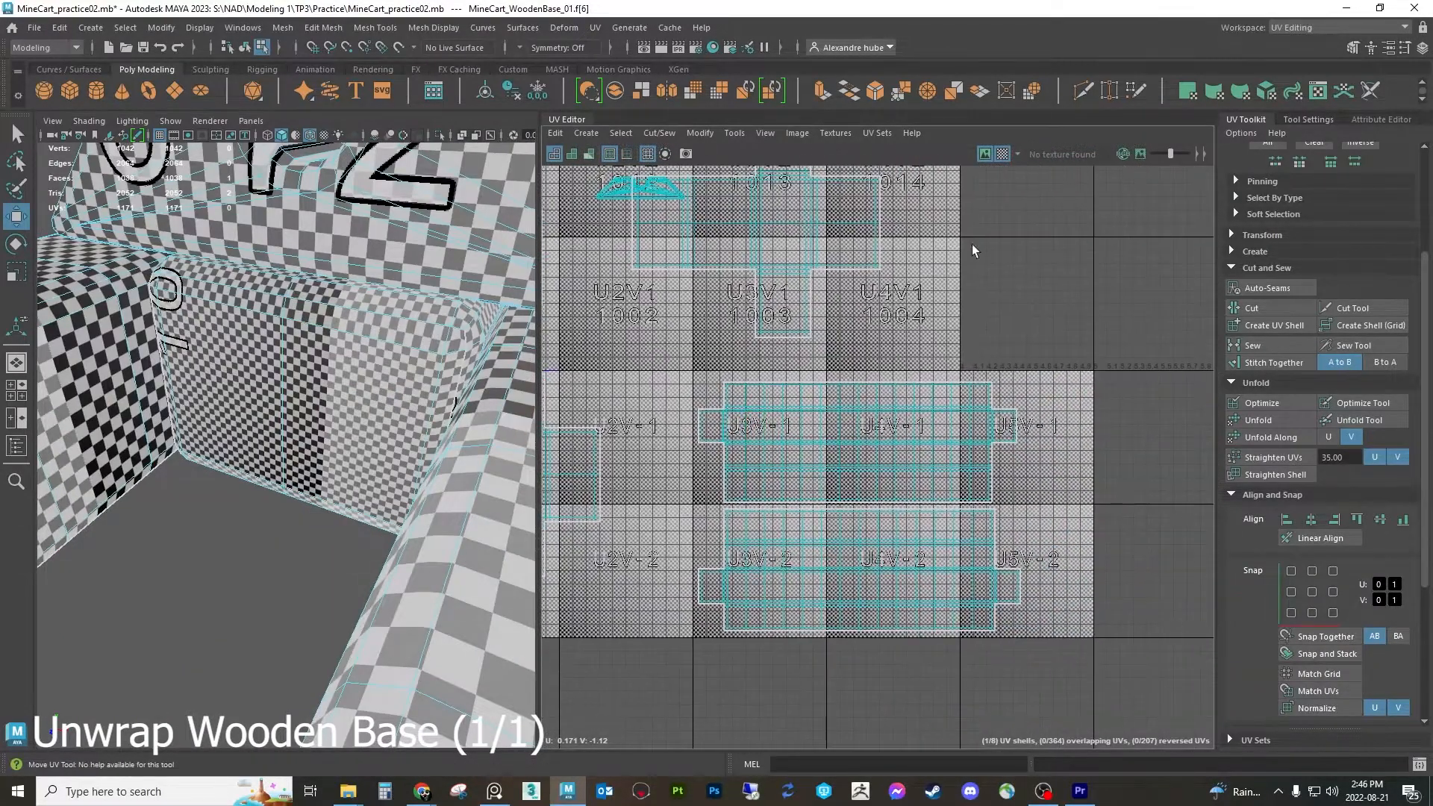
click(1002, 154)
Examine the narrow bevel faces joining the beam's end flap to its long side in the UV layout and model
scroll(727, 489, up, 2)
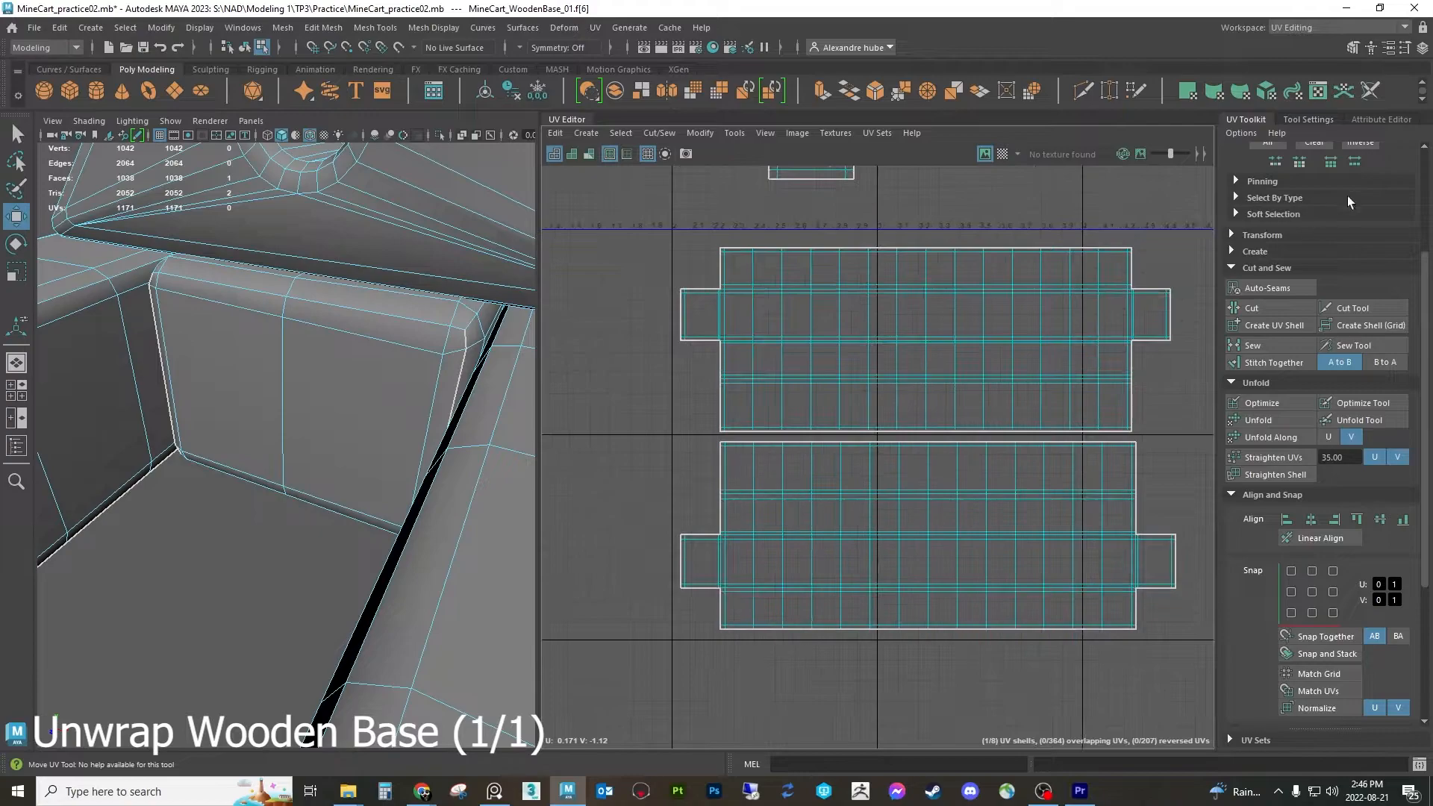
scroll(1333, 243, up, 3)
click(1251, 160)
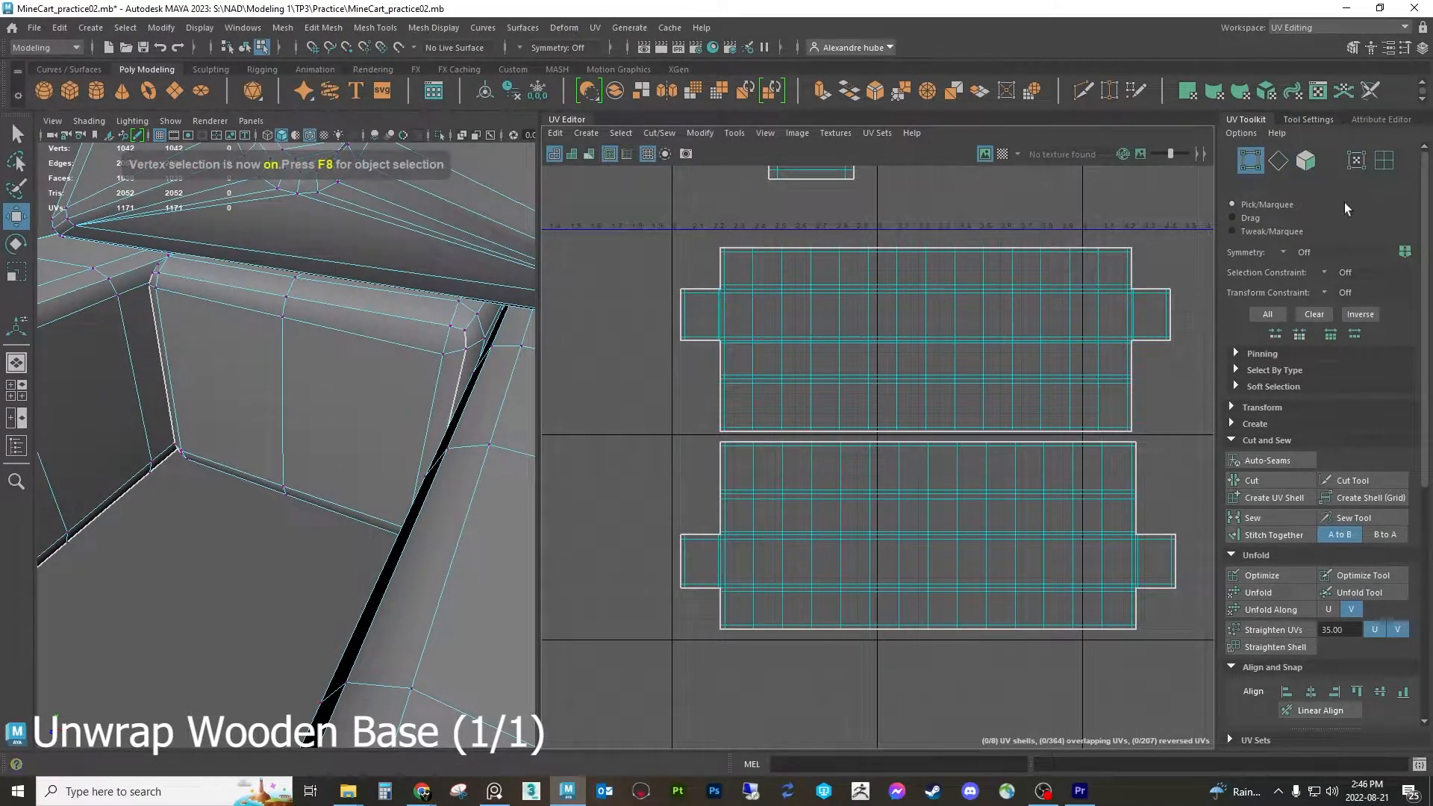
click(1355, 161)
scroll(710, 278, up, 2)
scroll(696, 272, up, 3)
middle_drag(704, 270, 828, 330)
click(1305, 160)
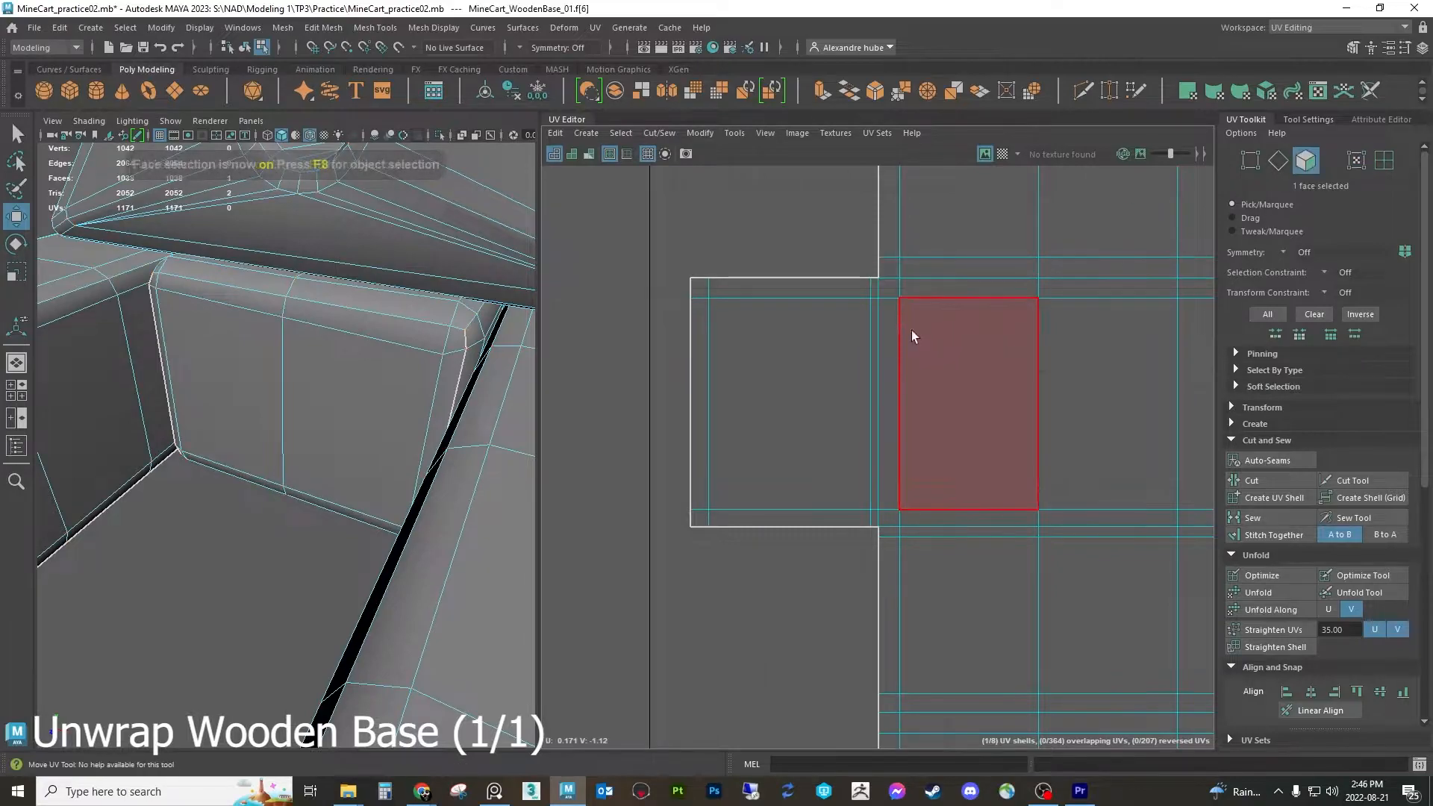
click(876, 324)
alt+drag(283, 351, 321, 373)
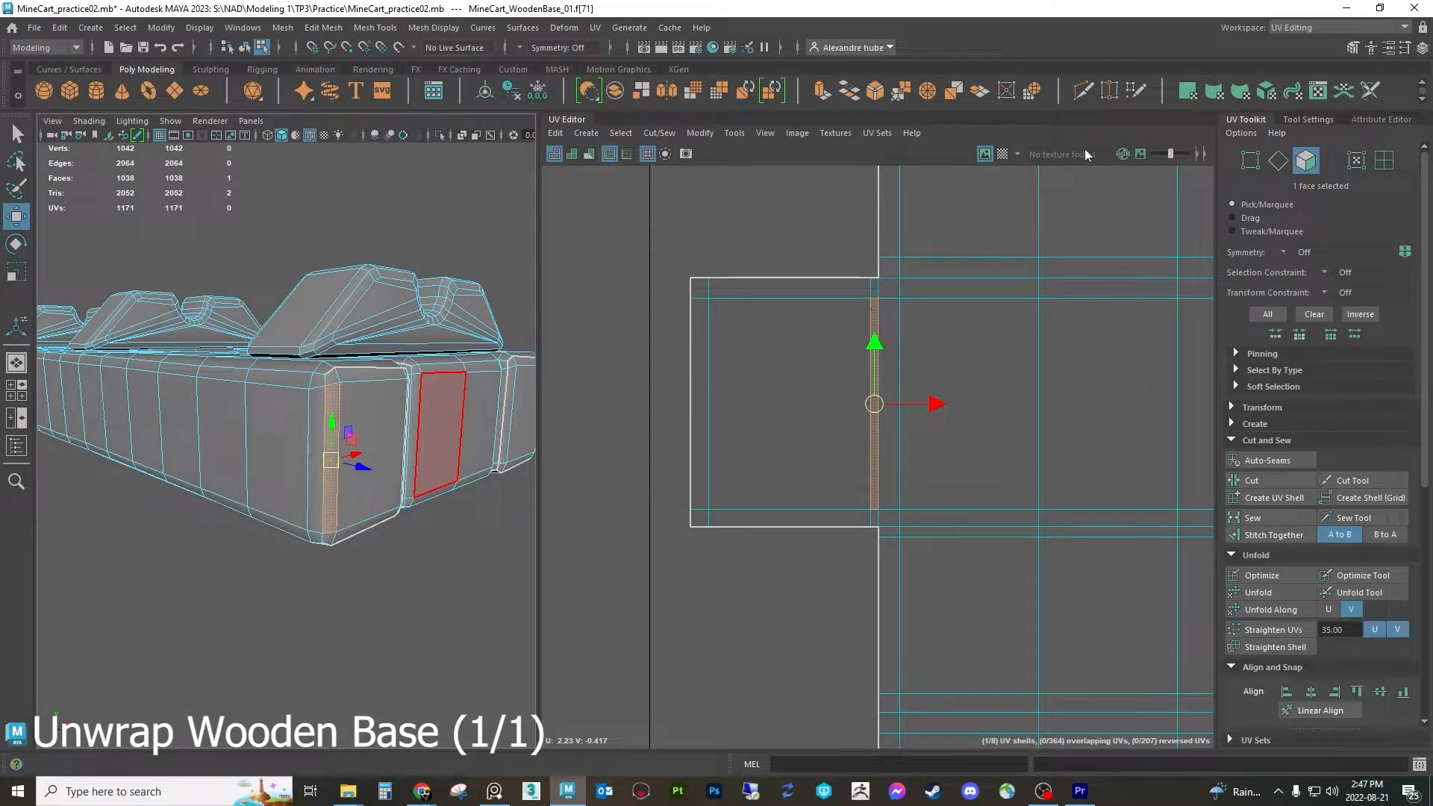
scroll(881, 297, up, 2)
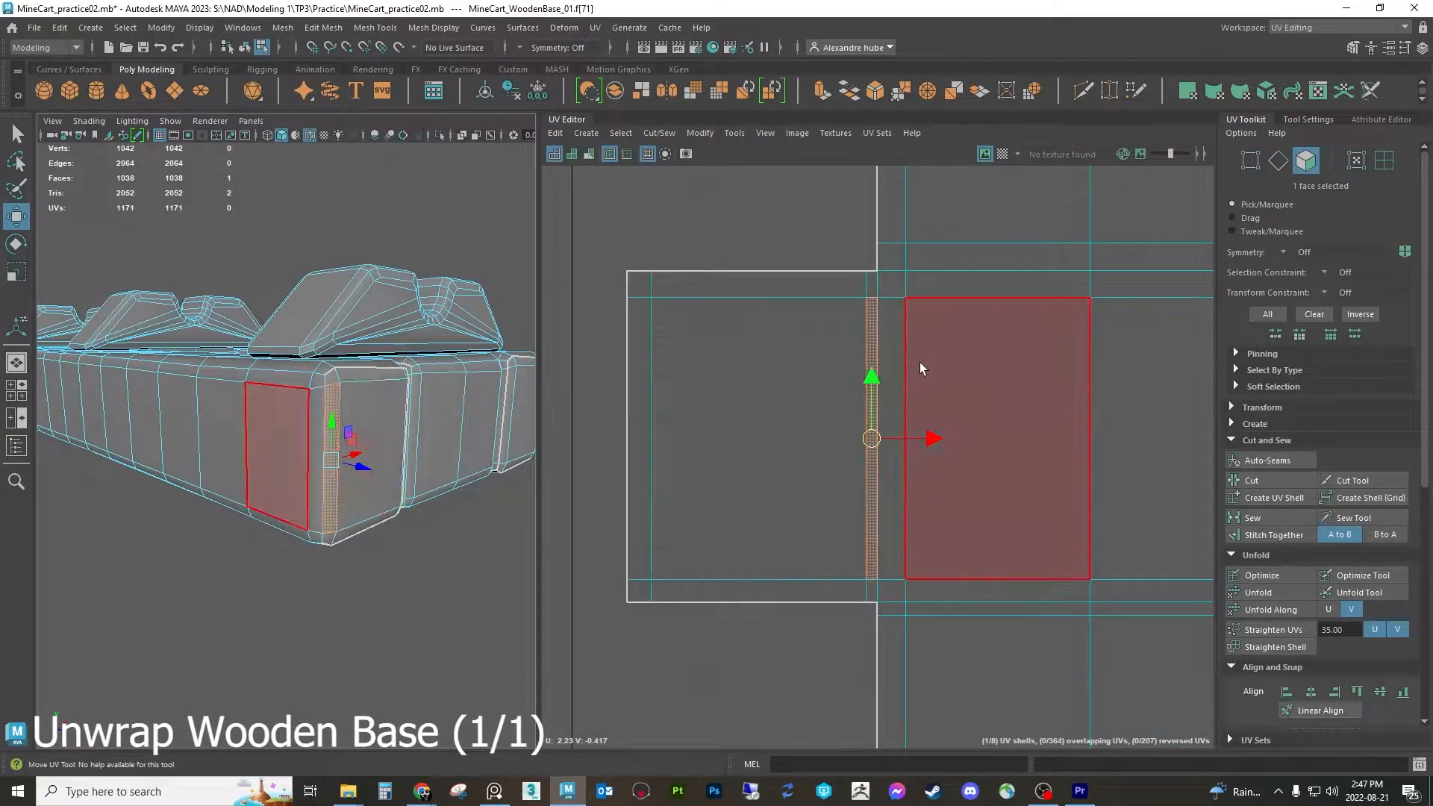
click(895, 285)
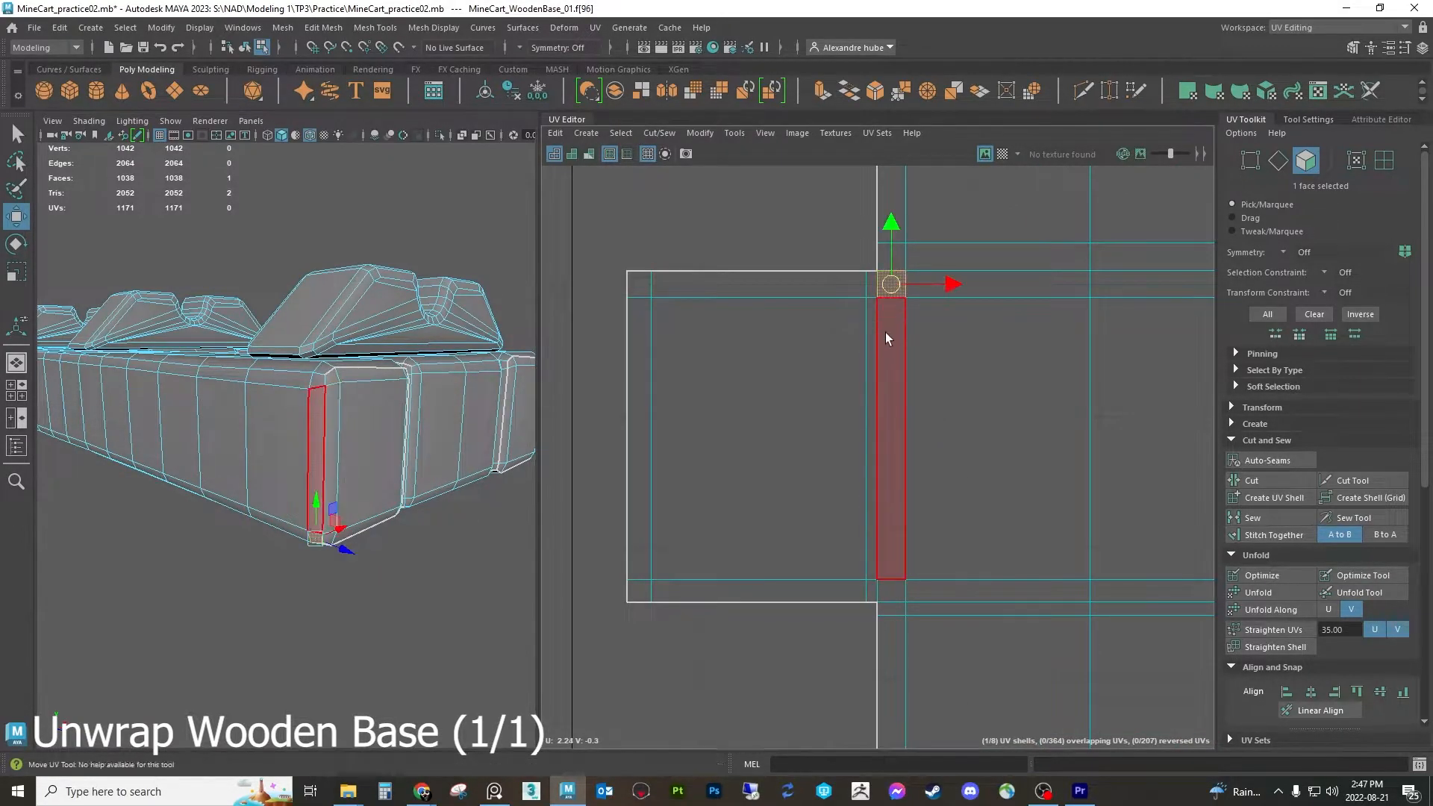
click(885, 333)
alt+drag(352, 443, 314, 435)
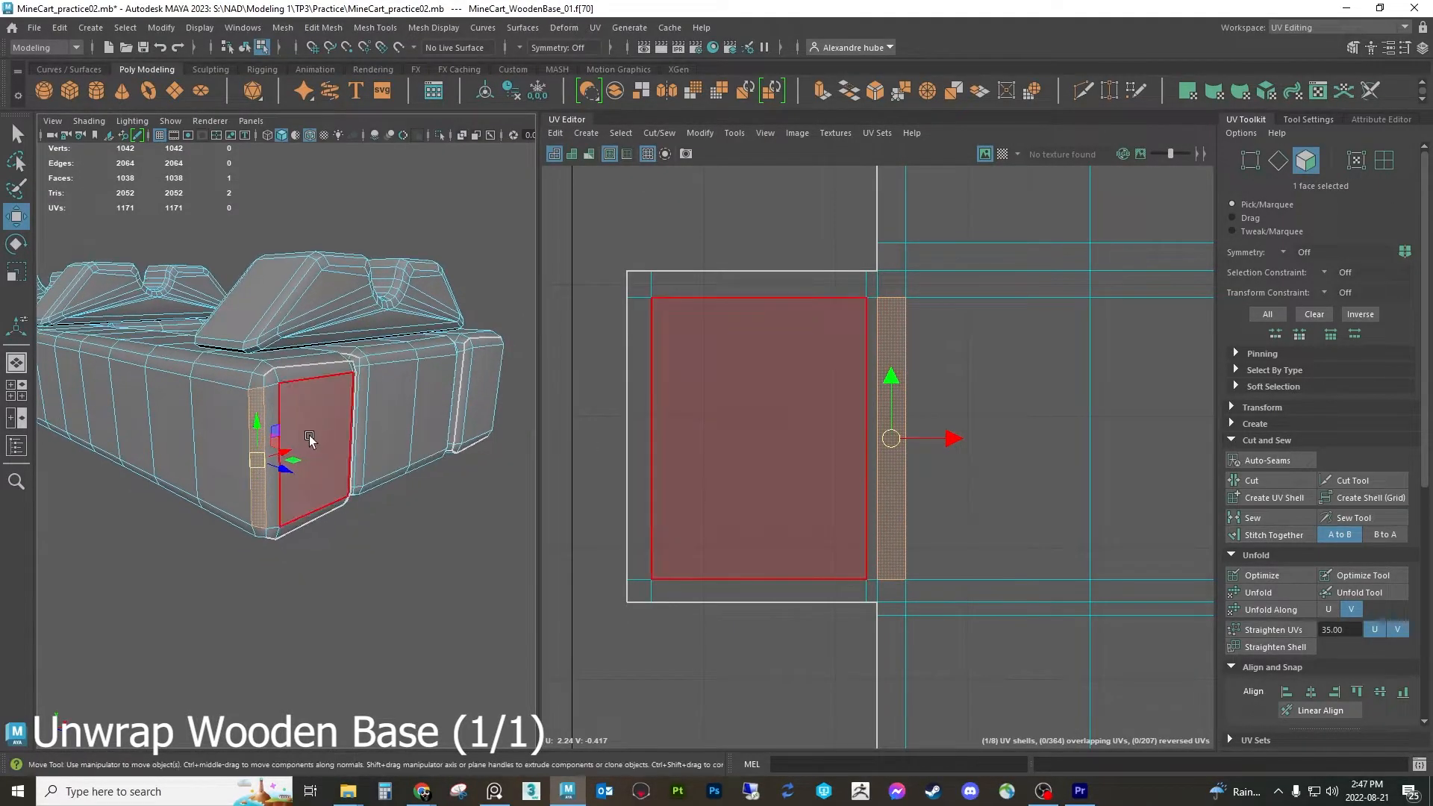
click(273, 397)
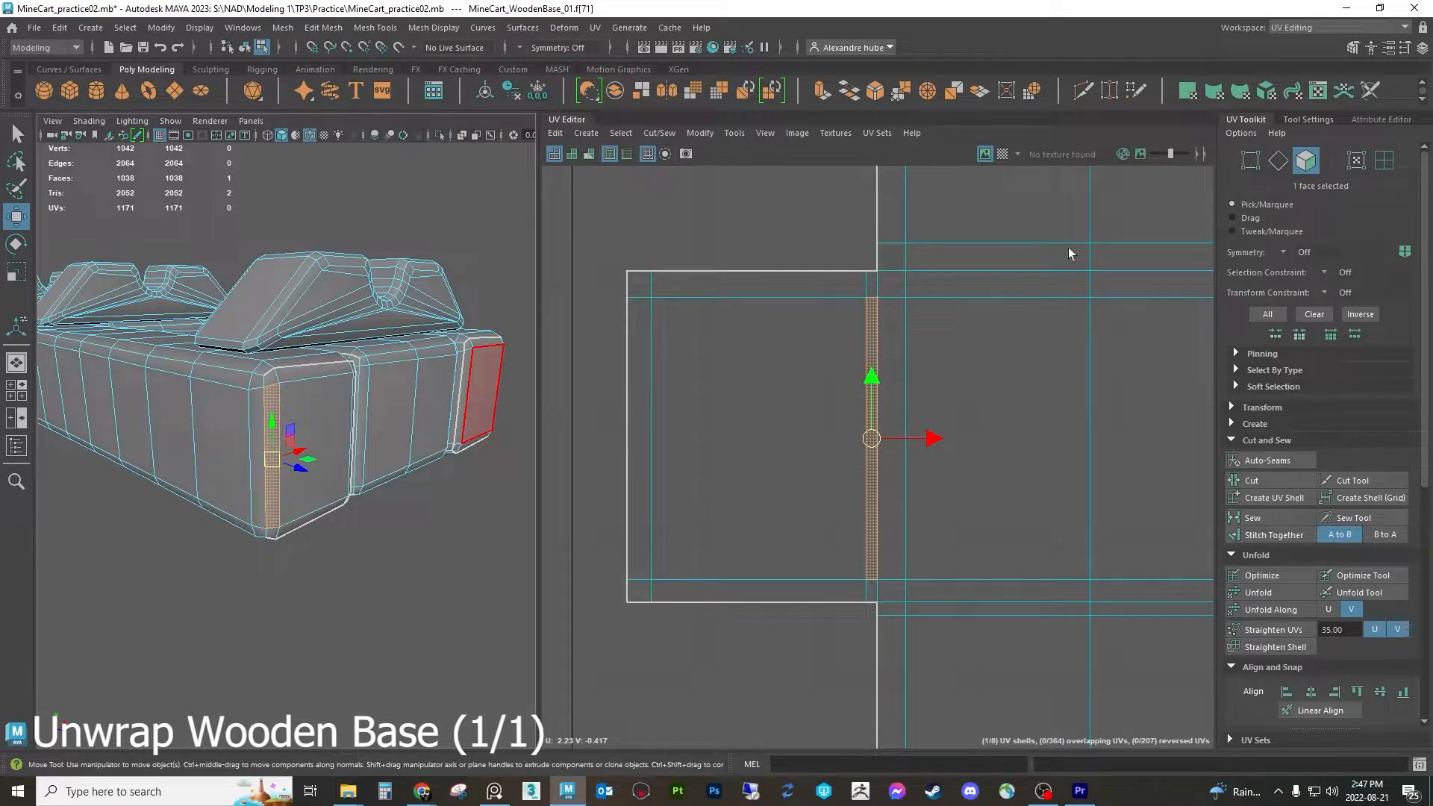
With the checker map shown, shift the UVs of the upper beam shell's left end flap outward to widen its bevel strip
click(1249, 165)
click(1000, 153)
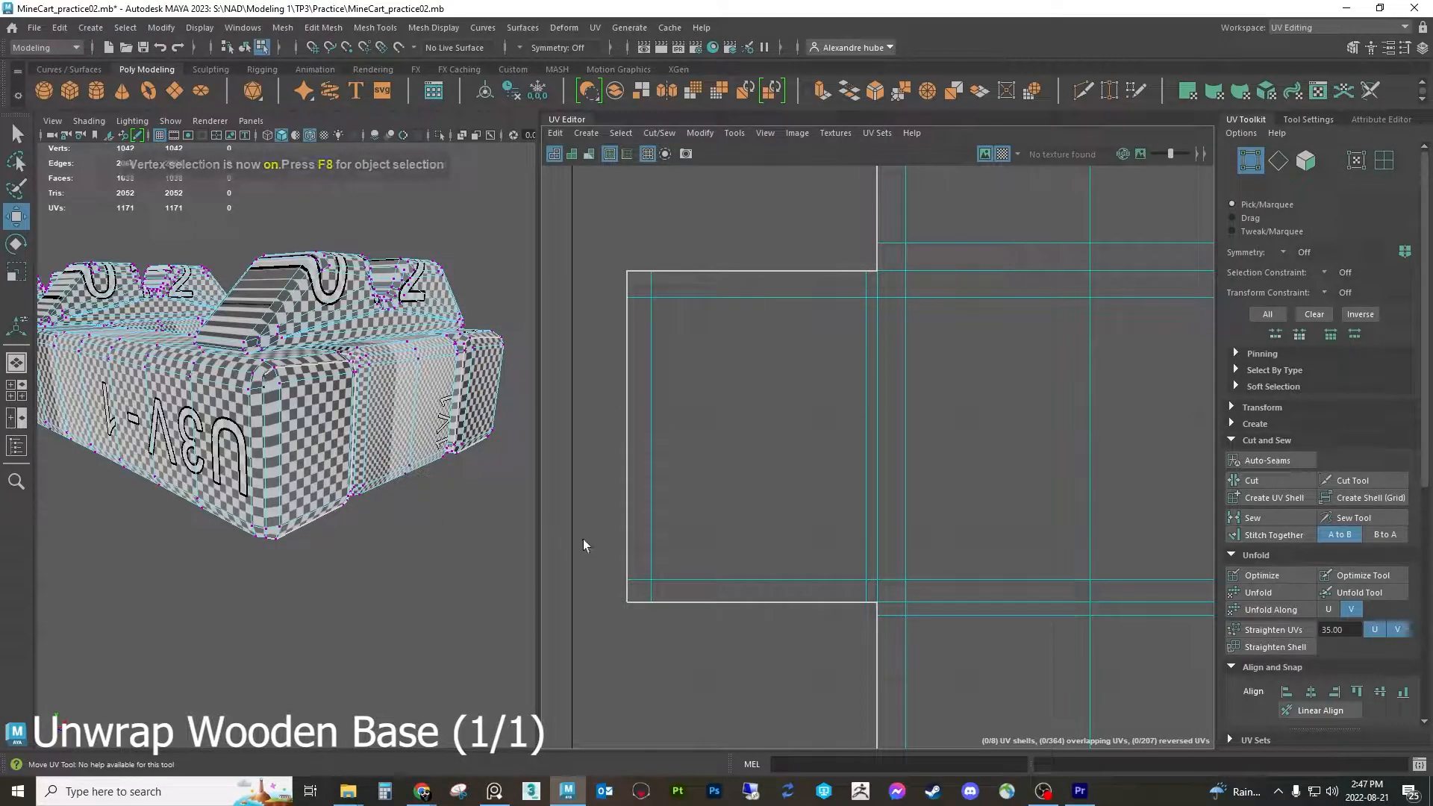
drag(868, 253, 868, 254)
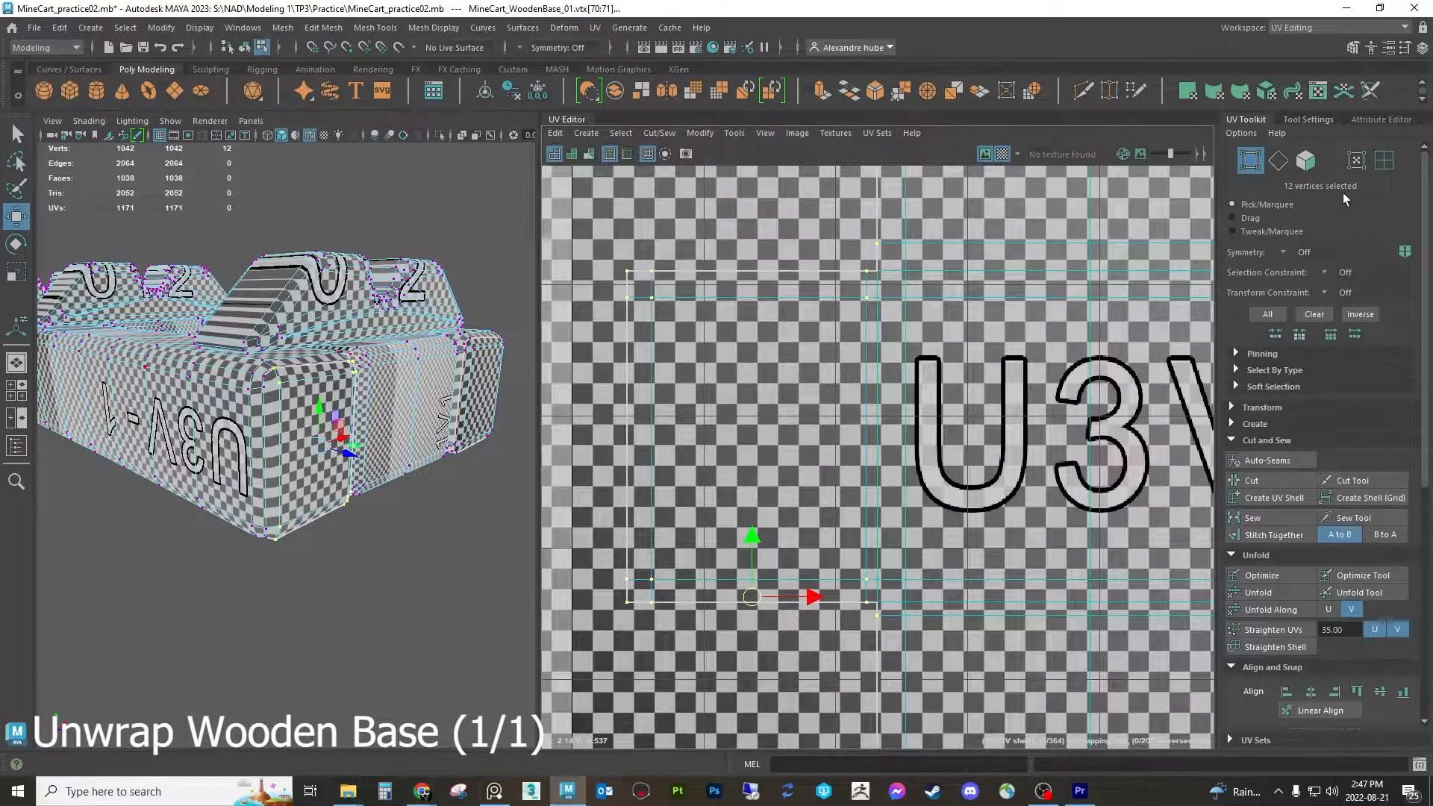
click(1356, 163)
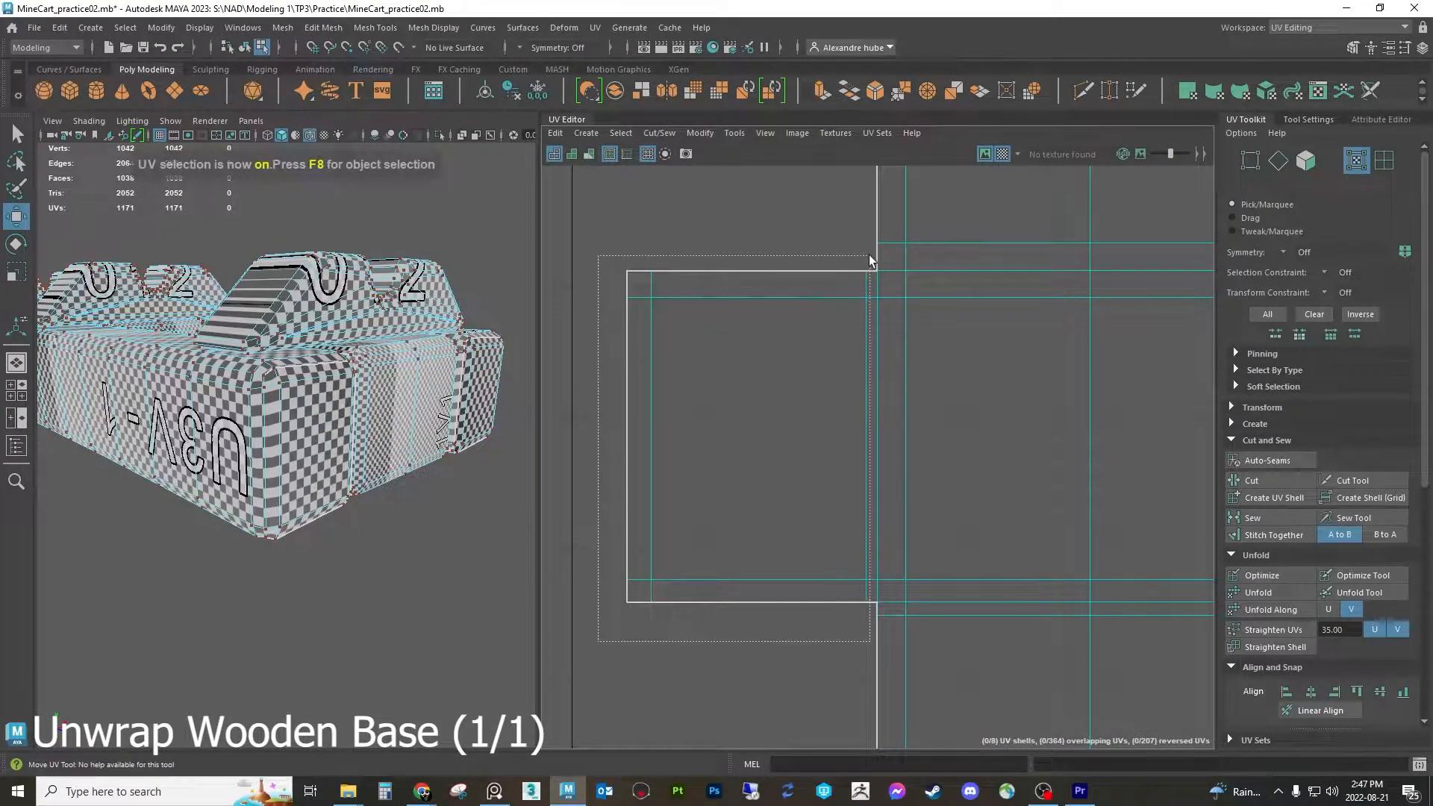
drag(868, 254, 869, 255)
mouse_move(802, 436)
mouse_down()
mouse_move(773, 437)
mouse_move(789, 439)
mouse_up()
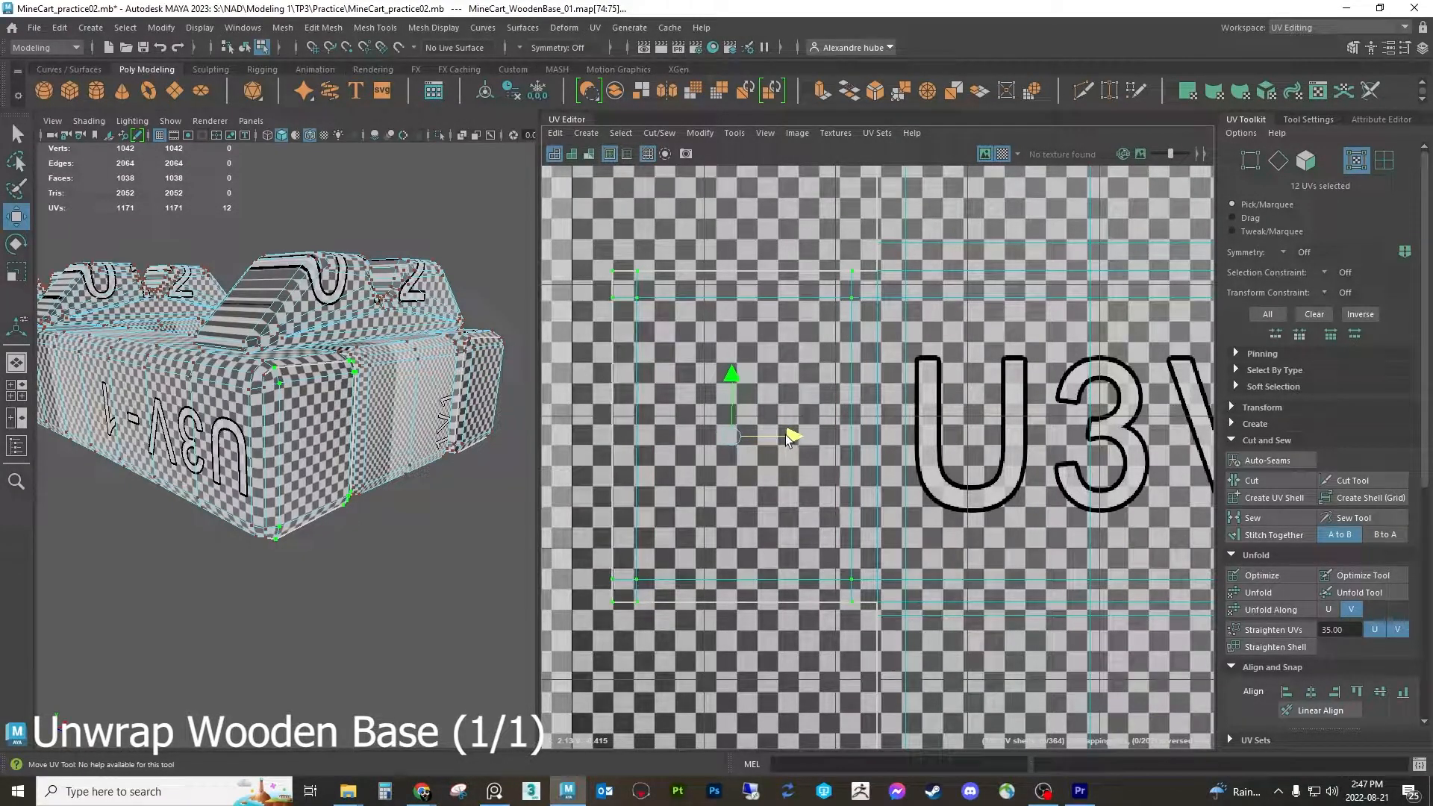
Shift the UVs of the upper beam shell's right end flap outward to widen its bevel strip, checking the pattern on the model
alt+drag(252, 409, 246, 456)
scroll(989, 381, down, 3)
alt+middle_drag(1045, 384, 665, 373)
alt+middle_drag(1119, 365, 737, 376)
alt+middle_drag(1000, 370, 664, 365)
alt+middle_drag(1119, 364, 867, 358)
scroll(867, 357, up, 1)
drag(628, 551, 642, 561)
key(f)
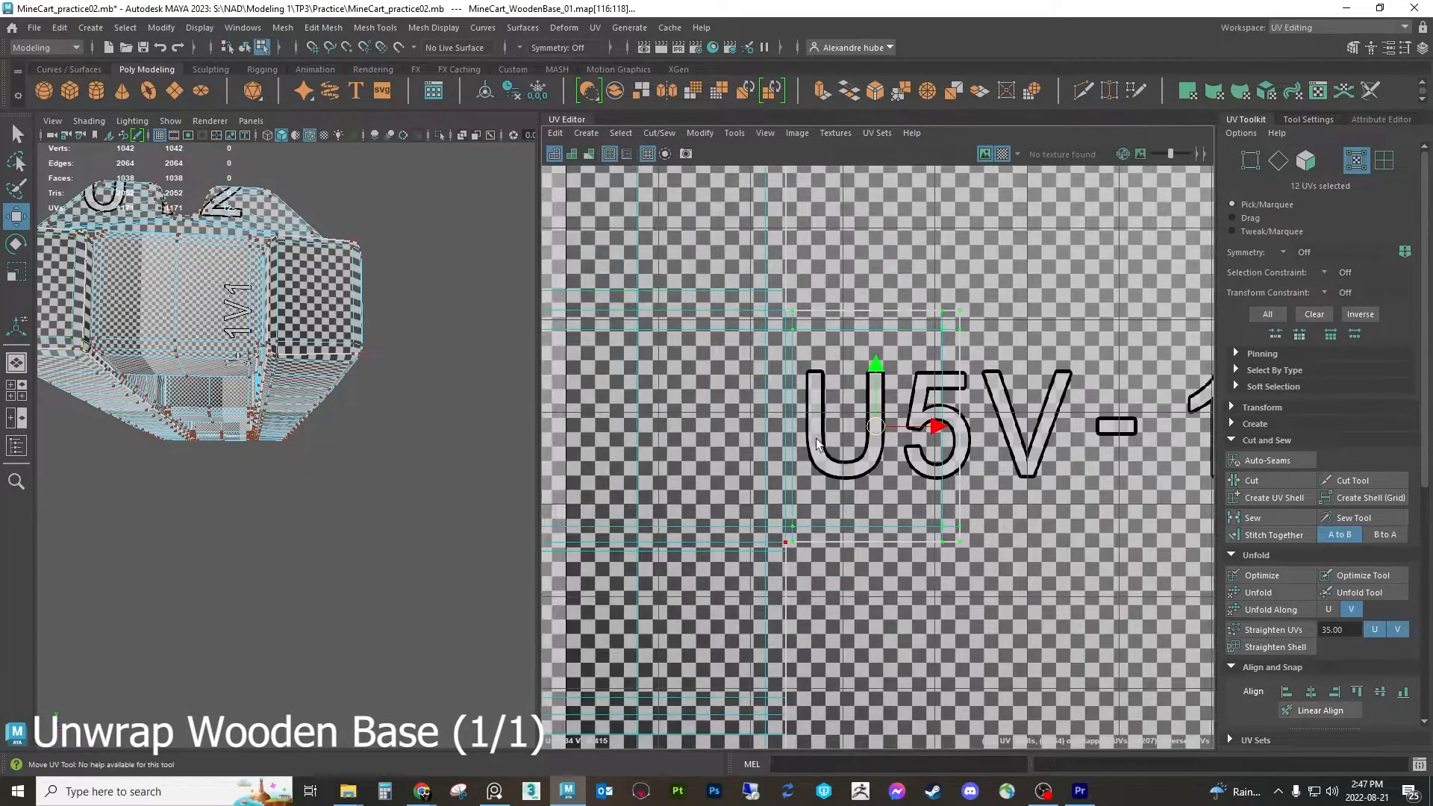
click(1003, 154)
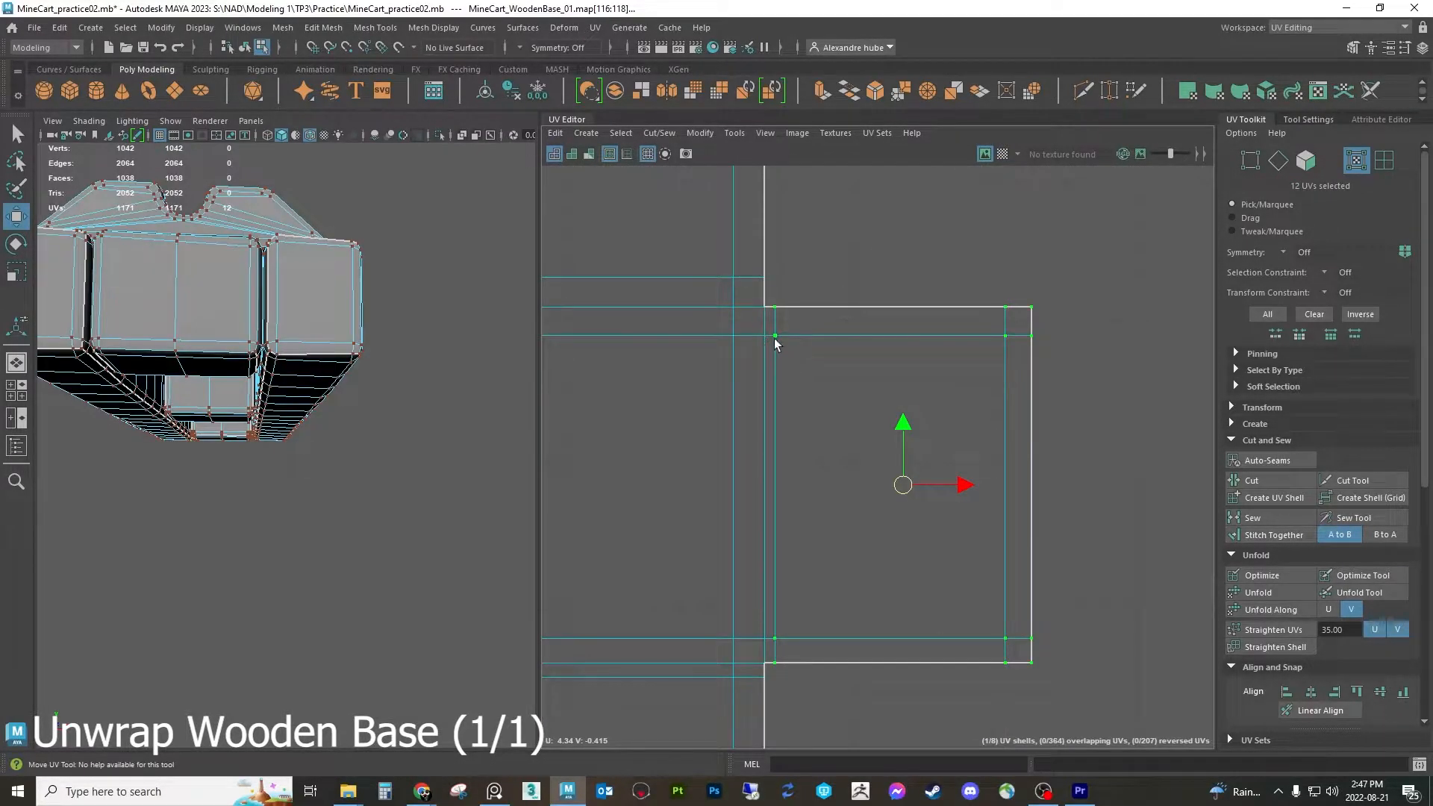
click(1002, 154)
scroll(336, 418, down, 5)
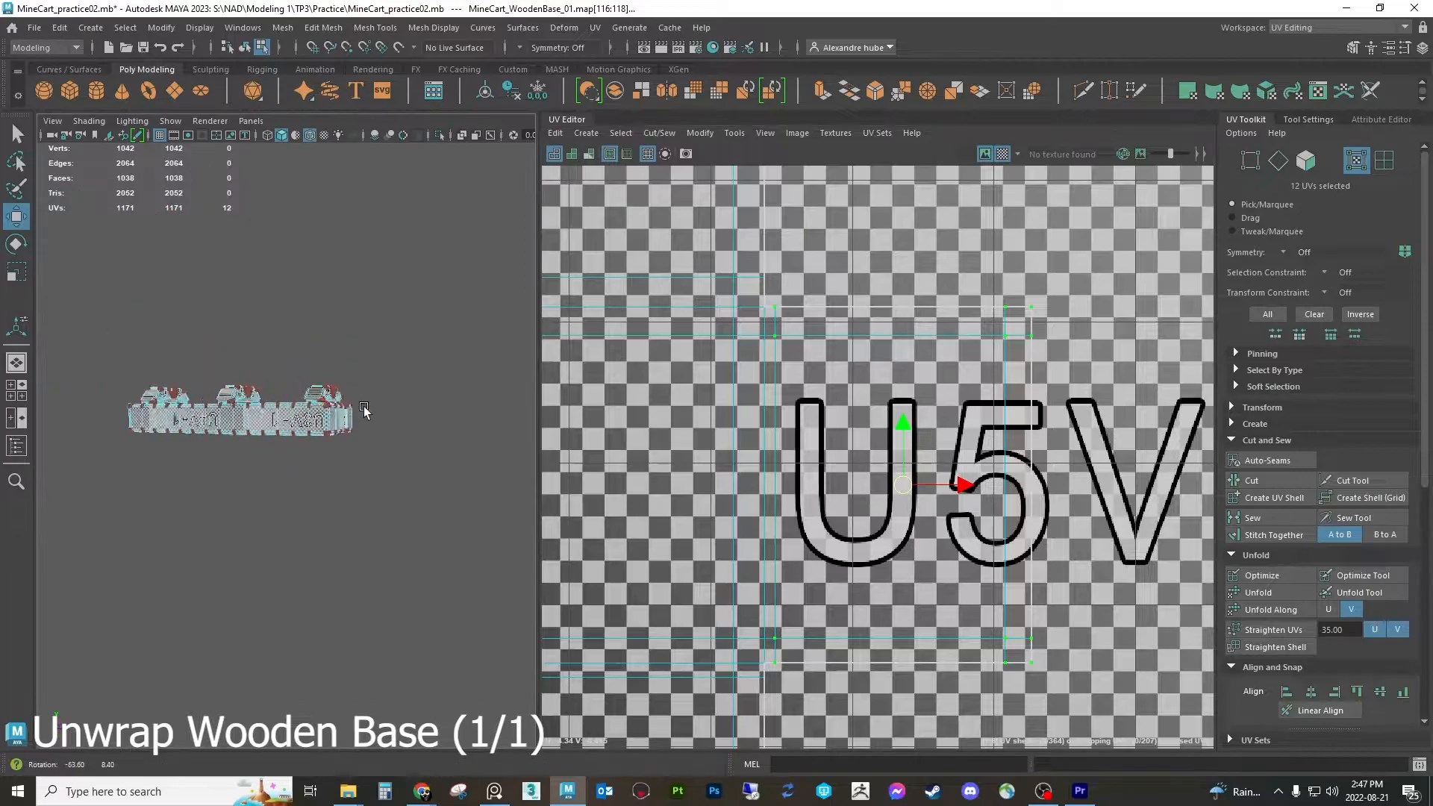
scroll(320, 427, up, 8)
scroll(381, 418, down, 4)
scroll(358, 415, up, 5)
alt+drag(381, 418, 343, 416)
scroll(340, 417, down, 6)
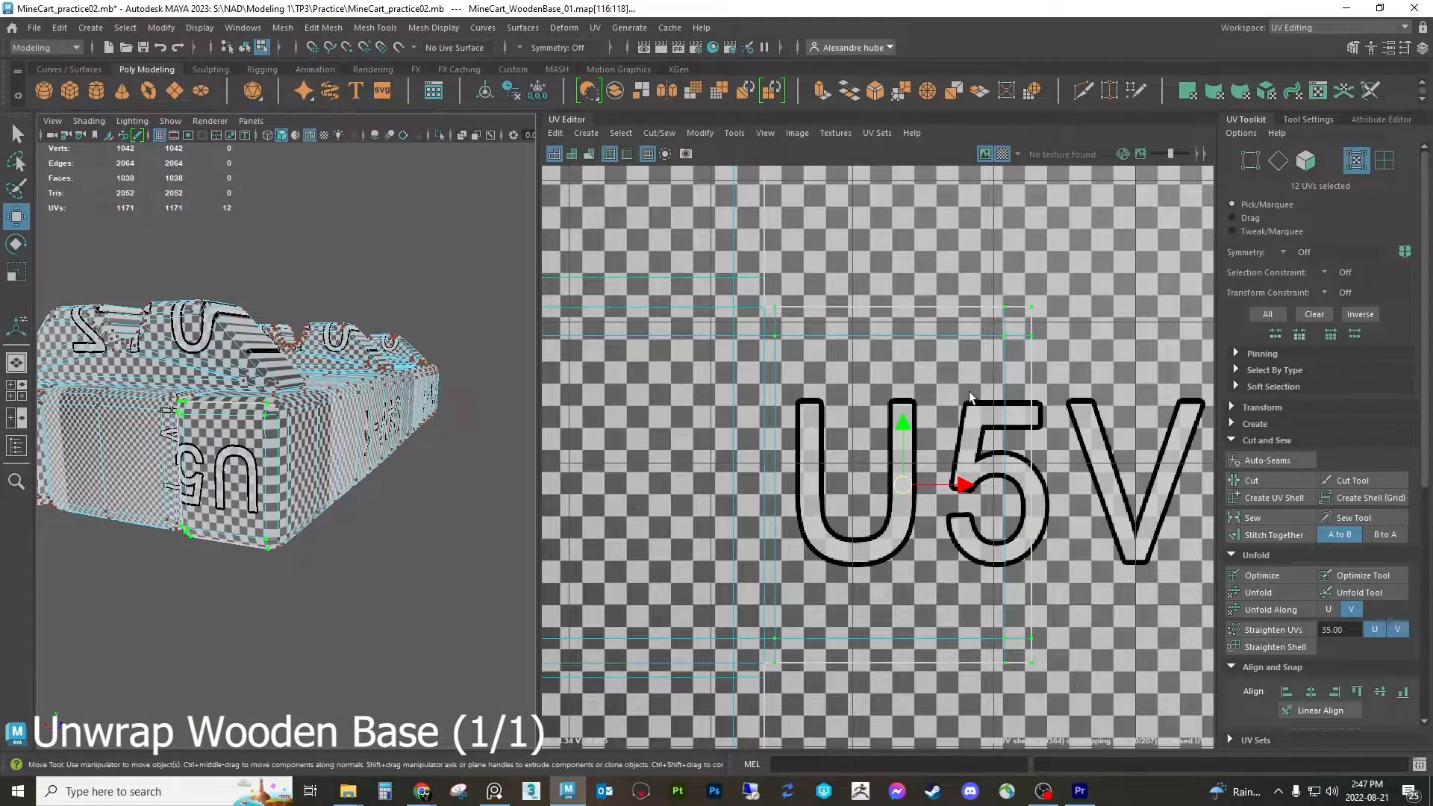
drag(950, 489, 969, 488)
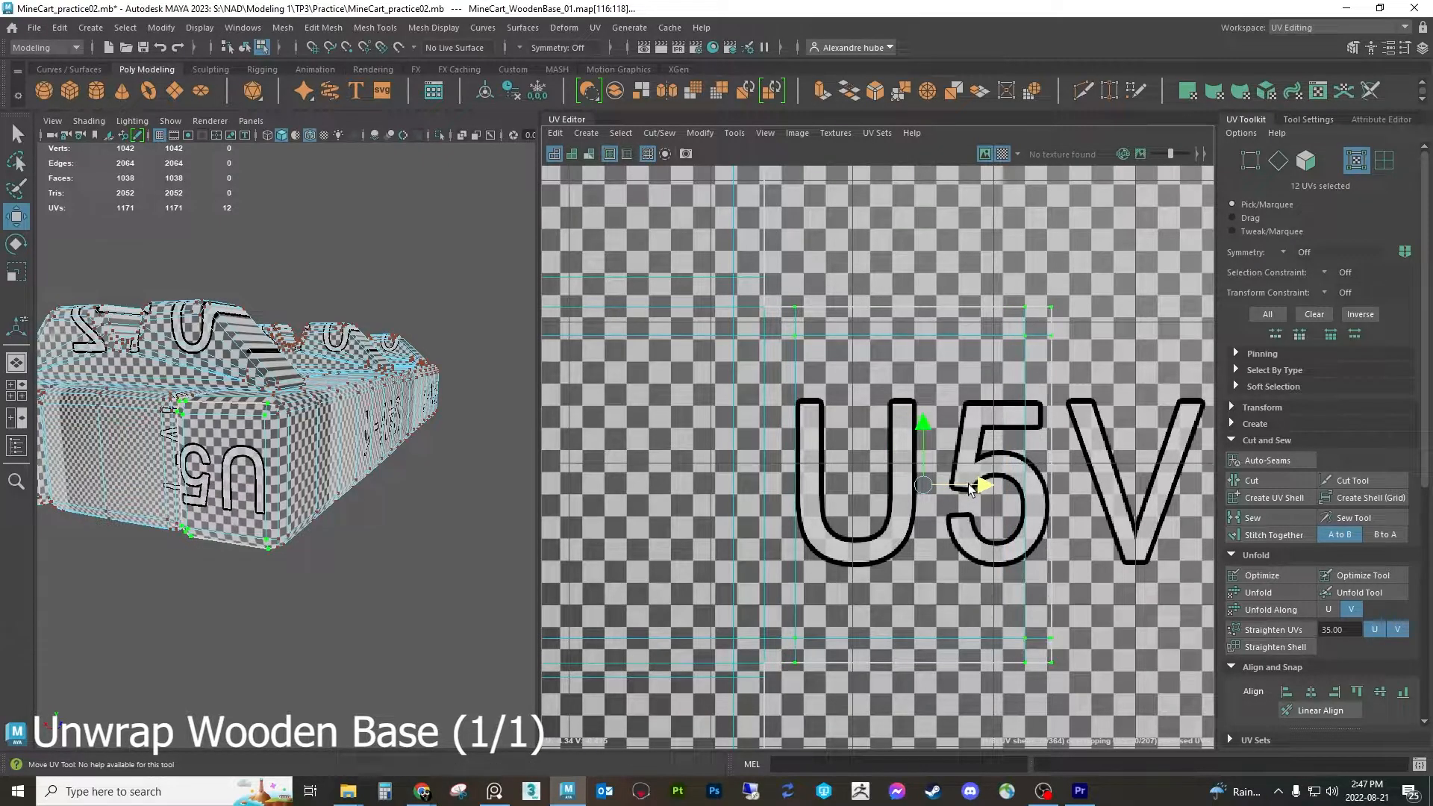
scroll(858, 431, down, 2)
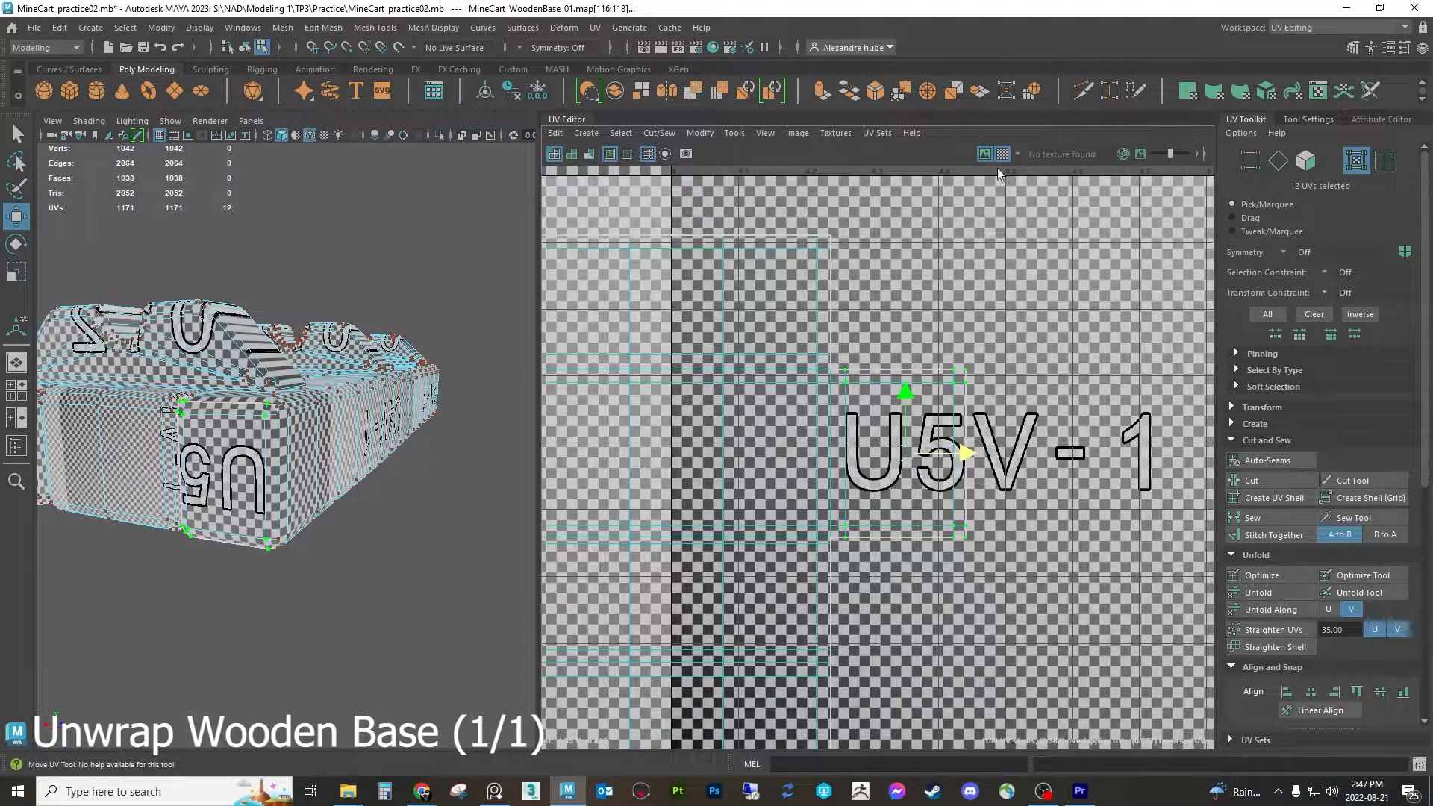
Shift the UVs of the upper beam shell's lower rows slightly down to widen the lengthwise bevel strip, comparing with the checker map
click(1003, 155)
alt+middle_drag(757, 378, 973, 259)
alt+middle_drag(991, 372, 1070, 323)
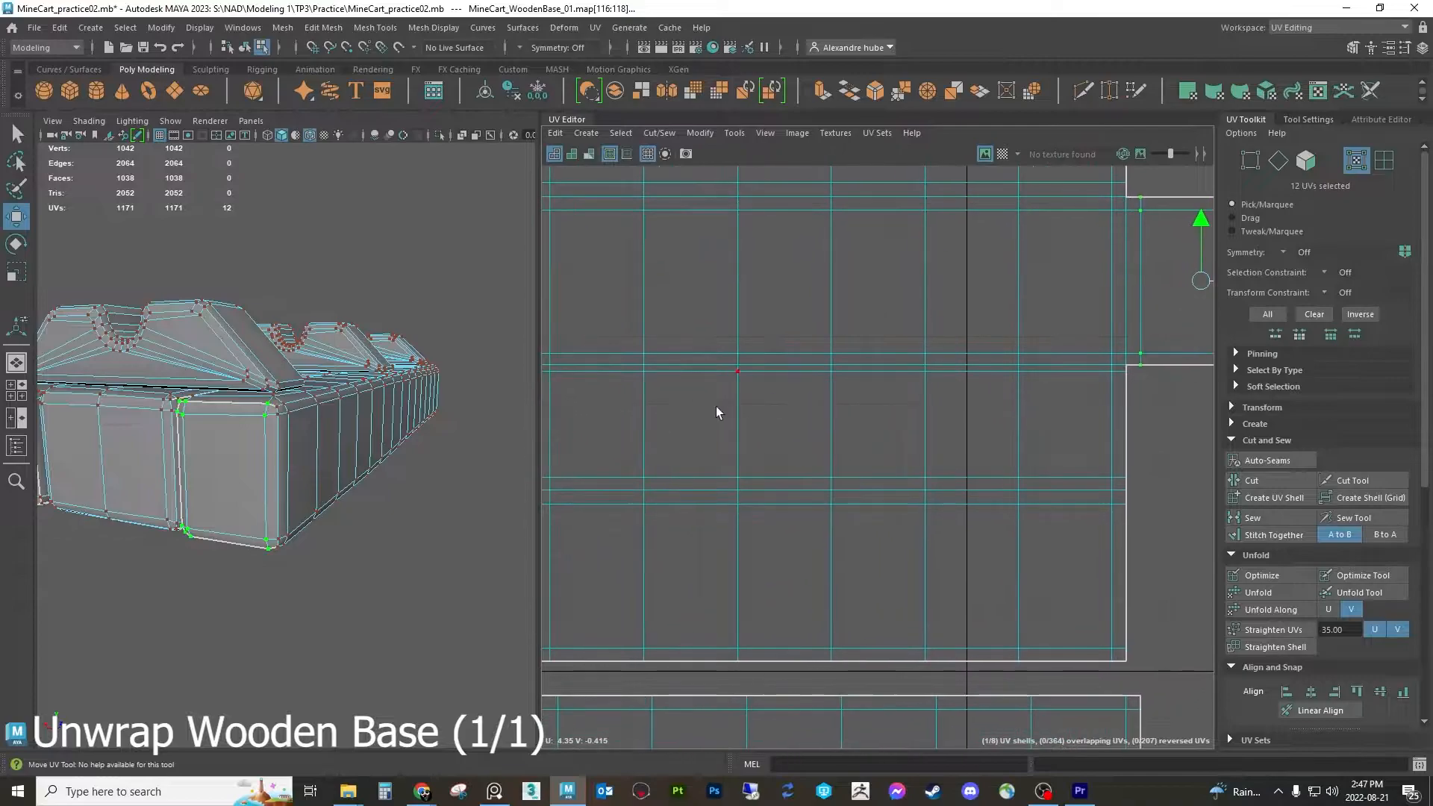
scroll(697, 362, down, 1)
alt+middle_drag(670, 375, 770, 335)
scroll(697, 362, down, 1)
scroll(688, 456, down, 1)
alt+middle_drag(688, 455, 769, 440)
scroll(606, 514, down, 1)
alt+middle_drag(606, 513, 712, 497)
scroll(700, 496, down, 1)
scroll(700, 495, down, 1)
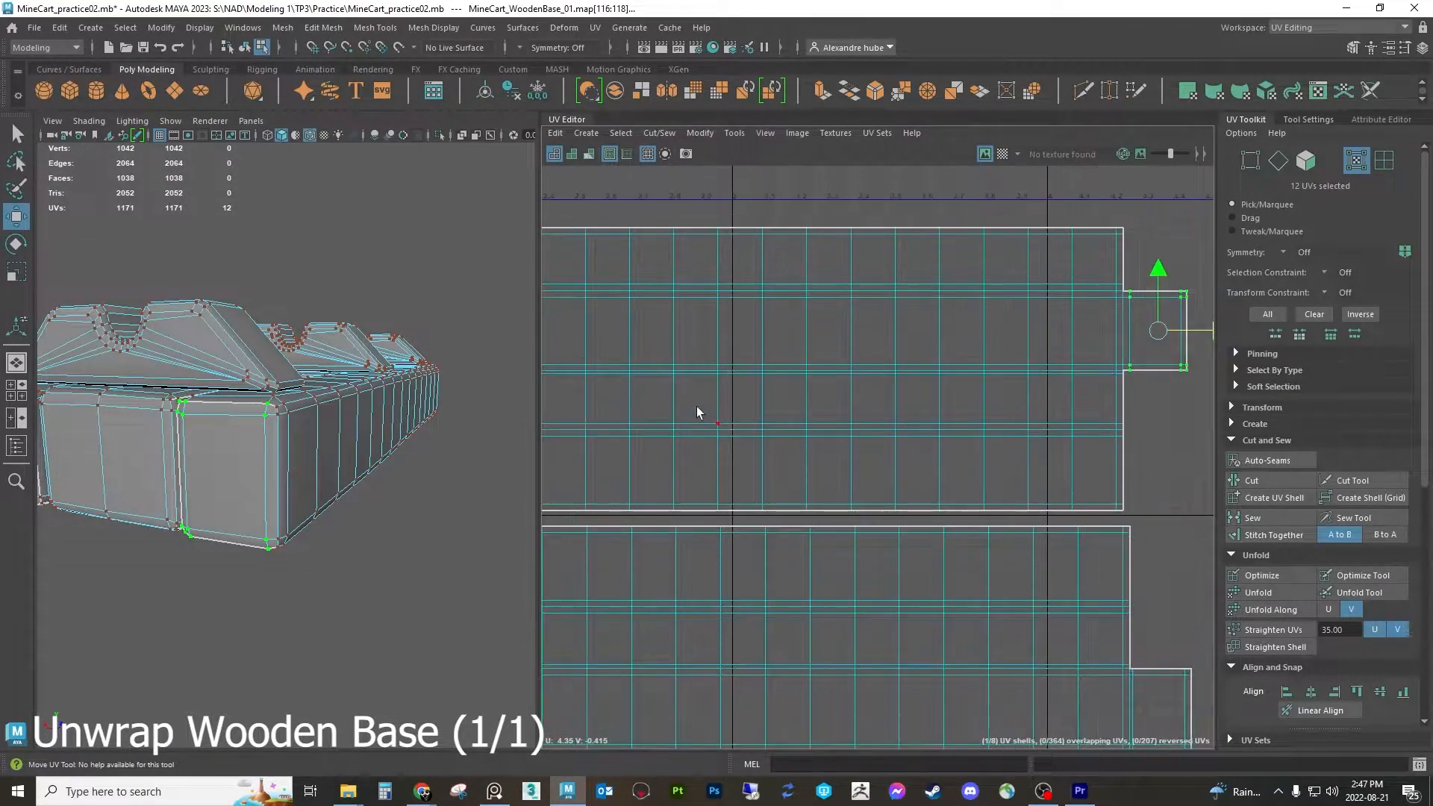
alt+middle_drag(694, 384, 813, 384)
alt+middle_drag(624, 512, 562, 510)
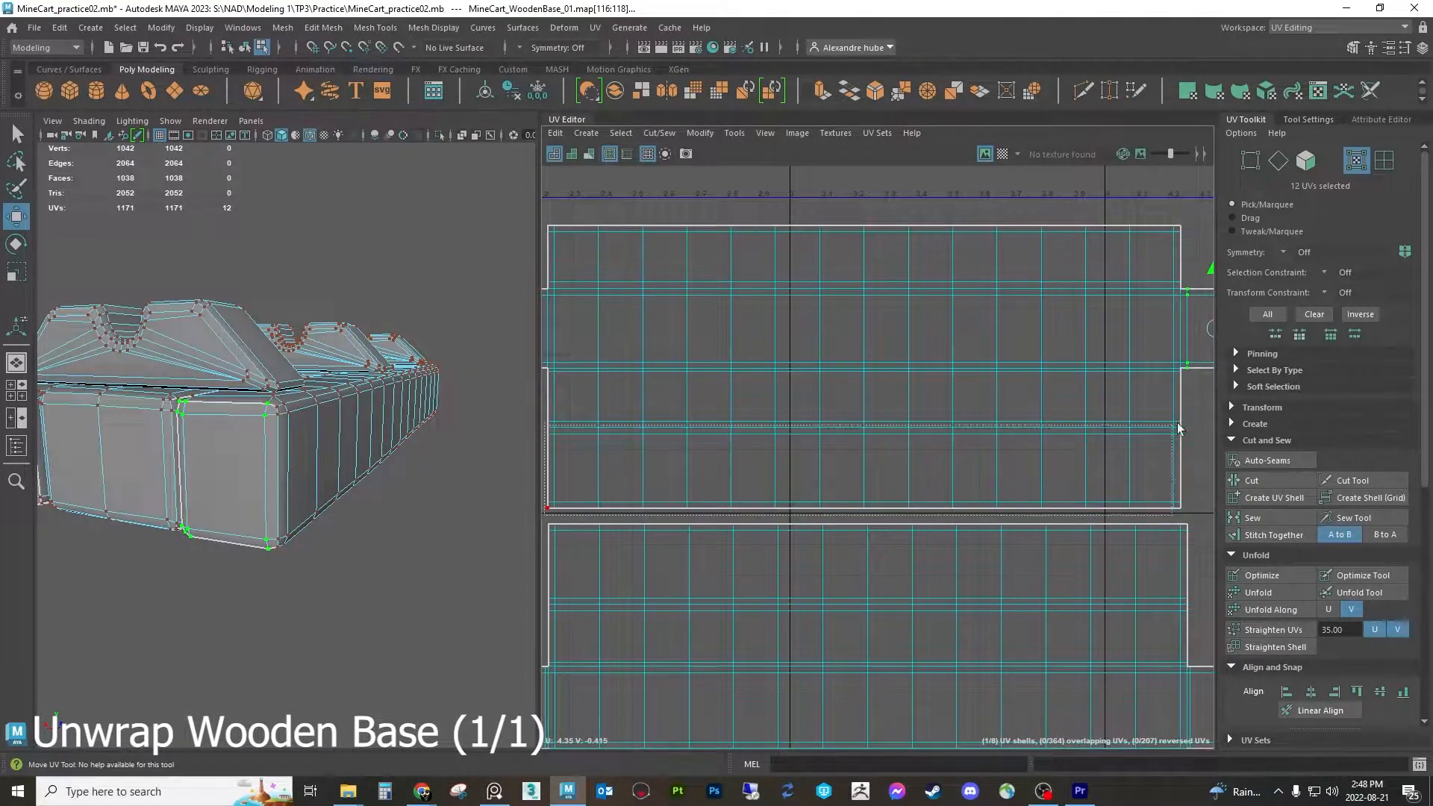
drag(1202, 375, 1201, 368)
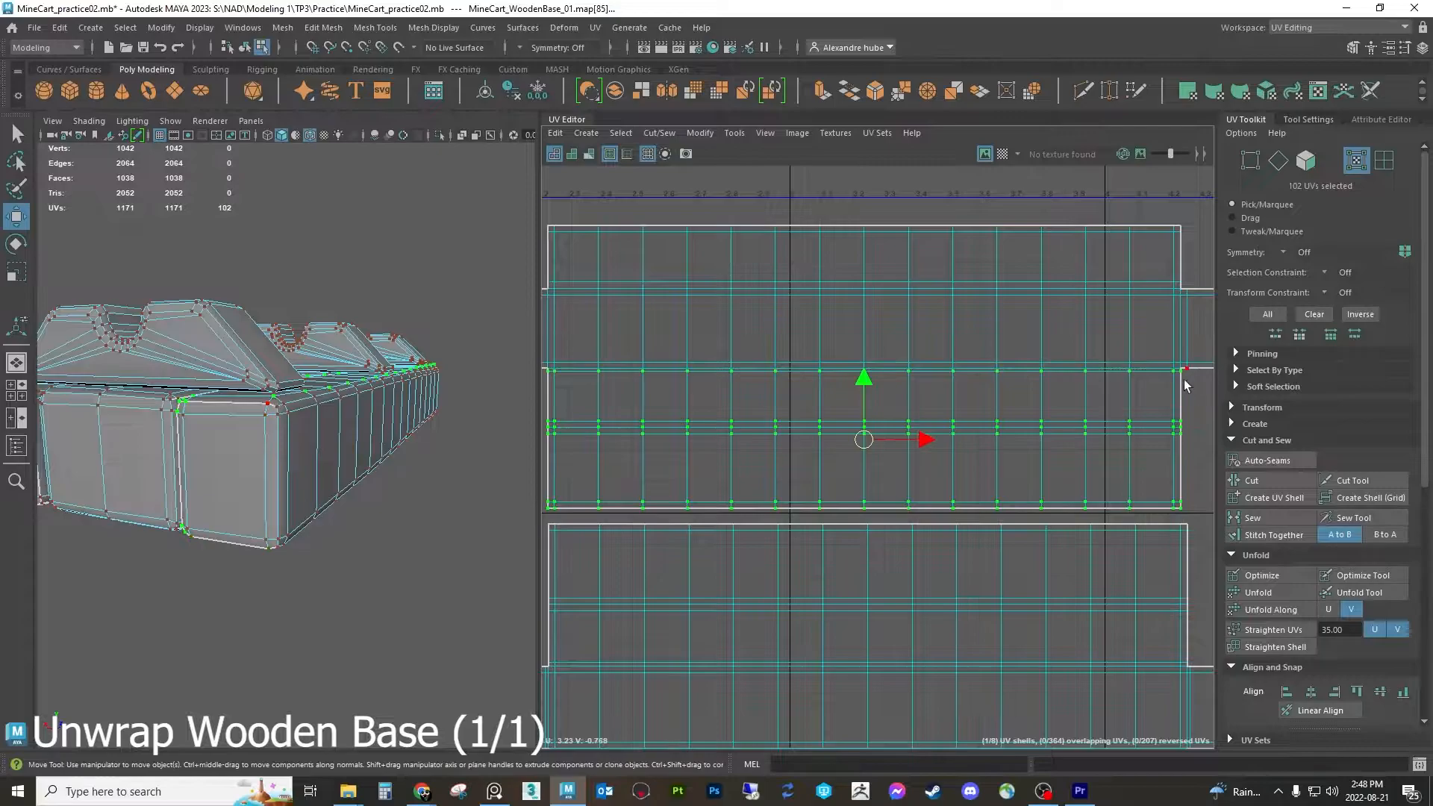
click(1002, 154)
alt+drag(299, 448, 244, 467)
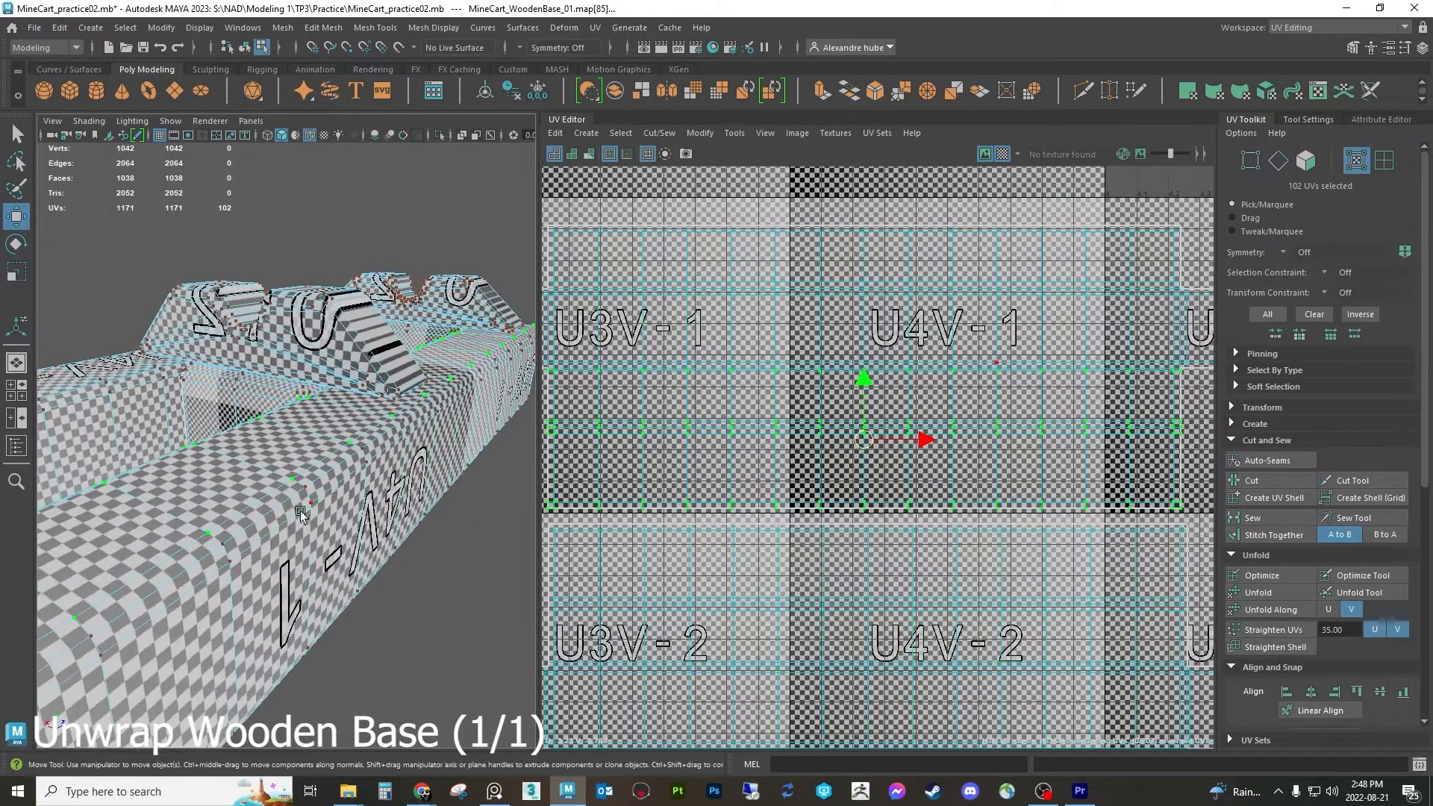
scroll(843, 455, up, 5)
scroll(831, 451, up, 4)
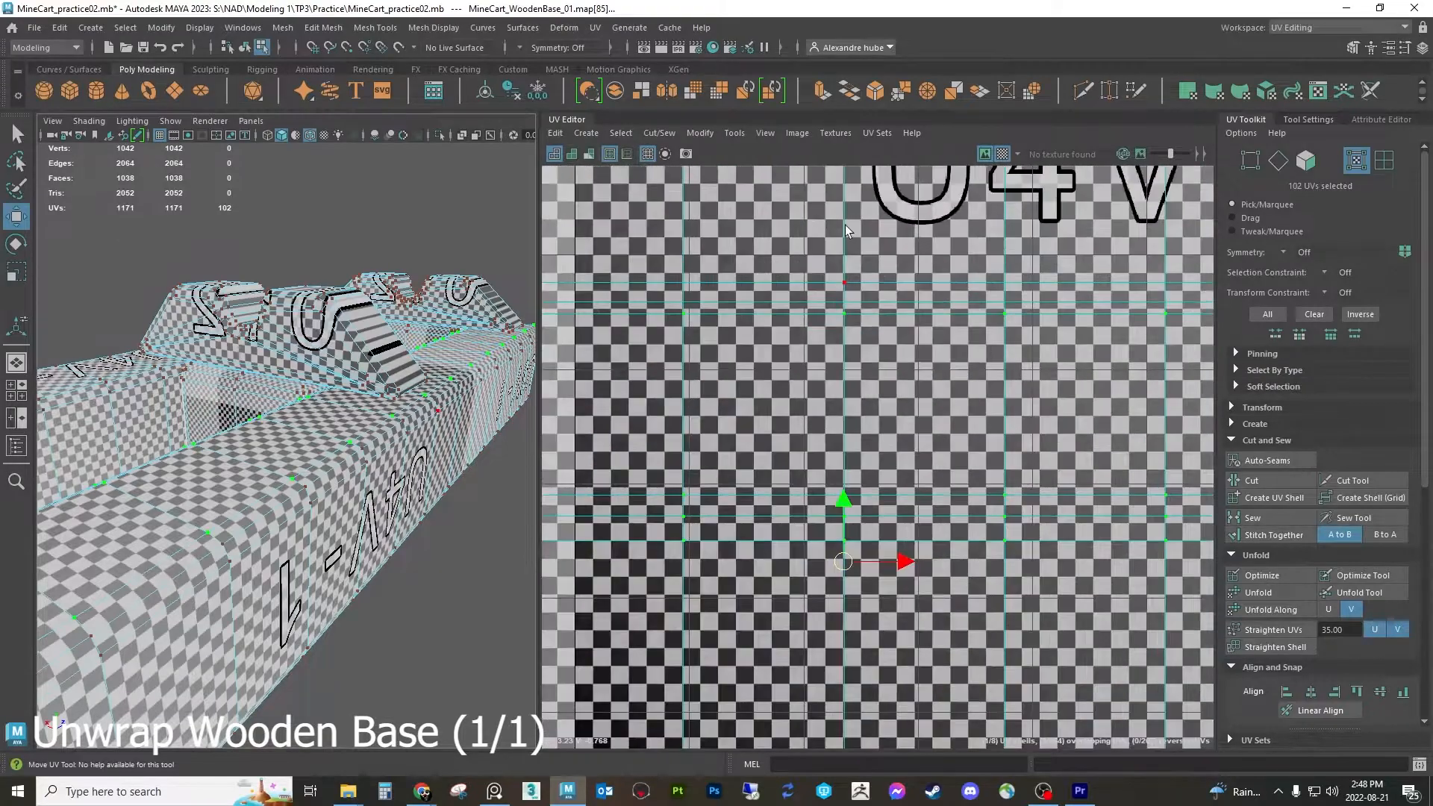
drag(835, 601, 838, 616)
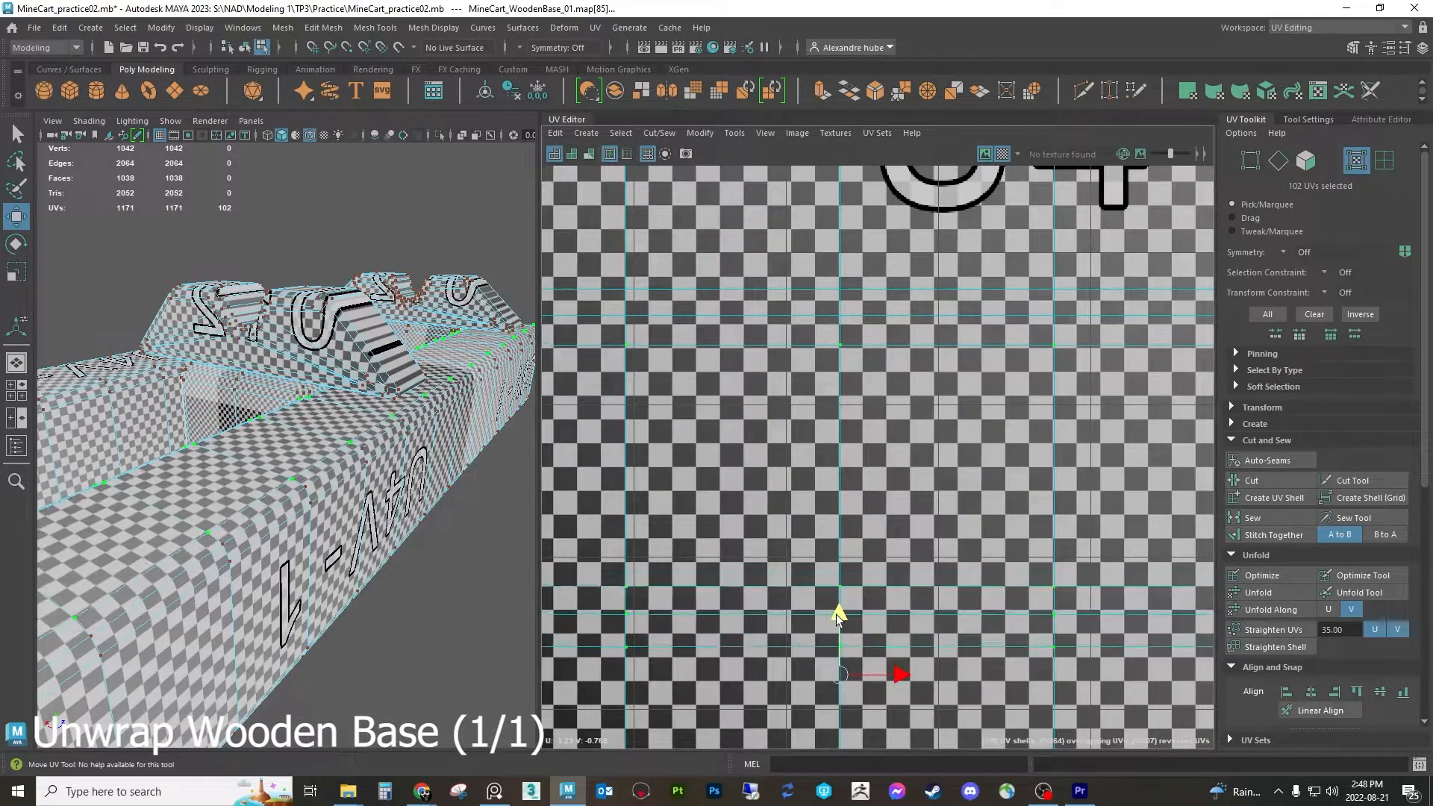
scroll(804, 428, down, 6)
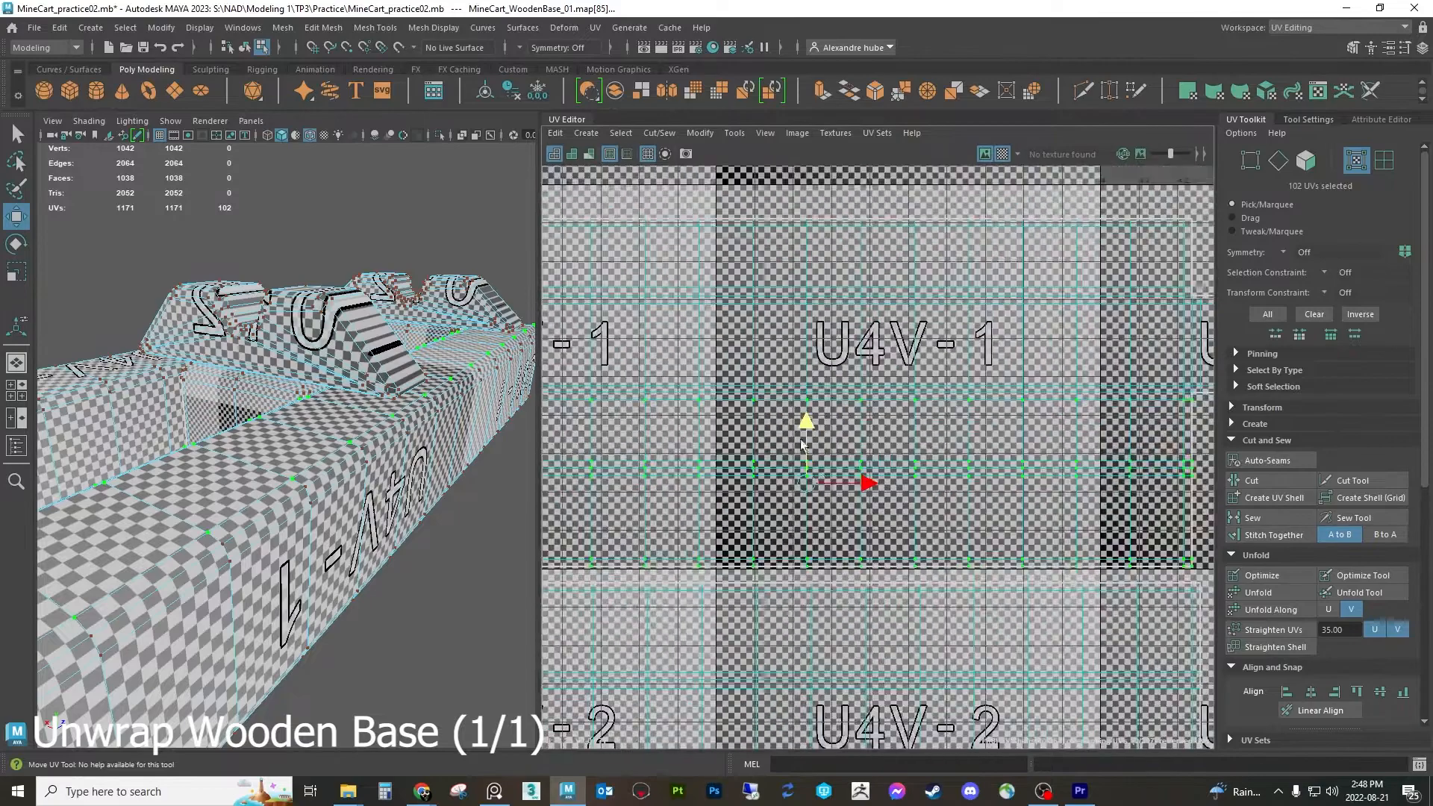
Hide the checker map and shift the UVs of both end flaps of the lower beam shell outward to widen their bevel strips
click(1003, 154)
scroll(630, 596, up, 6)
drag(773, 402, 769, 378)
drag(765, 481, 758, 481)
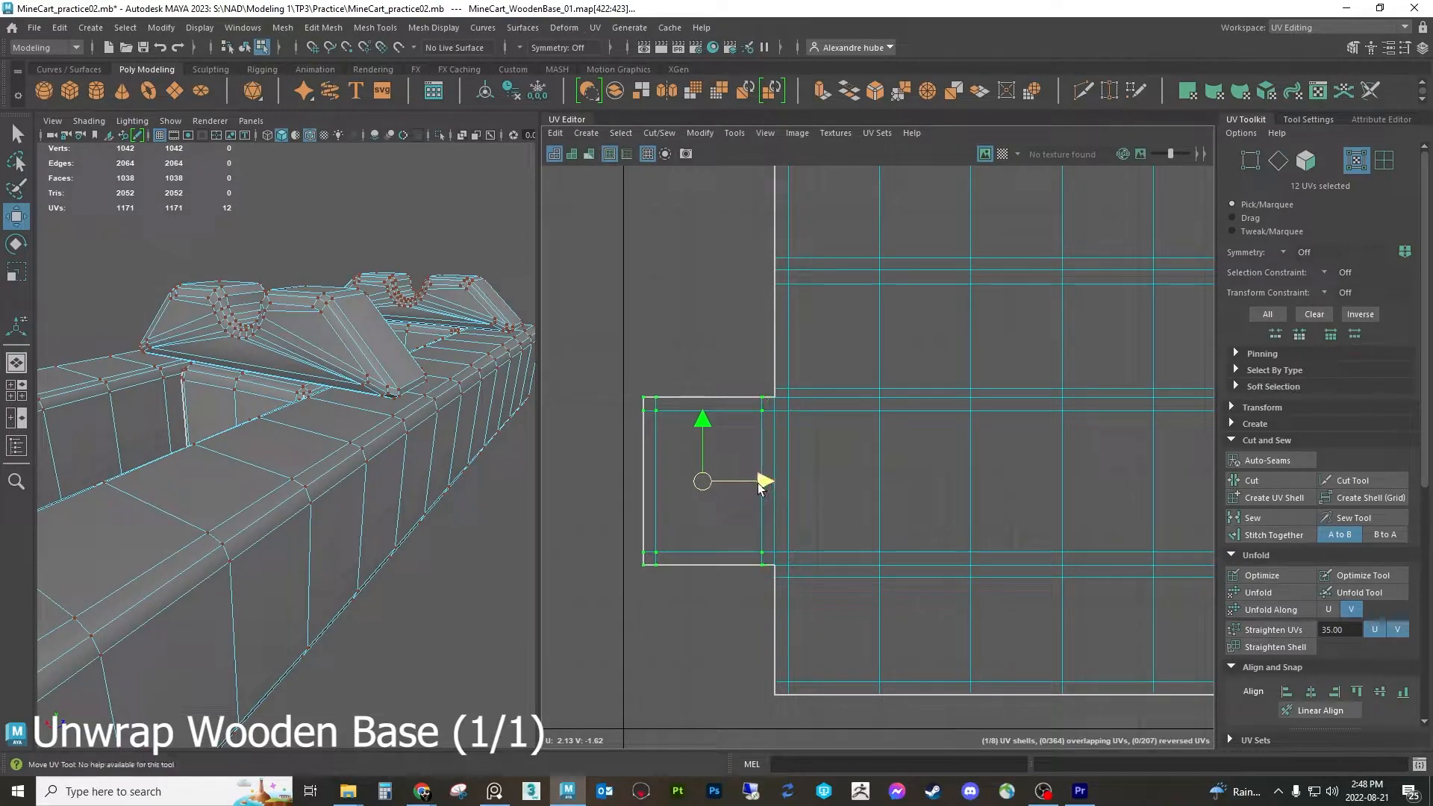
alt+middle_drag(1008, 486, 557, 464)
alt+middle_drag(1187, 473, 664, 473)
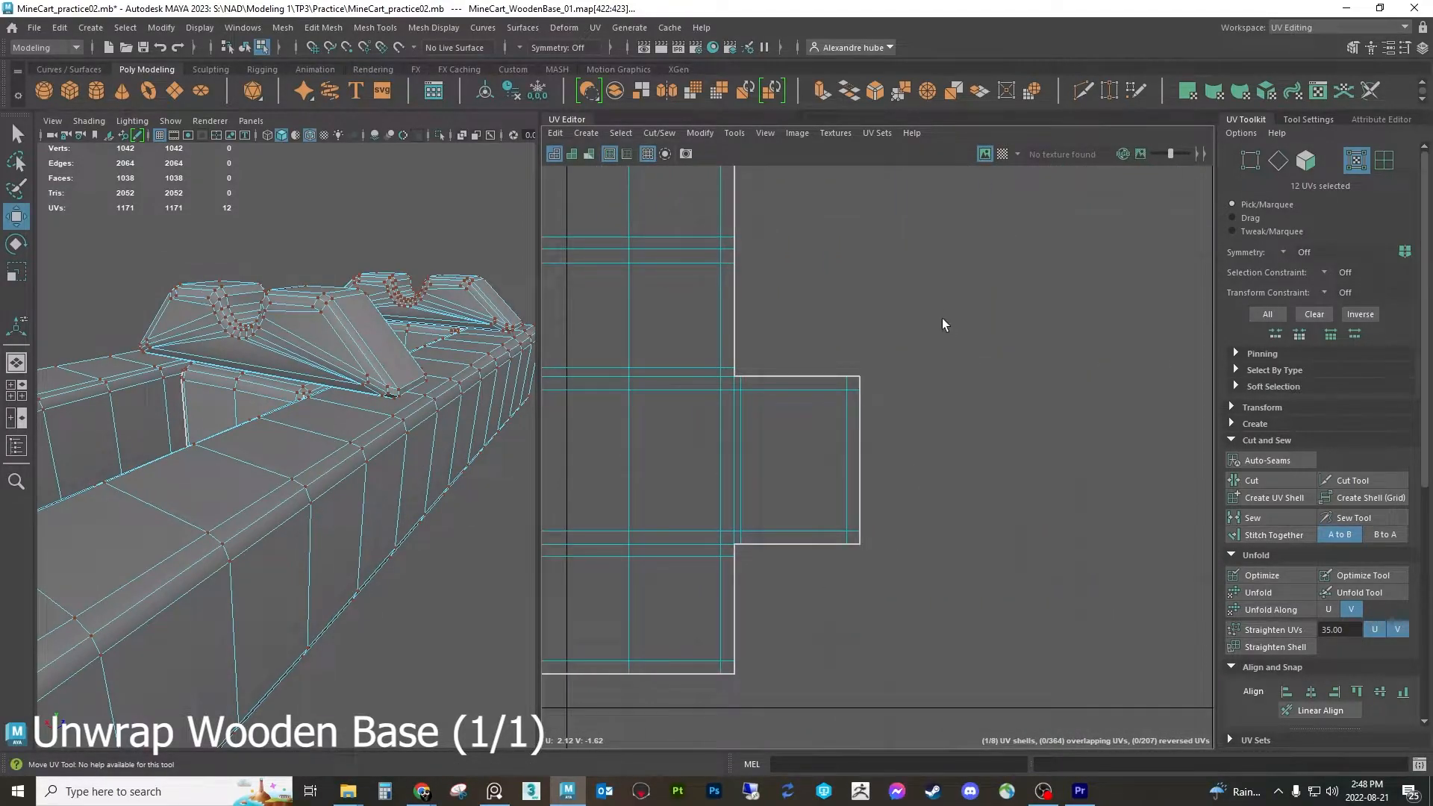
drag(747, 591, 739, 593)
drag(822, 461, 836, 469)
Shift the UVs of the lower beam shell's upper rows slightly up to widen the lengthwise bevel strip, and clear the selection
scroll(830, 469, down, 2)
alt+middle_drag(830, 469, 1087, 524)
scroll(1137, 392, down, 1)
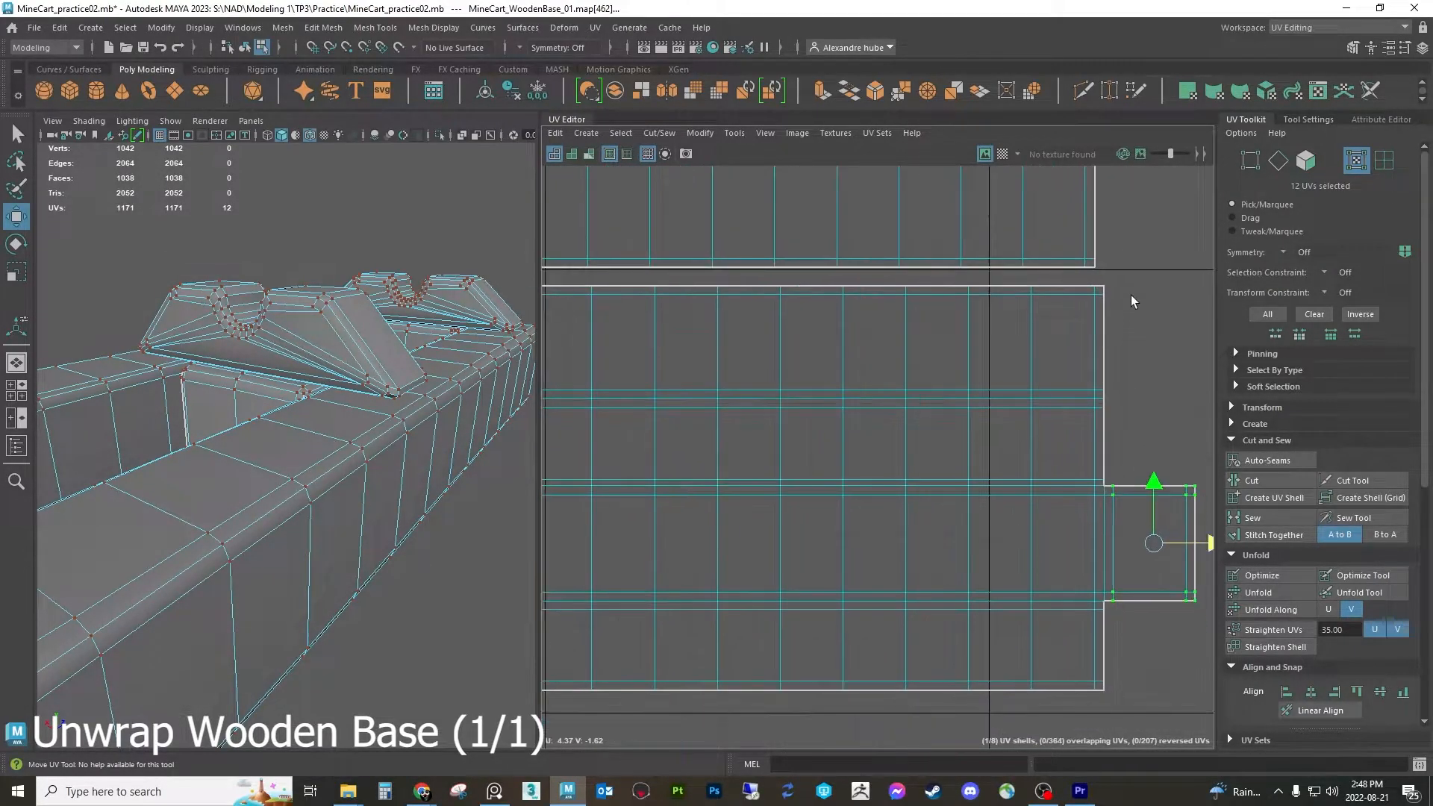
drag(574, 490, 582, 486)
alt+middle_drag(582, 486, 776, 470)
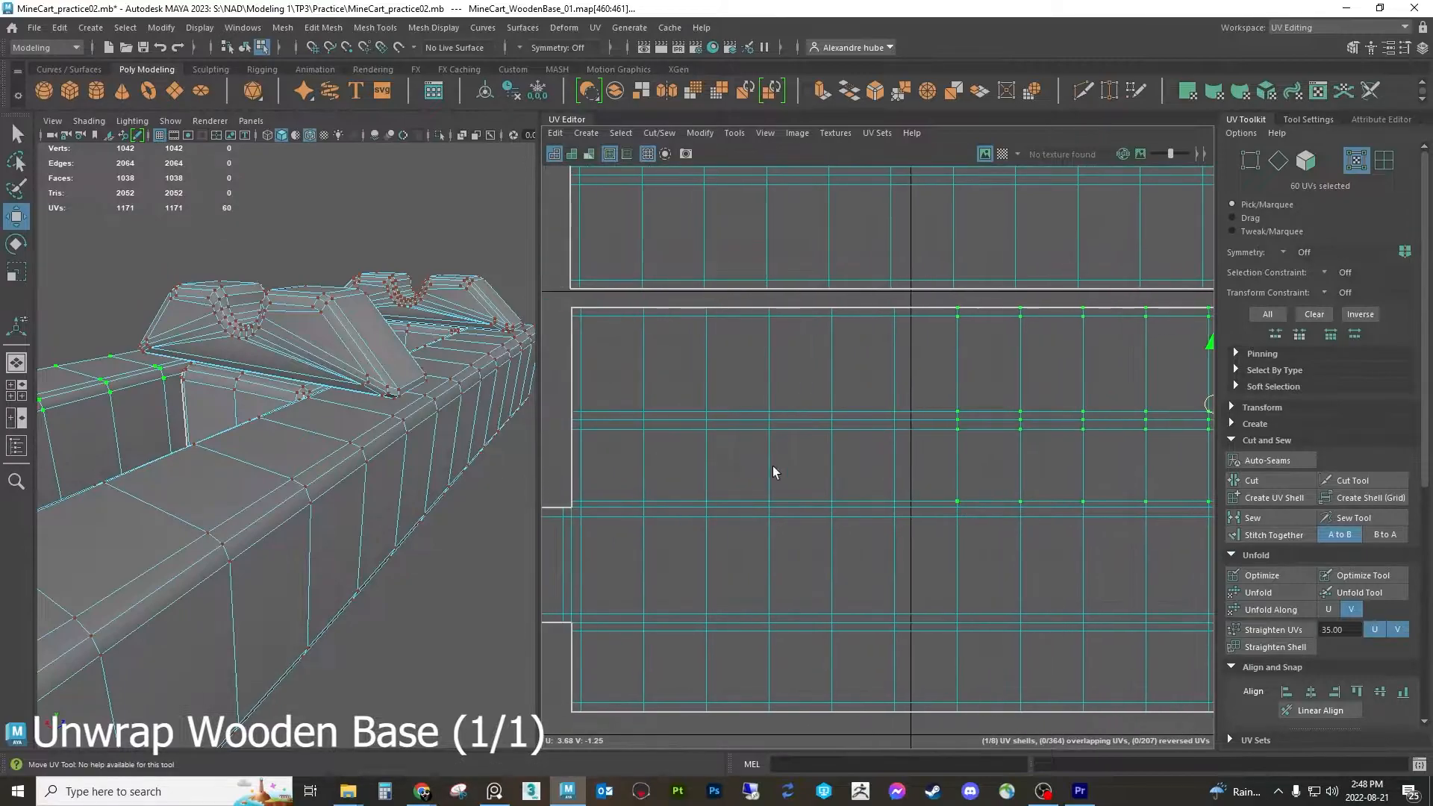
shift+drag(899, 506, 900, 506)
drag(1019, 367, 1019, 363)
scroll(835, 371, down, 3)
scroll(713, 390, down, 2)
click(684, 382)
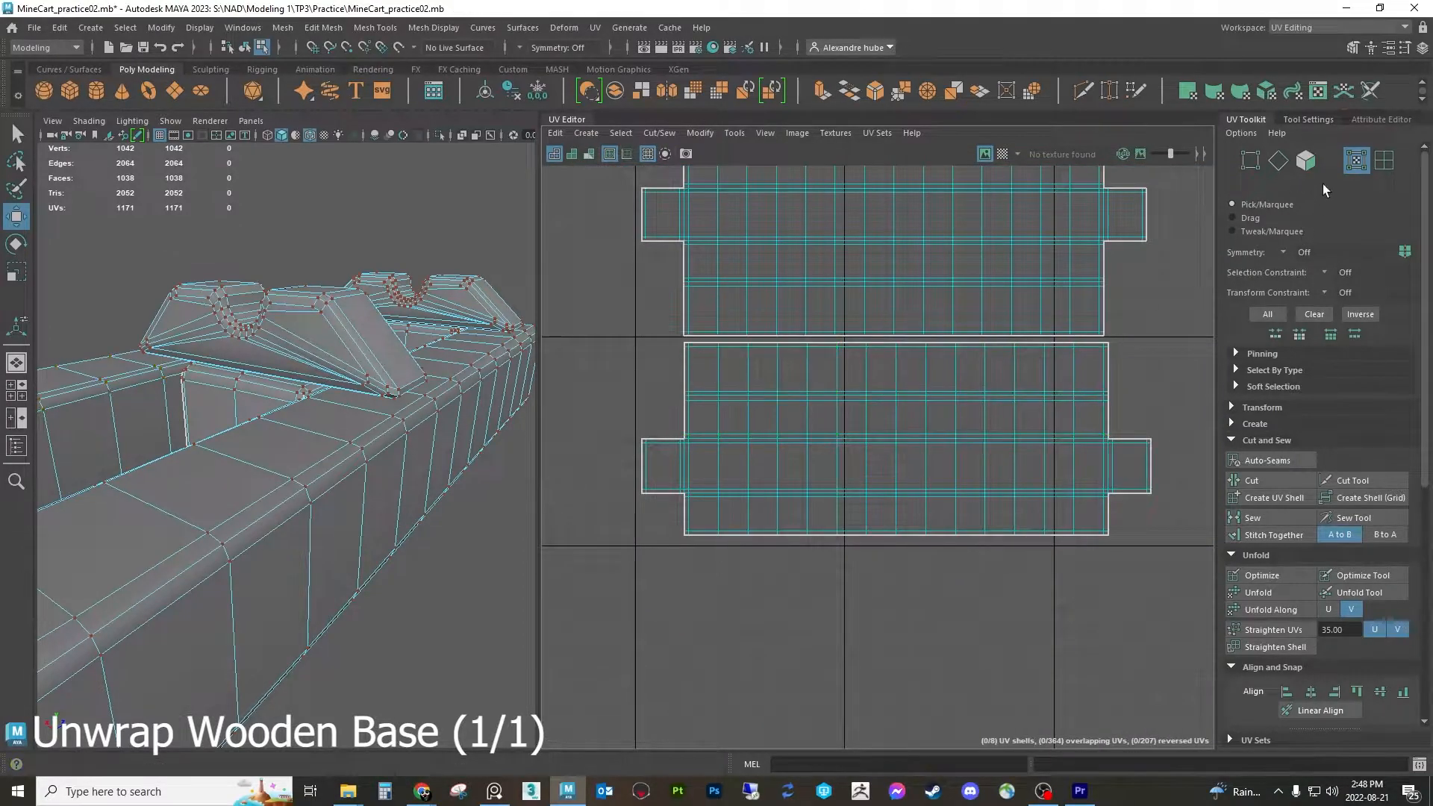
Select both whole beam shells and move them together down and left, away from the remaining shells
click(1306, 157)
double_click(936, 234)
shift+double_click(933, 382)
alt+middle_drag(933, 383, 942, 478)
scroll(937, 470, down, 6)
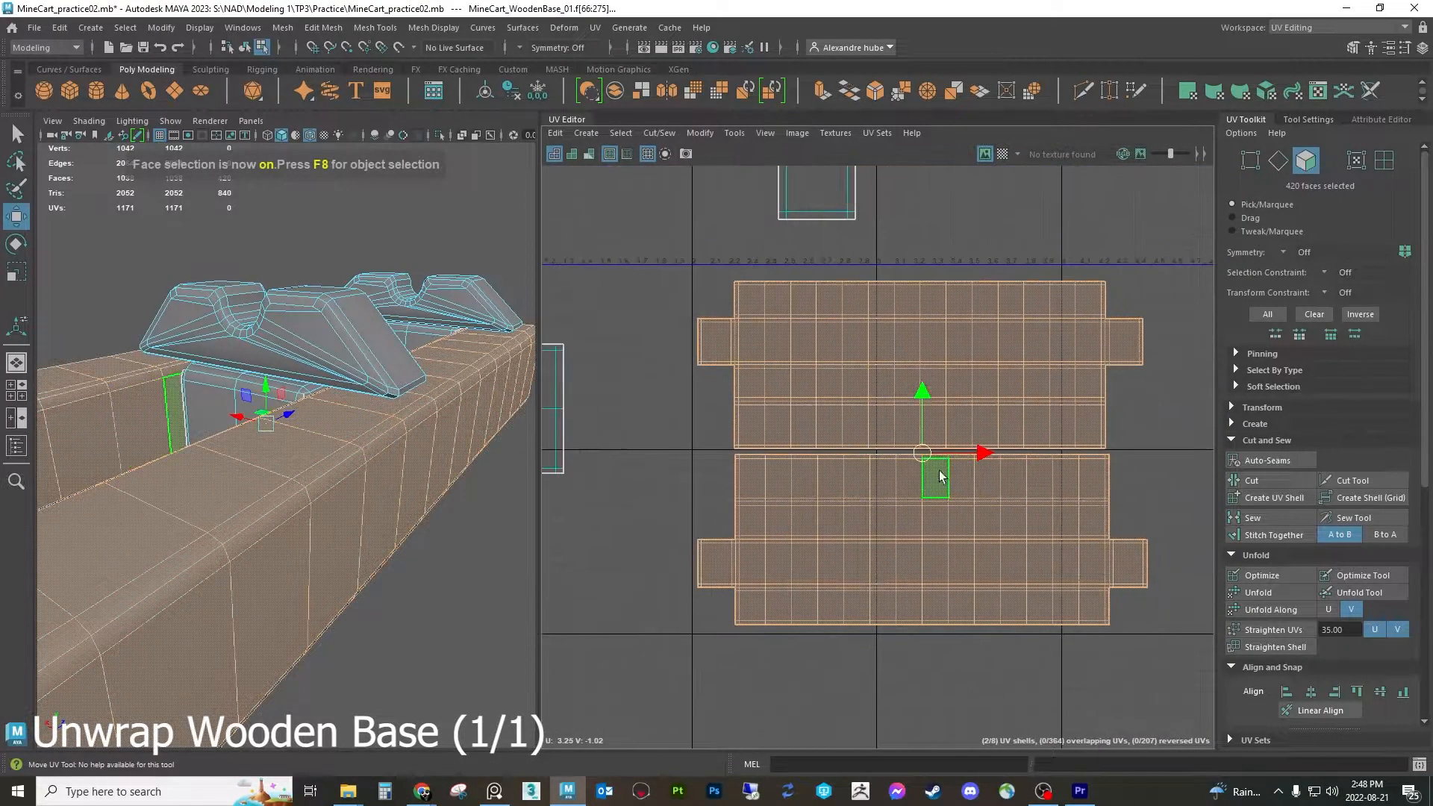
drag(930, 460, 503, 643)
Arrange the three cross block shells side by side in a horizontal row
double_click(720, 481)
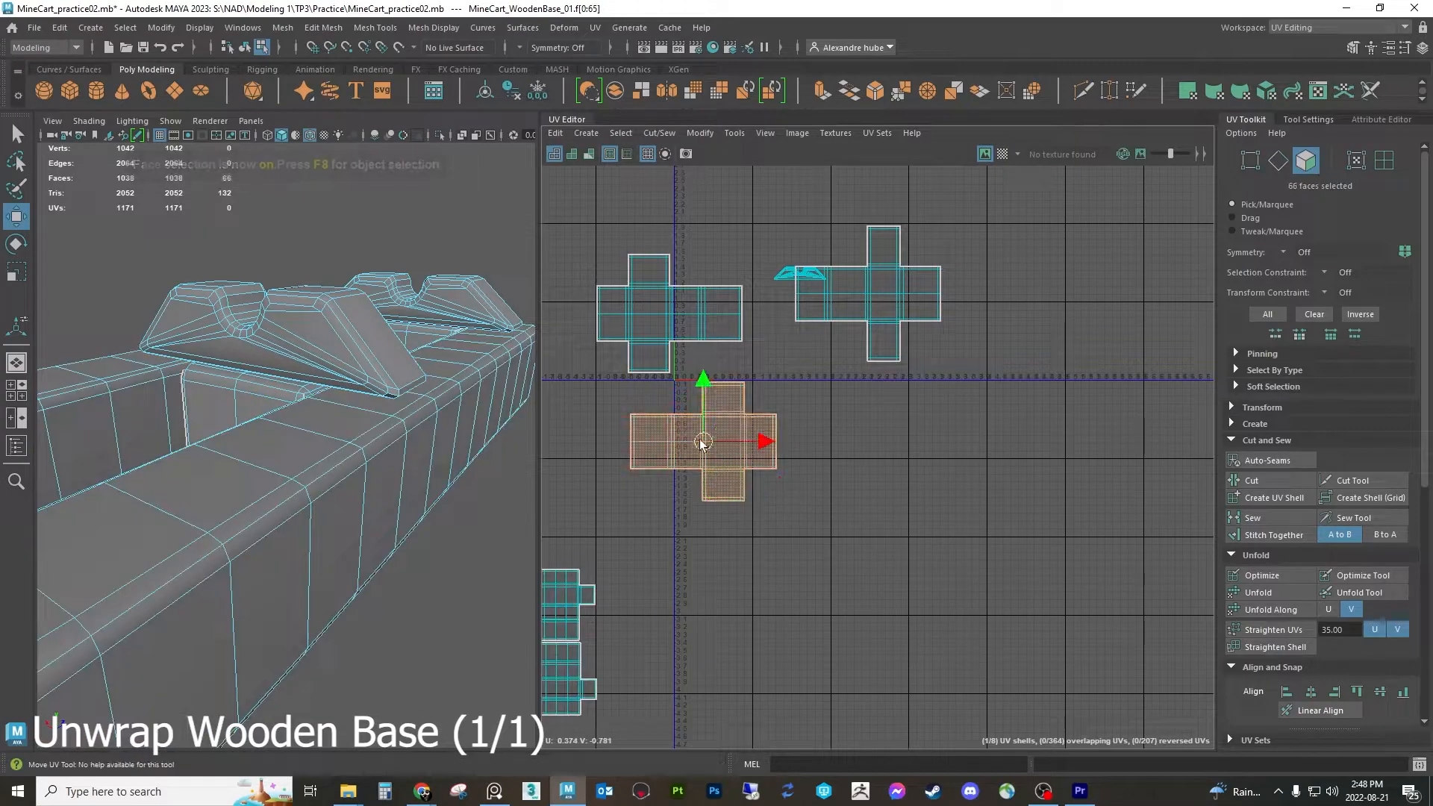
drag(703, 440, 828, 465)
double_click(654, 323)
drag(654, 323, 660, 467)
double_click(866, 293)
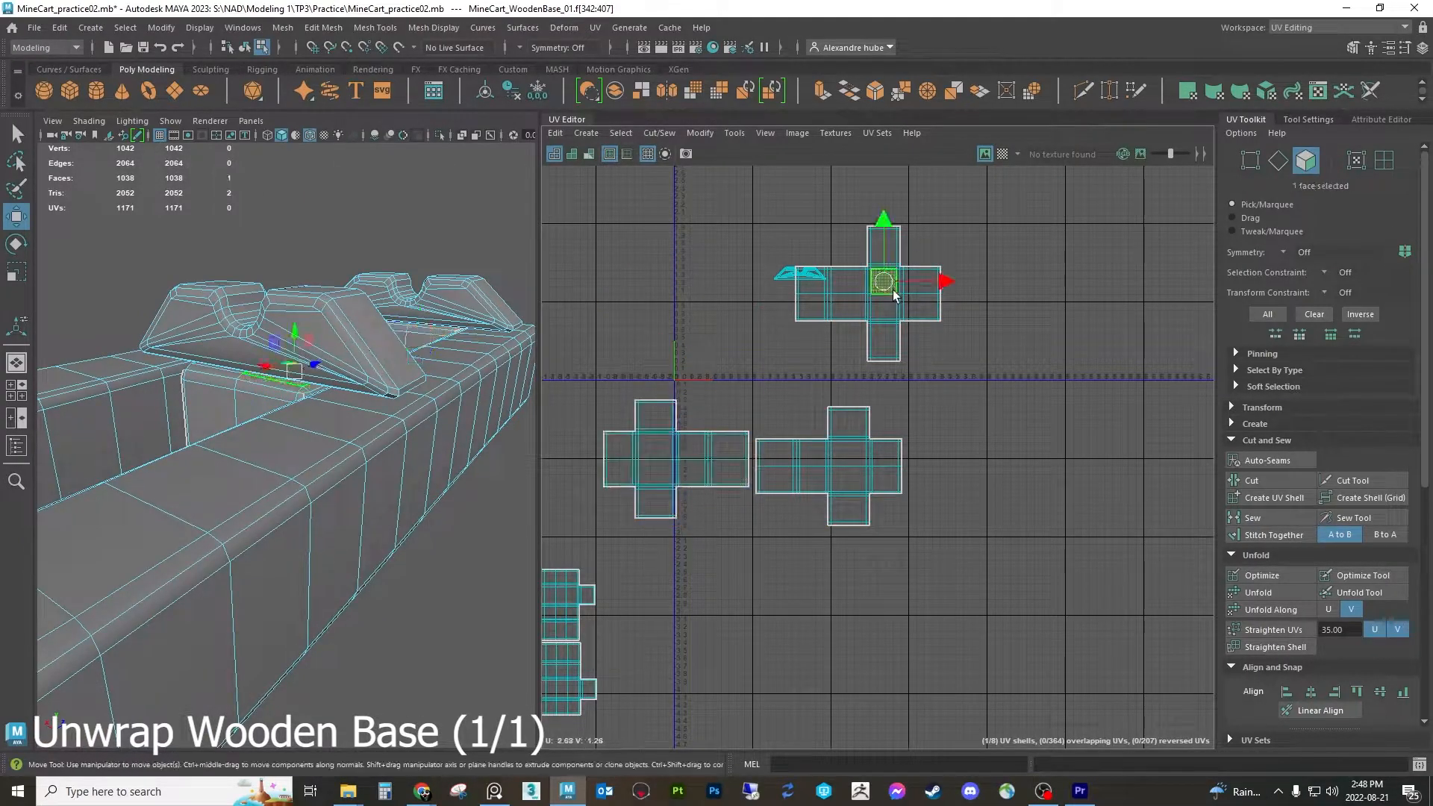
drag(866, 293, 969, 448)
Shift the UVs of the left and right arms of the middle cross block shell outward to widen their bevel strips
scroll(944, 490, up, 10)
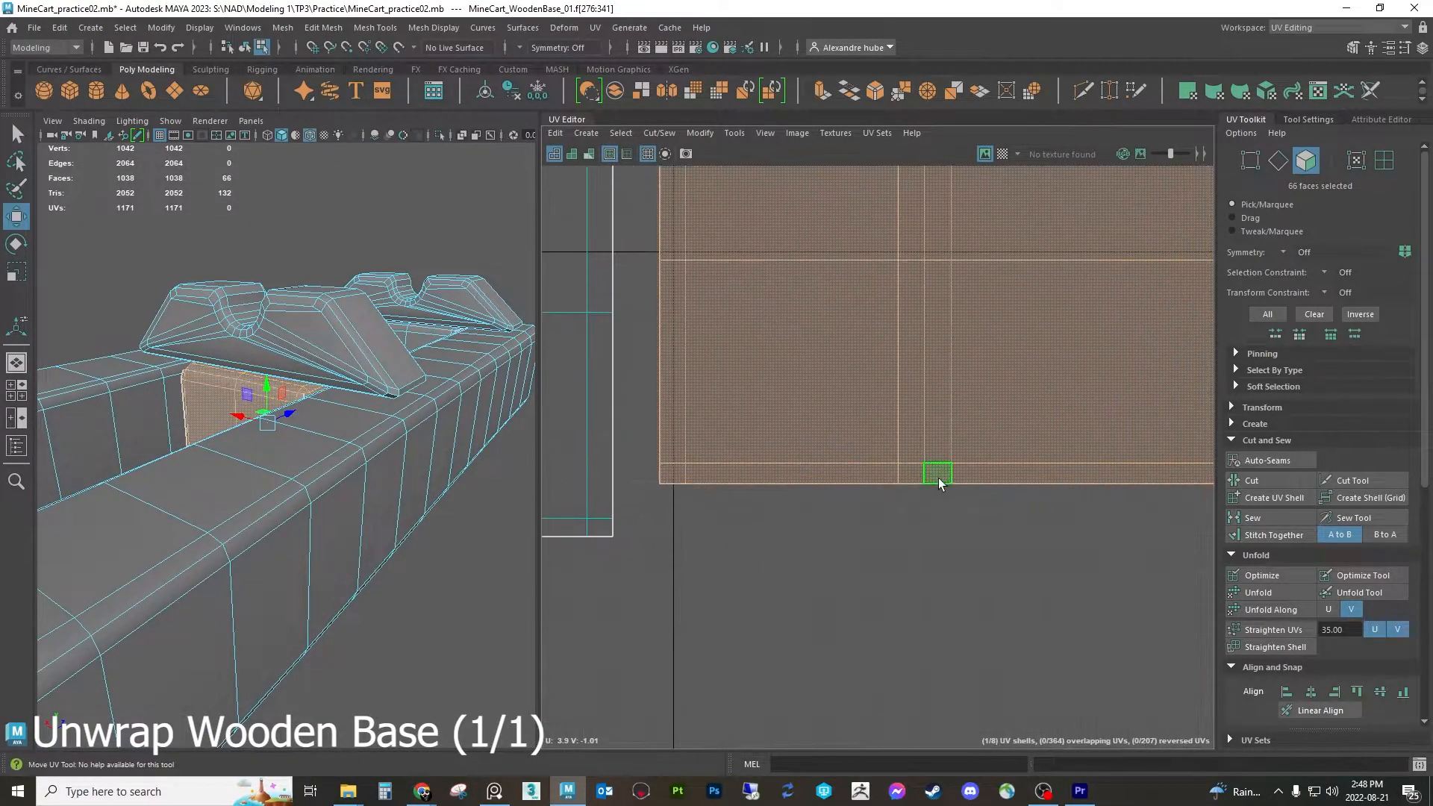
click(894, 530)
scroll(894, 530, down, 3)
alt+middle_drag(894, 530, 713, 525)
scroll(791, 518, down, 1)
mouse_move(853, 518)
alt+middle_down()
mouse_move(788, 487)
mouse_move(788, 464)
mouse_move(768, 514)
mouse_move(794, 685)
mouse_move(1427, 533)
alt+middle_up()
mouse_move(968, 527)
alt+middle_down()
mouse_move(1010, 525)
mouse_move(1024, 563)
mouse_move(1040, 521)
alt+middle_up()
click(1357, 160)
drag(555, 612, 920, 276)
drag(792, 435, 783, 435)
alt+middle_drag(892, 438, 651, 418)
drag(1057, 556, 898, 248)
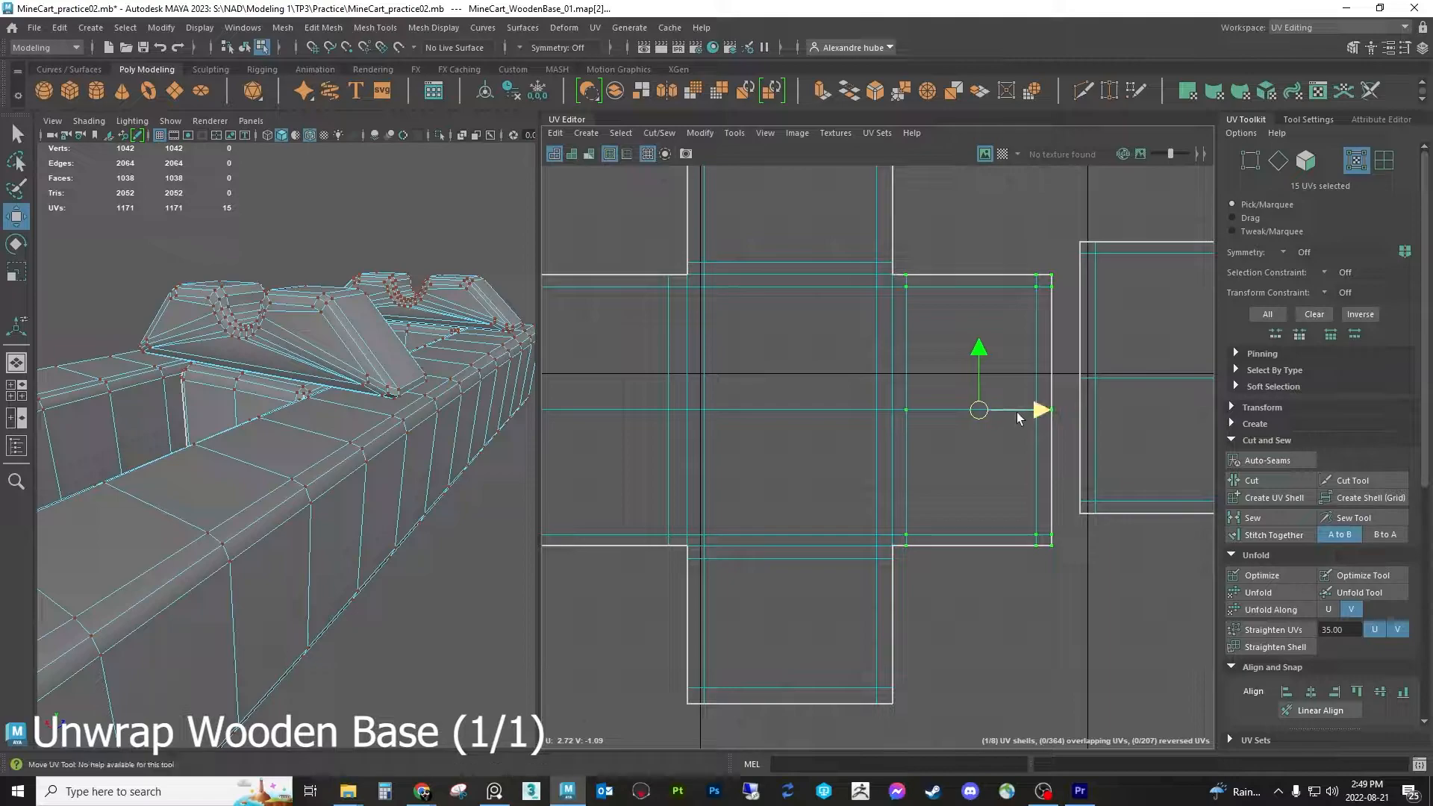
Adjust the UVs of the long arms on the other two cross block shells outward to widen their bevel strips
alt+middle_drag(970, 446, 766, 373)
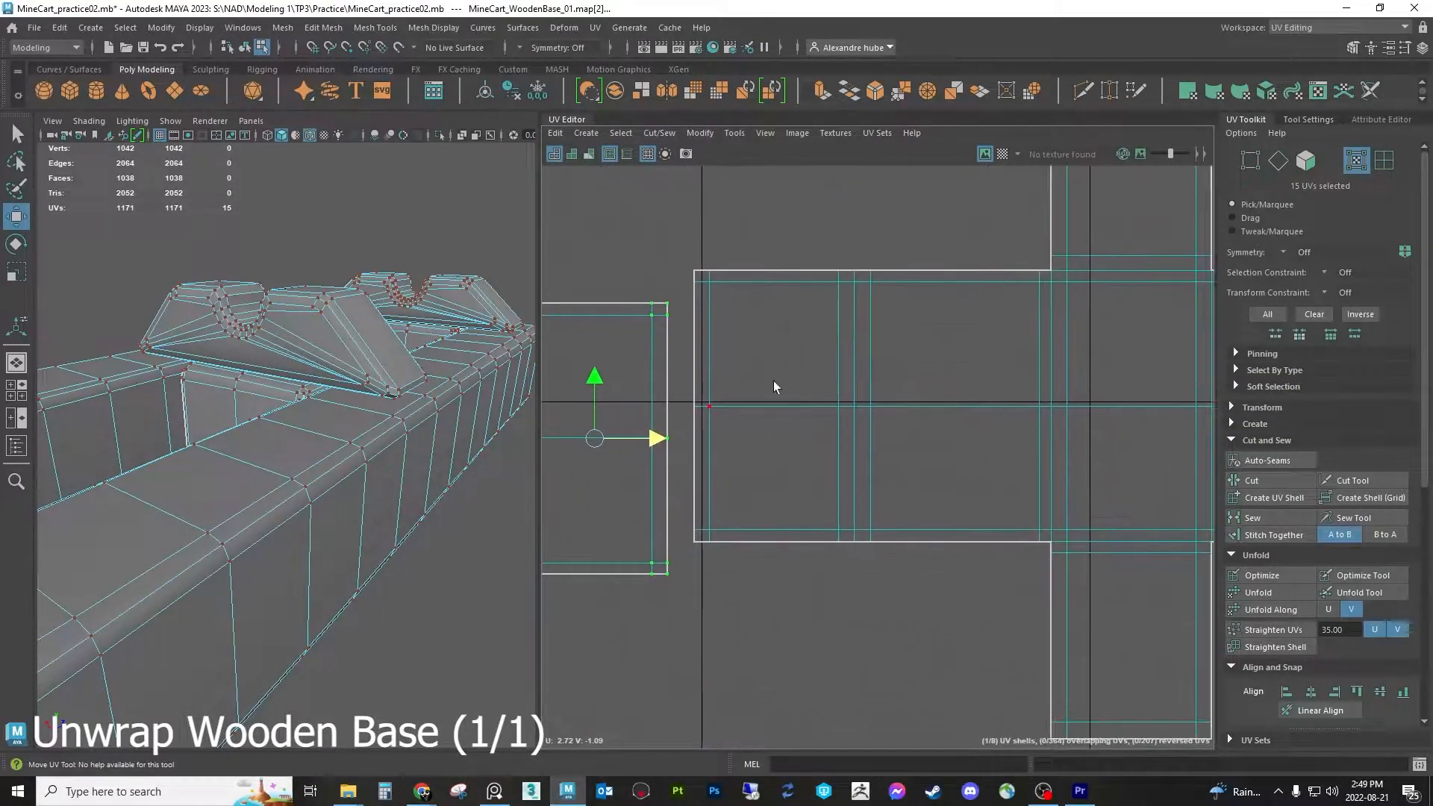
alt+middle_drag(933, 446, 761, 437)
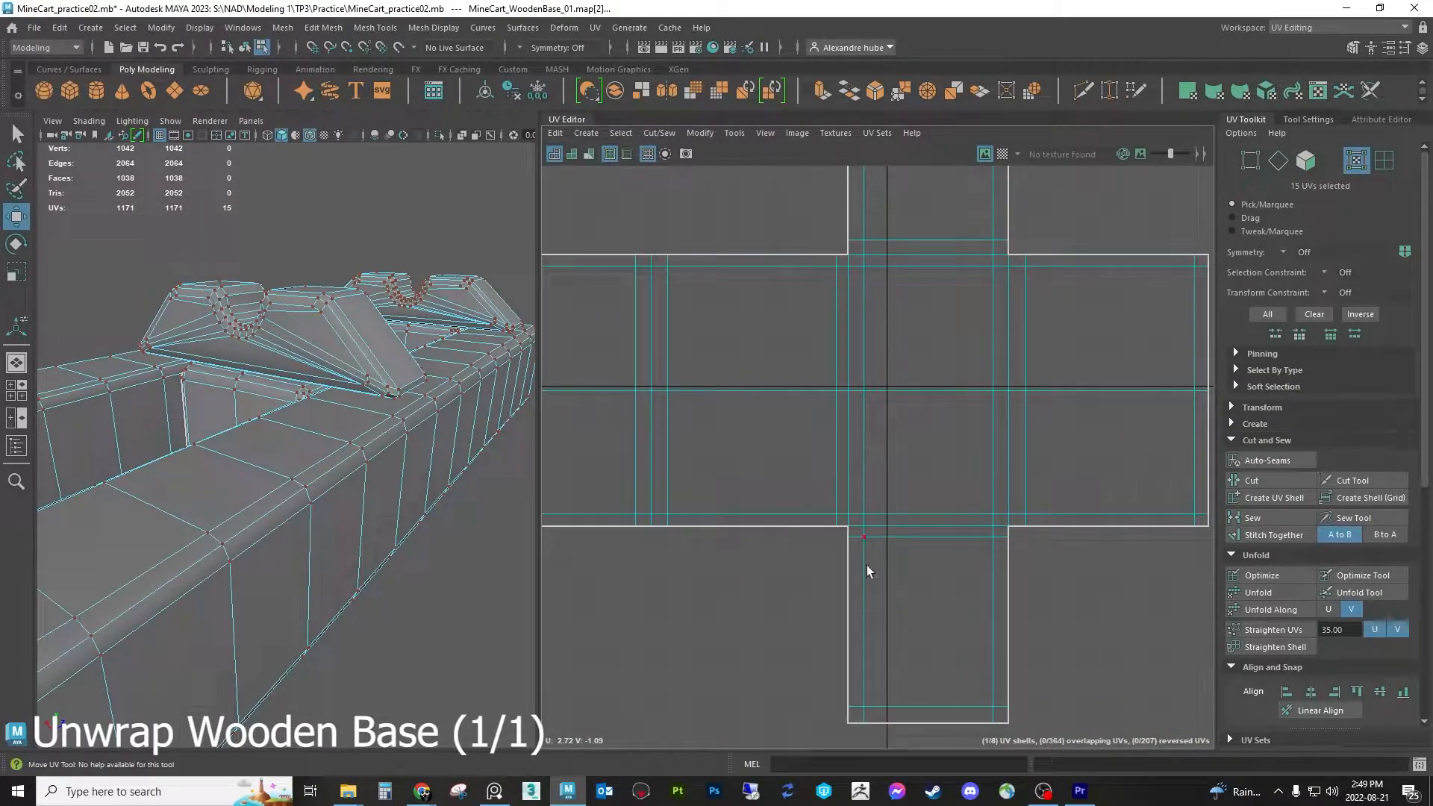
alt+middle_drag(828, 552, 774, 554)
alt+middle_drag(709, 681, 893, 566)
drag(655, 524, 974, 253)
alt+middle_drag(878, 394, 810, 247)
alt+middle_drag(751, 356, 970, 359)
alt+middle_drag(598, 361, 1082, 388)
alt+middle_drag(590, 336, 1112, 460)
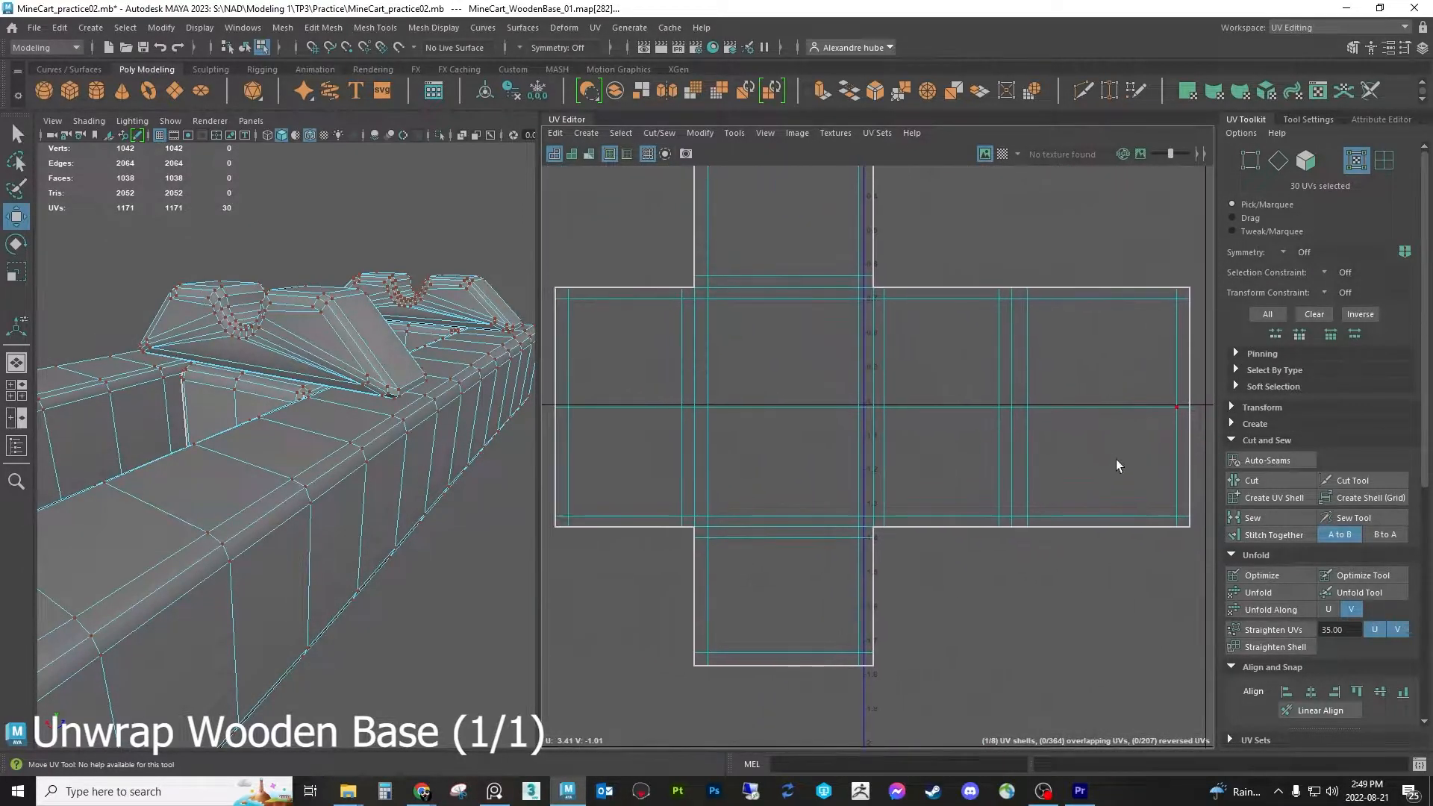
drag(1138, 388, 881, 558)
drag(1077, 410, 1081, 409)
alt+middle_drag(975, 263, 986, 390)
click(986, 390)
Select all three cross block shells and move them together down and left, out of the working area
scroll(1033, 336, down, 5)
alt+middle_drag(1178, 307, 907, 301)
scroll(1105, 276, down, 3)
click(1312, 164)
alt+middle_drag(1001, 311, 865, 346)
double_click(1073, 410)
shift+double_click(962, 413)
shift+click(726, 415)
shift+double_click(728, 418)
scroll(790, 427, down, 2)
drag(846, 418, 547, 606)
Separate the three overlapping notched support shells vertically, moving one below and one above the middle shell
alt+middle_drag(763, 339, 741, 508)
scroll(730, 478, up, 4)
drag(726, 439, 911, 313)
mouse_move(323, 358)
alt+mouse_down()
mouse_move(412, 378)
mouse_move(422, 364)
mouse_move(309, 338)
alt+mouse_up()
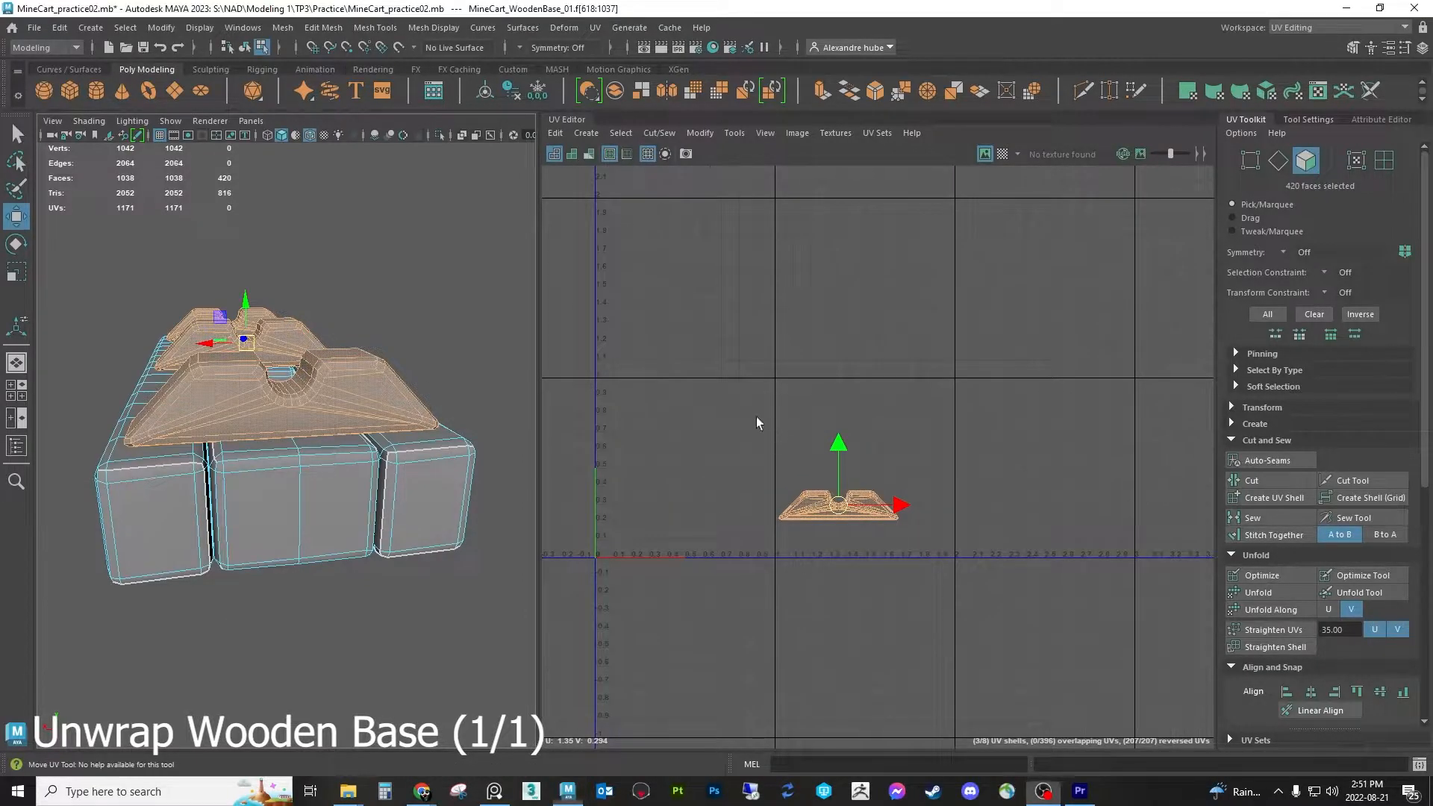
scroll(724, 386, up, 4)
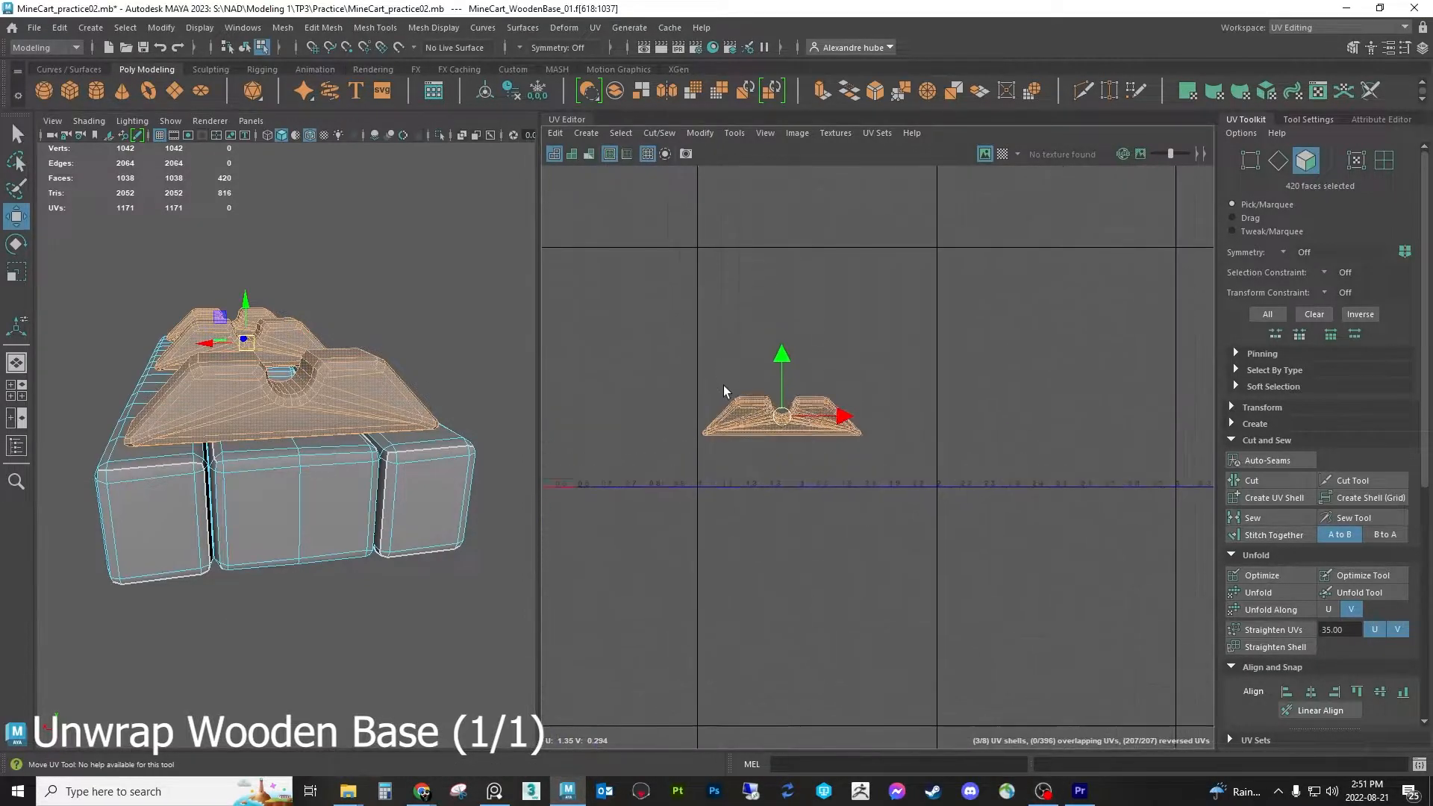
scroll(828, 431, up, 3)
click(827, 448)
drag(826, 447, 835, 595)
click(827, 447)
drag(827, 448, 827, 295)
click(823, 452)
click(680, 416)
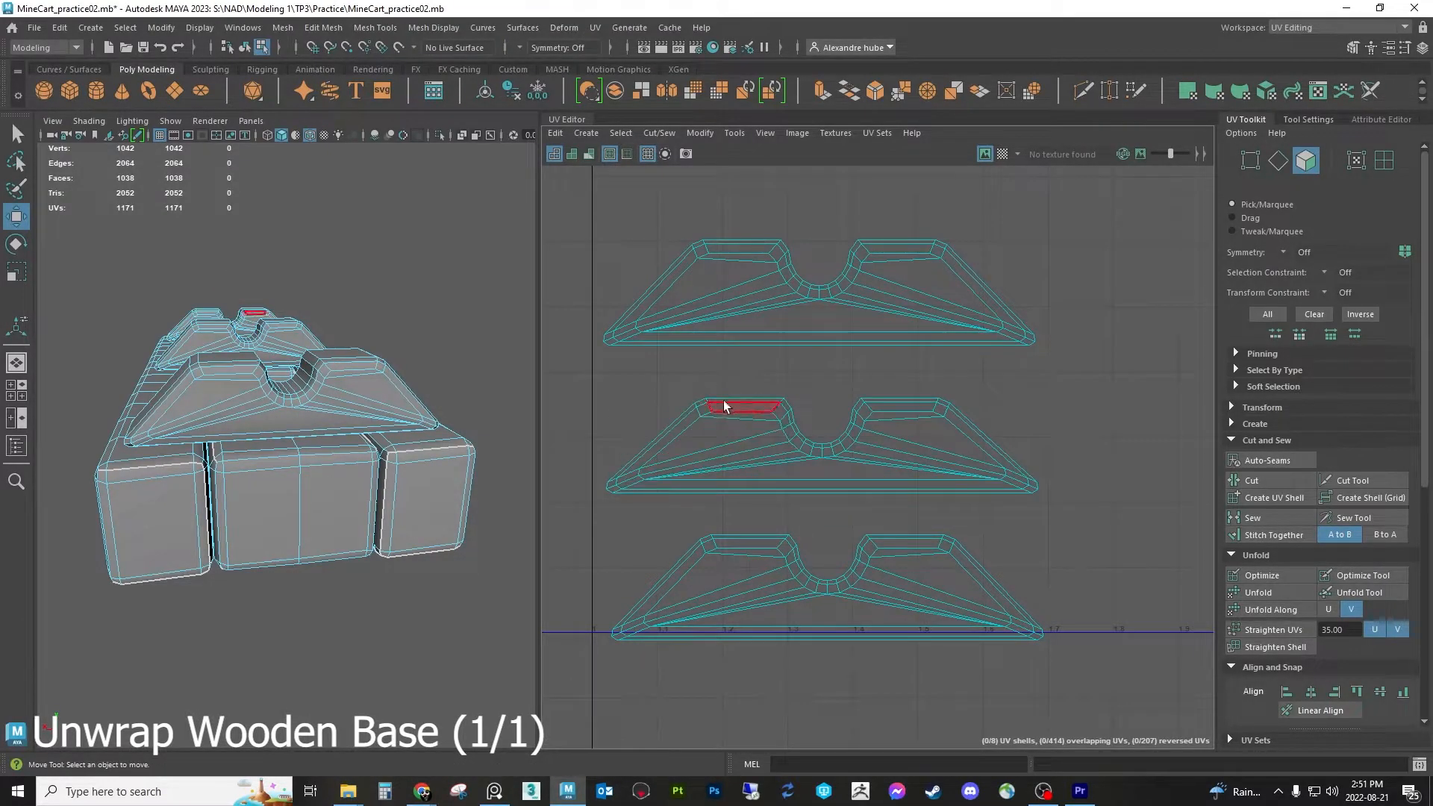
alt+drag(419, 489, 299, 513)
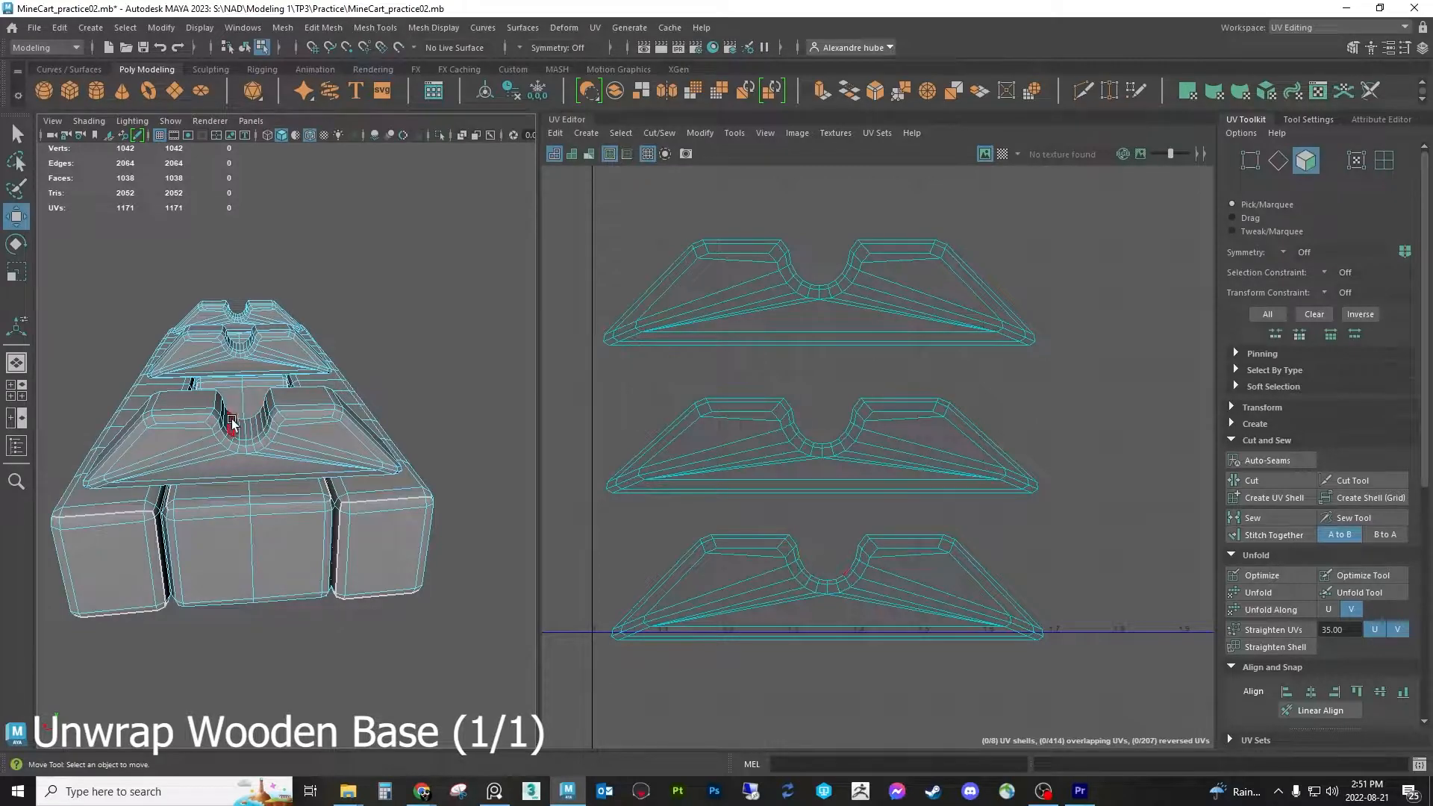
Cut the nearest notched support's UVs along its front and back profile edges and one lower end, keeping the long bottom edges attached
alt+drag(321, 459, 354, 492)
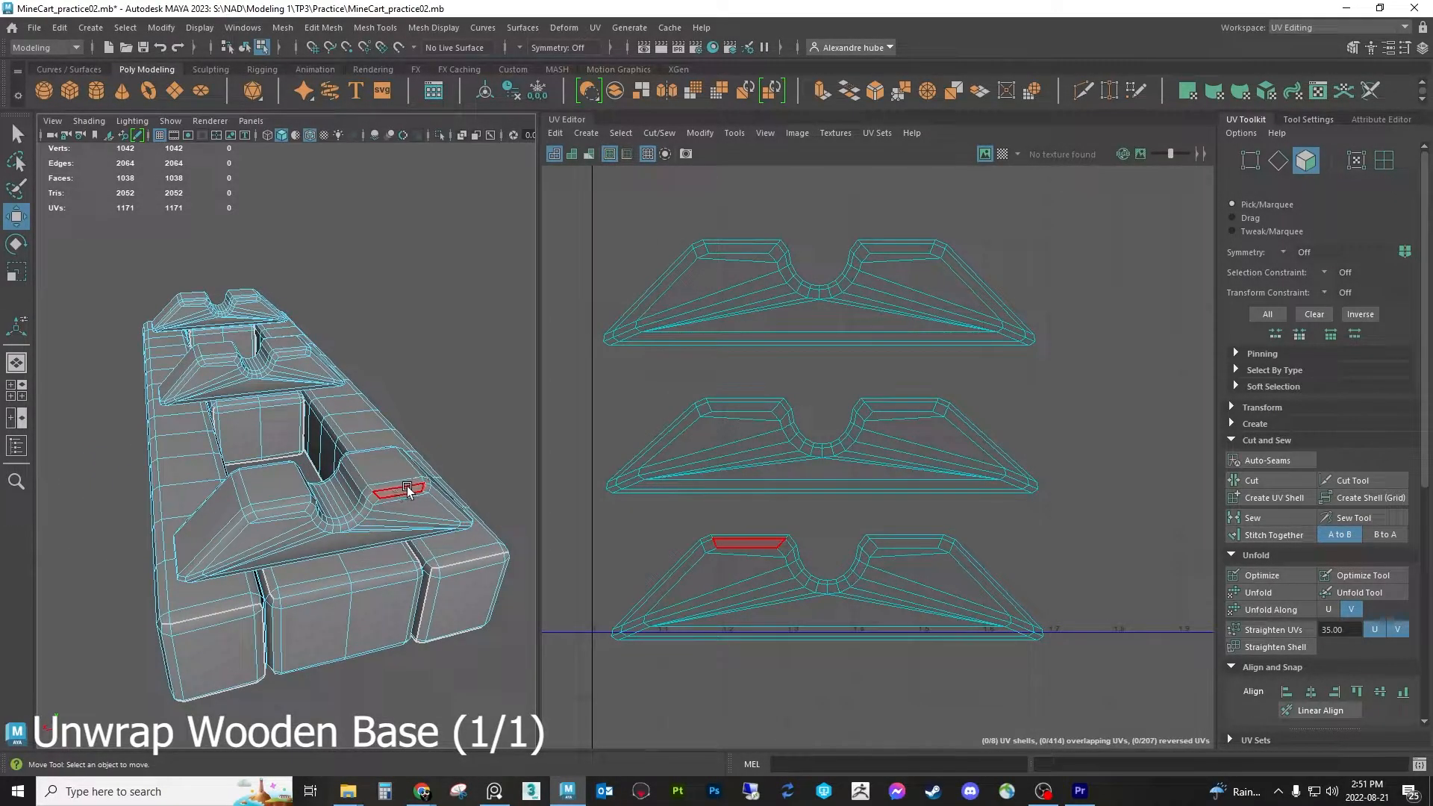
key(F10)
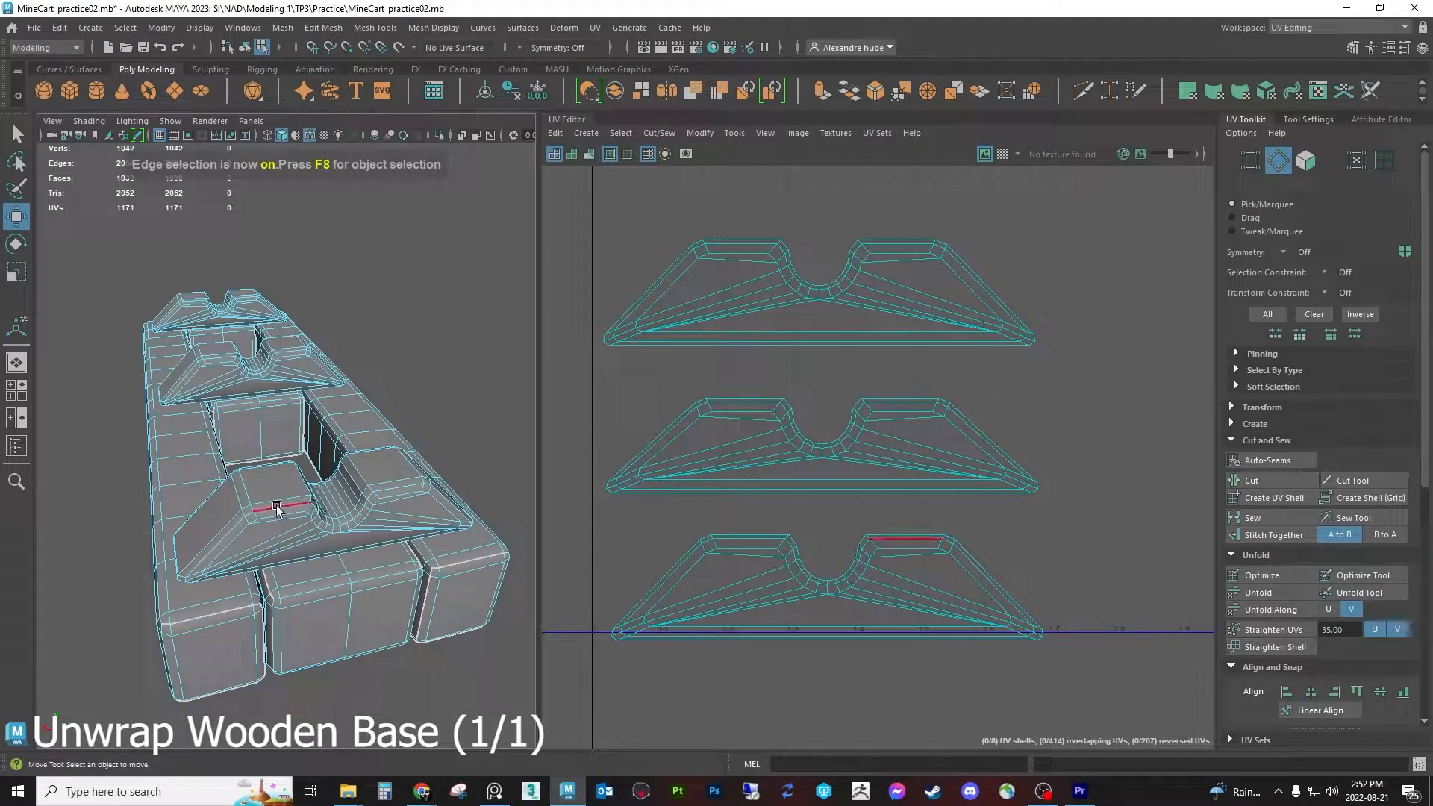
alt+drag(276, 509, 277, 483)
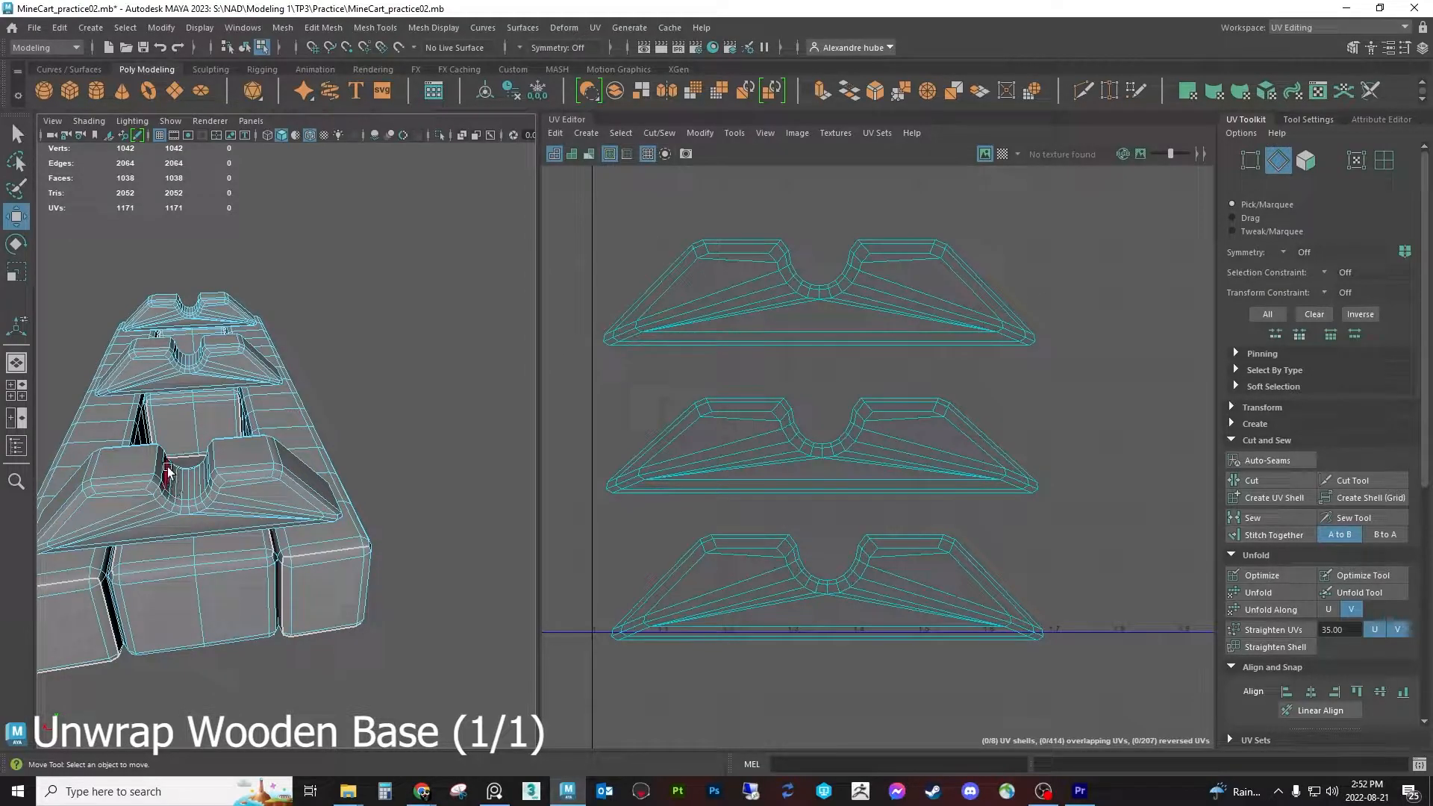
alt+drag(94, 501, 163, 445)
double_click(358, 472)
shift+double_click(65, 418)
alt+drag(66, 418, 277, 501)
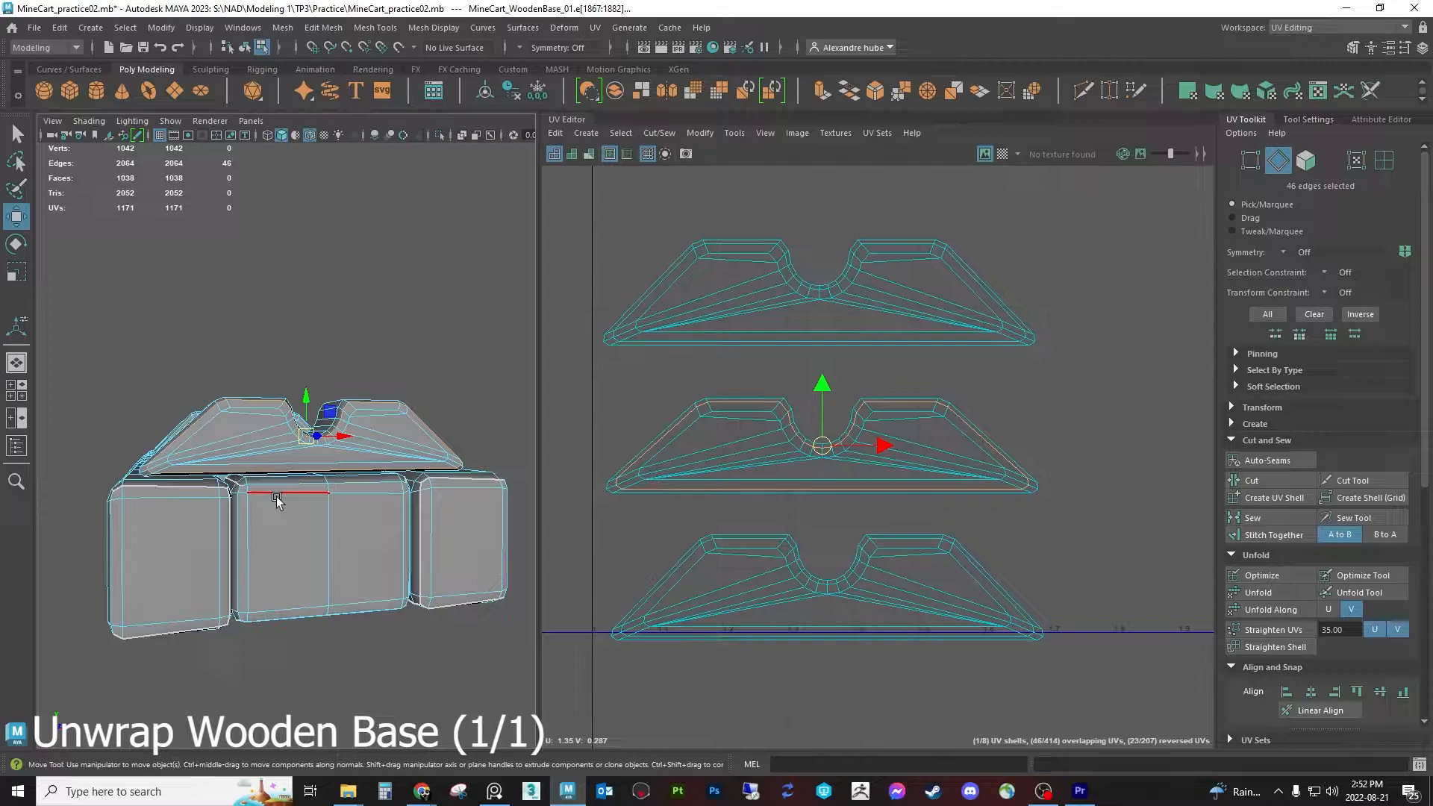
alt+drag(276, 500, 265, 489)
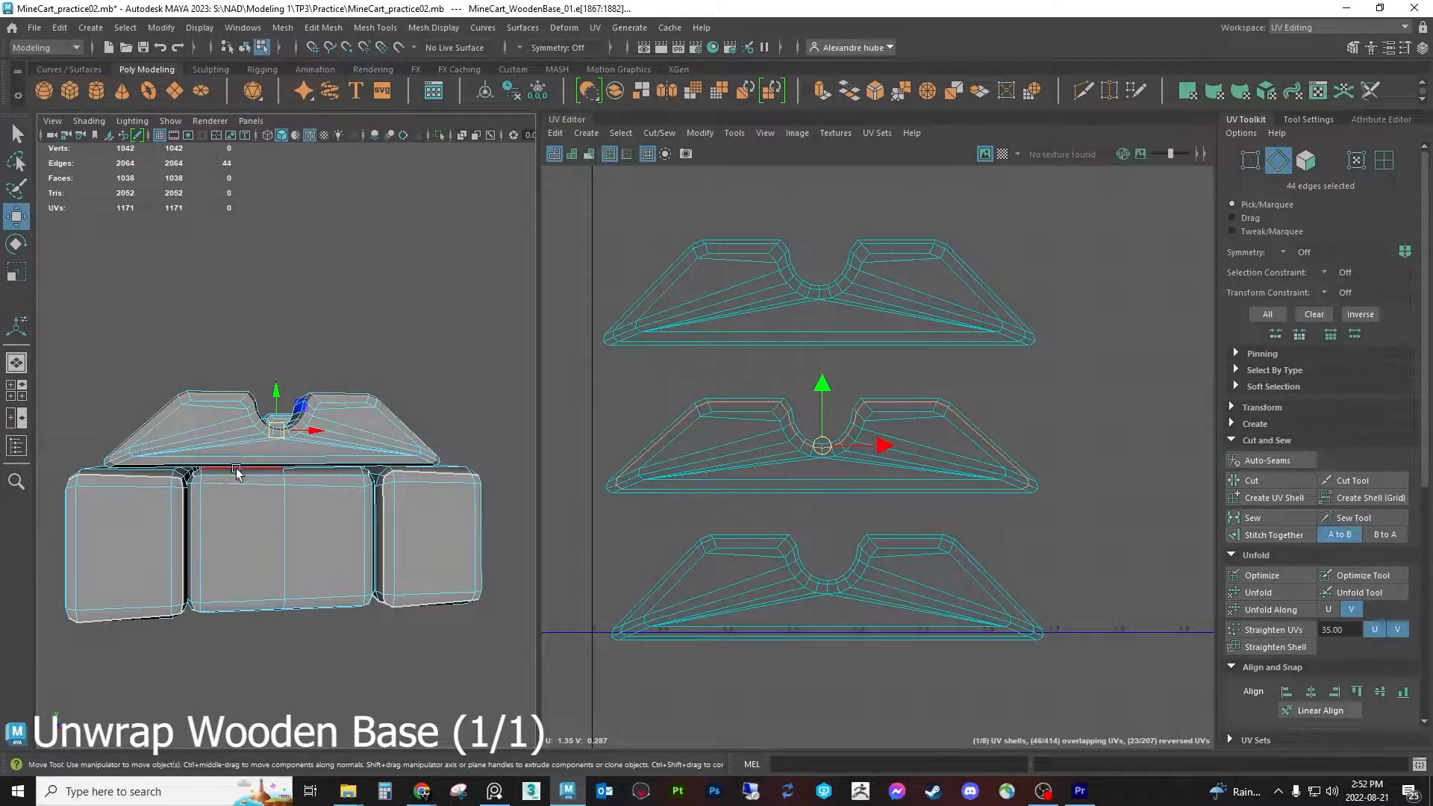
alt+drag(265, 477, 279, 489)
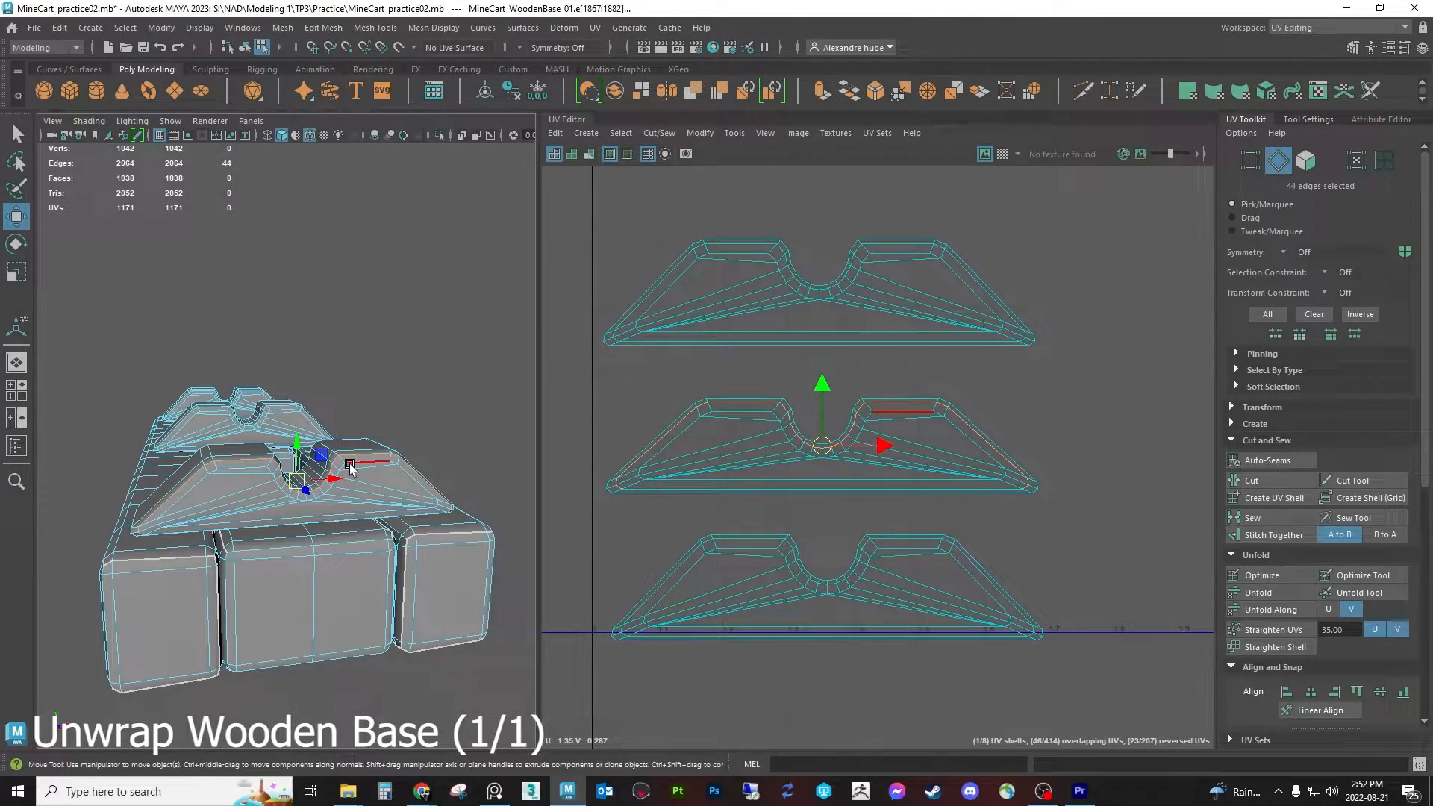
alt+drag(351, 468, 224, 477)
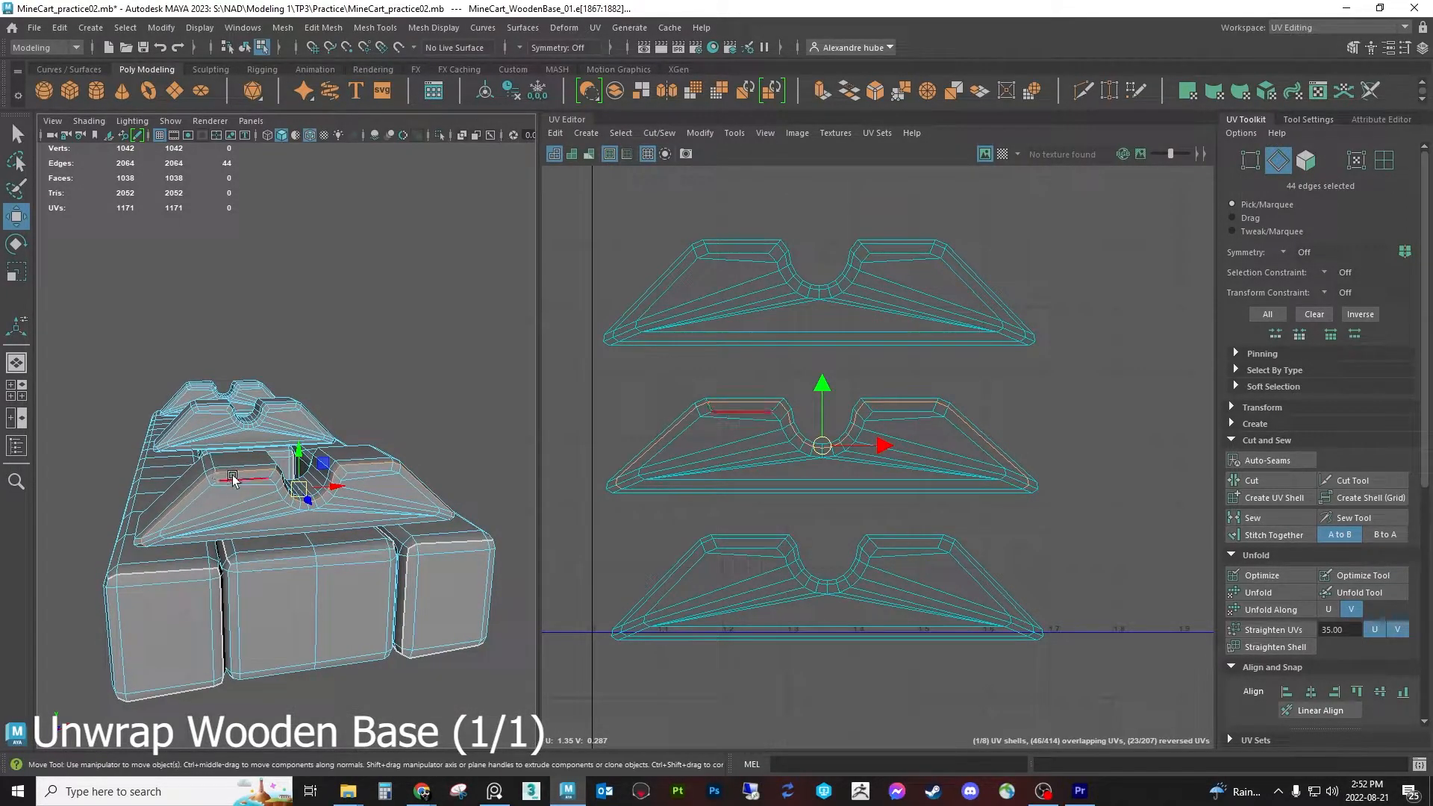
mouse_move(366, 542)
alt+mouse_down()
mouse_move(316, 542)
mouse_move(320, 523)
mouse_move(390, 544)
mouse_move(351, 534)
alt+mouse_up()
scroll(318, 491, up, 4)
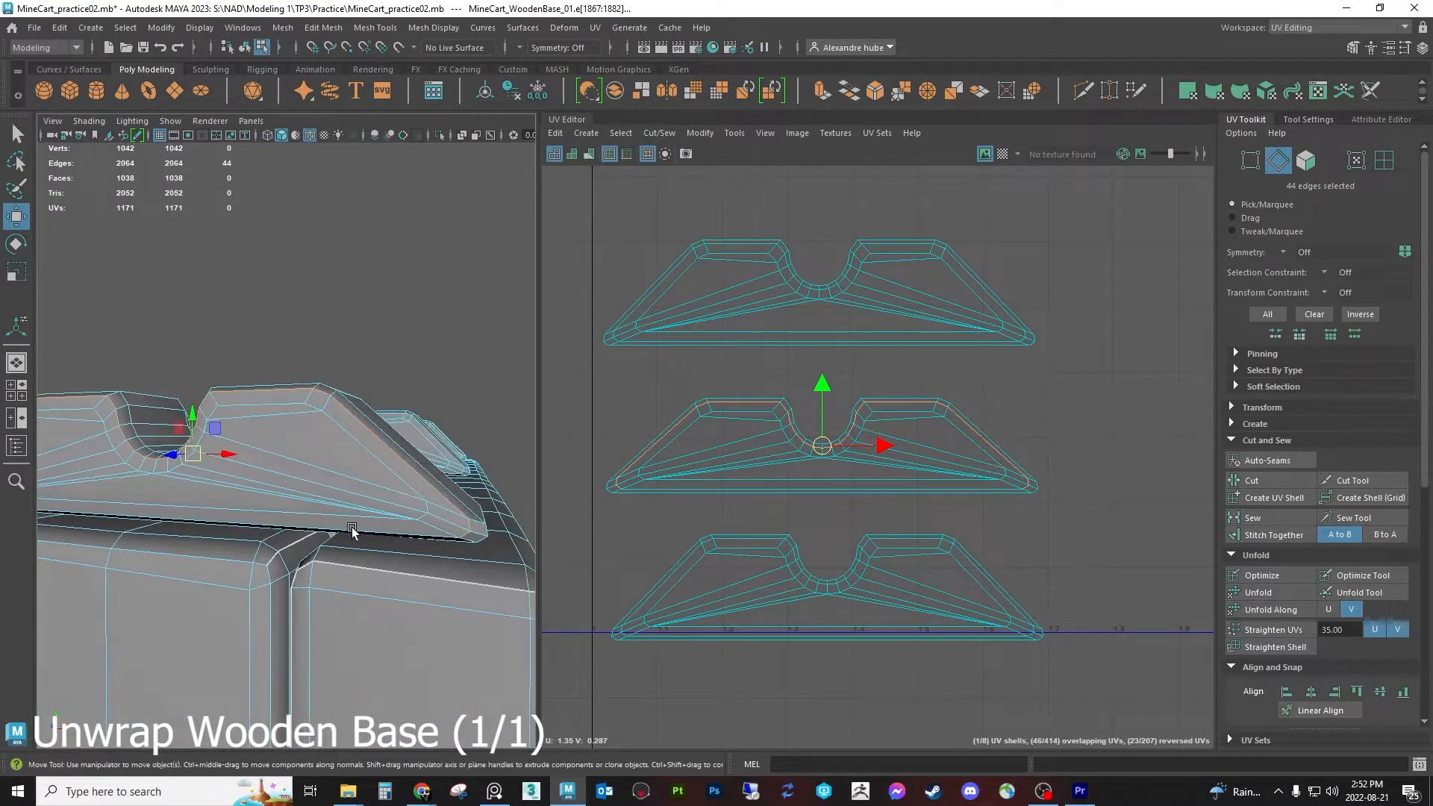
shift+double_click(469, 539)
alt+drag(438, 536, 407, 578)
ctrl+click(185, 538)
click(1266, 480)
Unfold the newly cut notched support shell and stand it upright to the right of the other two support shells
click(1306, 159)
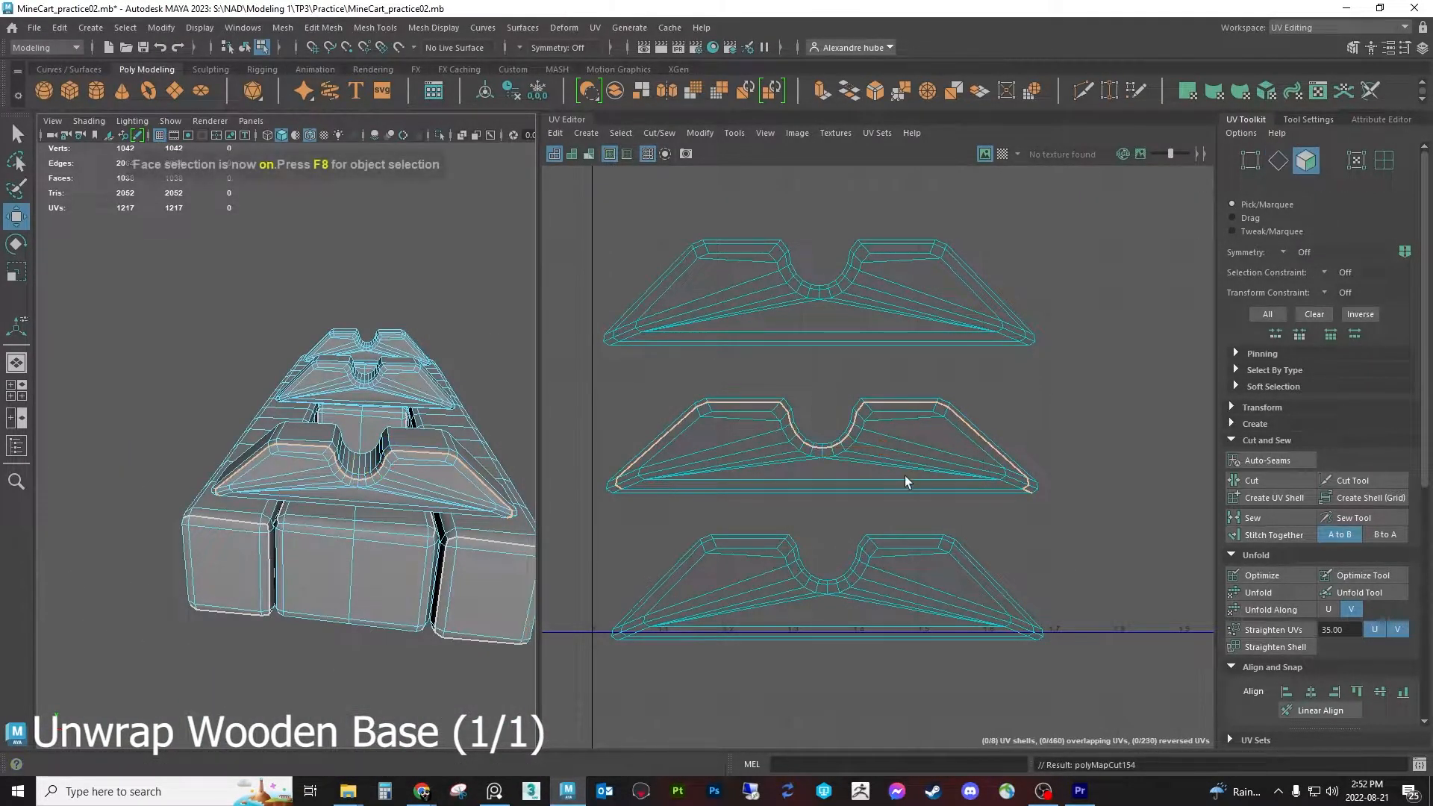
double_click(905, 481)
click(1258, 592)
scroll(821, 457, down, 2)
scroll(822, 457, down, 1)
drag(824, 455, 1111, 430)
key(e)
drag(1154, 388, 1078, 404)
key(w)
alt+middle_drag(1078, 405, 1002, 468)
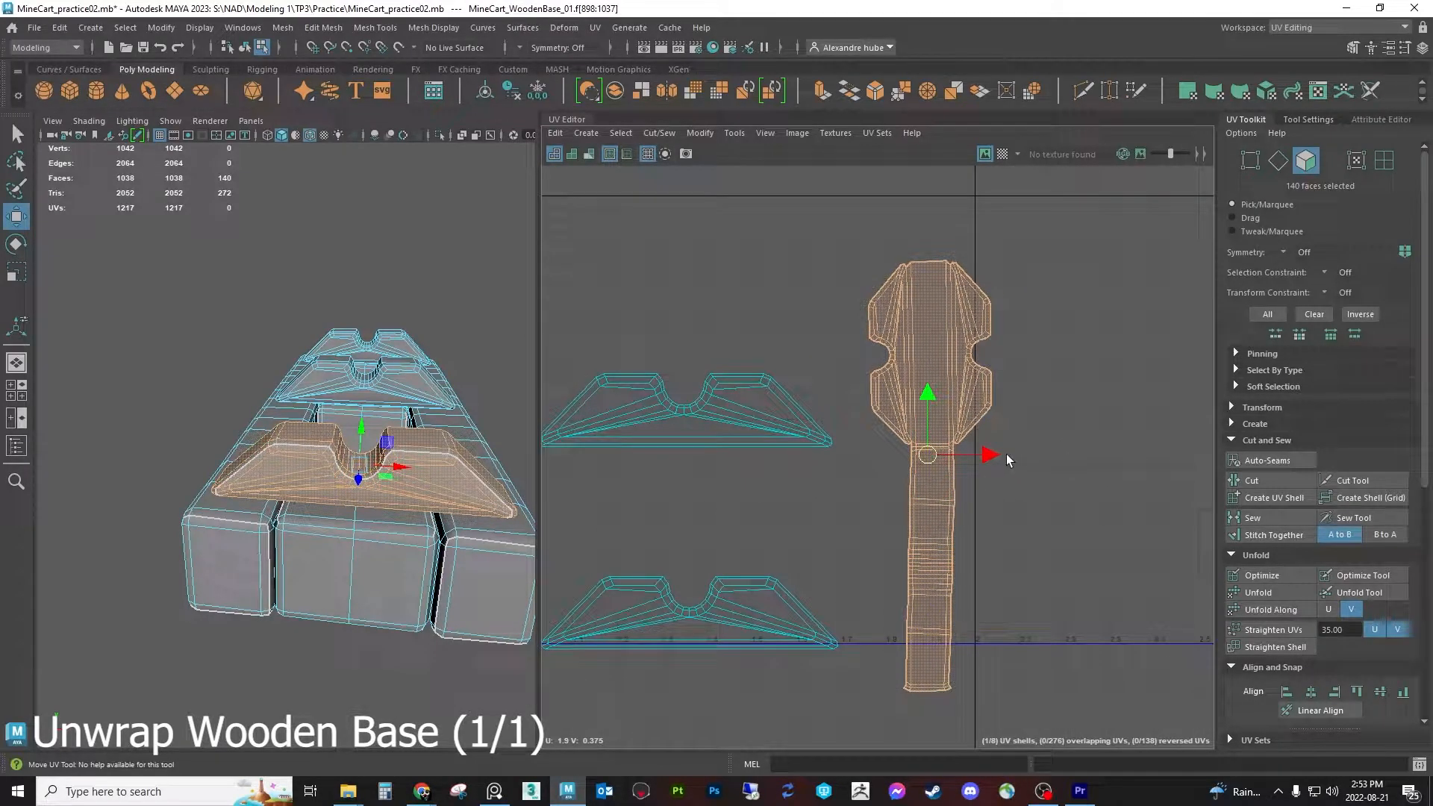
alt+right_drag(985, 455, 755, 592)
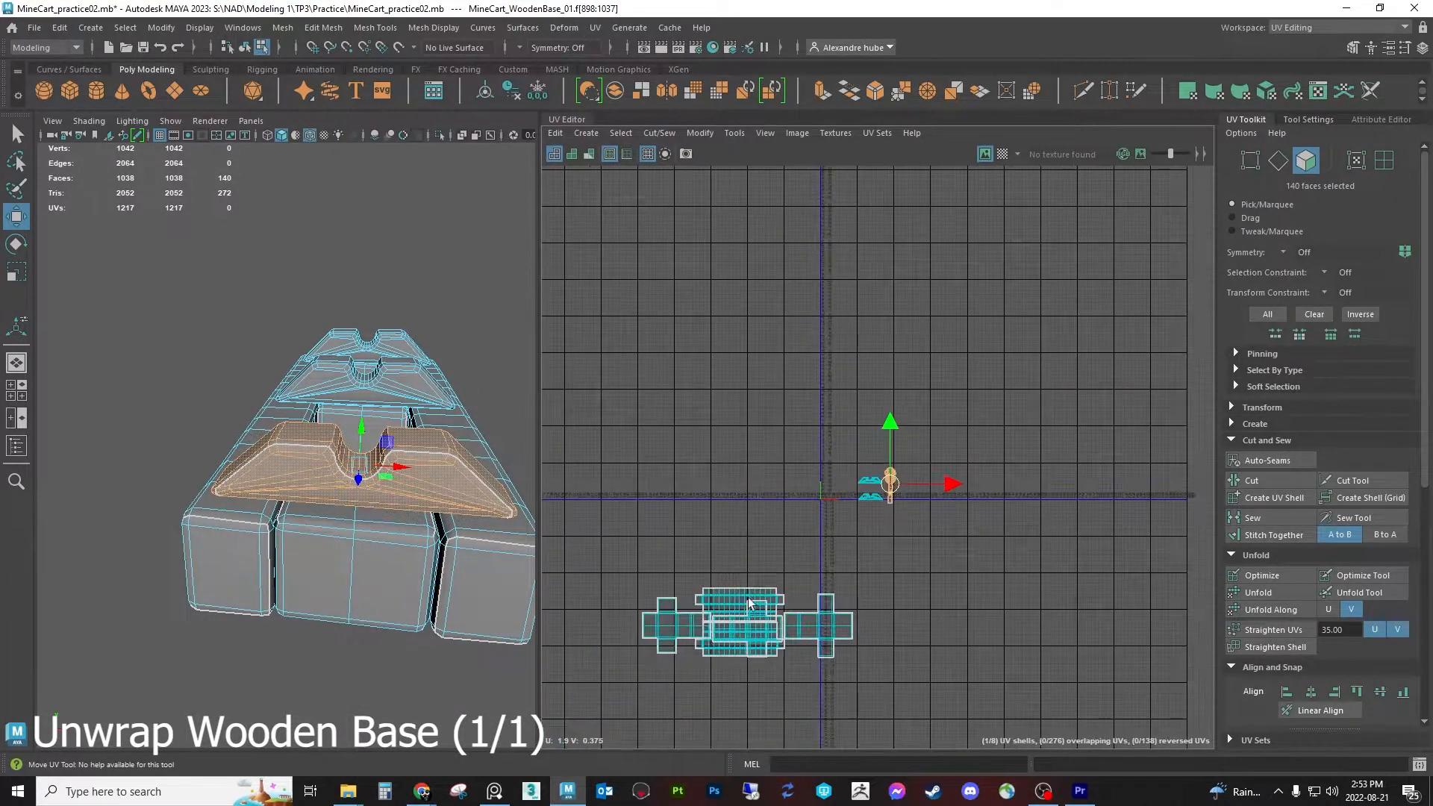
scroll(890, 489, up, 12)
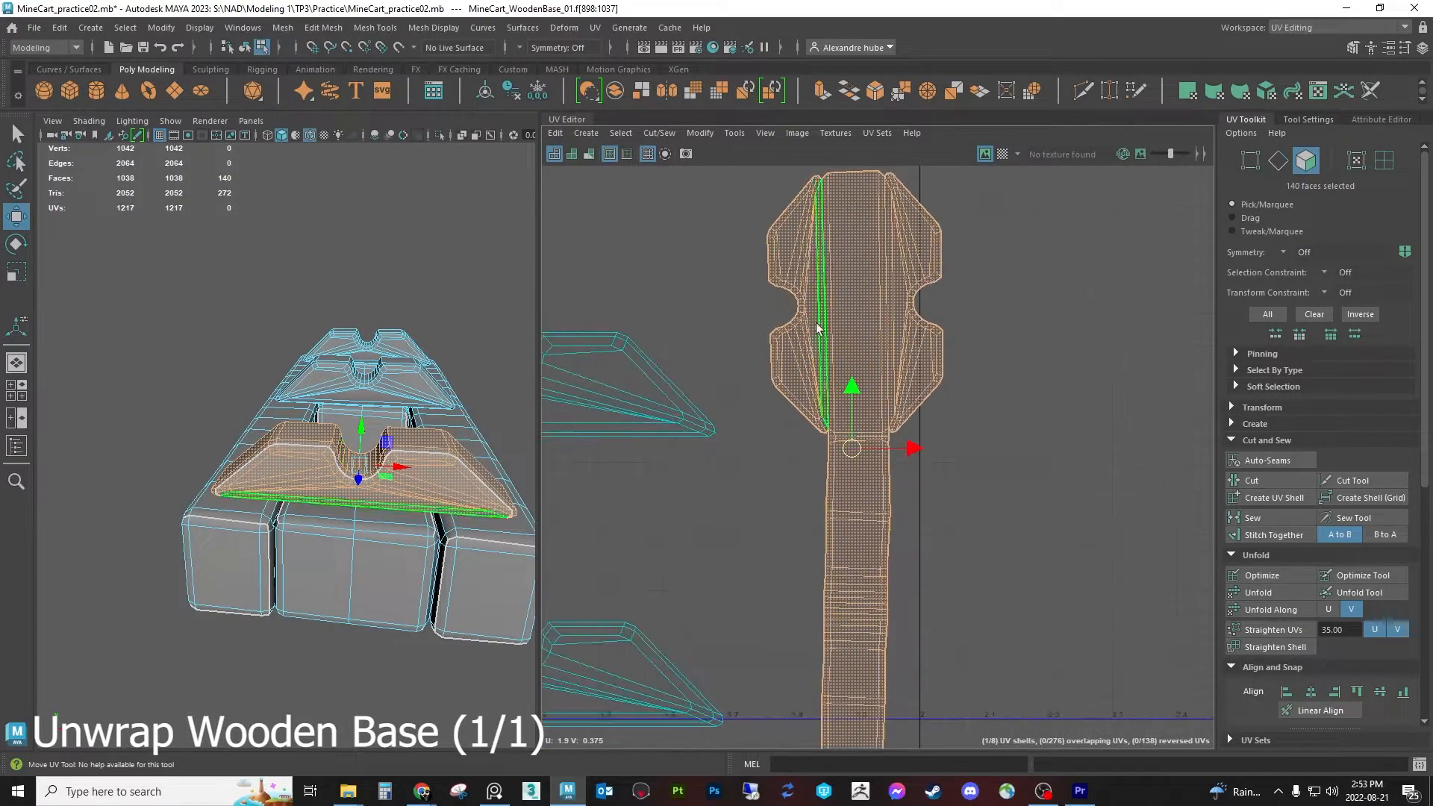
click(1278, 160)
double_click(883, 224)
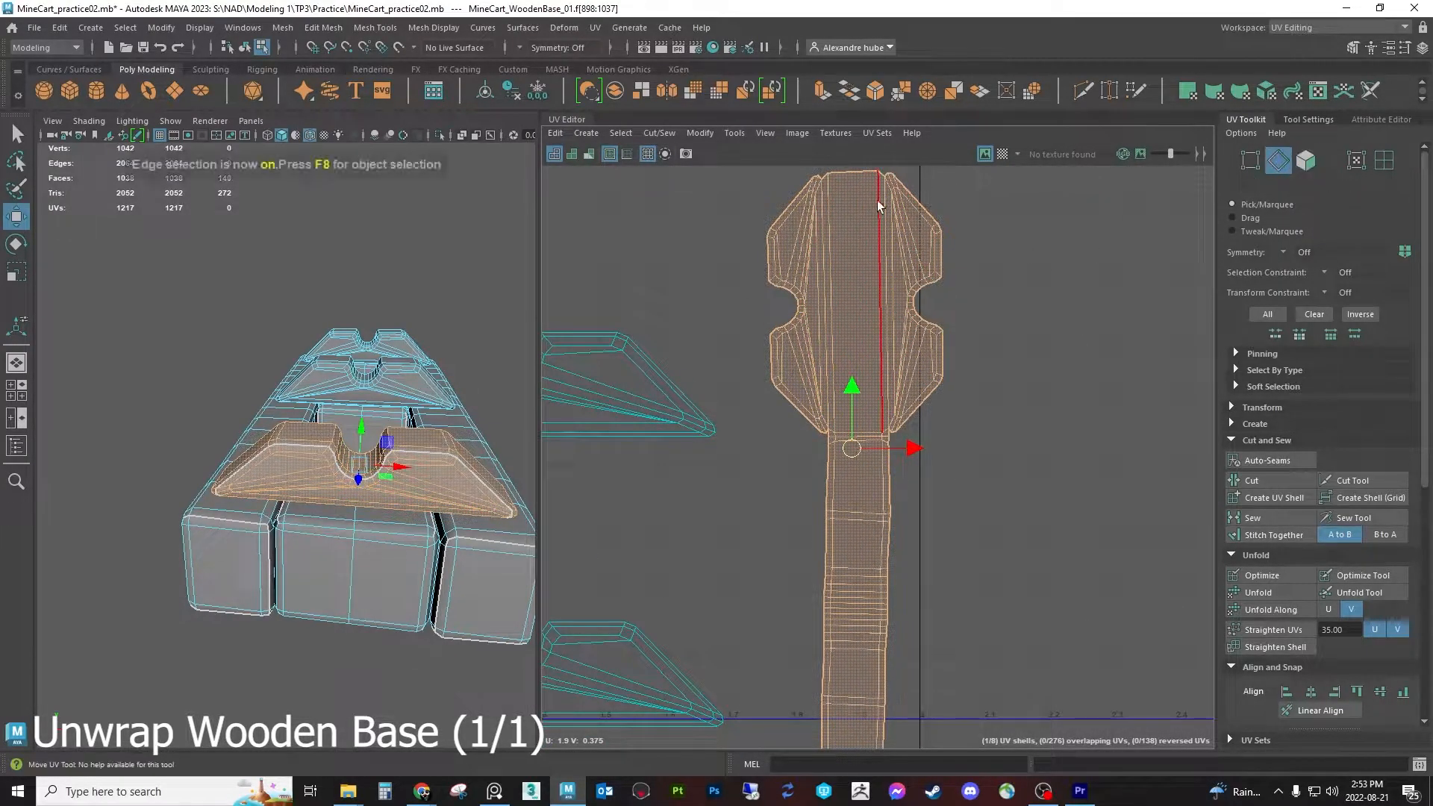
scroll(891, 248, up, 2)
alt+middle_drag(890, 249, 899, 265)
click(908, 247)
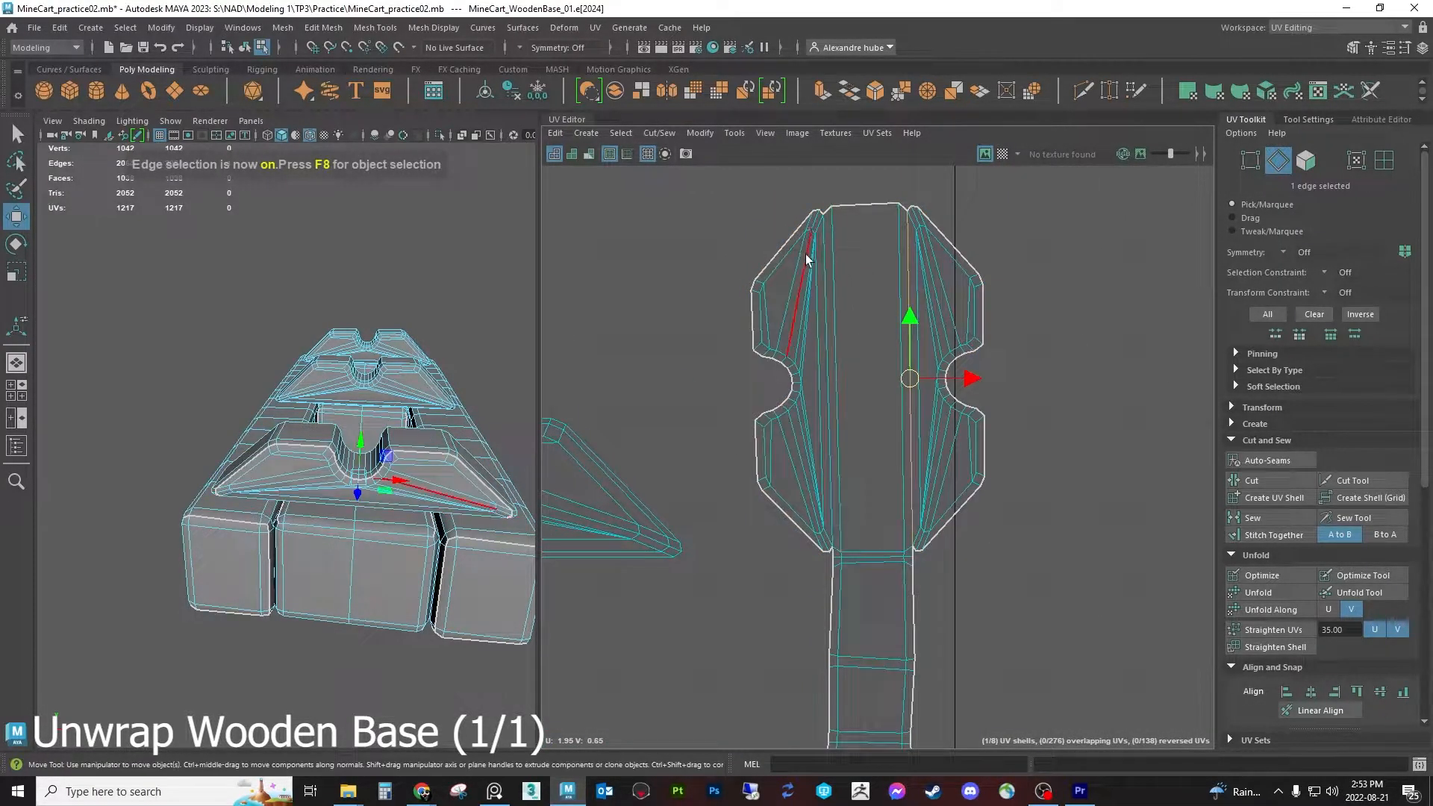
scroll(915, 328, down, 3)
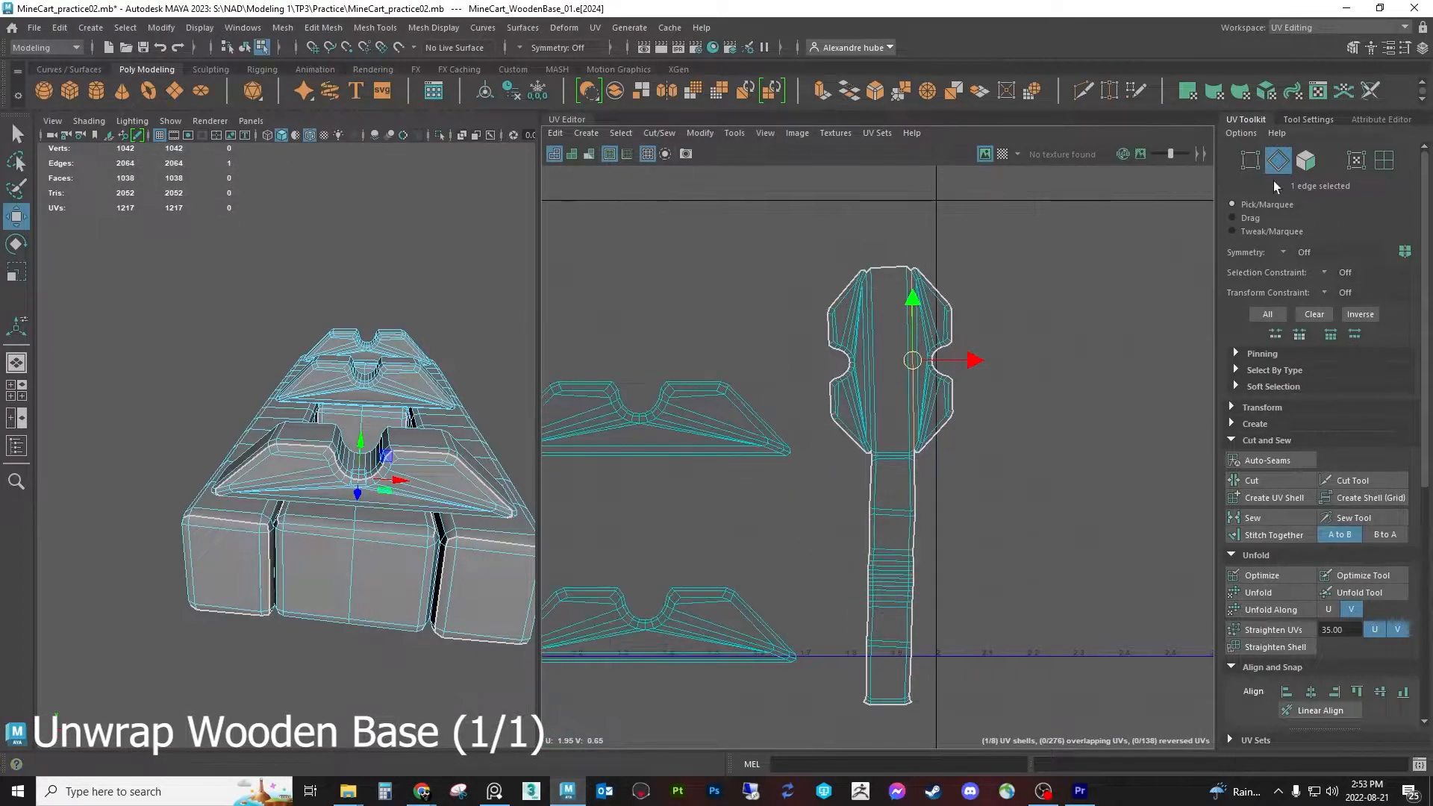
Try to straighten the UVs of the entire unfolded support shell along U and V
click(1305, 159)
drag(823, 688, 1042, 215)
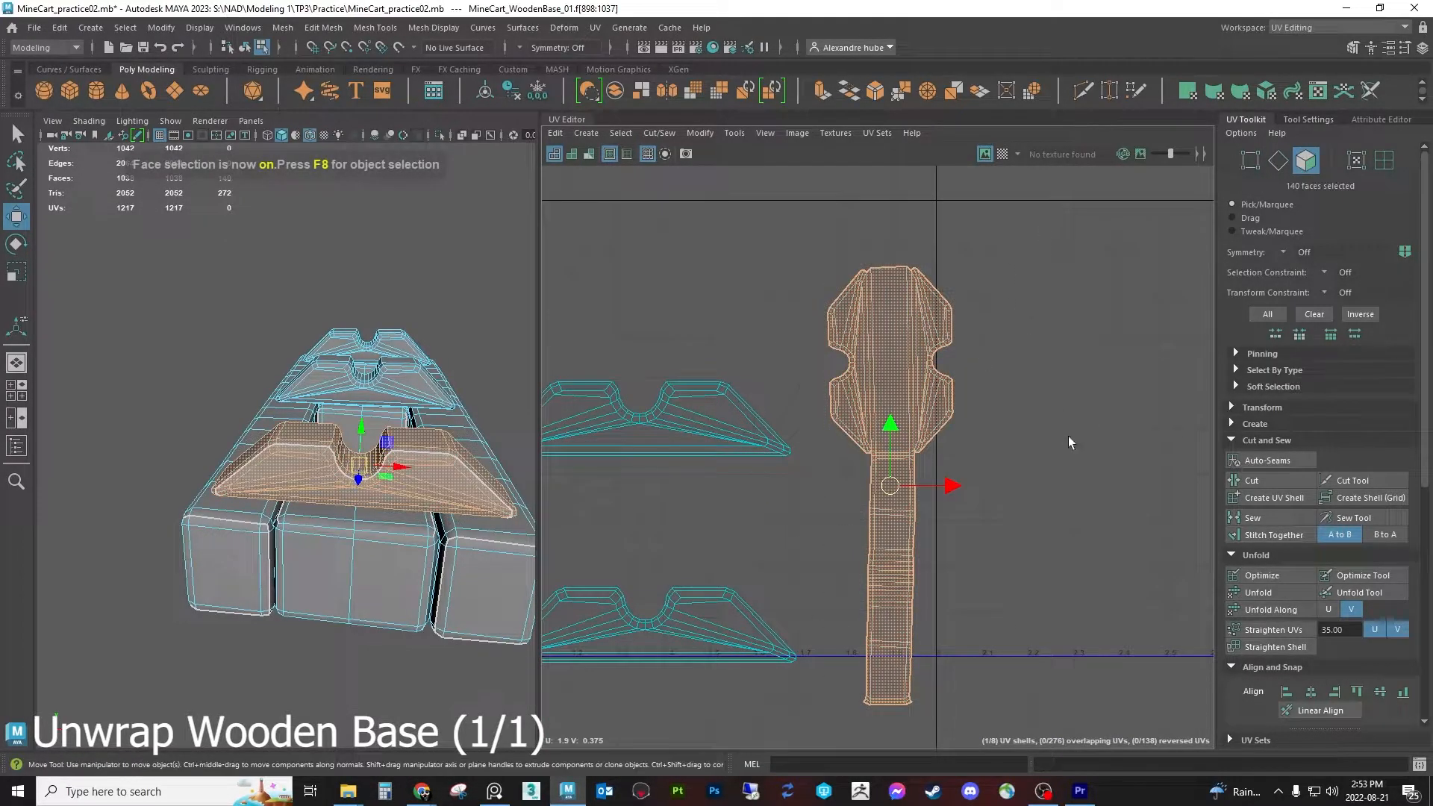
click(1273, 630)
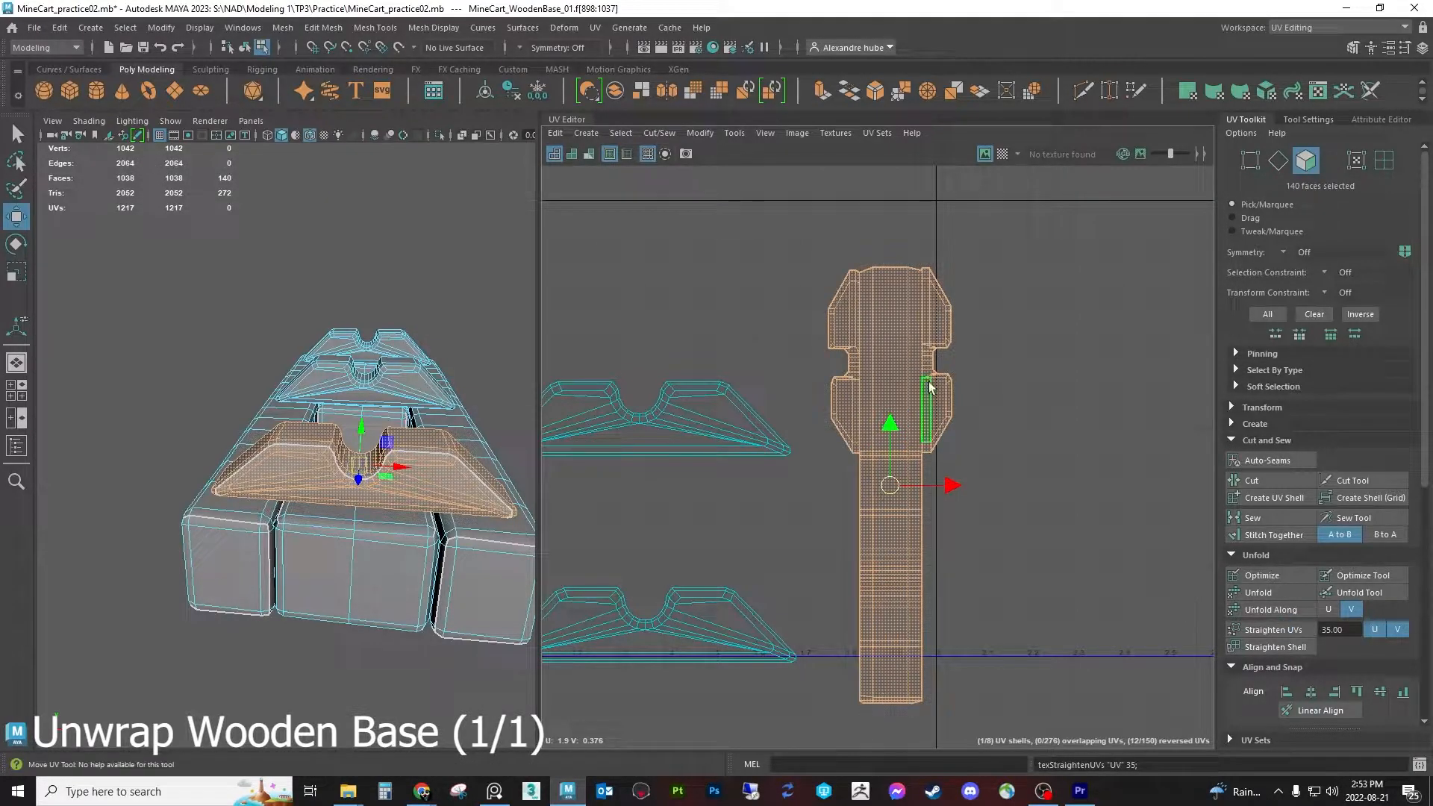
scroll(929, 387, up, 5)
click(782, 398)
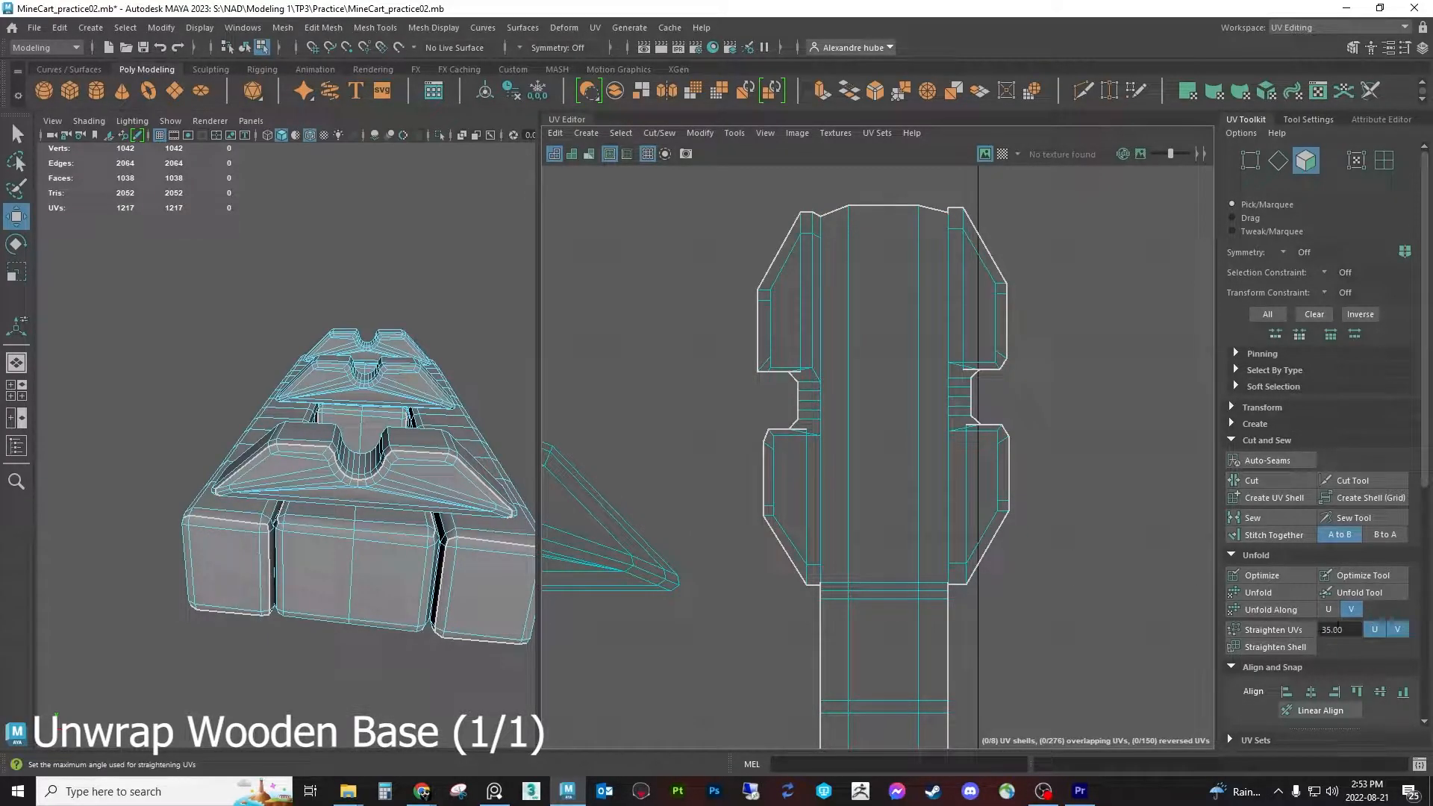
key(ctrl+z)
key(ctrl+z)
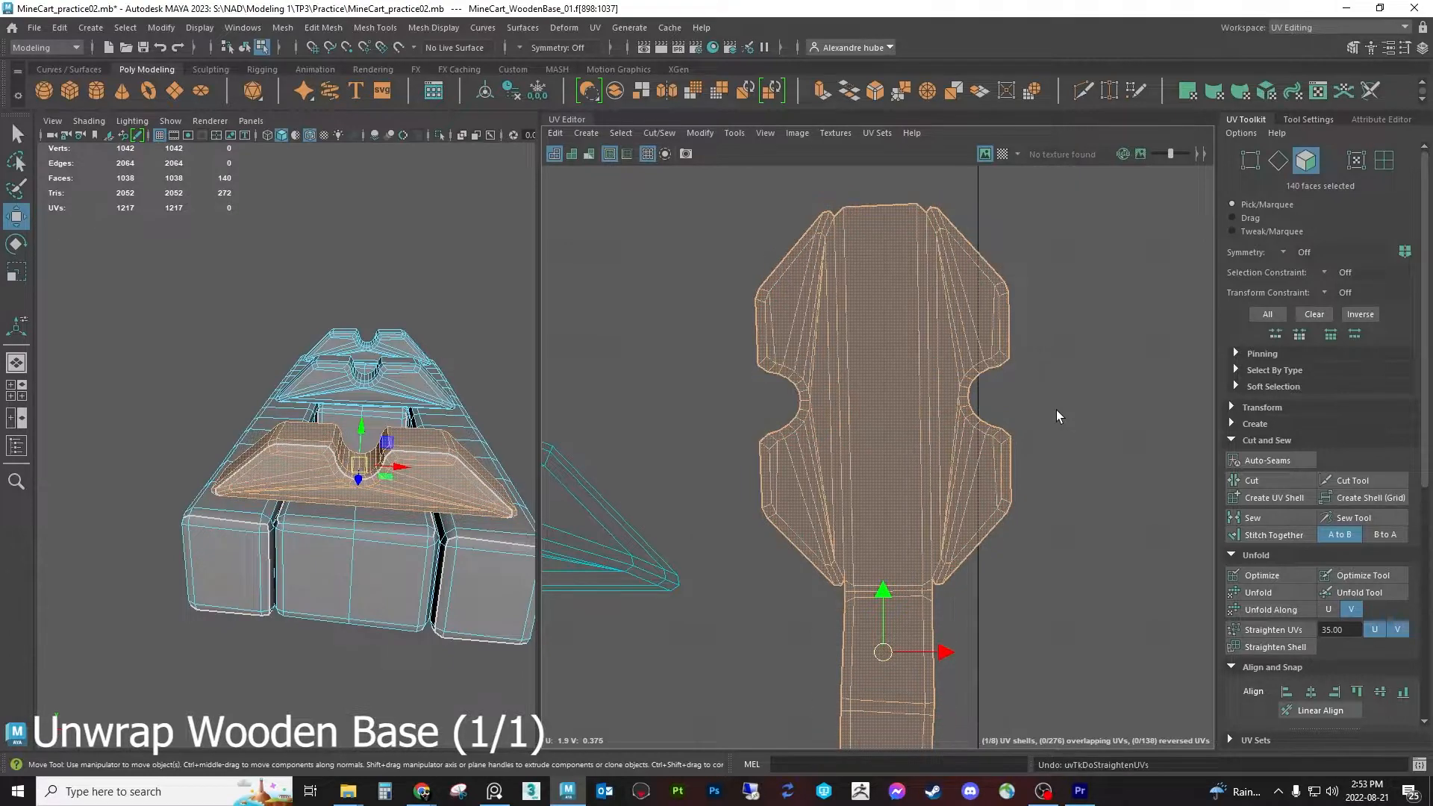
Cut the unfolded support shell along the two long edges joining the notched side faces to the central strip
click(1050, 408)
click(1279, 161)
shift+click(834, 270)
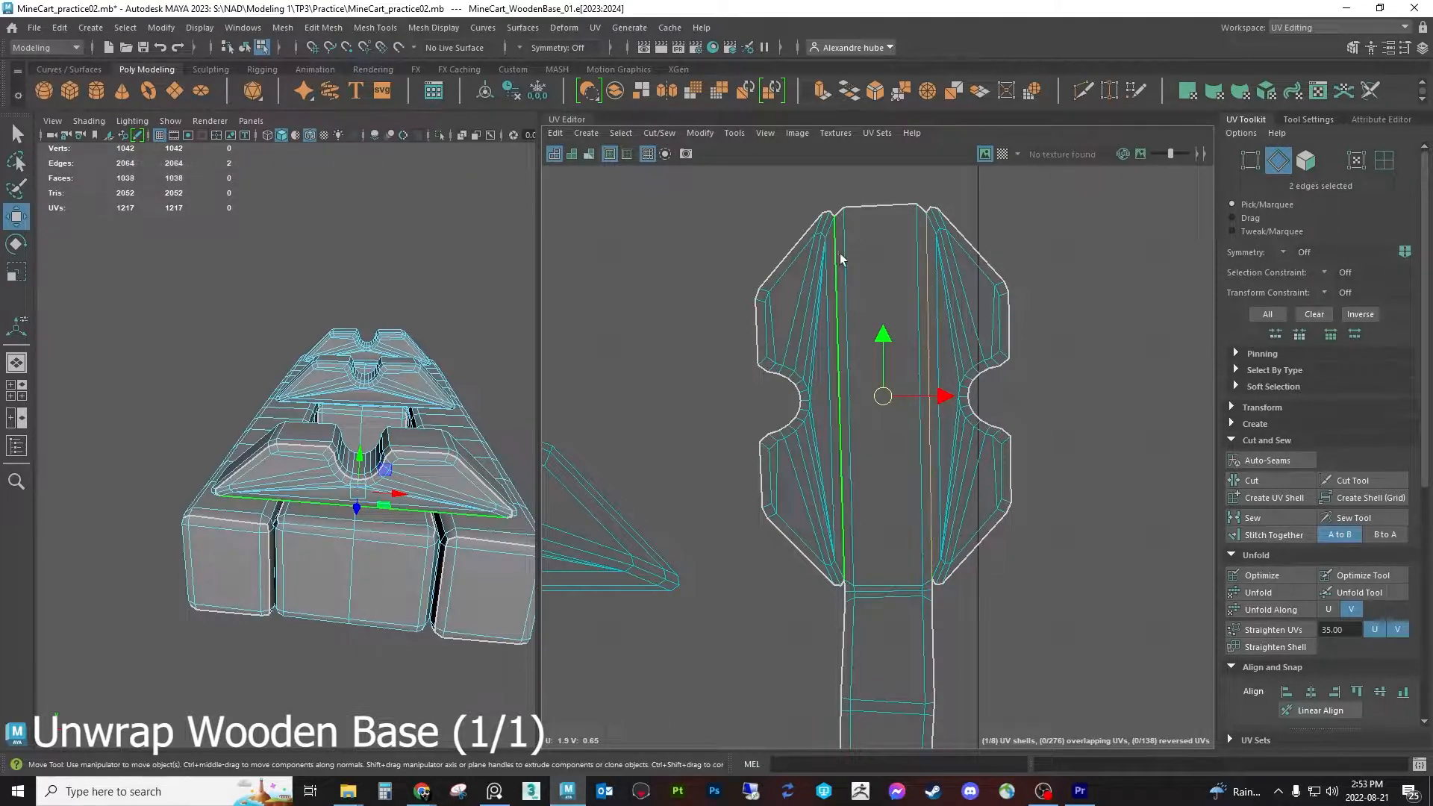
scroll(1305, 542, down, 3)
scroll(1301, 481, up, 3)
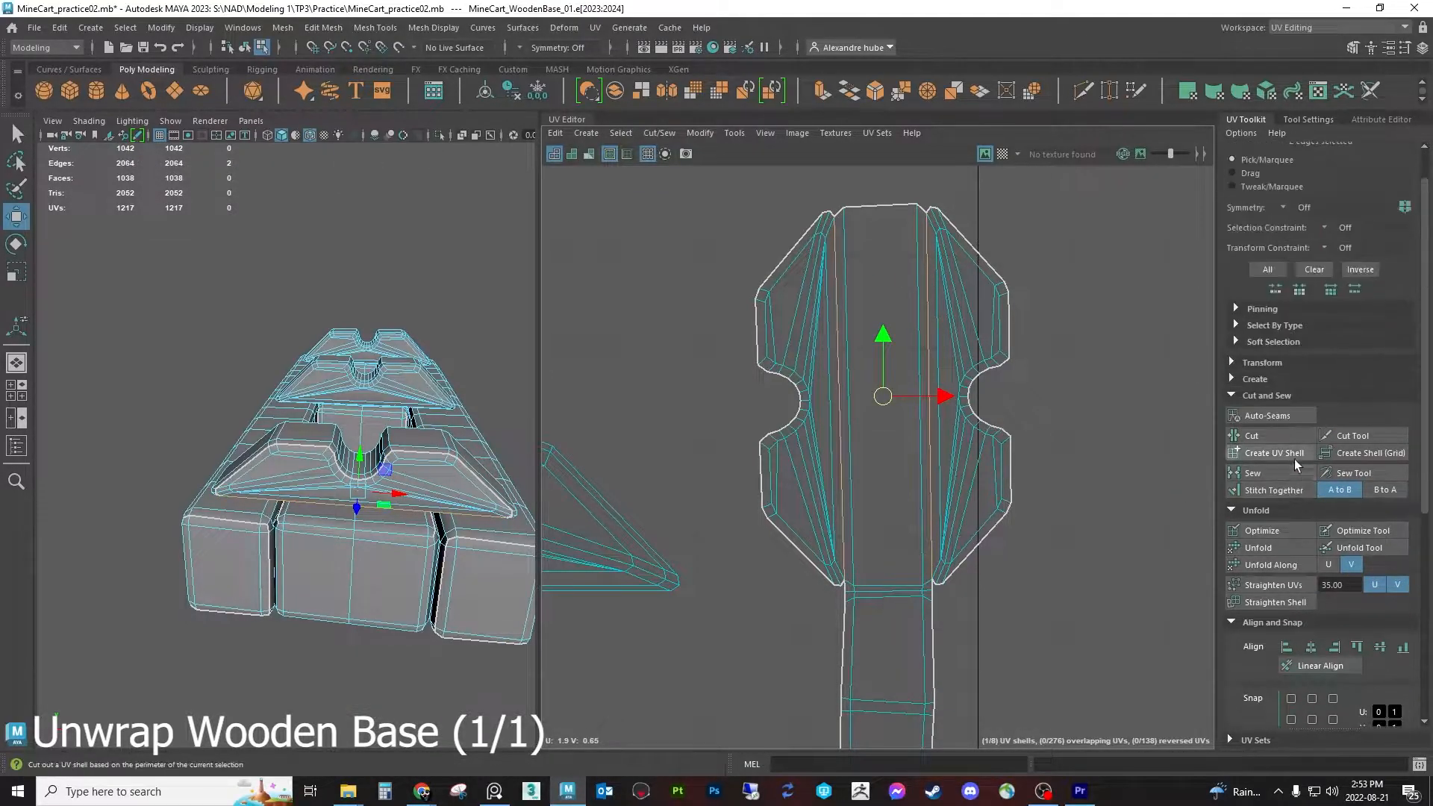
click(1265, 480)
Select both notched side shells and move them together to the right of the central strip
click(1307, 163)
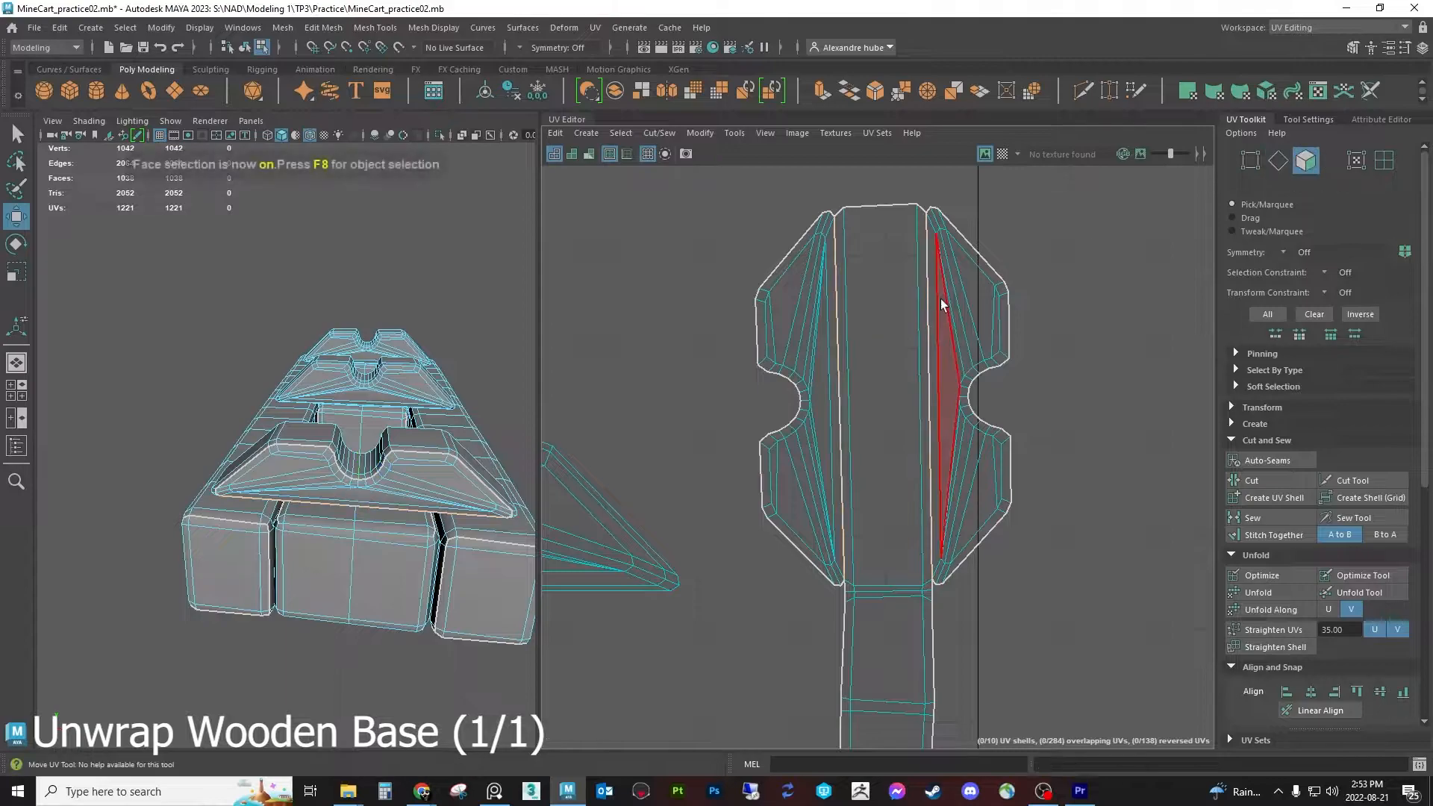
double_click(949, 336)
shift+double_click(811, 299)
drag(910, 396, 1264, 403)
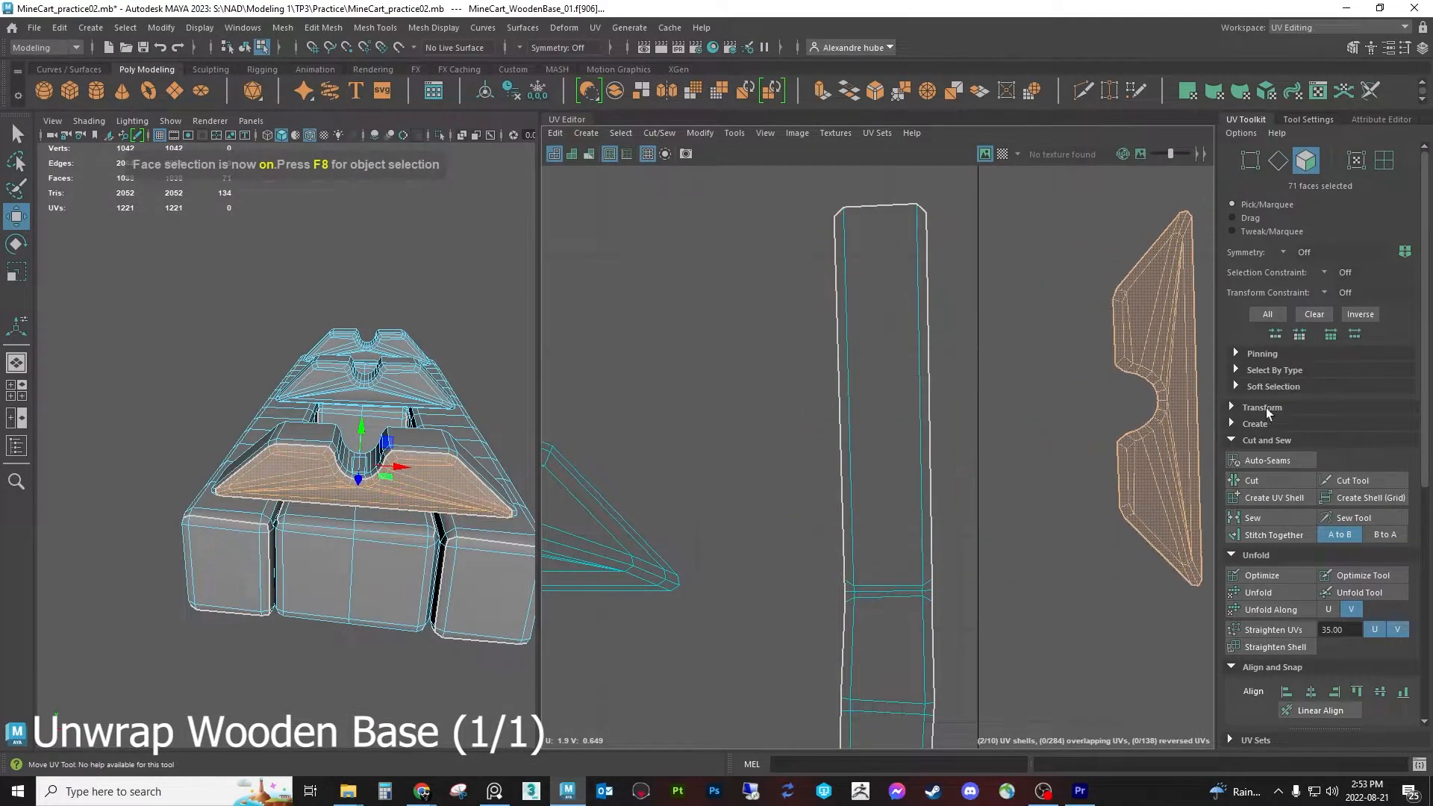
Straighten the UVs of the whole central strip shell along U and V with a maximum angle of 35
double_click(895, 403)
scroll(895, 463, down, 5)
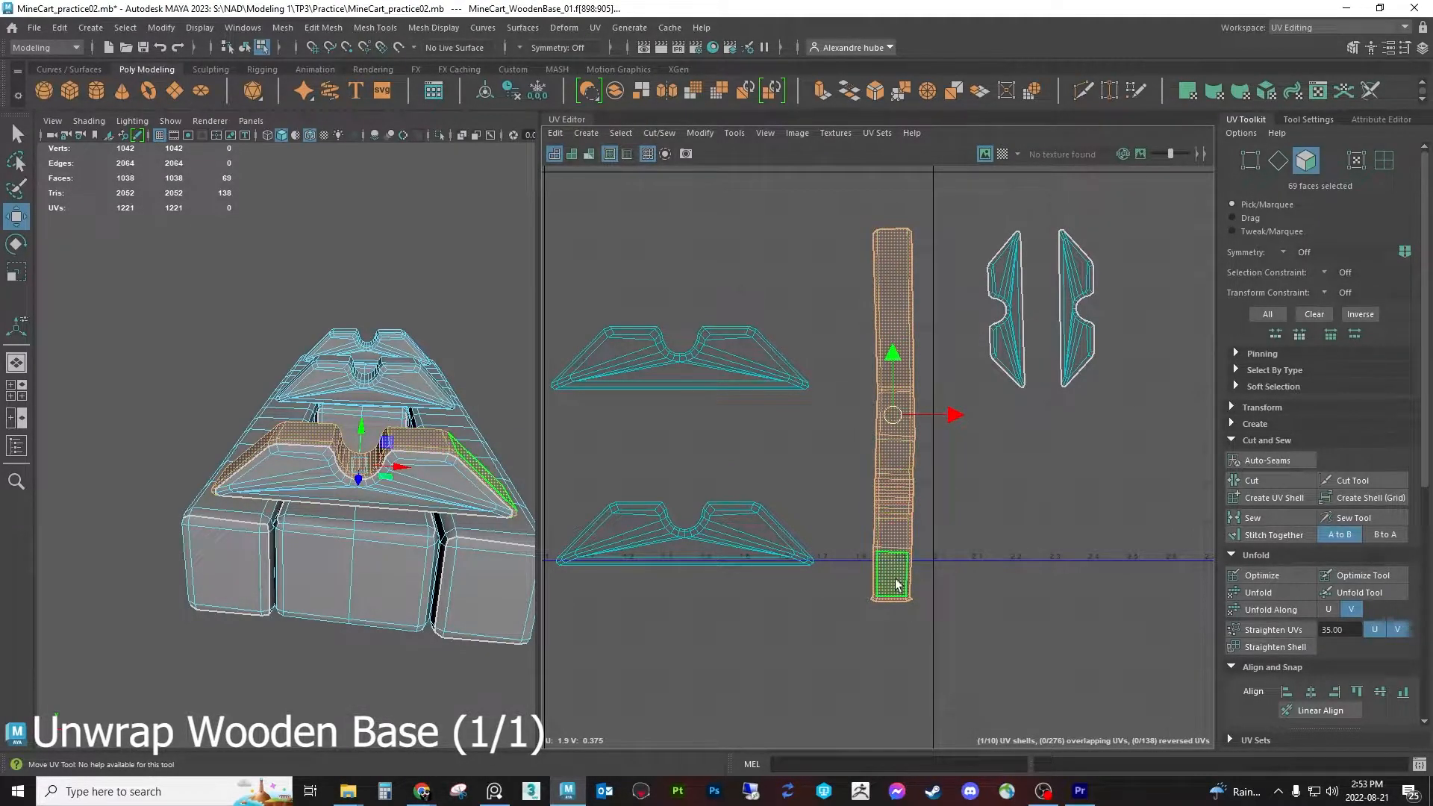
scroll(909, 571, up, 5)
scroll(954, 479, down, 3)
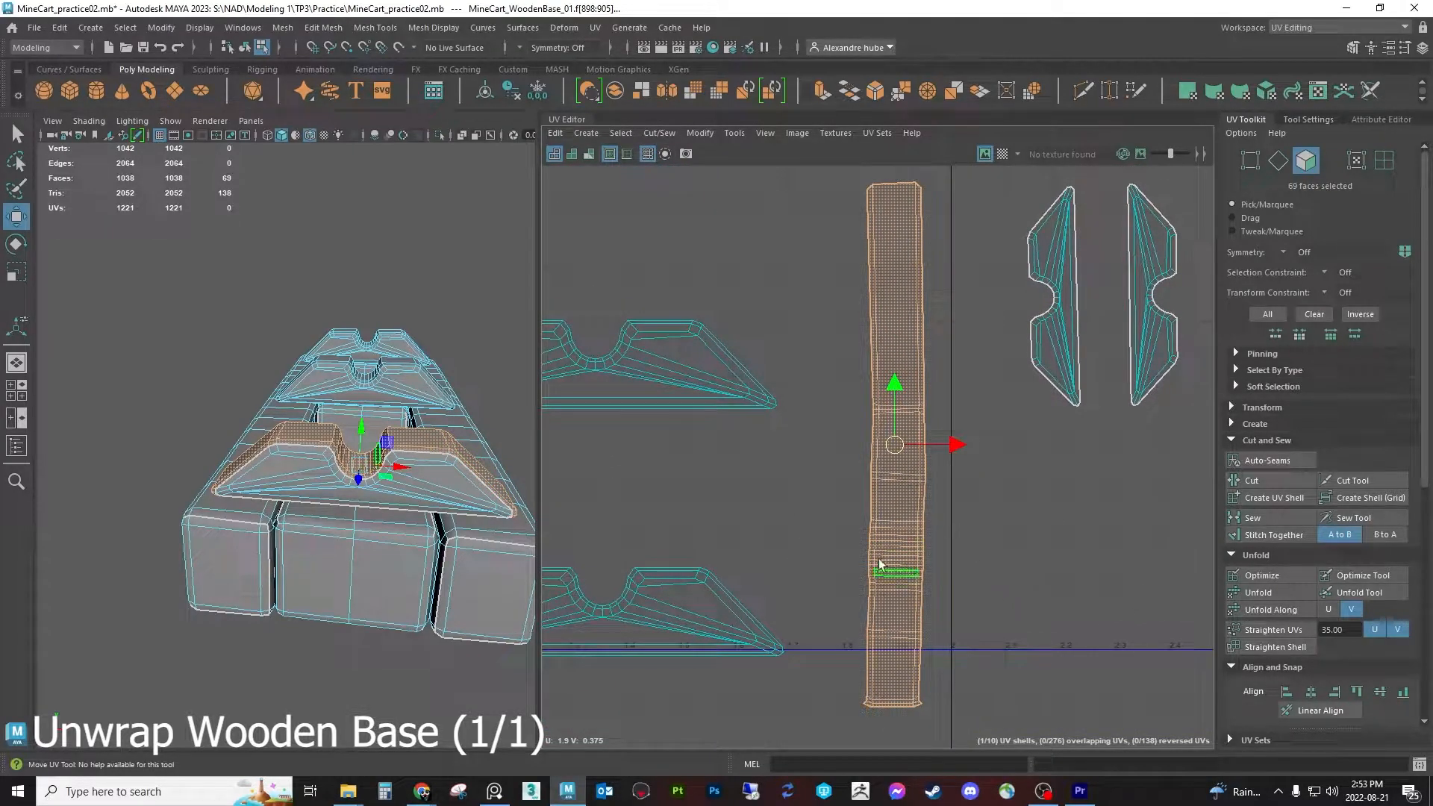
scroll(899, 497, down, 3)
scroll(900, 496, up, 3)
alt+middle_drag(930, 478, 929, 461)
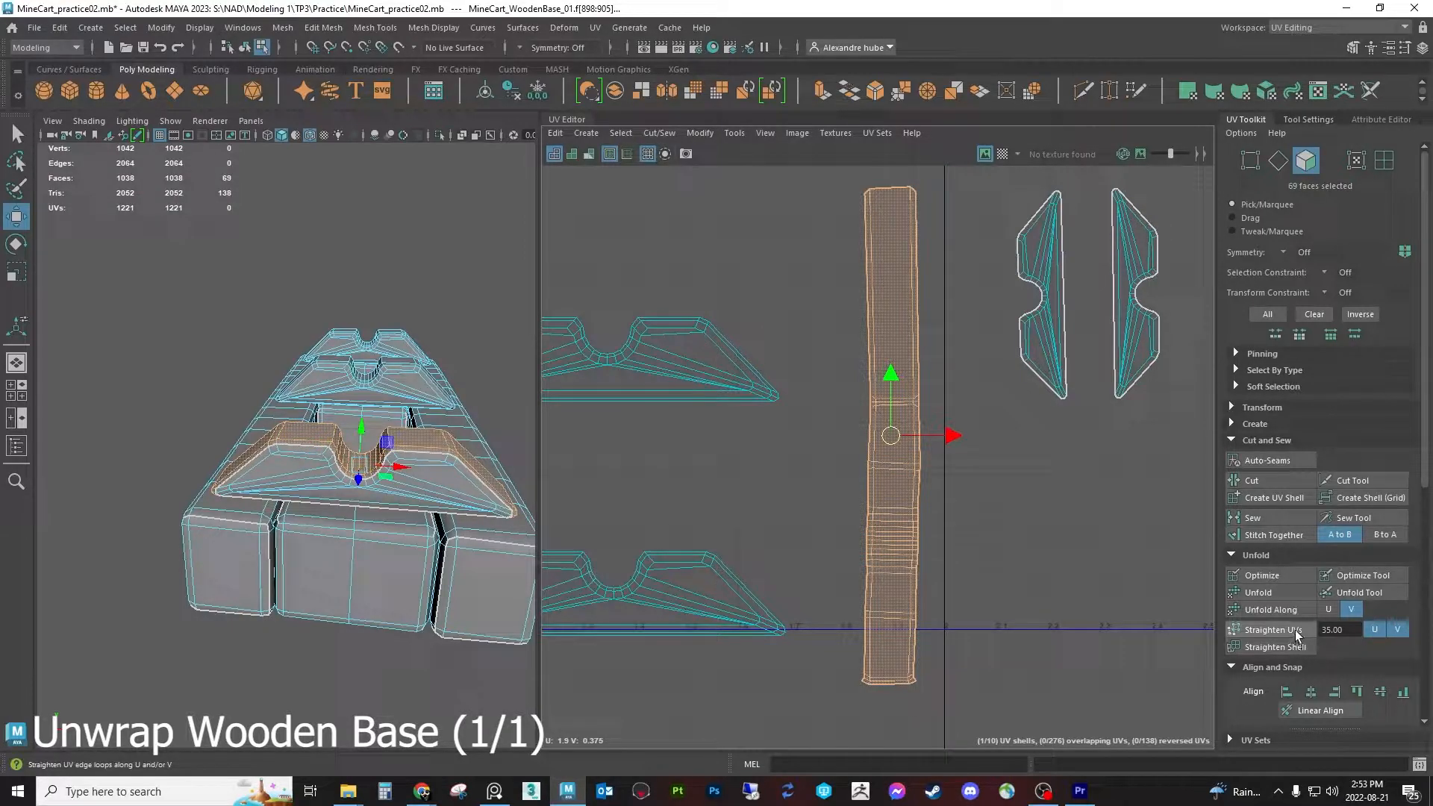
click(1273, 631)
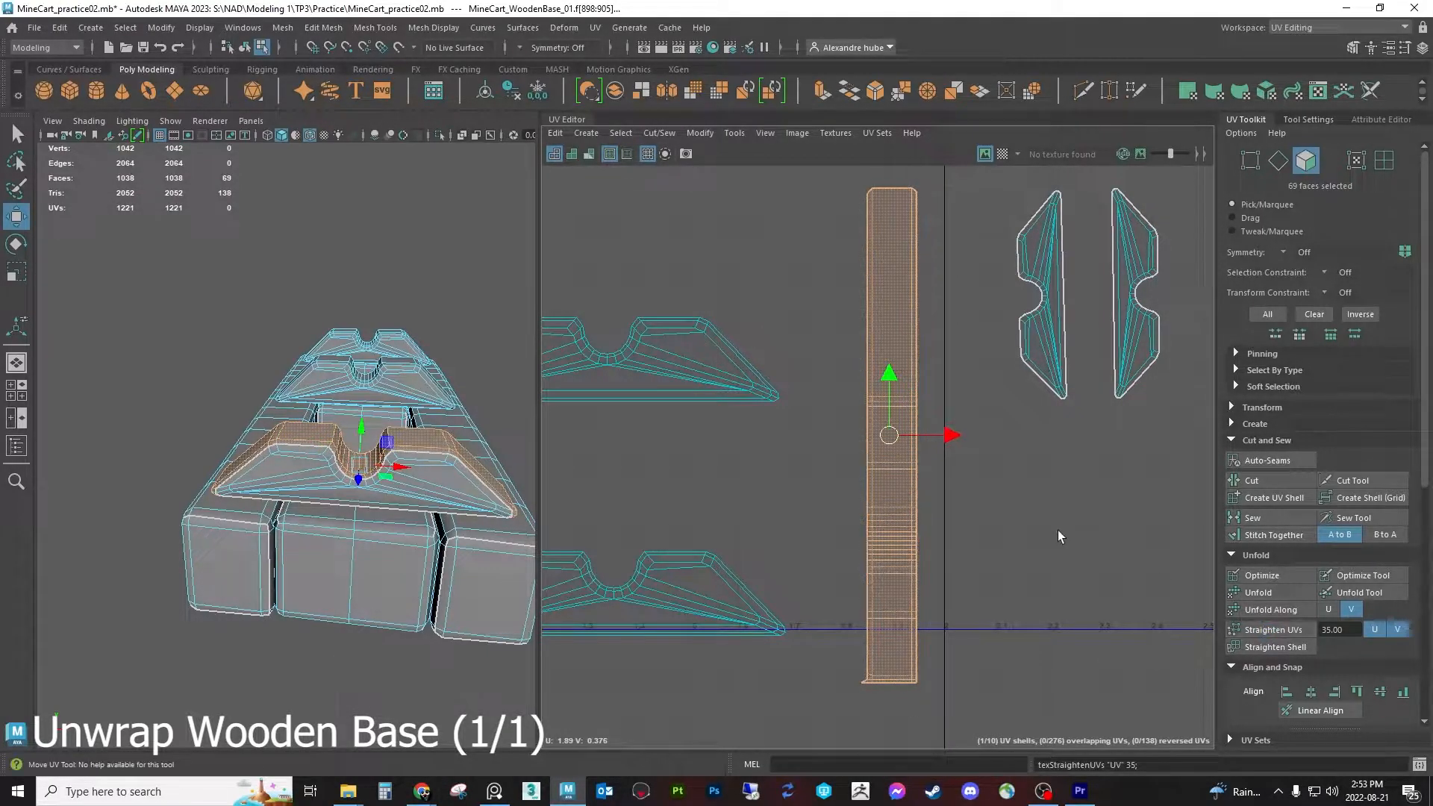
Try to straighten the skewed faces at the strip's lower end along U and V
click(991, 500)
alt+middle_drag(945, 653, 934, 574)
scroll(882, 607, up, 4)
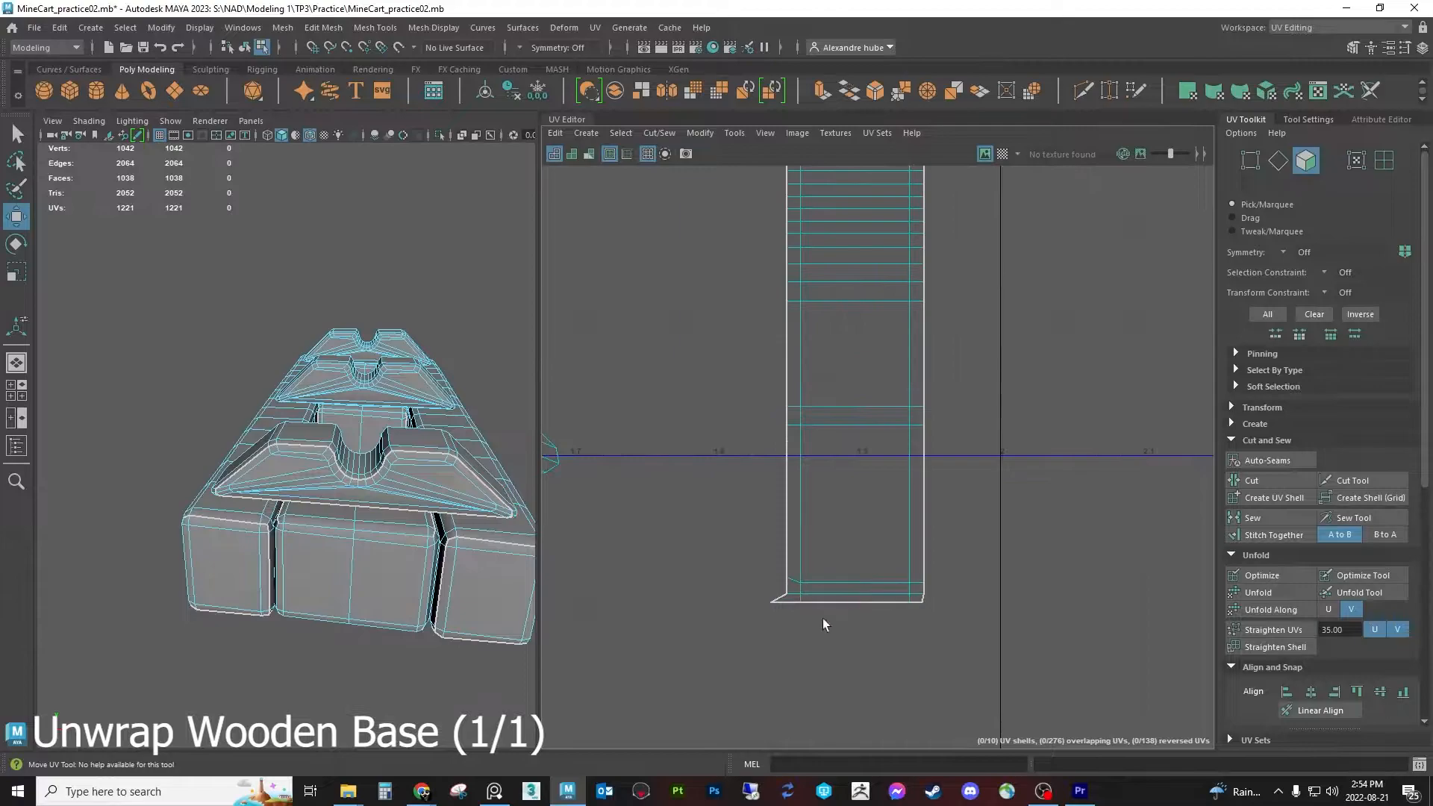
drag(747, 640, 956, 593)
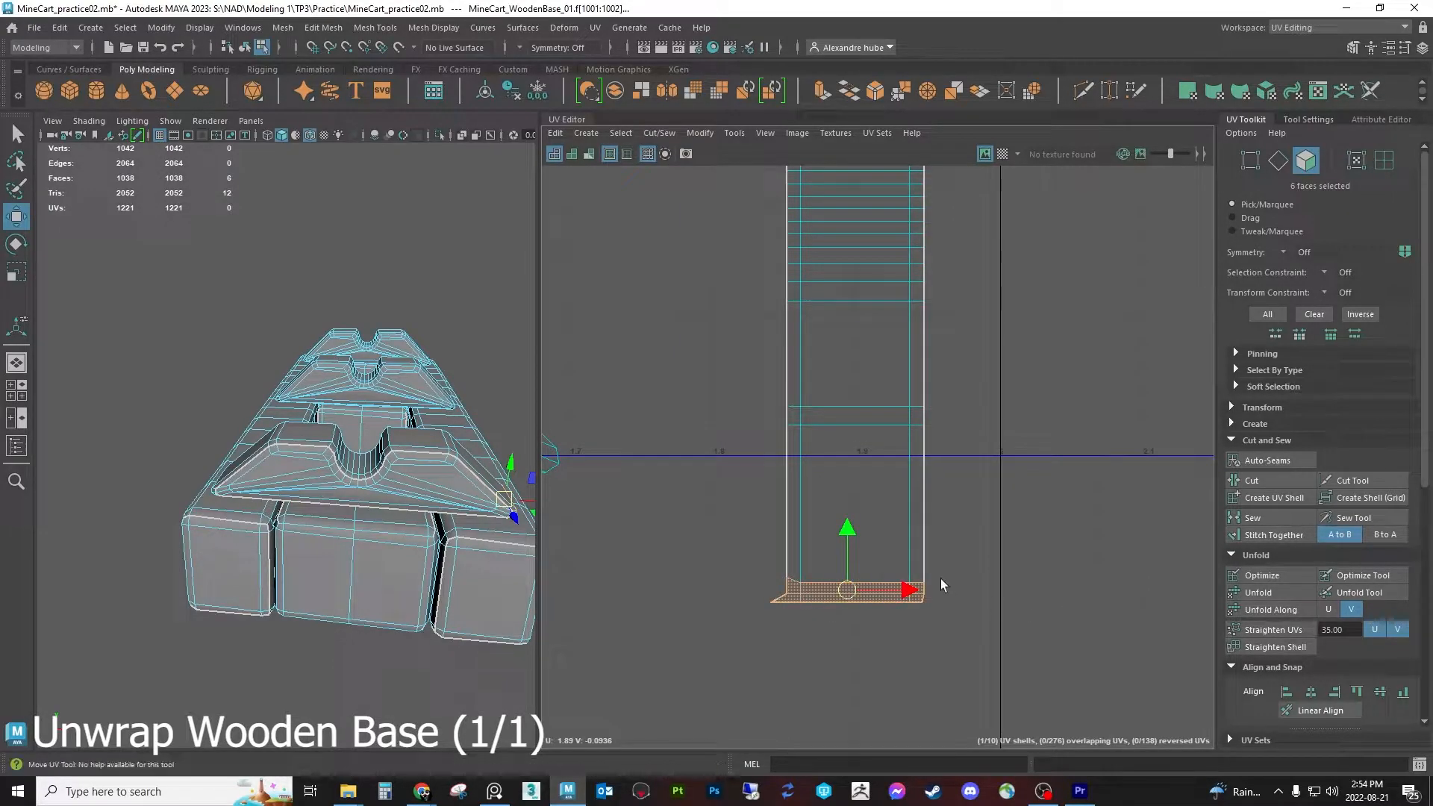
click(1276, 630)
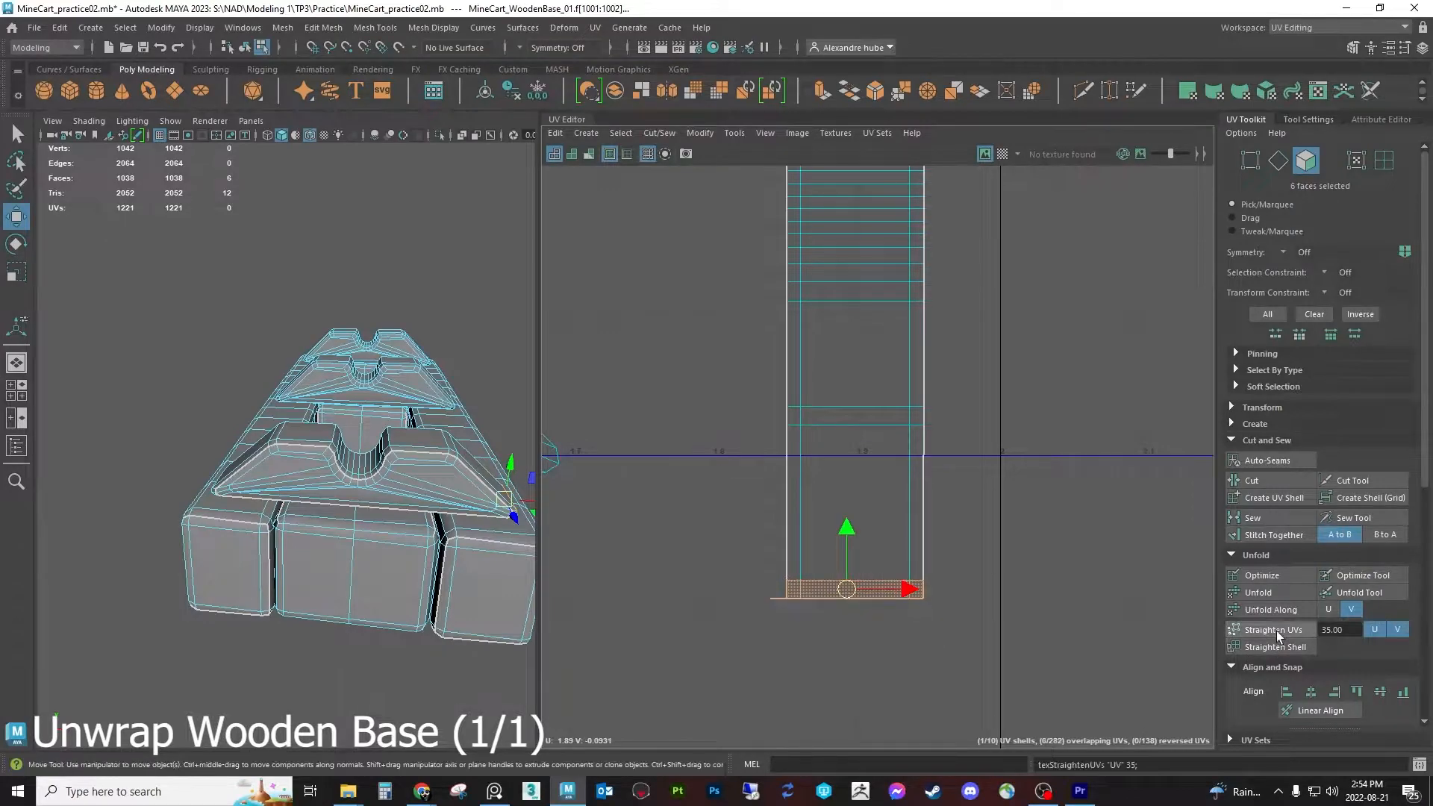
key(ctrl+z)
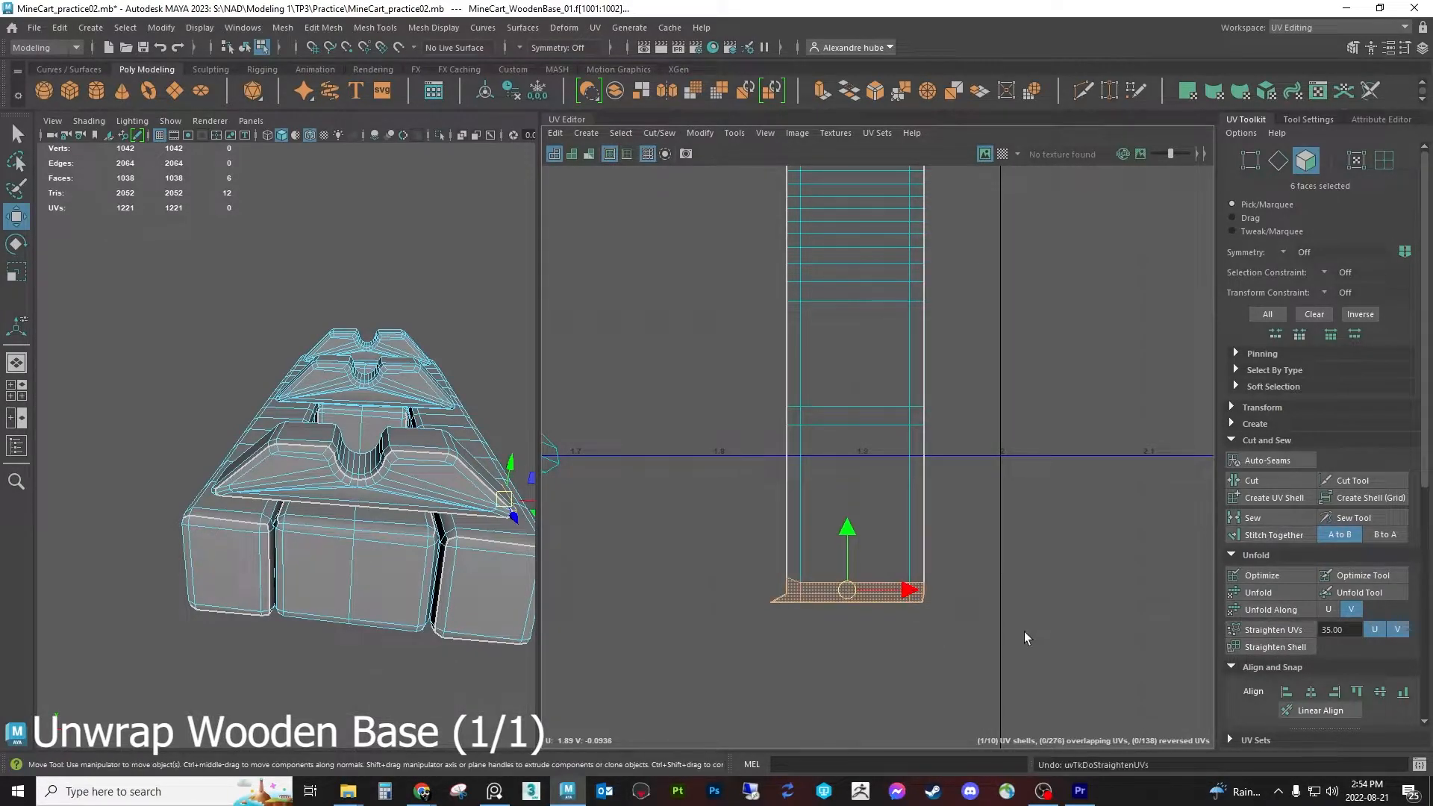
Cut across the strip just above its skewed lower end to separate the end faces into their own shell
click(1277, 159)
click(783, 459)
click(855, 440)
click(902, 638)
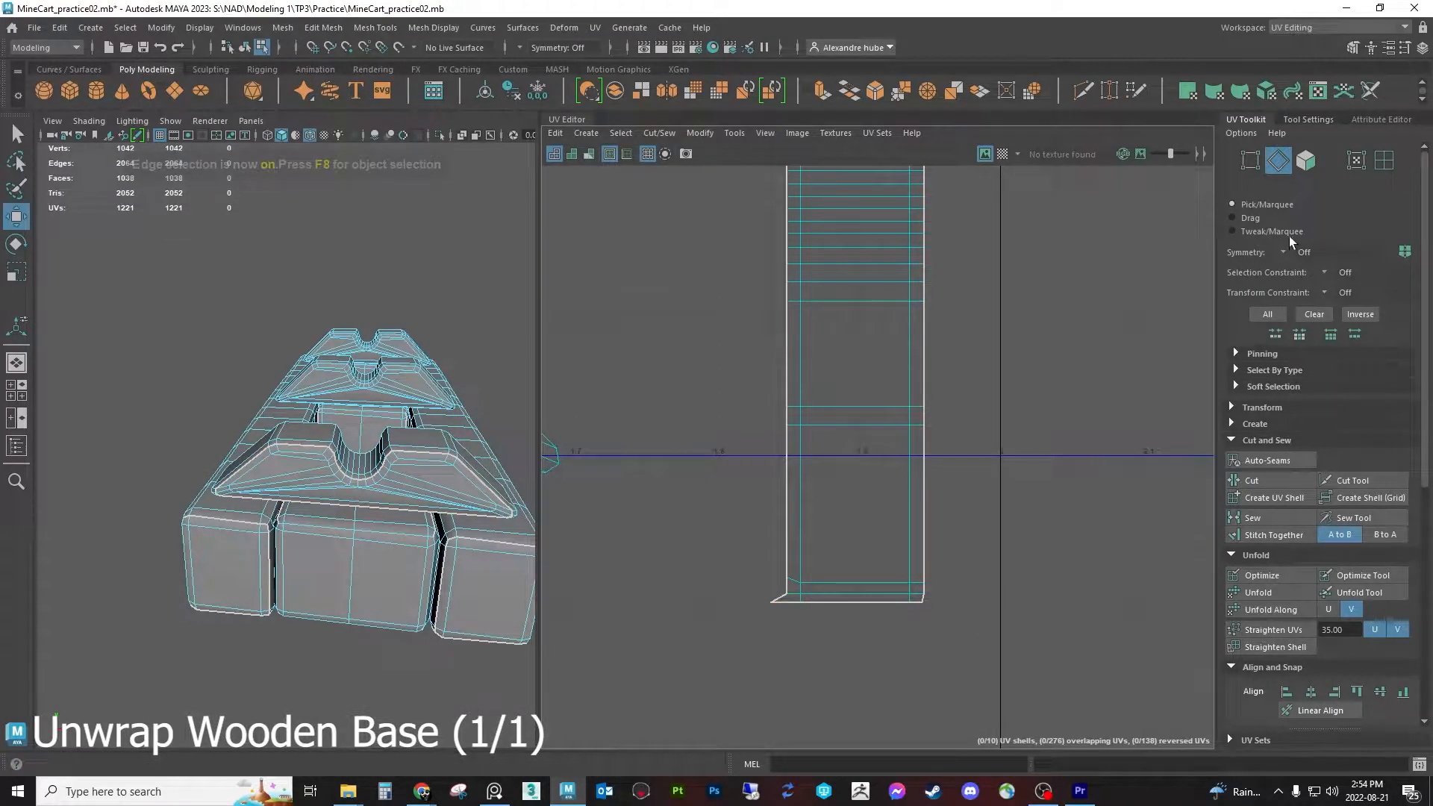
click(1307, 161)
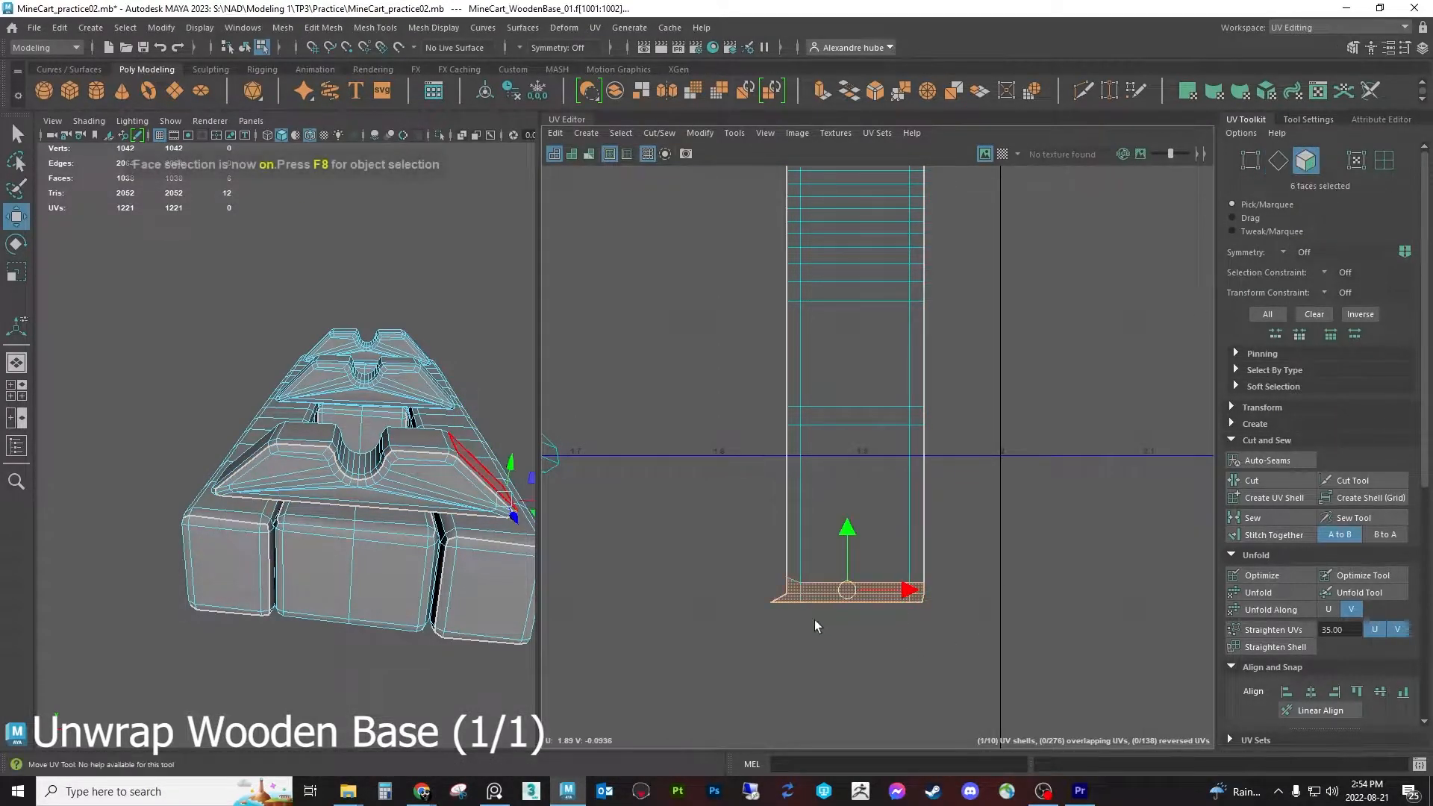
click(1278, 160)
click(852, 590)
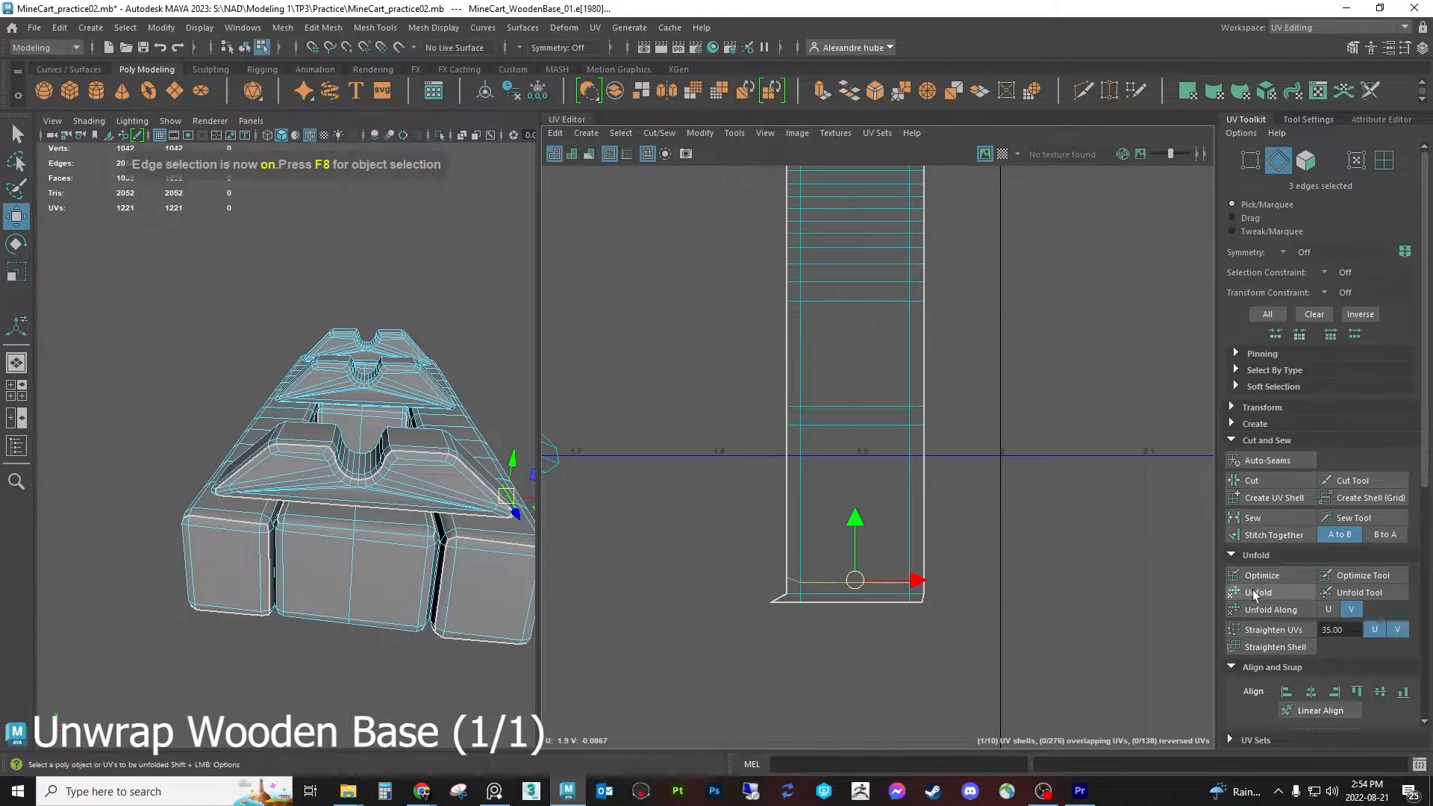
click(1261, 481)
click(1306, 159)
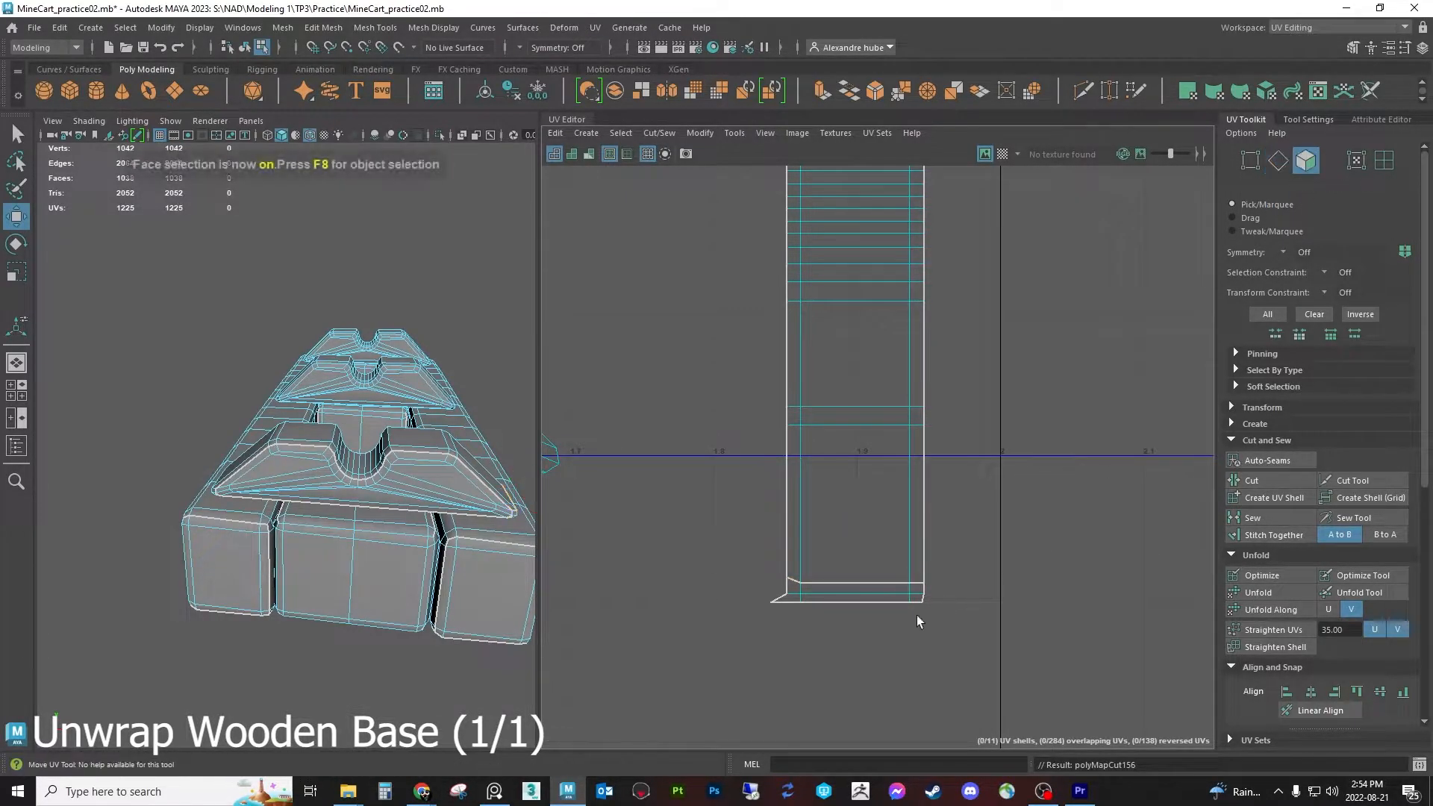
Move the separated end faces slightly below the strip and try to straighten their UVs along U and V with a maximum angle of 35
drag(846, 559, 845, 571)
click(718, 675)
drag(758, 663, 970, 583)
click(1270, 630)
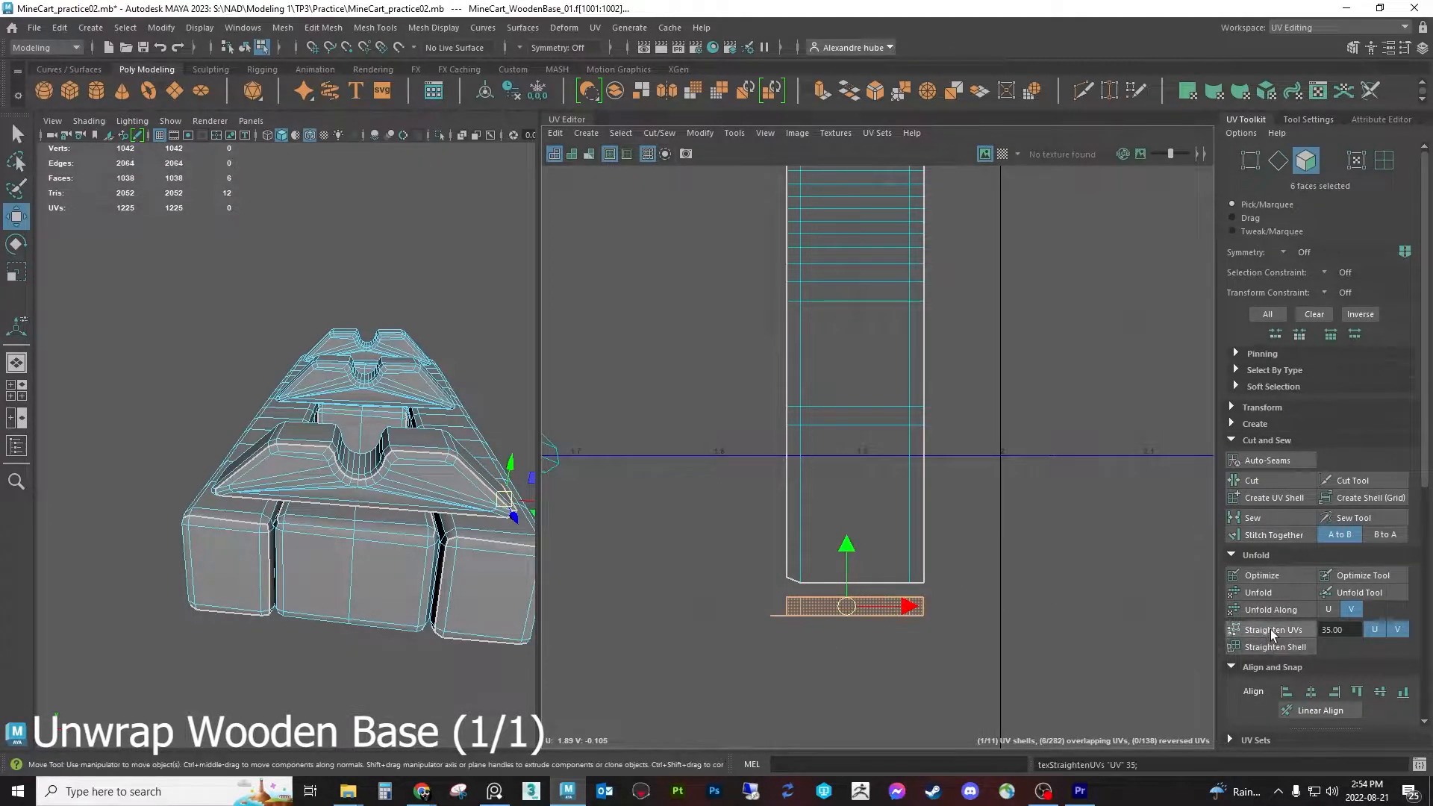
click(857, 620)
click(858, 615)
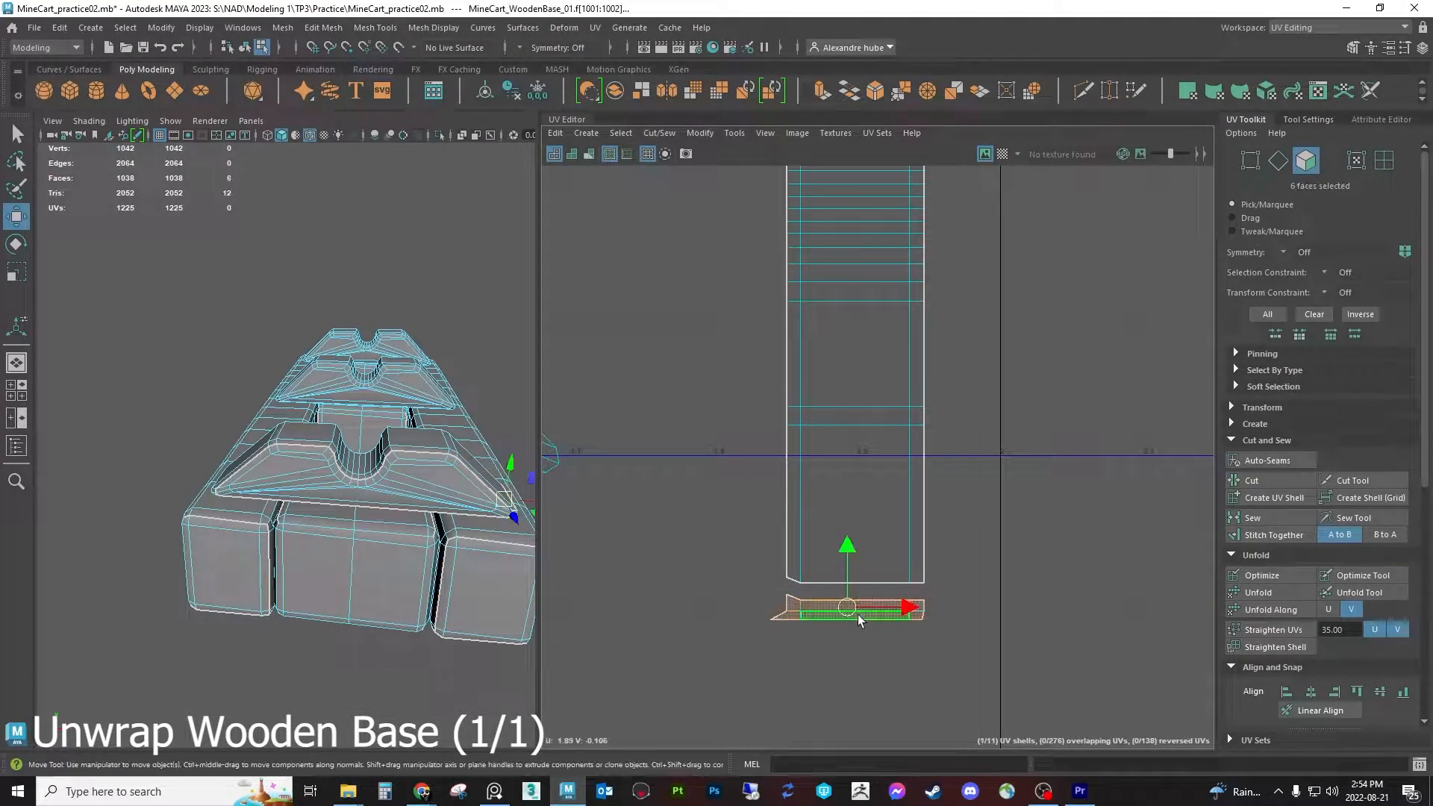
Cut the end shell along its middle edge row, separate the two rows, and try to straighten their UVs along U and V
click(1278, 160)
click(876, 614)
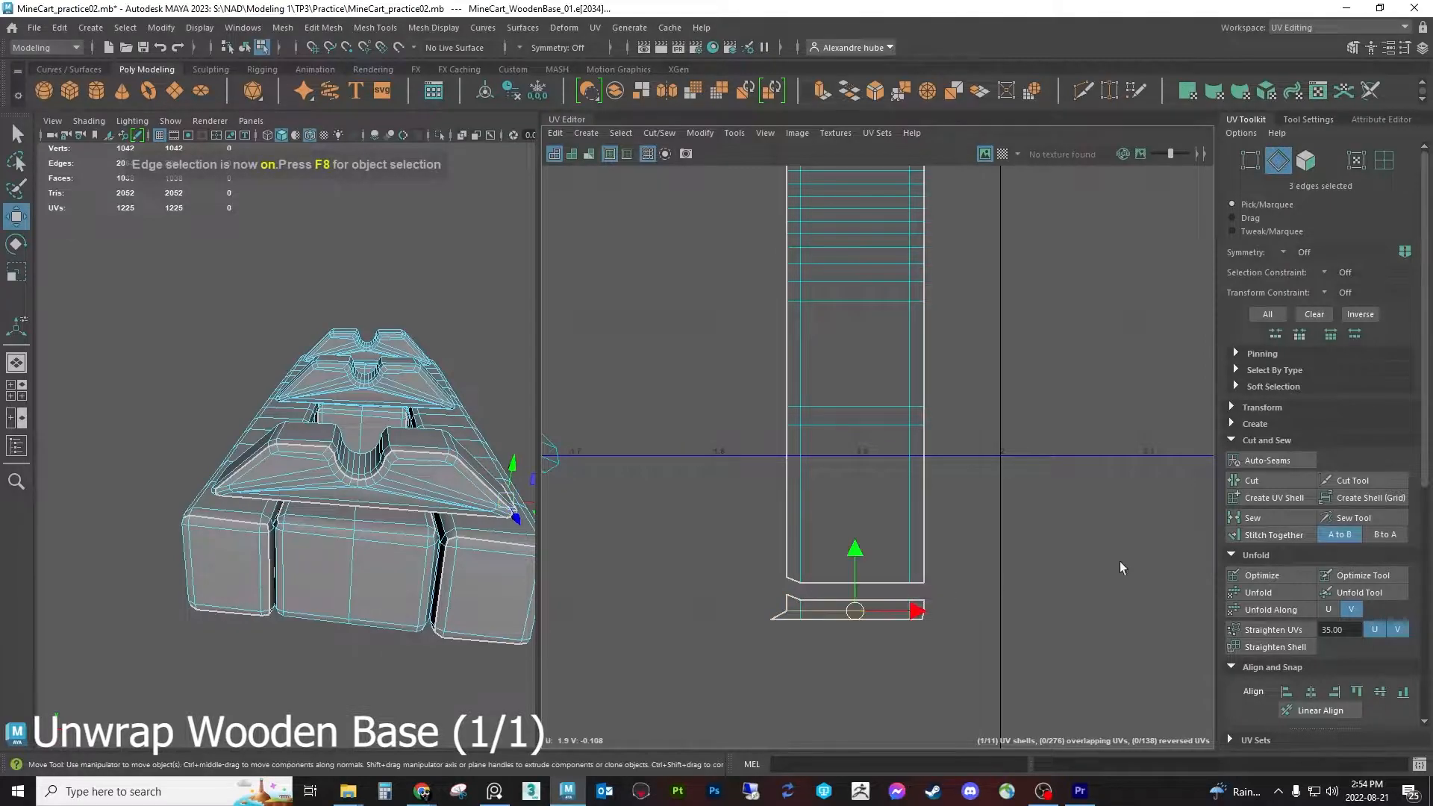
click(1274, 479)
click(1306, 159)
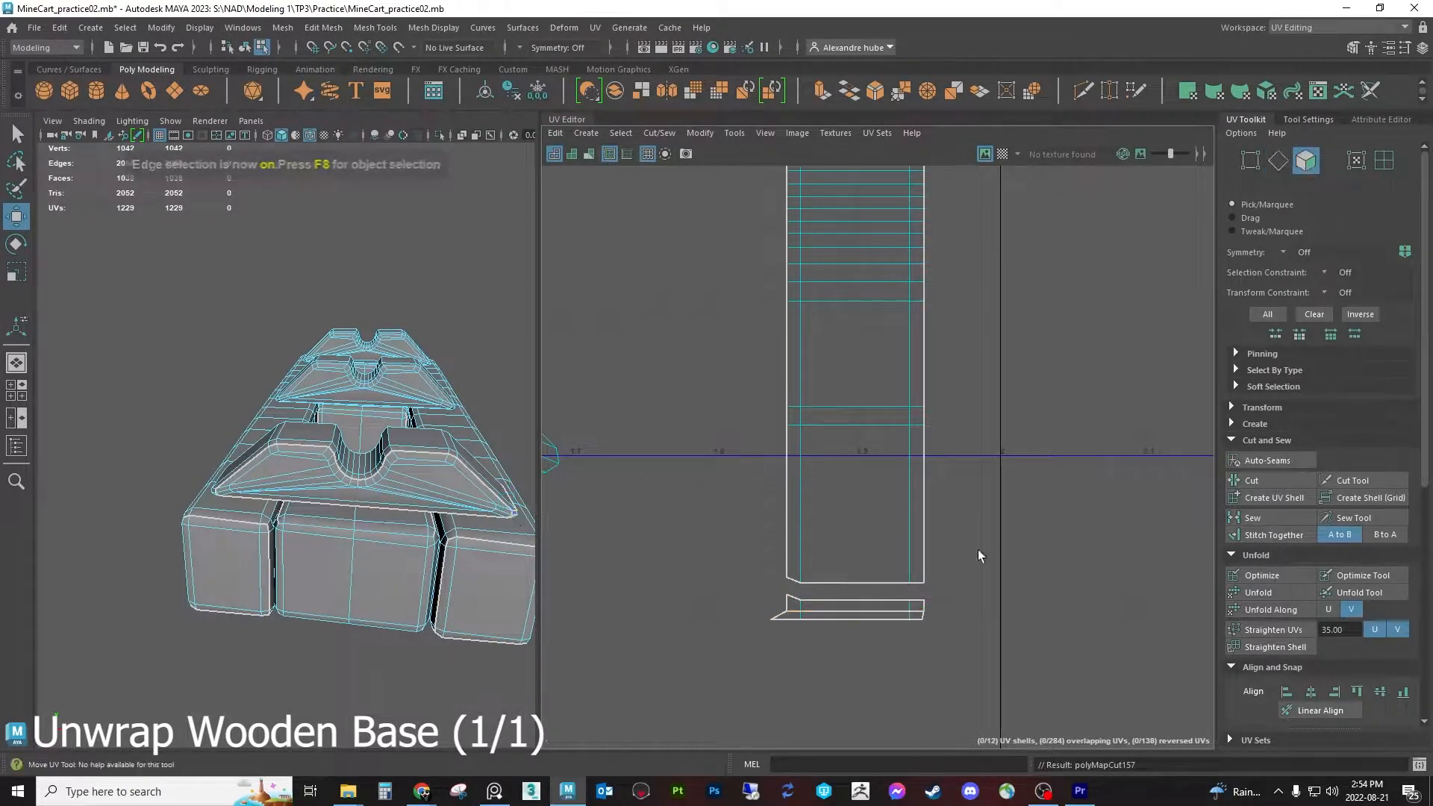
click(848, 616)
drag(849, 581, 850, 599)
drag(750, 661, 984, 591)
click(1275, 631)
Undo the straightening, moves and cuts on the strip's lower end faces until they are joined to the strip again
key(ctrl+z)
key(ctrl+z)
key(ctrl+z)
key(ctrl+z)
key(ctrl+z)
key(ctrl+z)
key(ctrl+z)
key(ctrl+z)
key(ctrl+z)
key(ctrl+z)
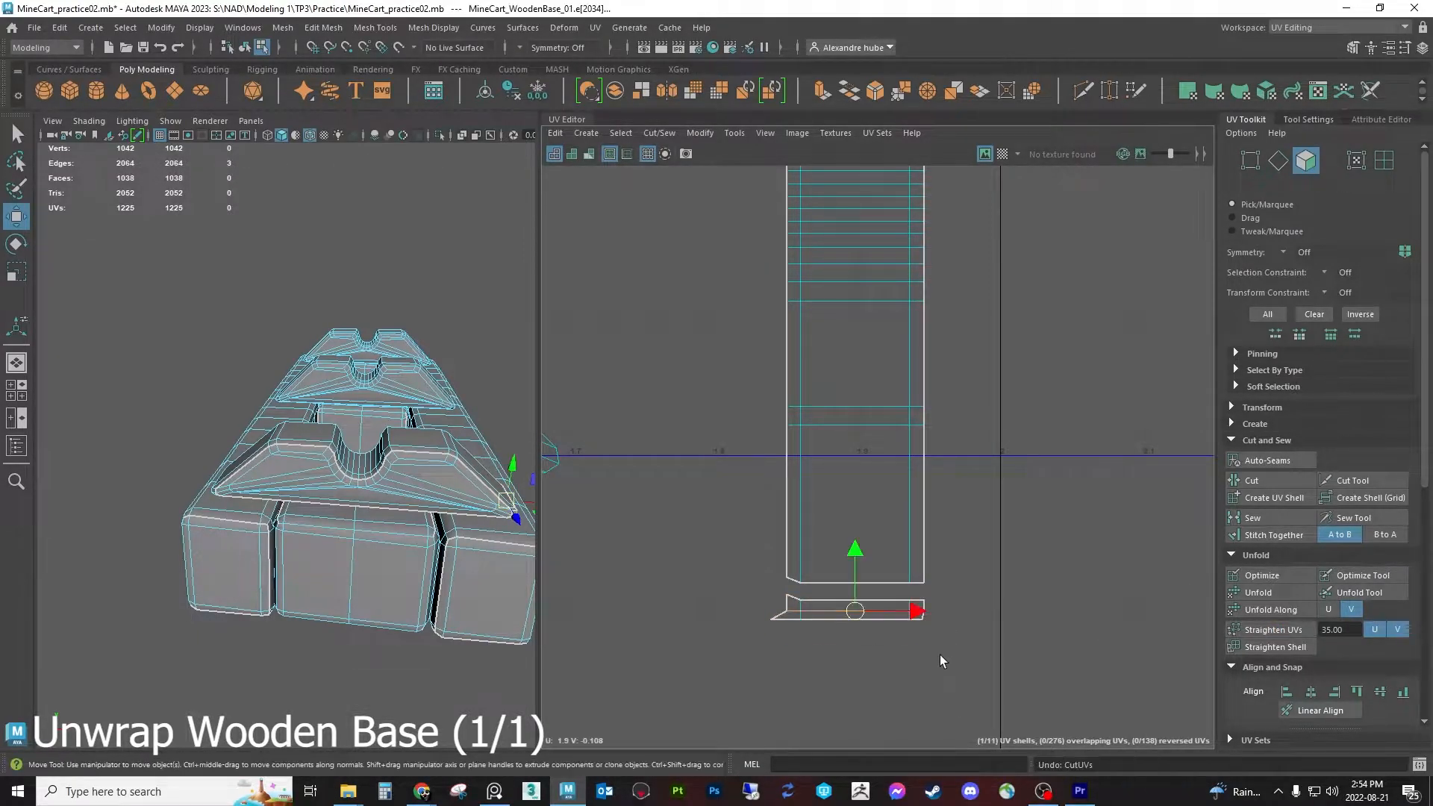
key(ctrl+z)
key(ctrl+z)
key(ctrl+z)
key(ctrl+z)
key(ctrl+z)
key(ctrl+z)
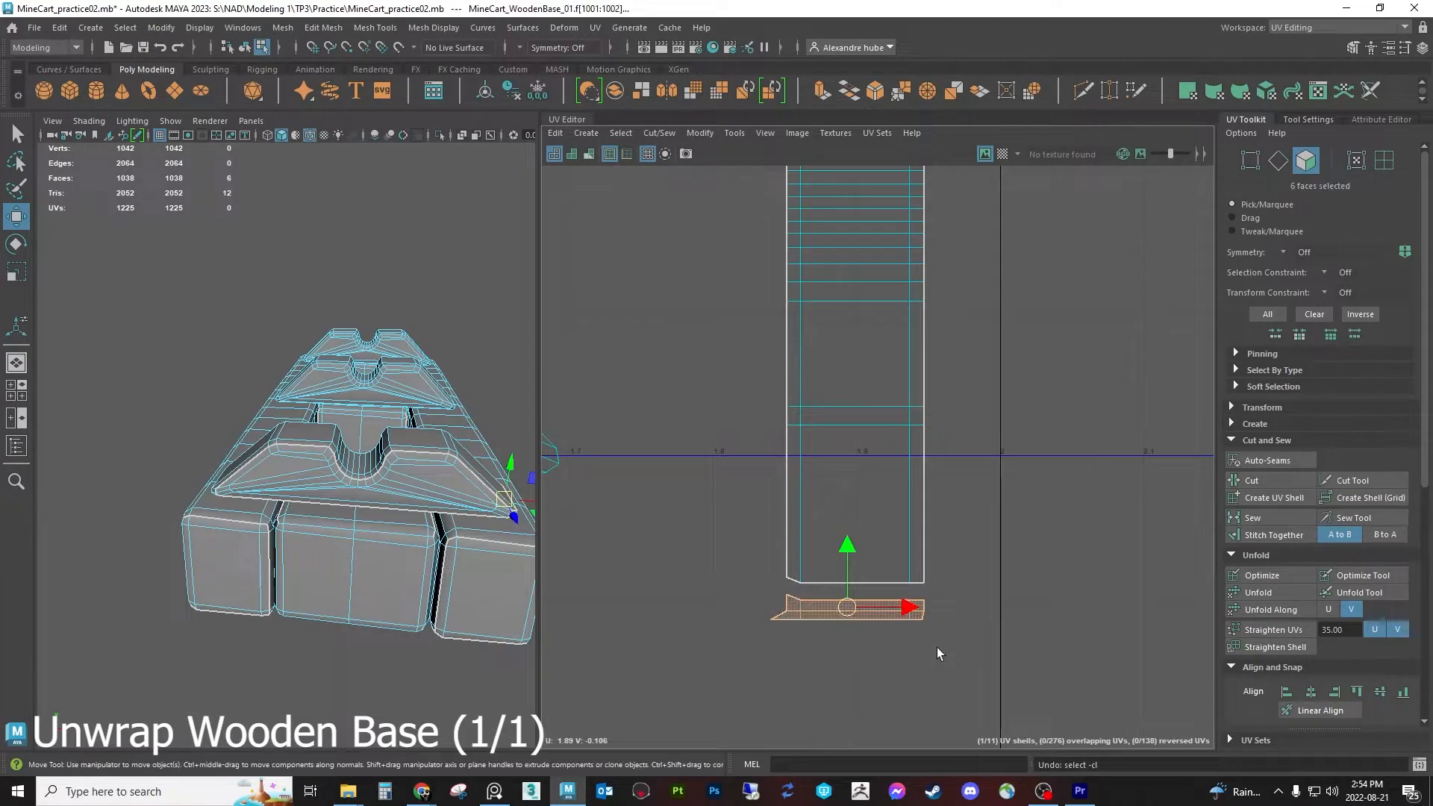
key(ctrl+z)
key(ctrl+z)
key(ctrl+z)
key(ctrl+z)
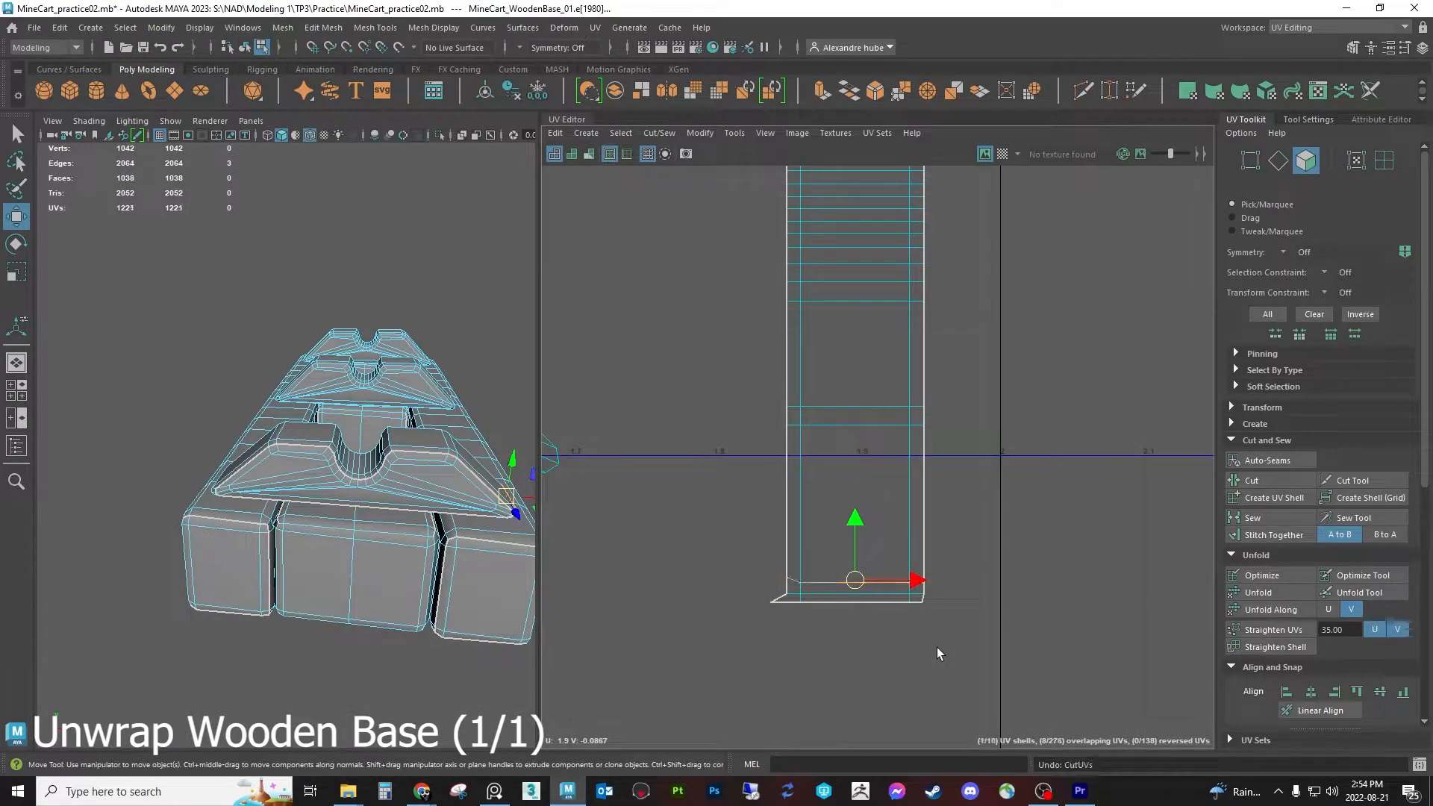
Flatten the skewed UV rows at the strip's lower end by scaling them
drag(881, 588, 952, 585)
key(r)
scroll(888, 546, down, 5)
scroll(942, 534, up, 4)
click(1356, 160)
drag(925, 589, 926, 589)
drag(825, 709, 825, 709)
Select all UVs along the strip's left border and scale them along U into one straight vertical line
click(737, 647)
drag(720, 644, 777, 194)
alt+middle_drag(784, 207, 794, 516)
scroll(797, 521, down, 2)
alt+middle_drag(753, 264, 748, 642)
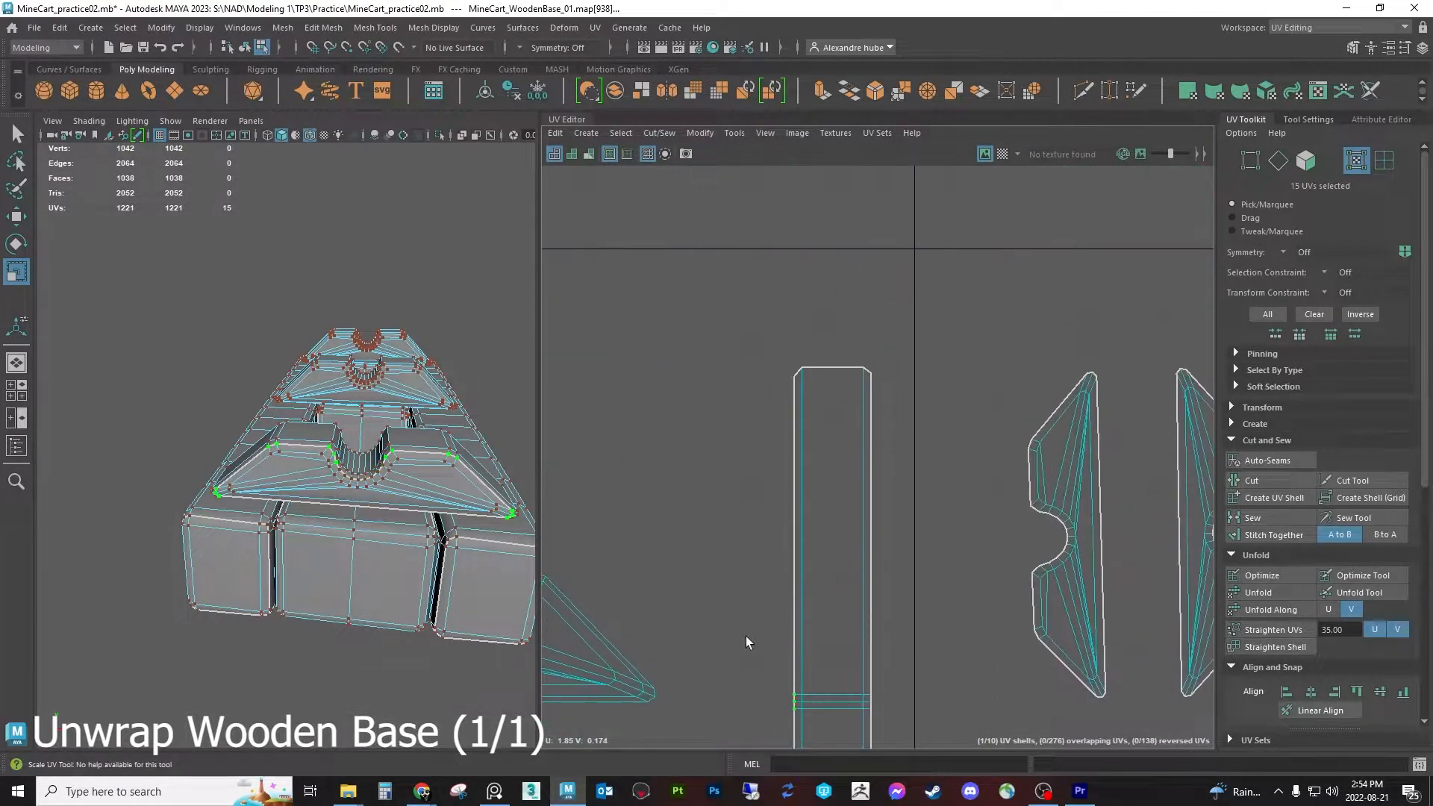
shift+drag(792, 370, 796, 363)
alt+middle_drag(829, 710, 815, 486)
drag(831, 544, 582, 568)
key(ctrl+z)
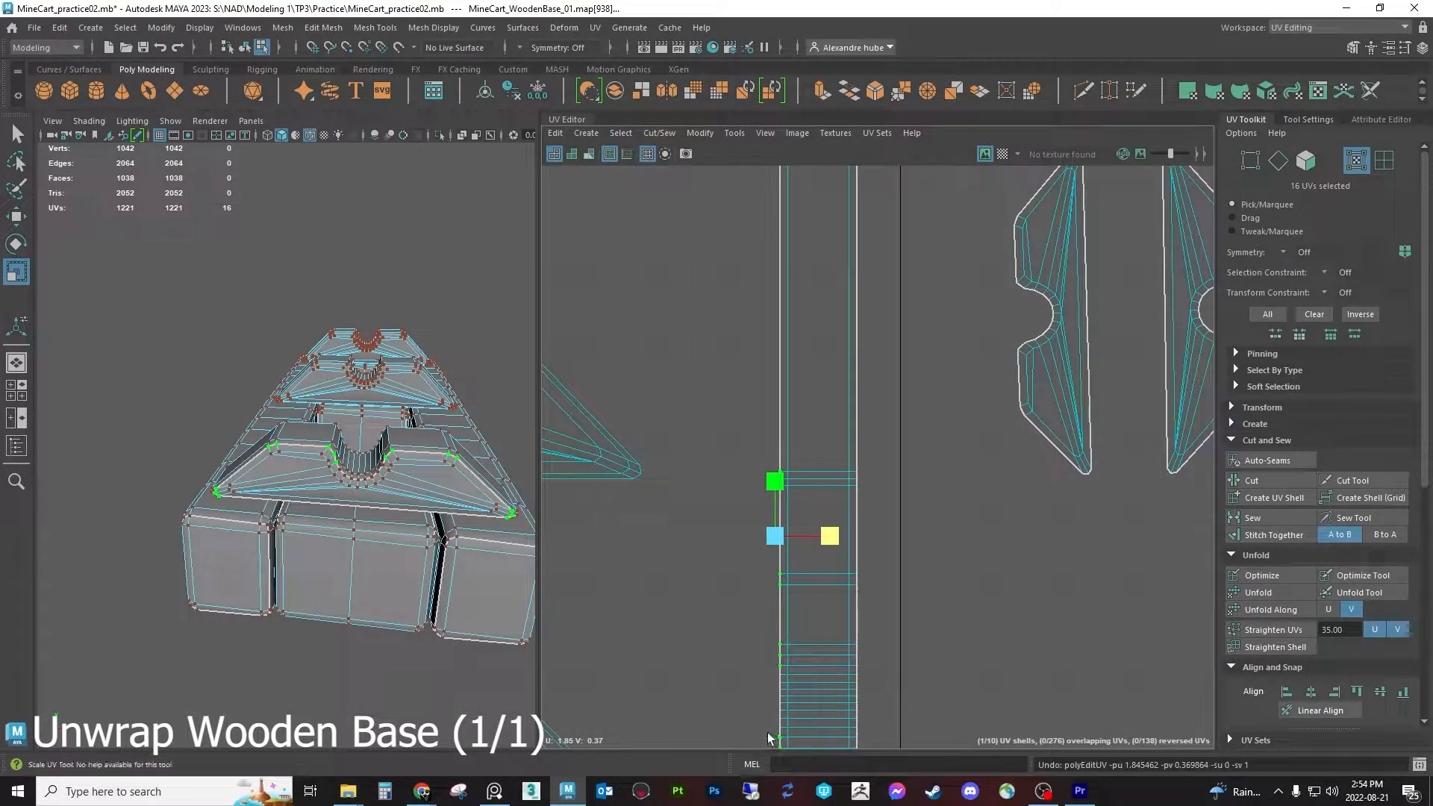
shift+drag(782, 670, 785, 669)
drag(829, 537, 559, 534)
key(w)
scroll(815, 537, up, 3)
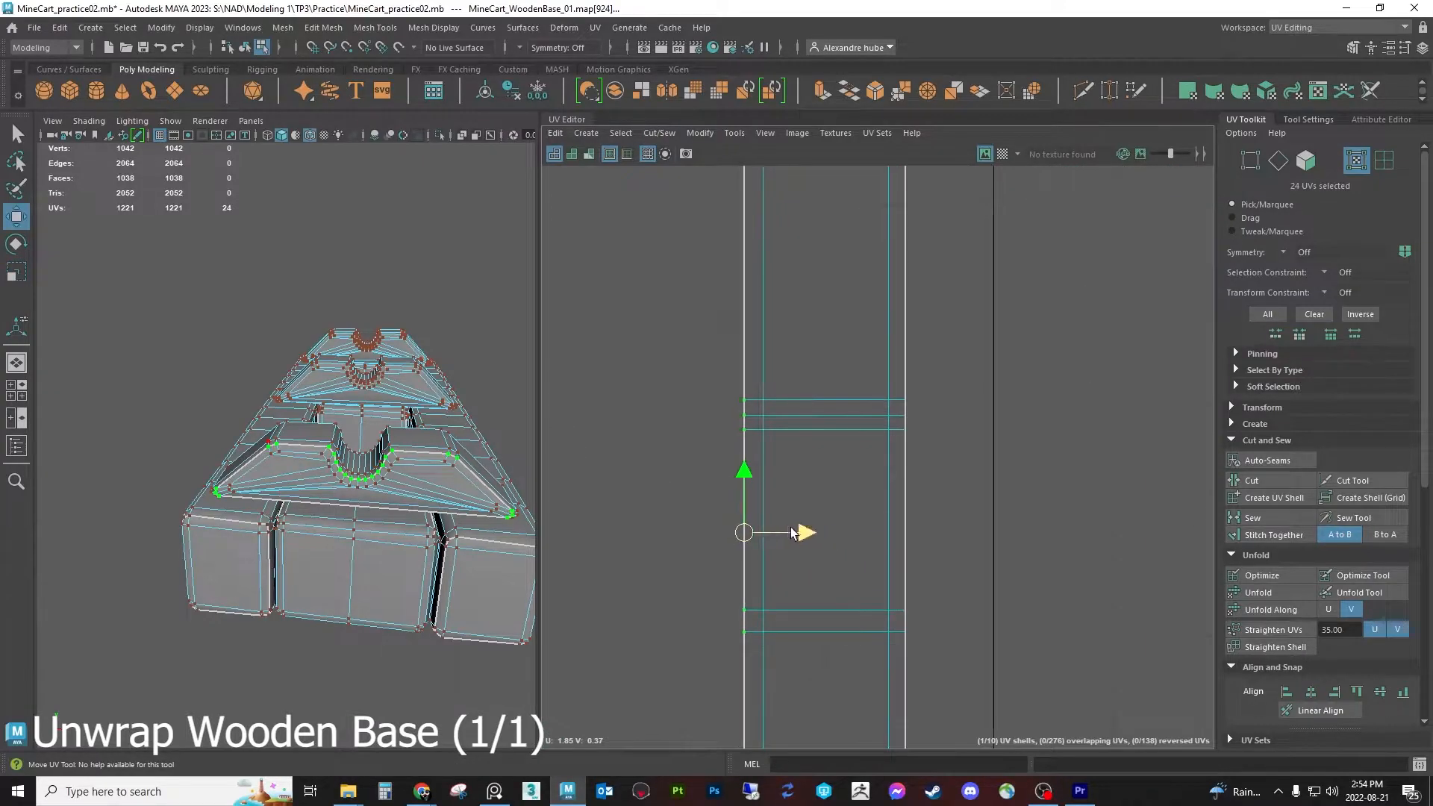
scroll(795, 533, down, 1)
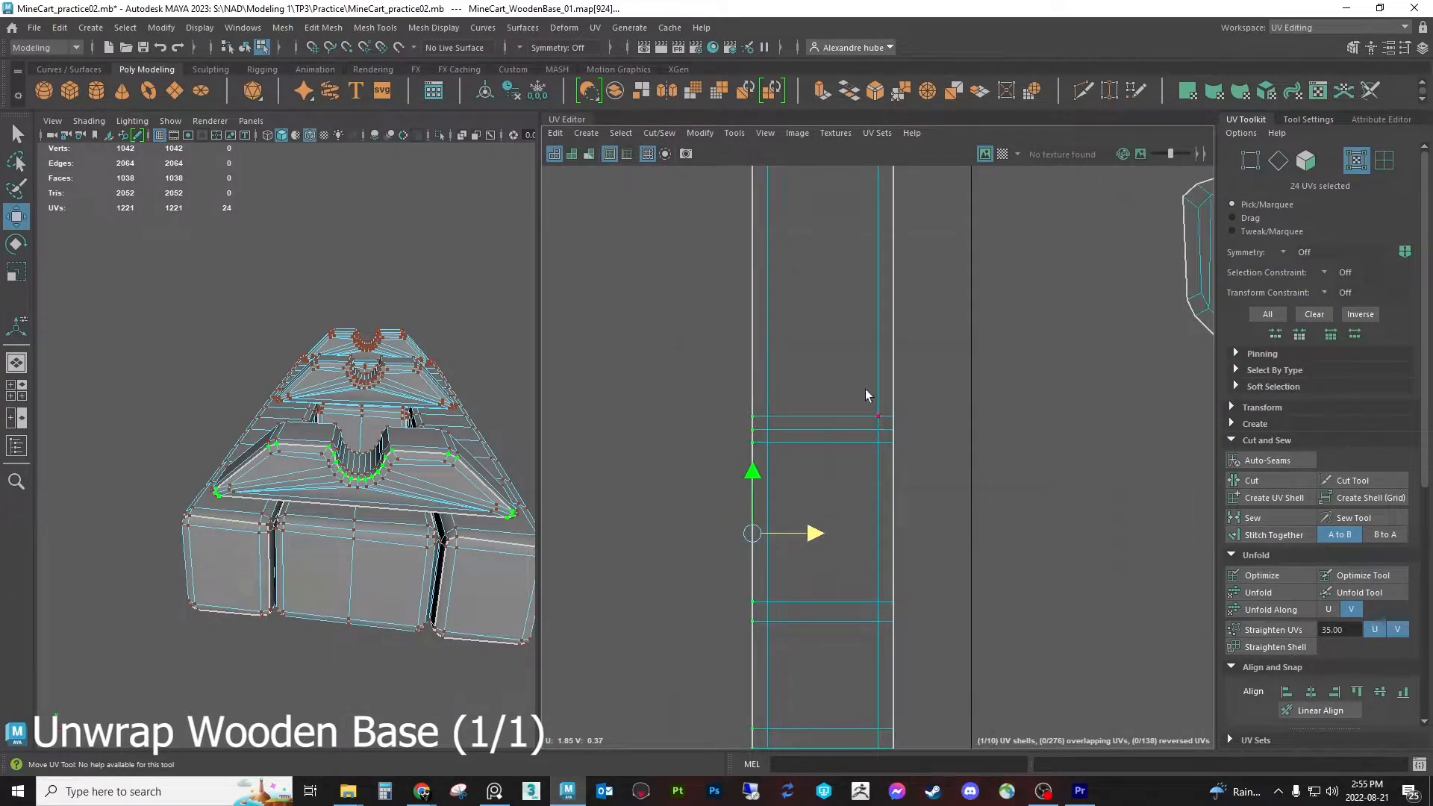
scroll(809, 382, down, 2)
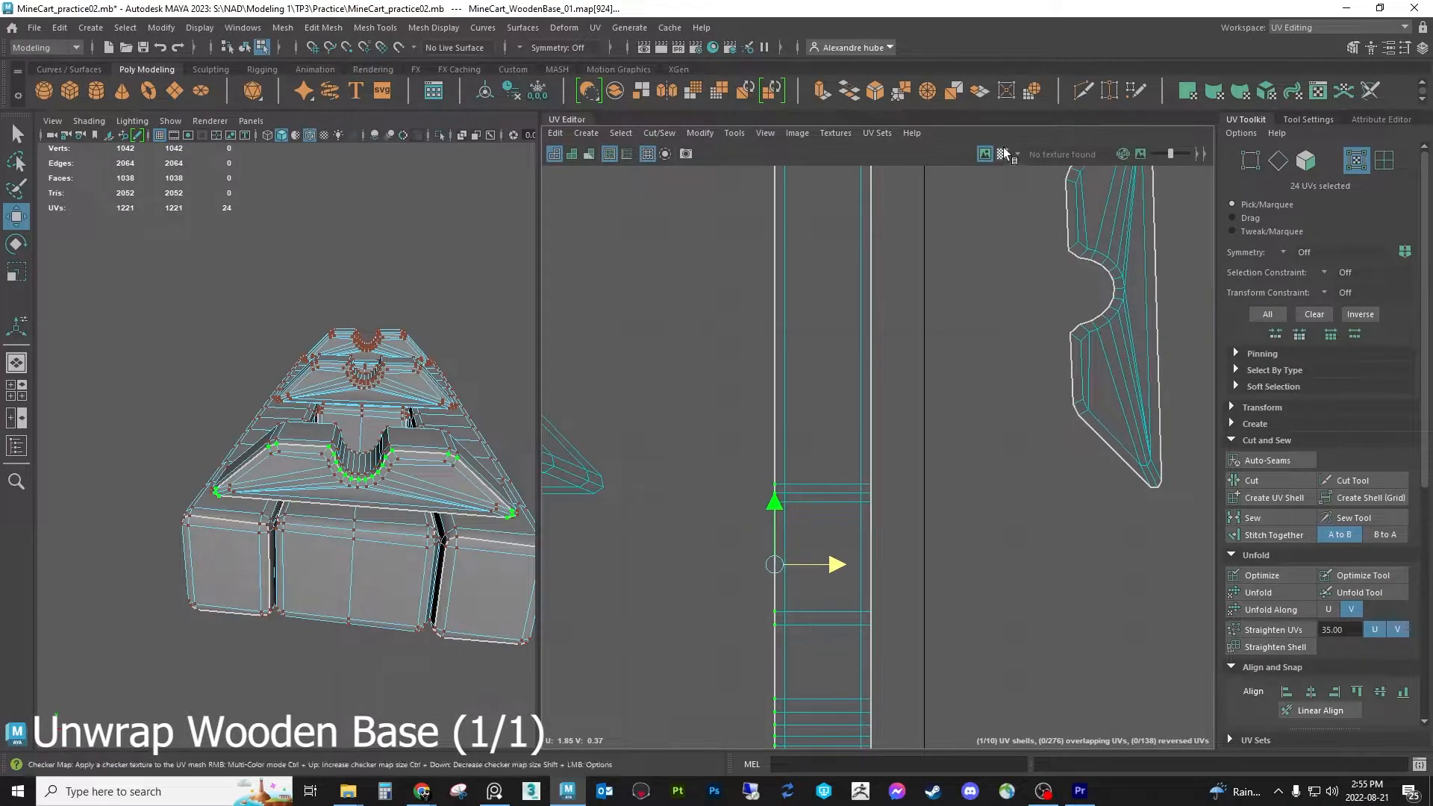
Display the checker pattern and examine the texture distribution on the notched support in the 3D view
click(1003, 154)
alt+drag(381, 520, 485, 498)
scroll(336, 515, up, 5)
alt+drag(319, 525, 375, 531)
scroll(799, 518, down, 3)
Select the four UVs at the strip's upper end for scaling and hide the checker pattern
alt+middle_drag(798, 518, 831, 668)
scroll(835, 321, up, 4)
drag(732, 374, 951, 306)
key(r)
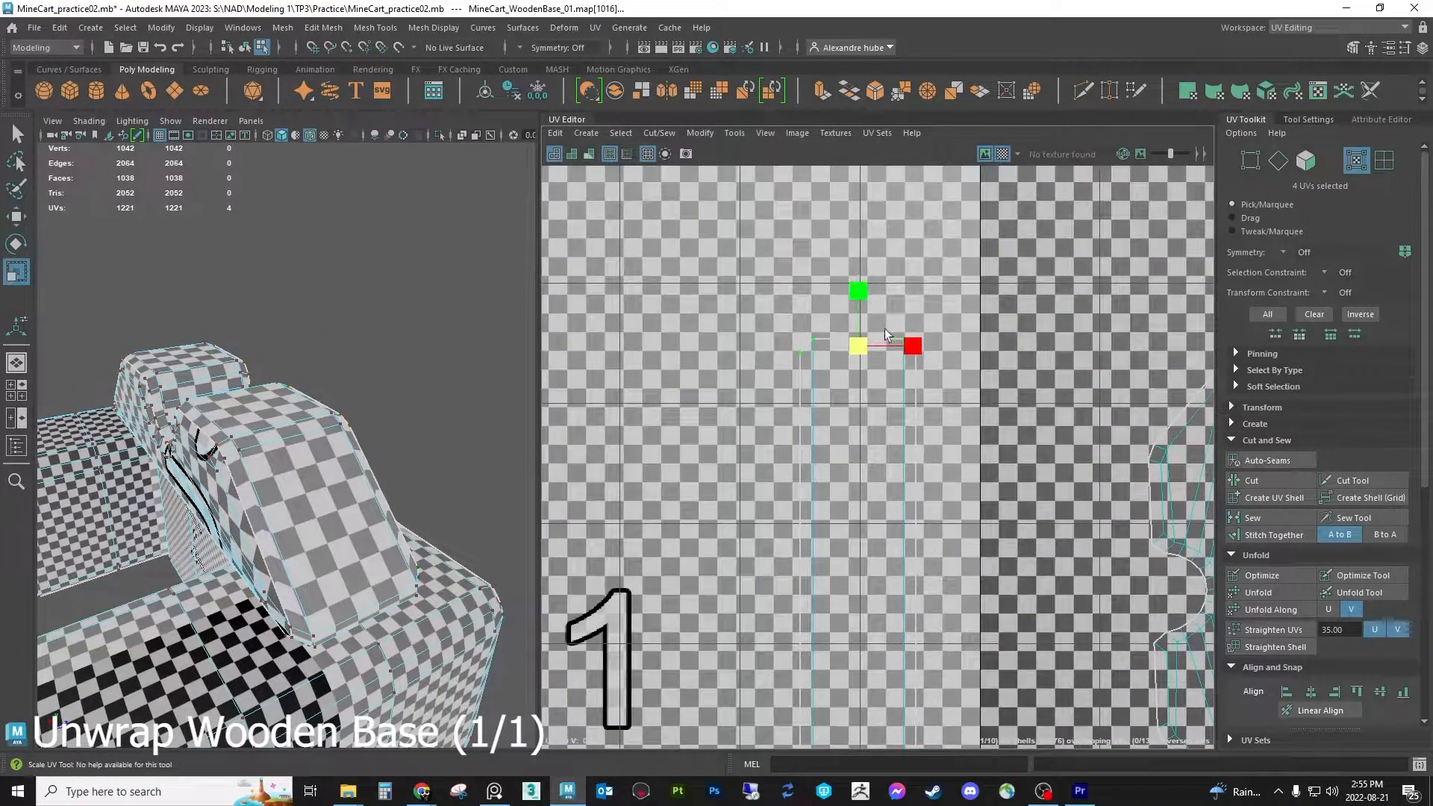
click(1003, 154)
Select the narrow bevel face columns along both sides of the strip and try to unfold them with the checker pattern displayed
alt+middle_drag(910, 389, 996, 293)
click(1305, 160)
click(851, 343)
shift+double_click(849, 512)
alt+middle_drag(858, 523, 819, 283)
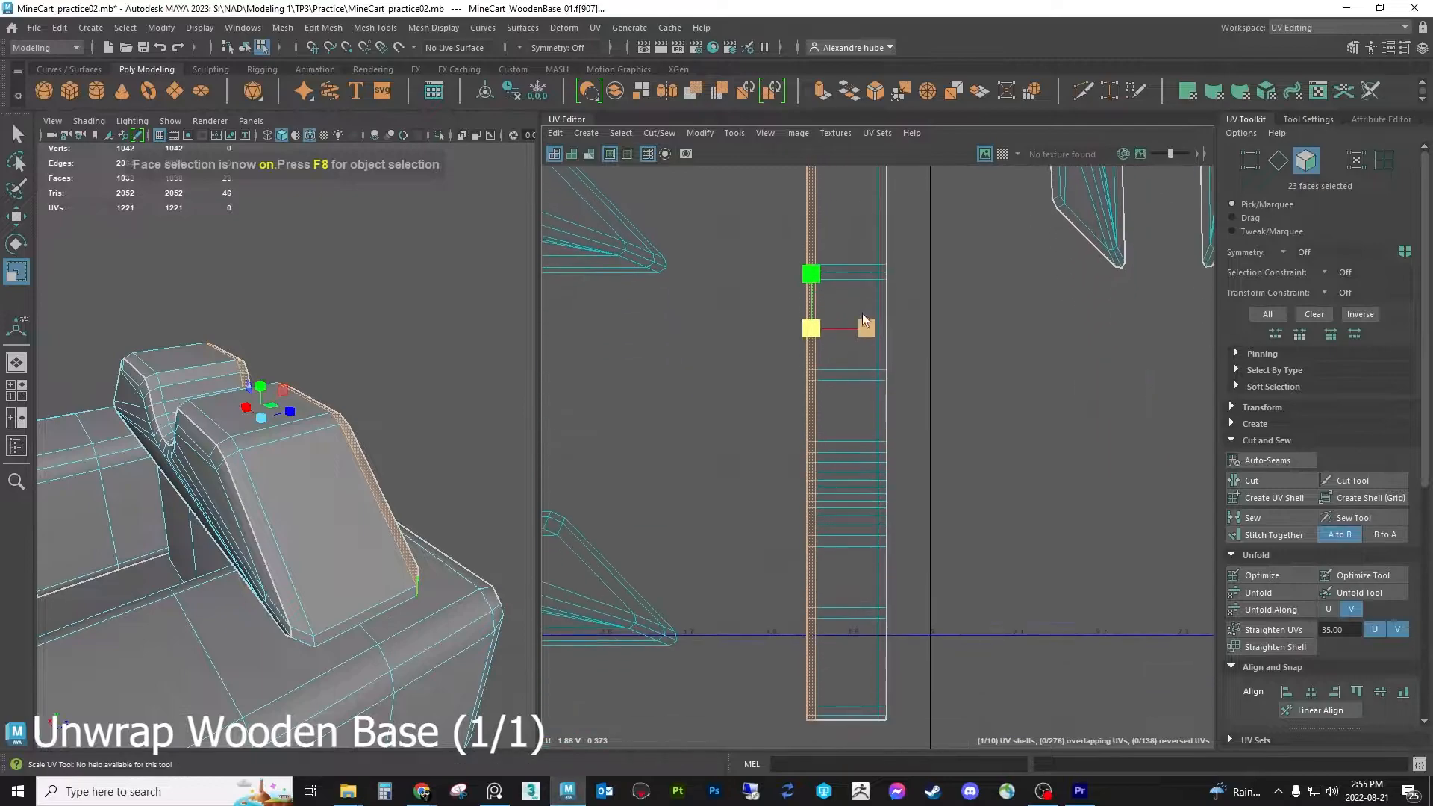
shift+click(884, 718)
shift+double_click(884, 711)
alt+middle_drag(994, 310, 1006, 375)
click(1002, 153)
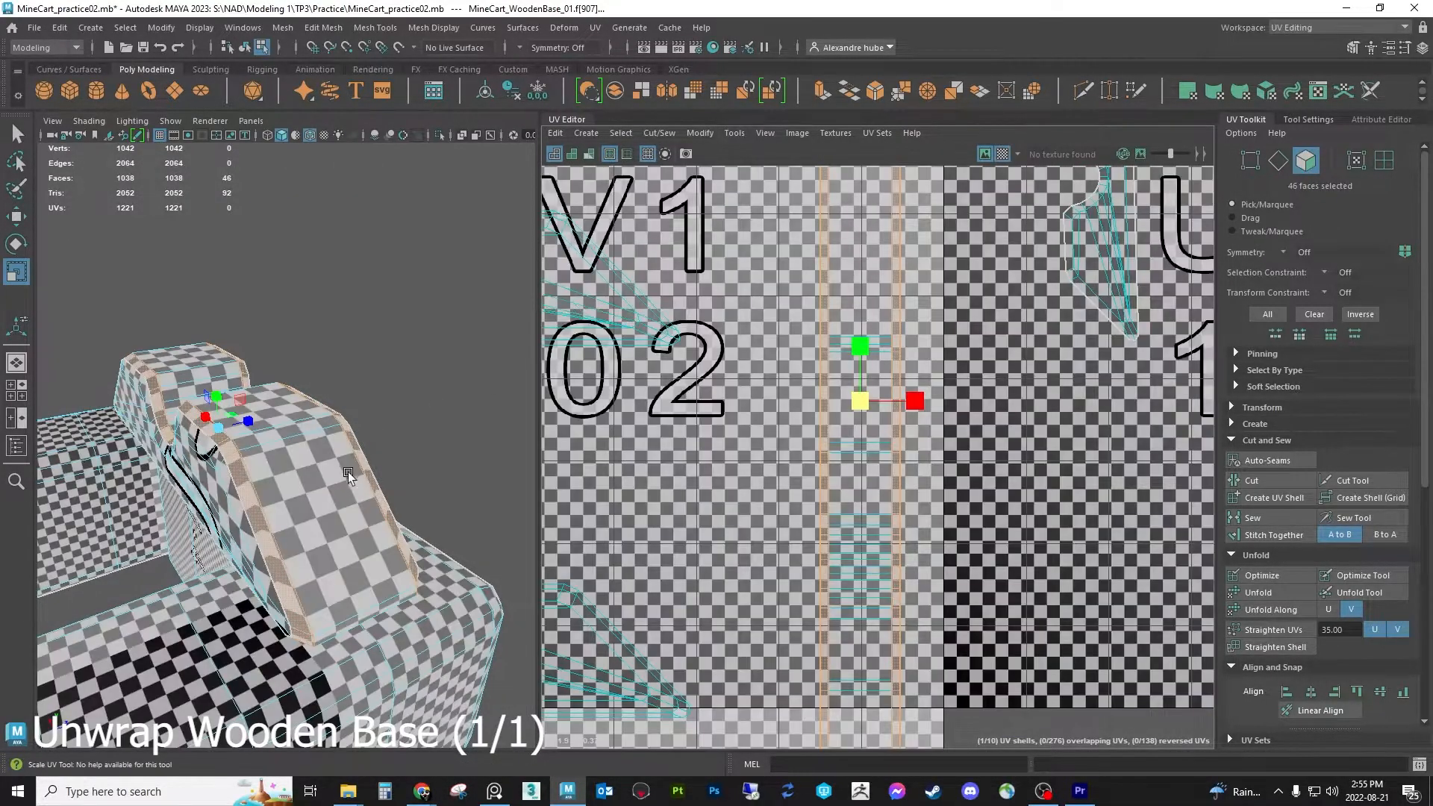
click(1278, 596)
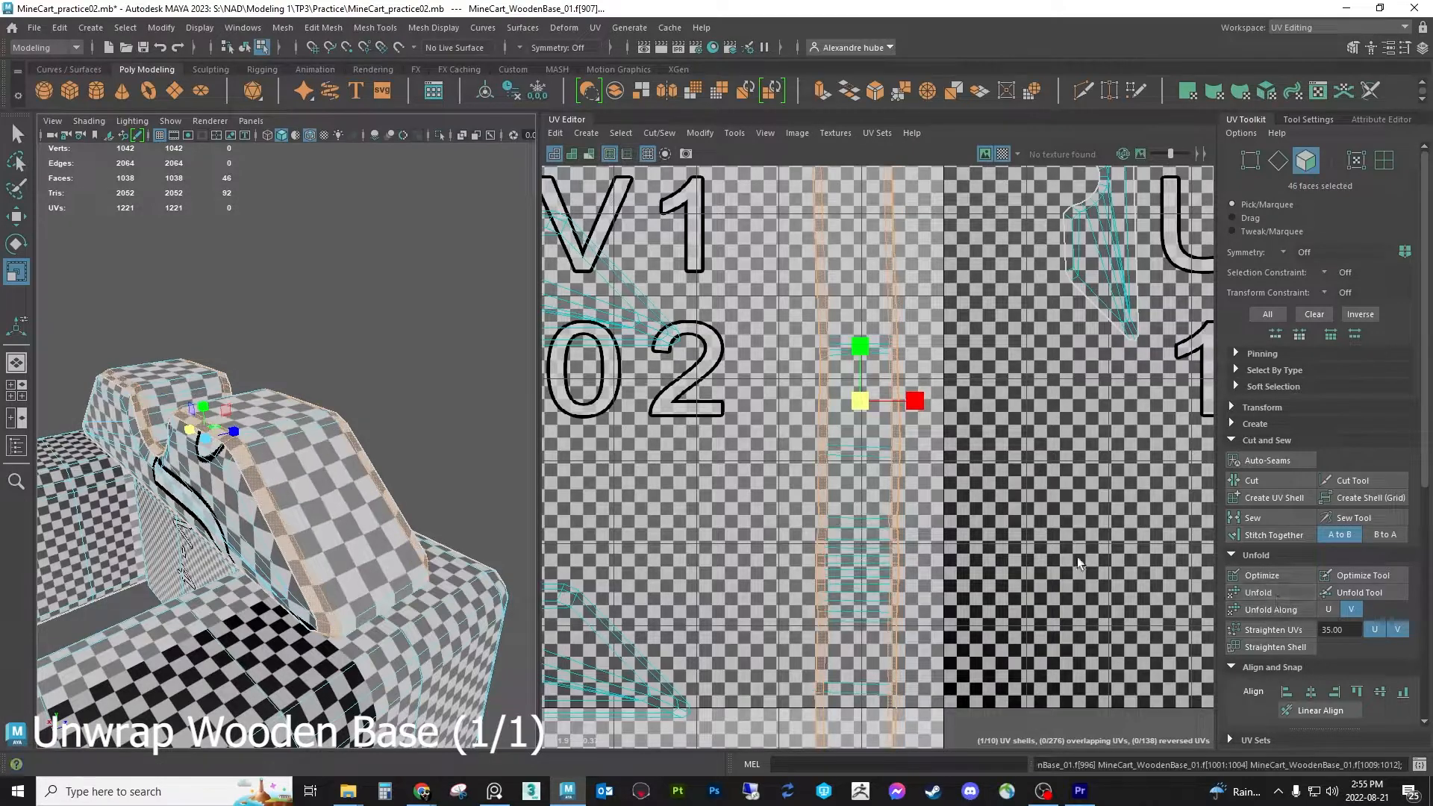
Undo the unfold of the strip's bevel columns and hide the checker pattern
alt+middle_drag(951, 510, 967, 632)
alt+middle_drag(957, 418, 960, 551)
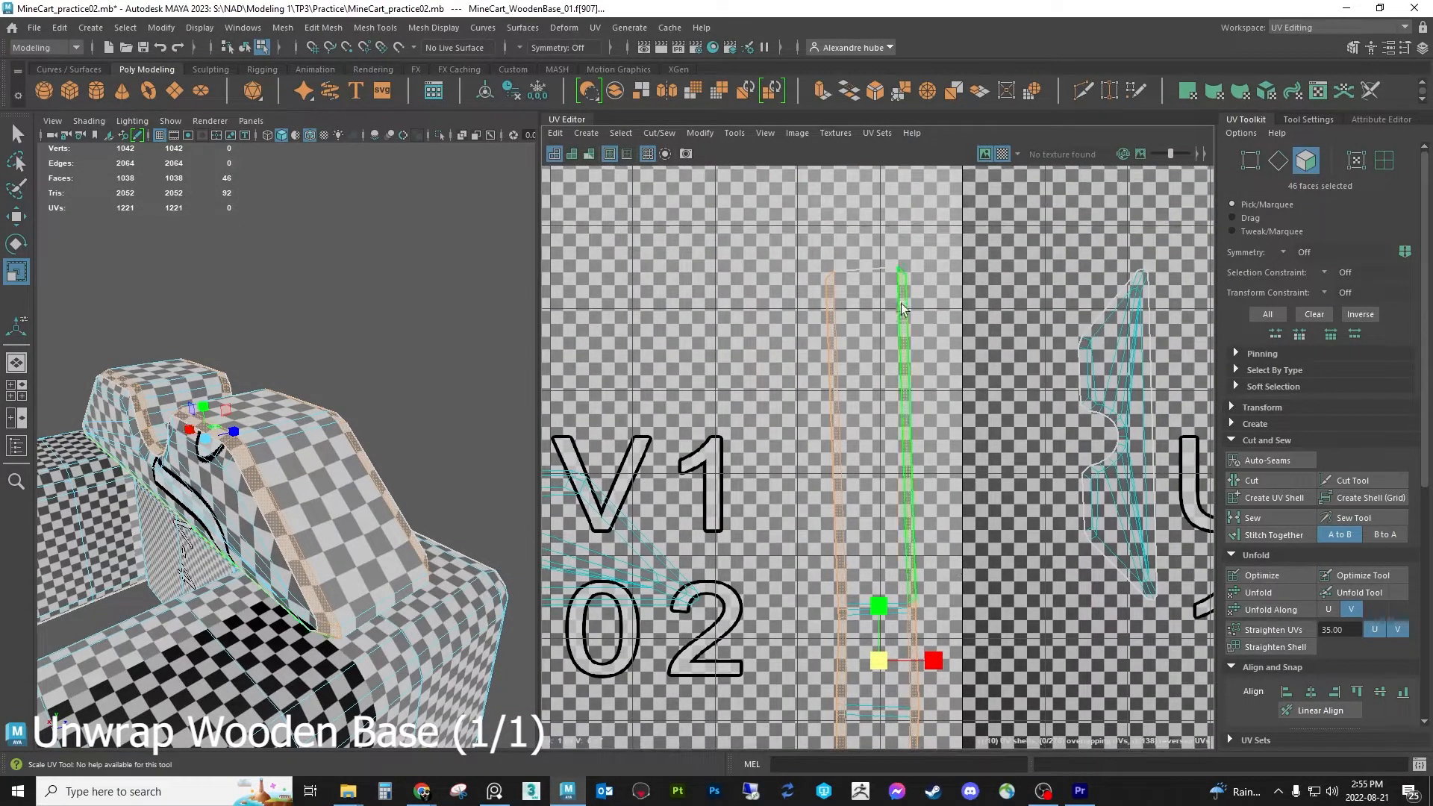
scroll(903, 309, up, 2)
key(ctrl+z)
scroll(806, 464, down, 2)
alt+middle_drag(806, 464, 808, 293)
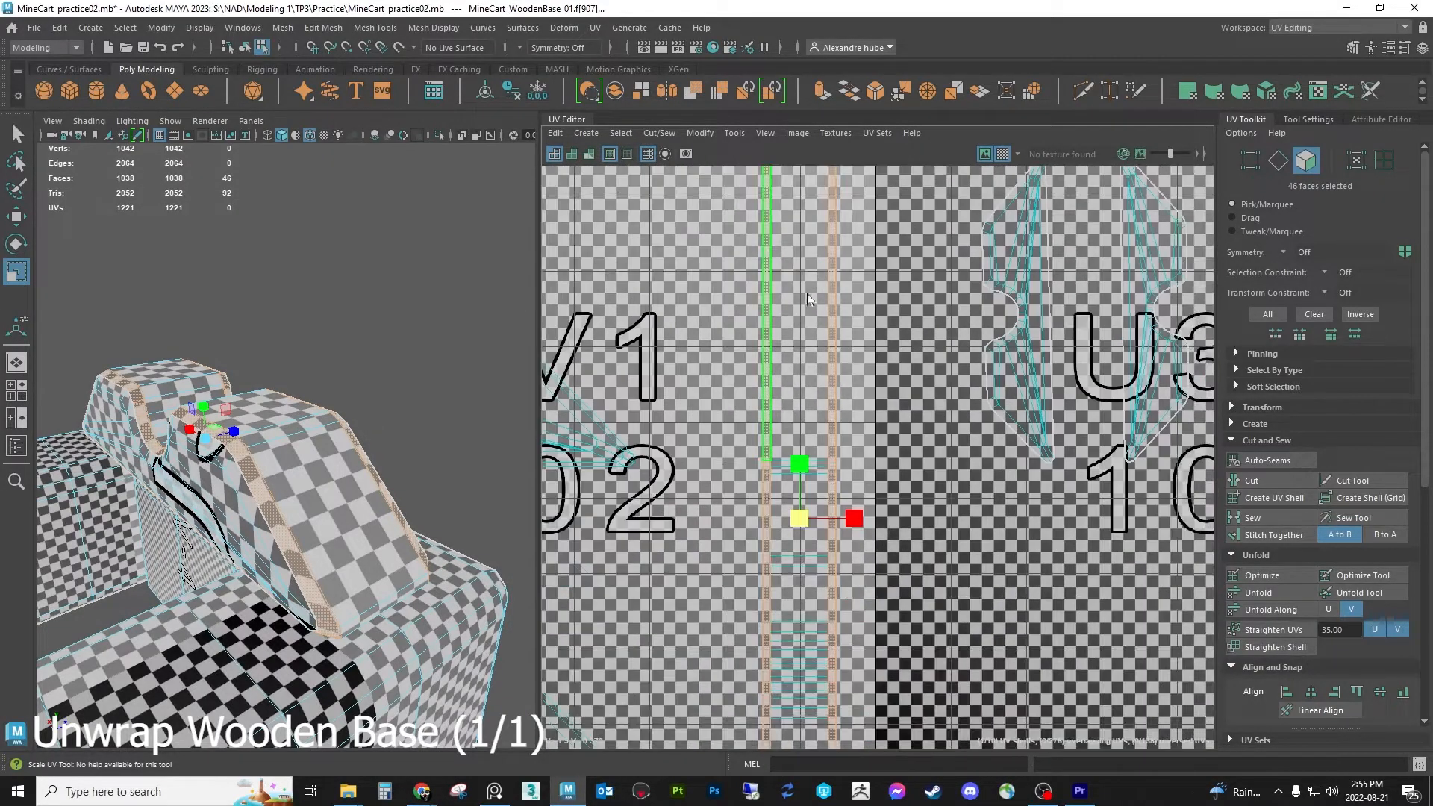
click(1000, 156)
Pick the long straight border edges of both notched side shells to identify which sides of the central strip they match
scroll(858, 493, down, 1)
alt+middle_drag(871, 505, 908, 456)
scroll(895, 508, down, 3)
click(915, 509)
double_click(961, 321)
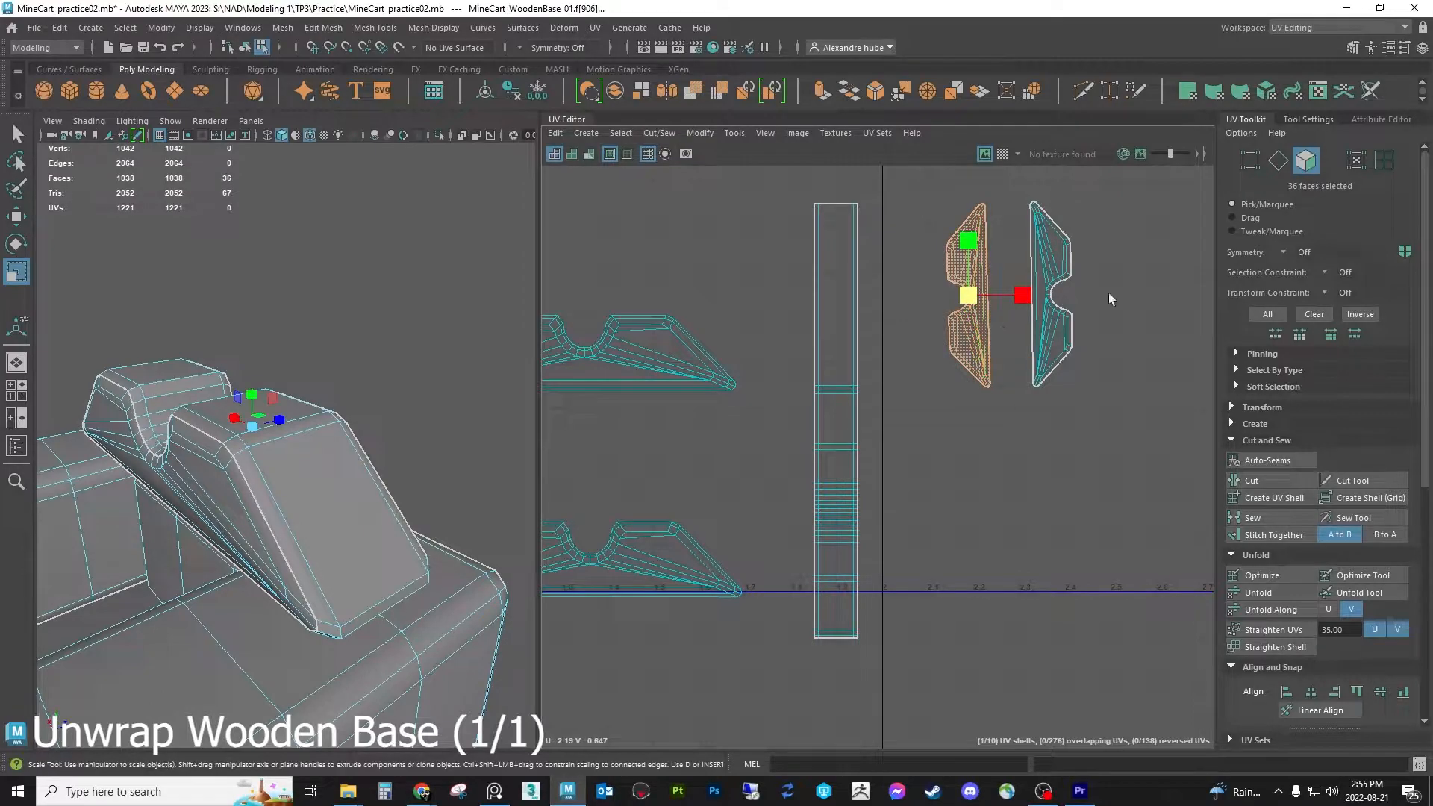
click(1278, 159)
scroll(1045, 246, up, 3)
drag(1021, 311, 1022, 309)
scroll(1306, 522, down, 3)
scroll(1306, 410, up, 3)
scroll(1369, 530, down, 5)
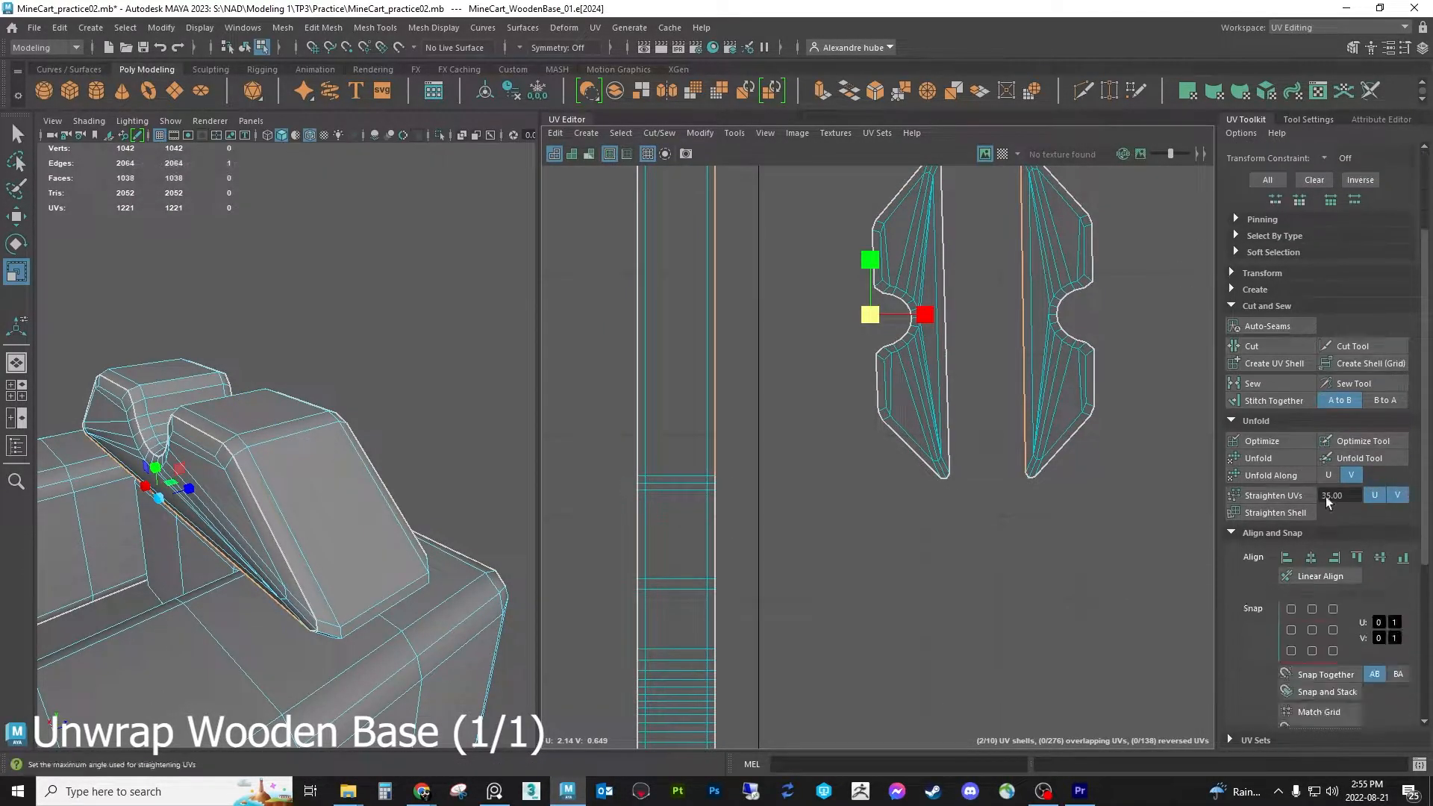
click(1360, 587)
drag(948, 318, 942, 324)
click(1367, 587)
alt+middle_drag(885, 303, 957, 480)
scroll(1376, 280, up, 5)
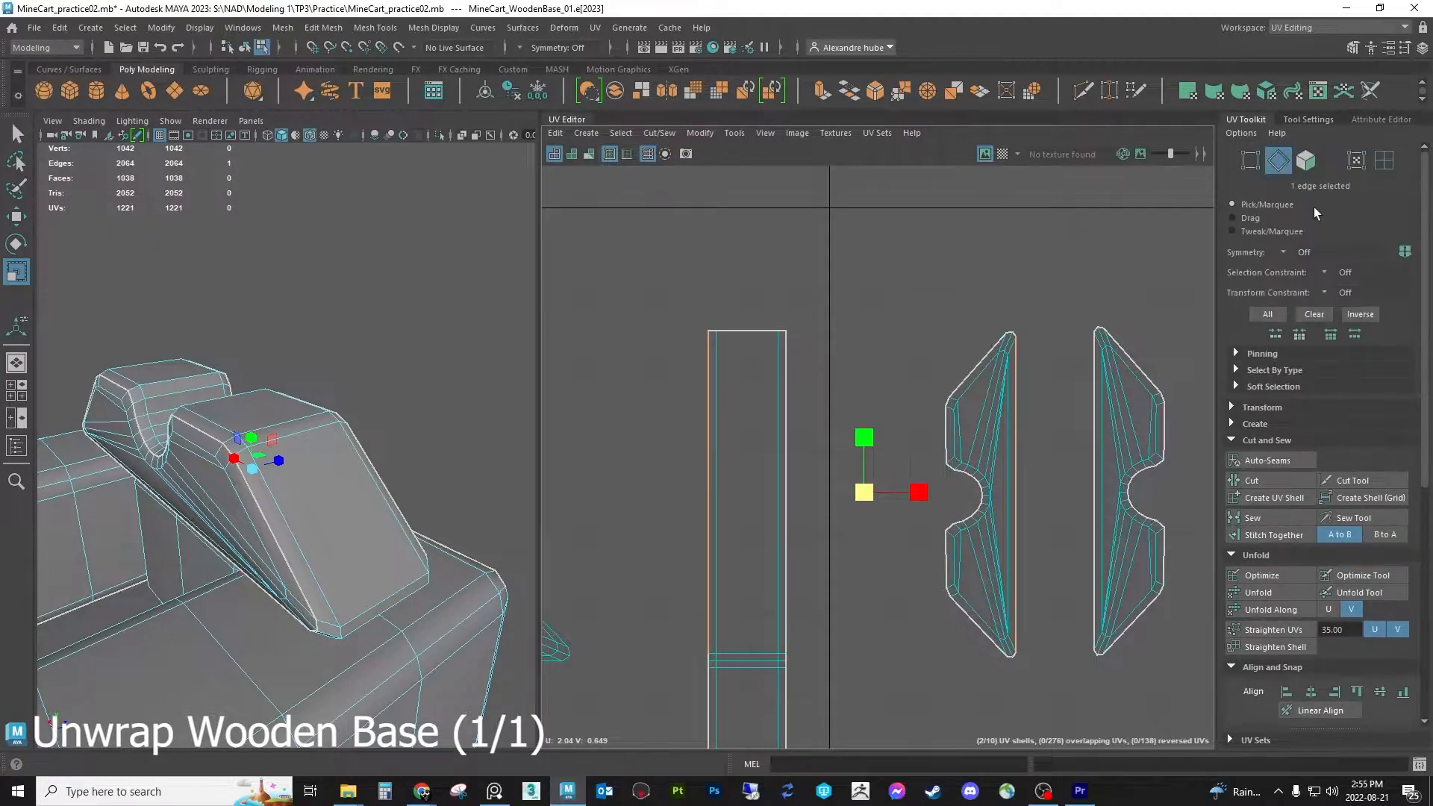
Move the two notched side shells against their matching sides of the central strip's upper section
click(1306, 162)
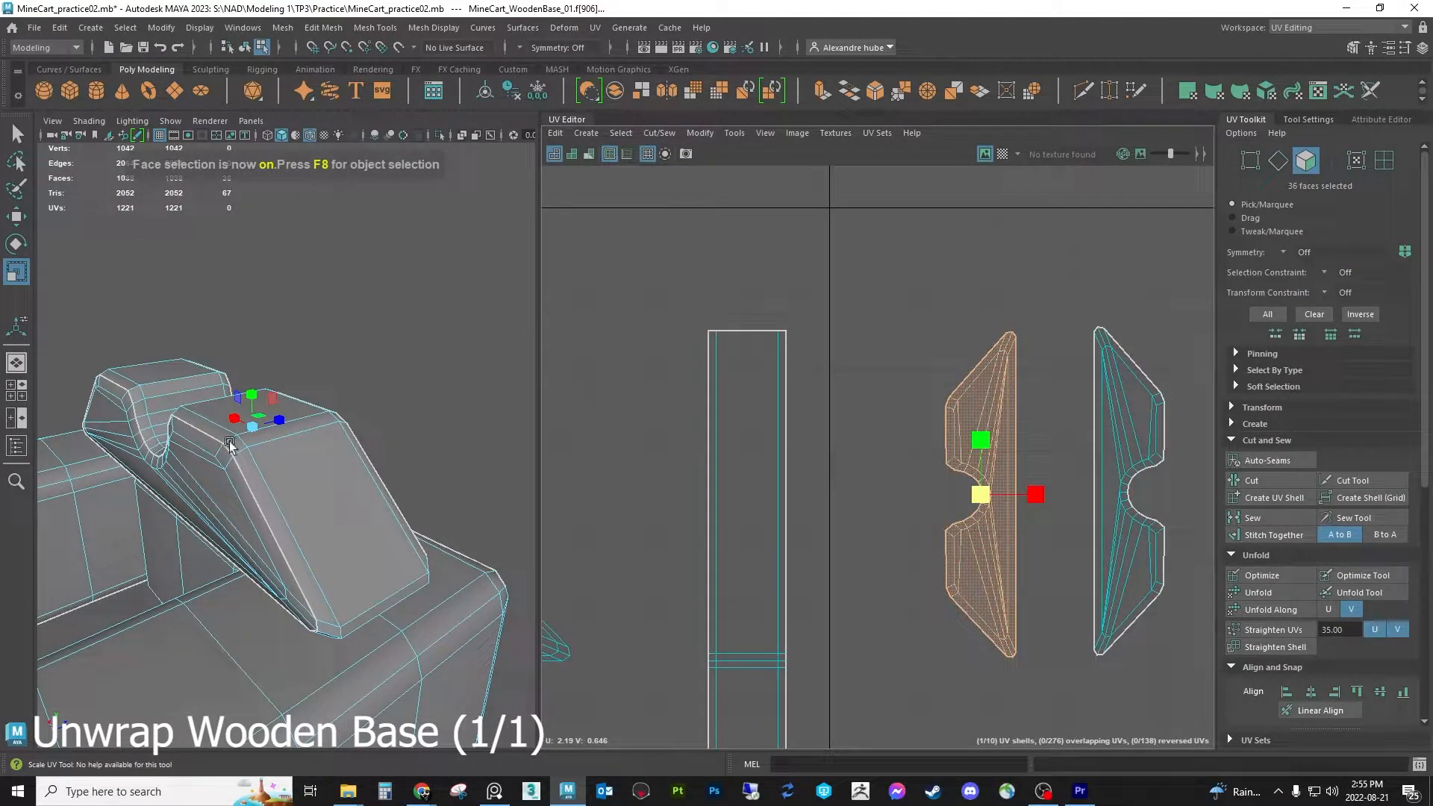
key(w)
drag(980, 494, 670, 492)
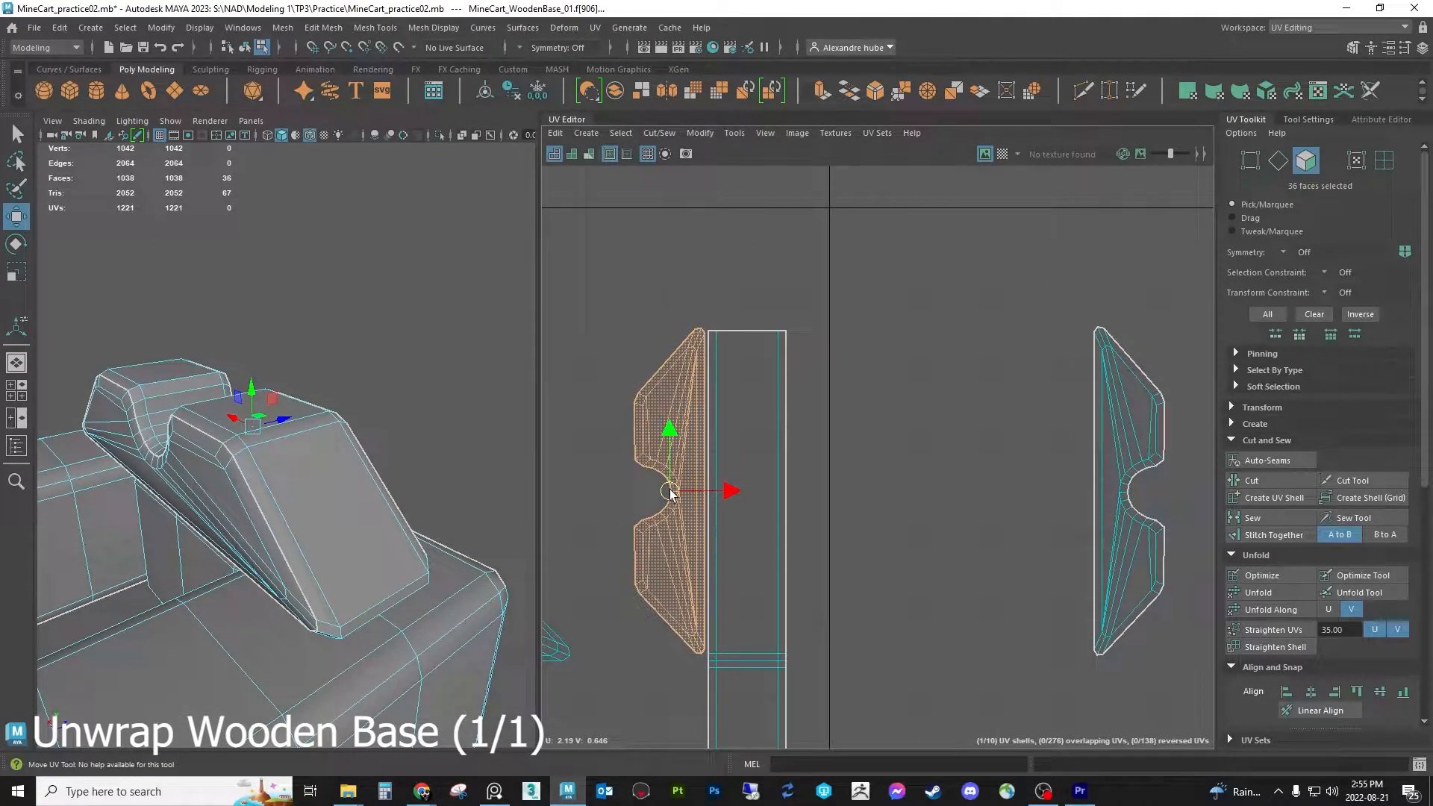
click(1130, 478)
drag(1125, 492, 751, 494)
shift+click(682, 448)
key(r)
key(w)
click(1063, 498)
Stitch both notched side shells to the central strip along their long shared edges, using the A to B direction
alt+right_drag(1063, 499, 932, 544)
alt+middle_drag(933, 543, 969, 375)
alt+right_drag(969, 375, 912, 499)
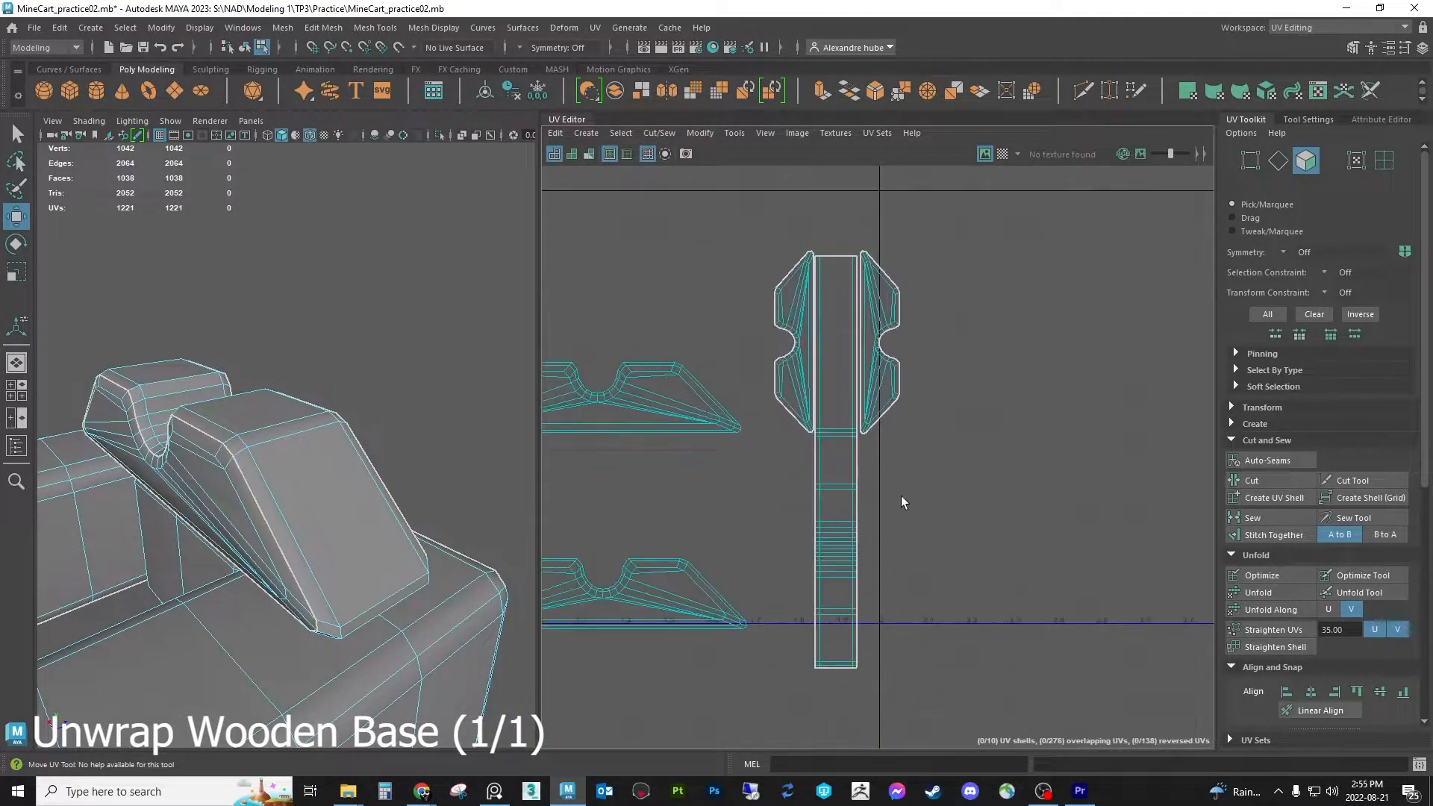
alt+middle_drag(885, 455, 948, 555)
scroll(913, 460, up, 6)
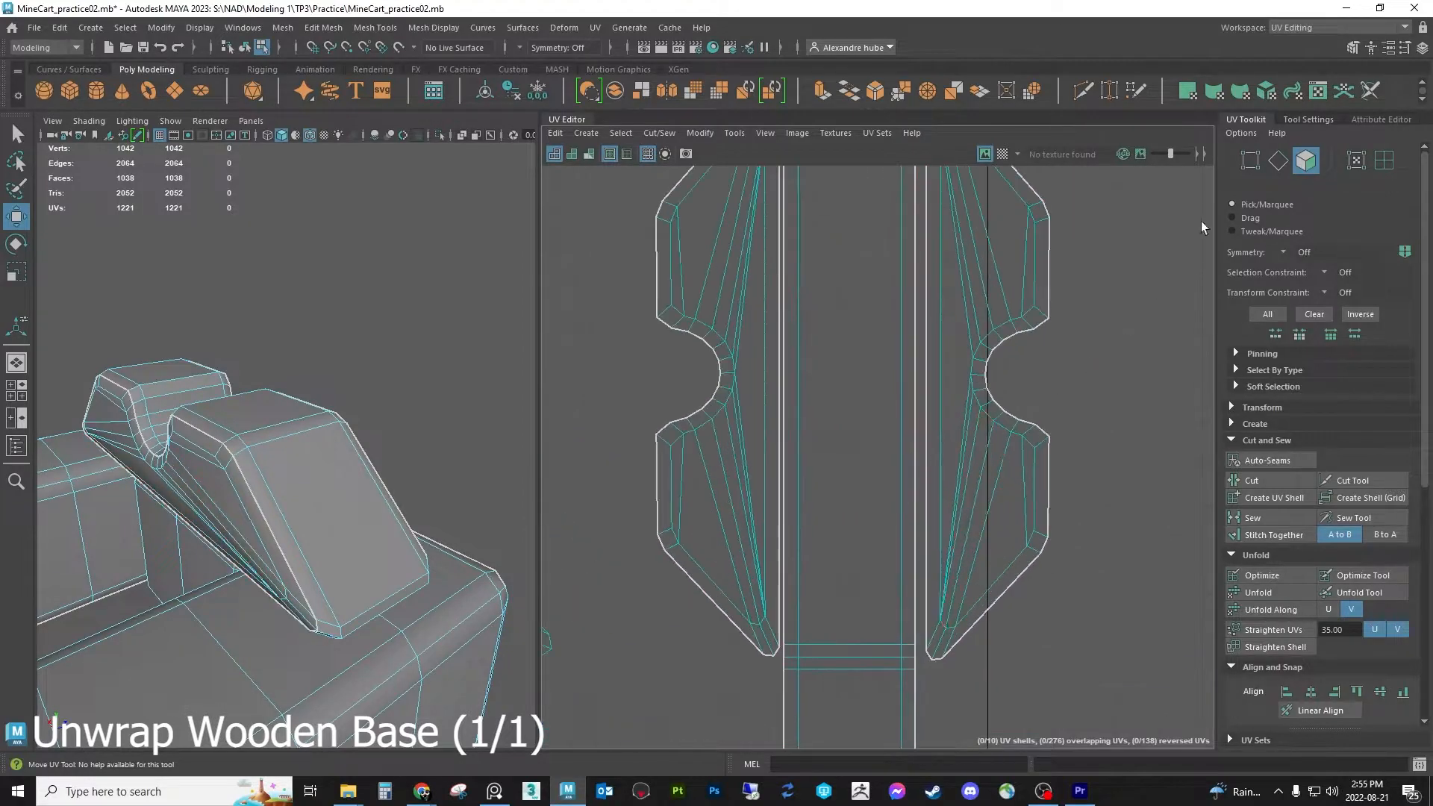
click(1278, 162)
click(783, 336)
click(914, 300)
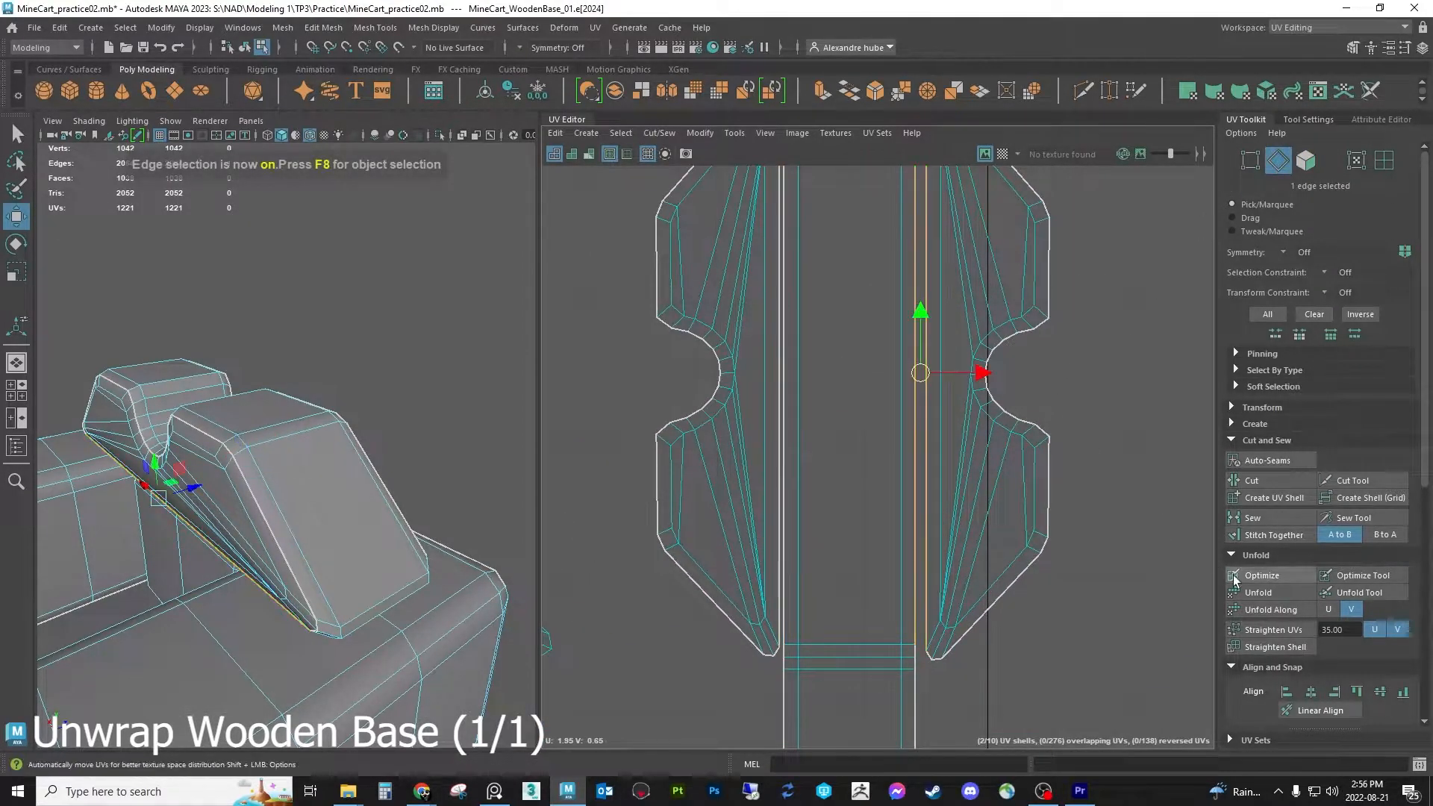
click(1266, 534)
click(779, 552)
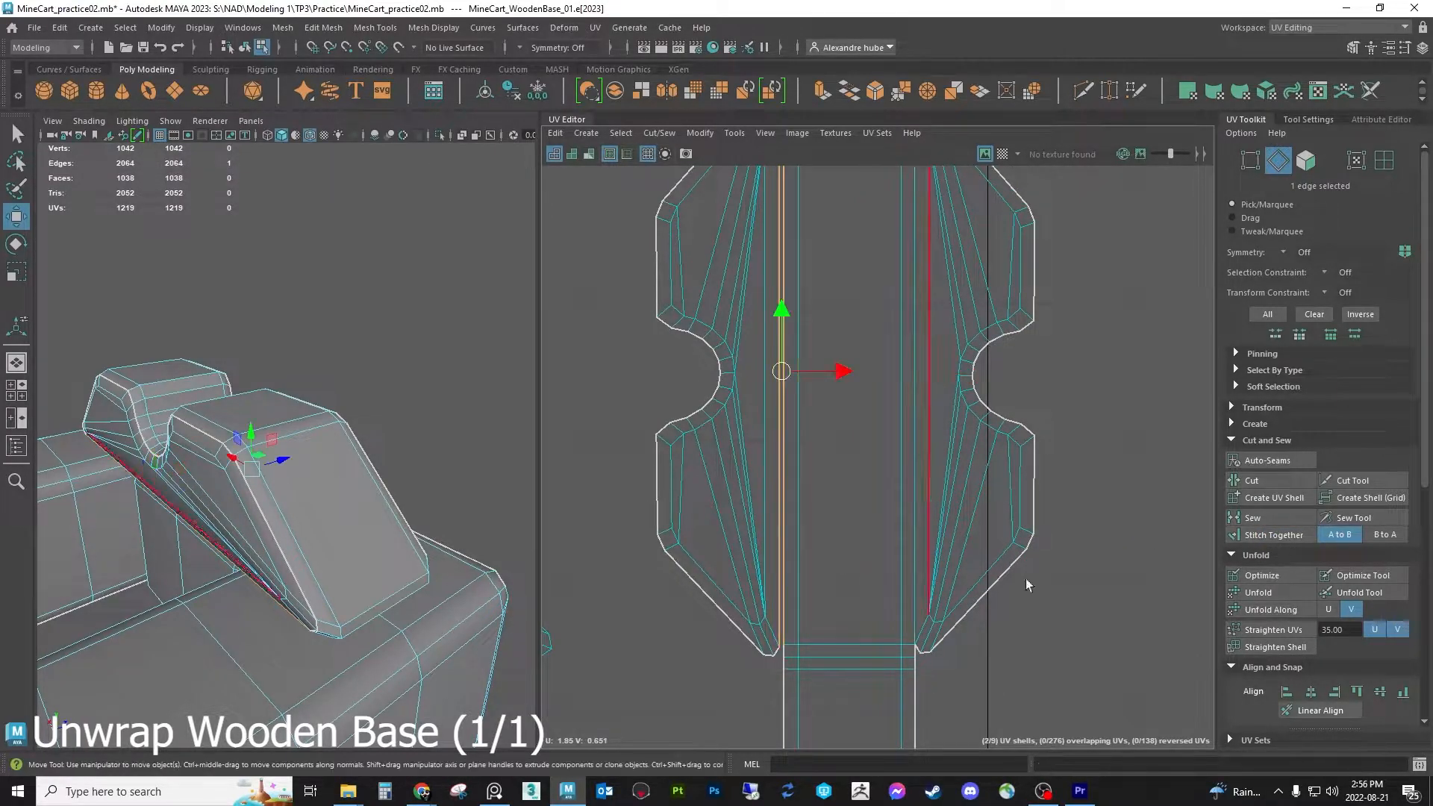
click(1273, 535)
scroll(1030, 466, down, 3)
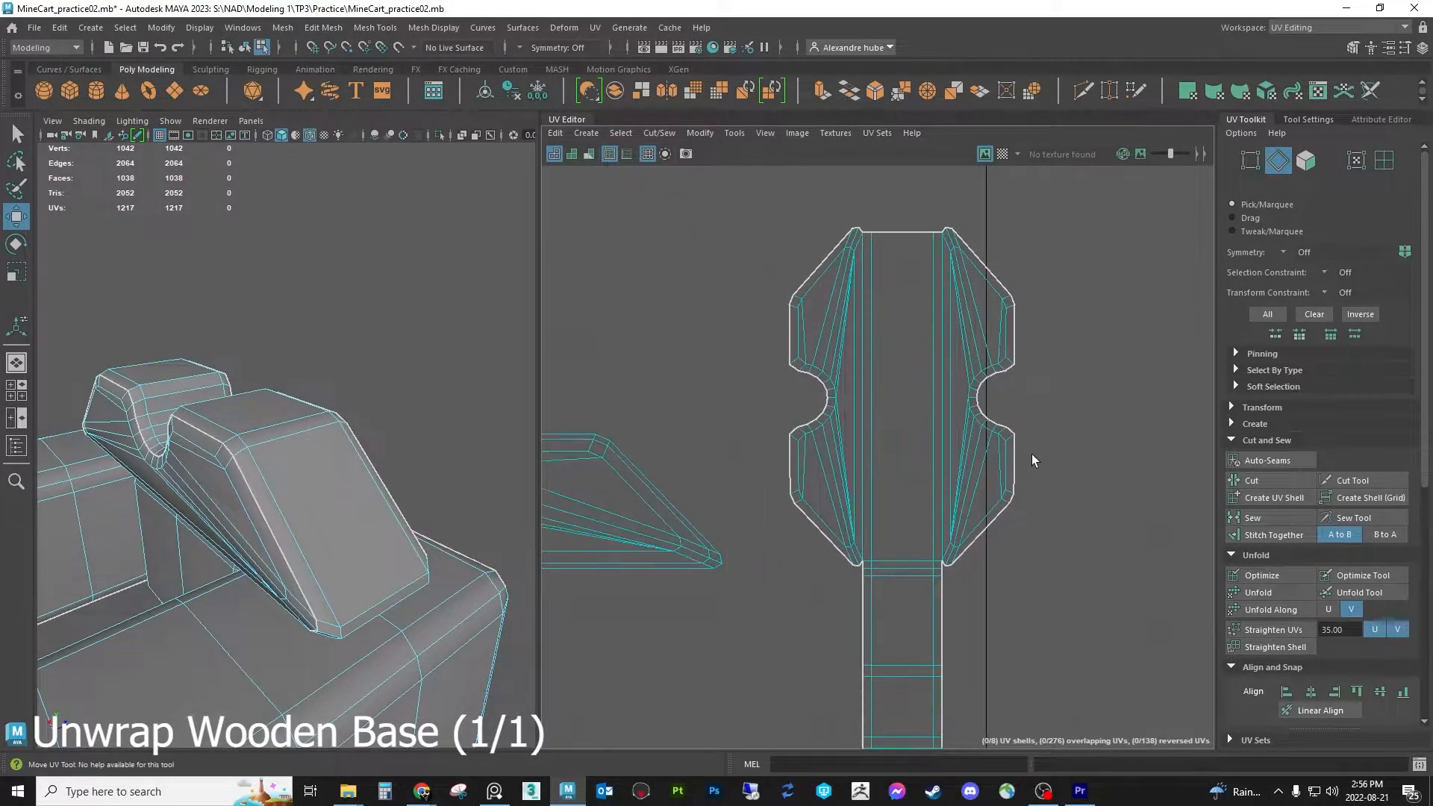
Try to select the outer corner vertices of the stitched right wing for scaling into a straight line
drag(985, 320, 984, 321)
click(1046, 396)
scroll(1032, 458, up, 5)
click(980, 493)
alt+middle_drag(1051, 312, 1067, 445)
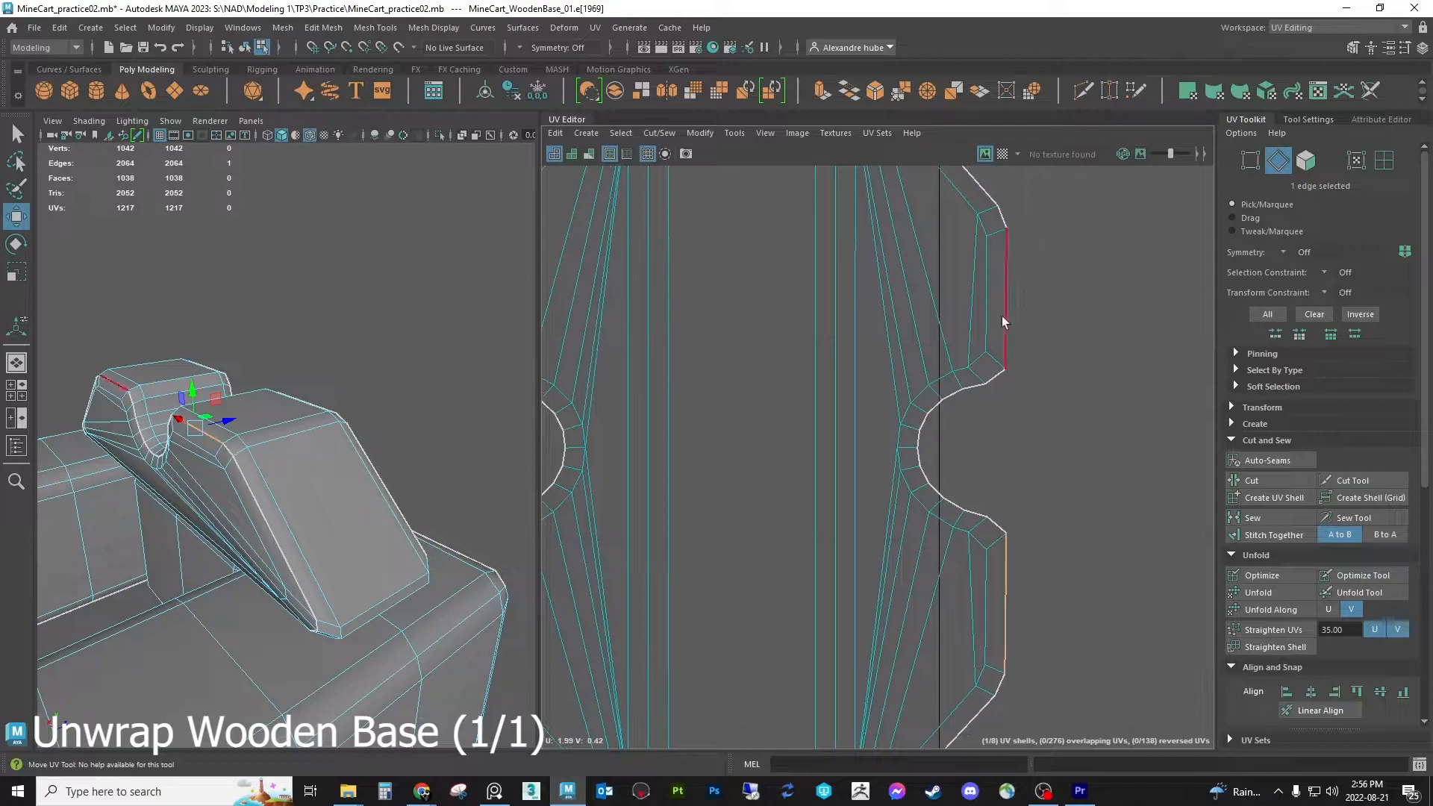
scroll(1024, 348, down, 2)
key(F9)
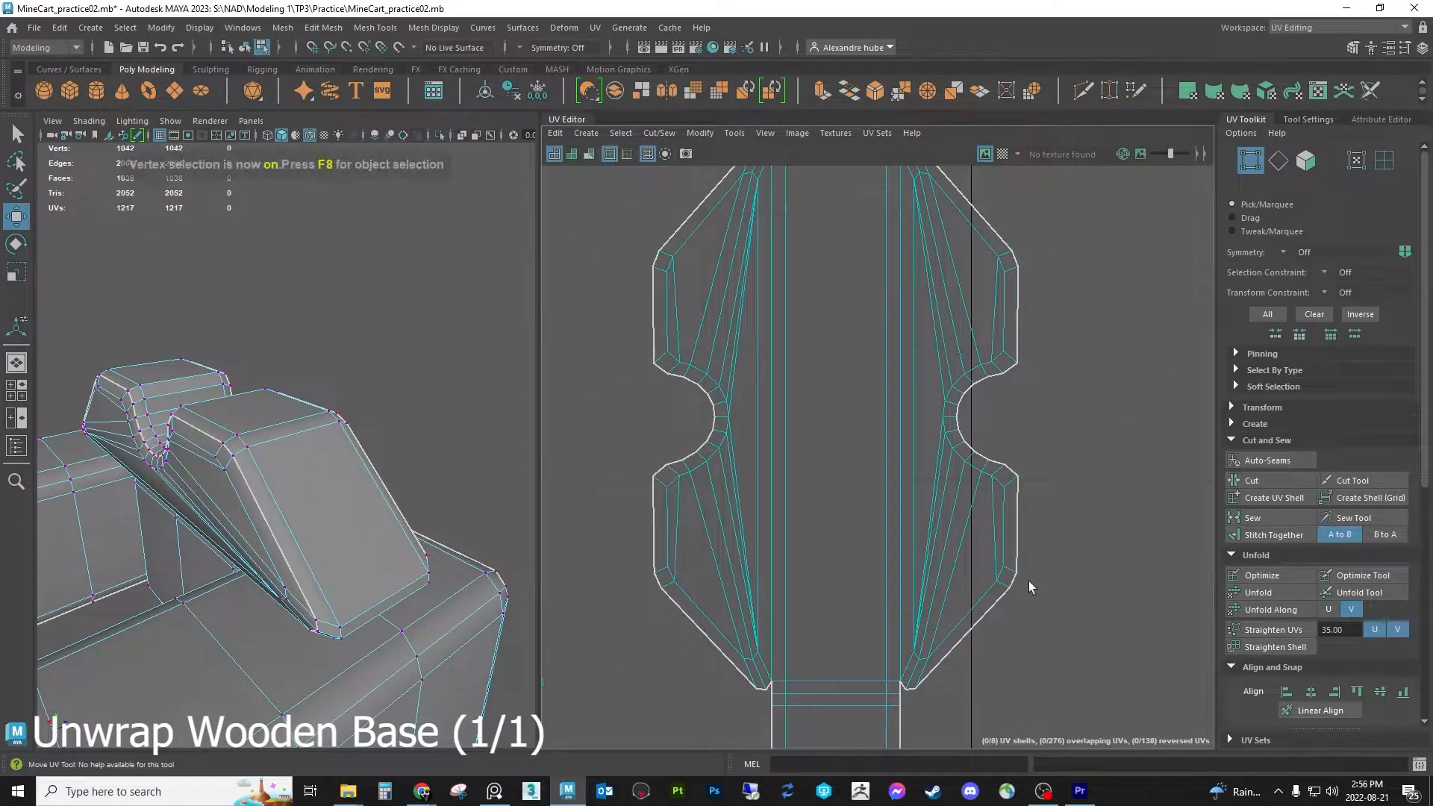
drag(1013, 550, 1012, 547)
shift+drag(1011, 493, 1027, 466)
shift+click(1017, 366)
shift+click(1019, 268)
key(r)
scroll(1050, 461, down, 3)
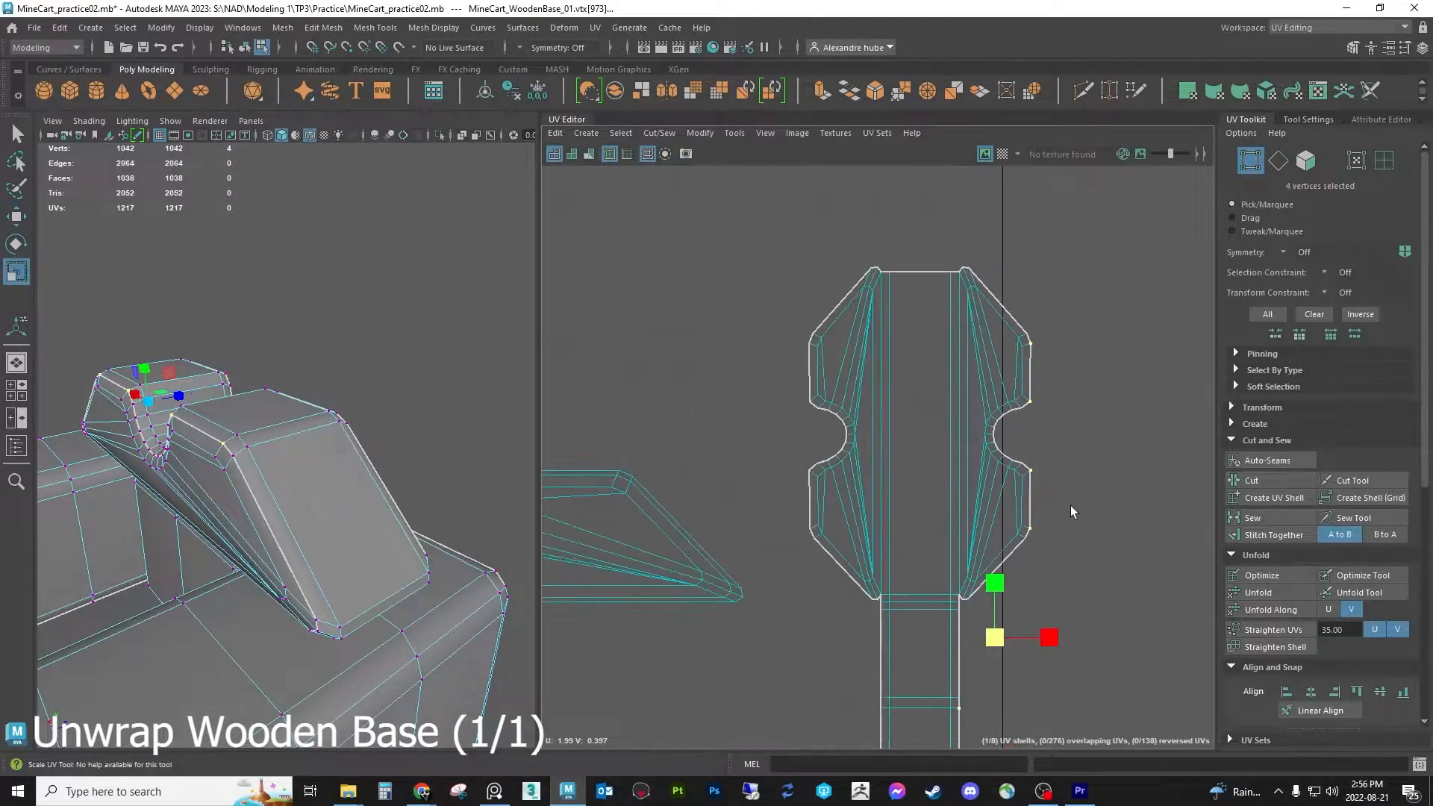
Select the four outer corner UVs of the stitched left wing and scale them along U into one vertical line
click(1357, 158)
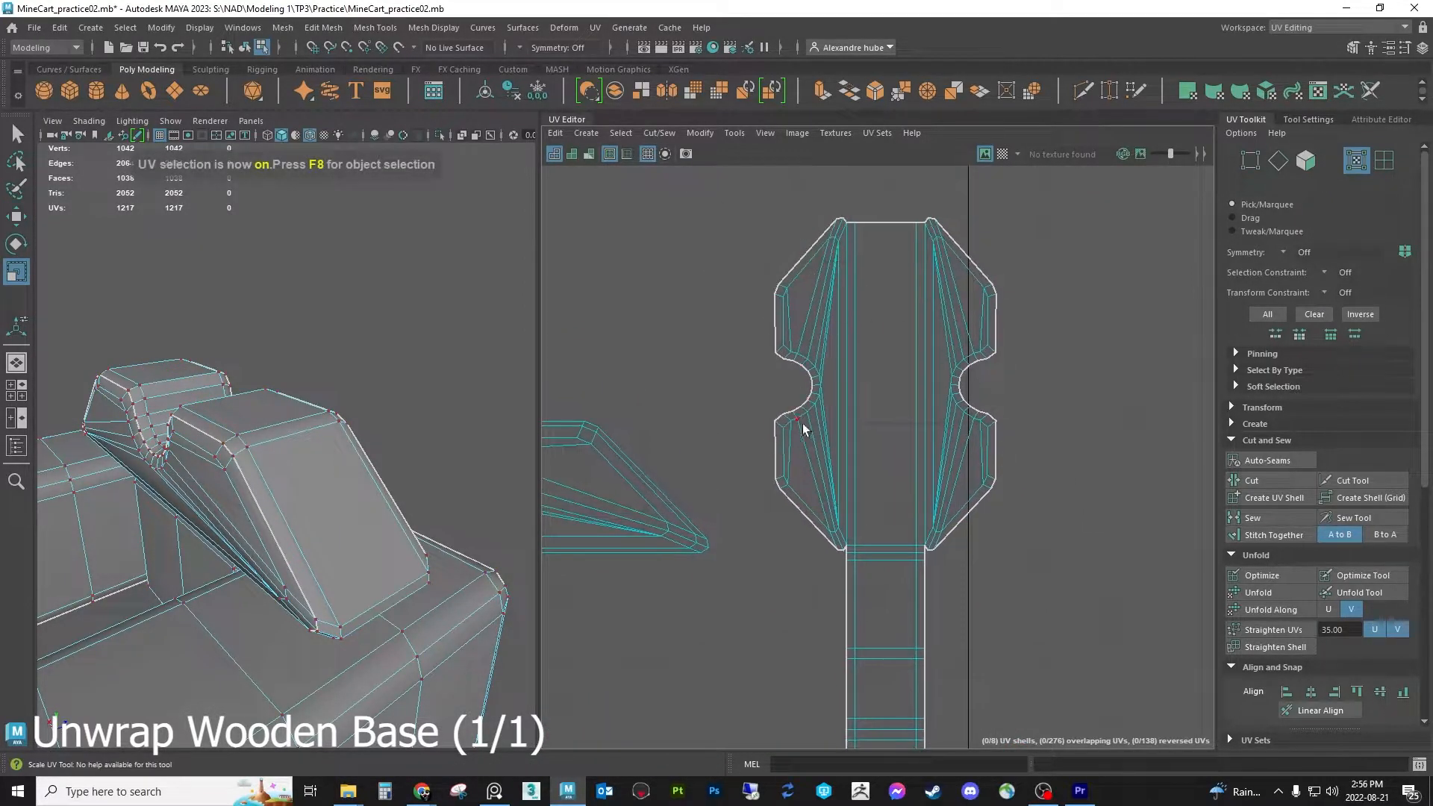
drag(773, 284, 773, 284)
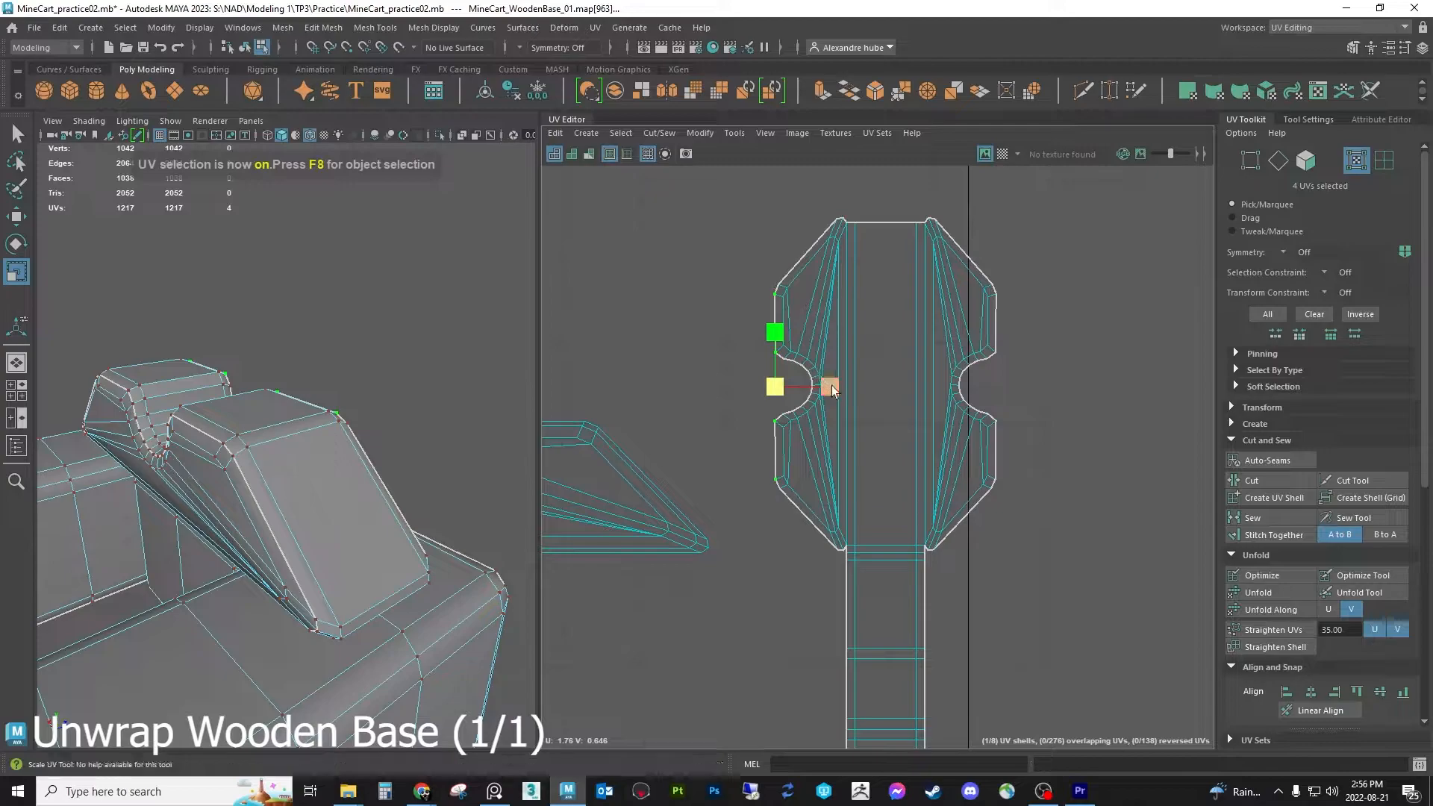
click(759, 520)
scroll(1058, 518, down, 4)
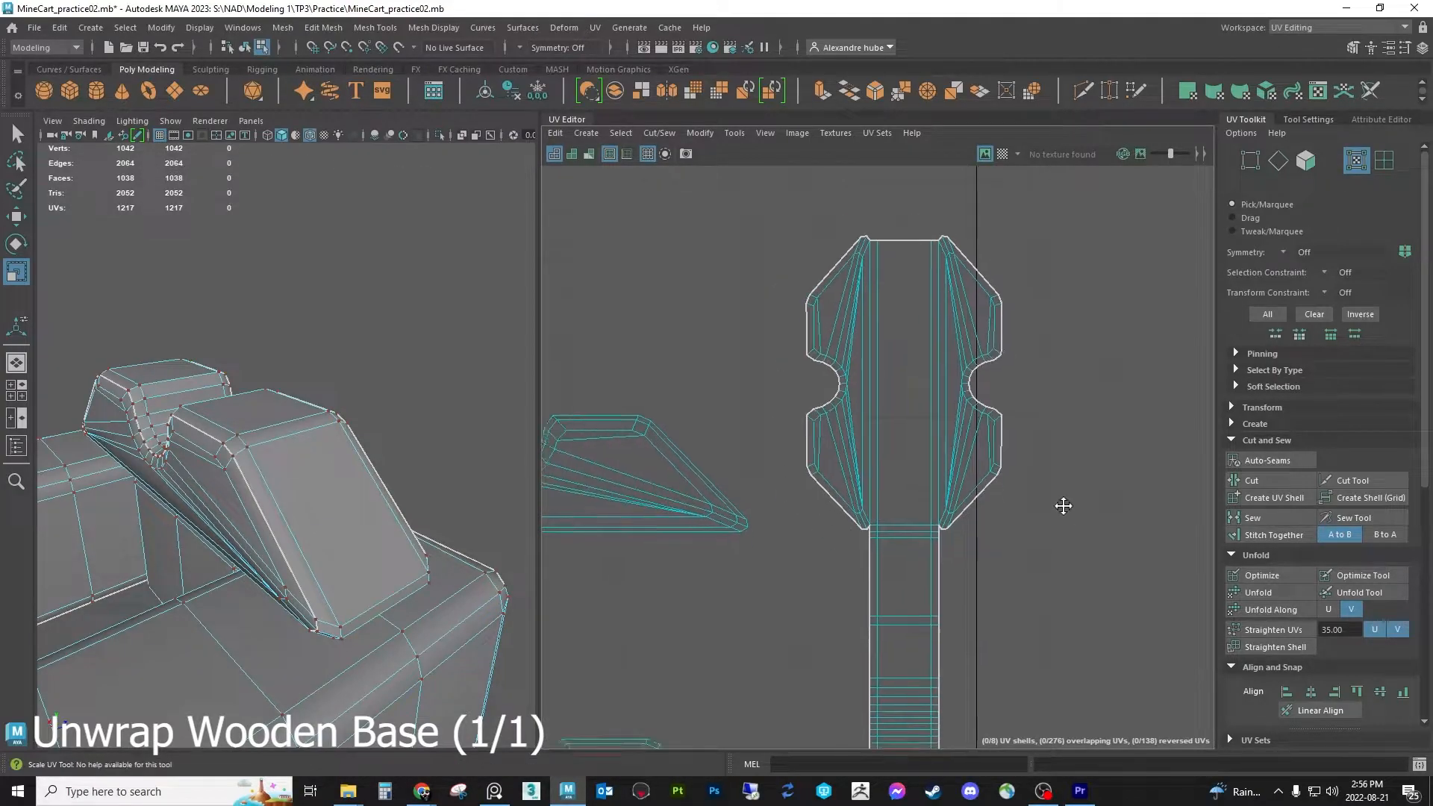
Move the finished notched support shell to empty space away from the two remaining support shells
click(1305, 160)
double_click(898, 325)
scroll(939, 418, down, 3)
alt+middle_drag(940, 428, 878, 455)
scroll(877, 455, down, 3)
key(w)
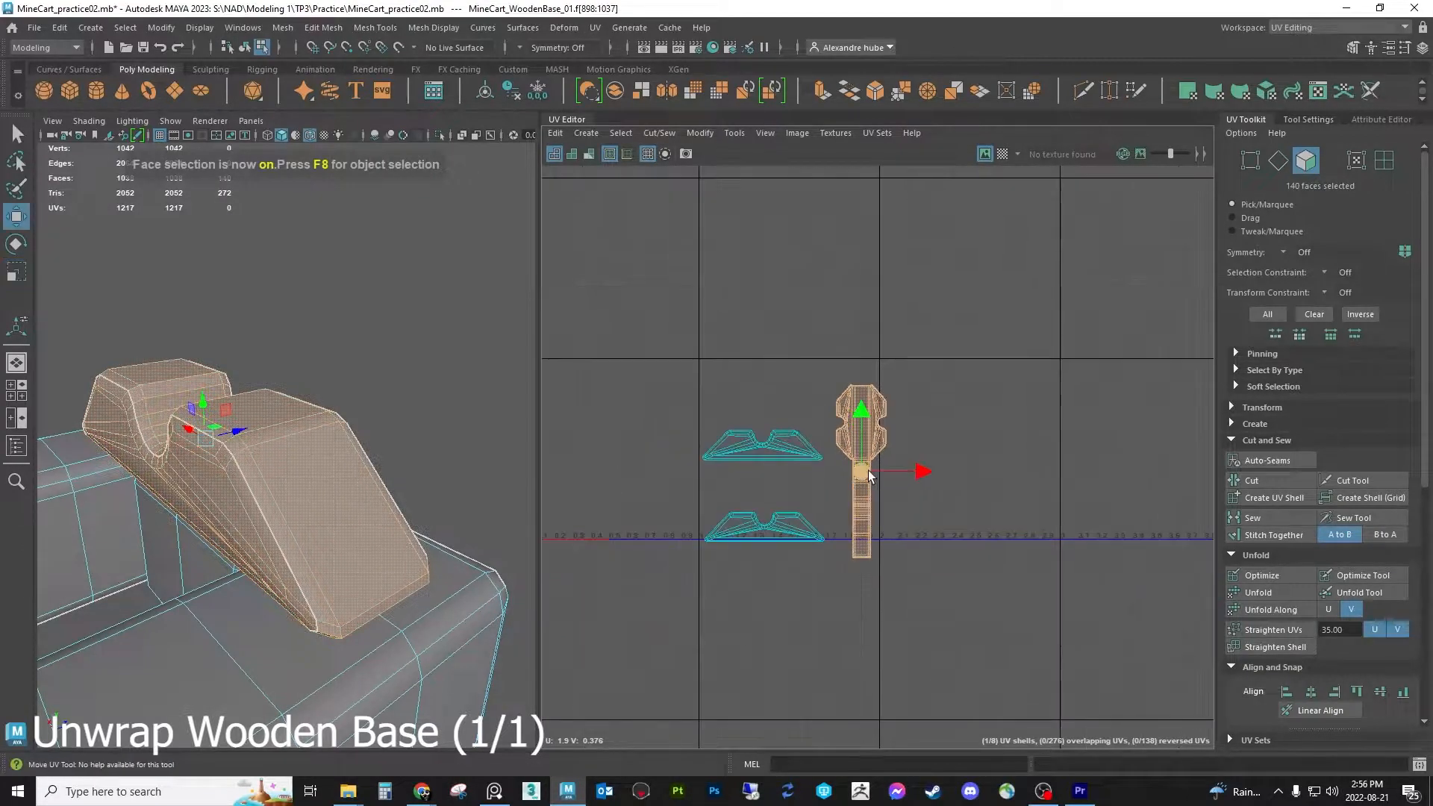
drag(867, 470, 1094, 422)
alt+middle_drag(886, 474, 1006, 467)
scroll(880, 453, up, 3)
Select the edge loops outlining both notched sides of the next wooden support and cut its UVs along them
double_click(880, 438)
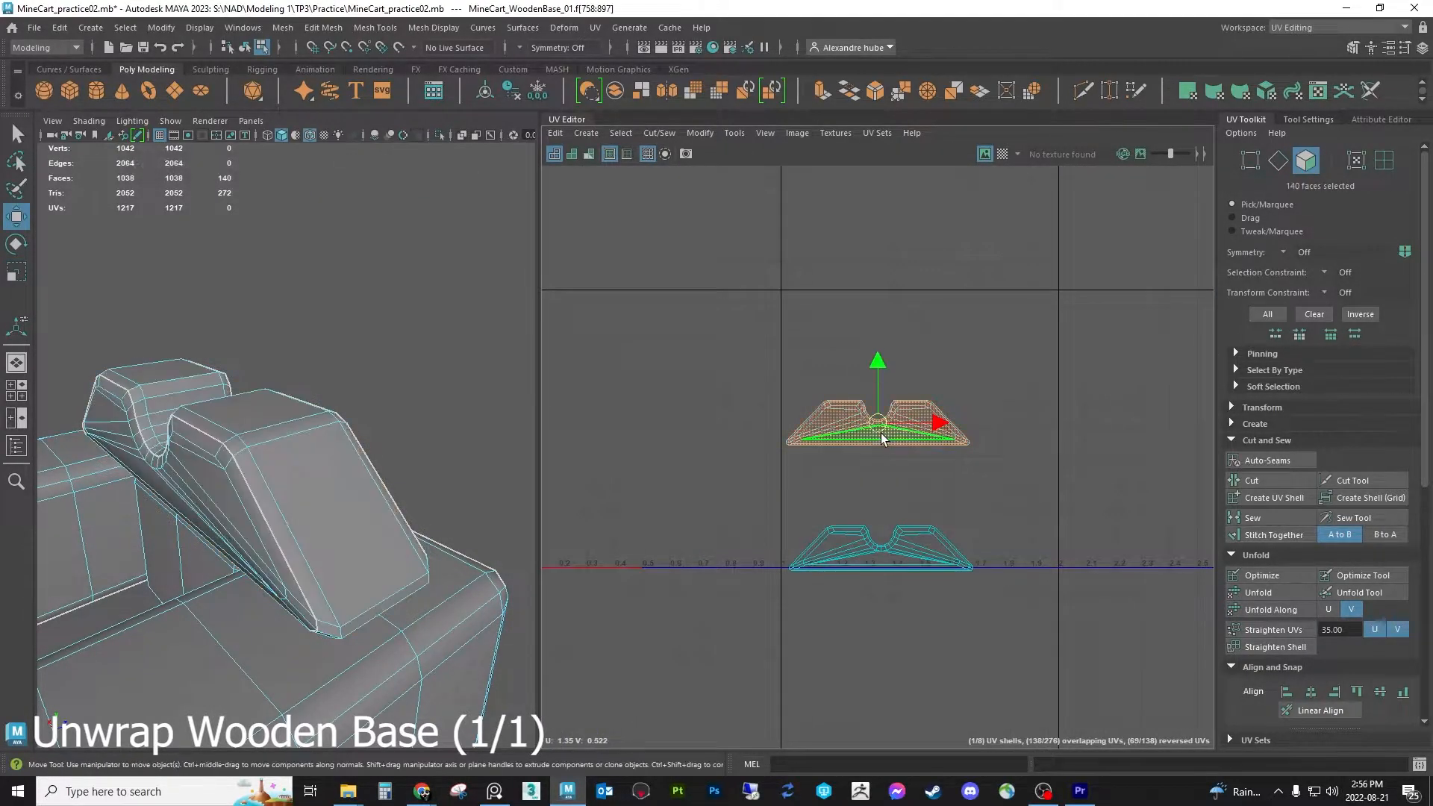
key(f)
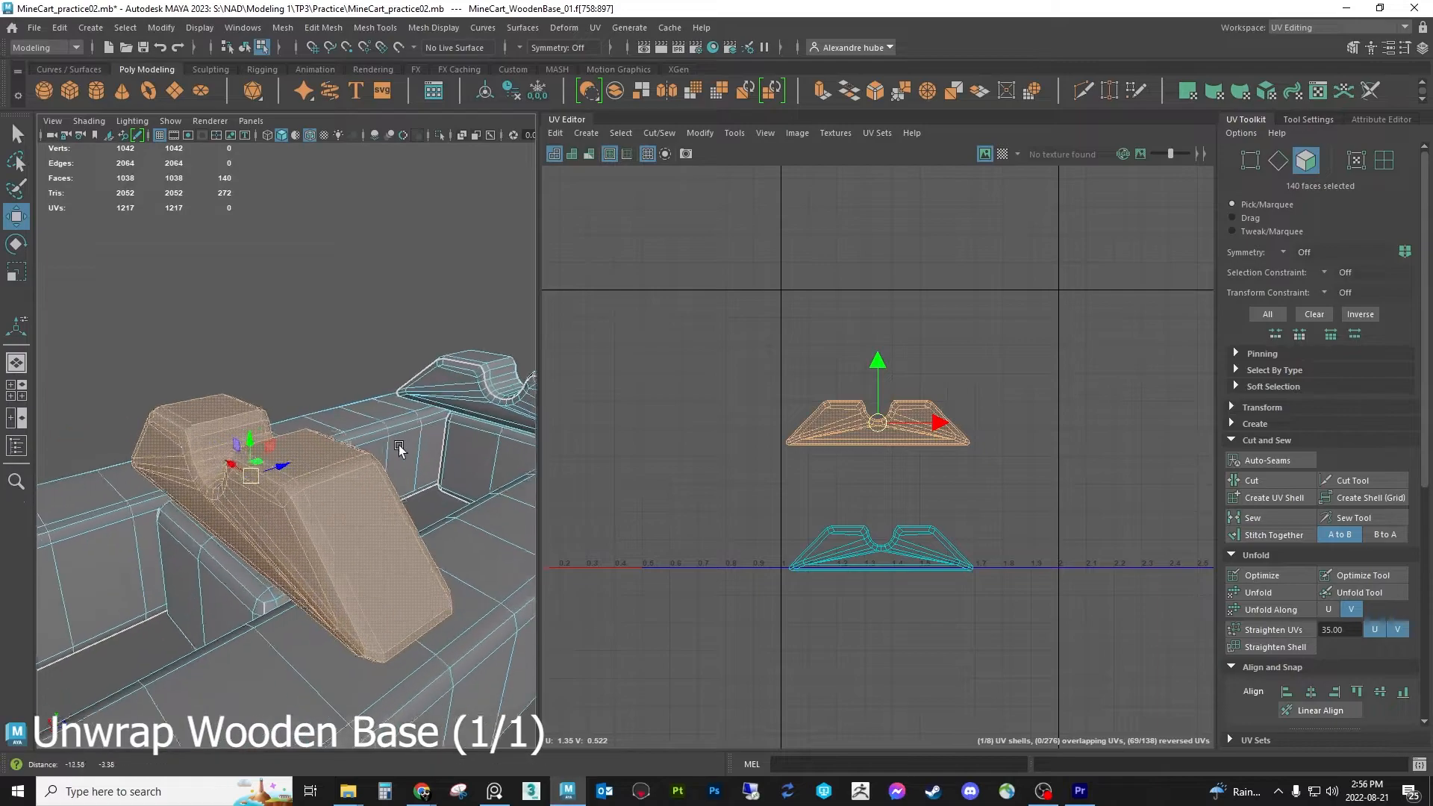
click(956, 273)
key(F10)
double_click(346, 512)
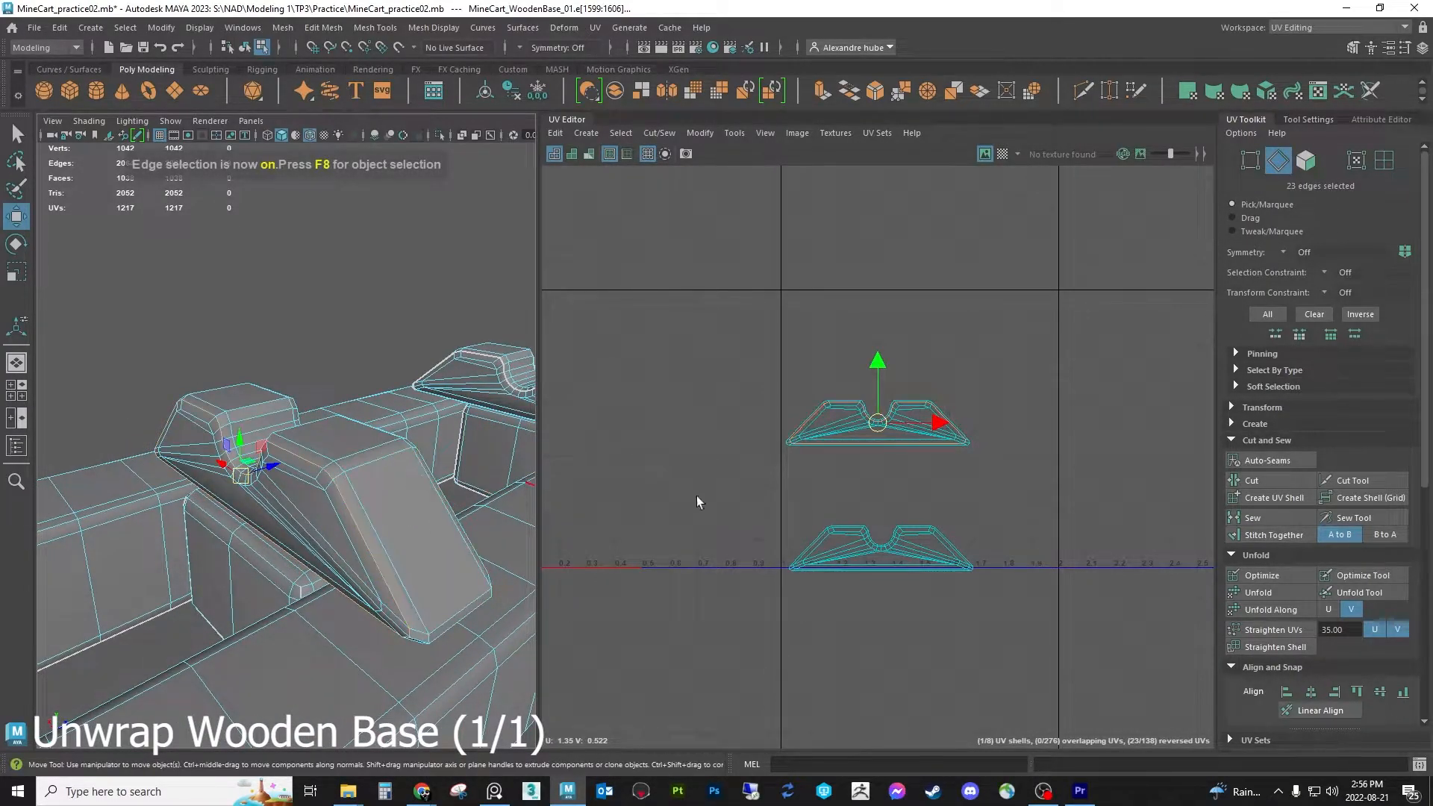
alt+drag(400, 441, 271, 449)
shift+double_click(270, 444)
alt+drag(481, 507, 558, 512)
alt+drag(410, 505, 350, 509)
ctrl+click(220, 484)
click(1251, 480)
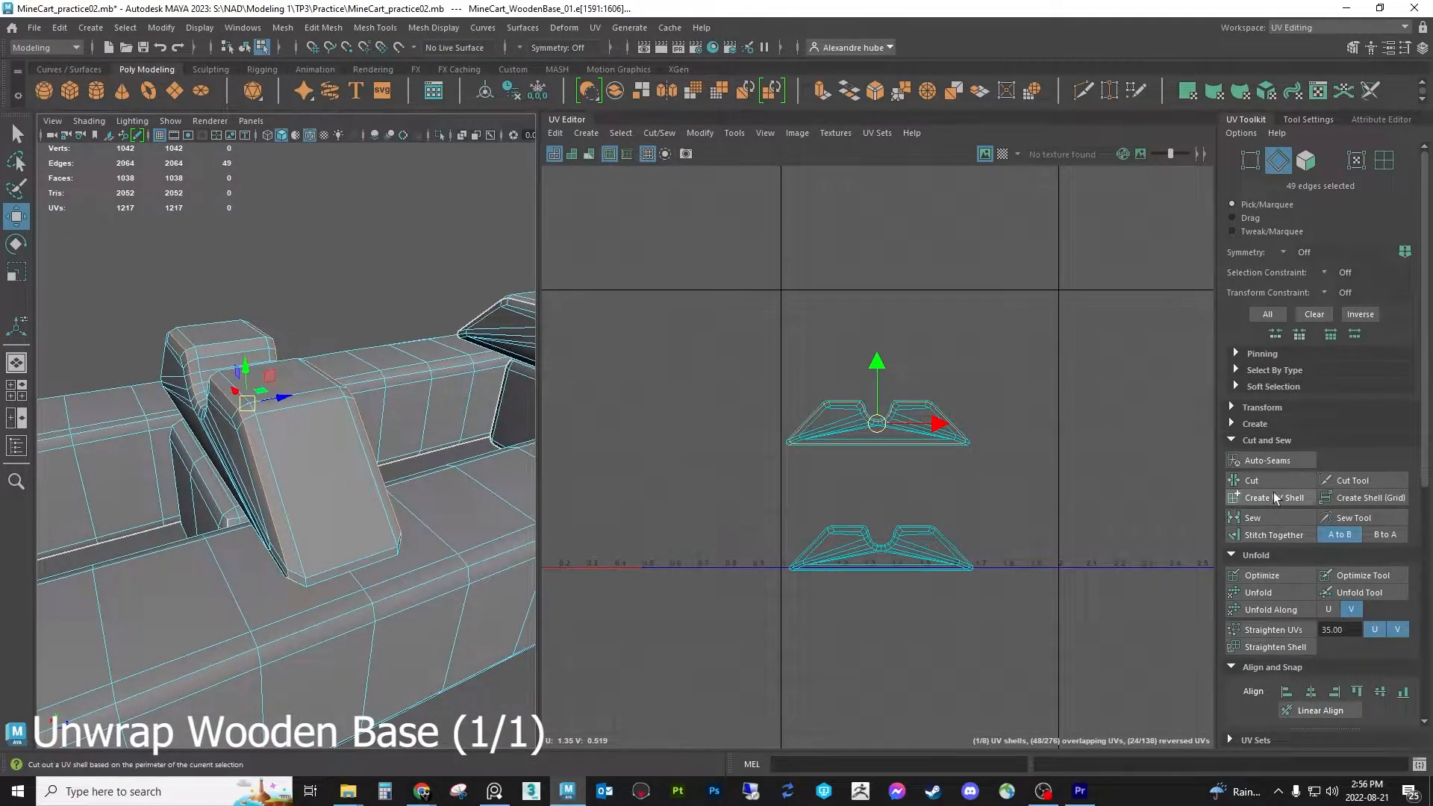
Select all UV shells of the newly cut support and unfold them
click(1306, 159)
drag(746, 457, 1020, 363)
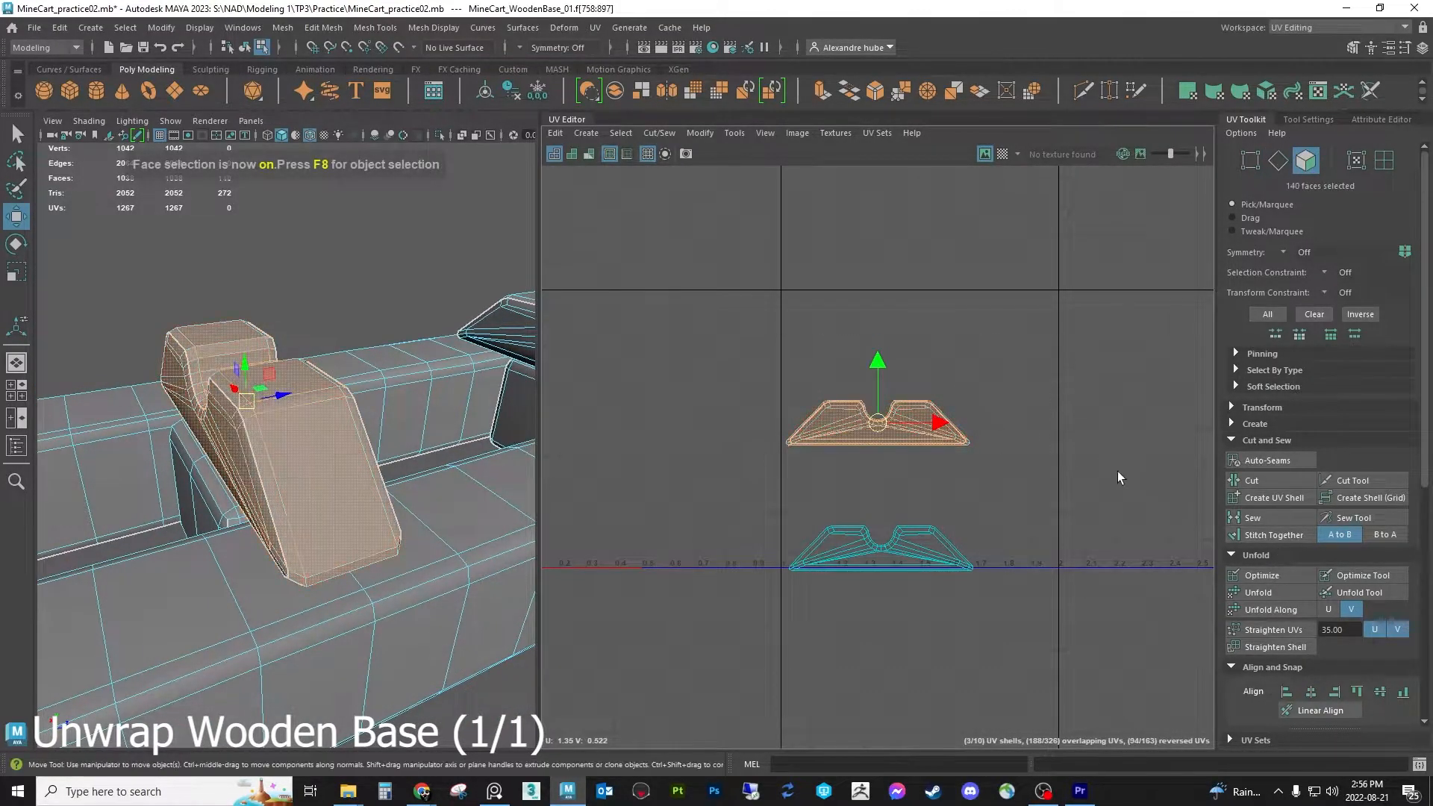
click(1270, 590)
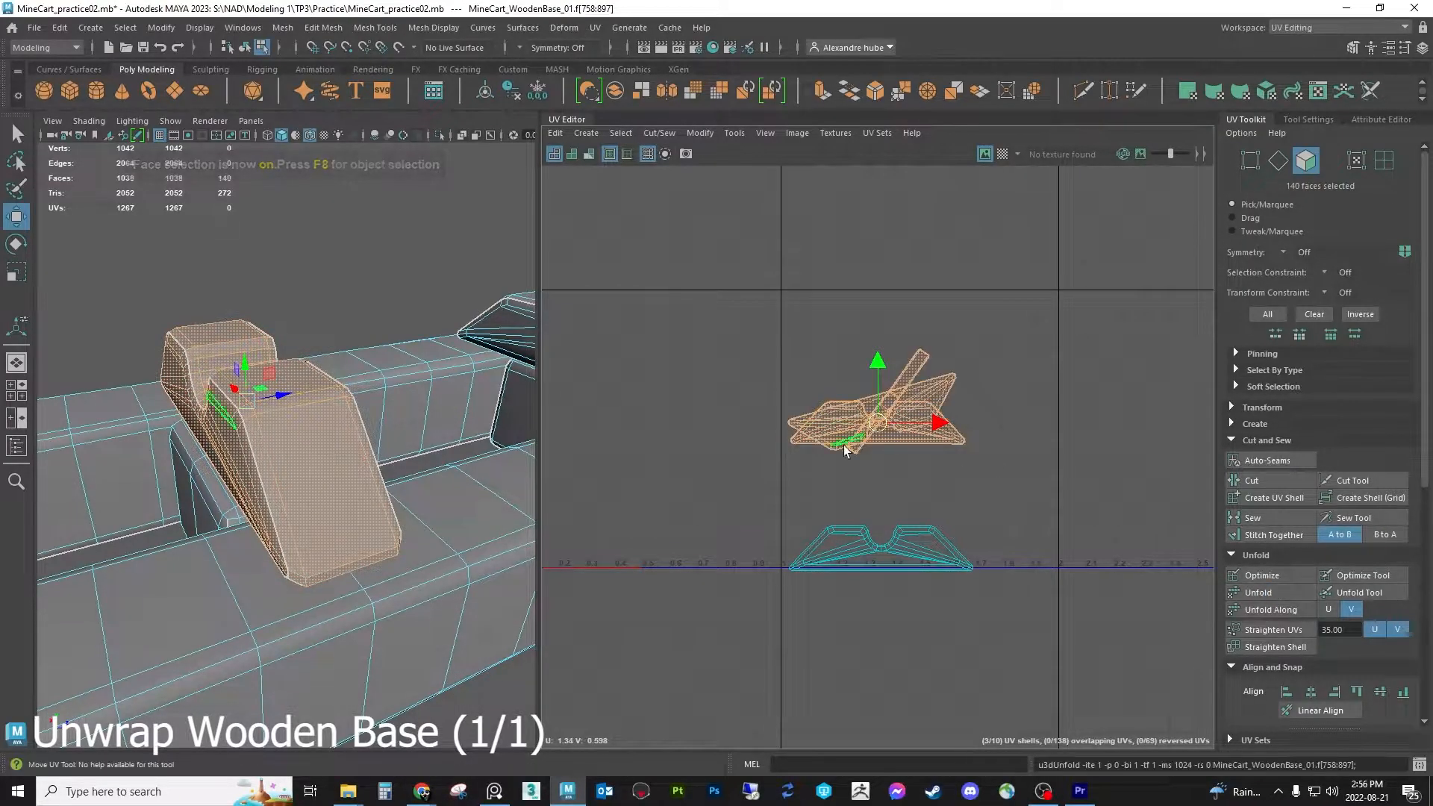
Move the two overlapping notched side shells apart from each other and from the central strip
click(840, 473)
double_click(840, 420)
drag(878, 423, 778, 338)
click(830, 419)
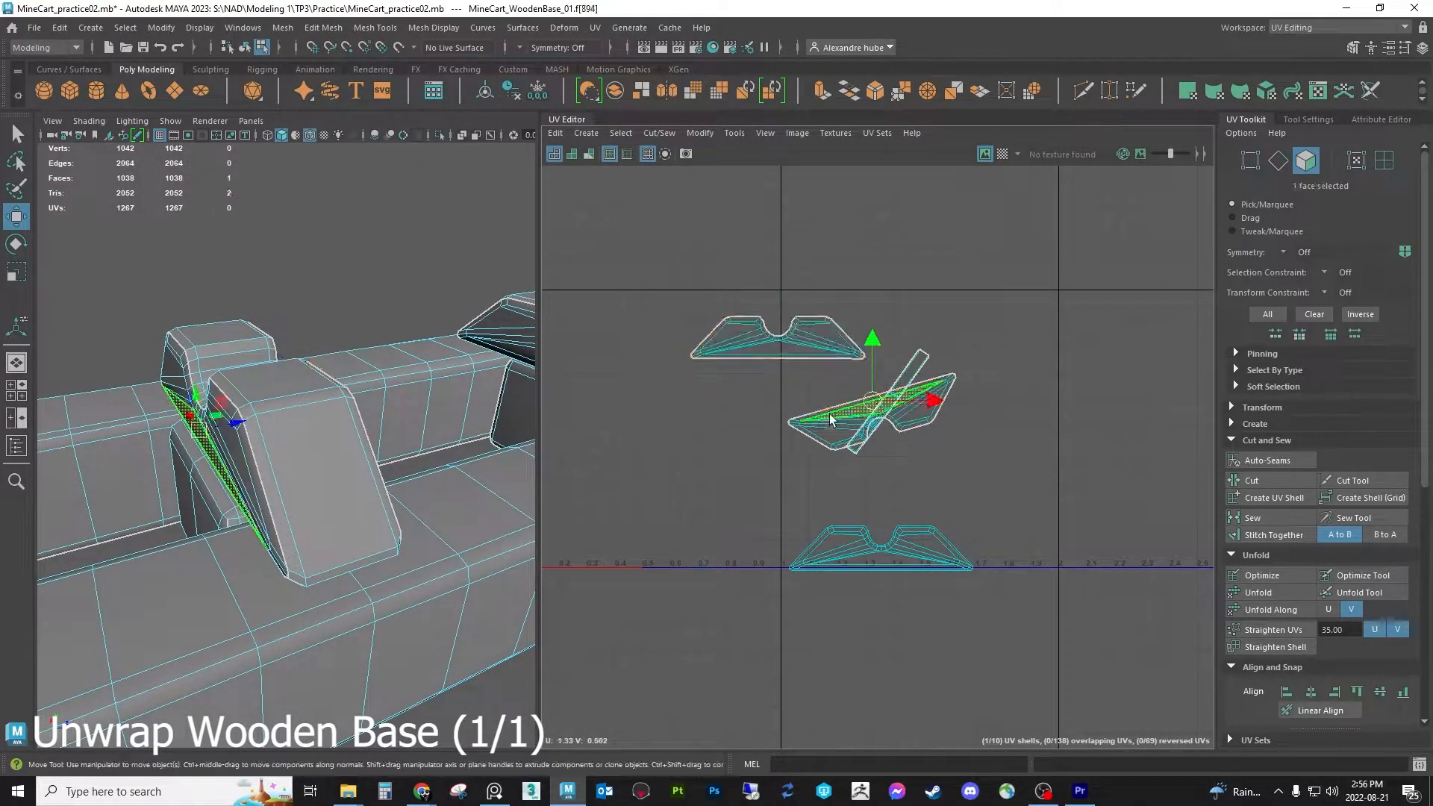
double_click(830, 419)
drag(868, 398, 727, 401)
Orient both notched side shells horizontally by their long straight border edges
key(F10)
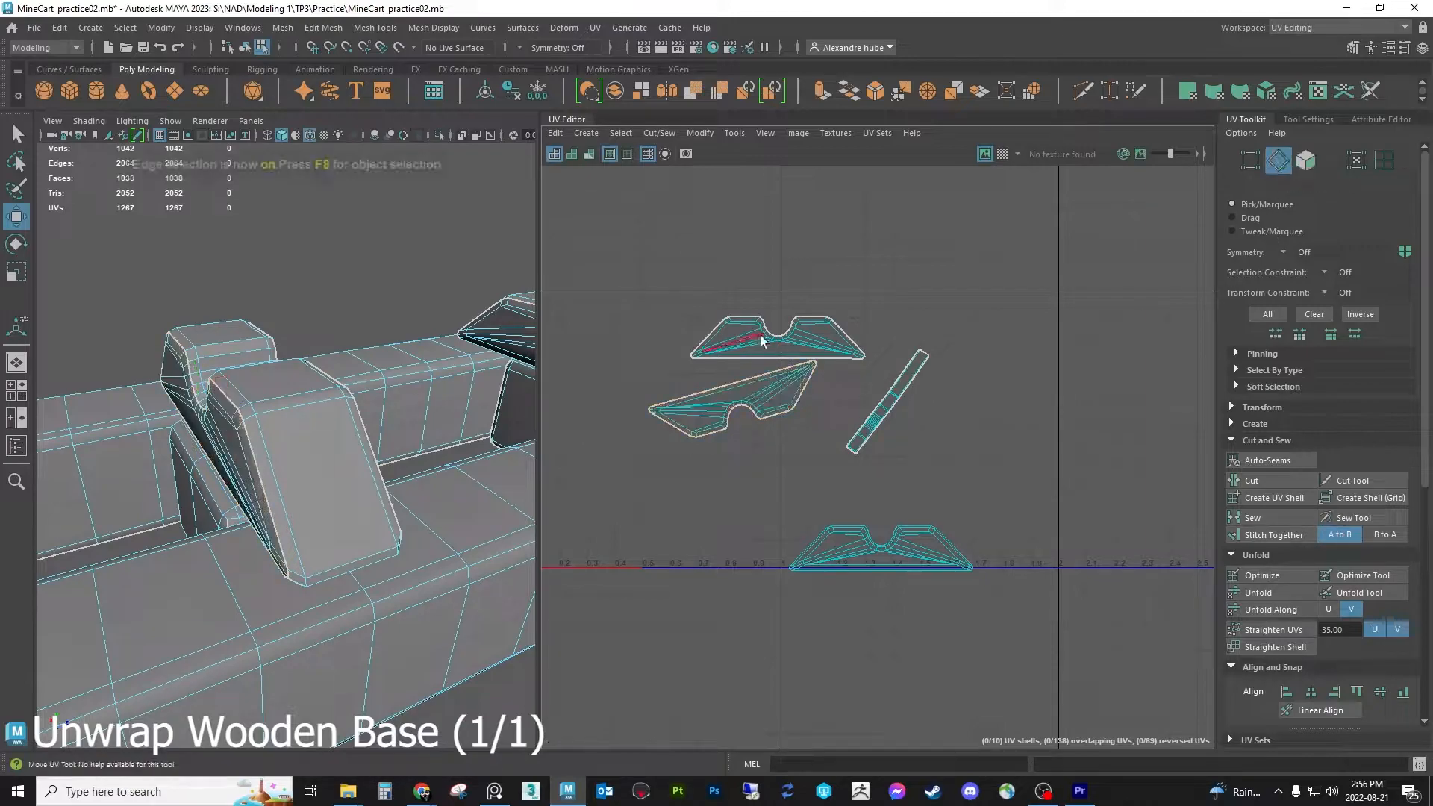
scroll(721, 403, up, 5)
click(741, 376)
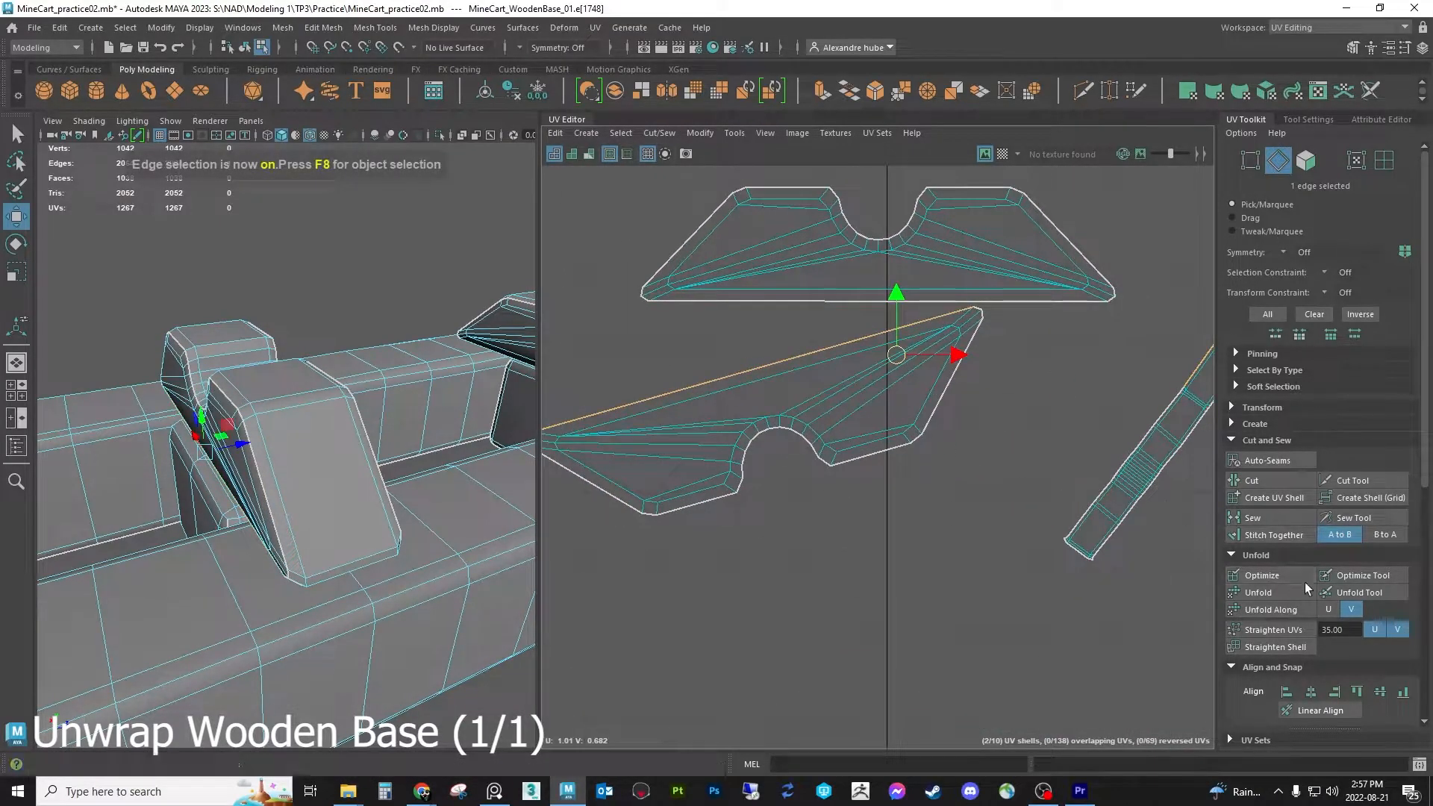
scroll(1305, 582, down, 5)
click(1384, 714)
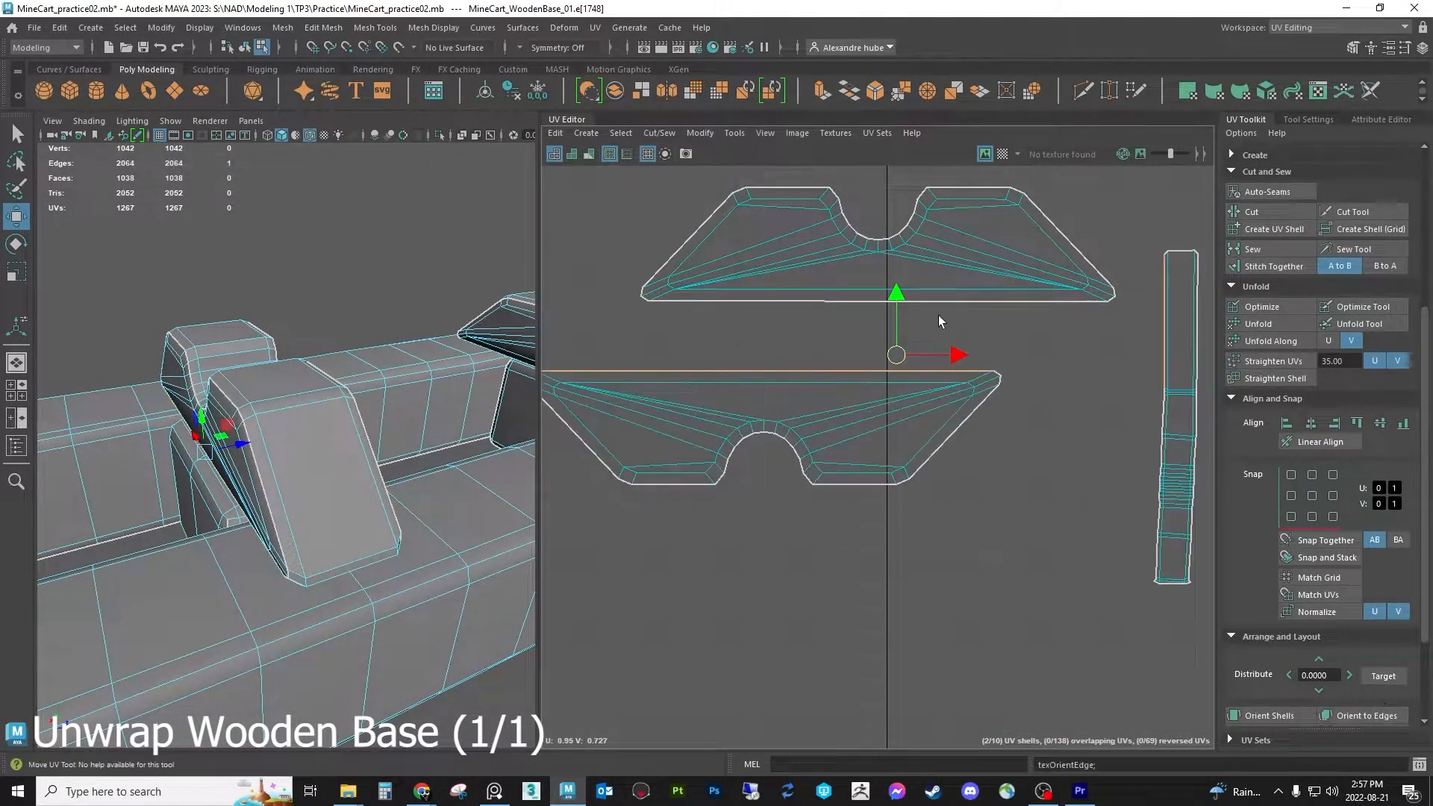
drag(949, 294, 950, 294)
click(1382, 713)
alt+middle_drag(1073, 396, 936, 396)
scroll(1296, 371, up, 3)
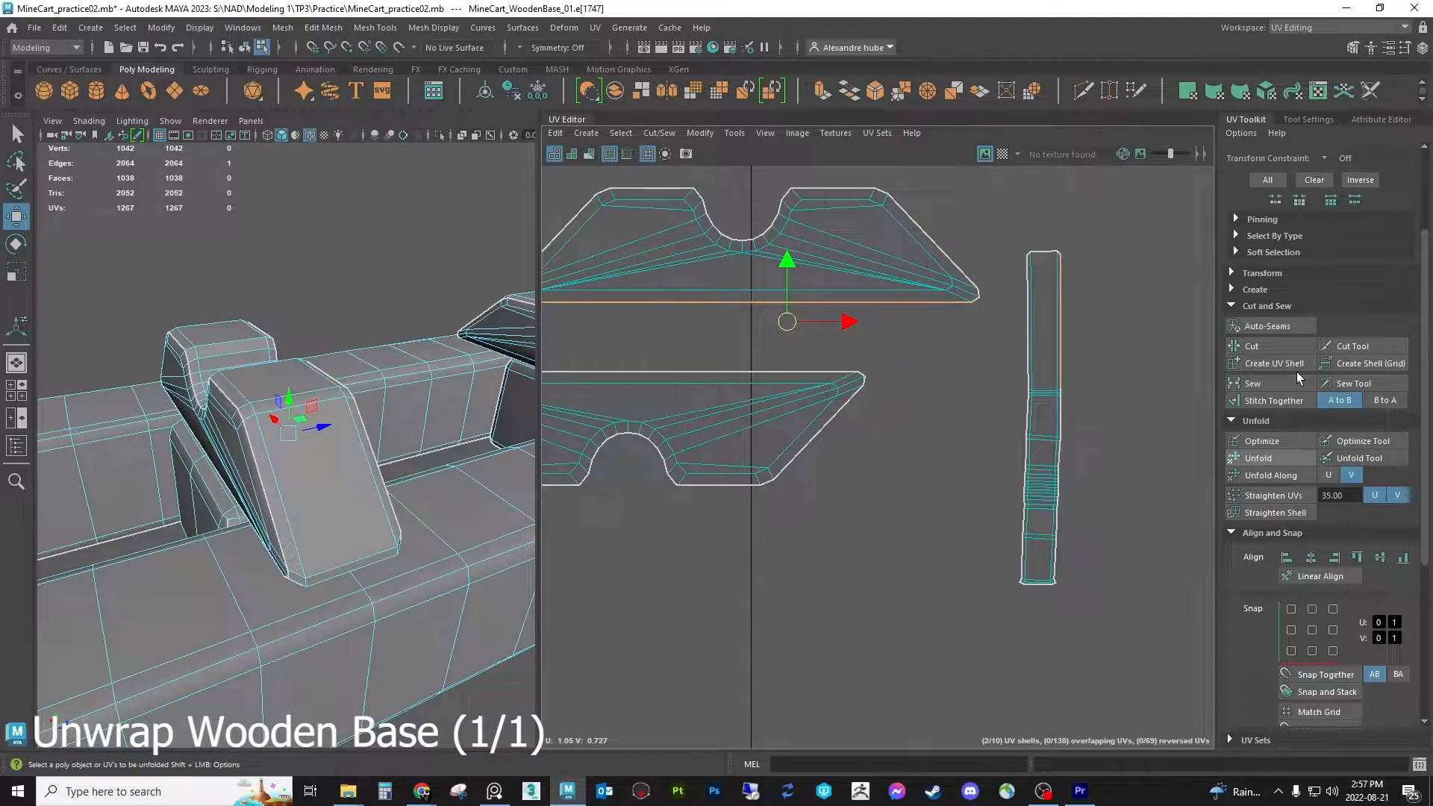
Select the central strip's whole shell and shift it slightly along U
scroll(1296, 372, up, 3)
click(1306, 161)
click(1029, 300)
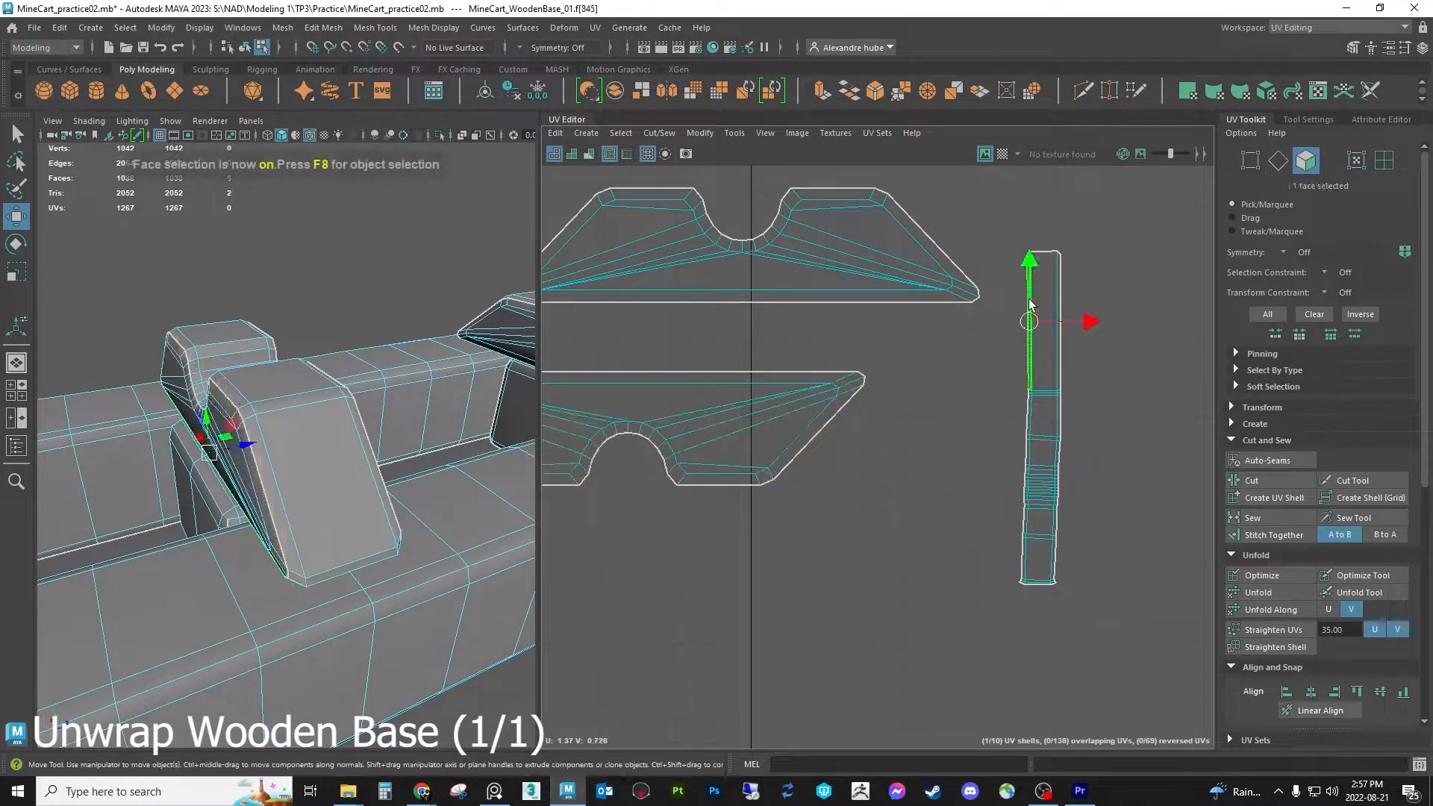
double_click(1030, 301)
alt+middle_drag(1061, 323, 980, 323)
drag(996, 417, 1016, 418)
alt+middle_drag(1022, 416, 958, 406)
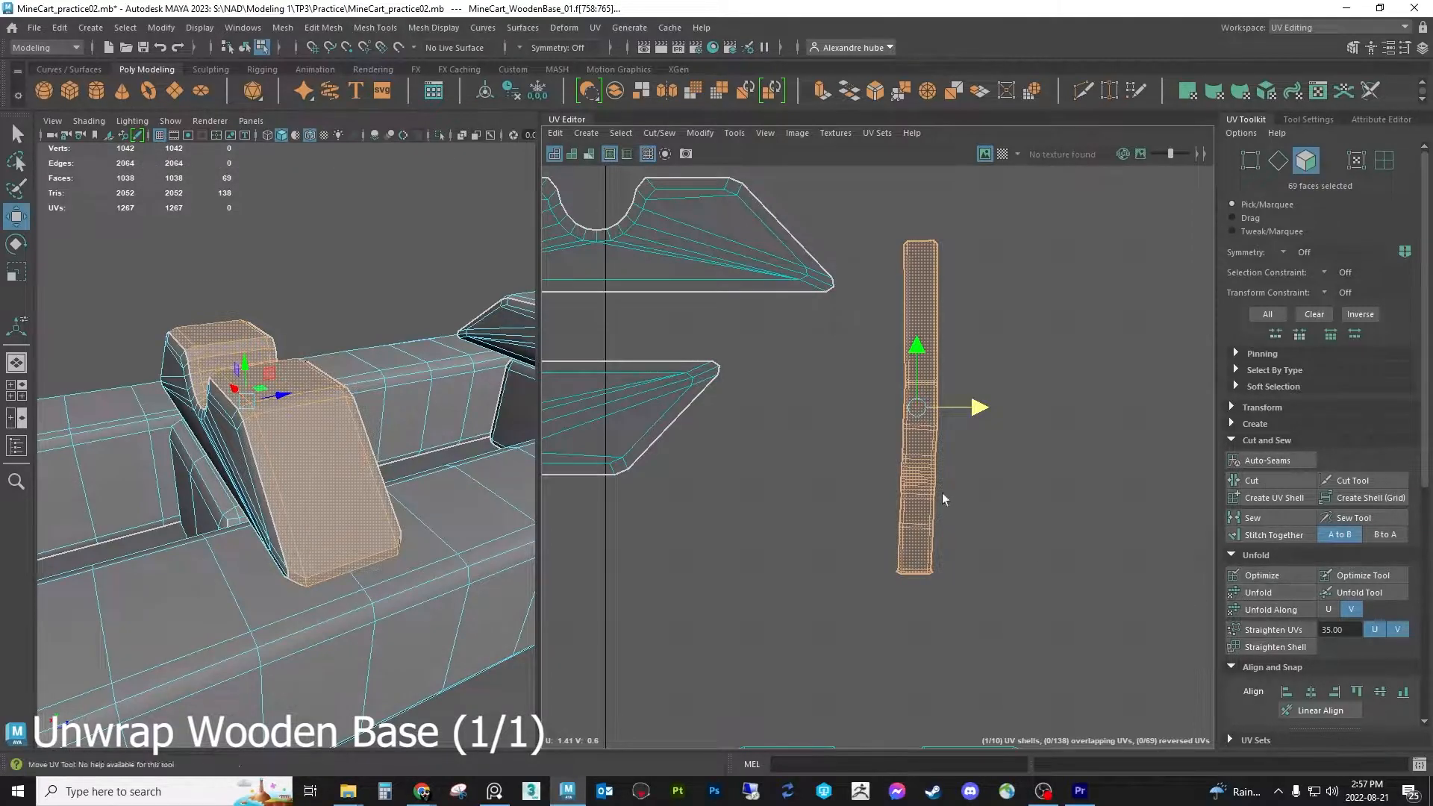
Try straightening the central strip's UVs with maximum angles of 35, 45 and 25, unfolding it before the last attempt
scroll(944, 499, up, 2)
click(1273, 629)
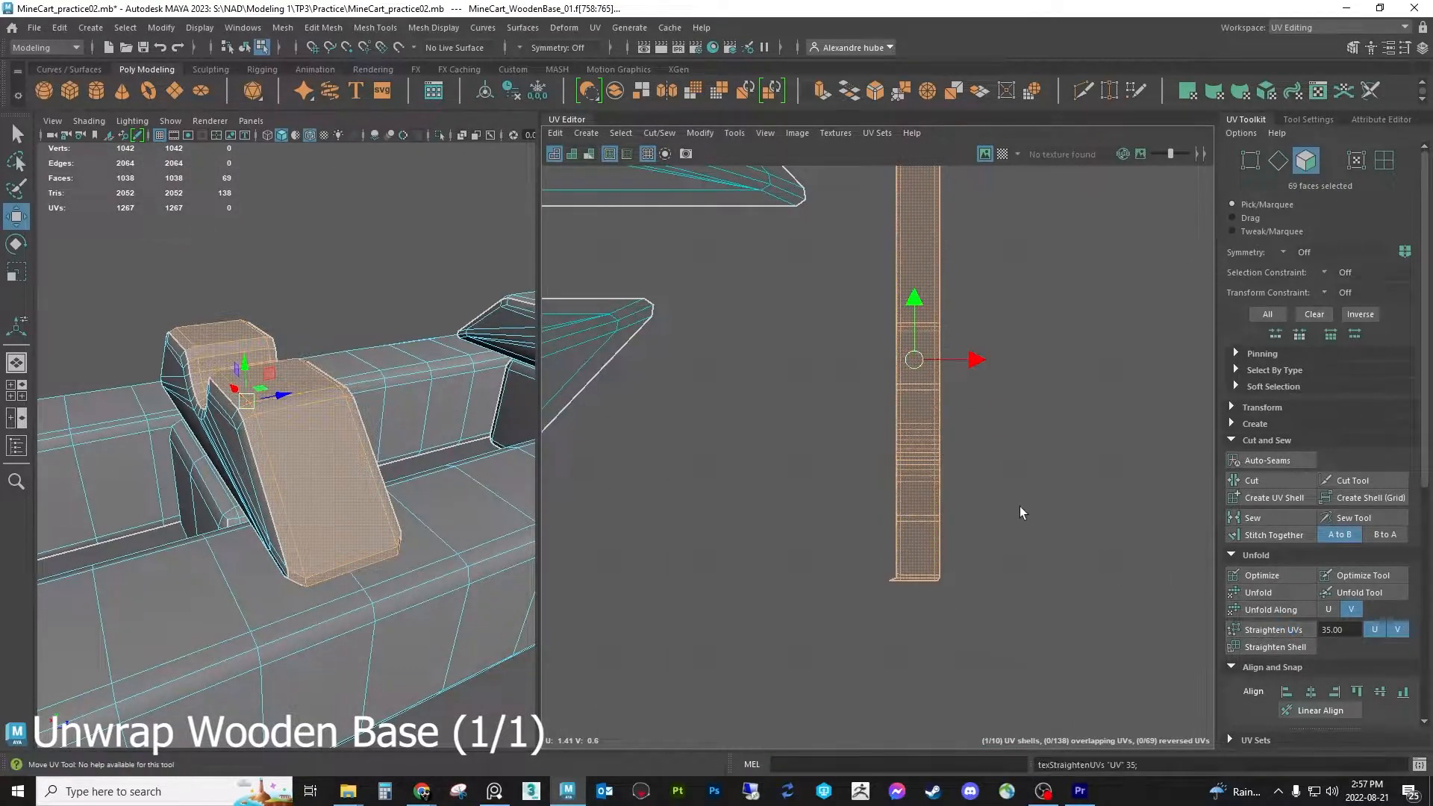
drag(1344, 630, 1239, 633)
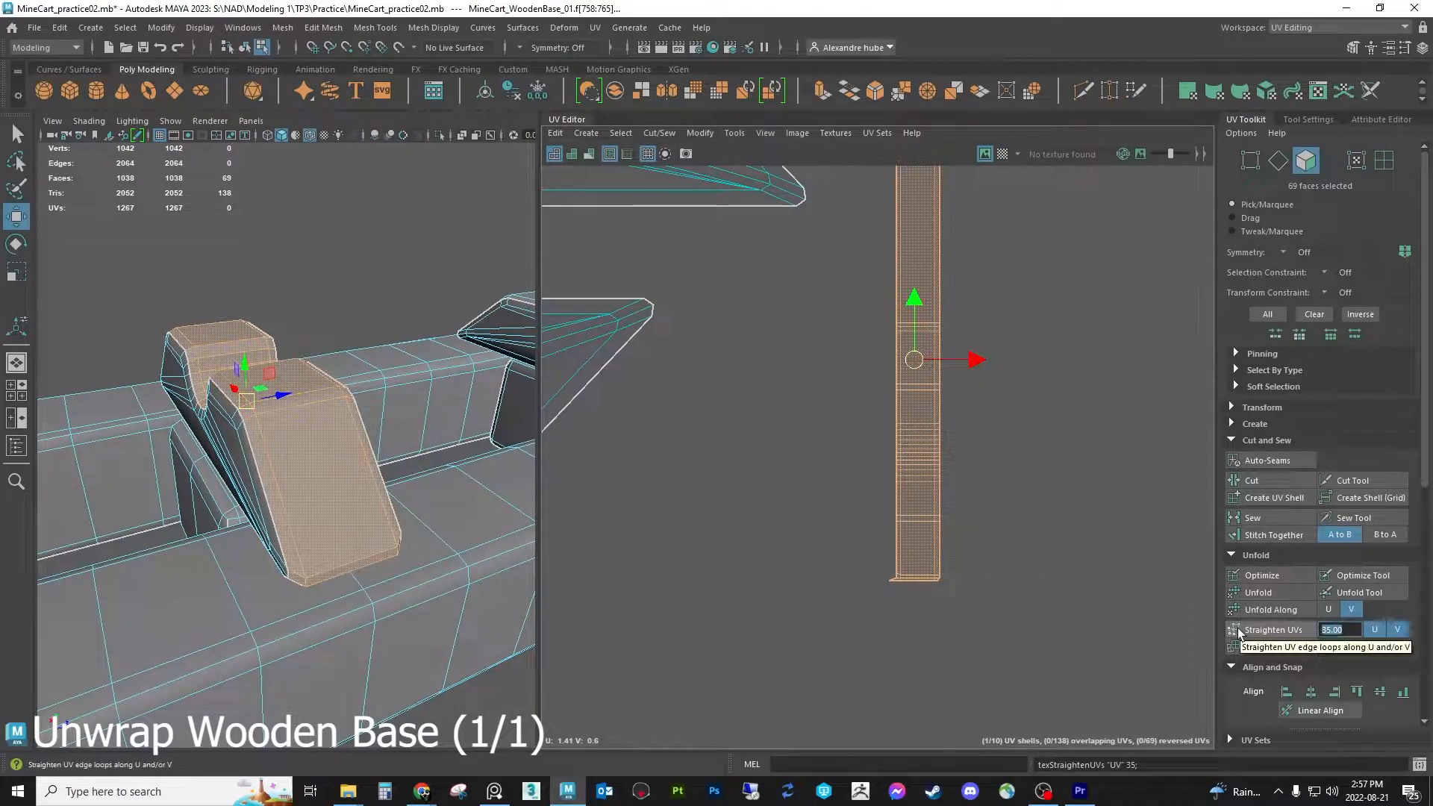
click(1239, 630)
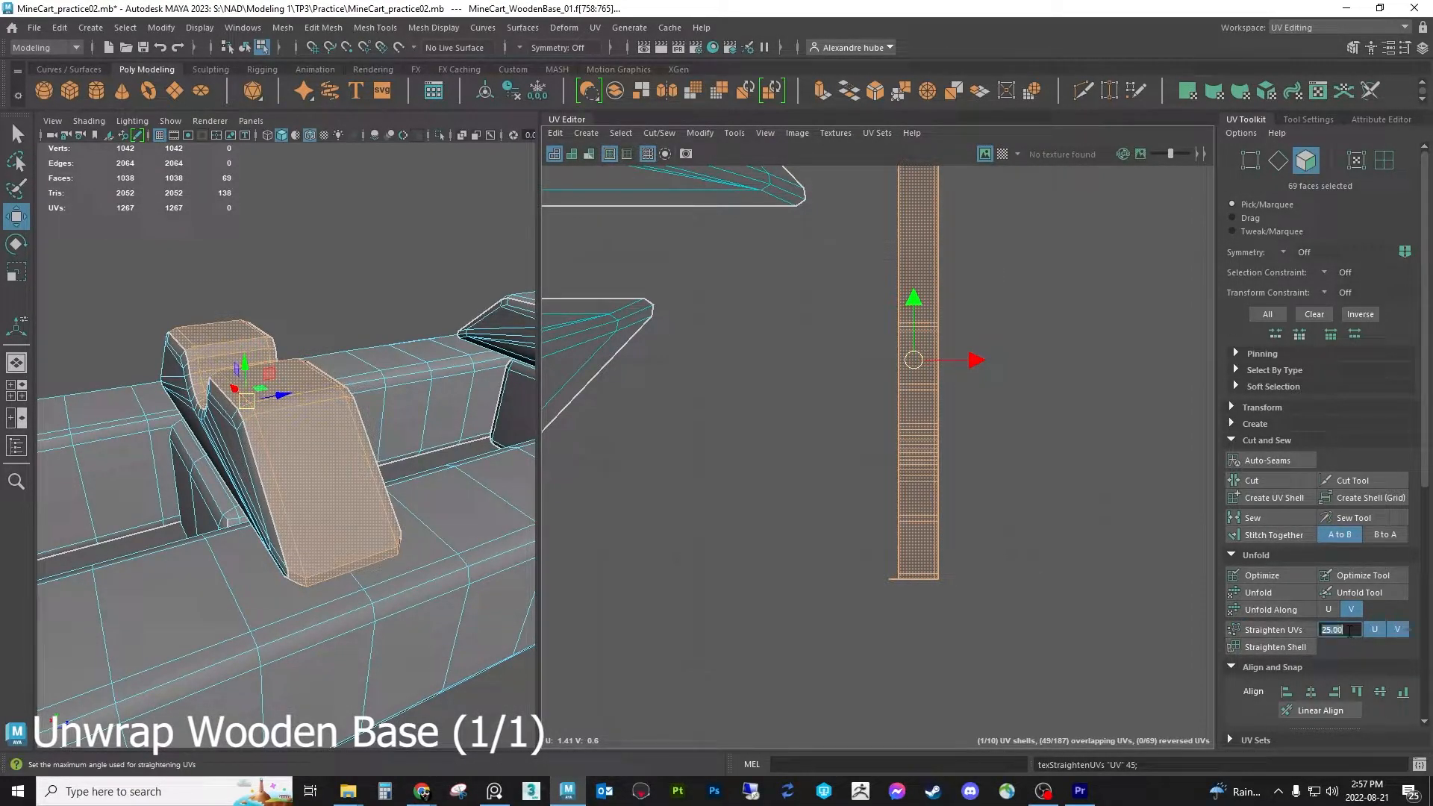
click(1305, 629)
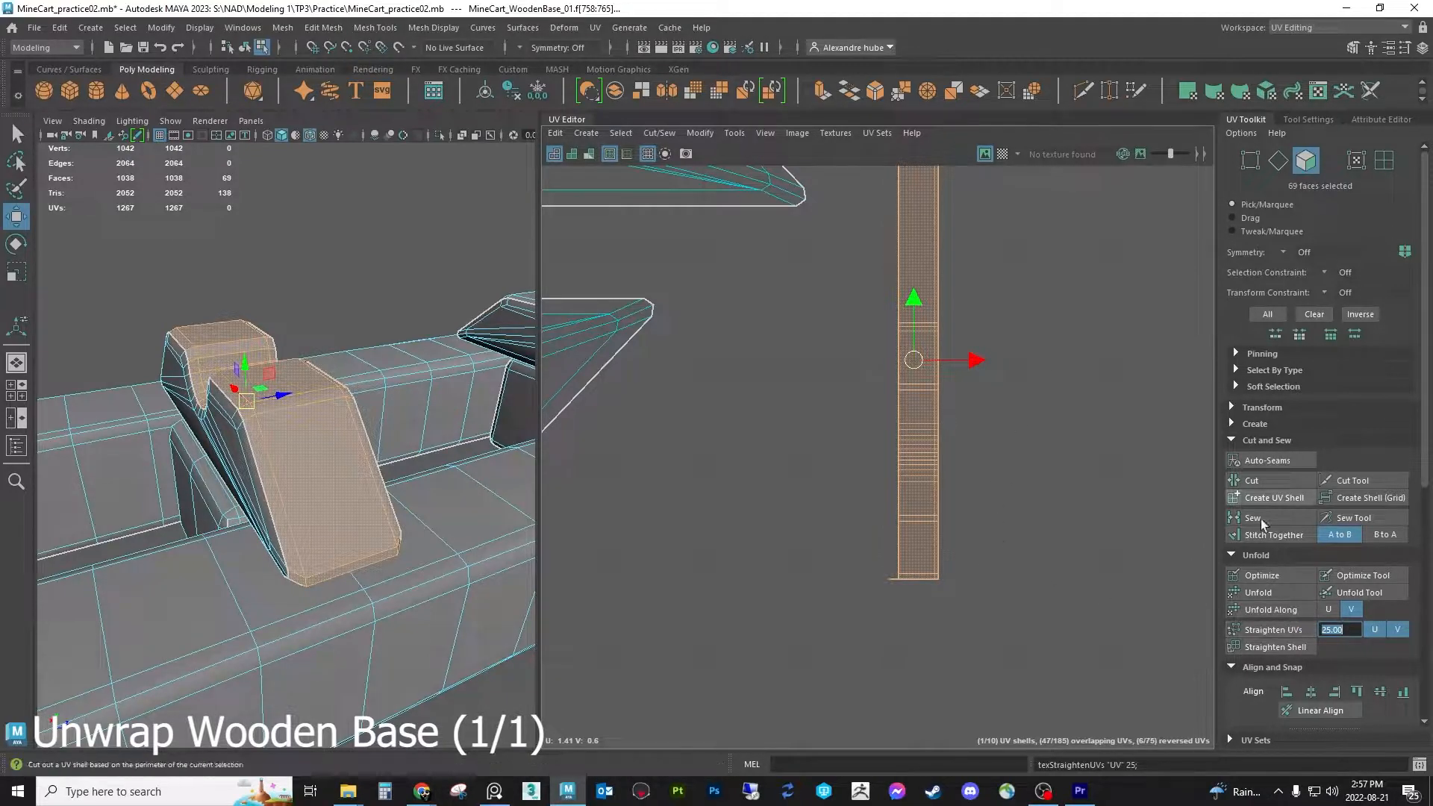
click(1265, 594)
click(1297, 629)
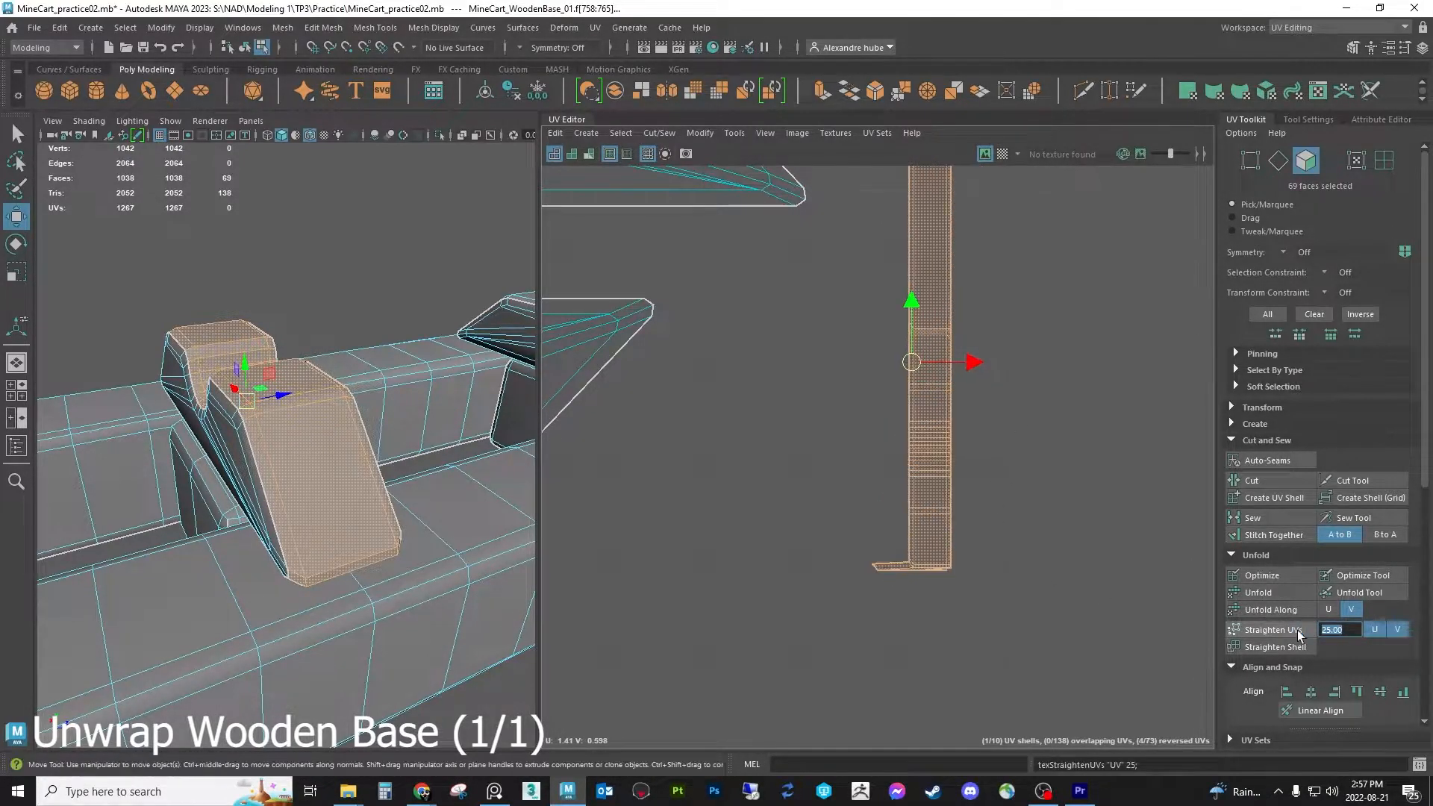
Unfold the strip again, rotate it upright and straighten its UVs with a maximum angle of 35
text(35)
key(Return)
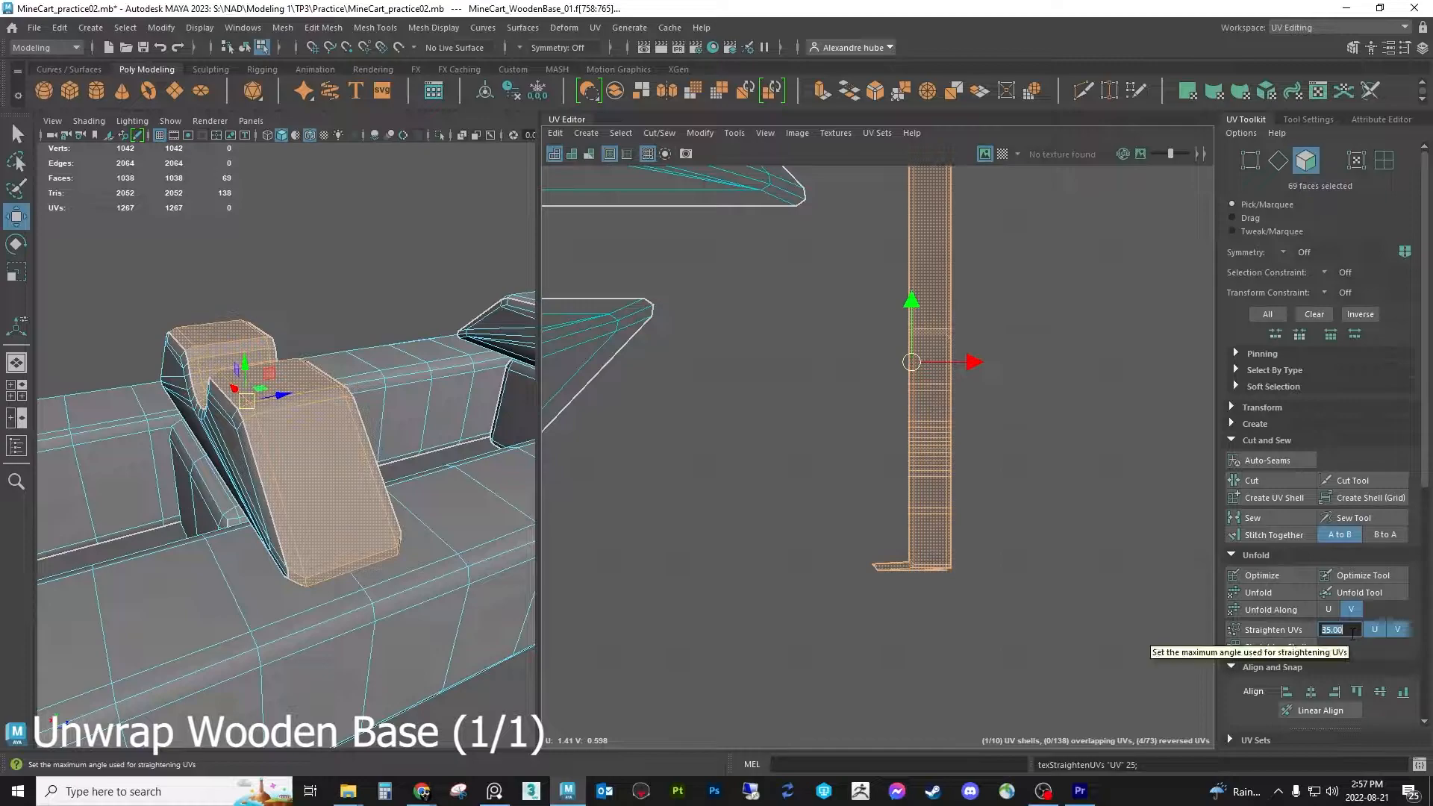
click(1269, 594)
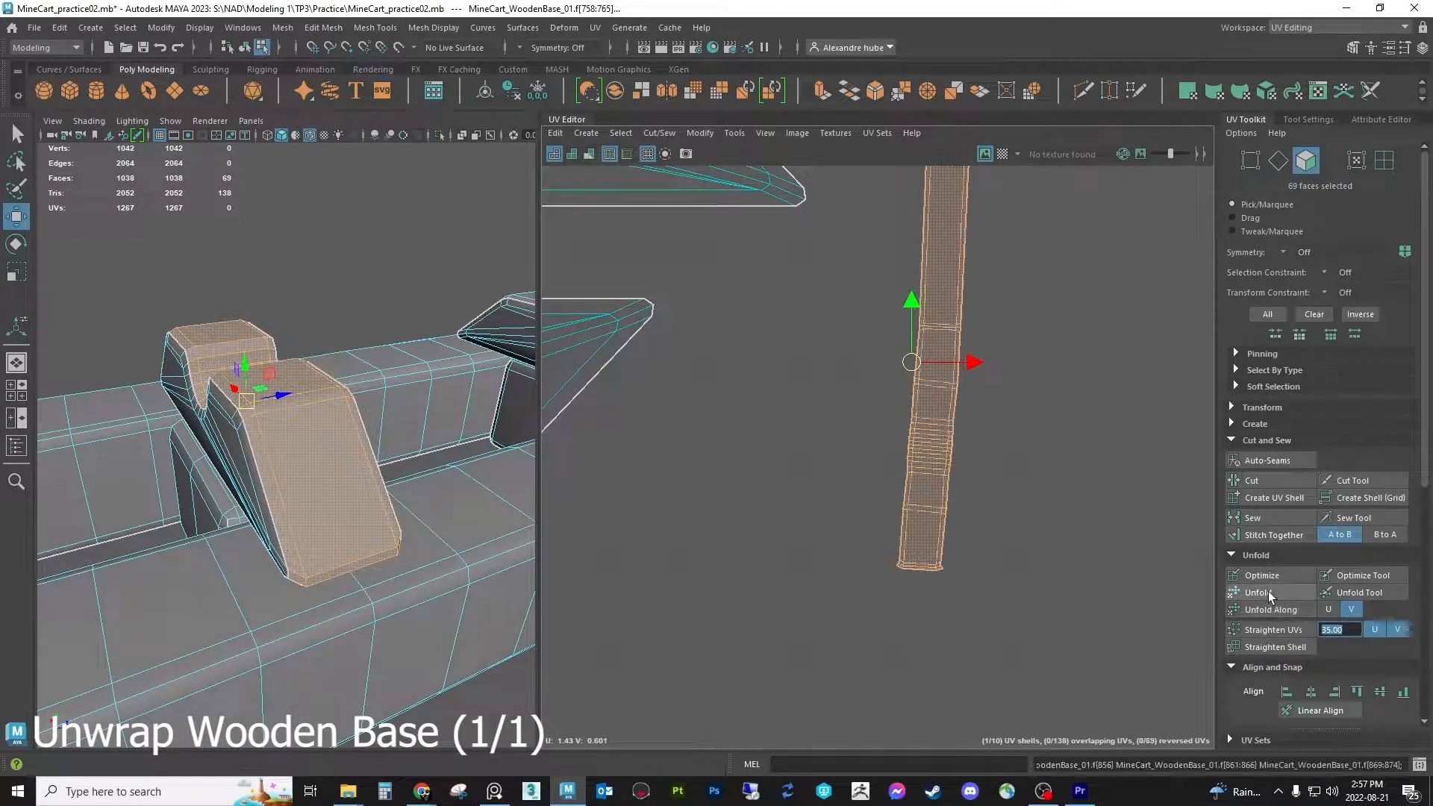
alt+middle_drag(992, 432, 980, 520)
key(e)
drag(945, 416, 944, 406)
click(1267, 630)
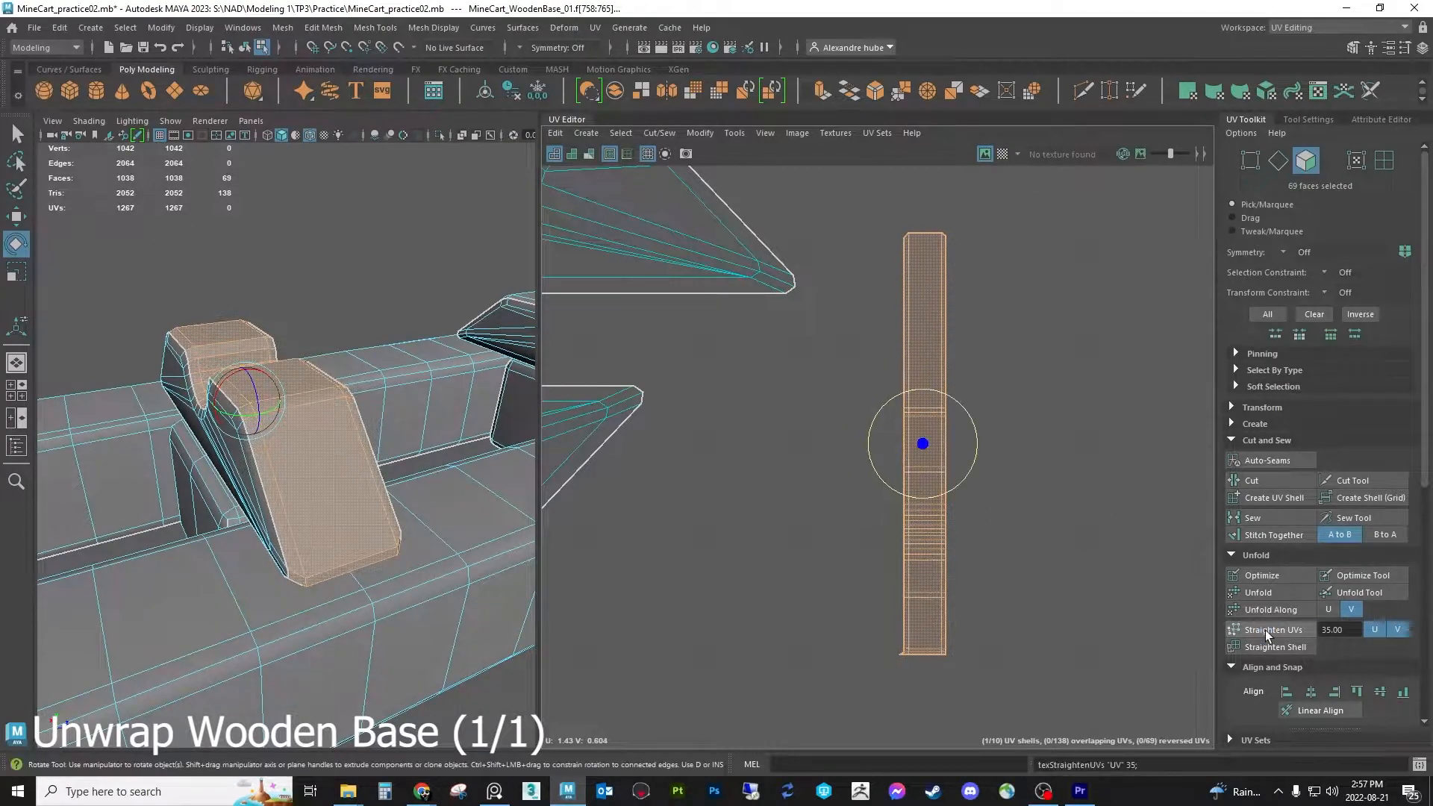
Bring the protruding lower-left corner UV of the strip into line with its side border
click(1251, 161)
scroll(948, 599, up, 8)
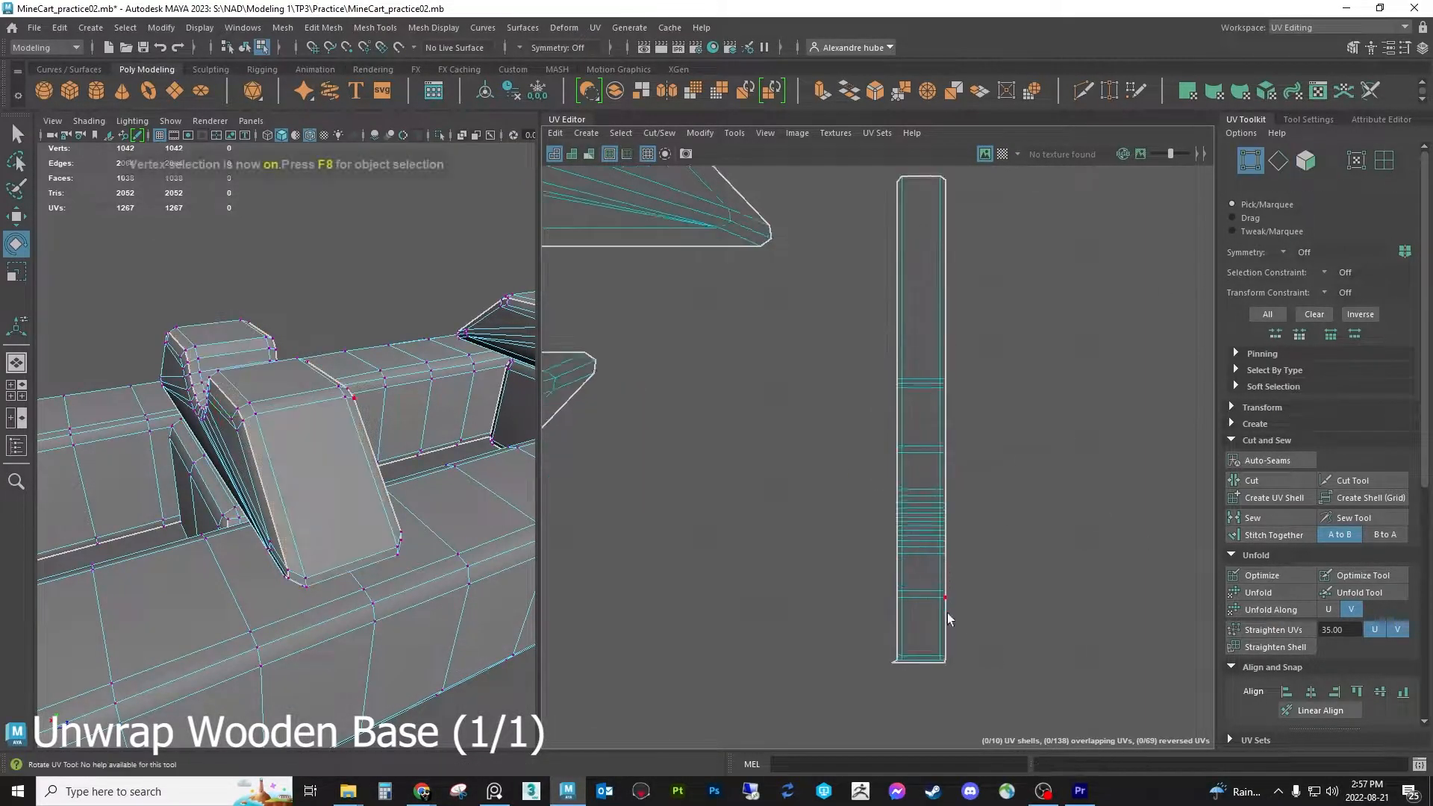
scroll(813, 515, up, 3)
key(w)
click(760, 526)
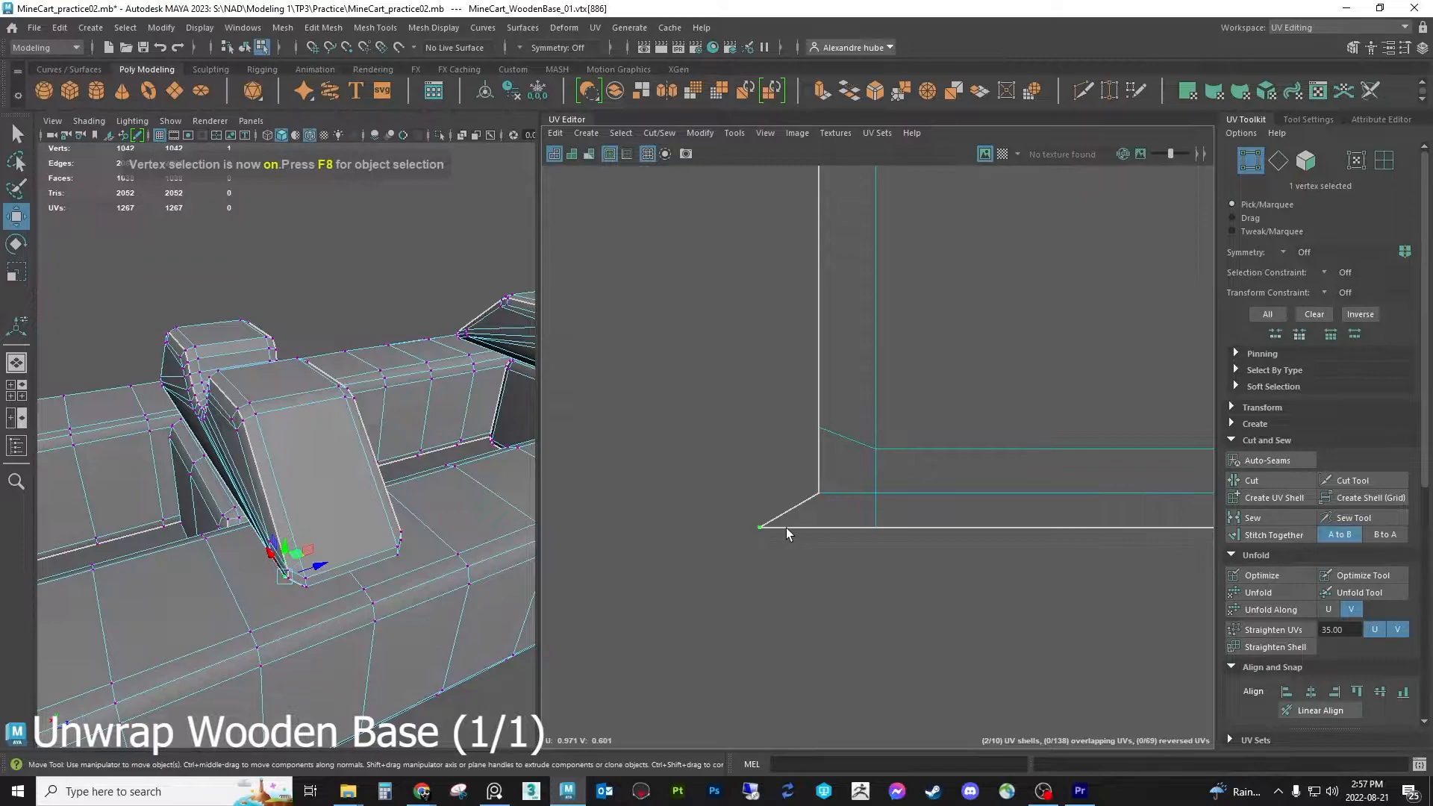
key(F12)
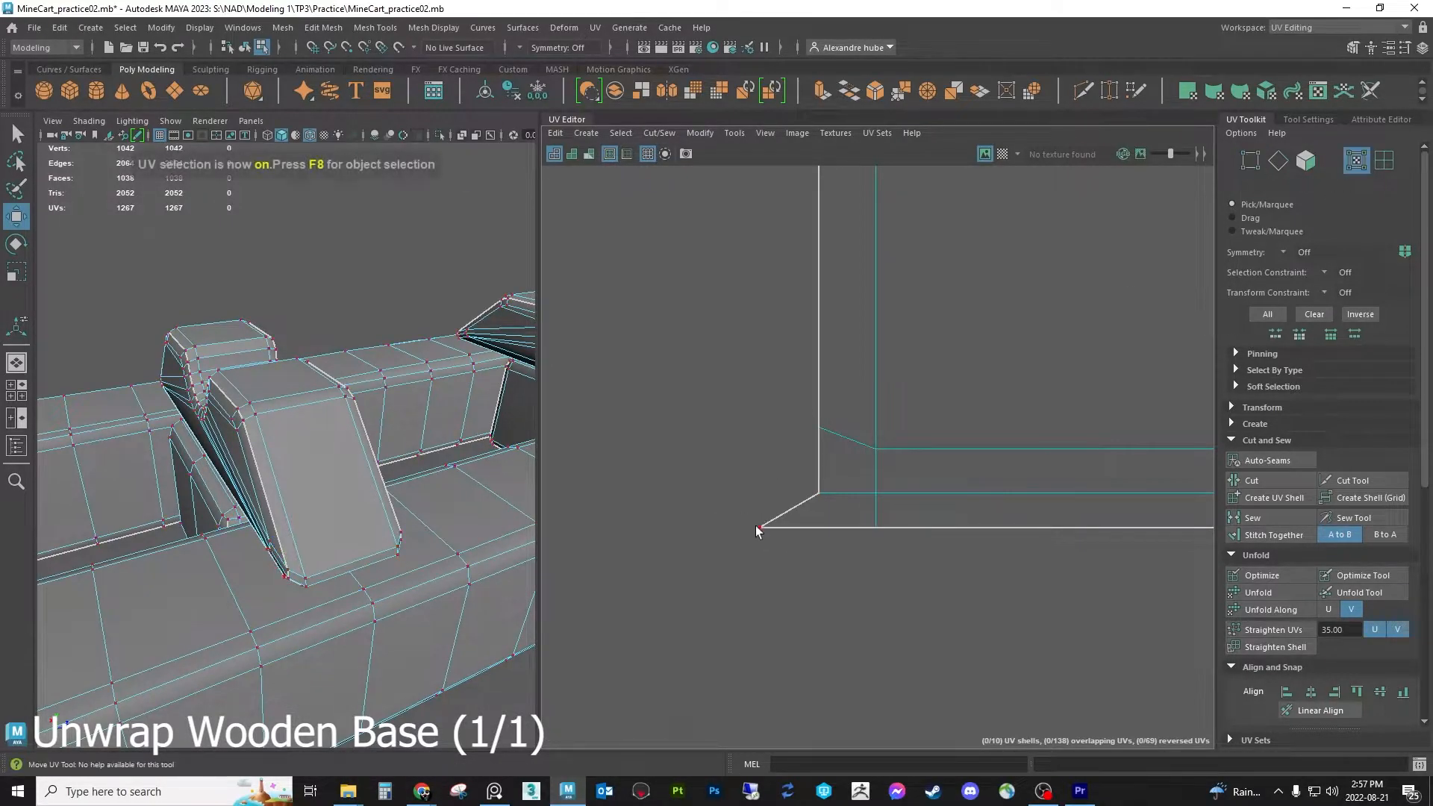
drag(770, 511, 772, 513)
Select all UVs along the strip's left border for scaling into one vertical line
drag(844, 540, 835, 403)
scroll(826, 264, down, 4)
alt+middle_drag(830, 261, 904, 606)
scroll(888, 533, down, 4)
alt+middle_drag(884, 497, 876, 656)
scroll(874, 656, down, 4)
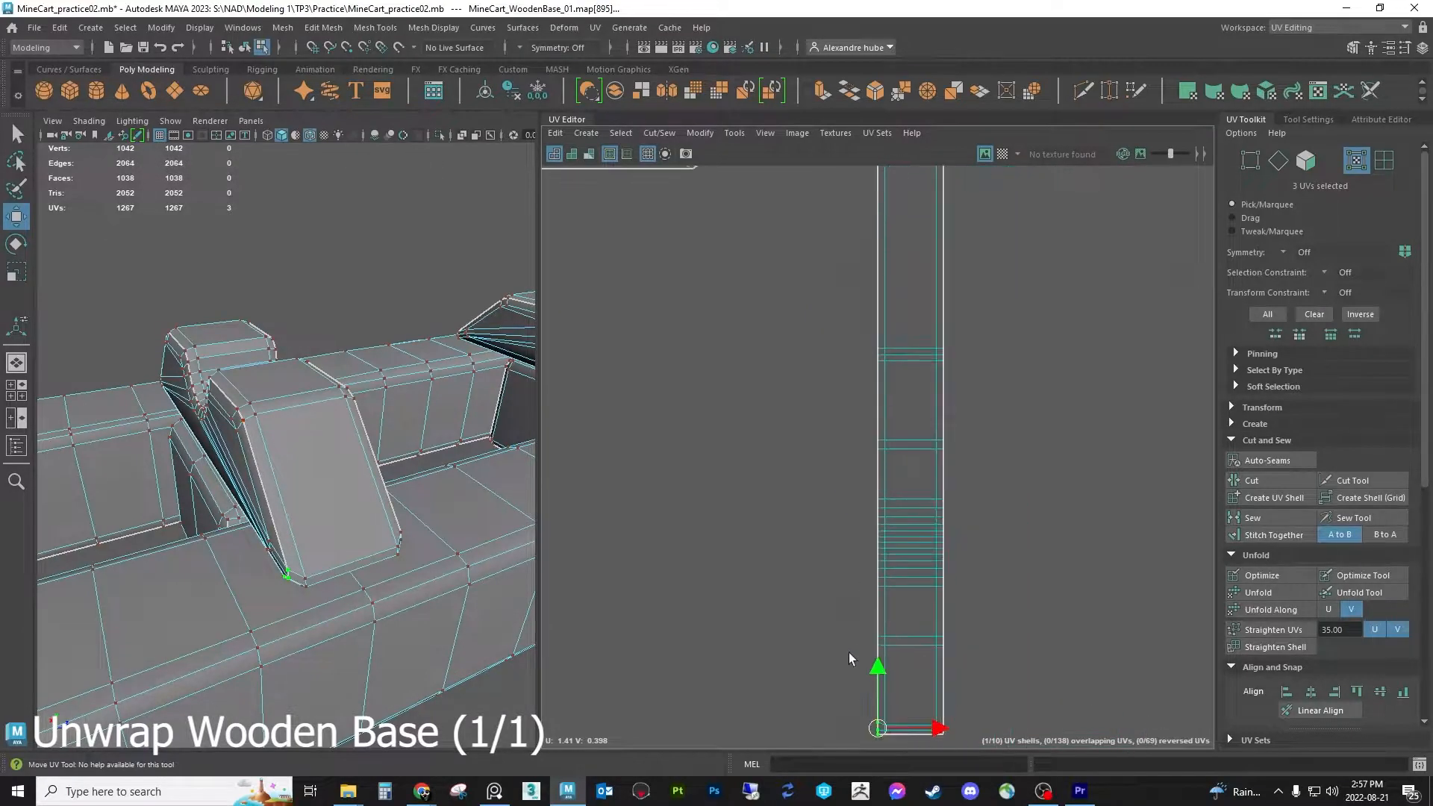
shift+drag(882, 286, 882, 286)
alt+middle_drag(888, 327, 930, 666)
shift+drag(849, 554, 923, 368)
alt+middle_drag(928, 530, 859, 179)
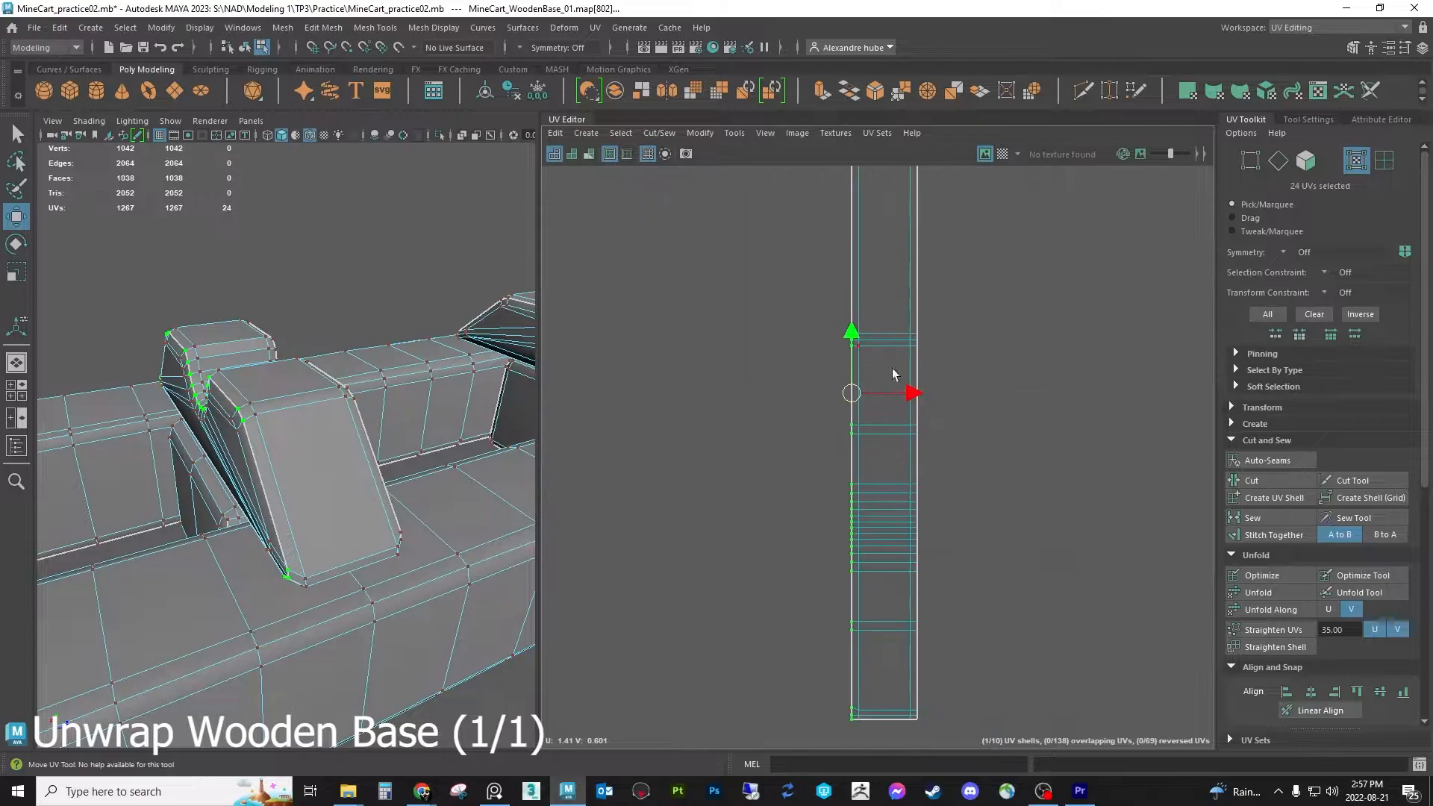
key(r)
Flatten the UV row near the strip's lower end and its bottom border row along V
alt+middle_drag(811, 710, 791, 629)
scroll(837, 639, up, 8)
scroll(871, 626, down, 4)
drag(819, 597, 1045, 529)
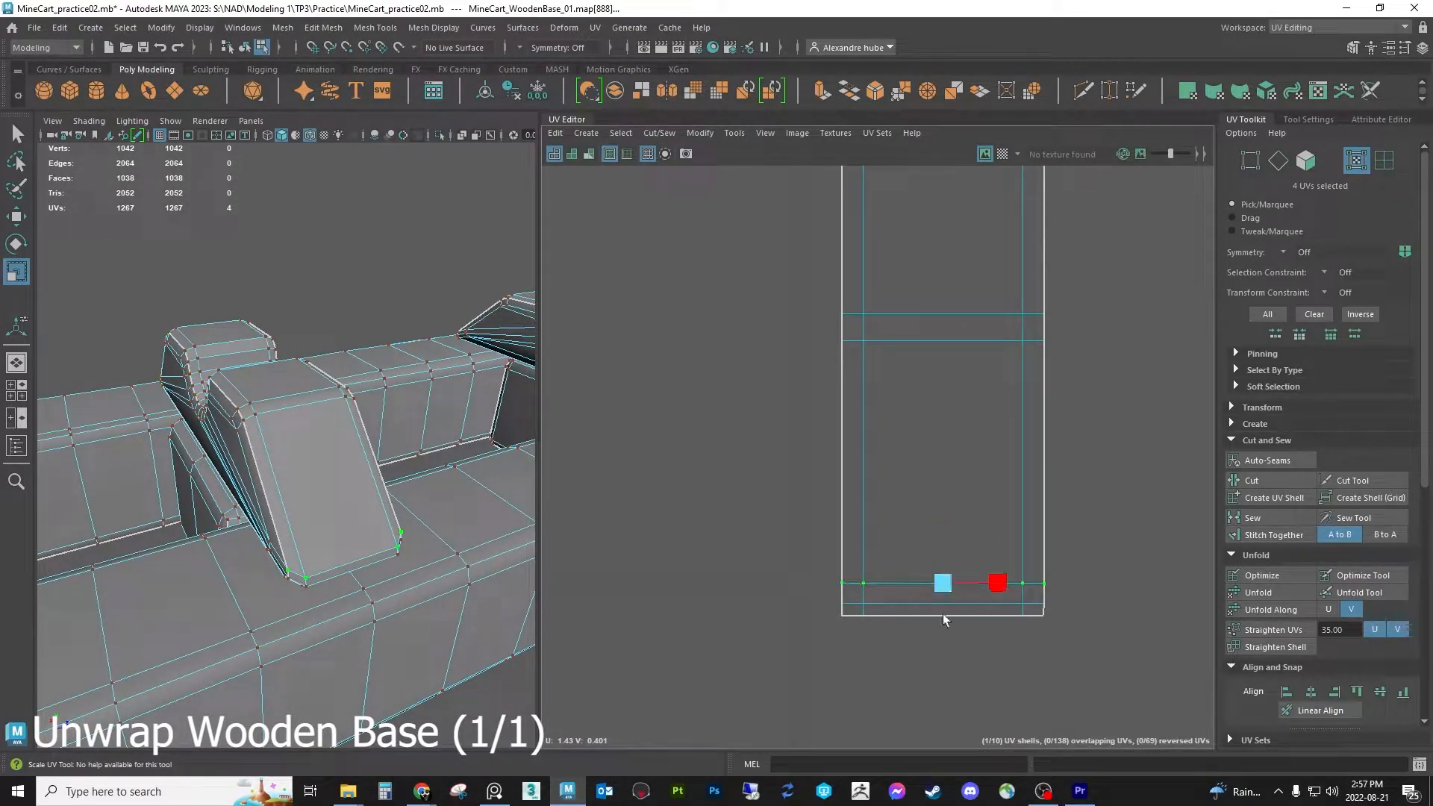
drag(795, 666, 1105, 611)
click(1122, 404)
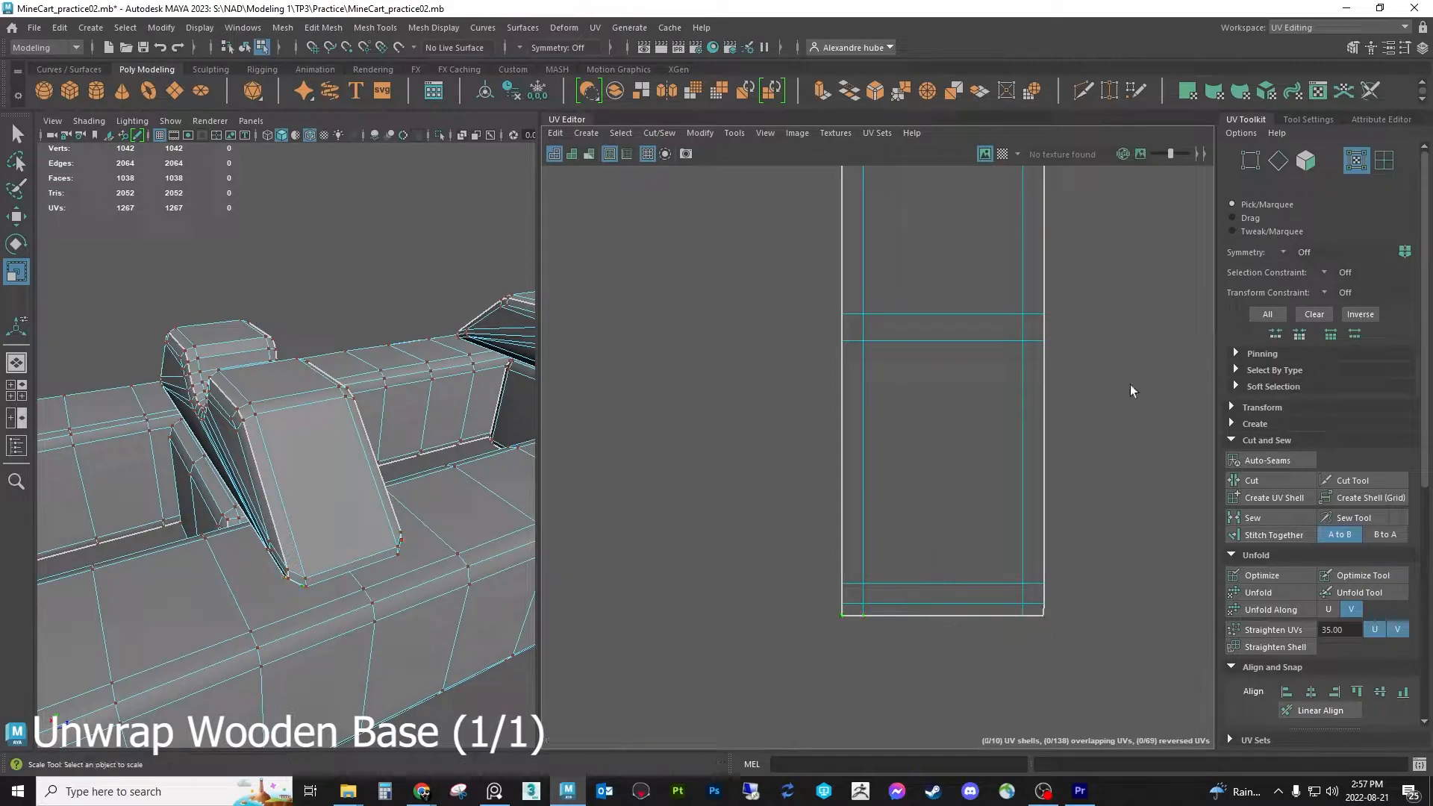
Select all UVs along the strip's right border and scale them along U into one vertical line
drag(1069, 532, 1069, 532)
scroll(895, 523, down, 6)
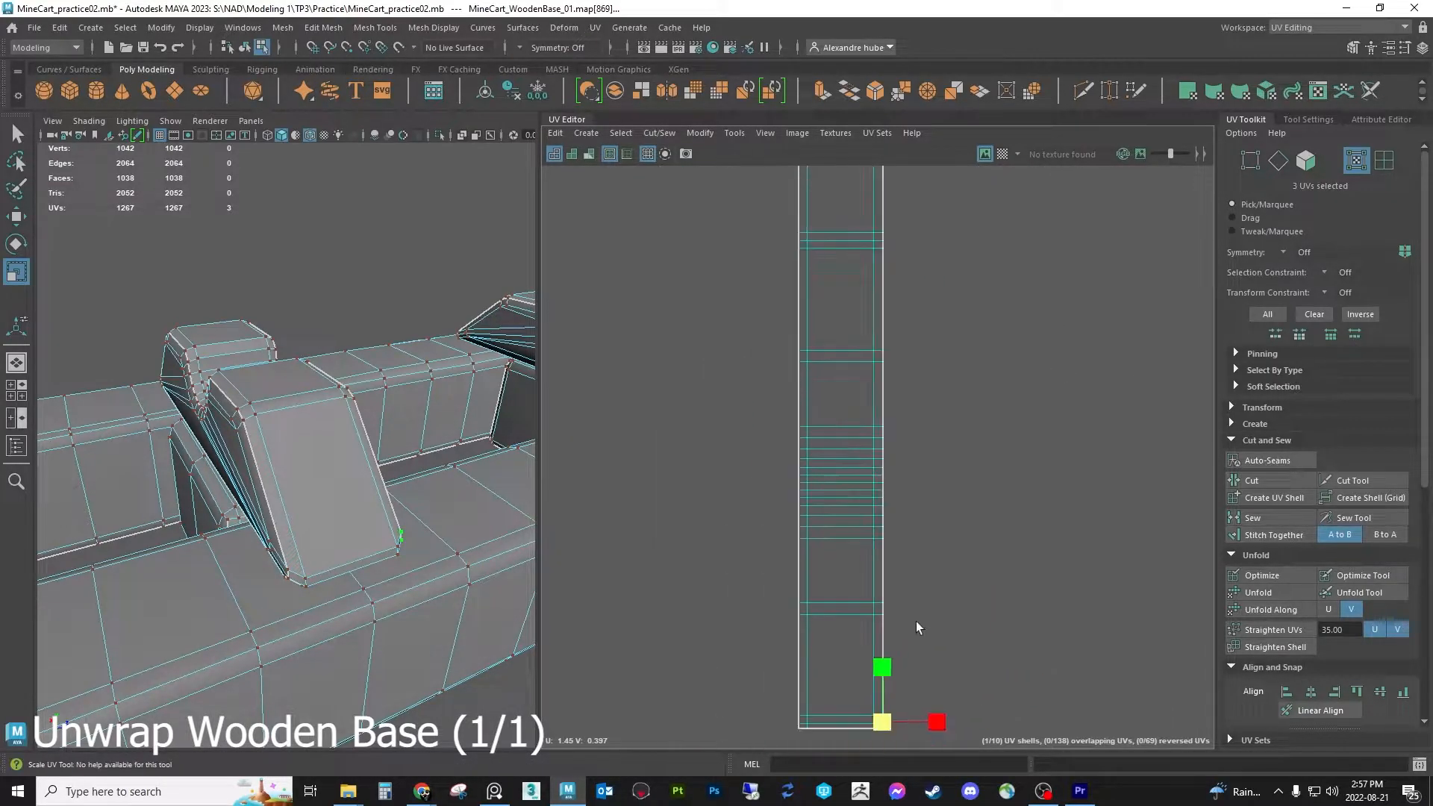
shift+drag(887, 225, 886, 225)
alt+middle_drag(889, 265, 921, 692)
shift+drag(978, 606, 922, 445)
alt+middle_drag(994, 609, 961, 395)
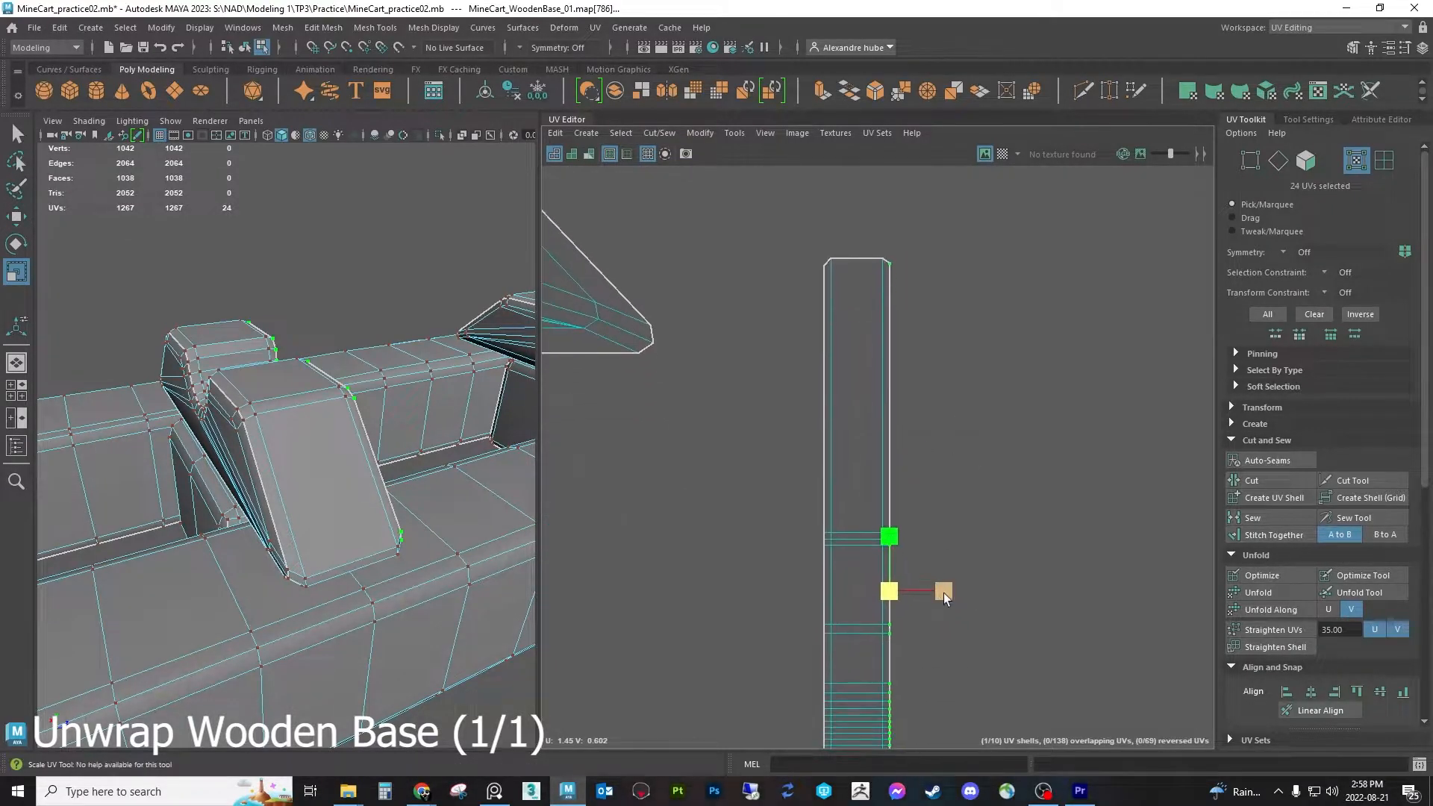
drag(890, 277, 837, 544)
Select the strip's long border UVs again, section by section along its length, and scale them along U into a straight line
scroll(1007, 442, down, 5)
alt+middle_drag(1187, 408, 884, 466)
scroll(877, 471, down, 7)
alt+middle_drag(1093, 537, 916, 522)
scroll(925, 555, up, 12)
drag(949, 544, 1019, 367)
alt+middle_drag(1025, 353, 929, 657)
scroll(914, 508, down, 5)
alt+middle_drag(896, 335, 899, 505)
shift+drag(915, 420, 925, 146)
alt+middle_drag(924, 316, 923, 626)
alt+middle_drag(898, 422, 905, 486)
shift+drag(930, 413, 930, 409)
alt+middle_drag(917, 322, 915, 484)
scroll(915, 483, down, 1)
shift+drag(894, 510, 917, 433)
alt+middle_drag(925, 343, 925, 617)
shift+drag(899, 240, 906, 213)
alt+middle_drag(906, 214, 899, 393)
shift+drag(925, 343, 927, 327)
alt+middle_drag(951, 709, 917, 505)
scroll(917, 506, down, 3)
alt+middle_drag(944, 634, 937, 408)
scroll(912, 588, up, 4)
drag(923, 585, 771, 584)
scroll(880, 520, down, 5)
scroll(897, 521, down, 5)
click(733, 585)
Rotate both notched side shells of the support to stand vertically, parallel to the straightened strip
alt+middle_drag(733, 585, 1184, 502)
alt+middle_drag(851, 528, 1114, 529)
scroll(919, 470, up, 8)
scroll(919, 468, down, 4)
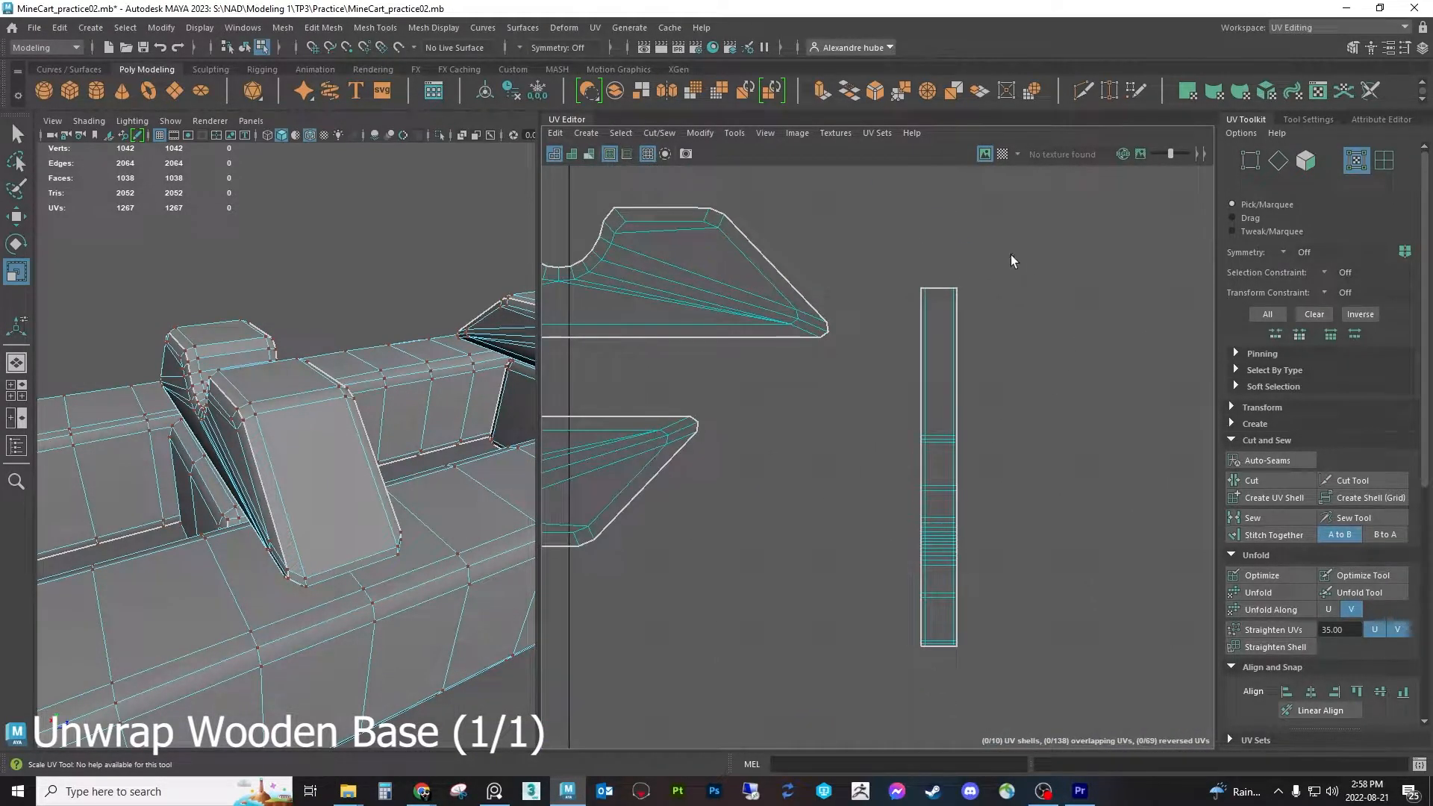
click(1305, 161)
double_click(706, 316)
alt+middle_drag(761, 377, 923, 464)
key(e)
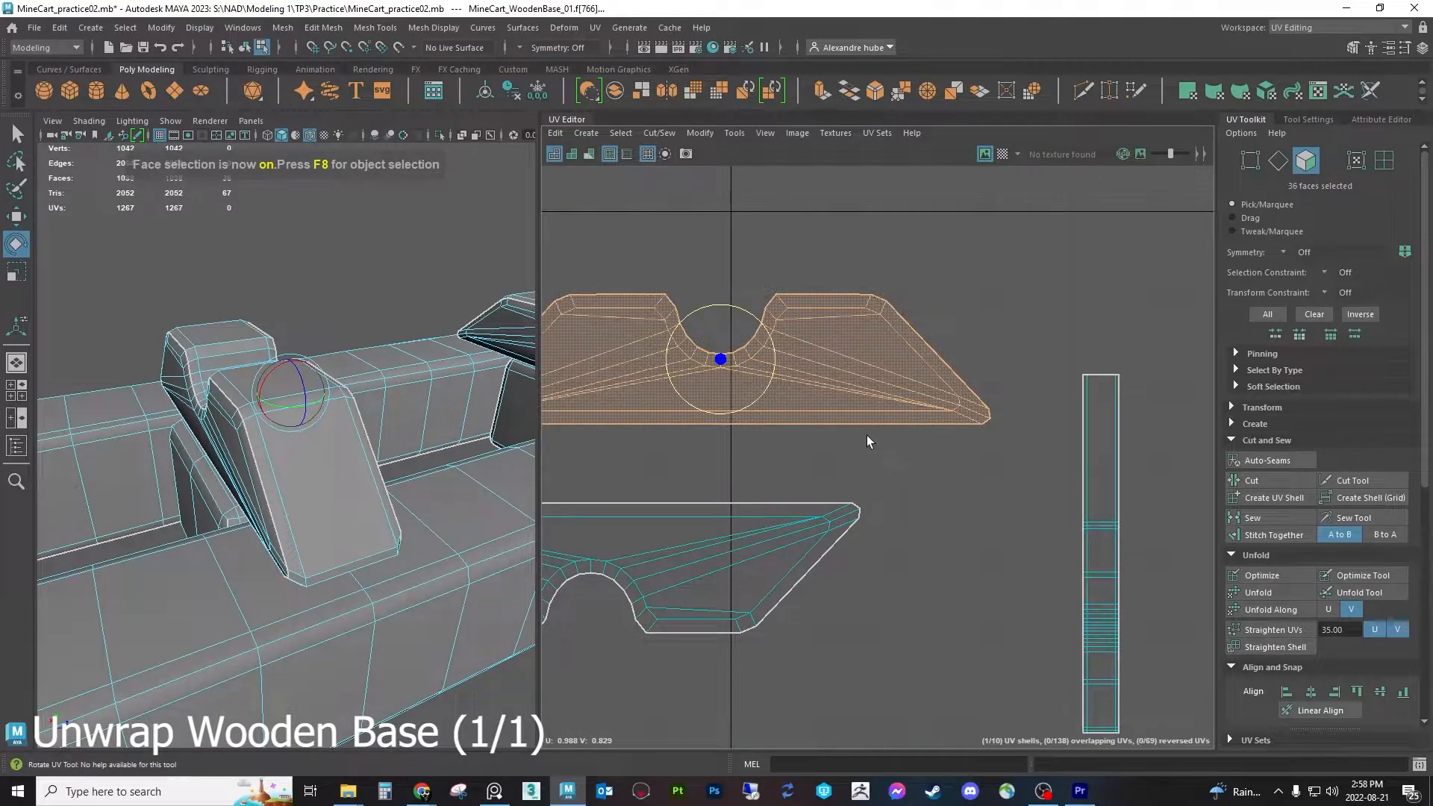
drag(776, 338, 697, 245)
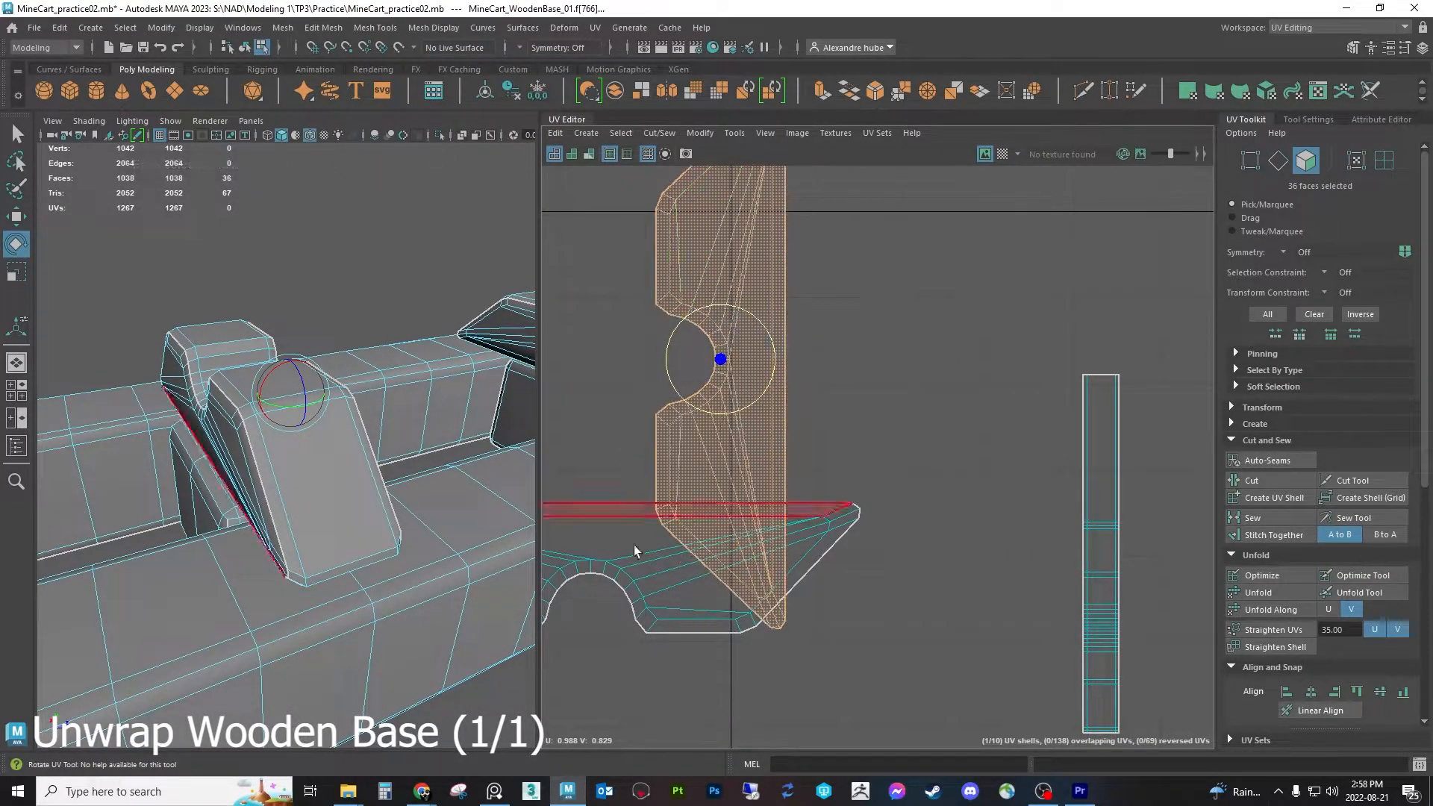
double_click(677, 524)
drag(633, 536, 520, 446)
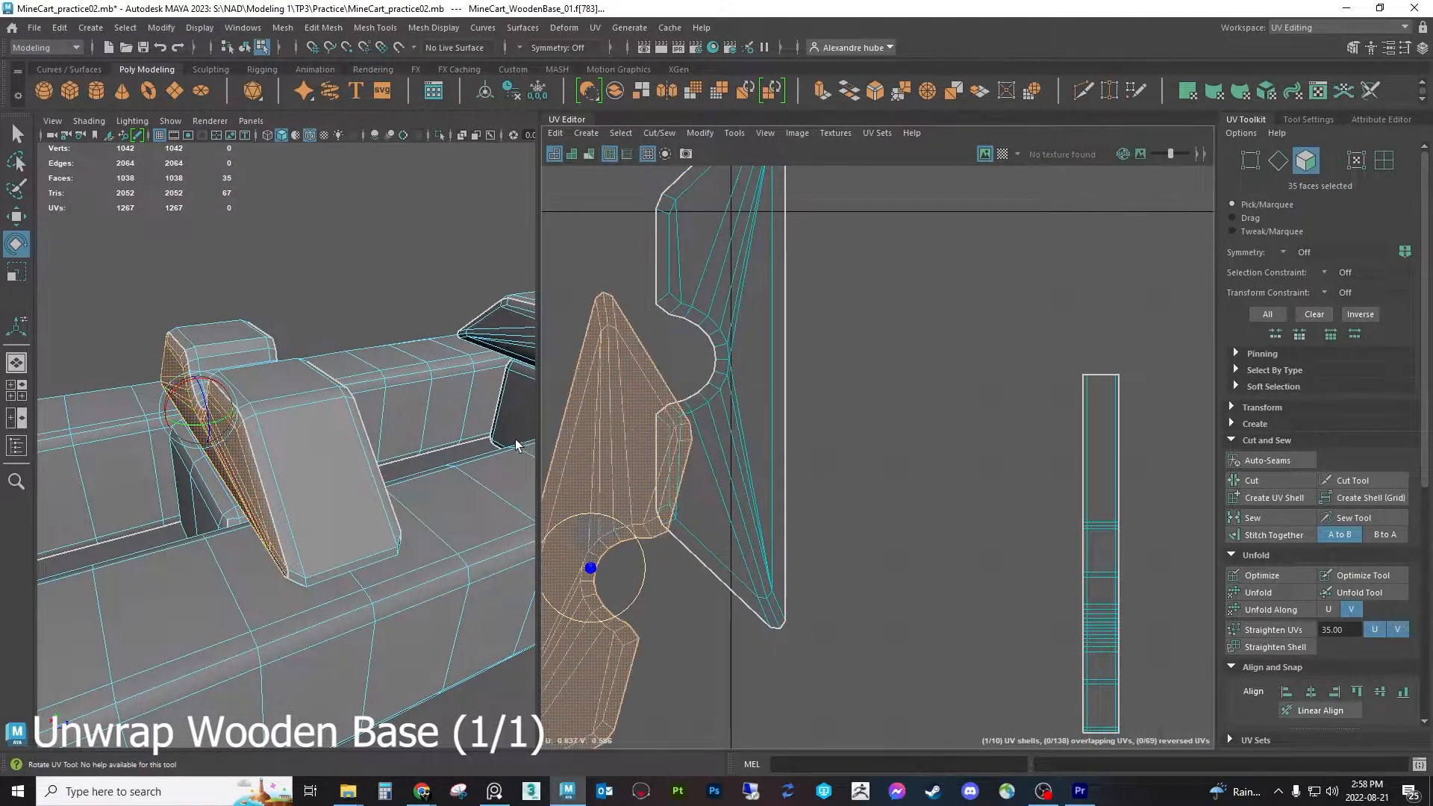
scroll(791, 520, down, 1)
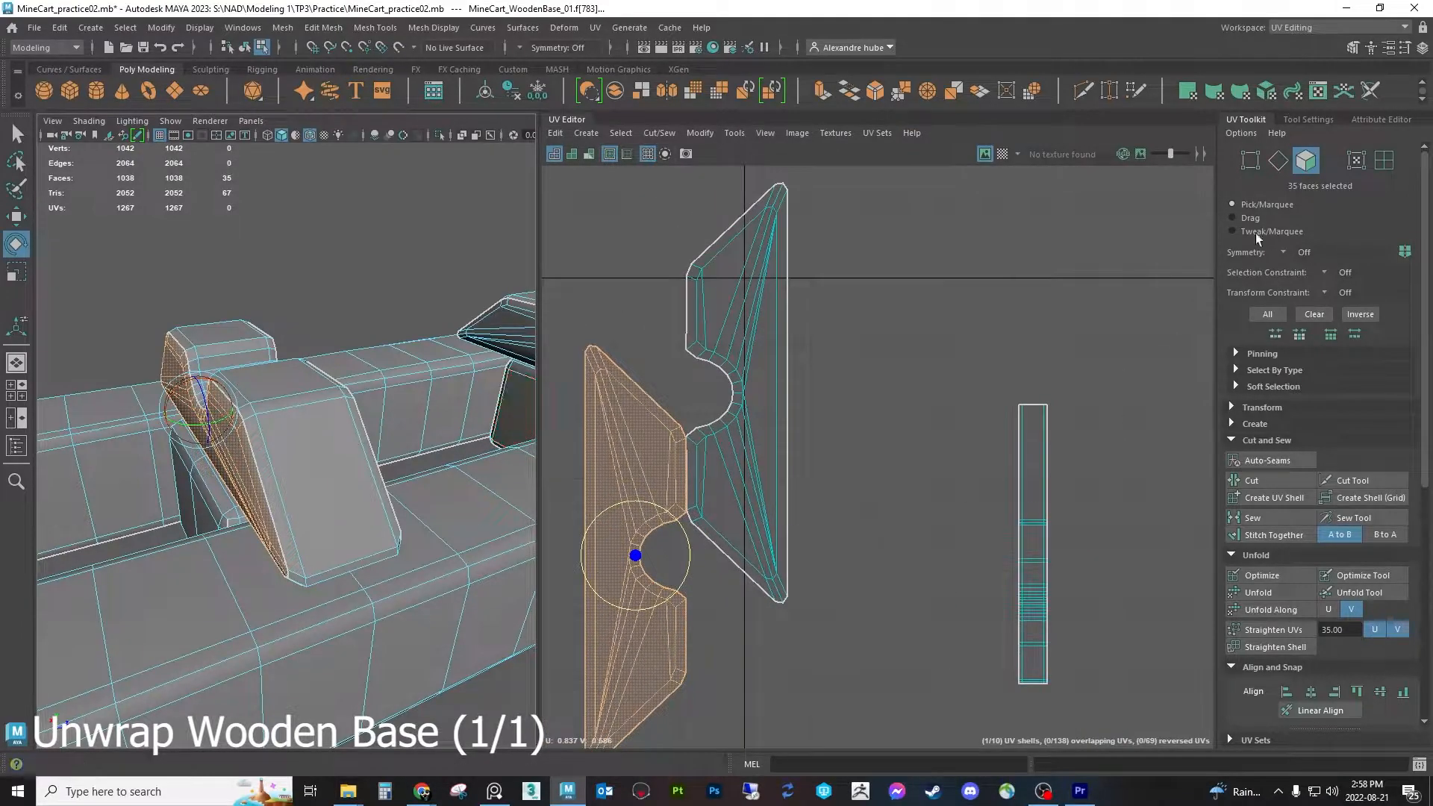
Stitch the two notched side shells onto the strip's end section, one along each long edge
click(1279, 164)
click(1046, 481)
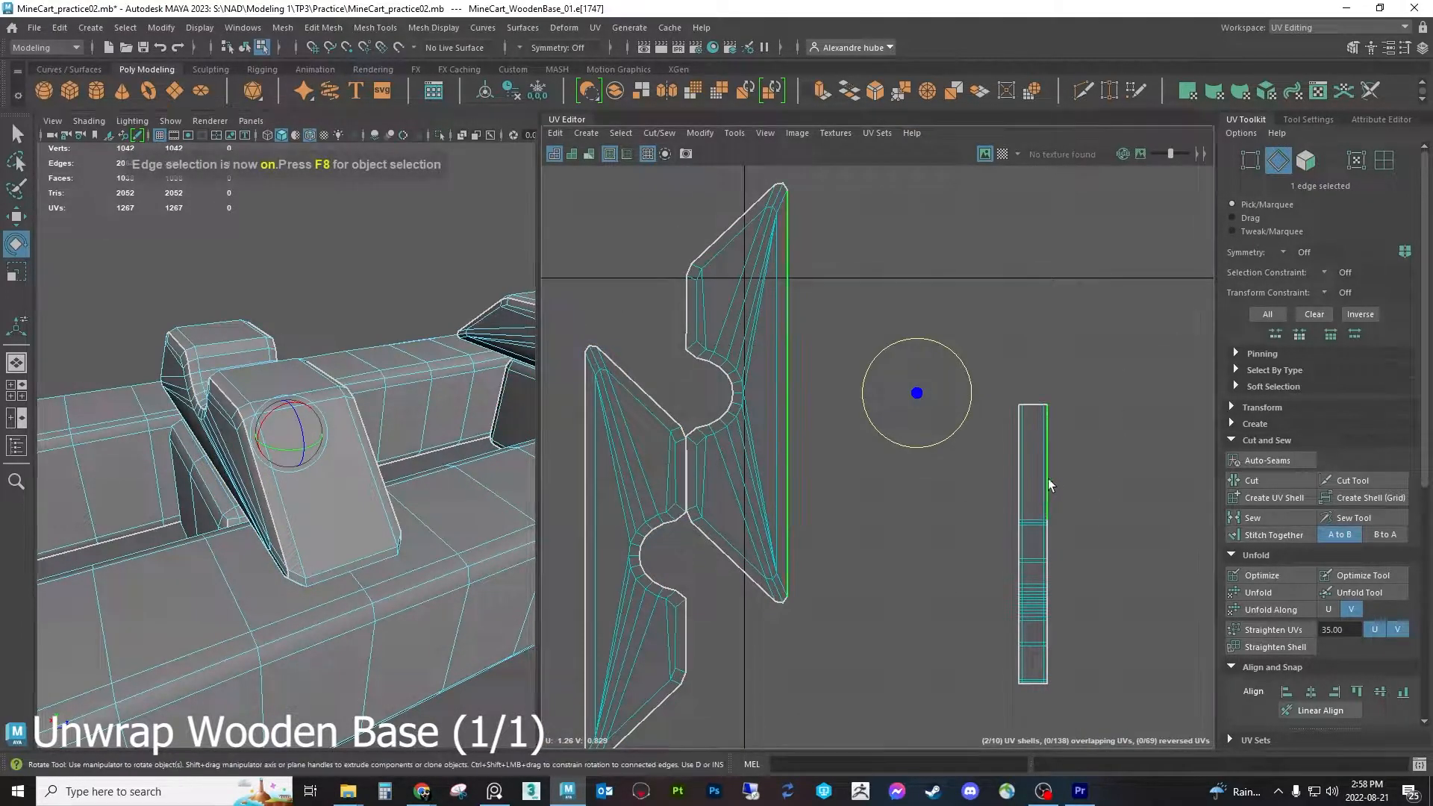
scroll(1296, 661, down, 3)
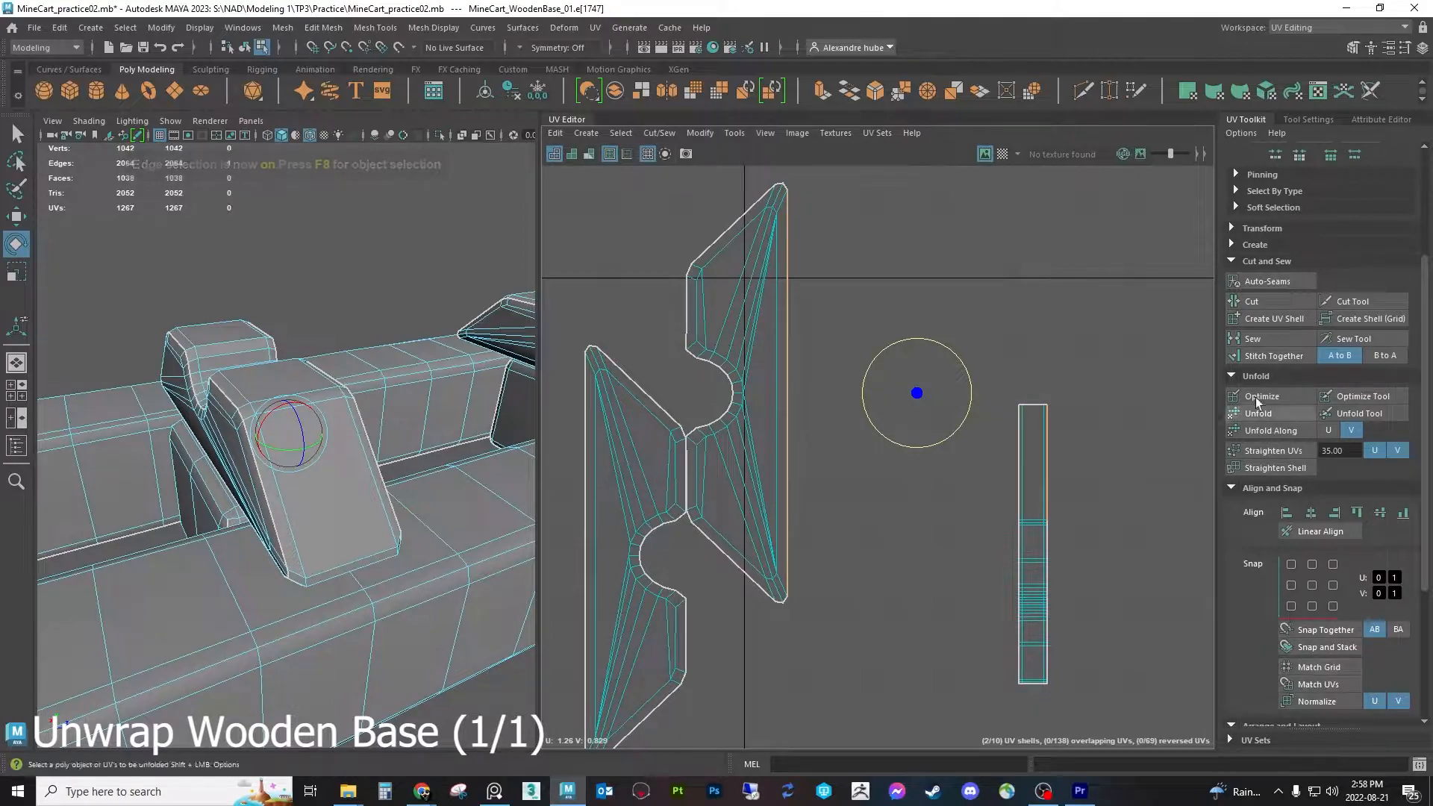
click(1256, 356)
scroll(904, 424, down, 2)
alt+middle_drag(916, 423, 926, 561)
scroll(926, 546, down, 4)
scroll(923, 524, up, 3)
click(891, 447)
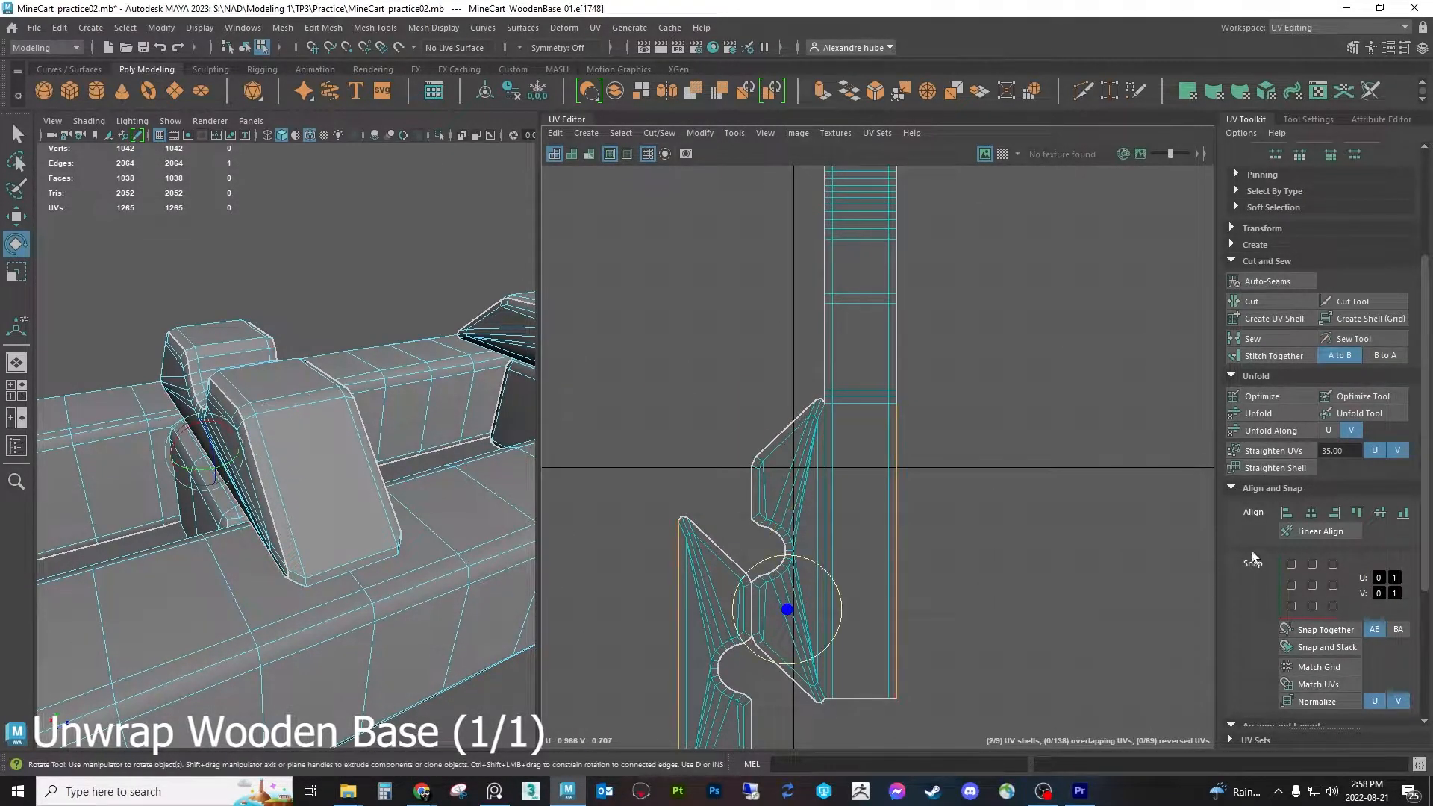
click(1269, 356)
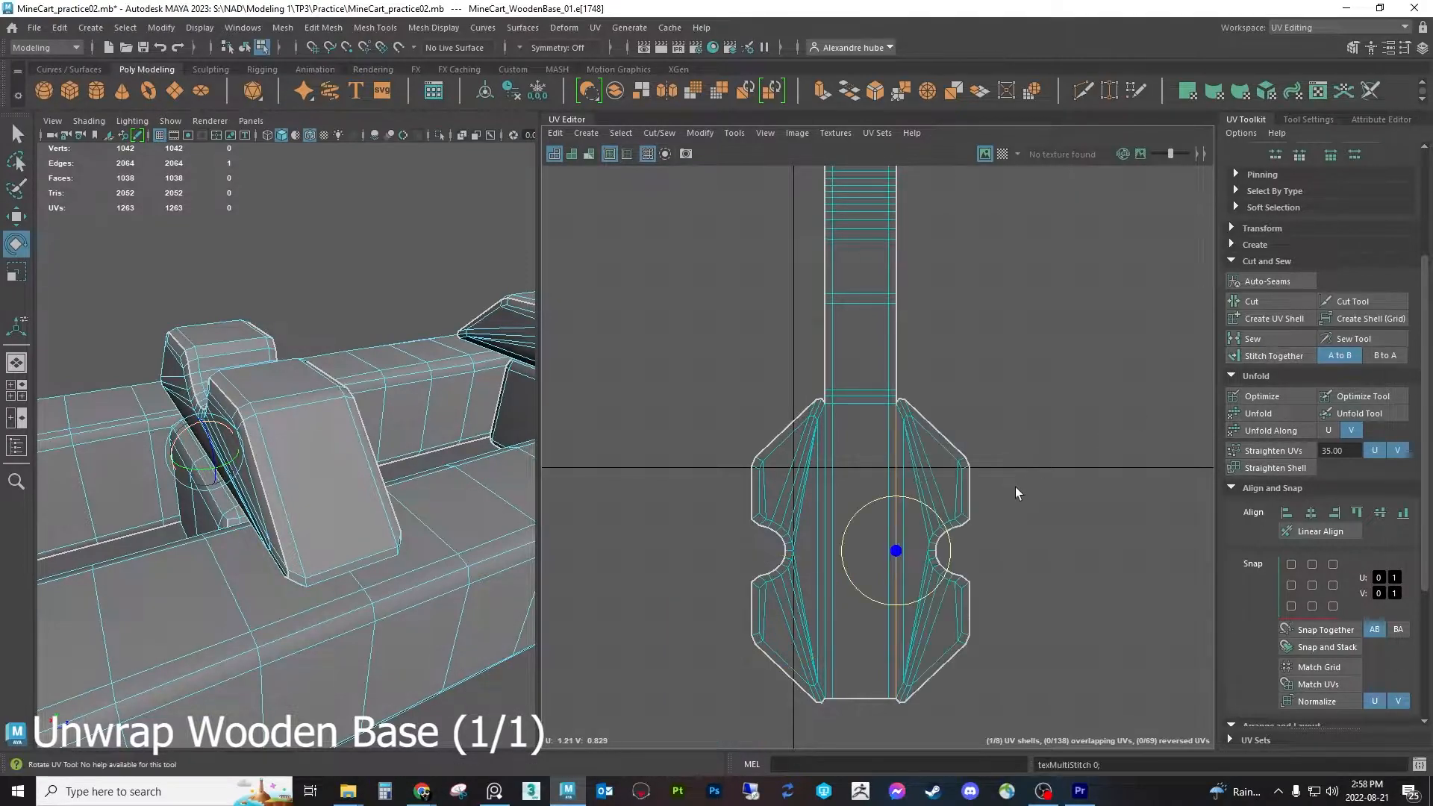
scroll(1000, 463, down, 2)
scroll(1327, 499, up, 4)
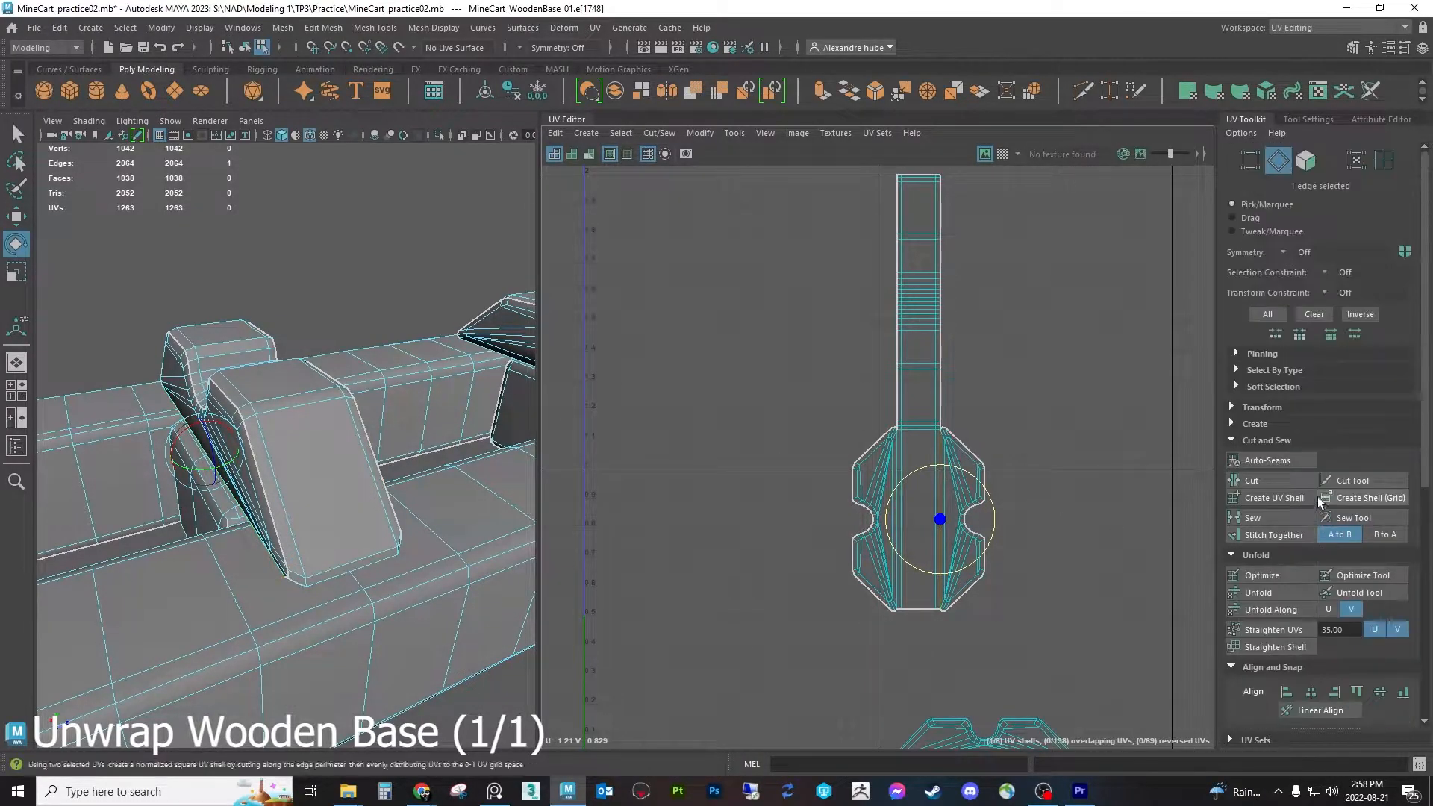
Select the whole stitched support shell and move it over to the other finished support shell
click(1306, 162)
double_click(925, 290)
alt+middle_drag(1012, 415, 812, 416)
scroll(811, 419, down, 3)
scroll(794, 480, up, 1)
key(w)
scroll(745, 403, down, 1)
drag(742, 400, 1153, 524)
key(r)
key(w)
alt+middle_drag(858, 660, 898, 576)
Select the border edges of the last support's notched sides and cut the UVs along them
double_click(853, 568)
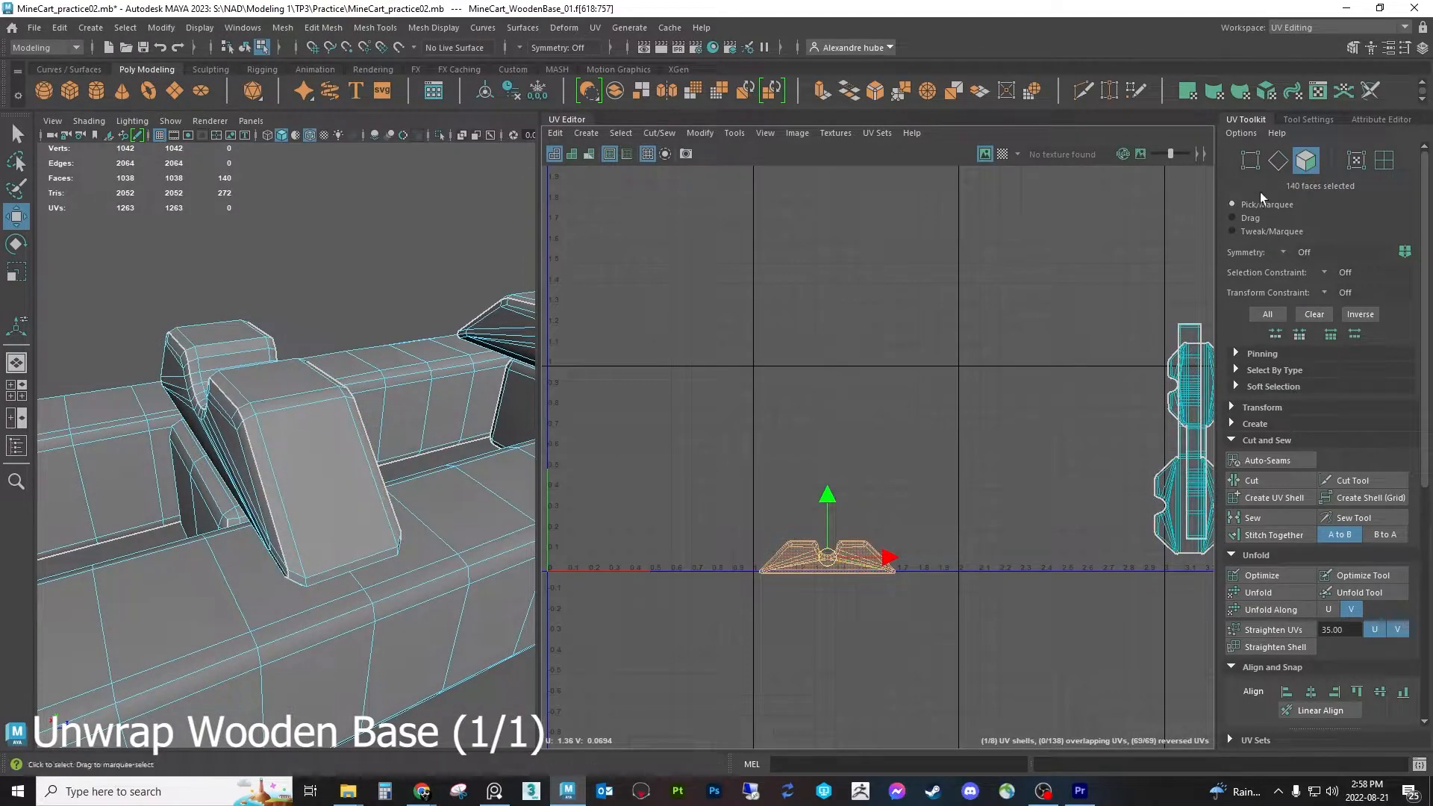
click(1277, 161)
scroll(415, 488, down, 5)
alt+drag(415, 488, 492, 473)
scroll(448, 470, up, 5)
drag(740, 591, 908, 515)
double_click(404, 465)
alt+drag(404, 466, 373, 447)
click(1263, 480)
Unfold the last support's shells and apply Straighten UVs at 35 to its long strip
click(1305, 160)
click(1259, 593)
scroll(827, 557, up, 5)
scroll(1317, 523, down, 3)
click(1272, 629)
click(1305, 161)
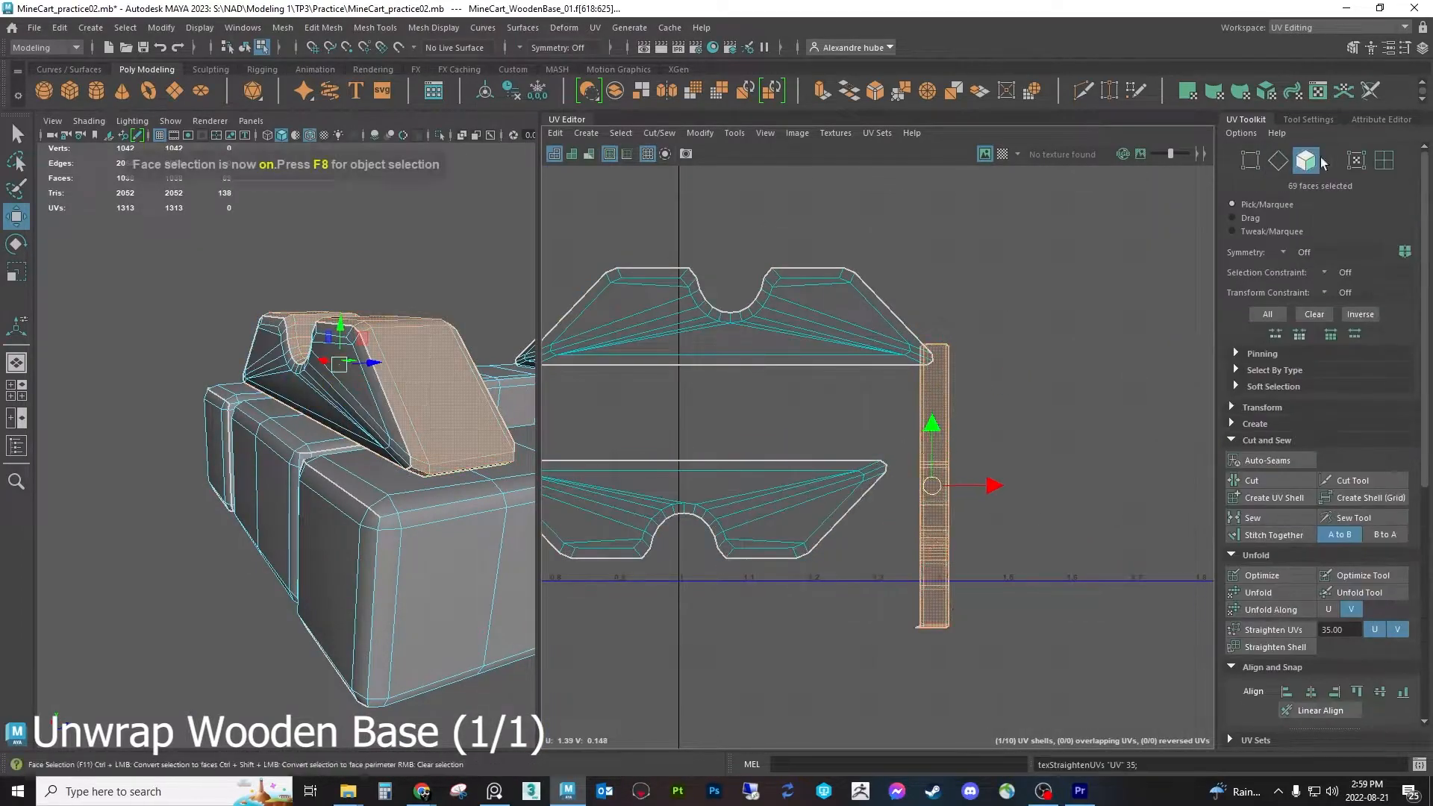
Select the UVs along the new strip's borders and scale them into straight lines
click(1356, 160)
scroll(977, 593, up, 3)
drag(974, 429, 1060, 429)
scroll(1010, 649, up, 6)
drag(809, 665, 1050, 621)
scroll(1021, 632, up, 5)
key(w)
key(r)
scroll(926, 625, down, 6)
drag(711, 535, 768, 224)
drag(950, 737, 847, 289)
Stitch the last support's two notched side shells onto the long edges of its strip
key(F10)
click(952, 418)
drag(788, 482, 858, 409)
Move the last support's stitched shell onto the other finished support shells and rotate it to vertical
double_click(761, 621)
scroll(768, 601, down, 6)
key(w)
drag(792, 581, 912, 583)
key(r)
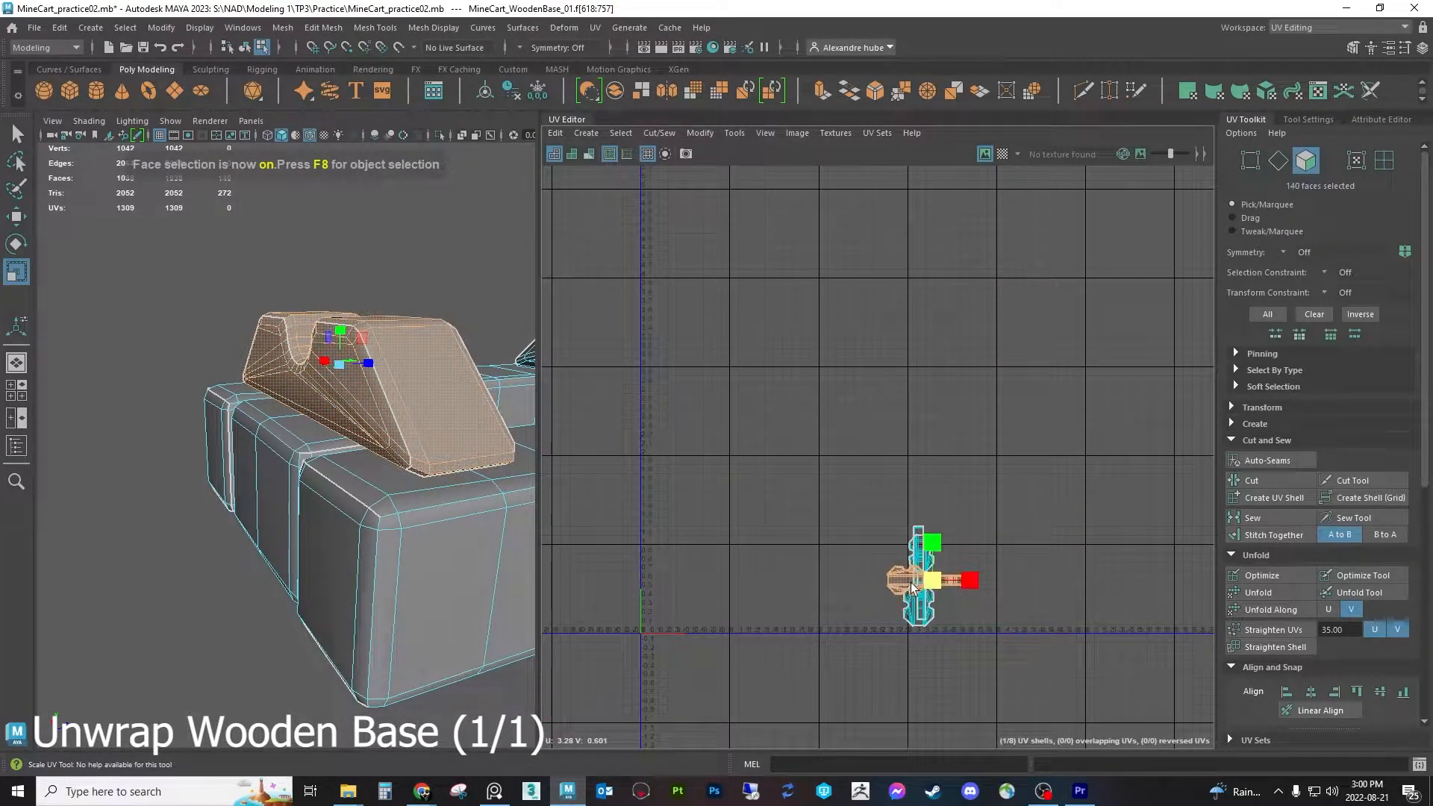
key(e)
scroll(951, 559, up, 3)
drag(952, 540, 1064, 665)
Select all three finished support shells and move them in with the wooden base's other UV shells
scroll(440, 496, down, 7)
alt+drag(405, 493, 268, 536)
scroll(721, 567, down, 1)
click(756, 666)
drag(757, 665, 946, 494)
alt+middle_drag(951, 598, 1024, 421)
scroll(1012, 379, down, 5)
key(w)
scroll(990, 394, down, 1)
drag(991, 395, 676, 667)
Switch to the General workspace, hide MineCart_WoodenBase_01, and show MineCart_BucketHinges_01
click(1314, 28)
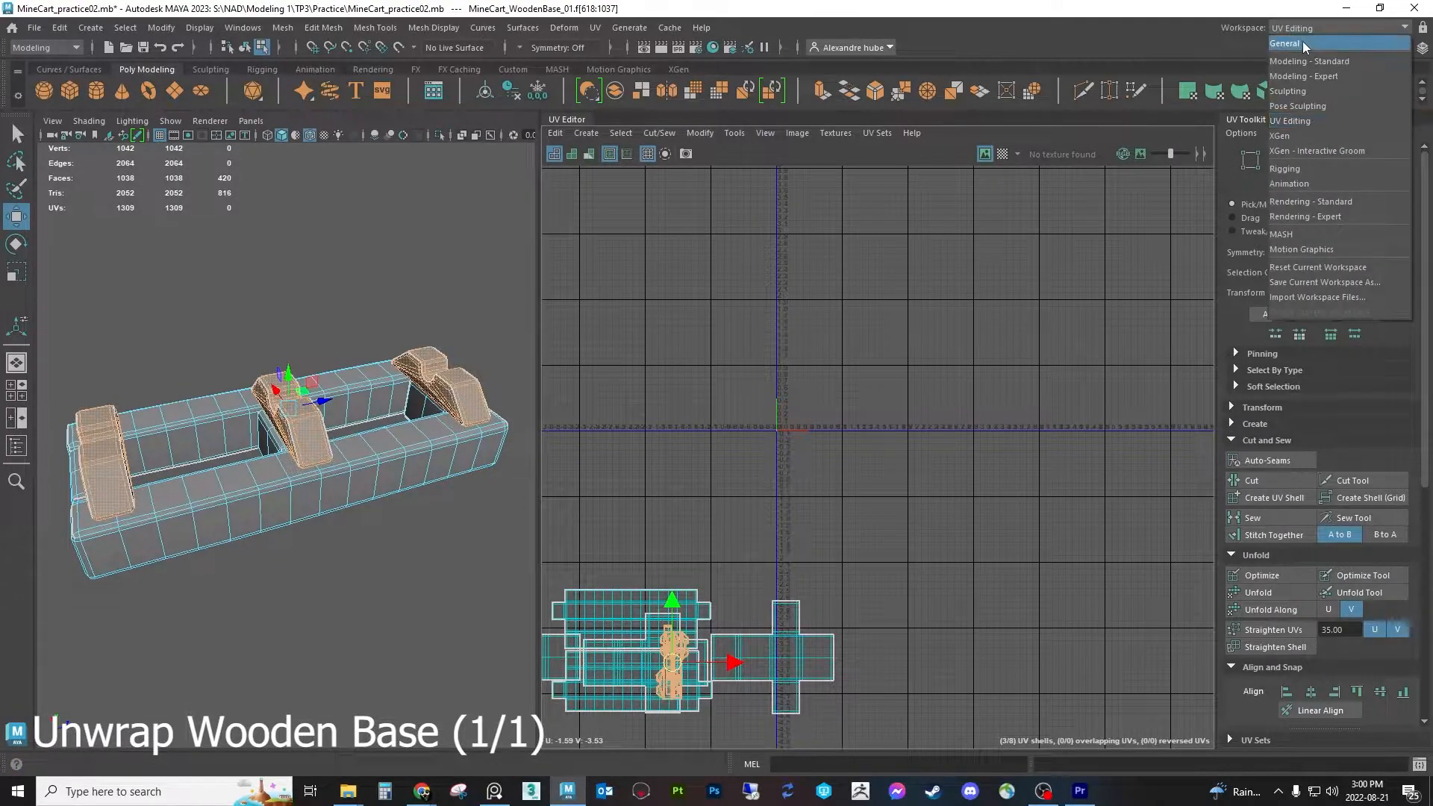
click(1302, 43)
click(130, 301)
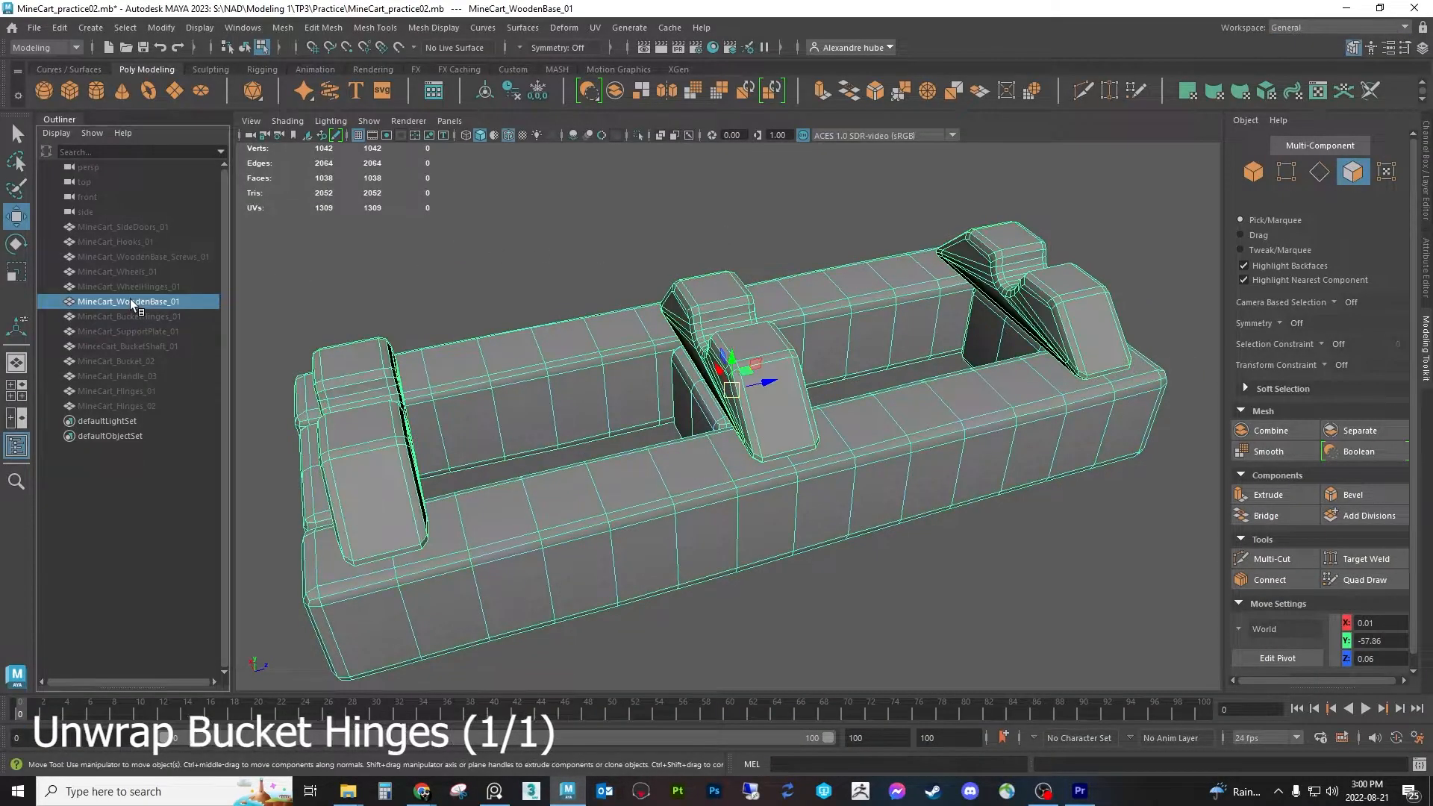
key(h)
click(138, 315)
key(h)
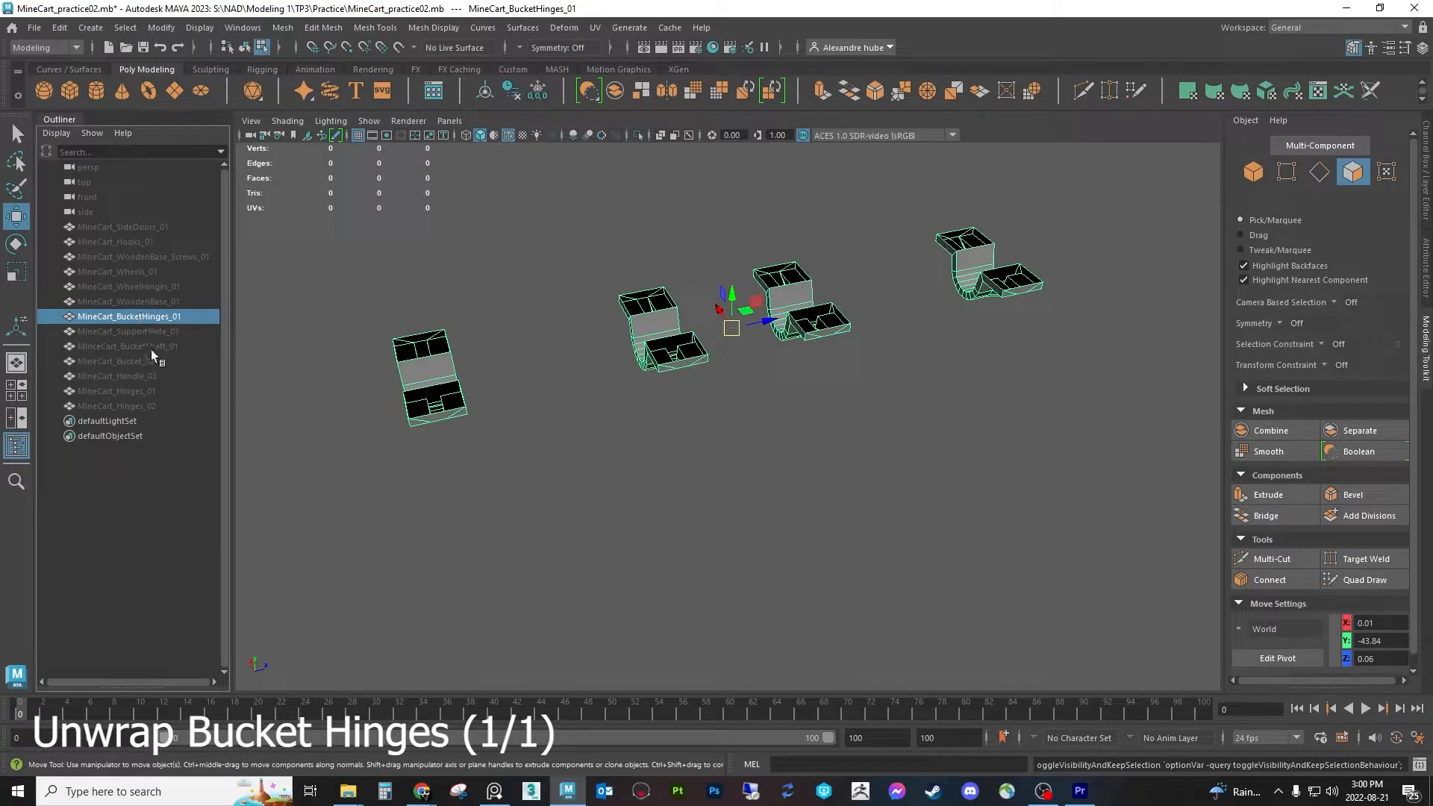
Temporarily show MineCart_WheelHinges_01 for comparison, hide it again, and examine the bucket hinges from several angles
alt+drag(848, 335, 880, 319)
click(166, 287)
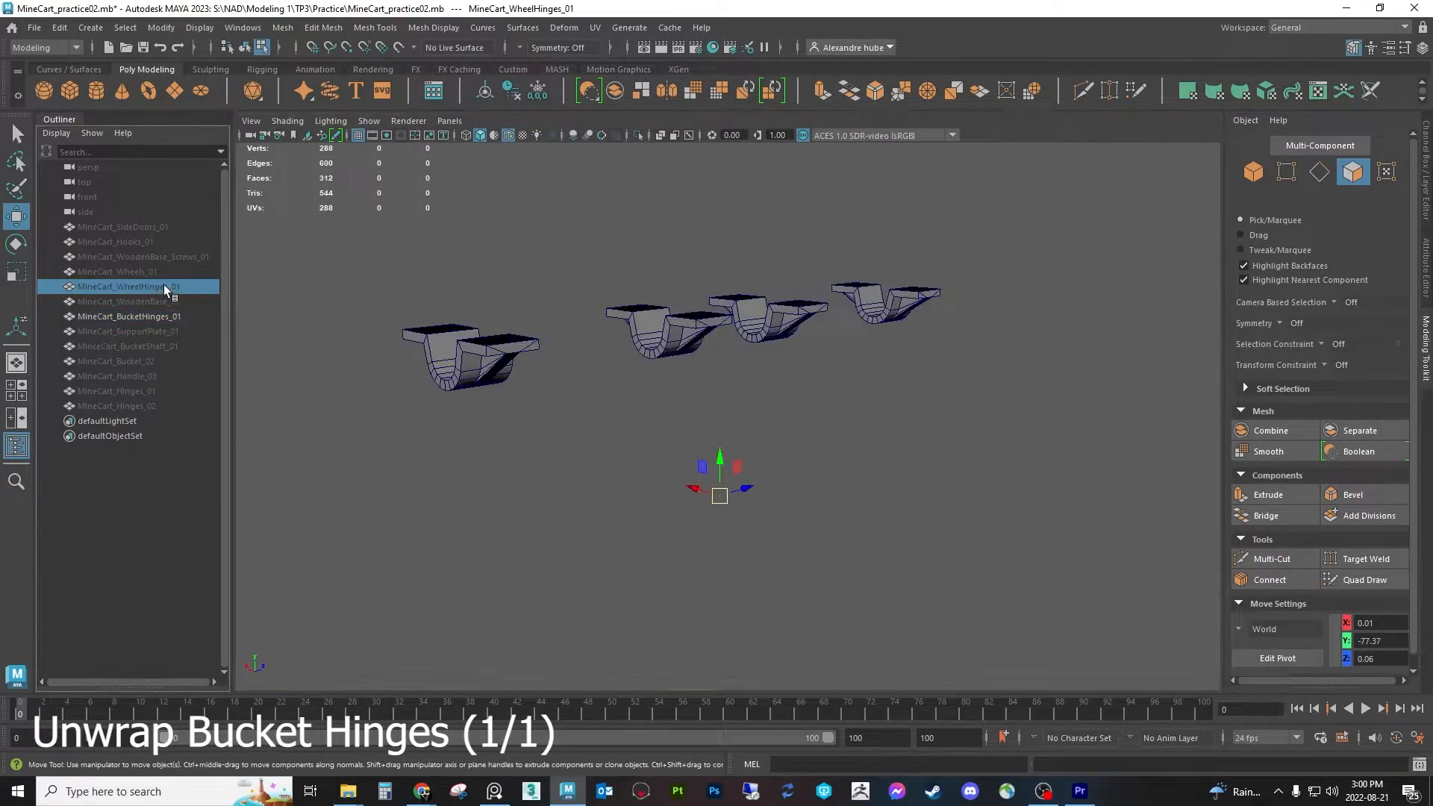
key(h)
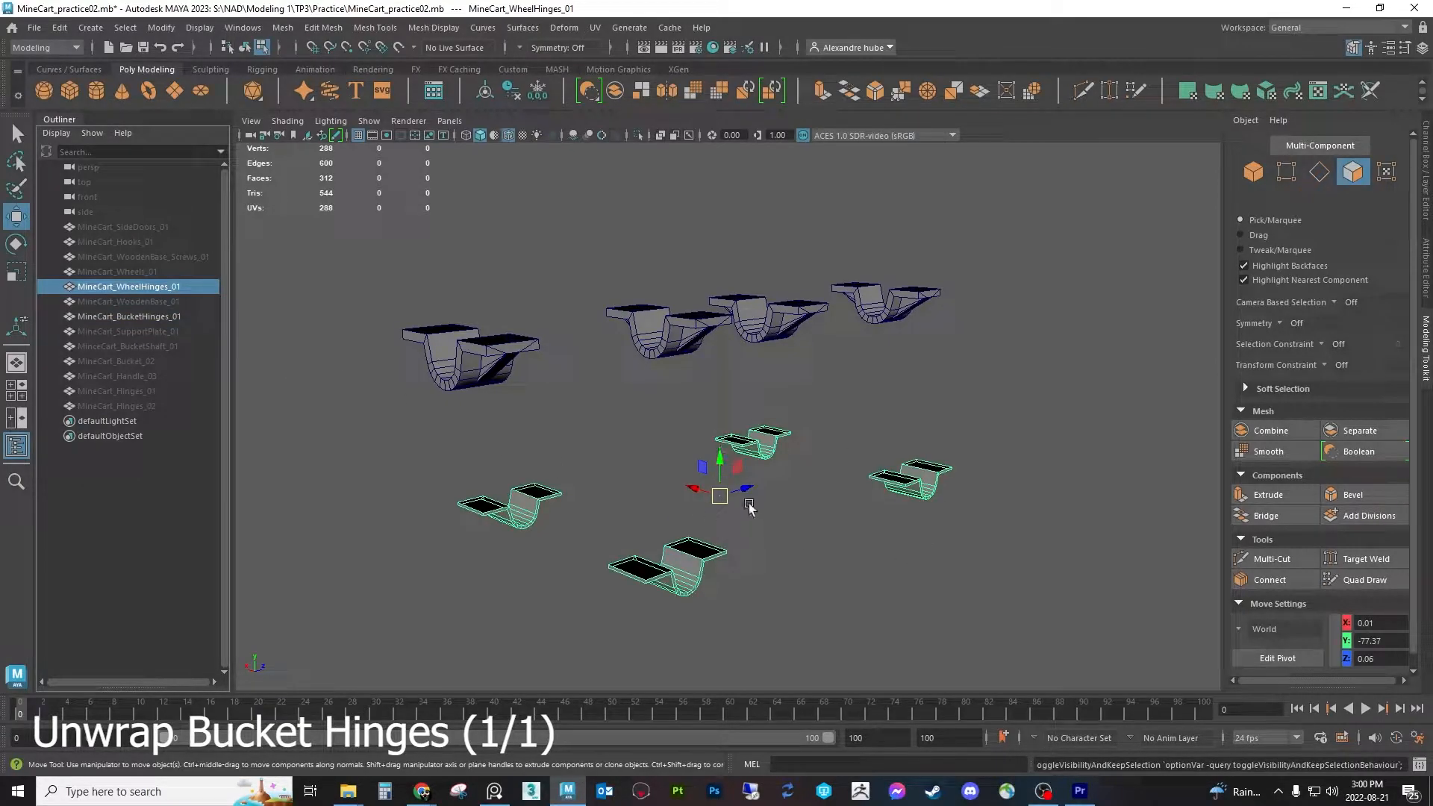
key(h)
alt+drag(785, 381, 774, 353)
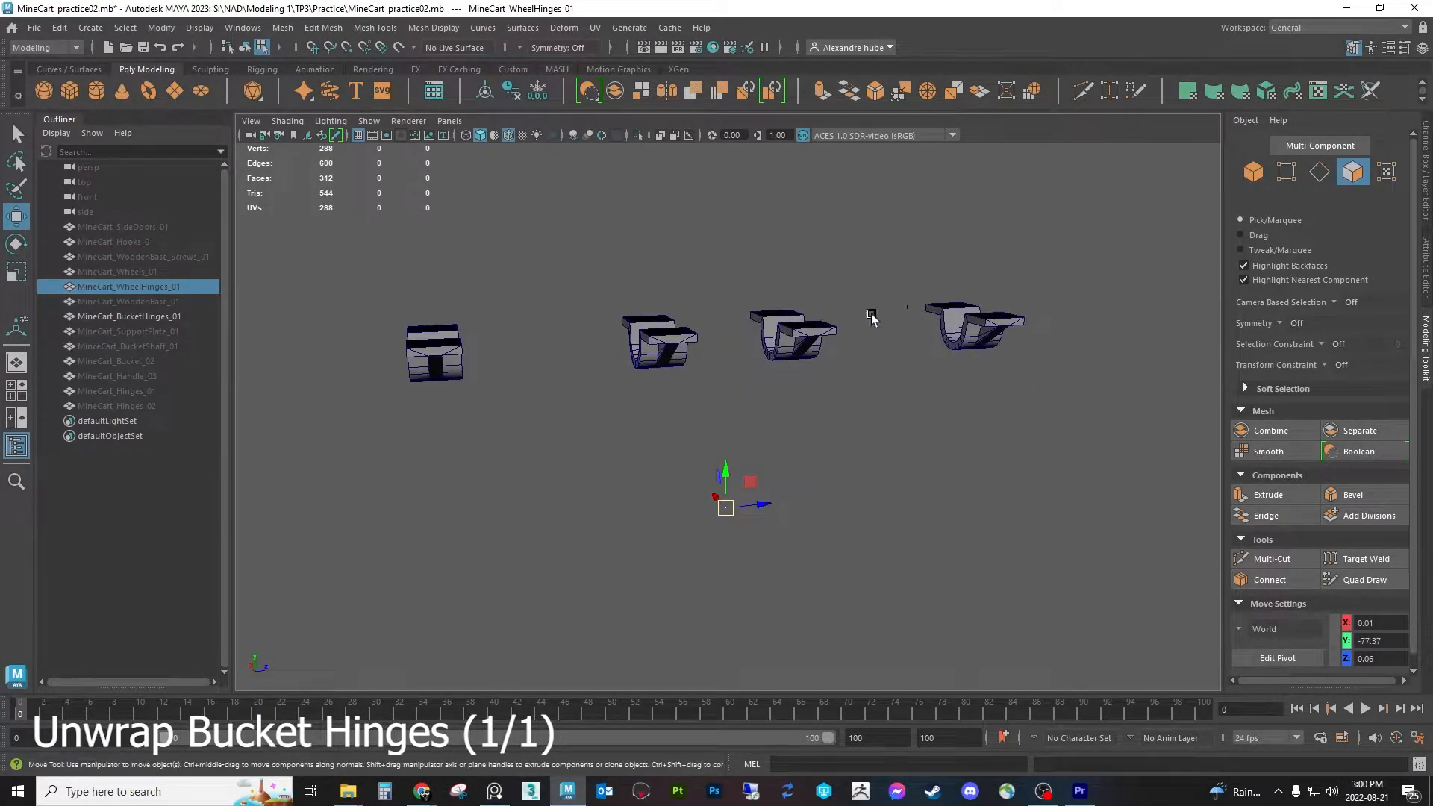
scroll(816, 358, up, 5)
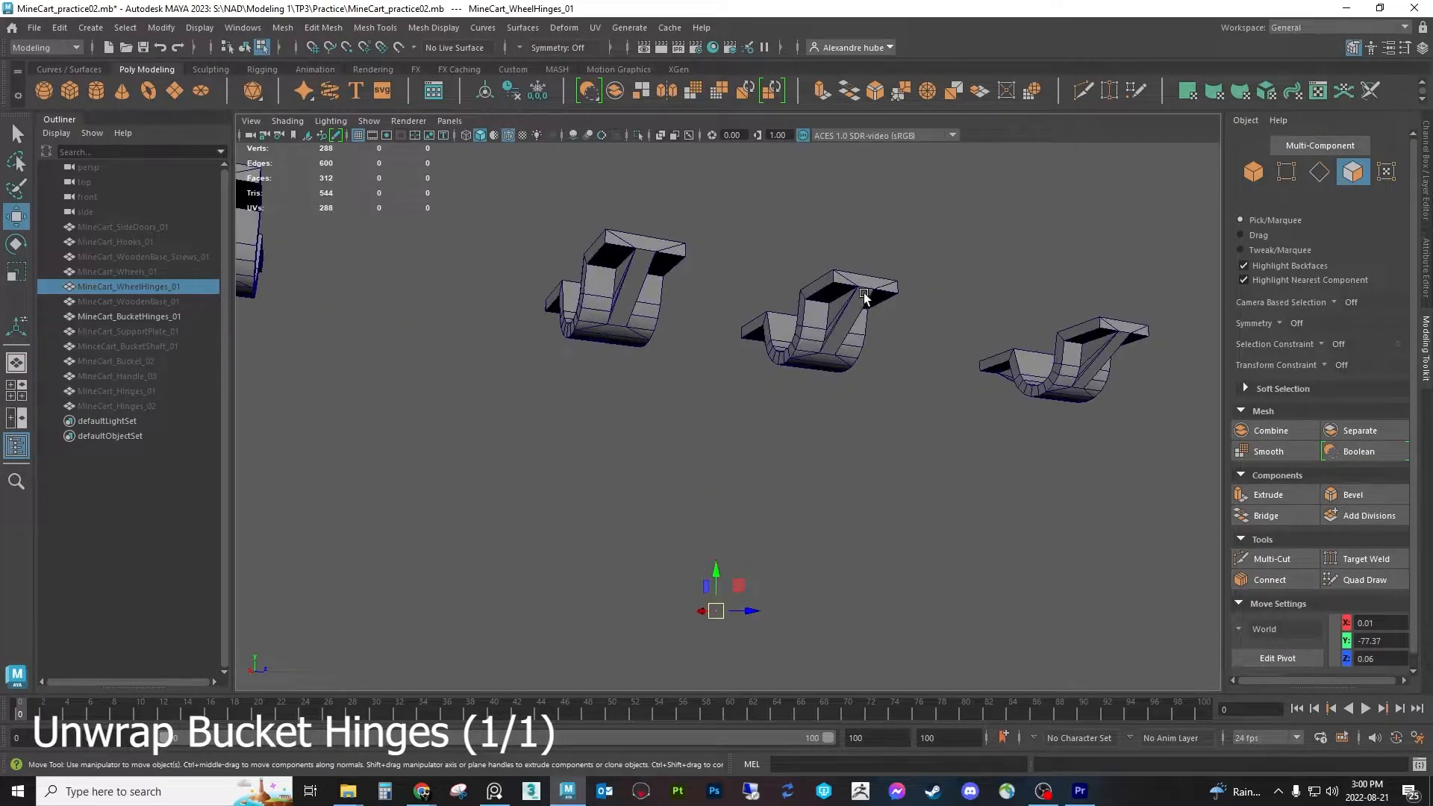
alt+drag(898, 304, 870, 342)
scroll(870, 342, down, 5)
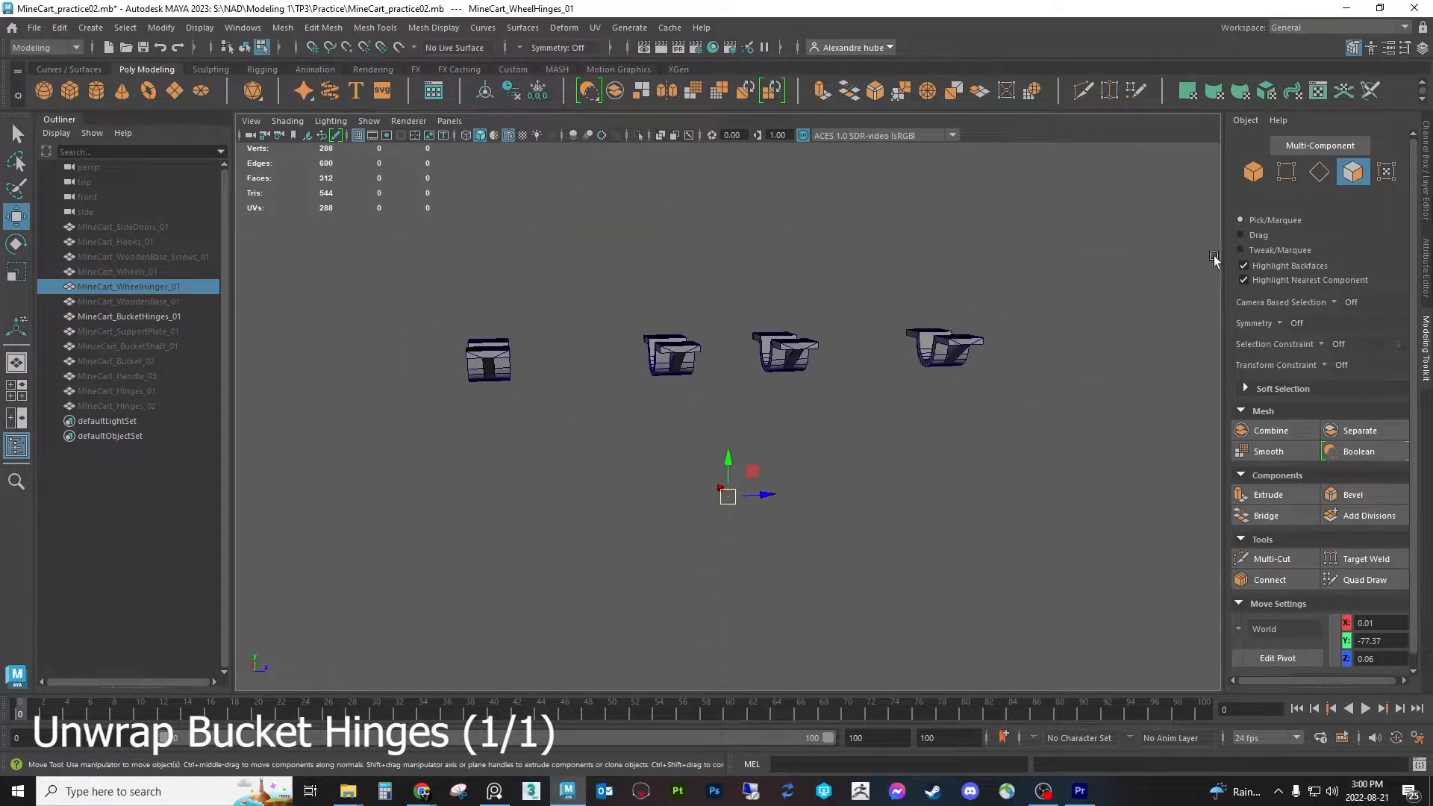
Return to object selection in the UV Editing workspace and select the bucket hinges to display their UVs
click(1353, 176)
click(1310, 30)
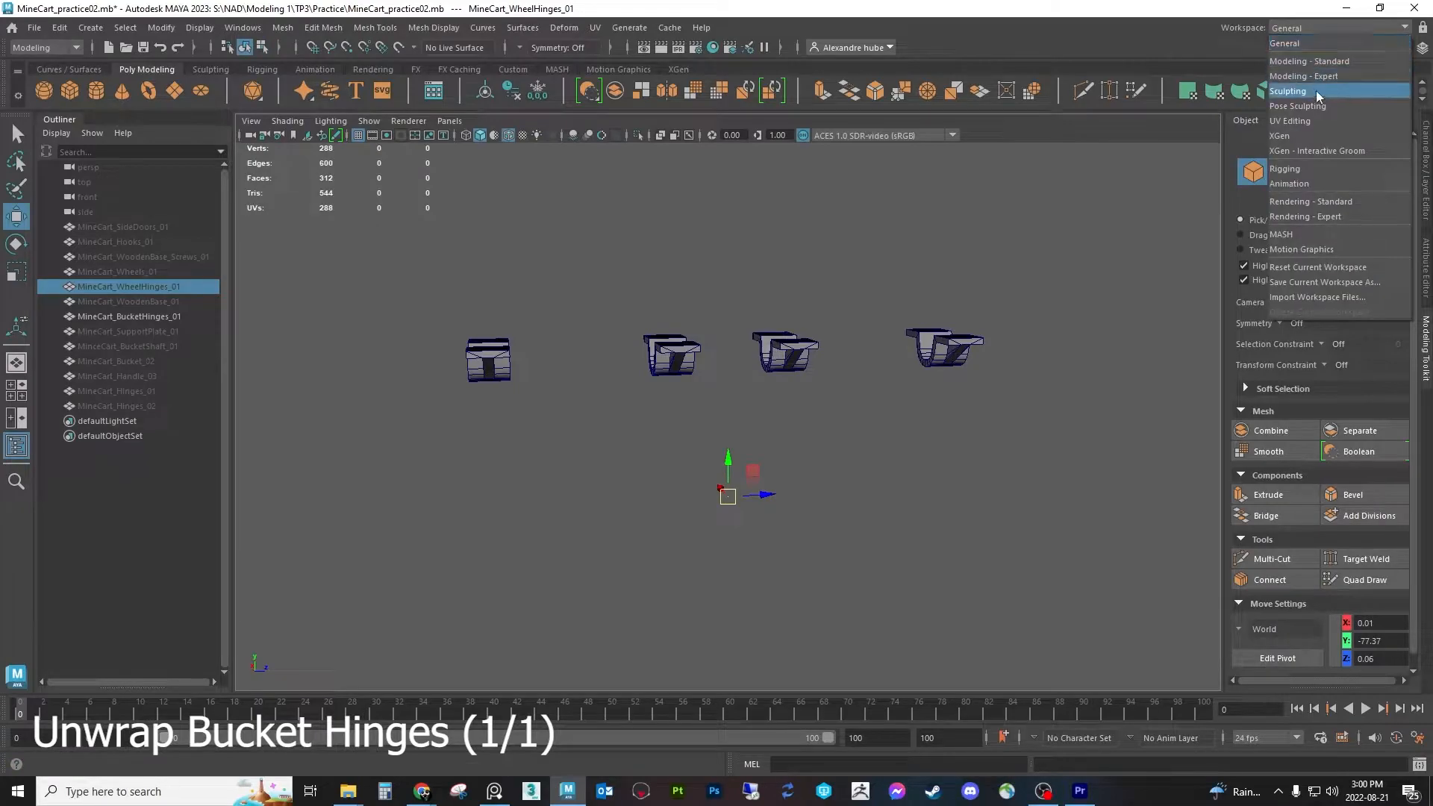
click(1315, 119)
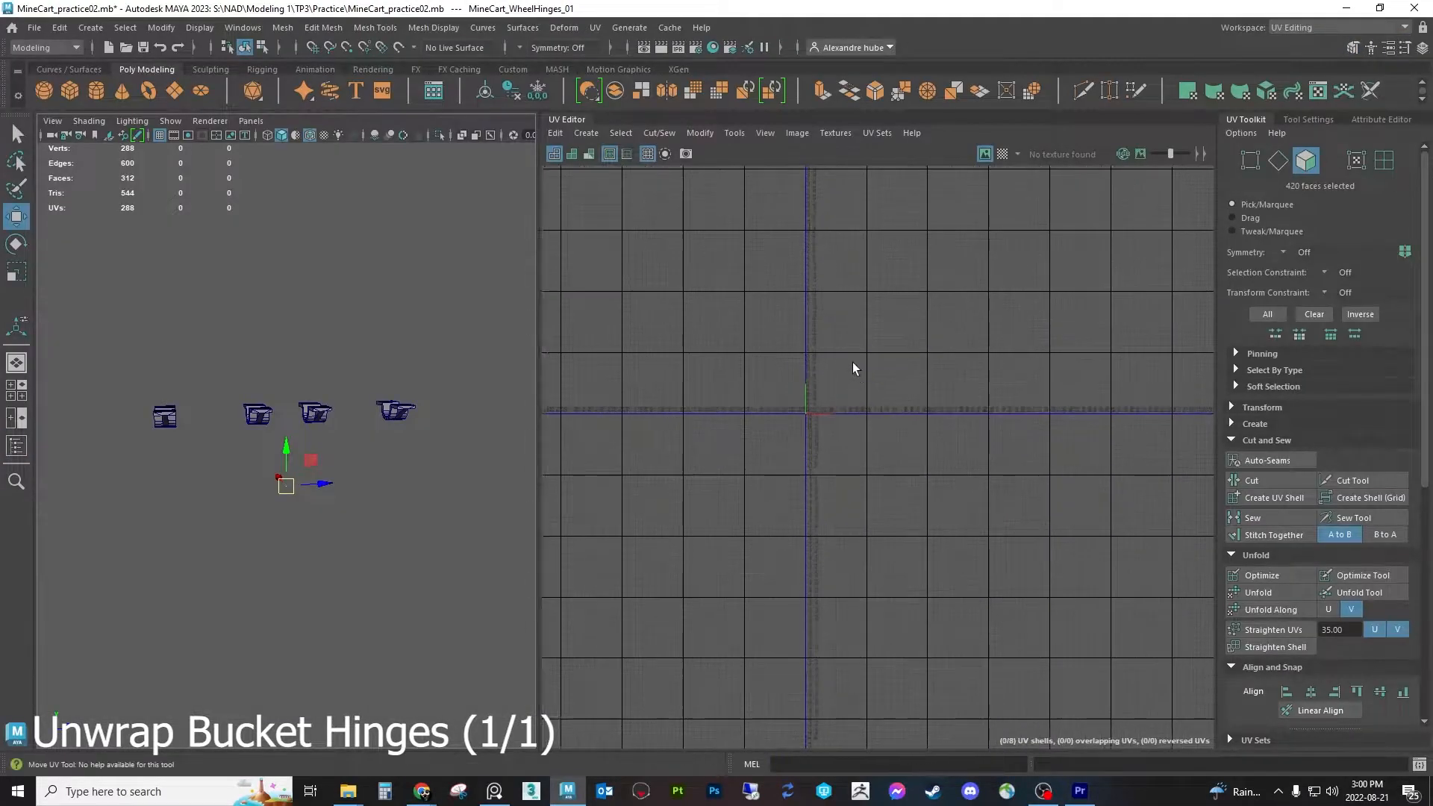
click(395, 411)
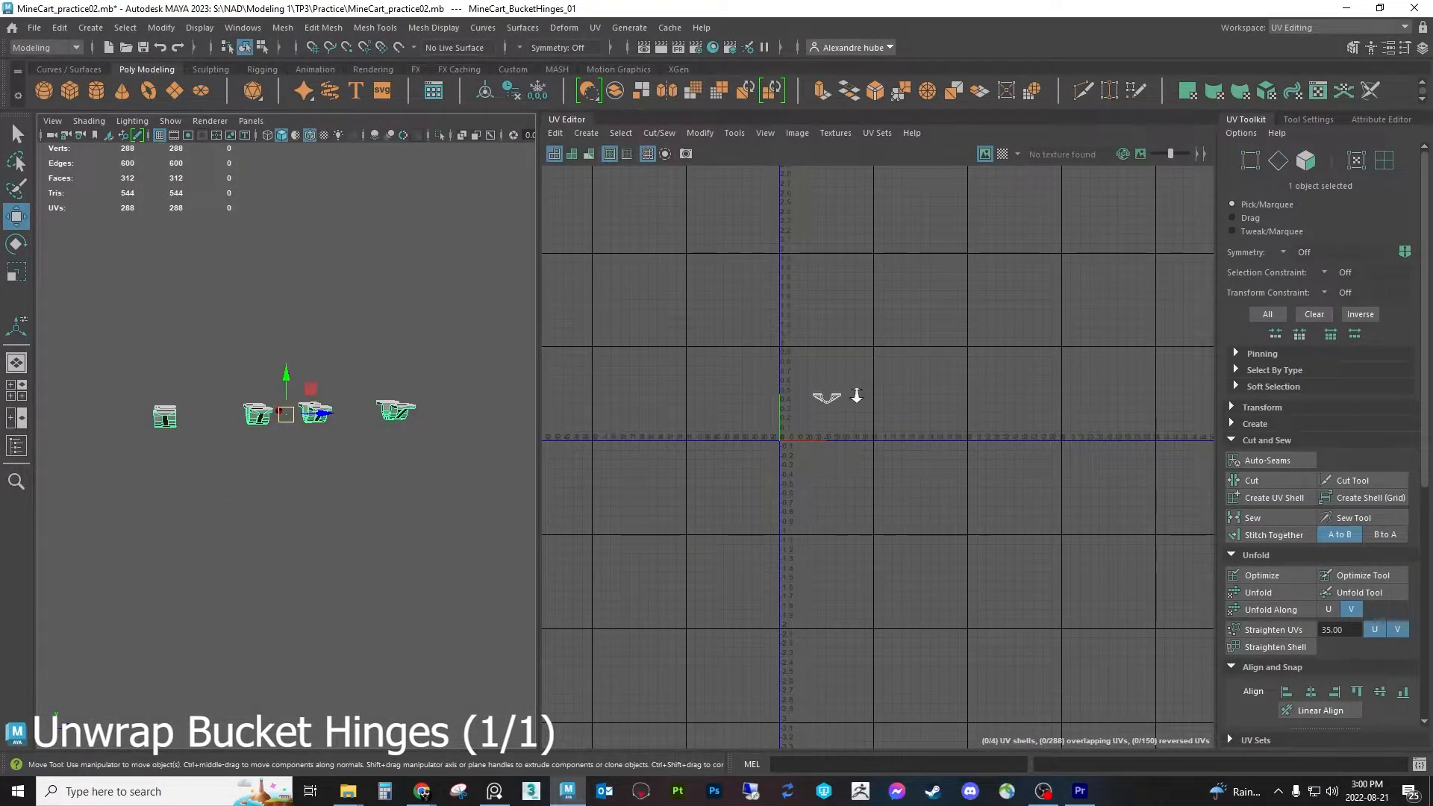
scroll(832, 396, up, 4)
Delete the faces of two of the four bucket hinges, keeping the neighbouring pair at the other end
key(F11)
drag(640, 468, 907, 351)
scroll(830, 409, down, 2)
drag(819, 411, 907, 397)
alt+drag(210, 403, 188, 423)
click(125, 475)
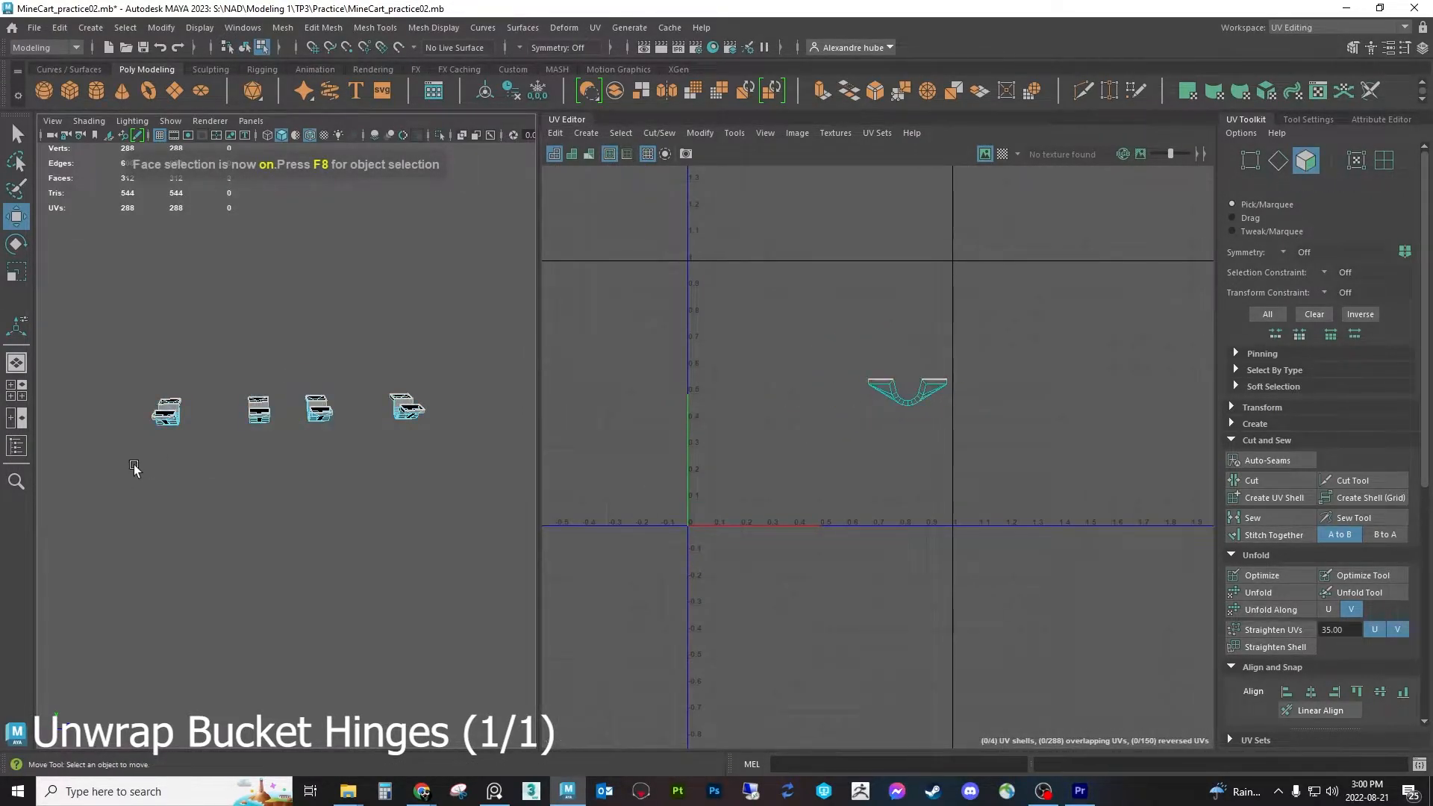
drag(286, 354, 287, 355)
key(Delete)
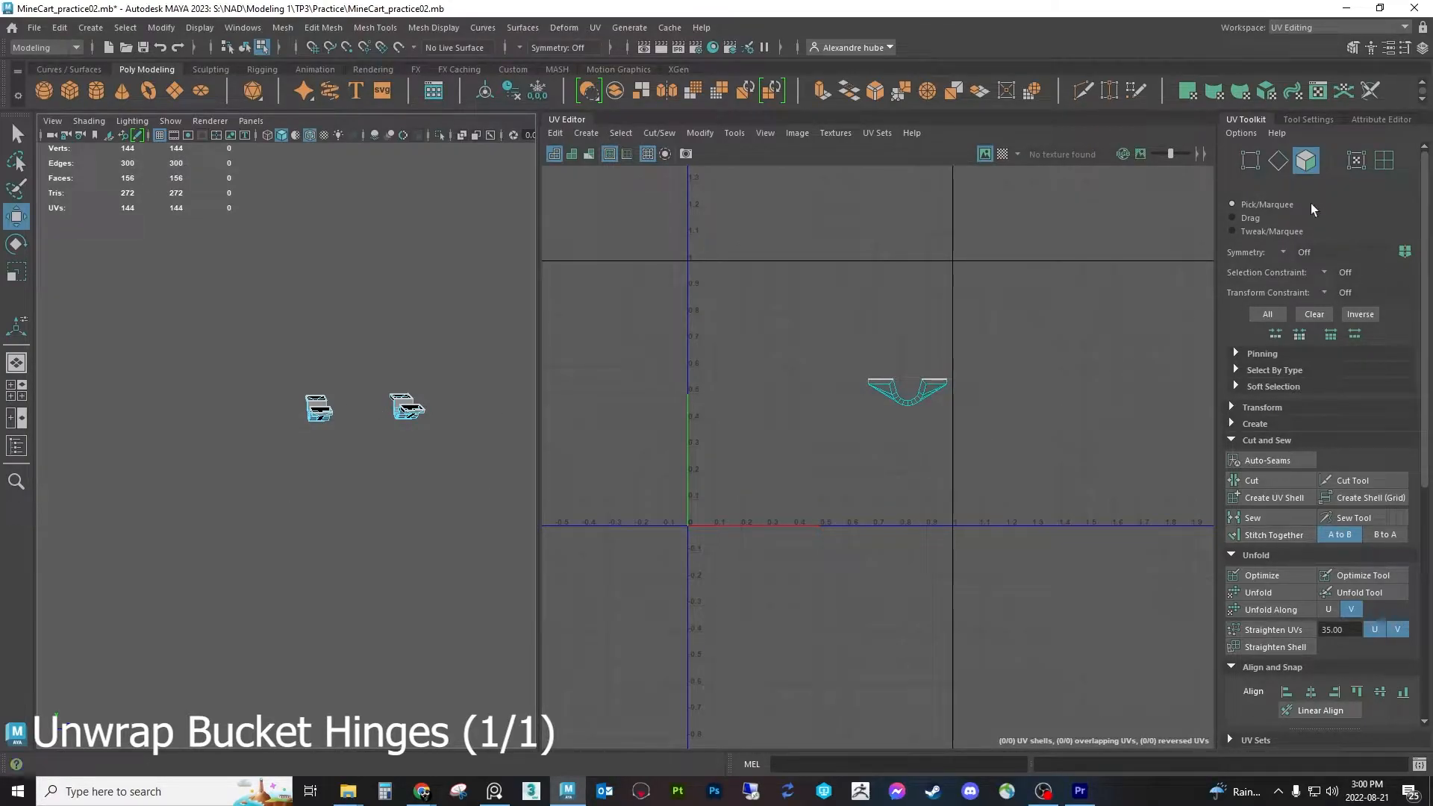
Select the triangular side brace faces on both sides of one remaining bucket hinge
scroll(922, 382, up, 6)
click(1277, 161)
alt+middle_drag(833, 383, 844, 420)
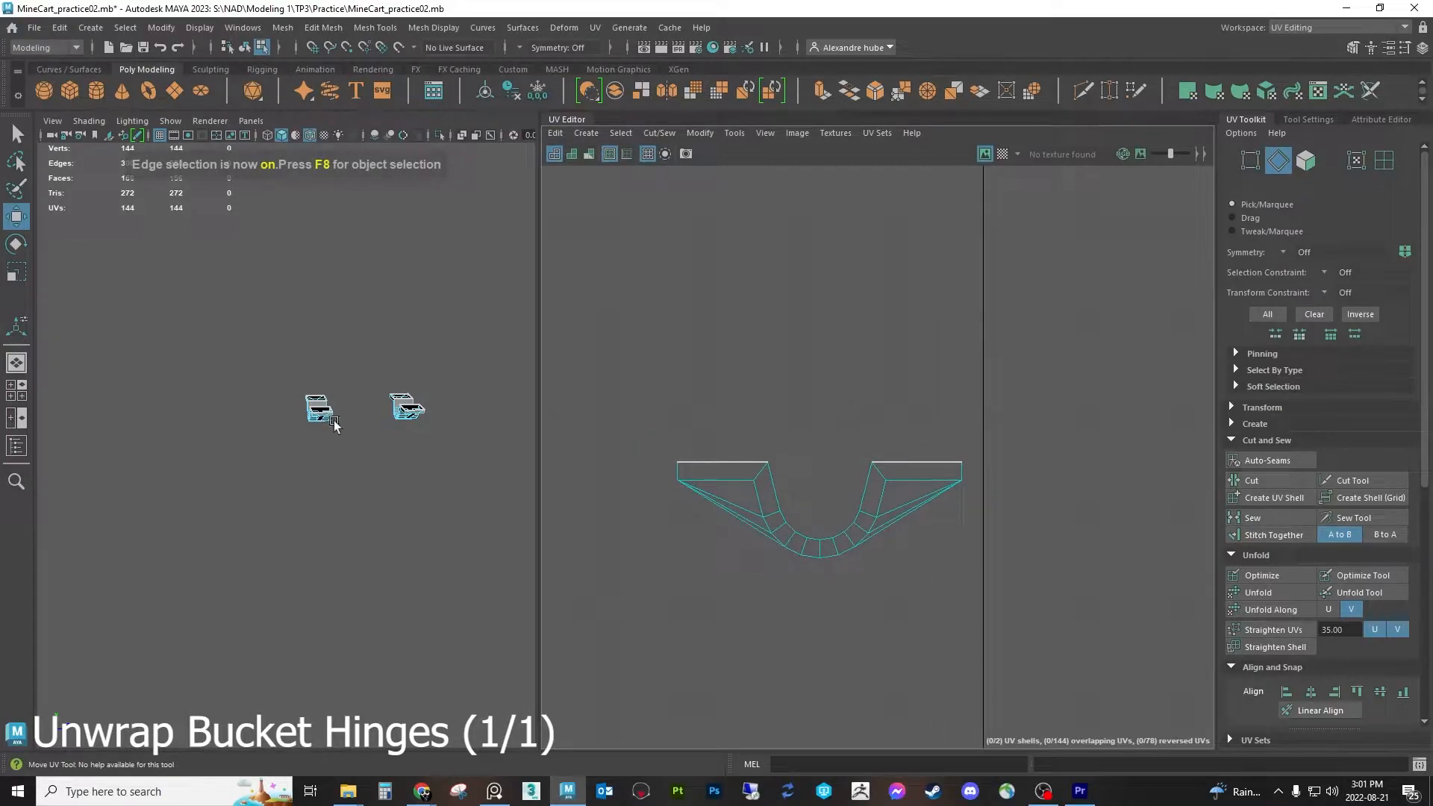
scroll(403, 396, up, 8)
alt+drag(414, 382, 324, 400)
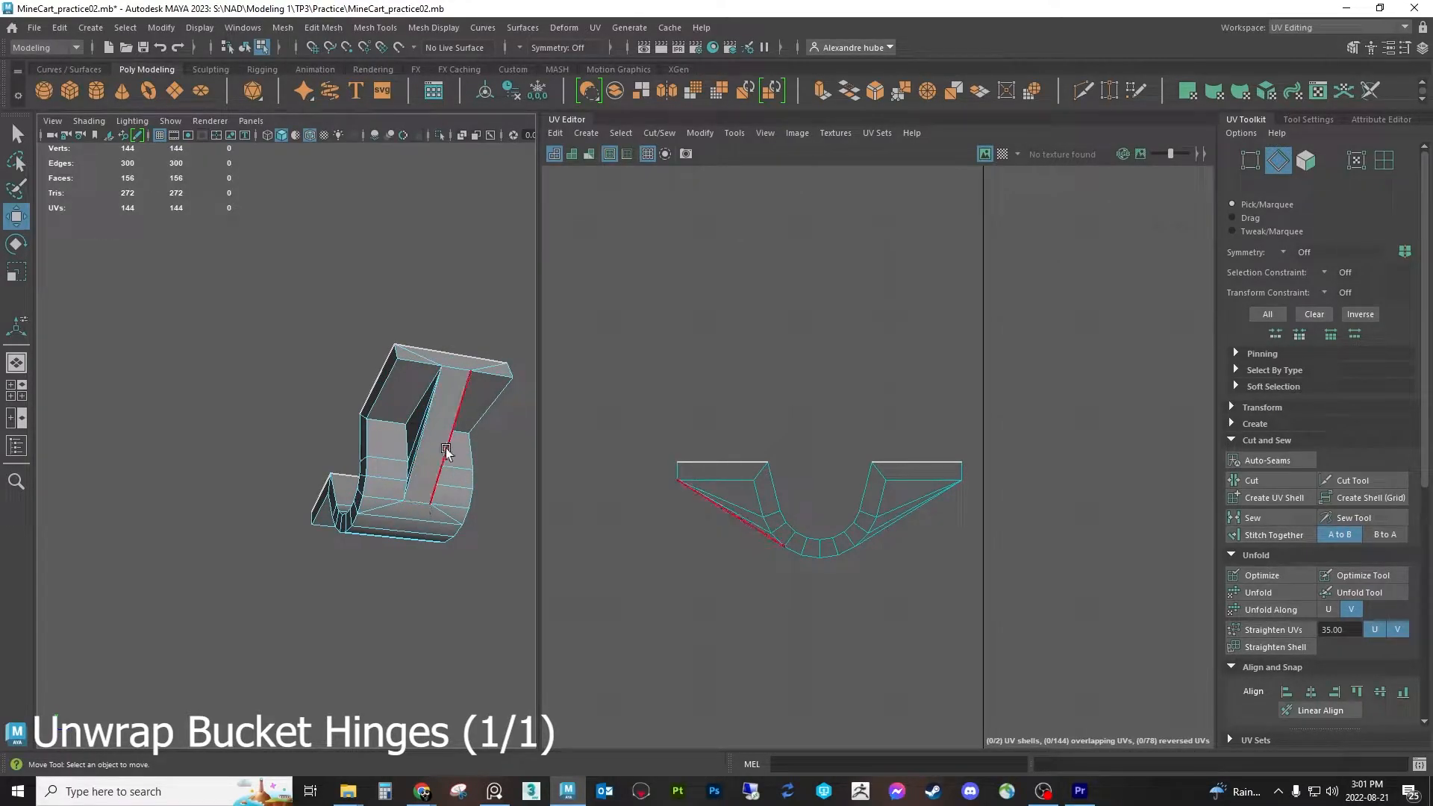
click(1298, 163)
alt+drag(45, 455, 316, 477)
alt+drag(213, 403, 297, 392)
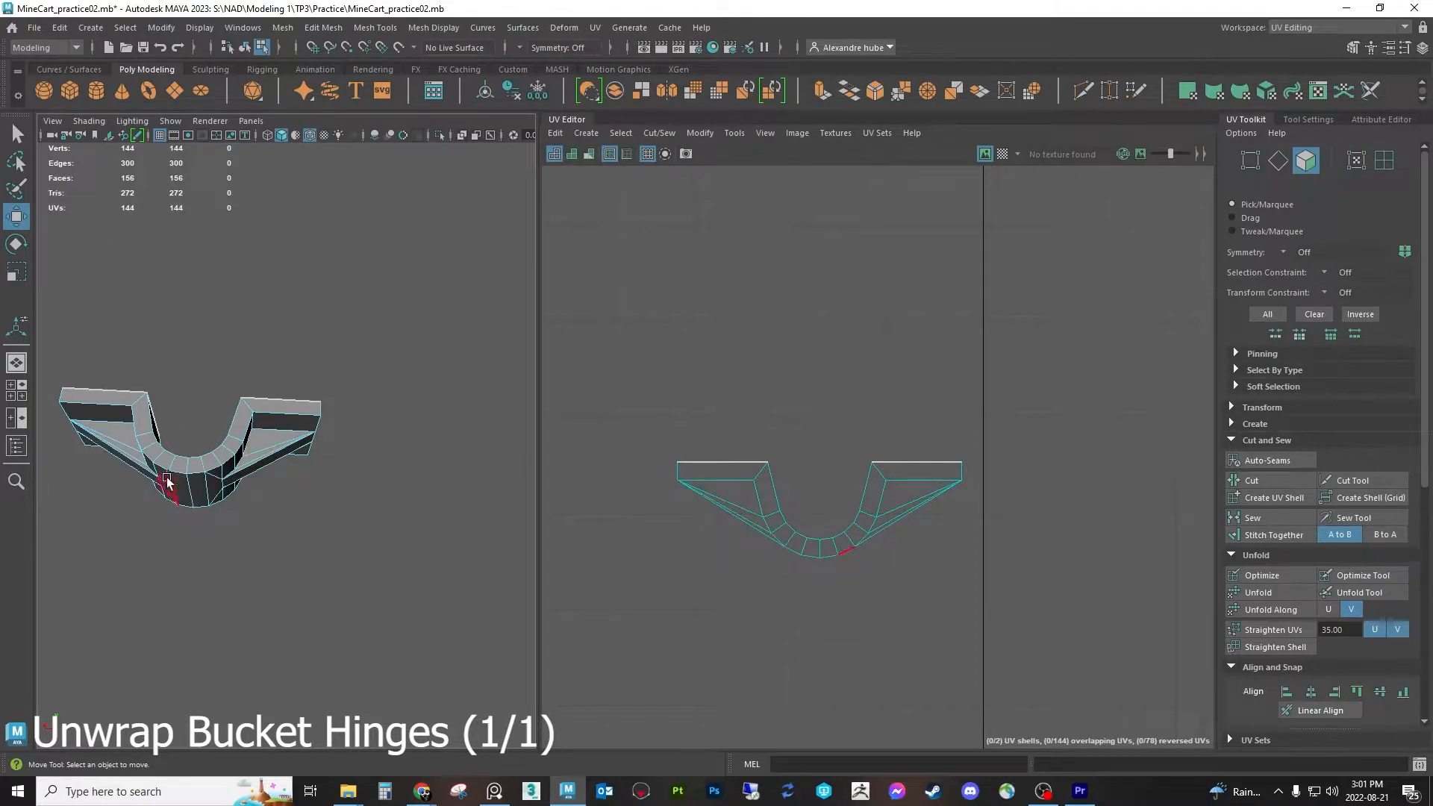
mouse_move(266, 475)
alt+mouse_down()
mouse_move(266, 513)
mouse_move(265, 464)
alt+mouse_up()
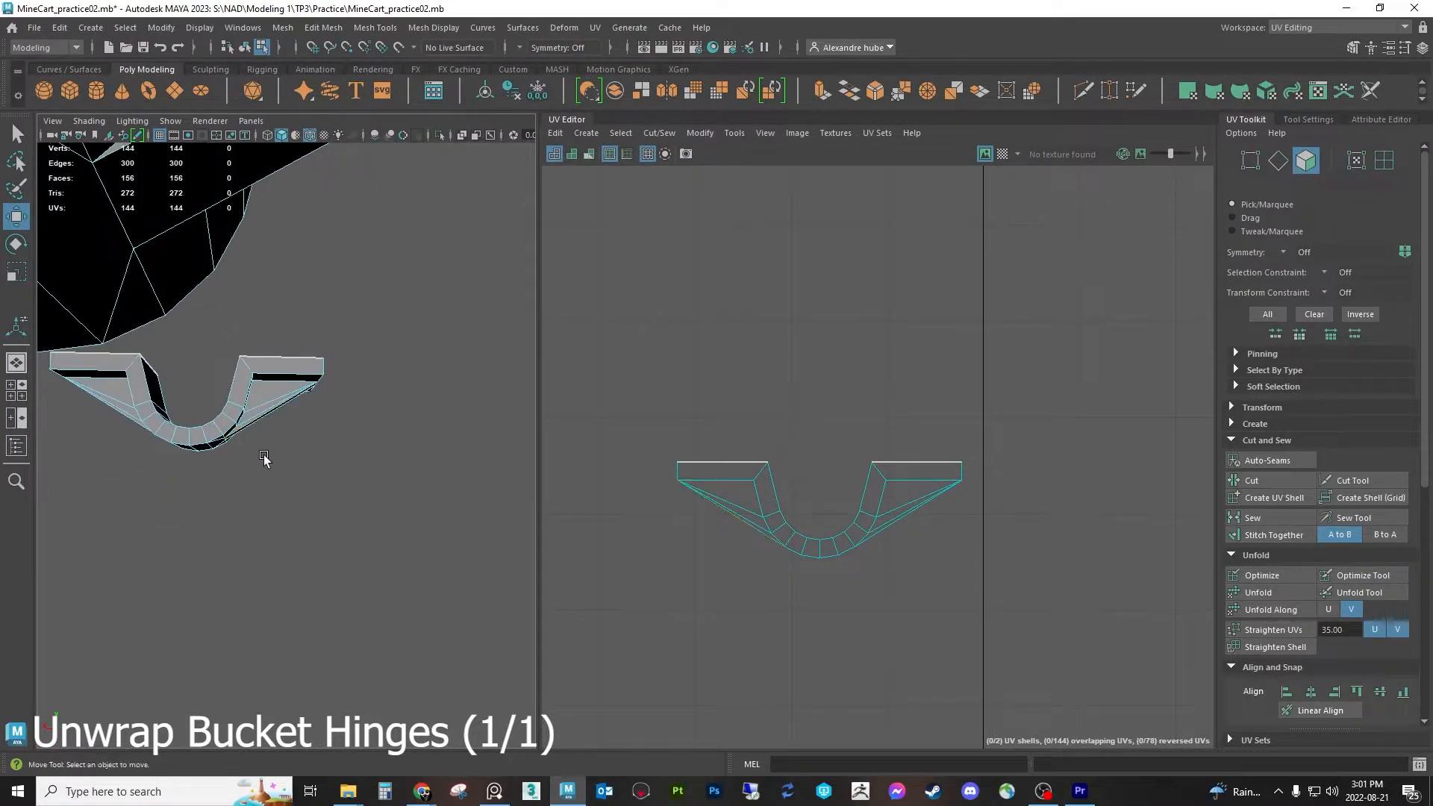
drag(262, 395, 262, 397)
shift+drag(119, 407, 3, 443)
alt+drag(292, 453, 358, 489)
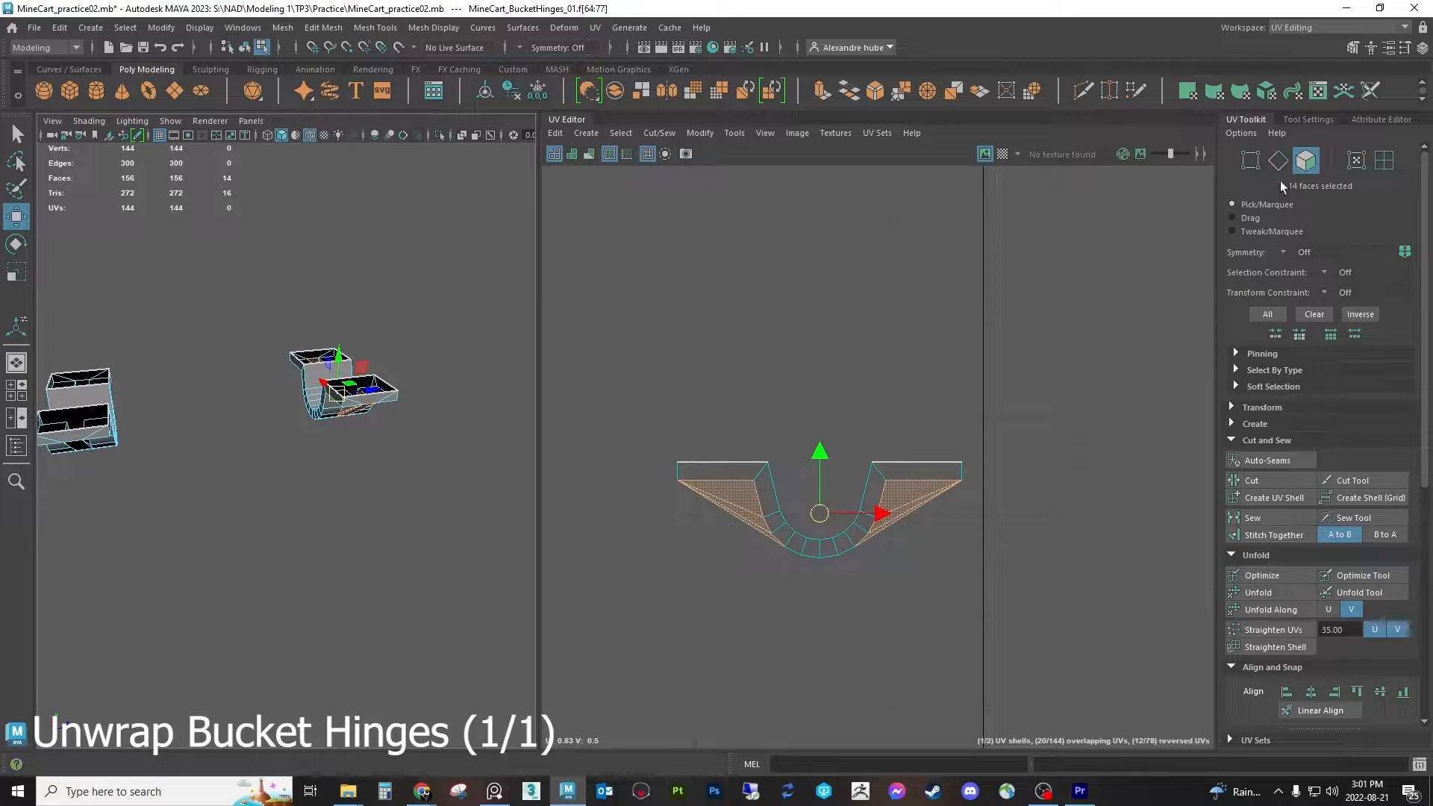
Reduce the selection to the brace edges along the flanges and inner curve, and cut the UVs there
click(1278, 160)
drag(706, 554, 732, 497)
ctrl+drag(888, 545, 923, 496)
alt+drag(353, 496, 463, 444)
scroll(412, 416, up, 4)
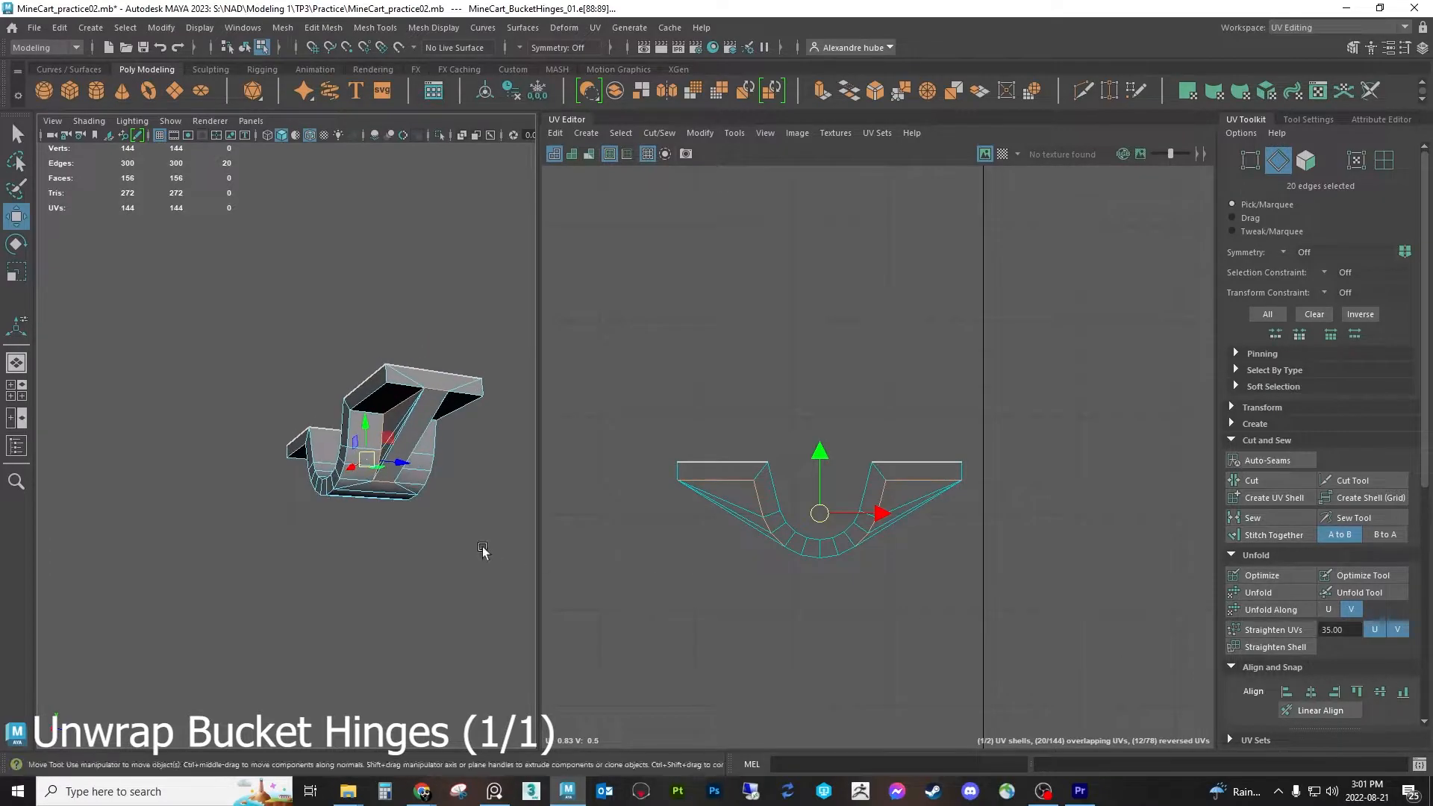
alt+drag(489, 553, 527, 556)
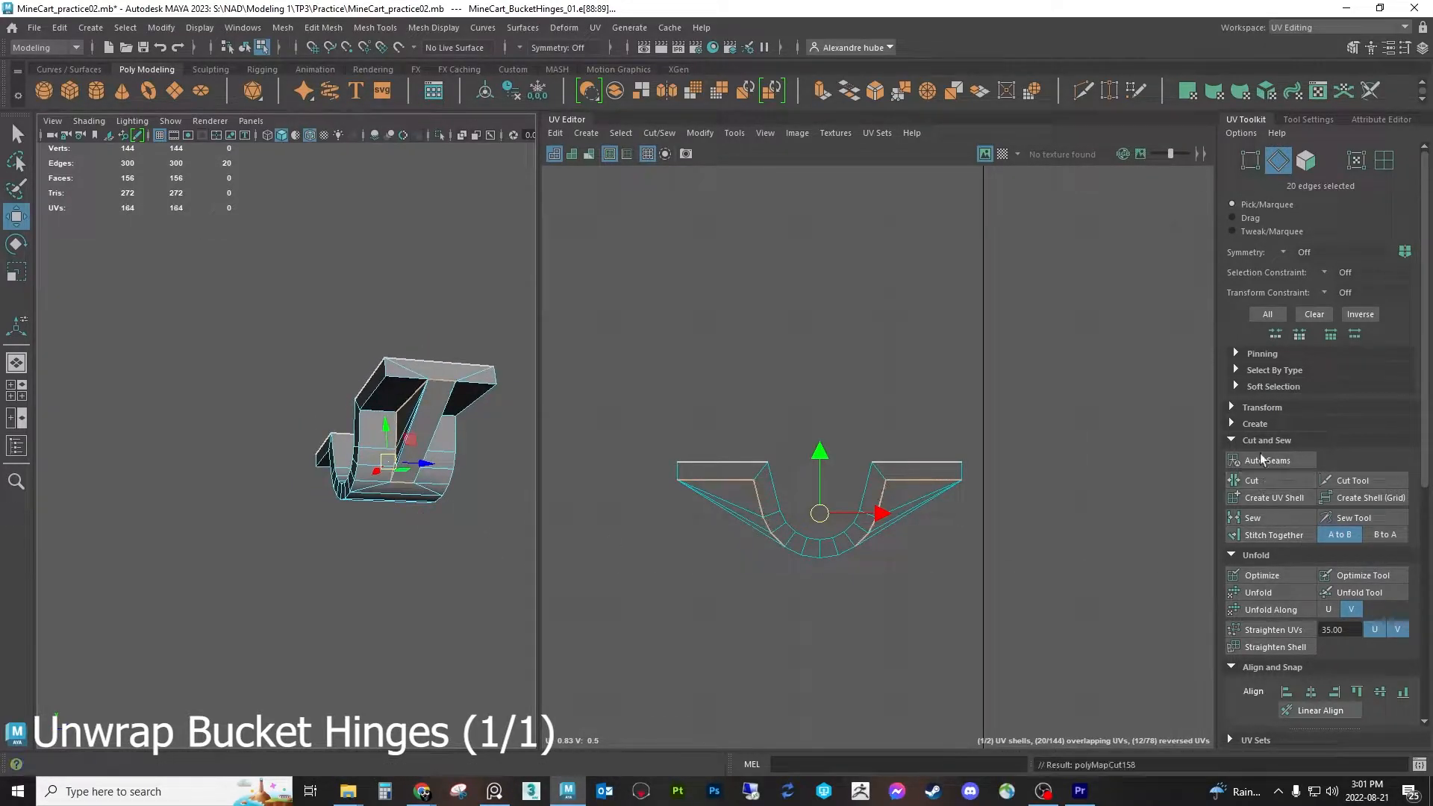
Move the two triangular brace shells above the U-shaped hinge profile in UV space and unfold them
click(1305, 160)
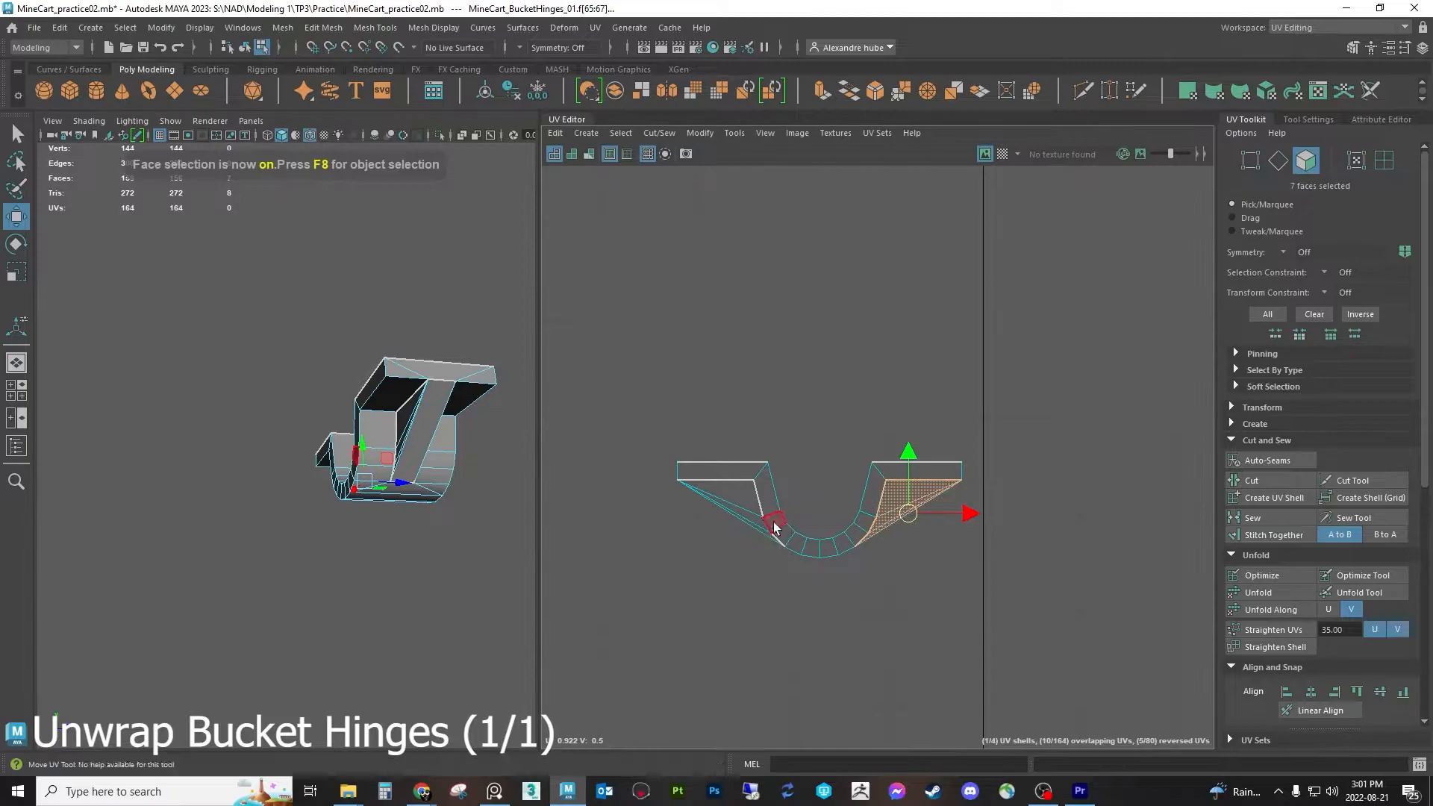
drag(819, 514, 859, 288)
alt+drag(339, 495, 348, 477)
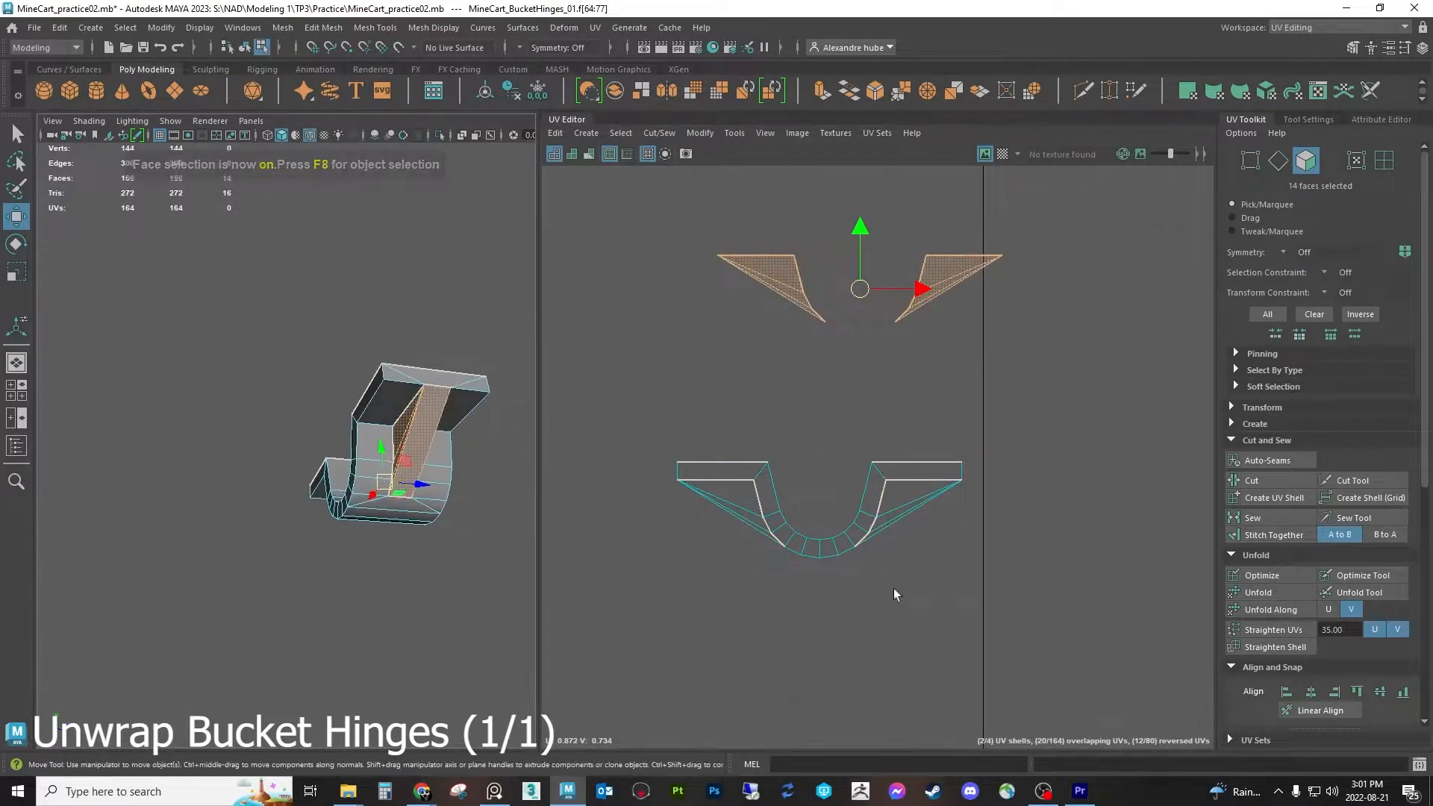
click(1258, 594)
Orient both unfolded brace shells to their short end edges so that they lie horizontally
click(1278, 160)
scroll(976, 265, up, 3)
click(985, 260)
scroll(1298, 545, down, 5)
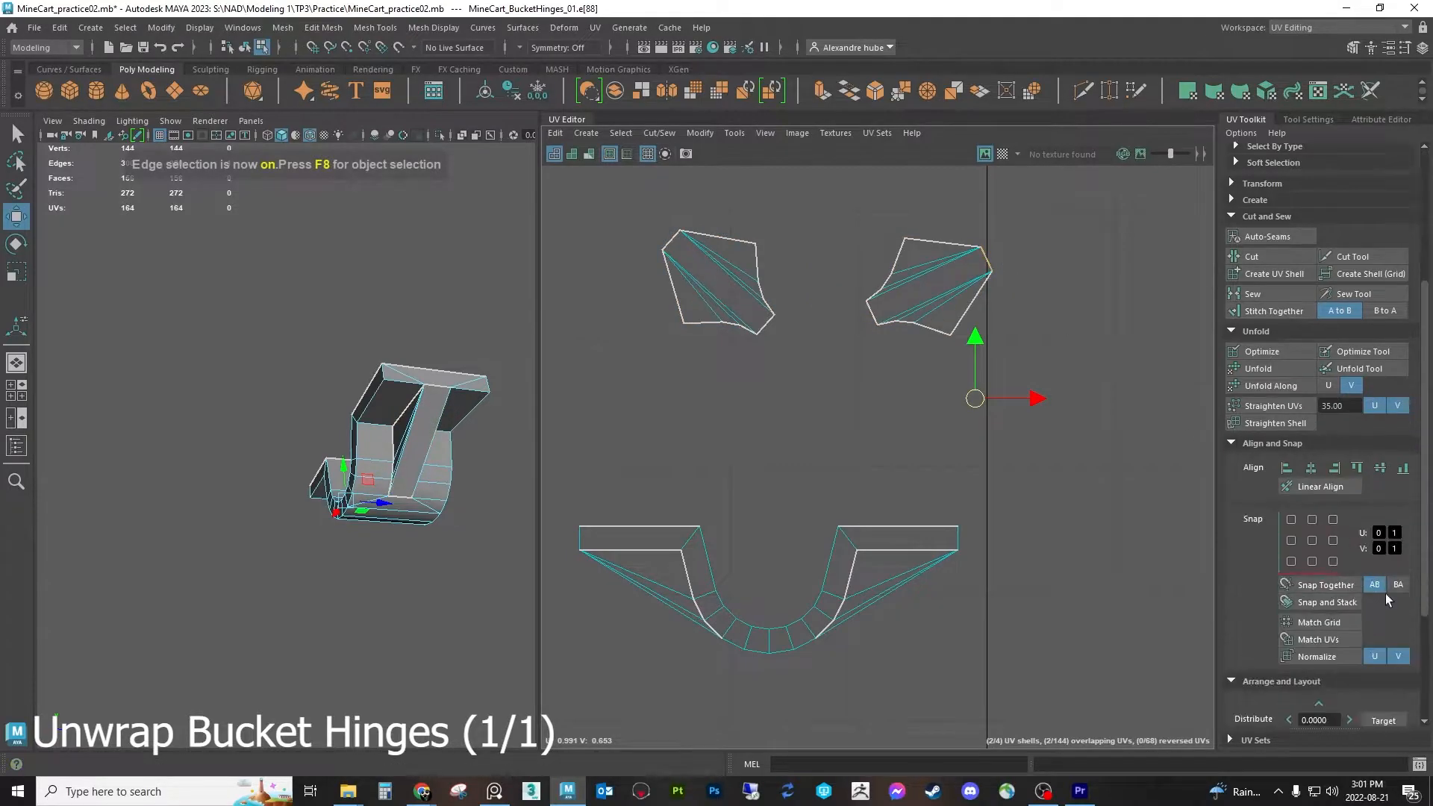
scroll(1385, 593, down, 3)
click(1360, 590)
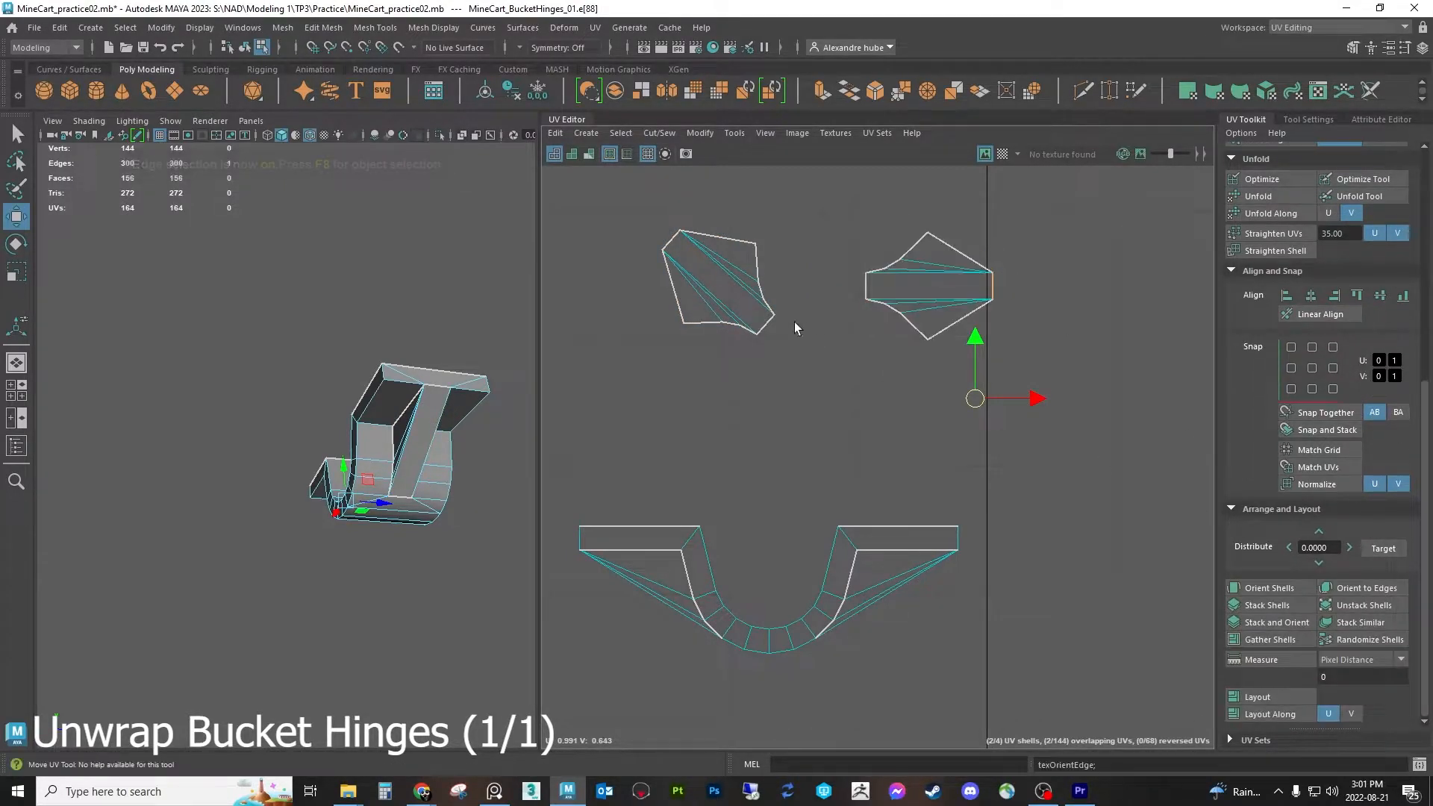
click(777, 324)
click(1360, 588)
scroll(1332, 309, up, 7)
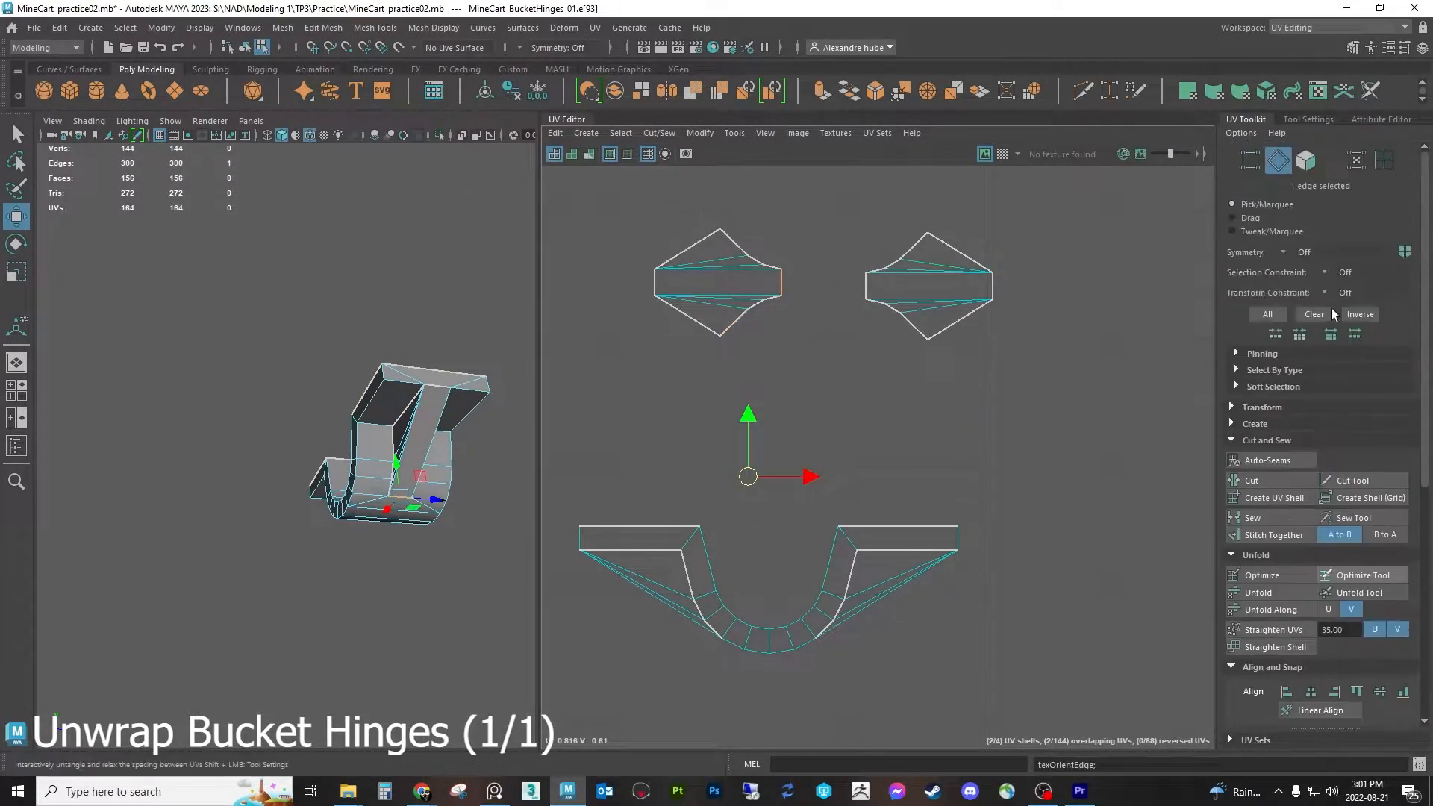
Separate the stacked U-shaped shells by moving the other hinge's shell down and away from the first hinge's shell
click(1303, 161)
drag(612, 660, 1040, 447)
alt+drag(344, 488, 316, 495)
scroll(313, 493, down, 5)
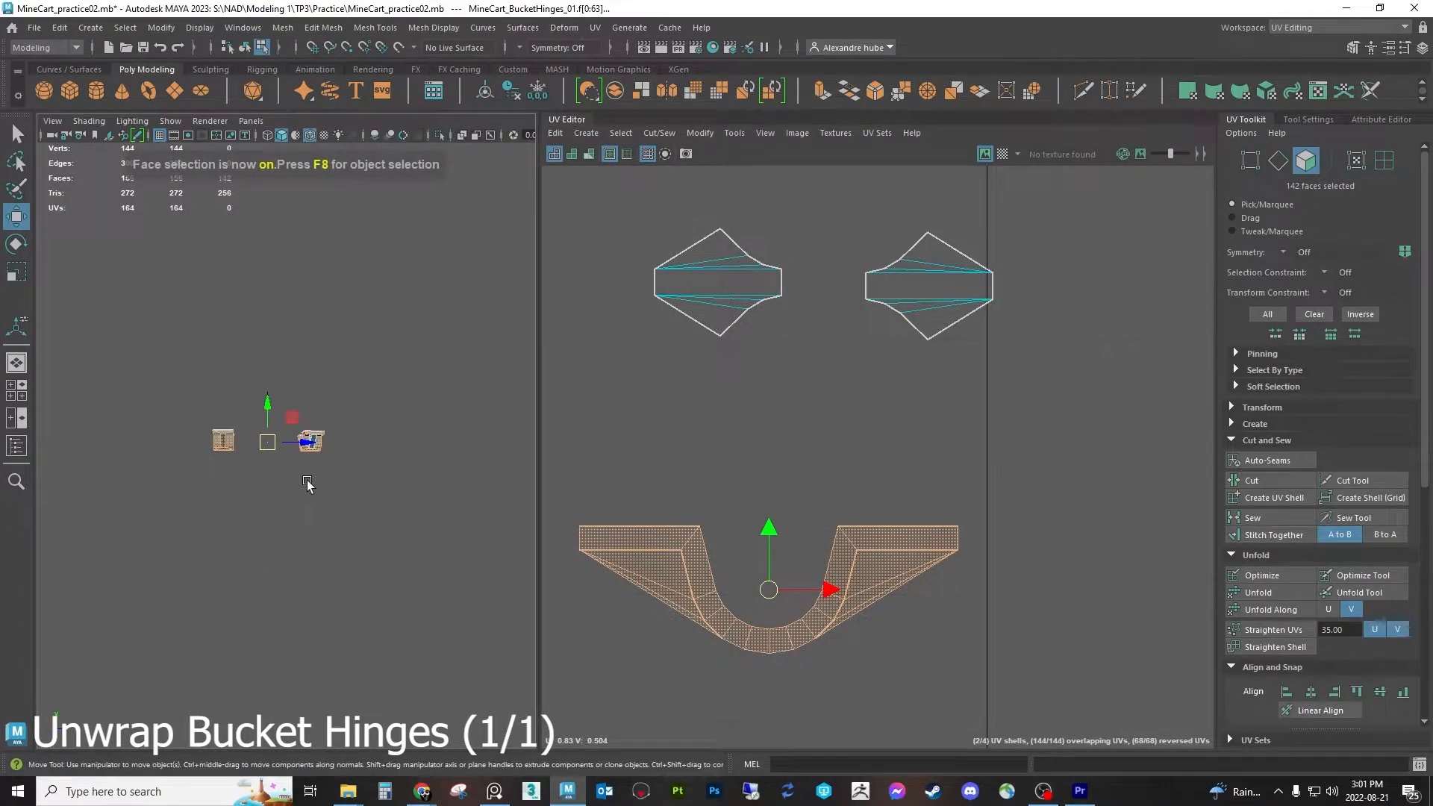
double_click(694, 551)
scroll(713, 573, down, 2)
drag(722, 574, 968, 476)
double_click(730, 612)
drag(729, 612, 610, 769)
double_click(944, 466)
drag(944, 466, 718, 502)
Select the flange border edges and the inner curved rim edges of the first hinge as UV seams
click(1278, 160)
click(862, 489)
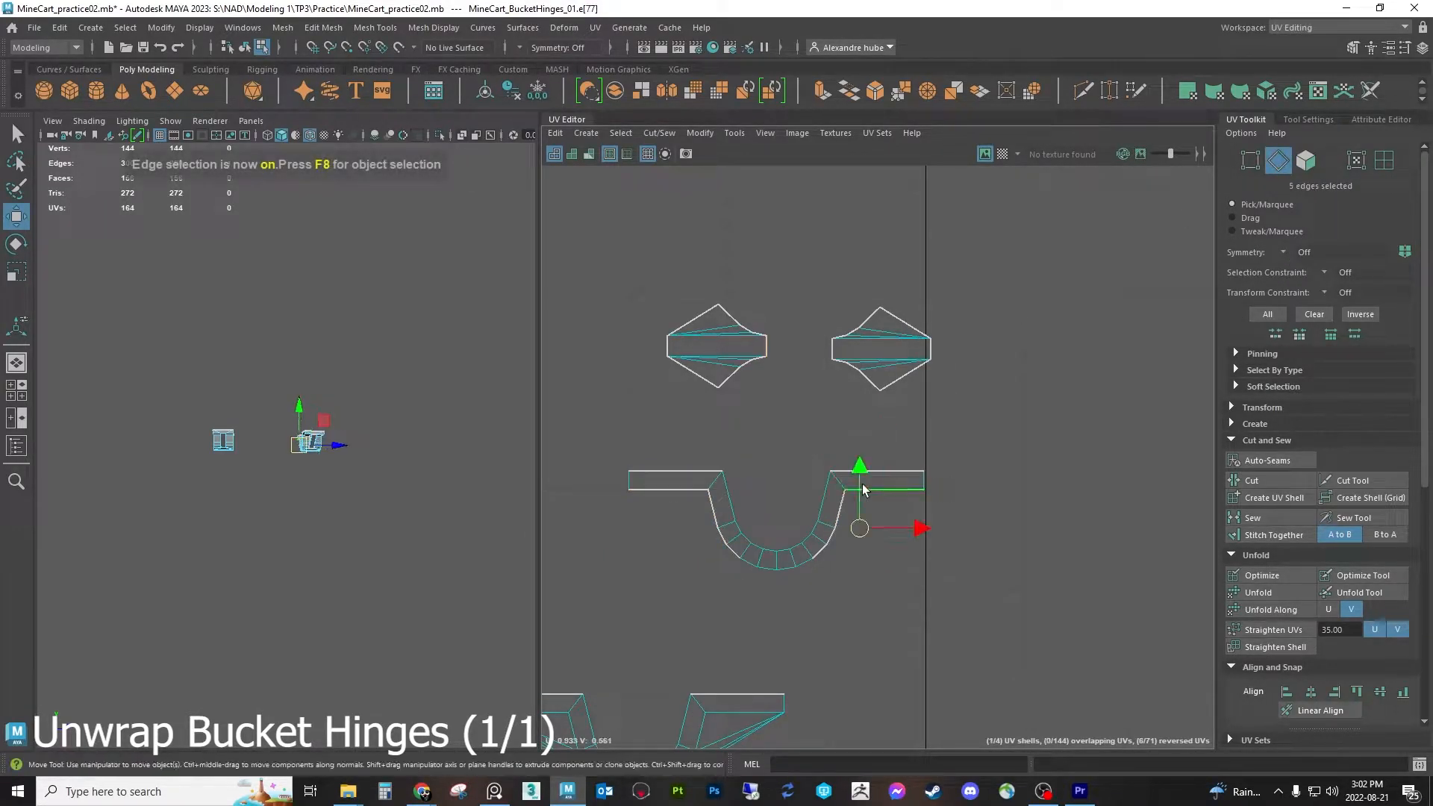
shift+click(901, 472)
alt+drag(491, 458, 298, 425)
alt+right_drag(298, 425, 390, 470)
alt+drag(390, 471, 275, 374)
alt+middle_drag(297, 374, 306, 400)
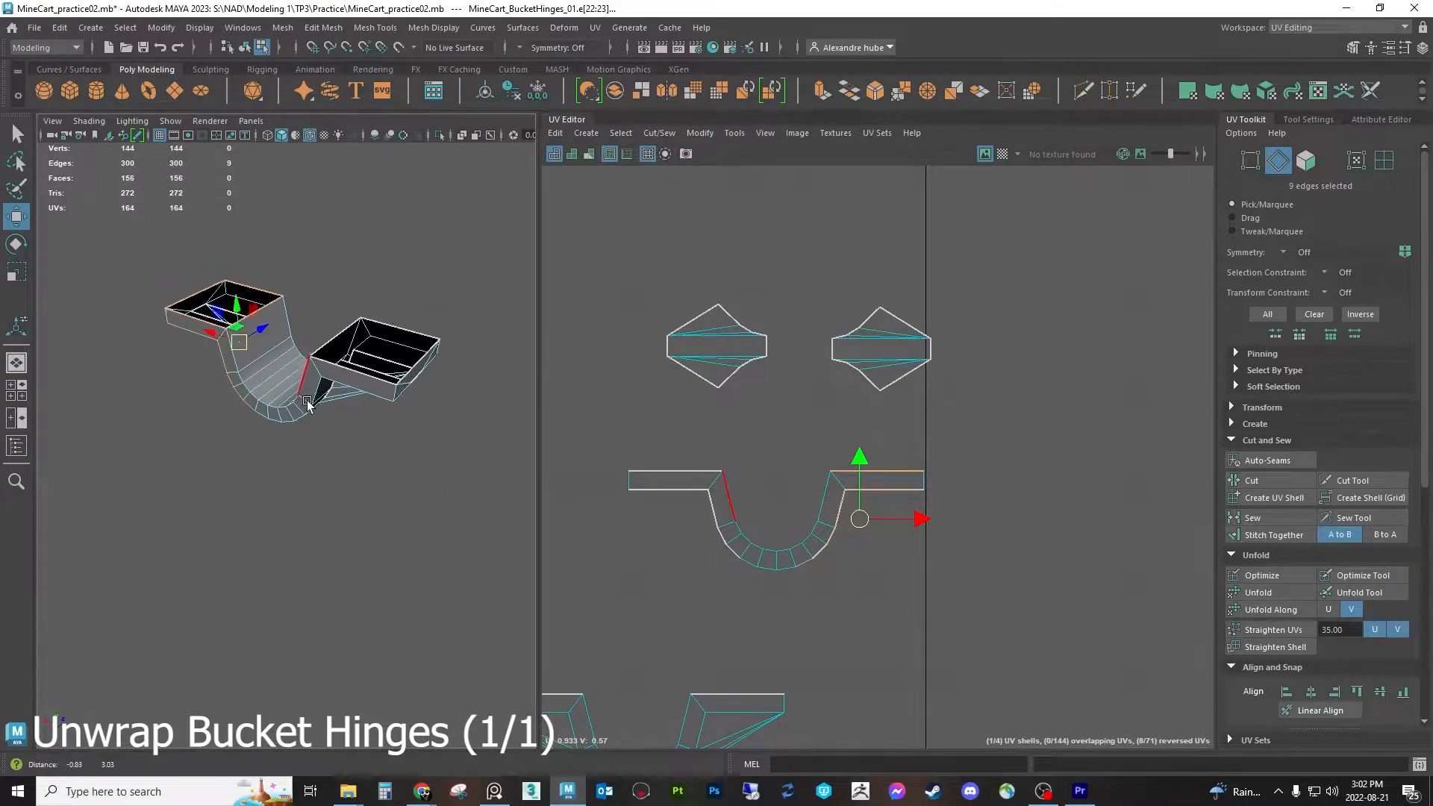
scroll(302, 397, up, 3)
shift+double_click(292, 387)
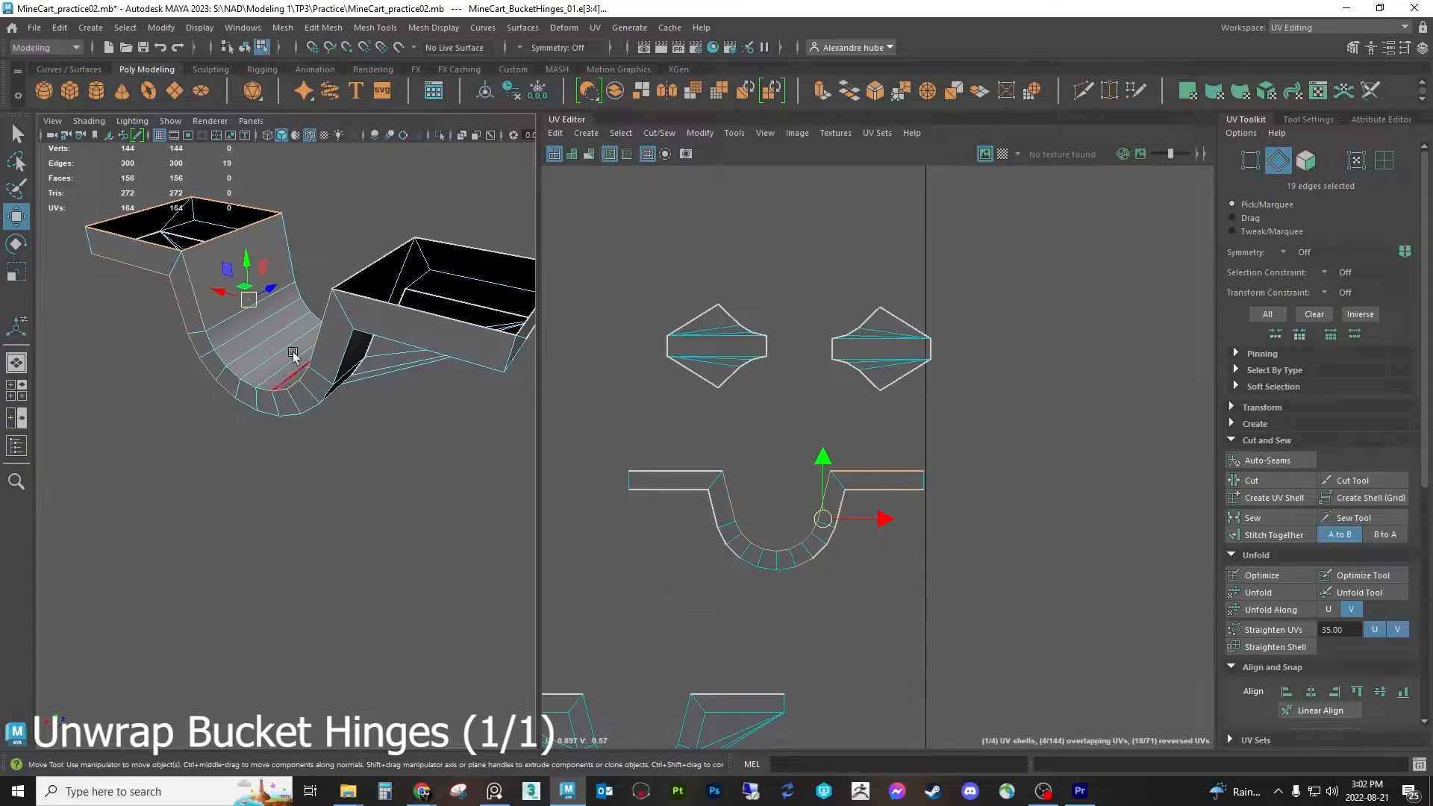
alt+drag(314, 291, 298, 408)
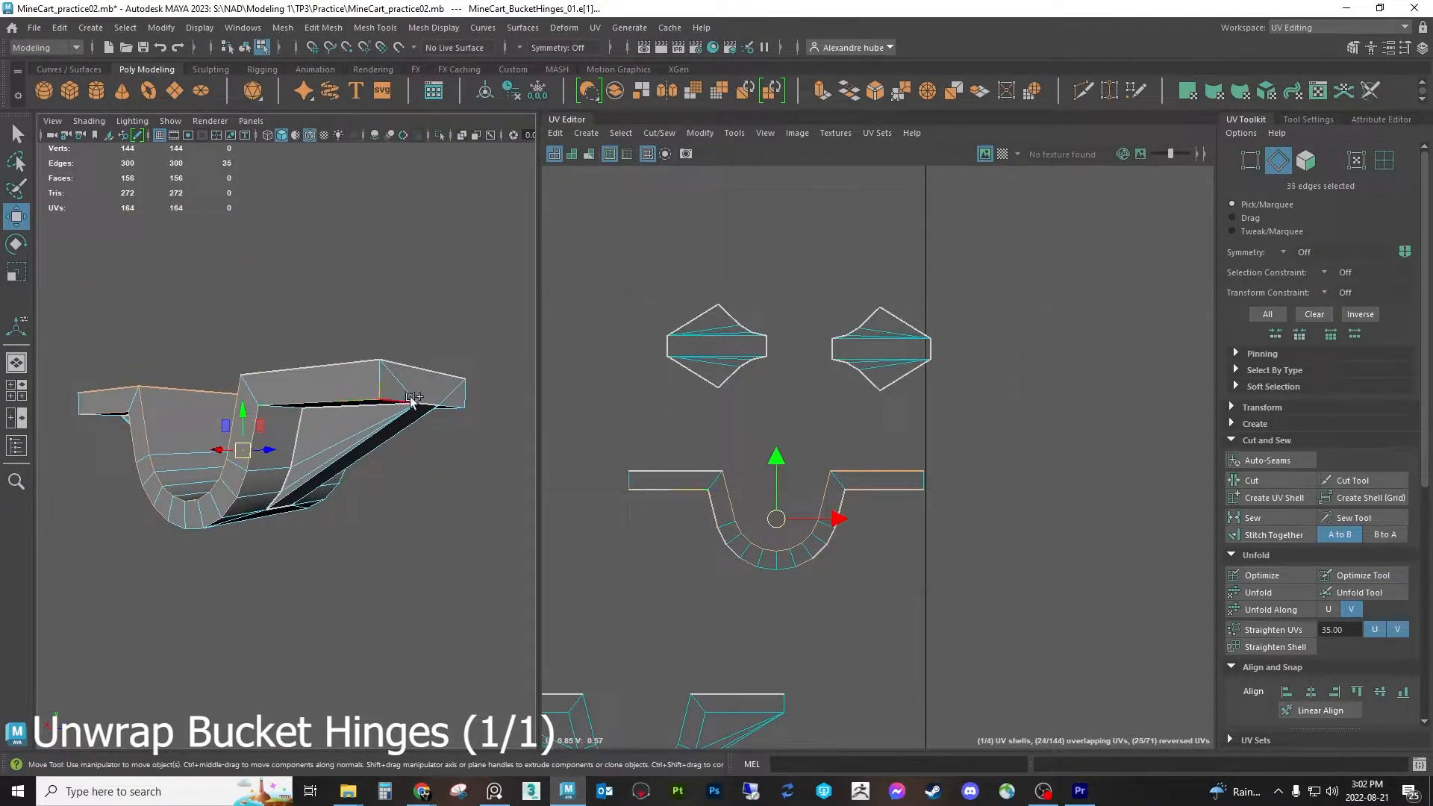
Add the flange corner edges and the matching rim edges on the hinge's outer side to the seam selection
shift+click(467, 401)
alt+drag(362, 418, 449, 425)
alt+middle_drag(182, 435, 340, 441)
alt+drag(298, 502, 317, 507)
shift+double_click(277, 548)
alt+drag(147, 487, 410, 478)
alt+middle_drag(411, 478, 283, 455)
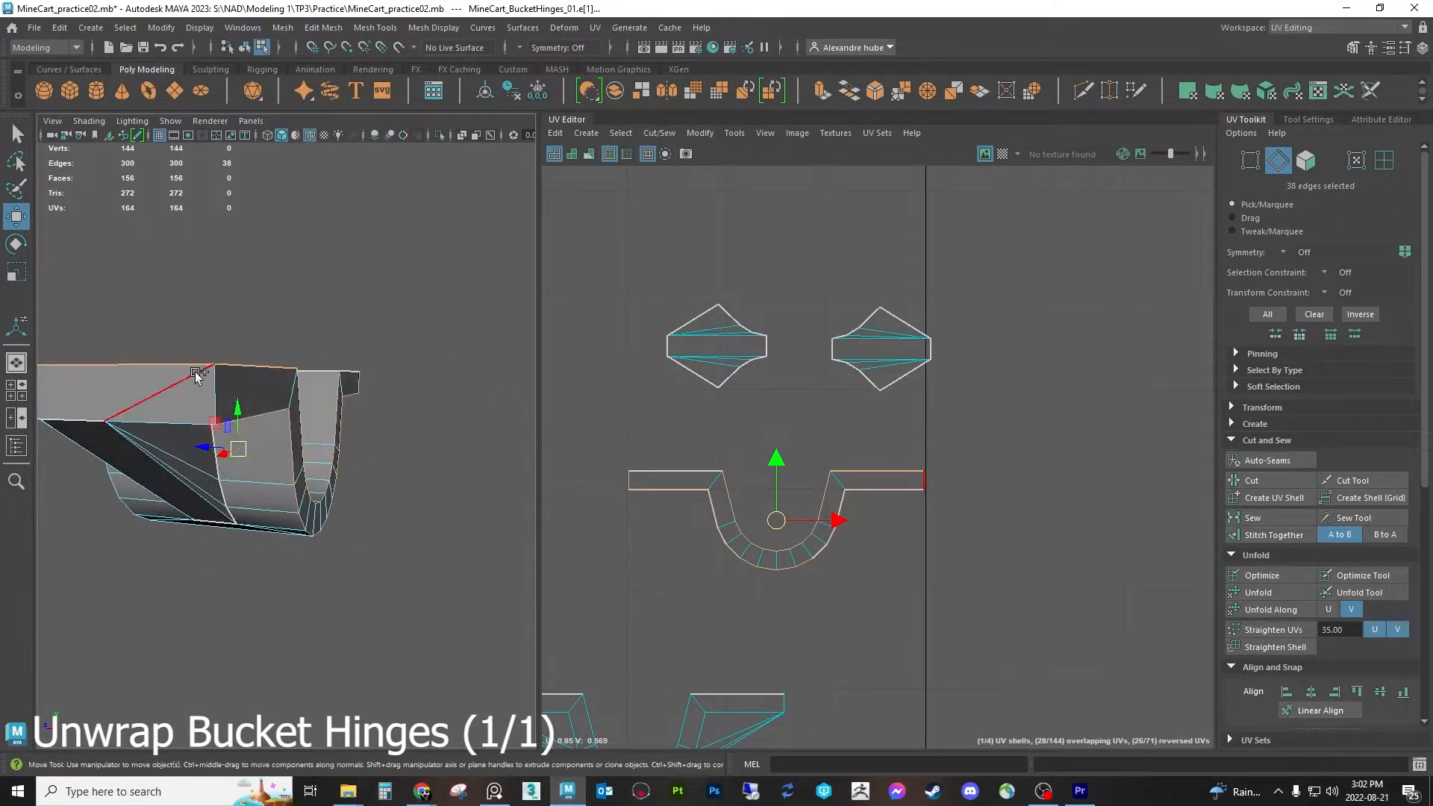
shift+click(211, 395)
alt+drag(130, 410, 440, 423)
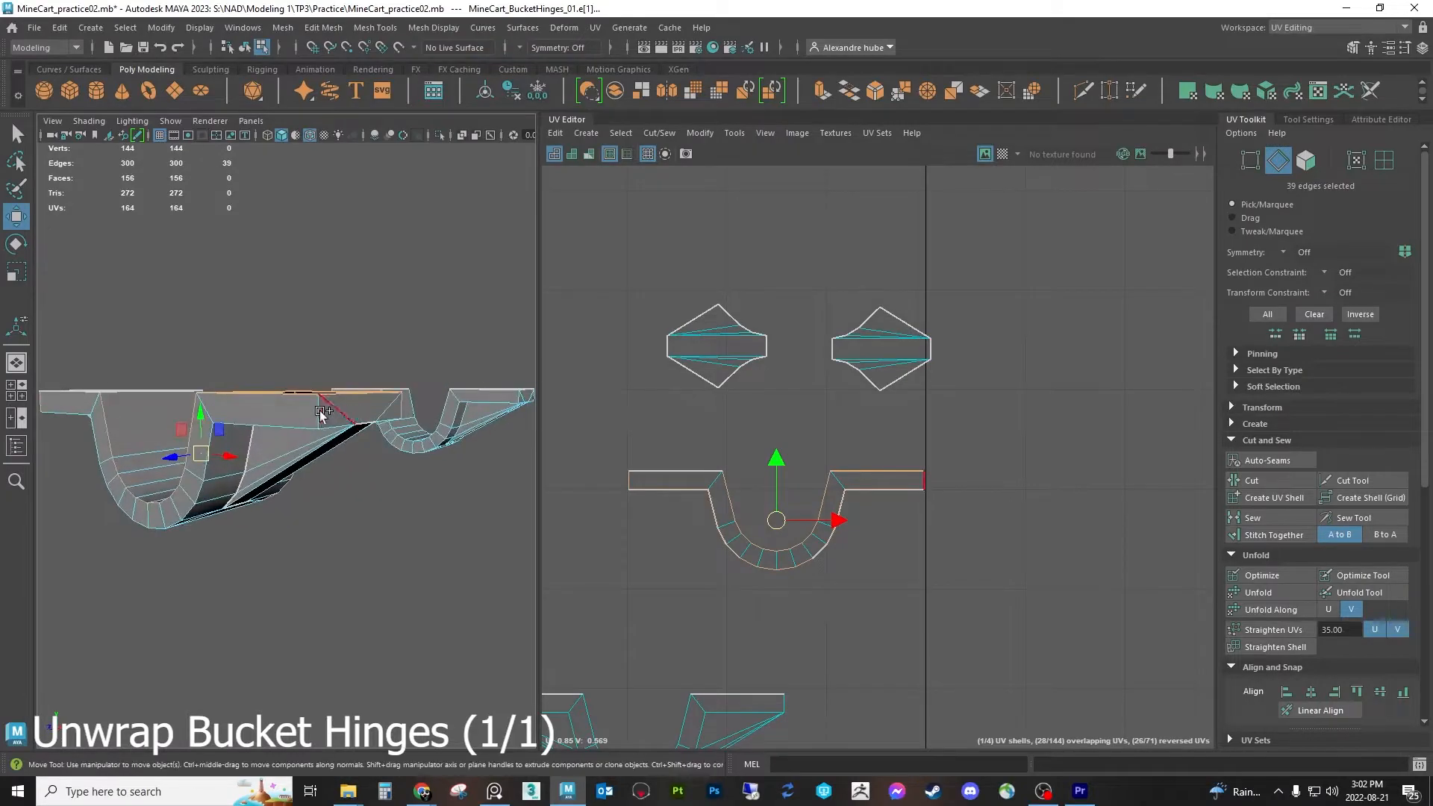
Add the remaining edges along the flanges and curved underside, and cut the UVs along the whole seam selection
shift+double_click(317, 412)
alt+drag(317, 413, 307, 449)
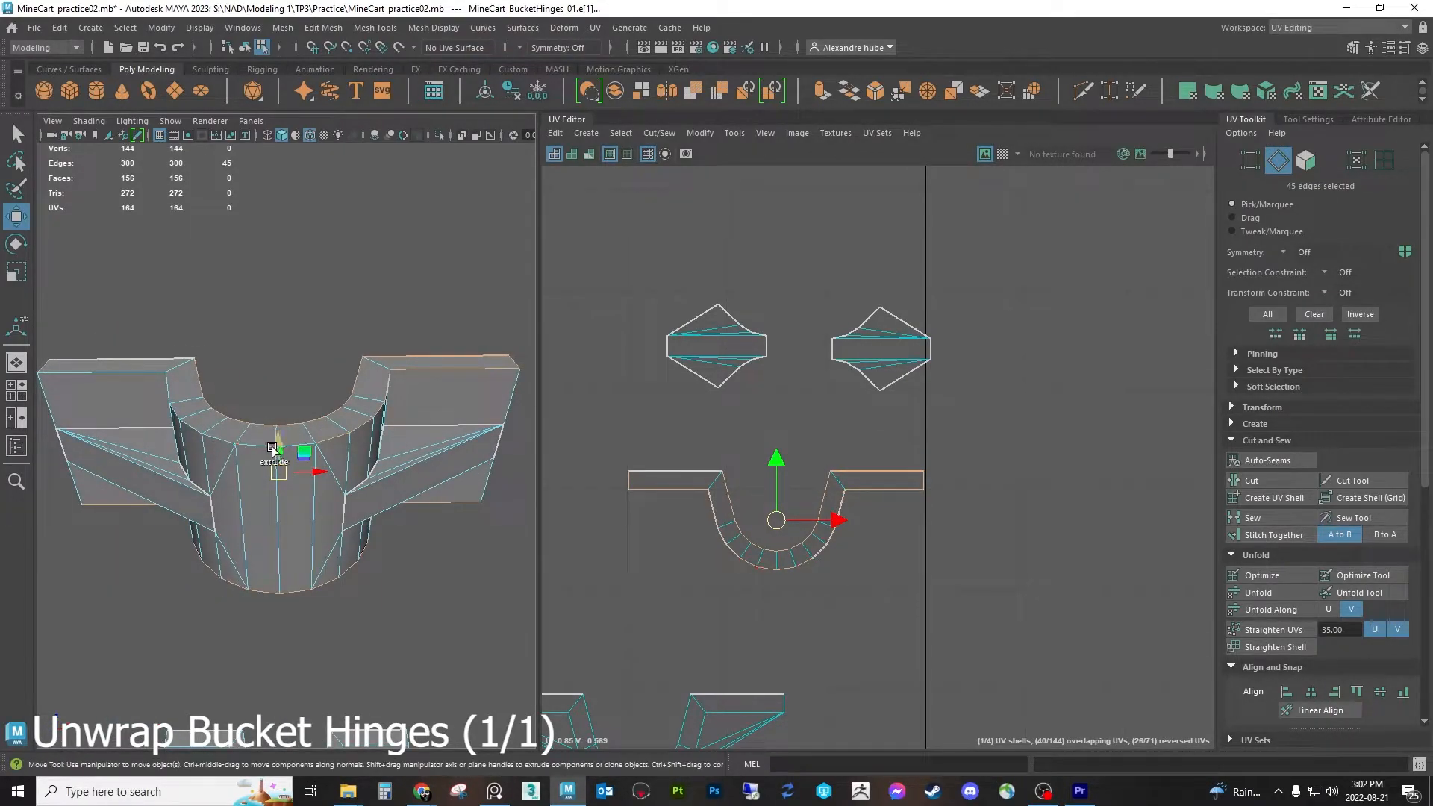
shift+double_click(176, 410)
alt+drag(177, 412, 192, 439)
alt+middle_drag(192, 438, 289, 468)
alt+drag(289, 468, 312, 437)
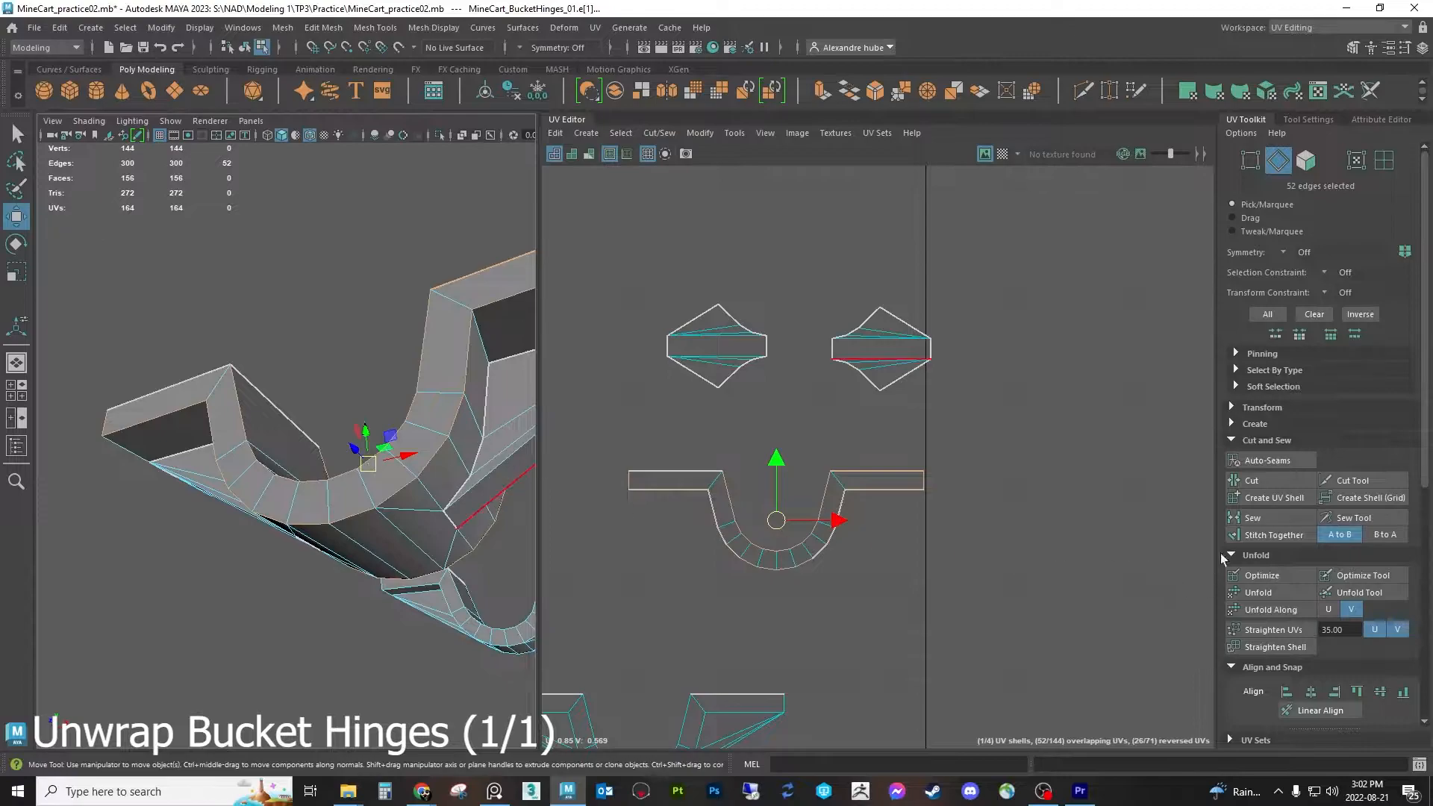
click(1259, 481)
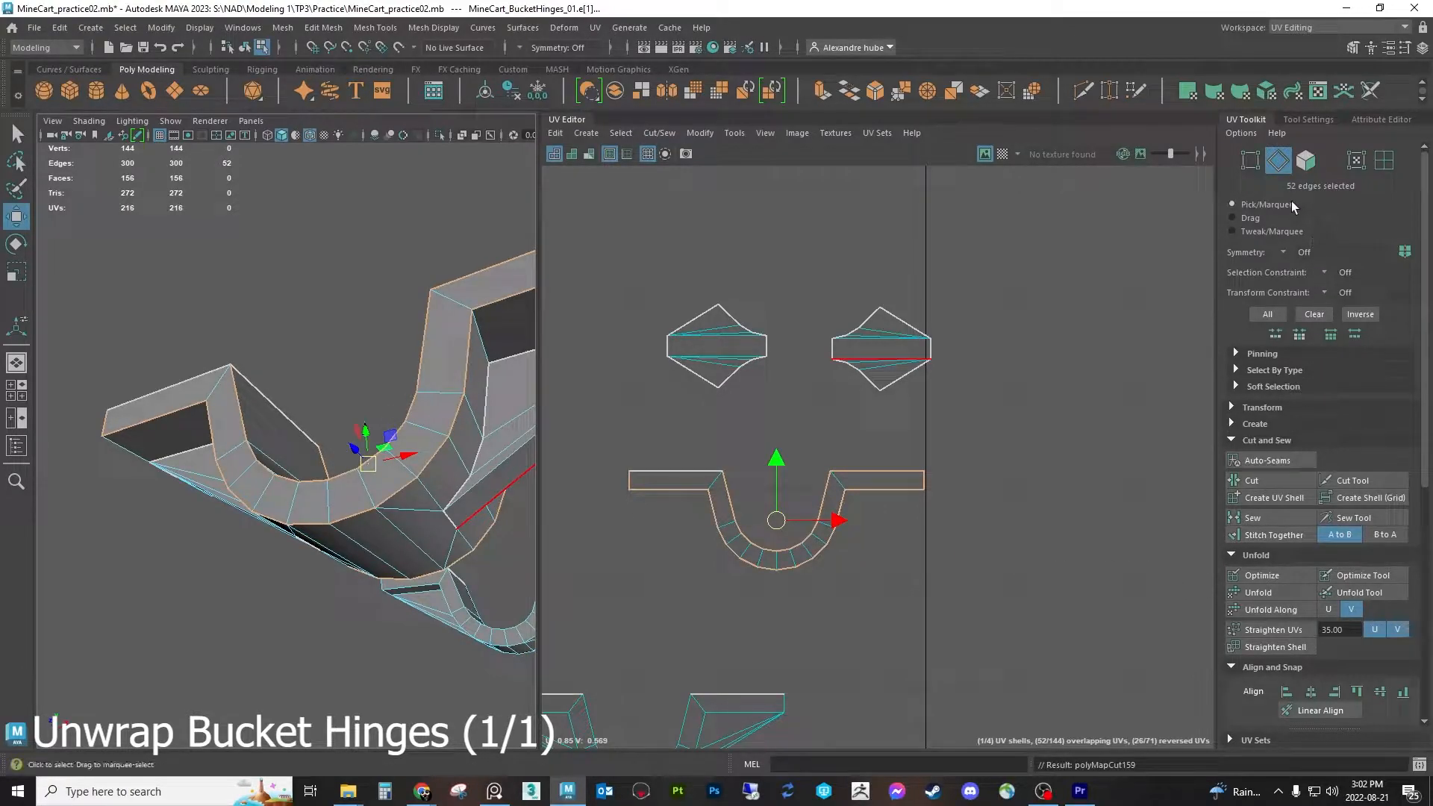
Unfold all faces of the newly cut U-shaped hinge shells
click(1305, 160)
drag(608, 631, 1019, 438)
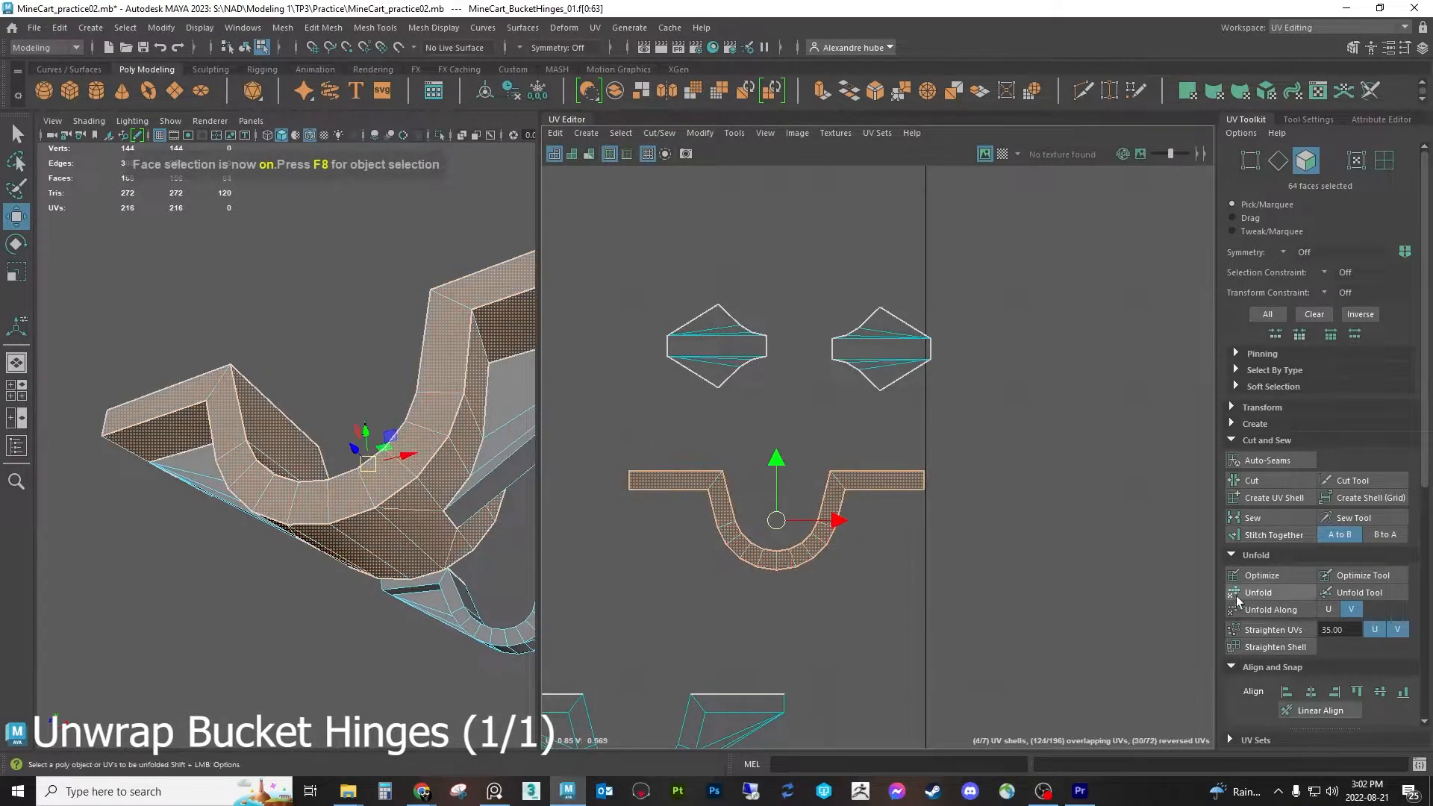
click(1273, 593)
Separate the unfolded shells by moving the strip with two openings outside the UV tile and one side profile aside
click(946, 571)
double_click(778, 526)
drag(837, 524, 1121, 523)
double_click(803, 504)
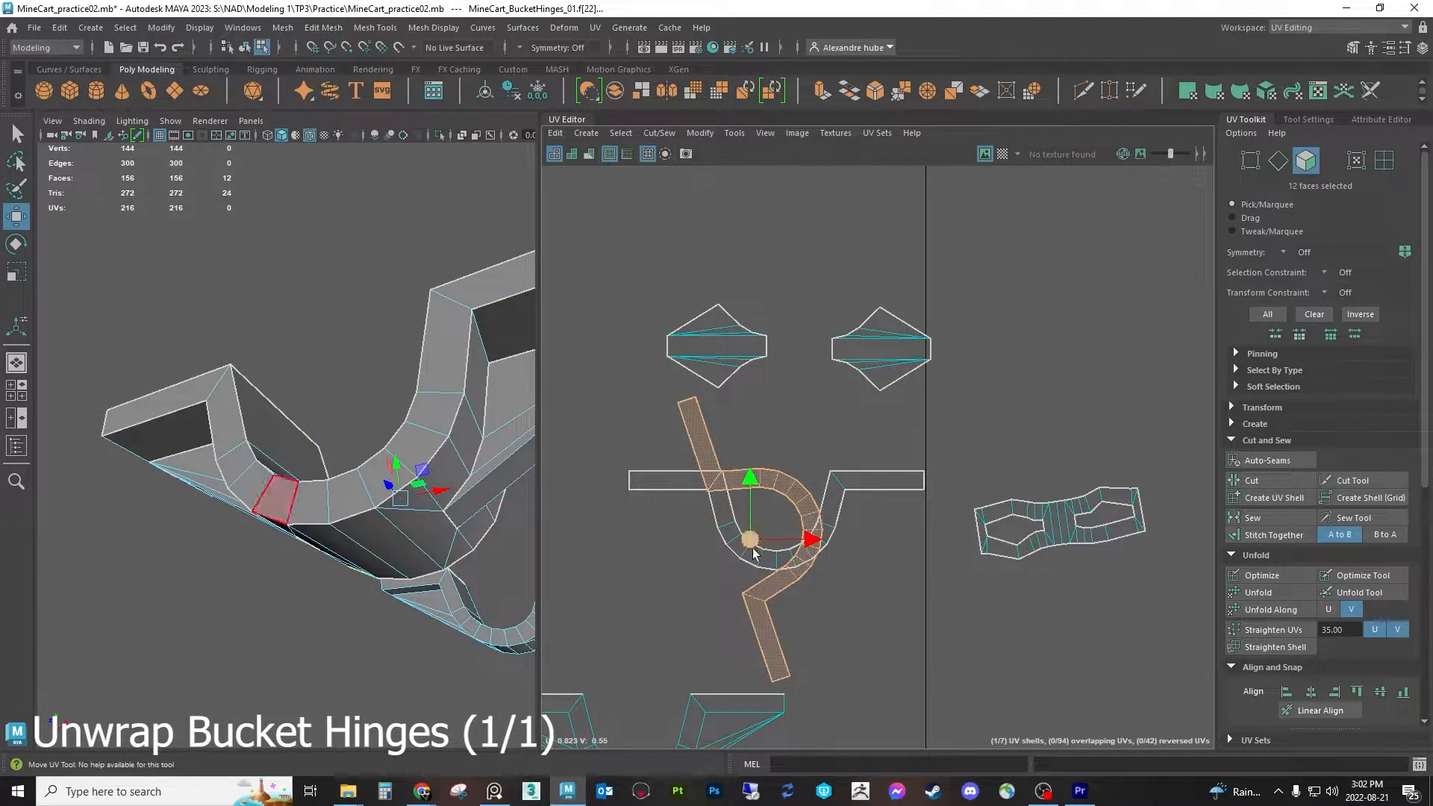
drag(754, 554, 671, 543)
Orient the tilted side profile shell to its flange edge
click(1278, 160)
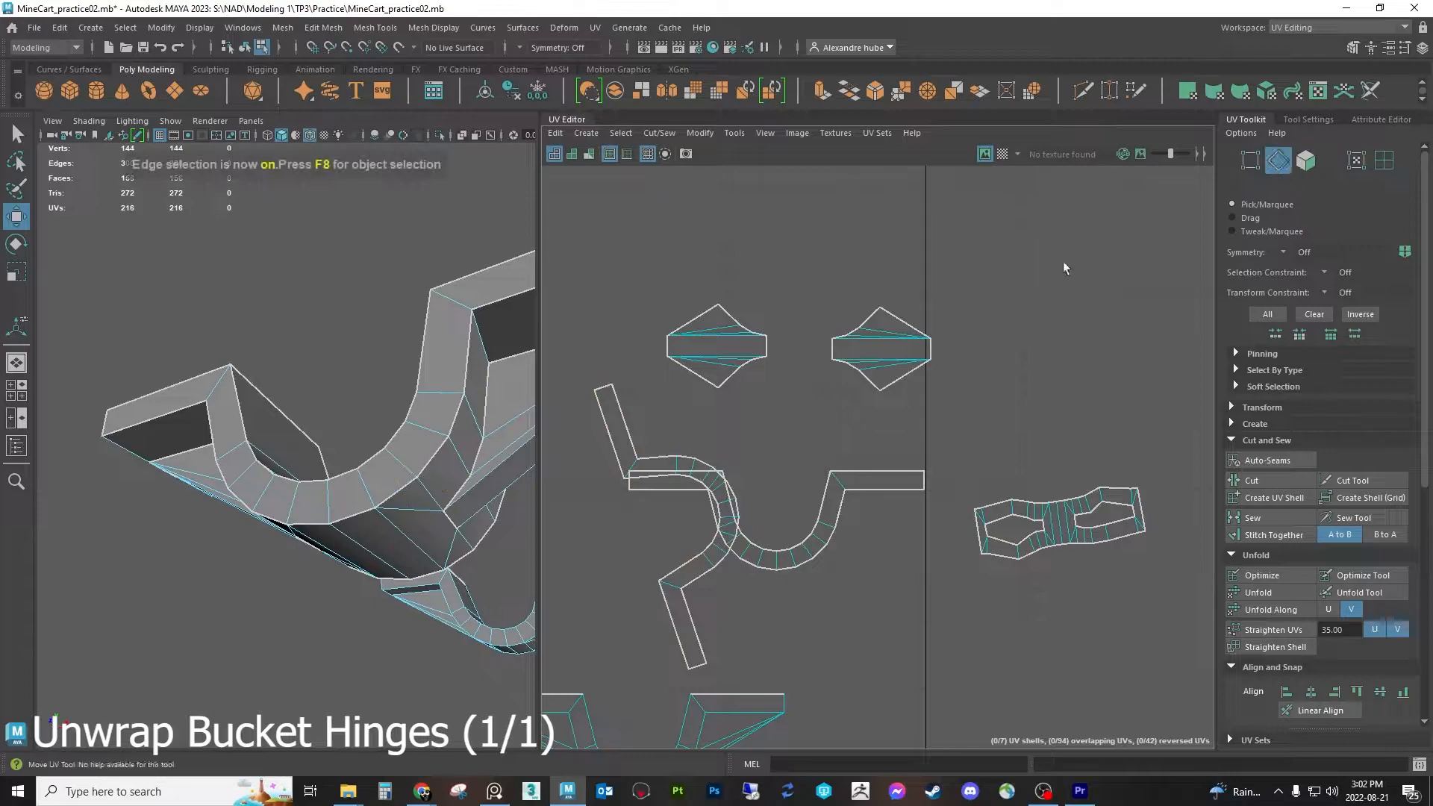
click(609, 431)
scroll(1363, 607, down, 6)
scroll(1390, 616, down, 2)
click(1387, 592)
scroll(1355, 490, up, 8)
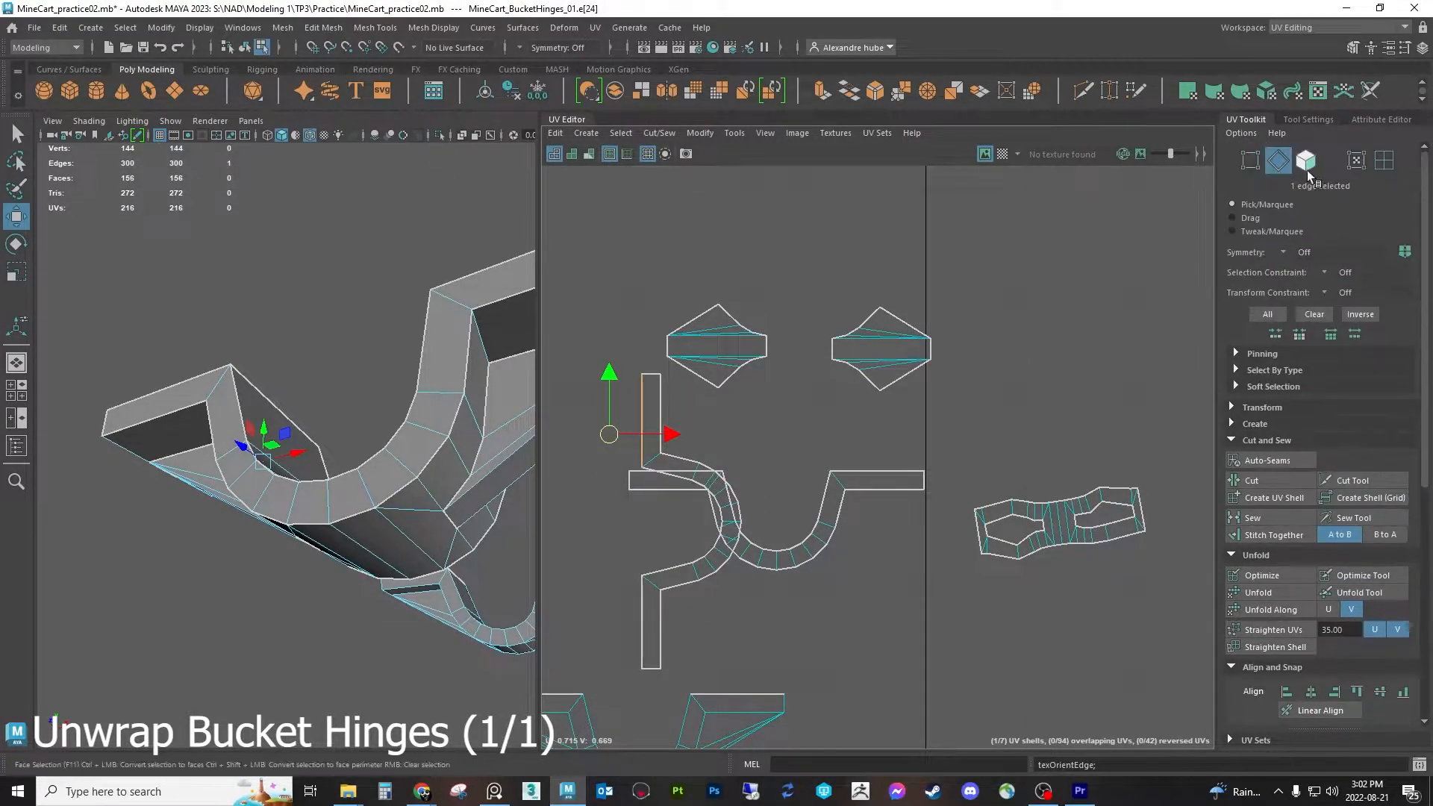
Rotate the oriented side profile shell so that its flanges lie horizontally and its curve faces down
click(1306, 162)
key(e)
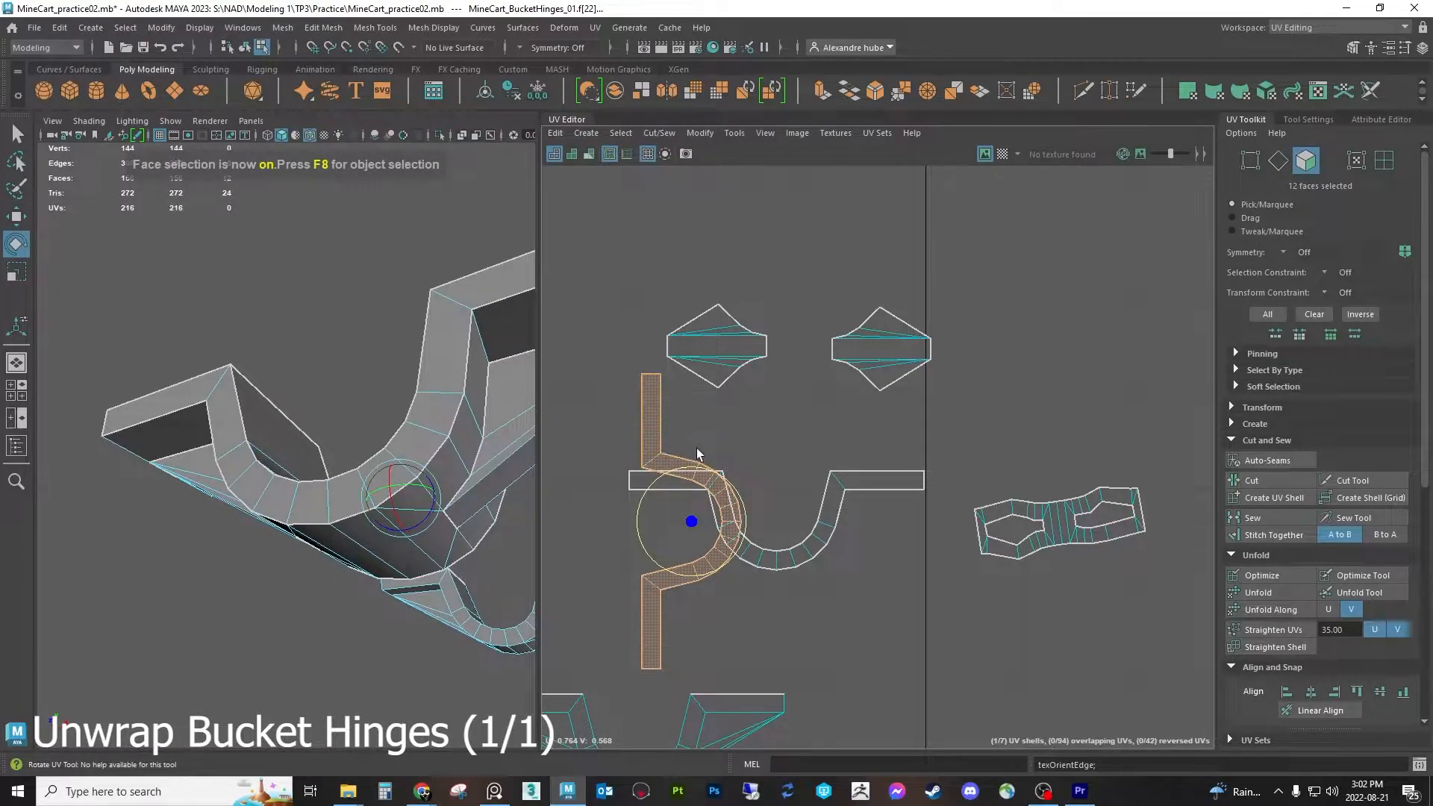
drag(712, 471, 827, 552)
scroll(749, 543, down, 1)
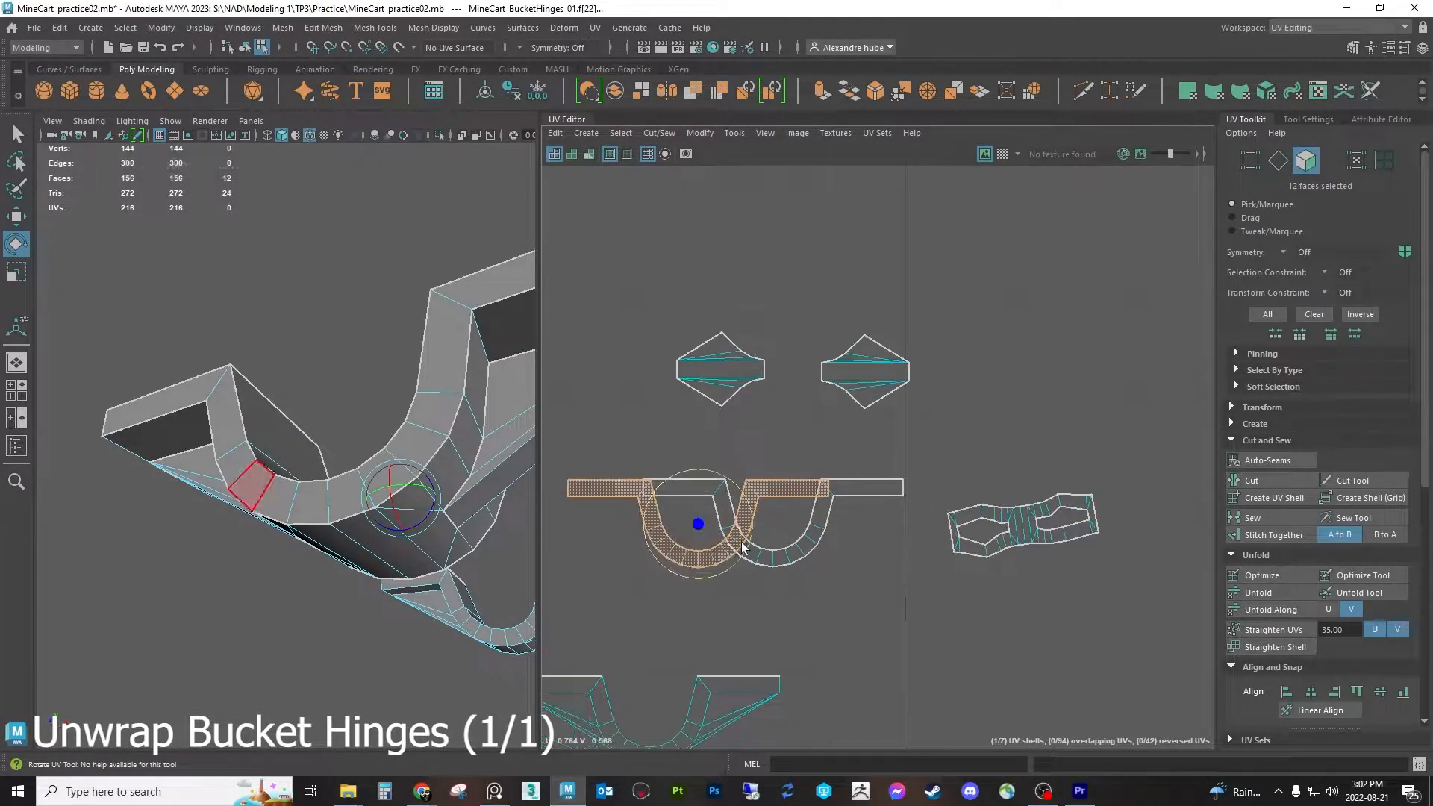
Move the two U-shaped side profile shells up beside the brace shells
key(w)
click(577, 583)
drag(601, 582, 875, 484)
drag(754, 537, 715, 354)
Frame the strip shell with two openings and rotate it level
click(953, 566)
double_click(1037, 534)
key(f)
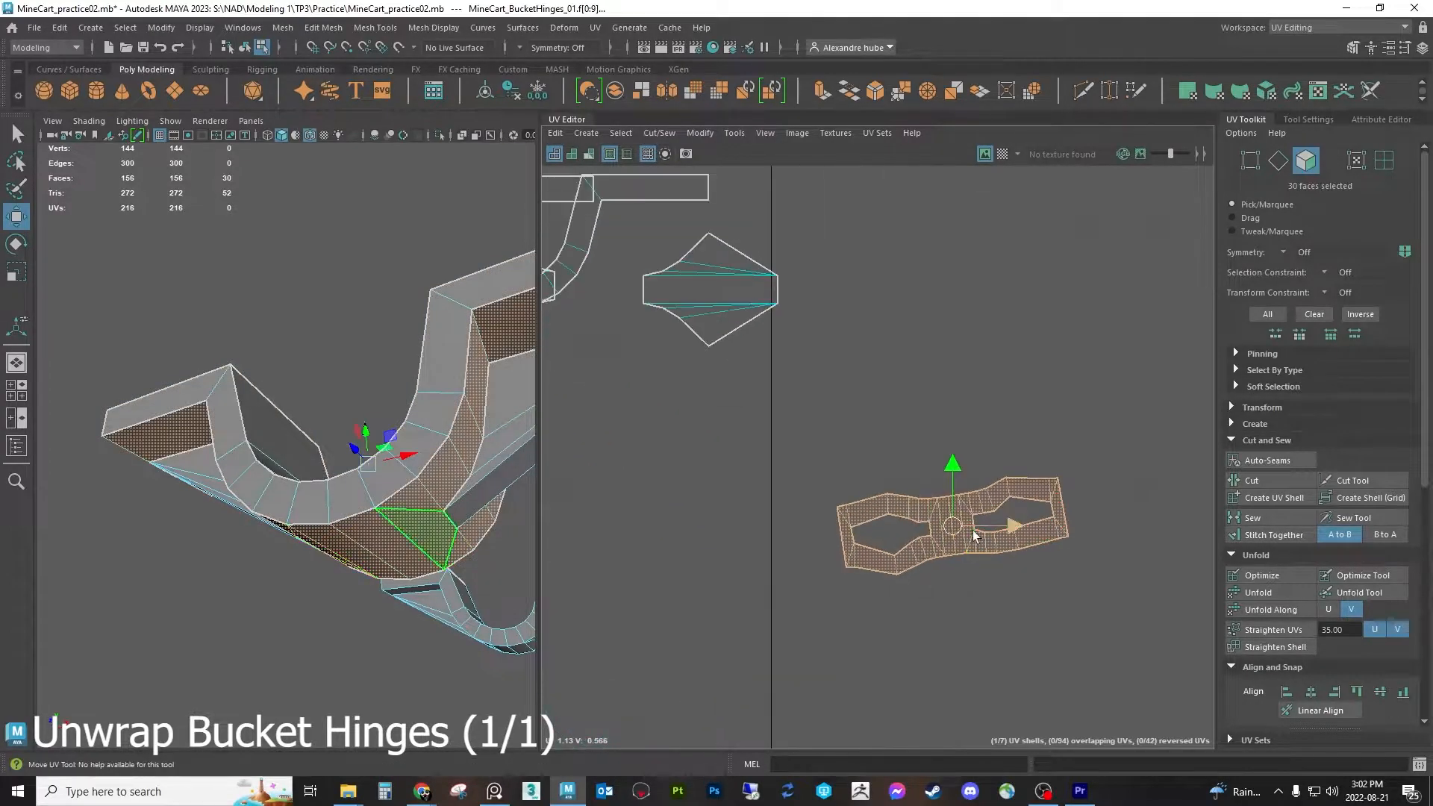
key(e)
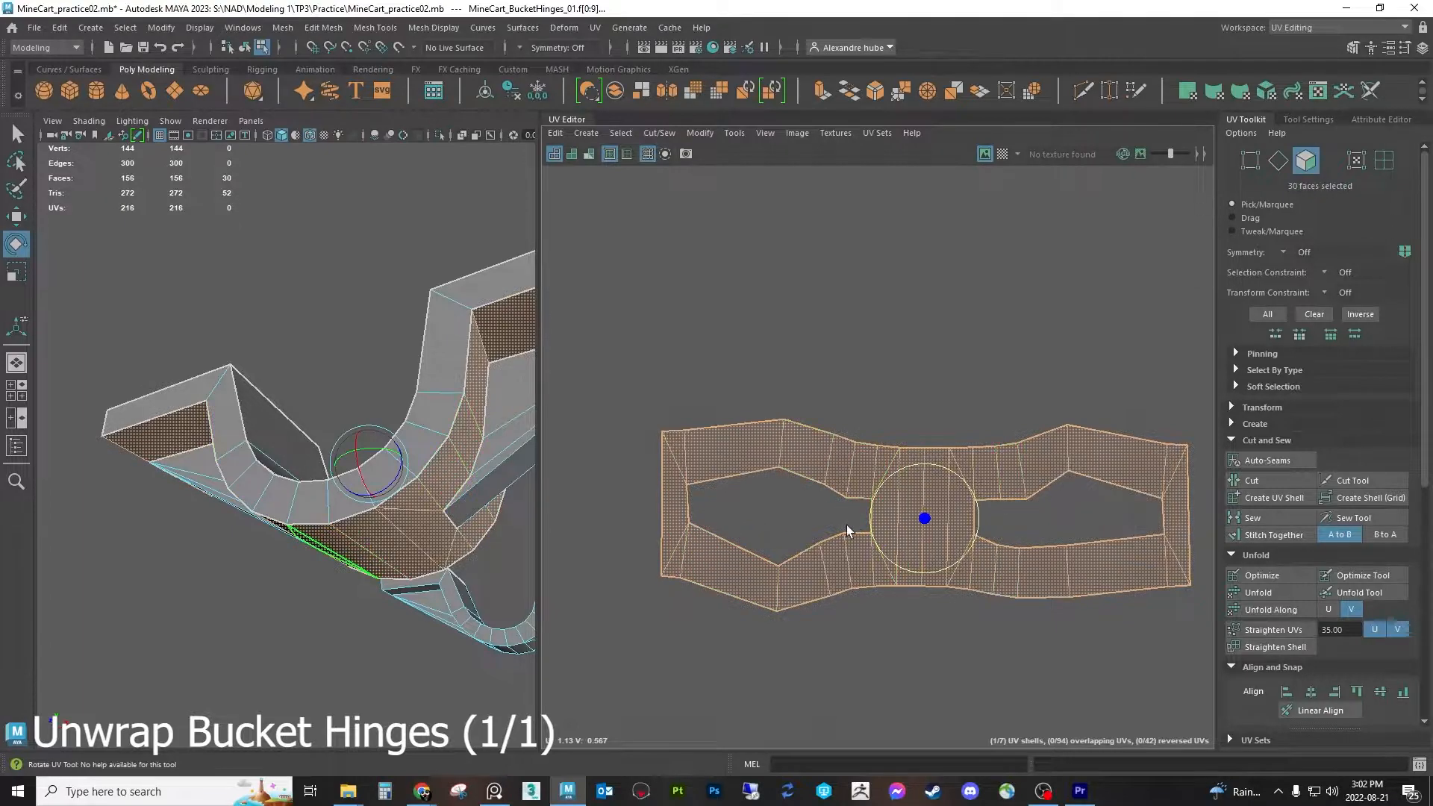
Try to straighten the strip shell's UVs at a maximum angle of 35 and at 25, and undo the attempts
click(1282, 630)
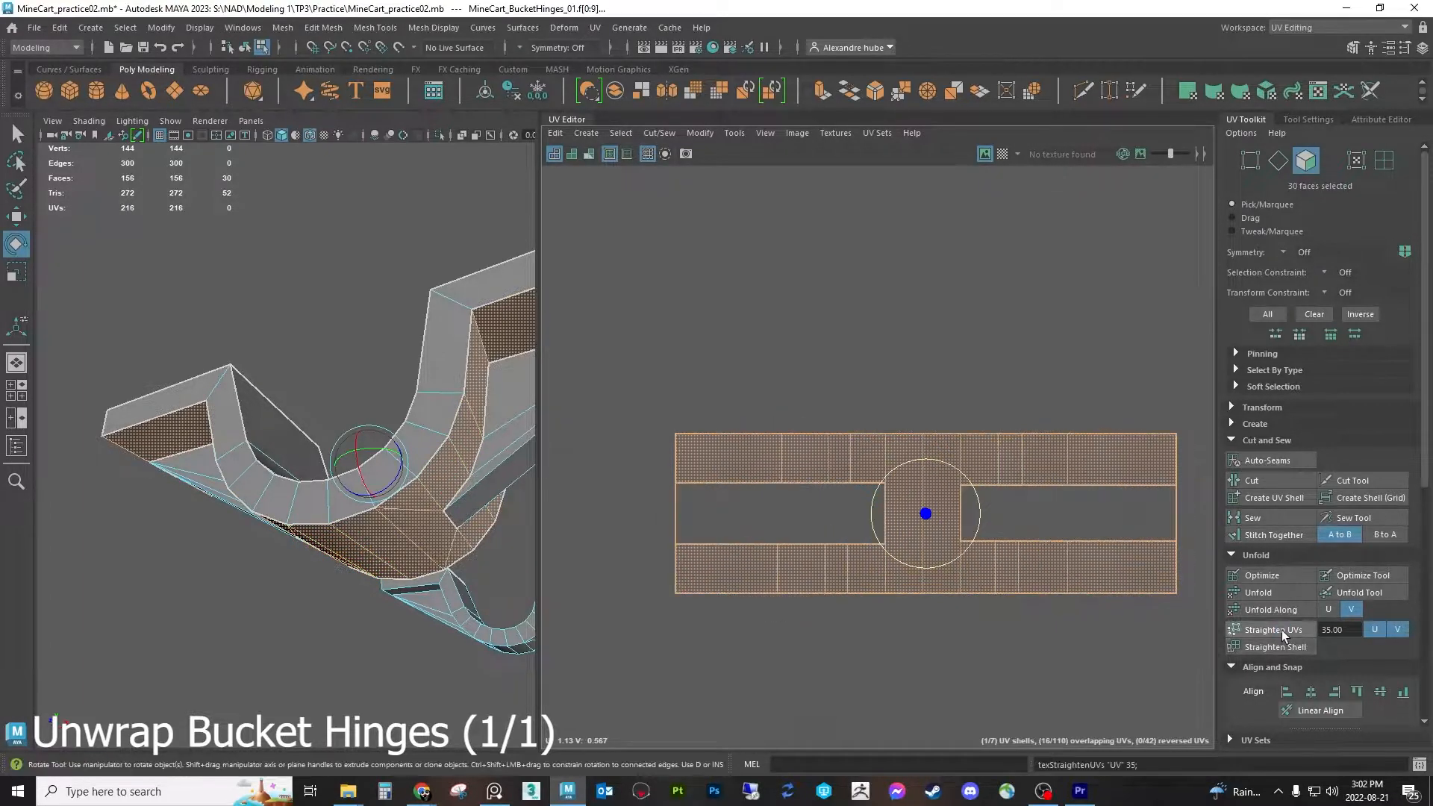
click(1339, 630)
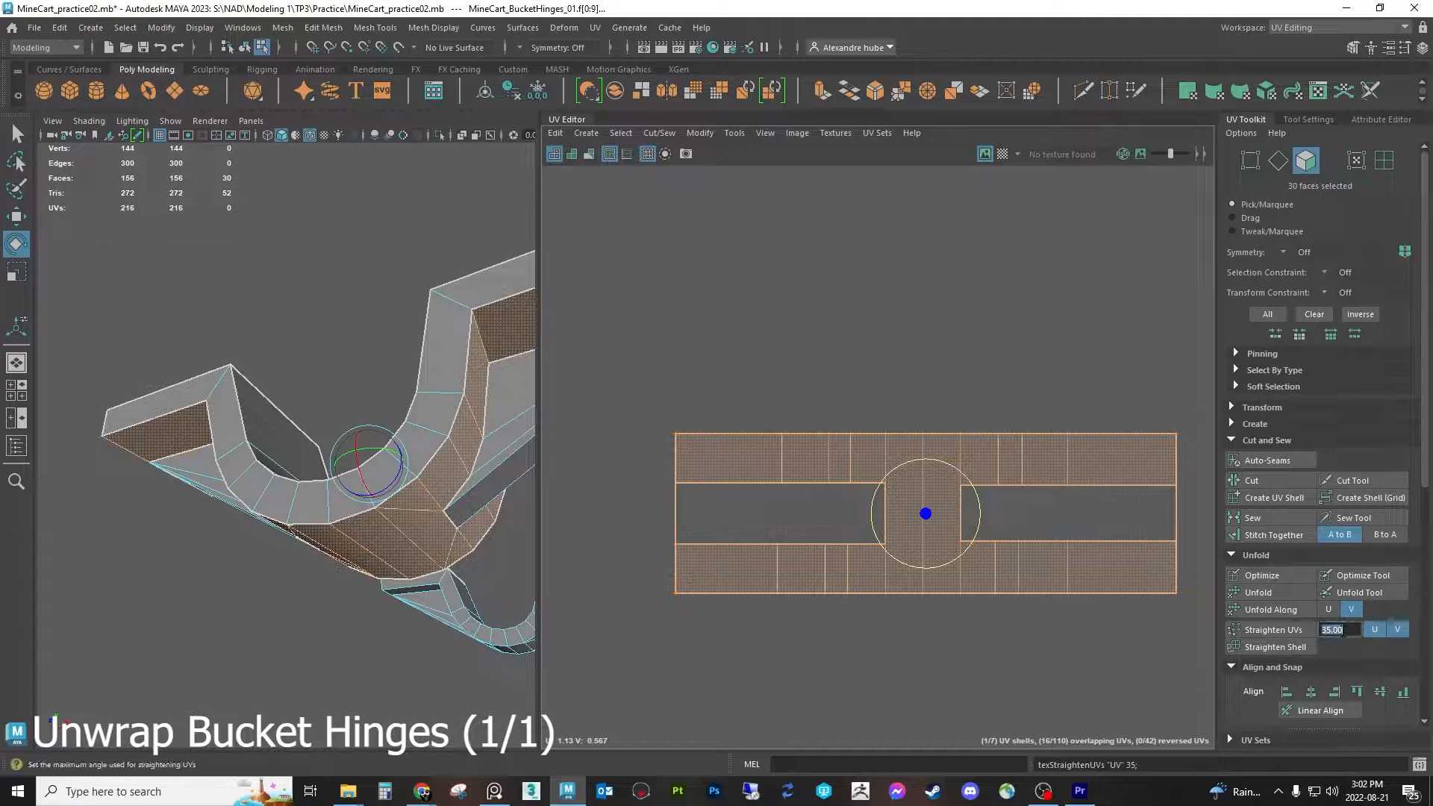
click(1263, 594)
click(1288, 629)
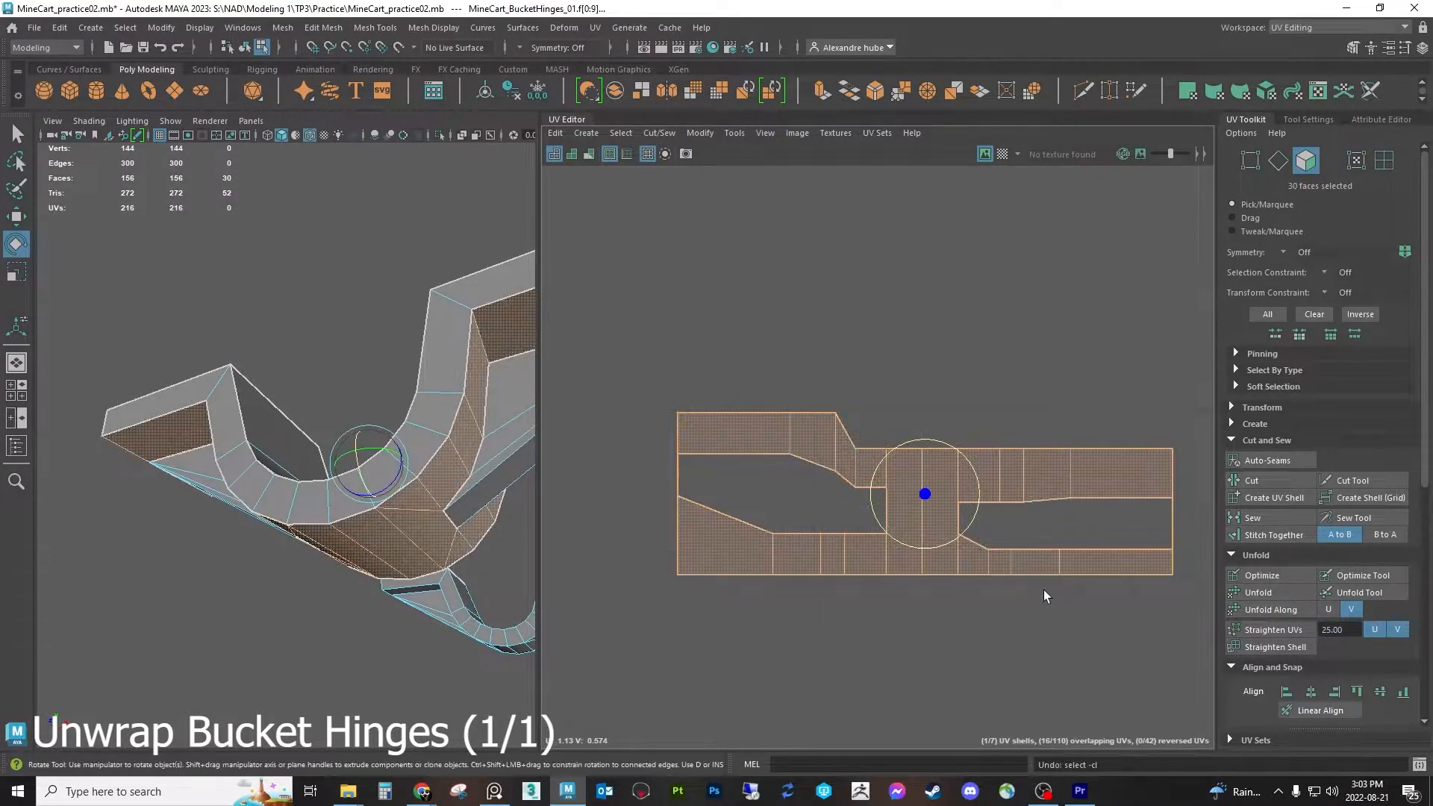
key(ctrl+z)
key(ctrl+z)
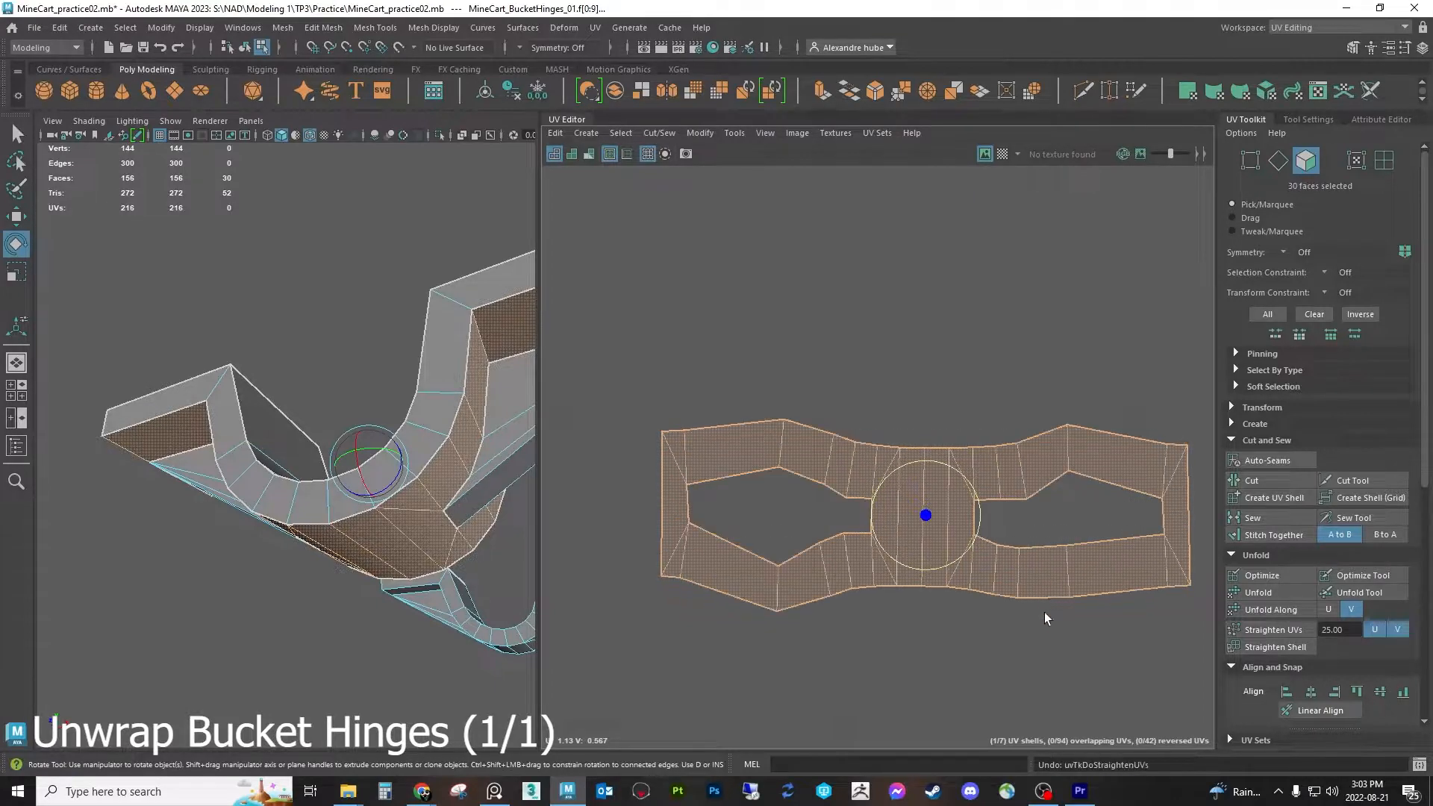
Select the UVs along the upper edges of the strip shell's two openings and scale them flat into one horizontal line
click(997, 342)
key(F9)
drag(851, 472, 851, 462)
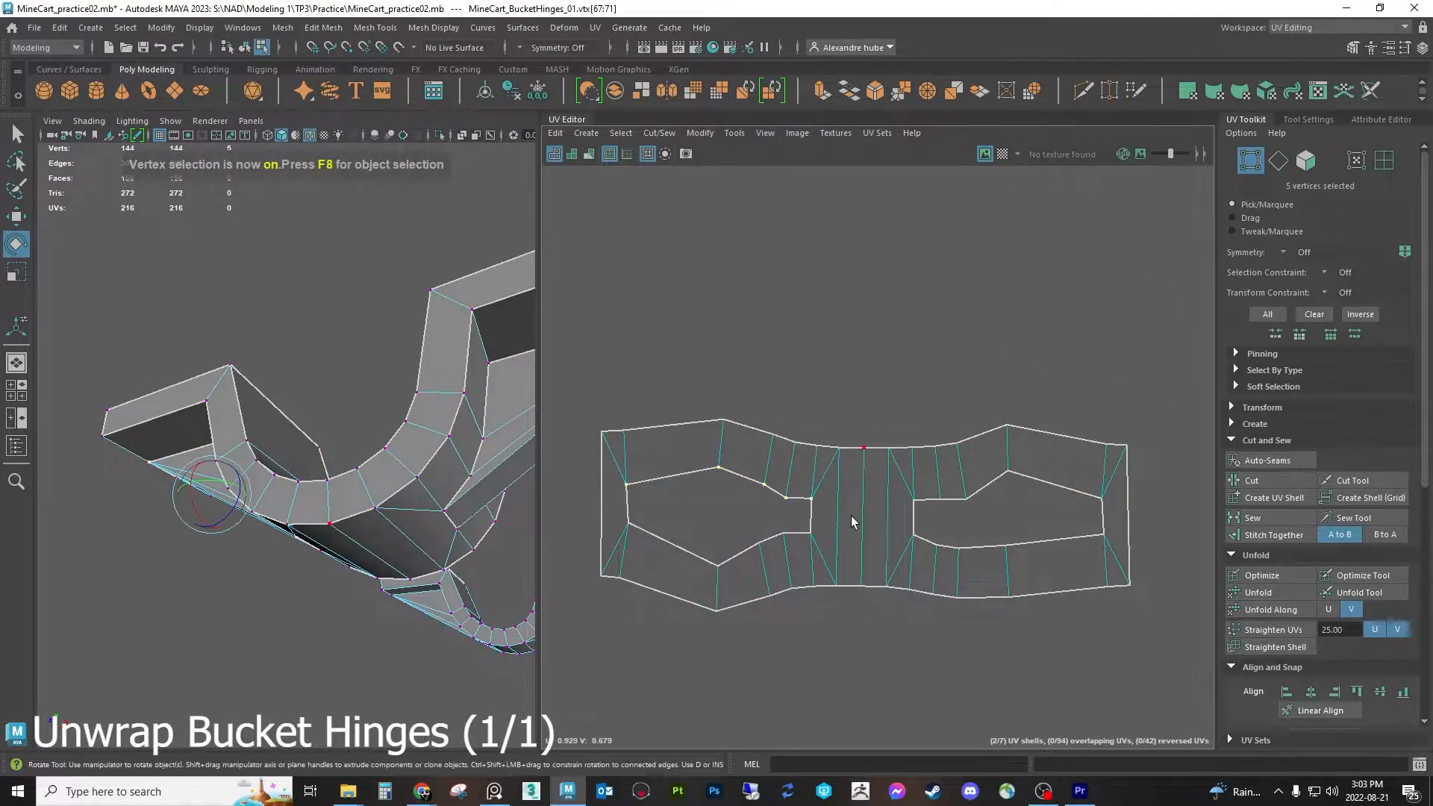
click(1356, 160)
click(725, 472)
click(626, 521)
drag(578, 517, 701, 624)
key(w)
click(711, 651)
drag(601, 516, 1145, 464)
key(r)
drag(859, 472, 857, 524)
Scale the UVs along the lower edges of both openings flat into one horizontal line
click(600, 571)
drag(568, 559, 1143, 509)
shift+click(717, 565)
drag(865, 493, 858, 541)
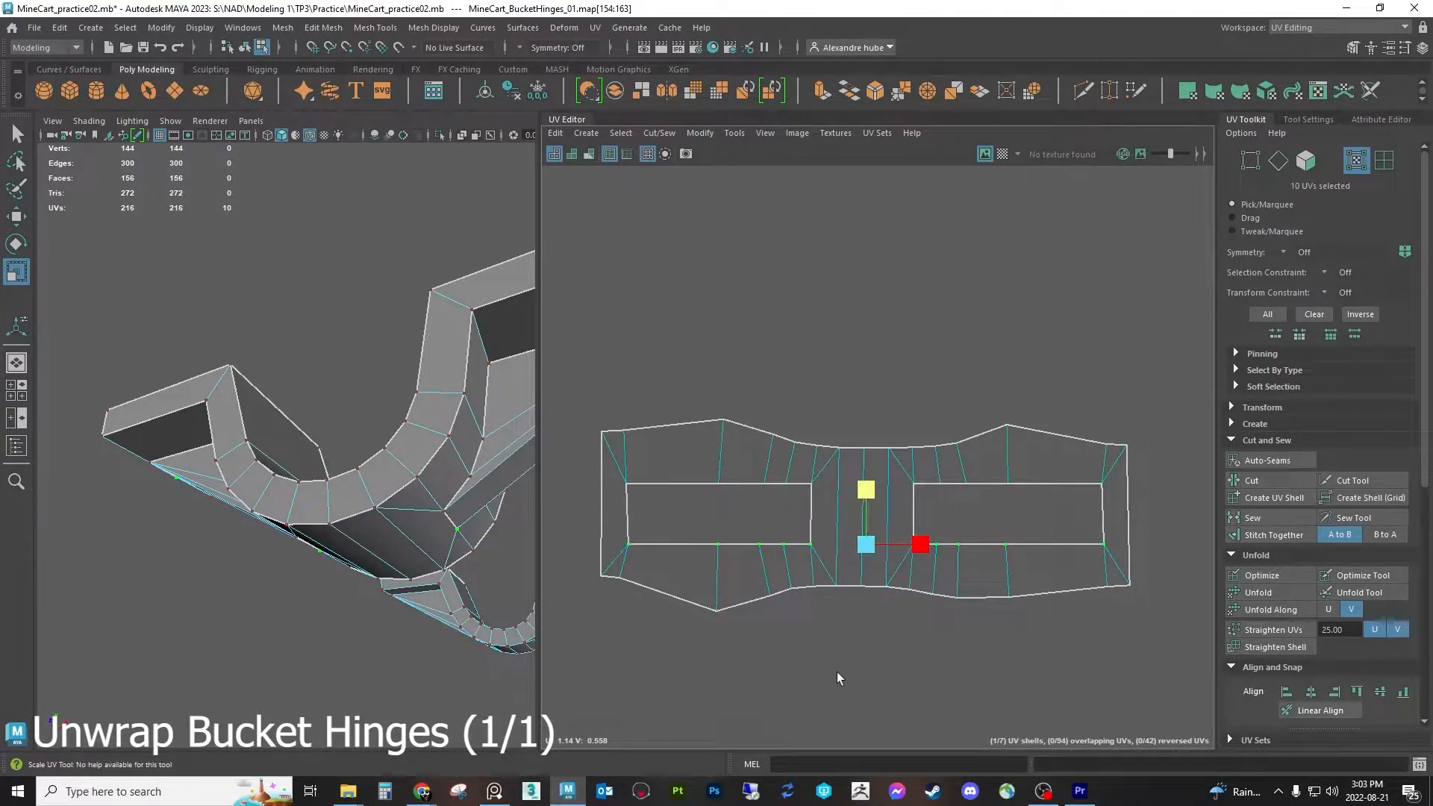
Scale each UV column in the left half of the strip shell into a straight vertical line
drag(580, 618, 606, 413)
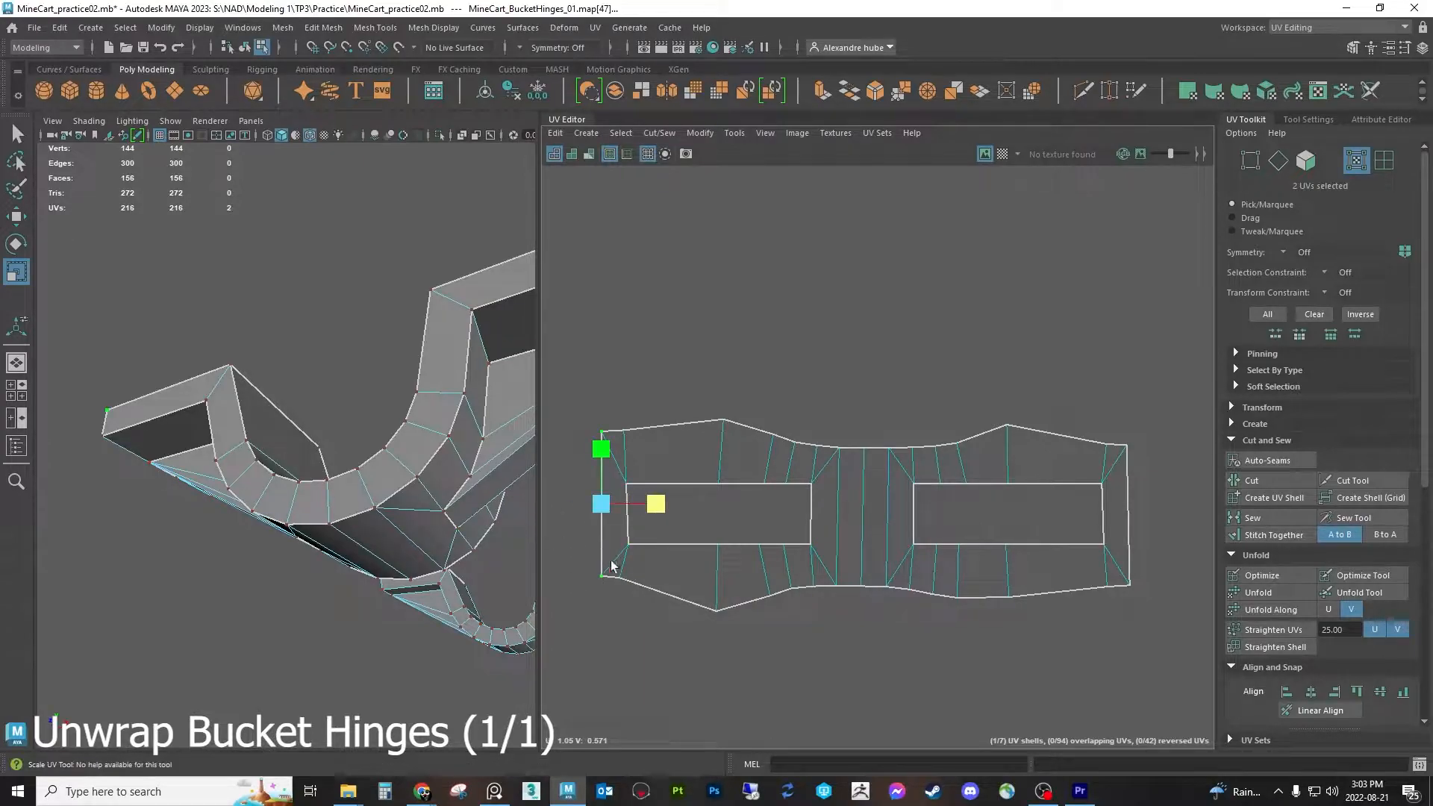
drag(615, 602, 667, 392)
drag(702, 627, 741, 403)
drag(774, 515, 719, 515)
drag(778, 606, 803, 425)
drag(844, 514, 789, 515)
drag(828, 602, 849, 429)
Straighten the UV columns in the right half of the strip shell vertically and flatten its lower outer border
drag(901, 602, 924, 429)
drag(966, 517, 911, 517)
drag(989, 617, 1027, 407)
drag(1052, 512, 1004, 513)
drag(1180, 512, 1126, 512)
drag(591, 636, 1142, 553)
drag(865, 540, 865, 593)
Display the checker map and examine the pattern on the underside of the hinge
click(1003, 154)
alt+drag(383, 442, 412, 384)
alt+middle_drag(413, 384, 335, 382)
alt+drag(335, 382, 316, 380)
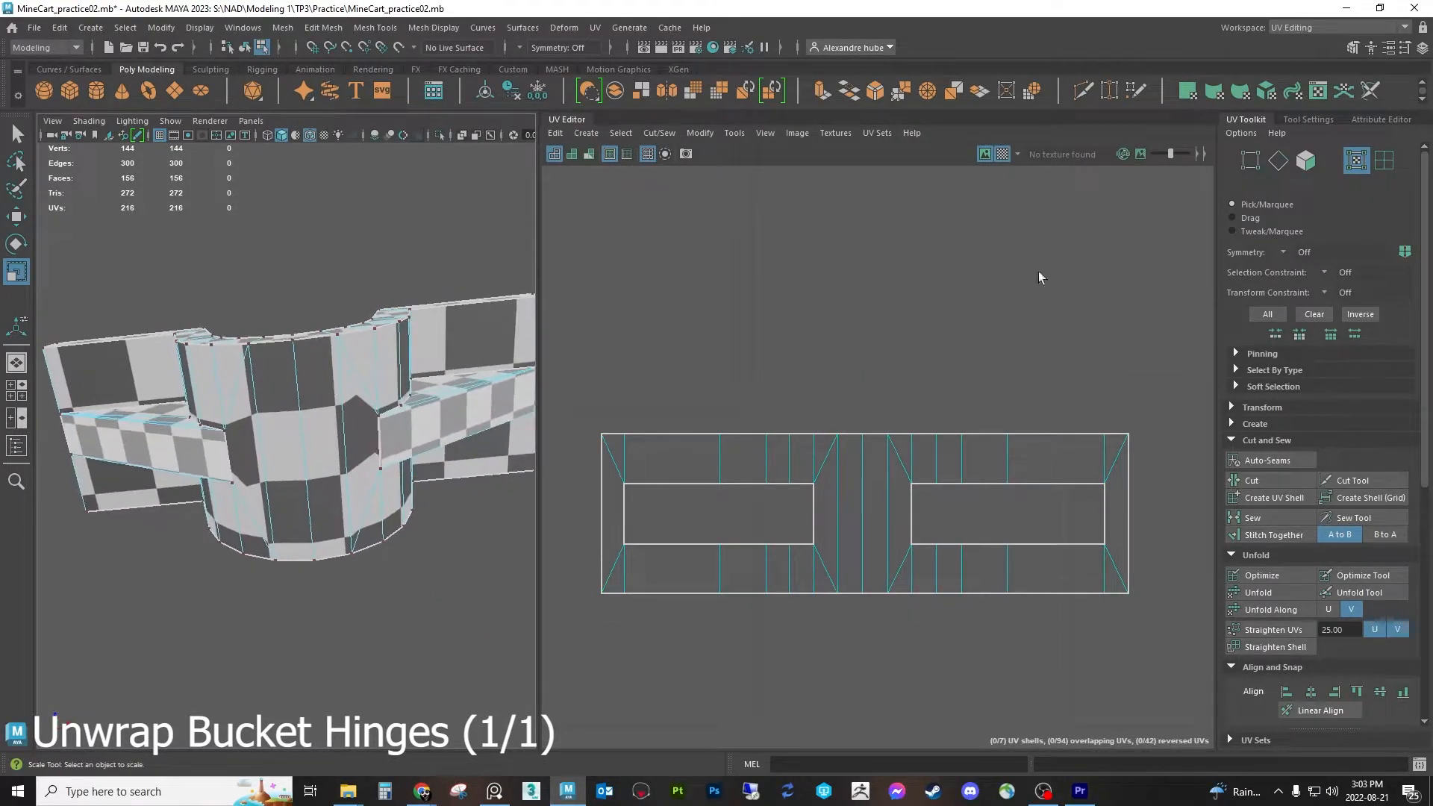
Select individual faces on the hinge to compare them with the strip shell's UVs, and hide the checker map
click(1308, 162)
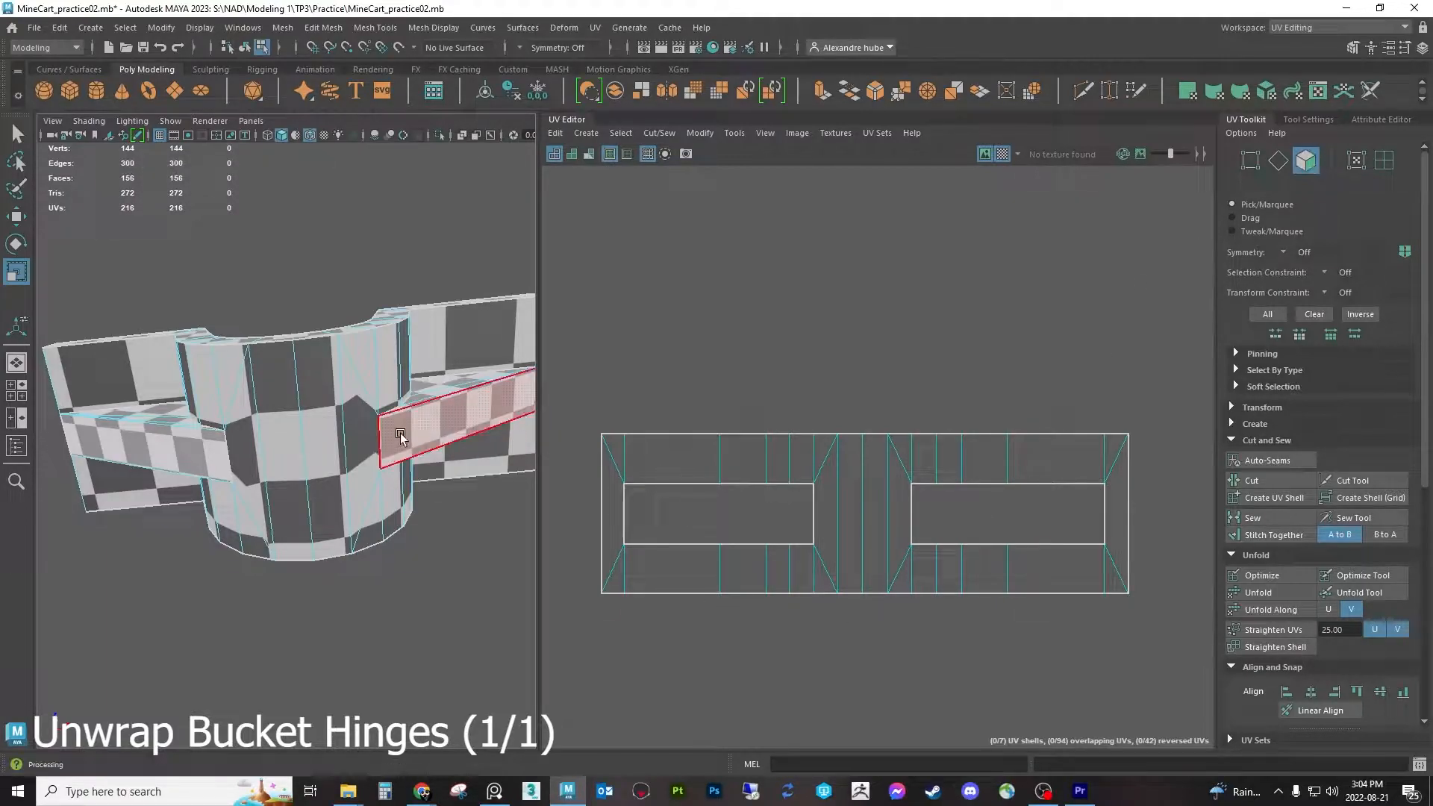
click(348, 420)
alt+drag(347, 420, 385, 315)
click(309, 333)
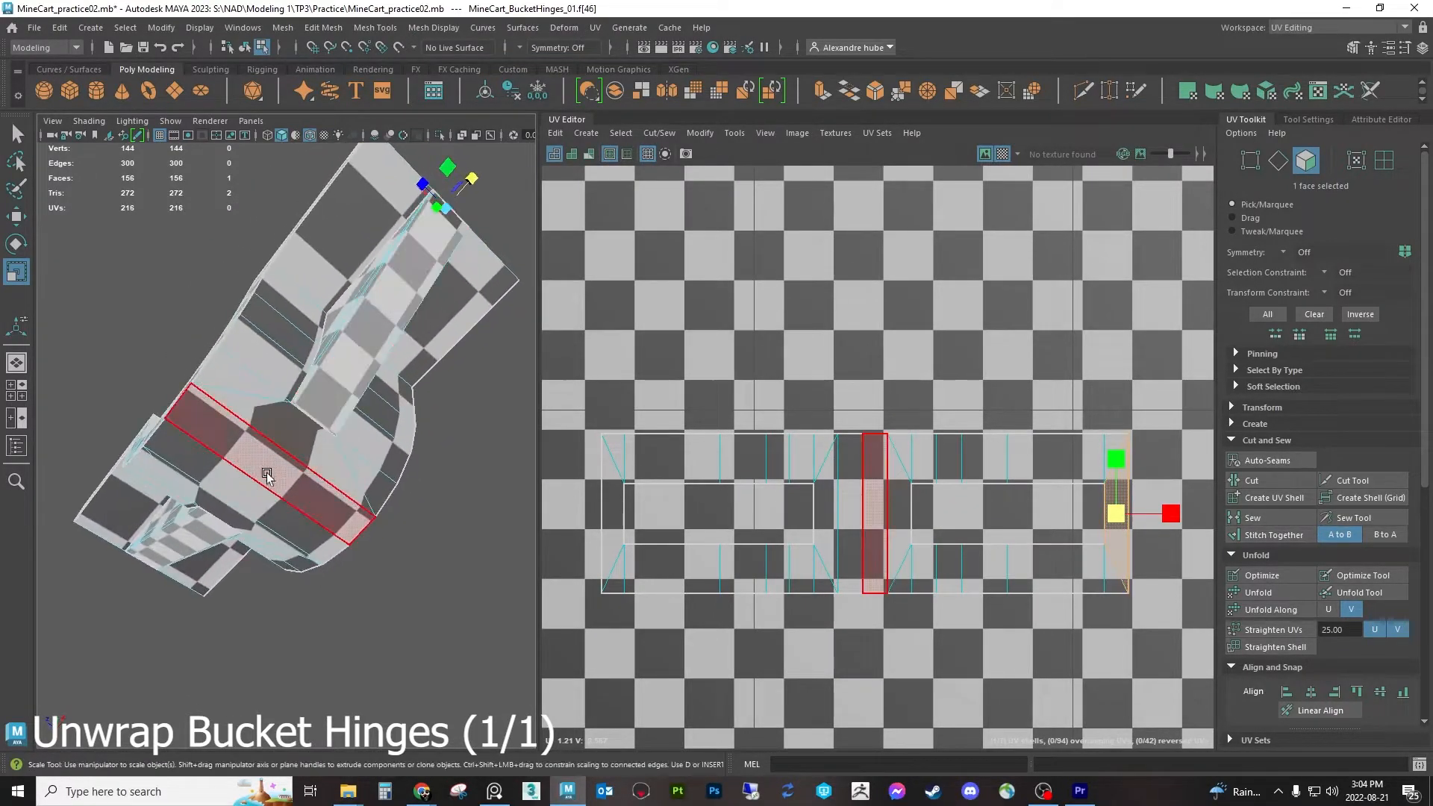
click(299, 439)
alt+drag(300, 439, 300, 461)
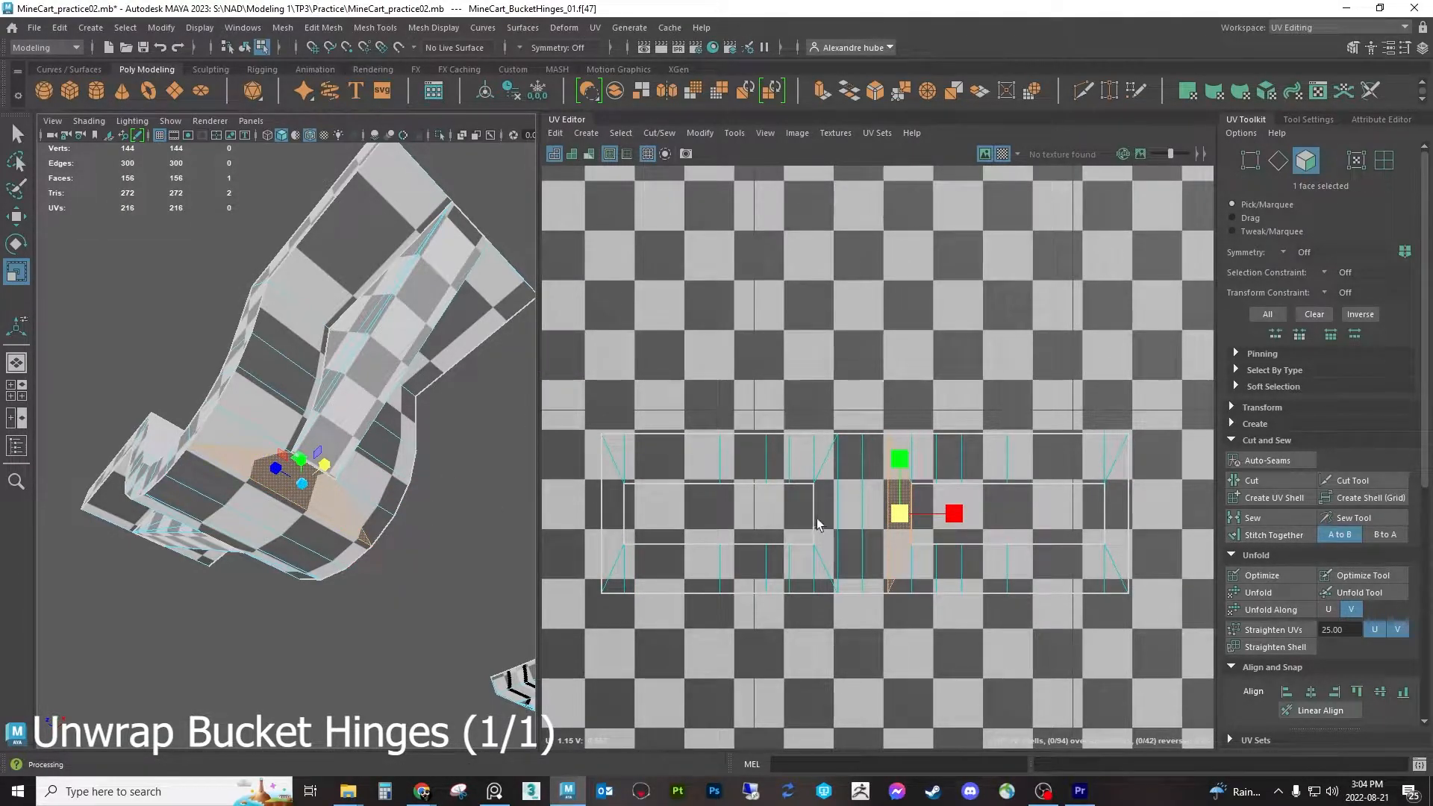
click(1002, 154)
key(w)
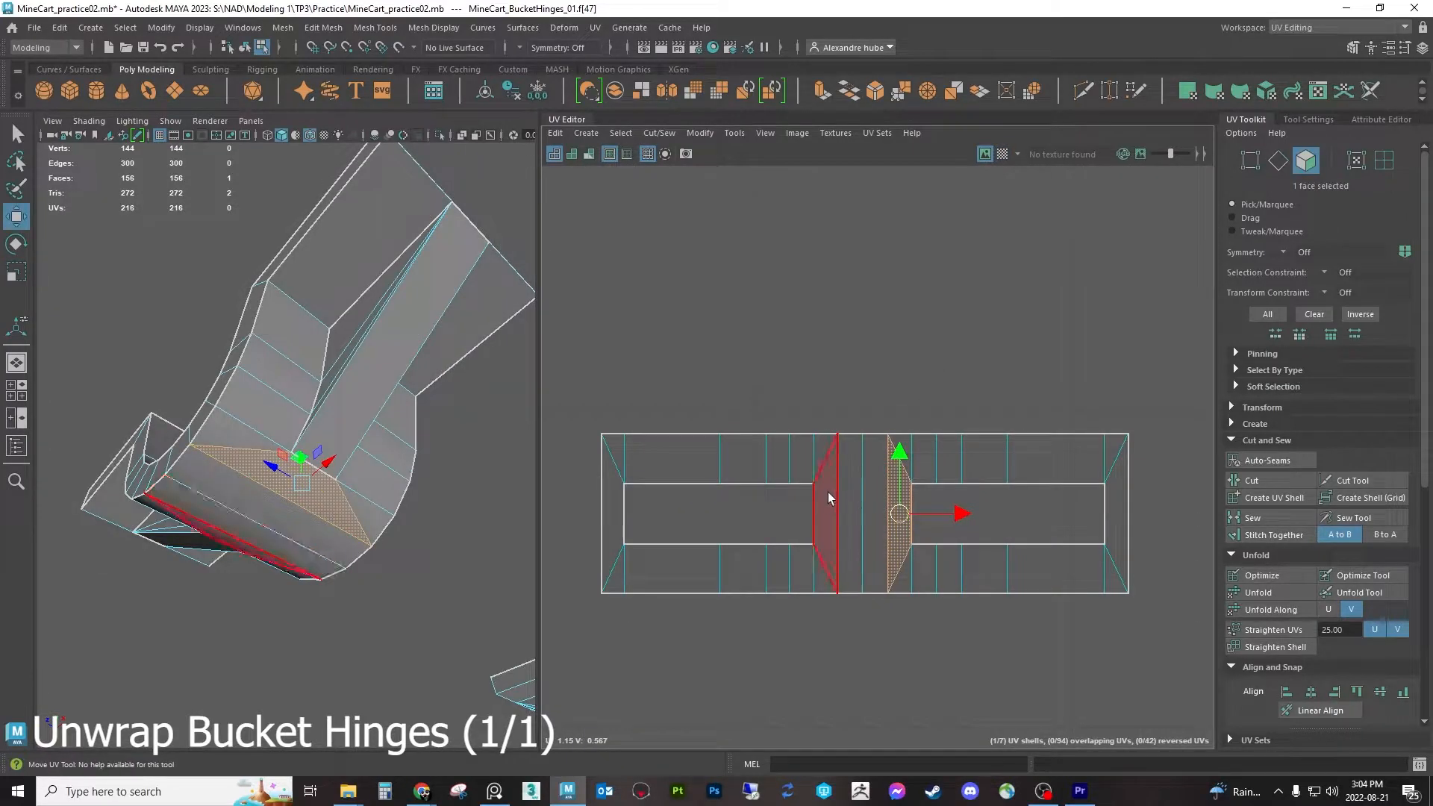
Select the four trapezoid faces at the ends of the strip shell's two slots and cut the UVs along their edges
shift+click(825, 487)
shift+click(1115, 509)
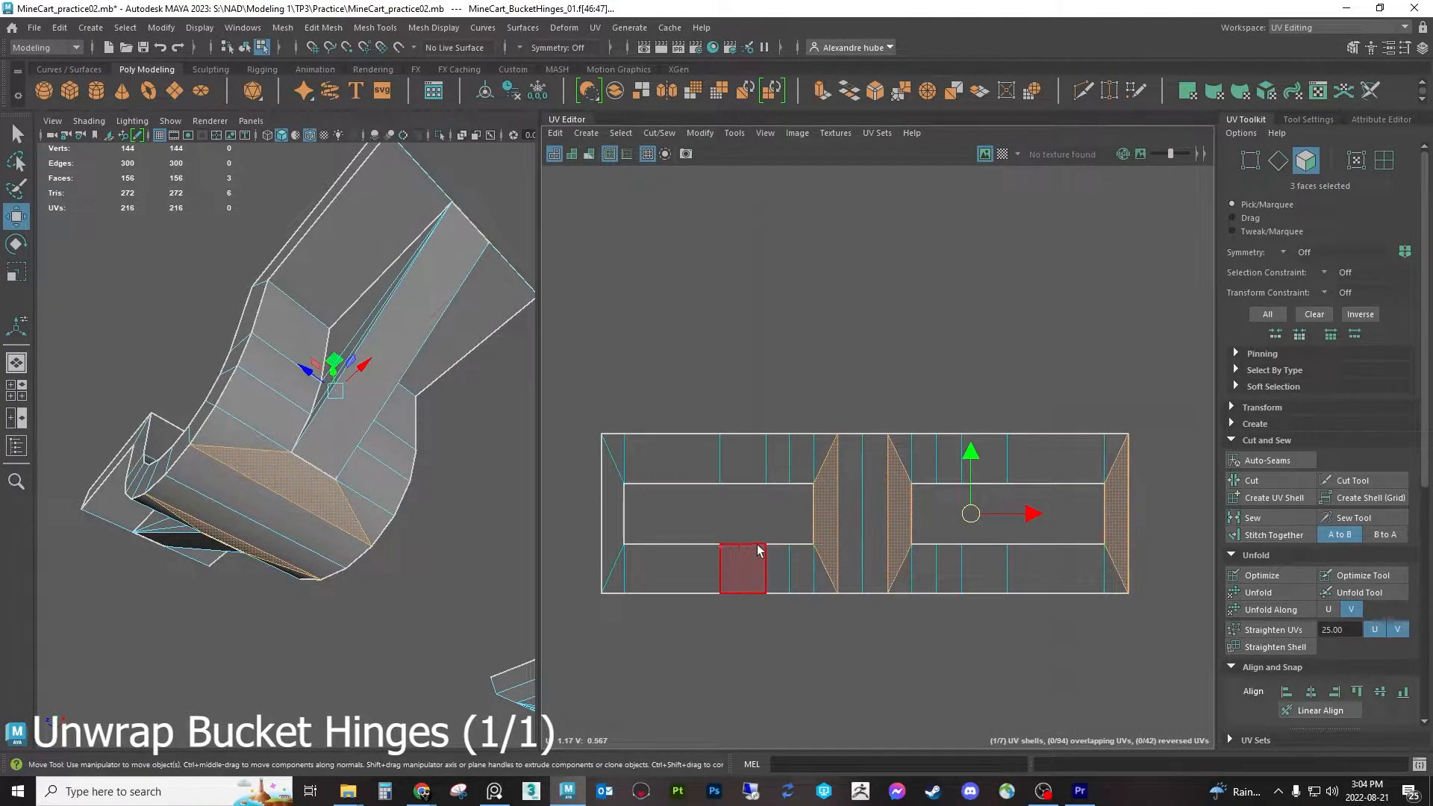
shift+click(607, 521)
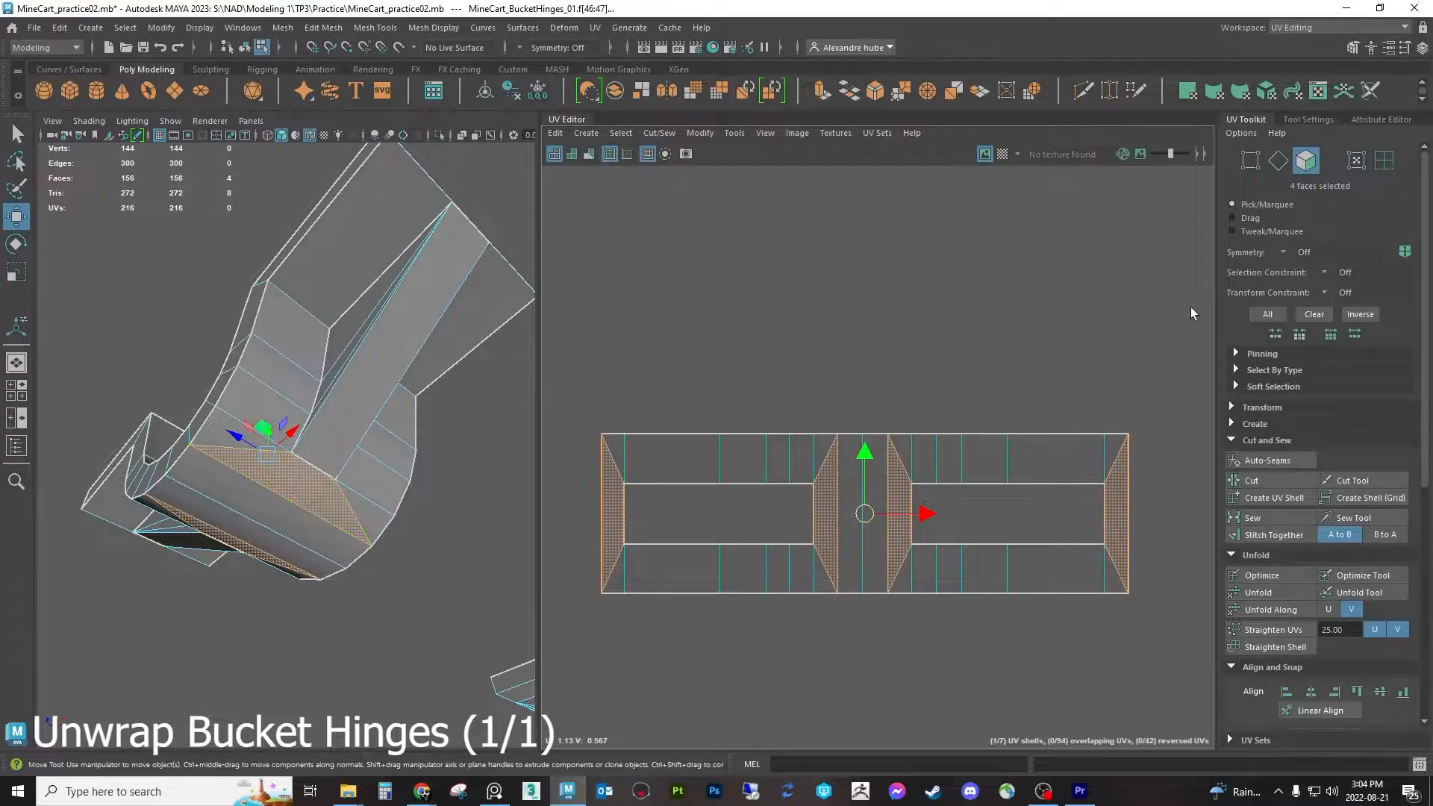
click(1279, 162)
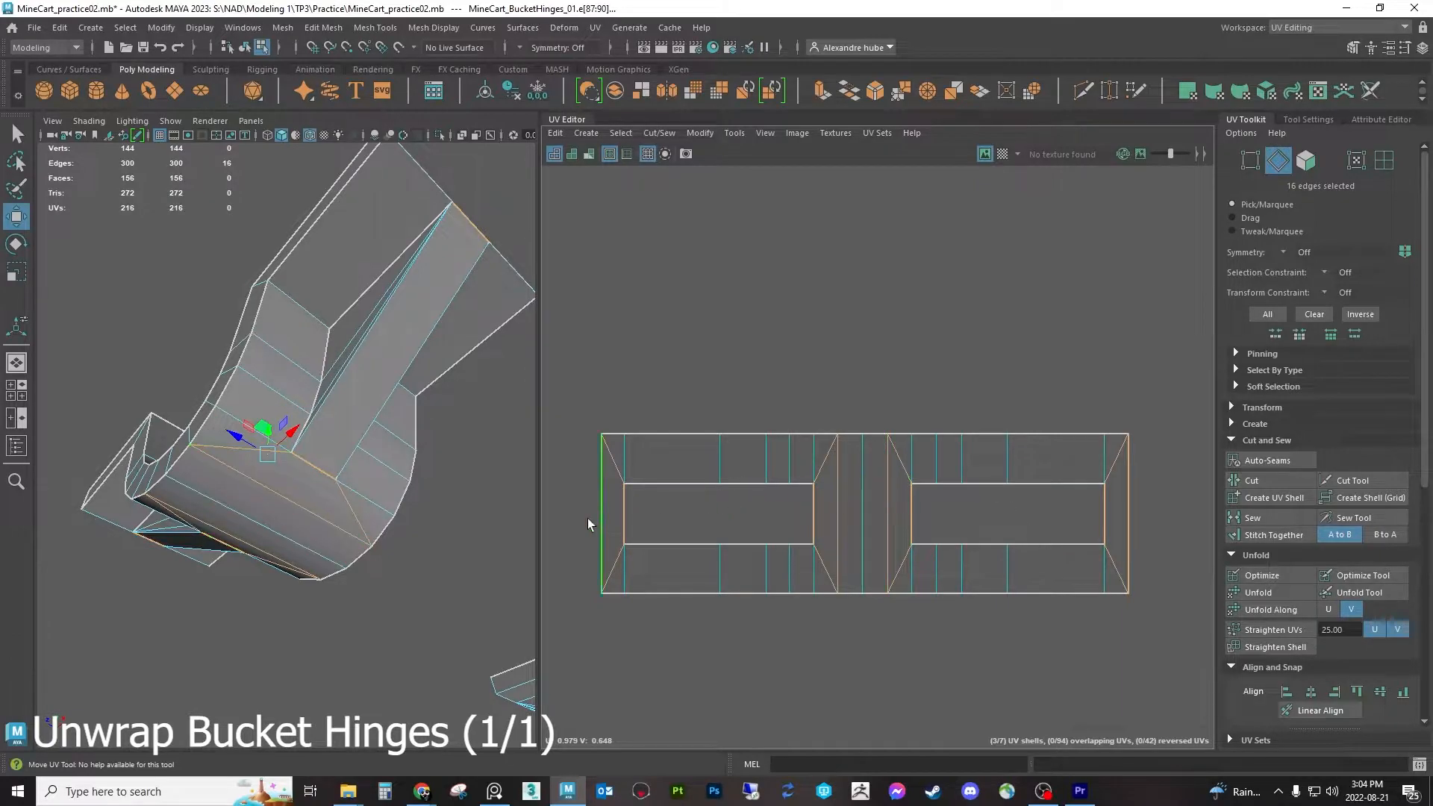
click(1268, 482)
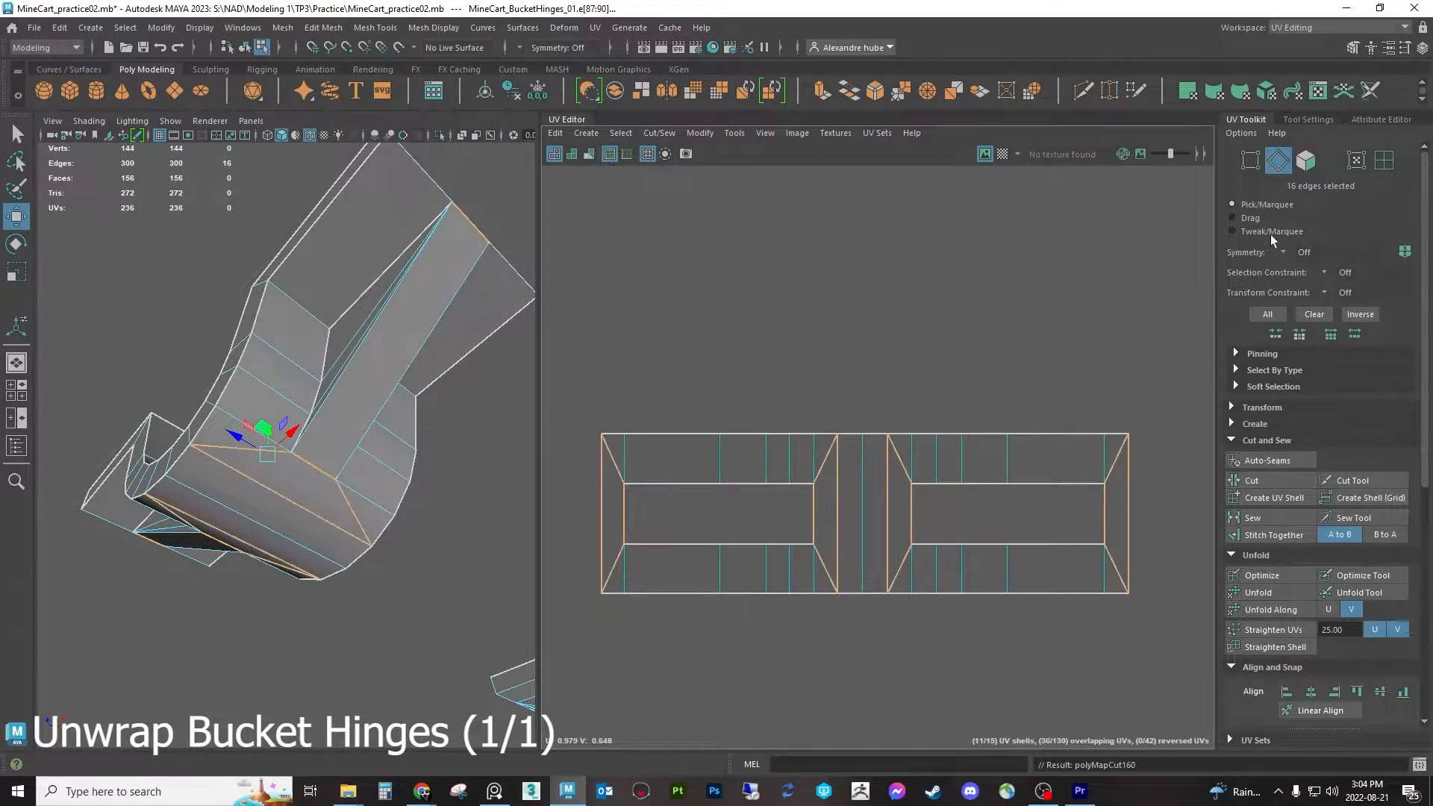
Space the cut pieces of the strip's right half and the centre column apart horizontally
click(1302, 165)
click(905, 508)
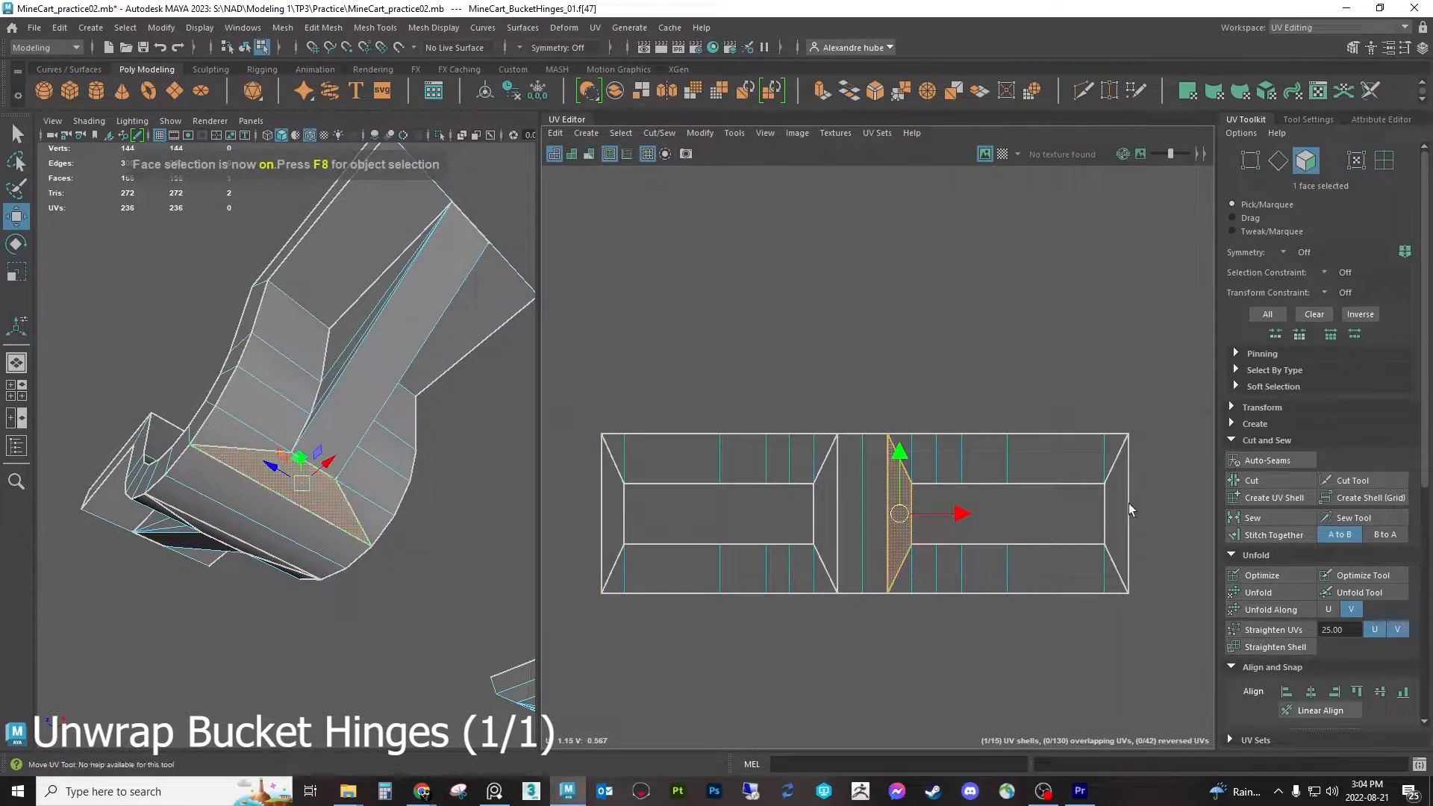
click(1128, 503)
click(1121, 501)
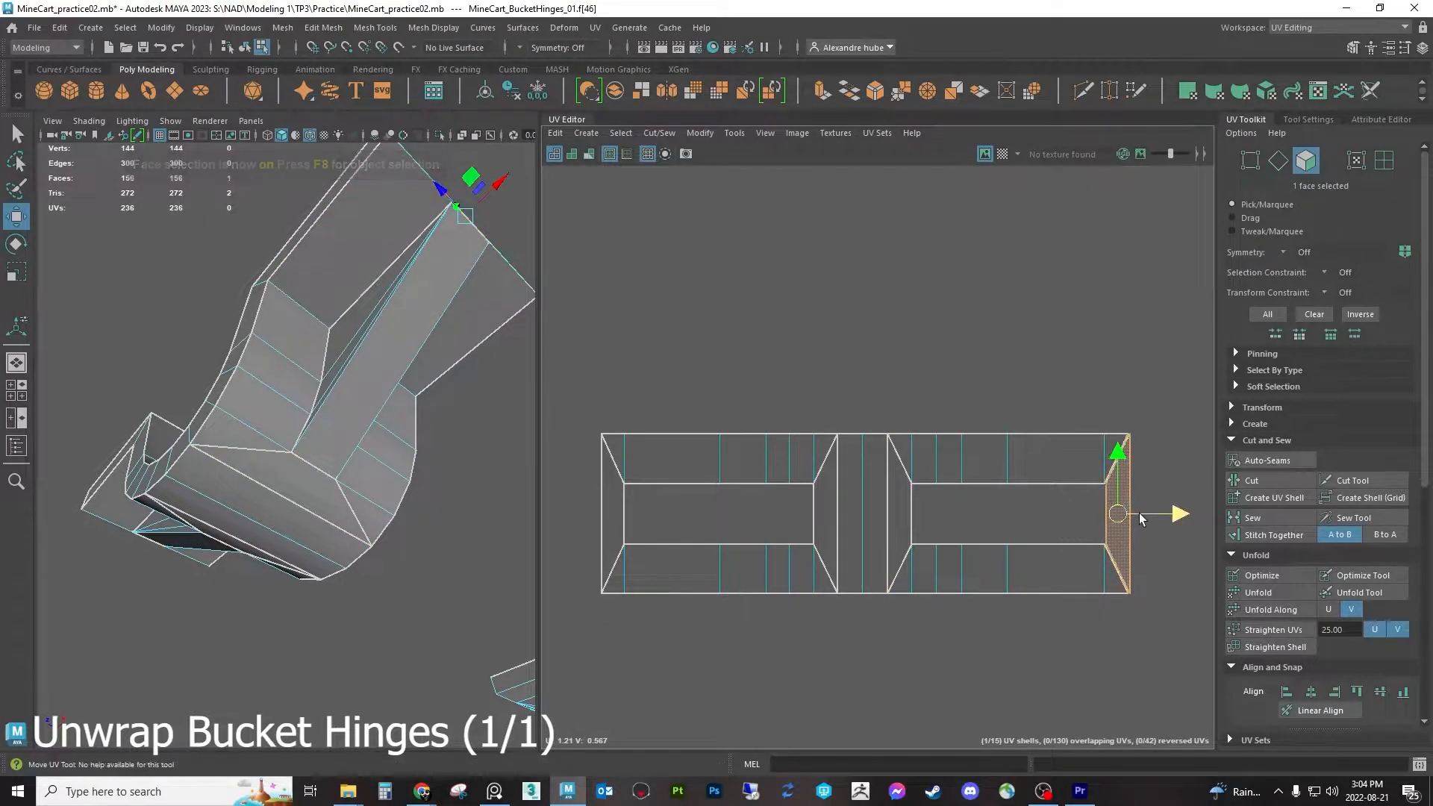
shift+double_click(1037, 562)
shift+double_click(1036, 478)
drag(1049, 514, 1053, 514)
shift+click(903, 520)
middle_drag(996, 518, 1001, 518)
shift+double_click(879, 502)
drag(1018, 513, 1024, 513)
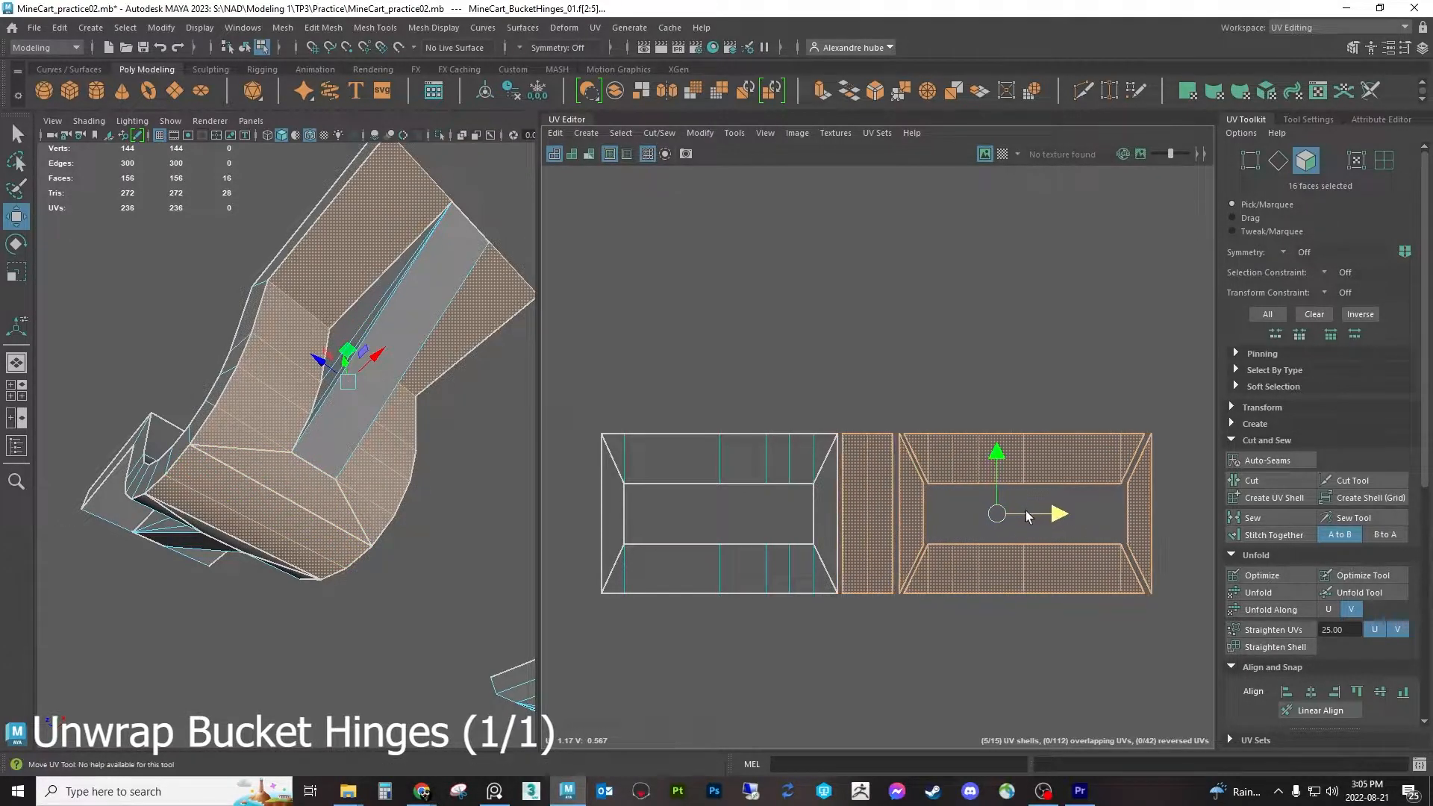
Space the left half's inner trapezoid and its upper and lower bands apart from their neighbours
shift+click(829, 509)
click(1015, 511)
key(ctrl+z)
drag(1007, 514, 938, 510)
shift+double_click(743, 477)
shift+double_click(703, 546)
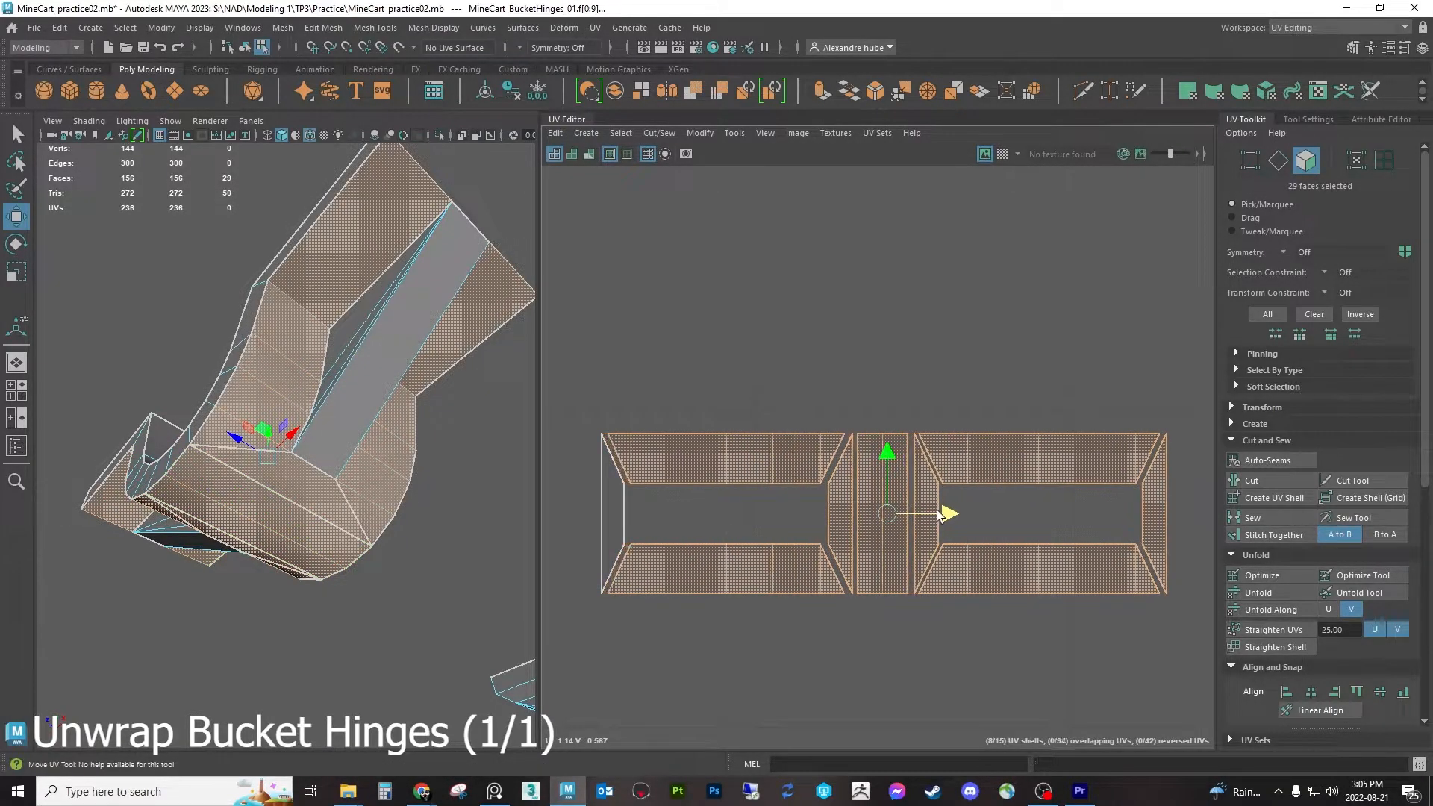
Select all the separated strip pieces and unfold them
click(635, 515)
drag(581, 620, 1218, 390)
click(1266, 597)
click(893, 638)
key(ctrl+z)
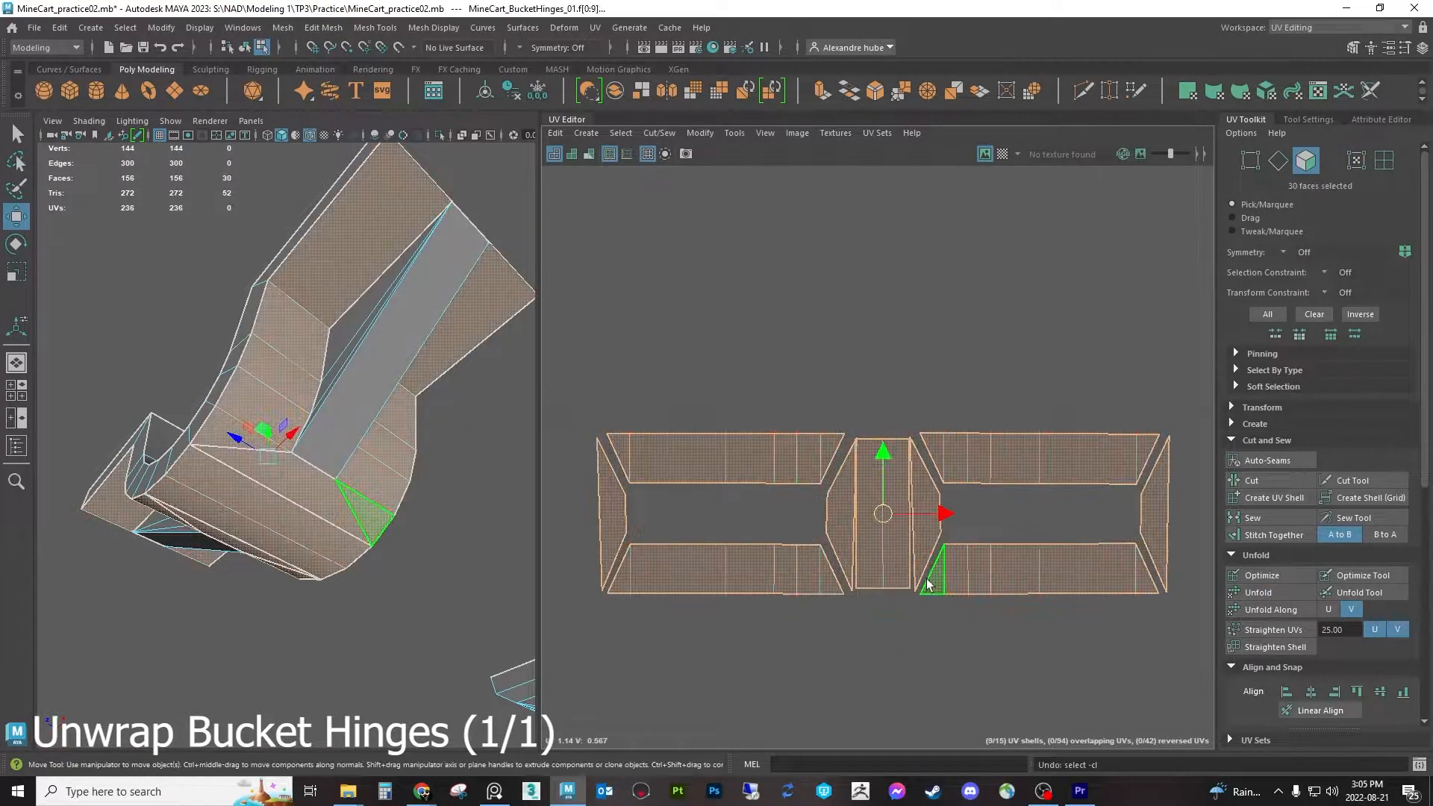
click(1251, 594)
click(940, 617)
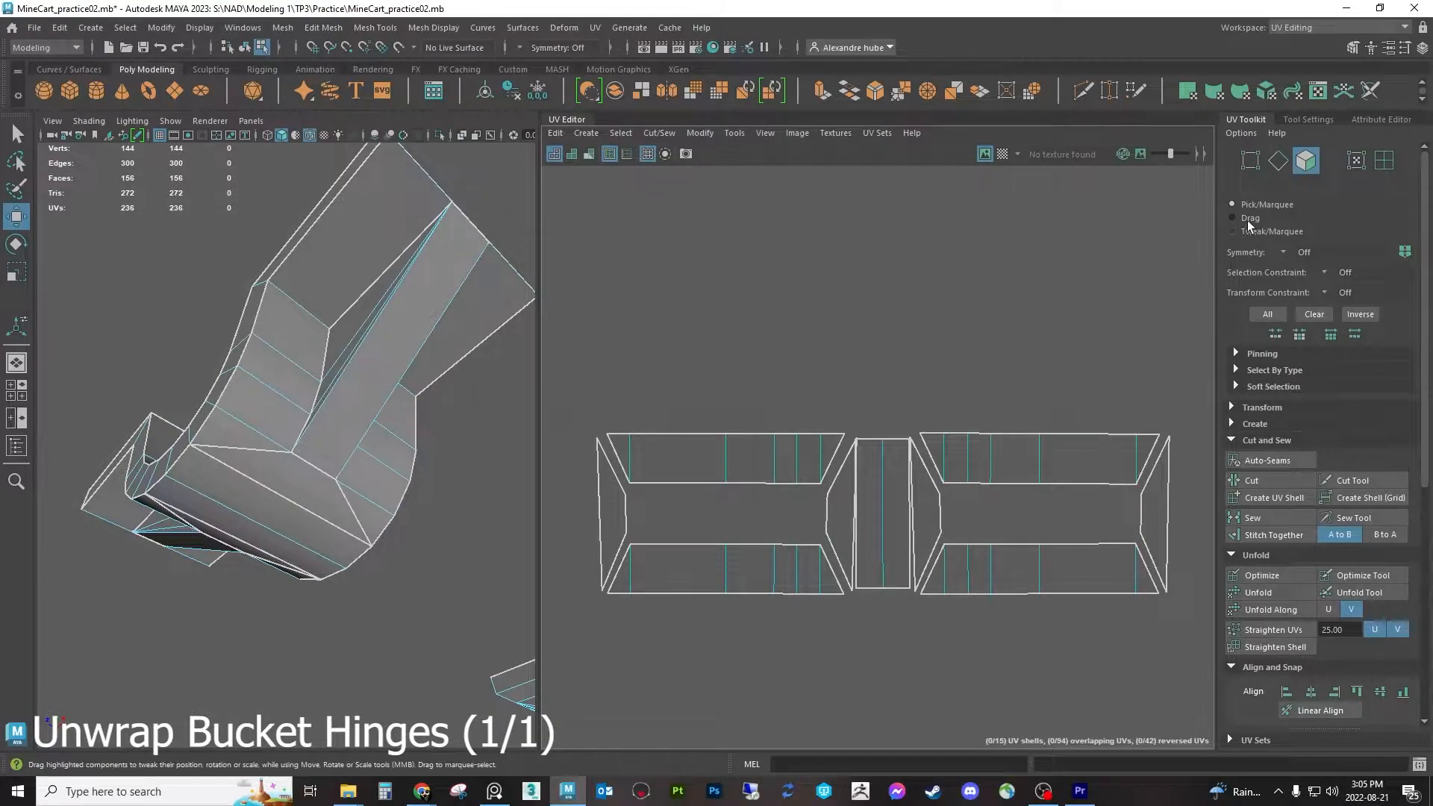
Display the checker map and examine the pattern of the unfolded pieces around the hinge
click(1278, 161)
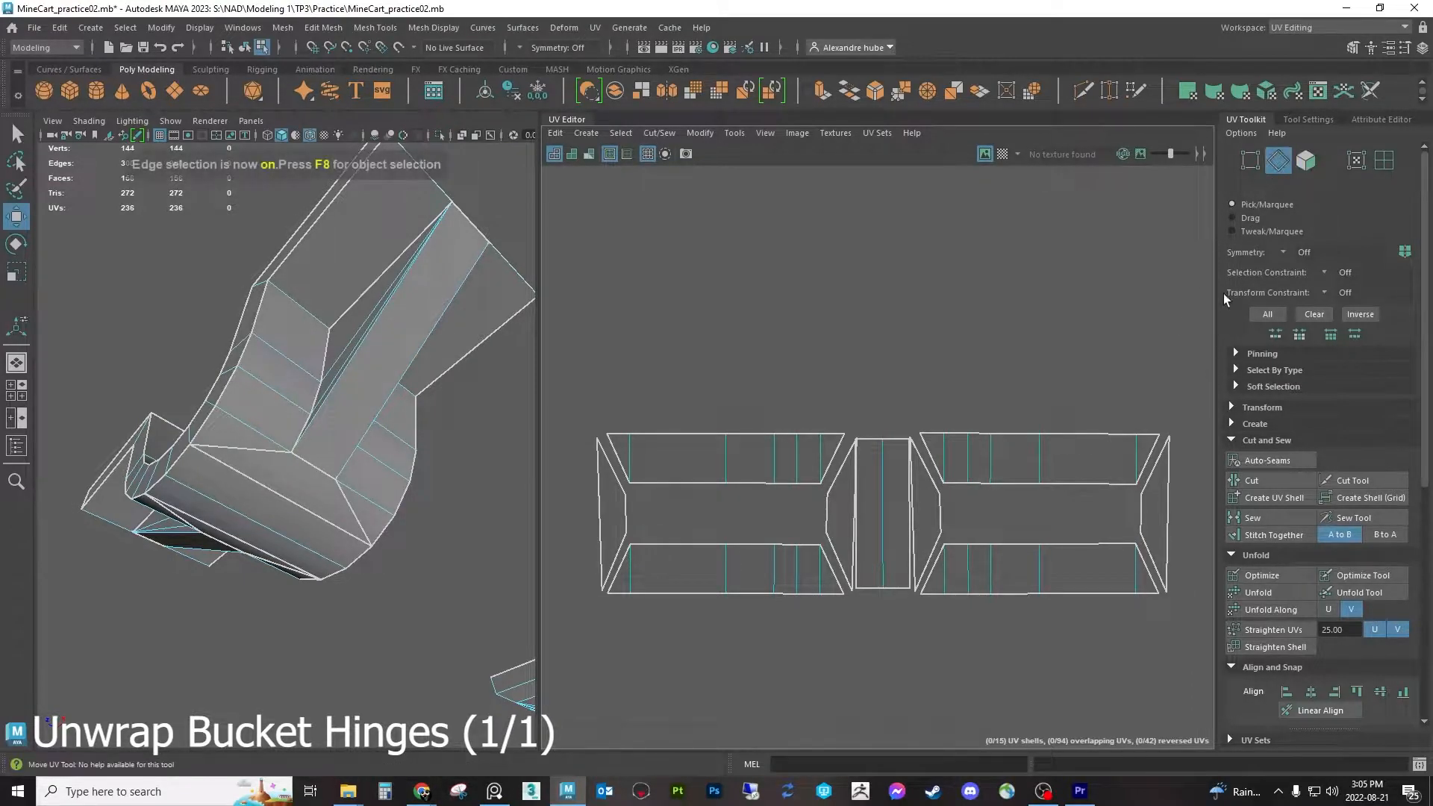
scroll(921, 523, up, 3)
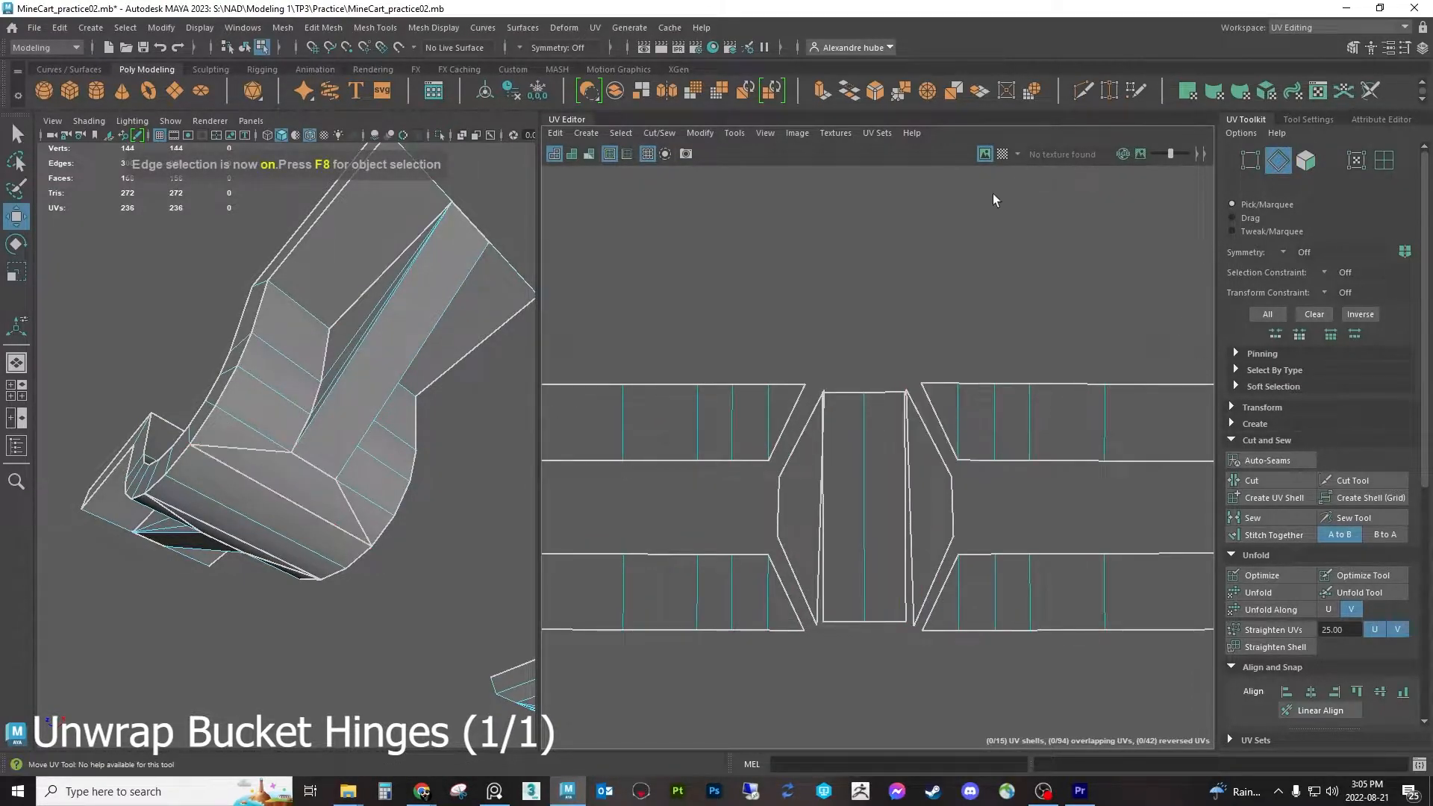
click(1003, 159)
alt+drag(224, 373, 377, 423)
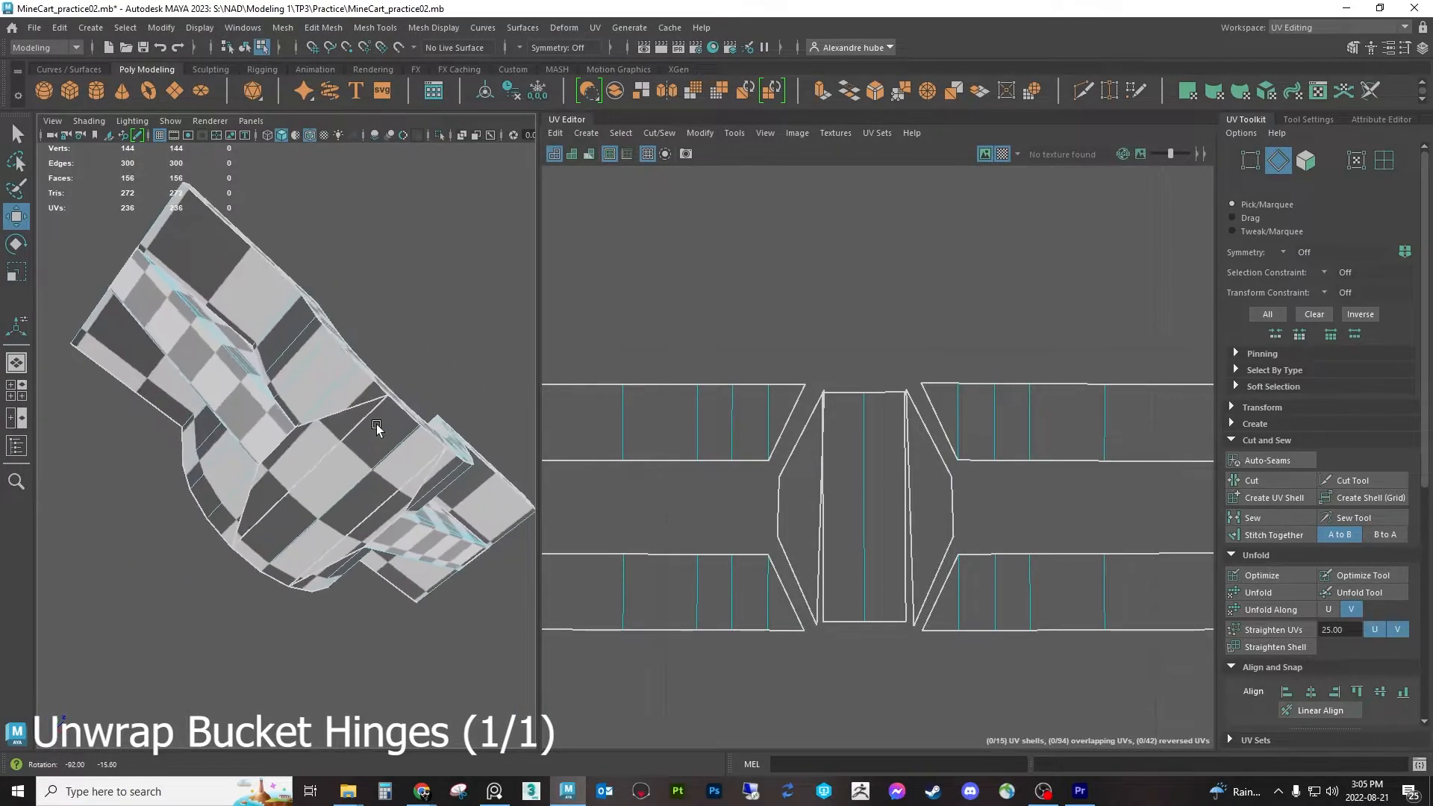
alt+drag(249, 532, 77, 567)
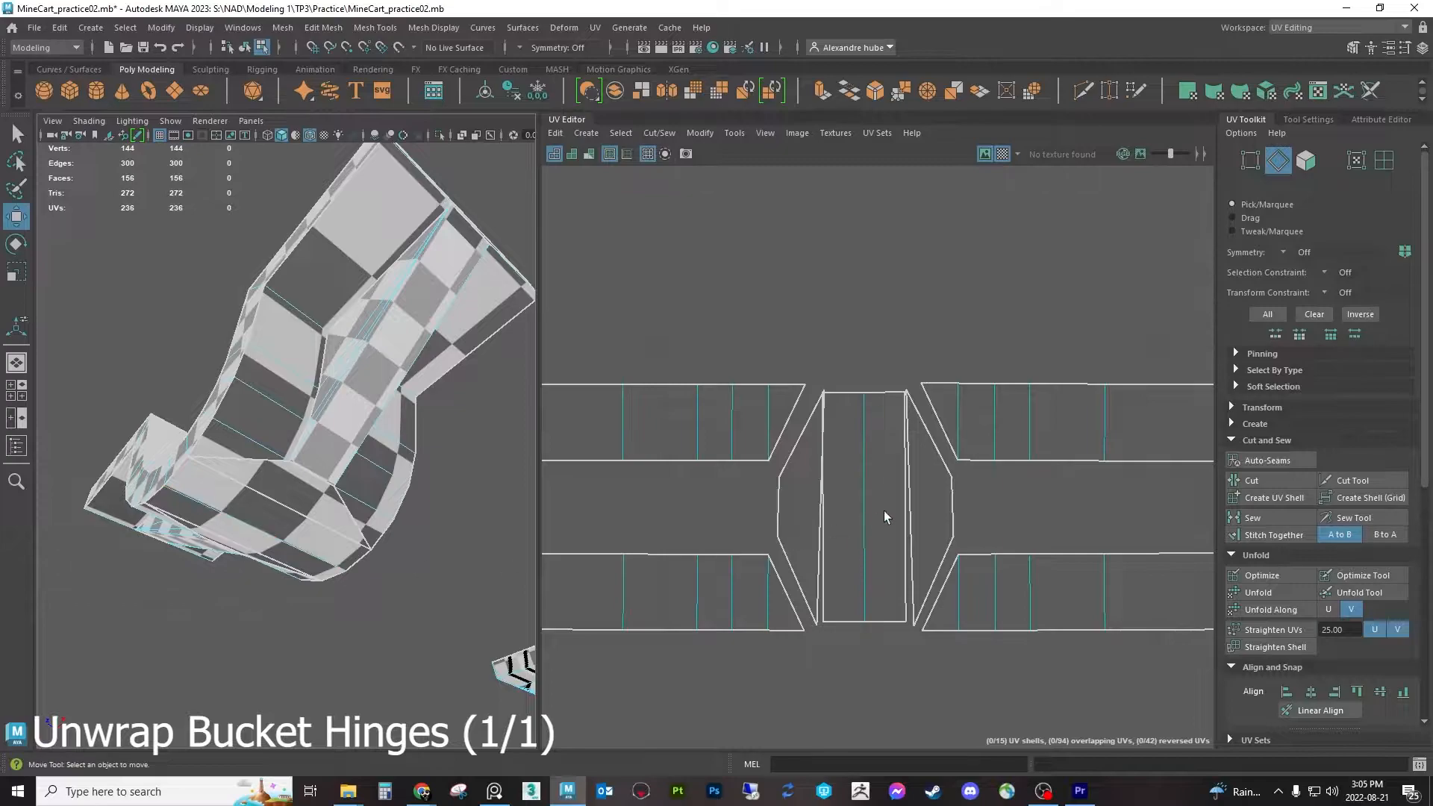
Stitch the trapezoid to the right of the centre column to its upper and lower neighbouring bands, with the checker map hidden
scroll(953, 489, up, 3)
click(921, 418)
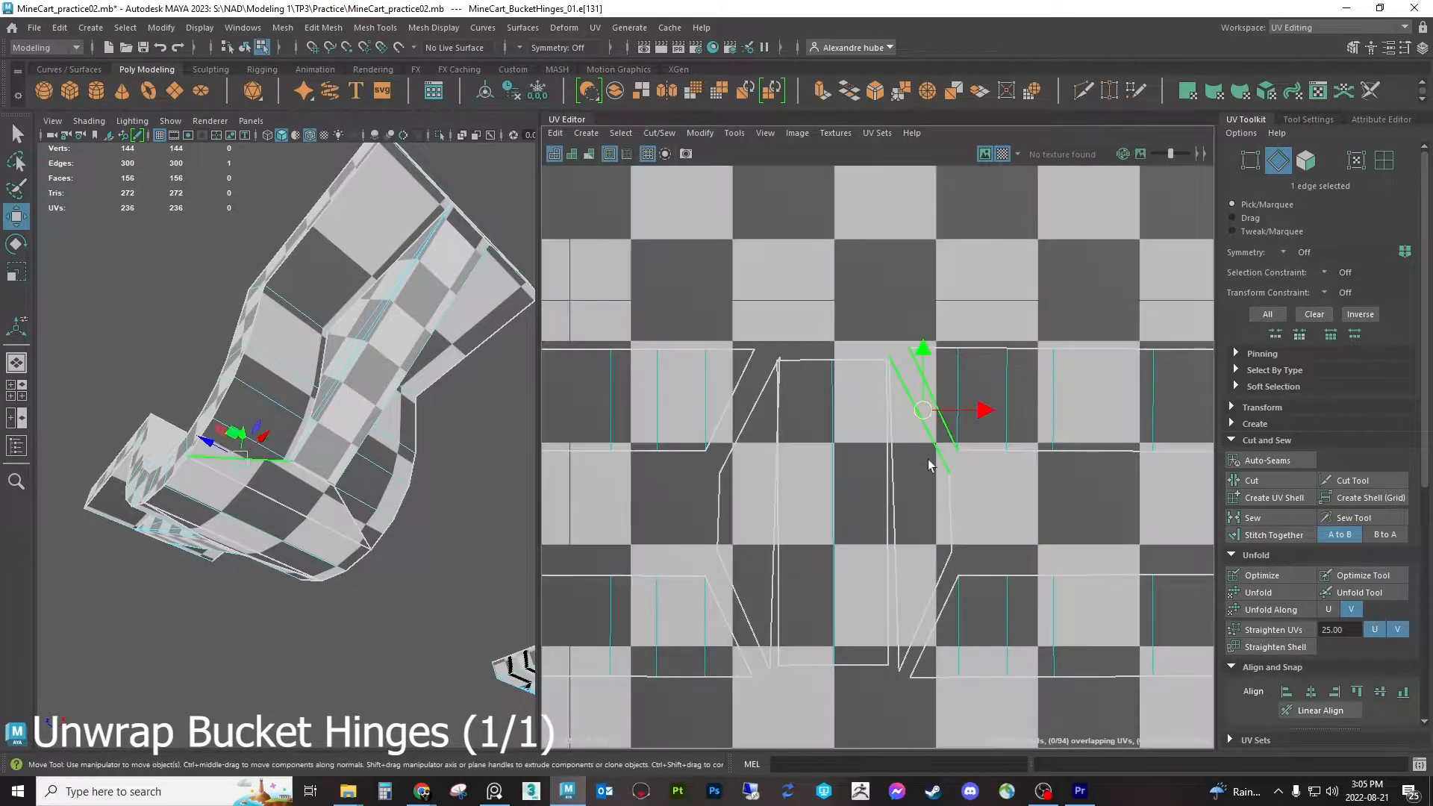
click(1002, 153)
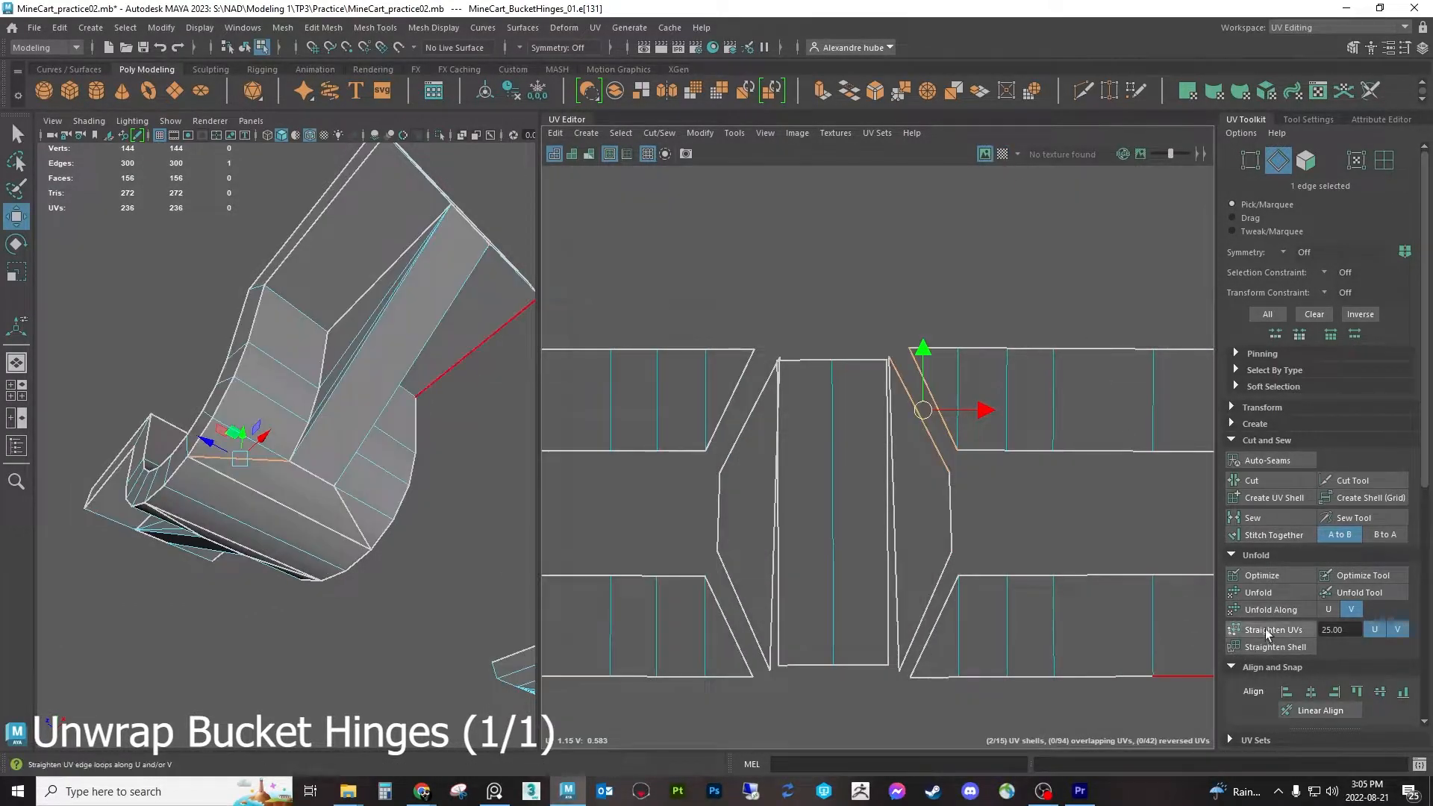
click(1273, 535)
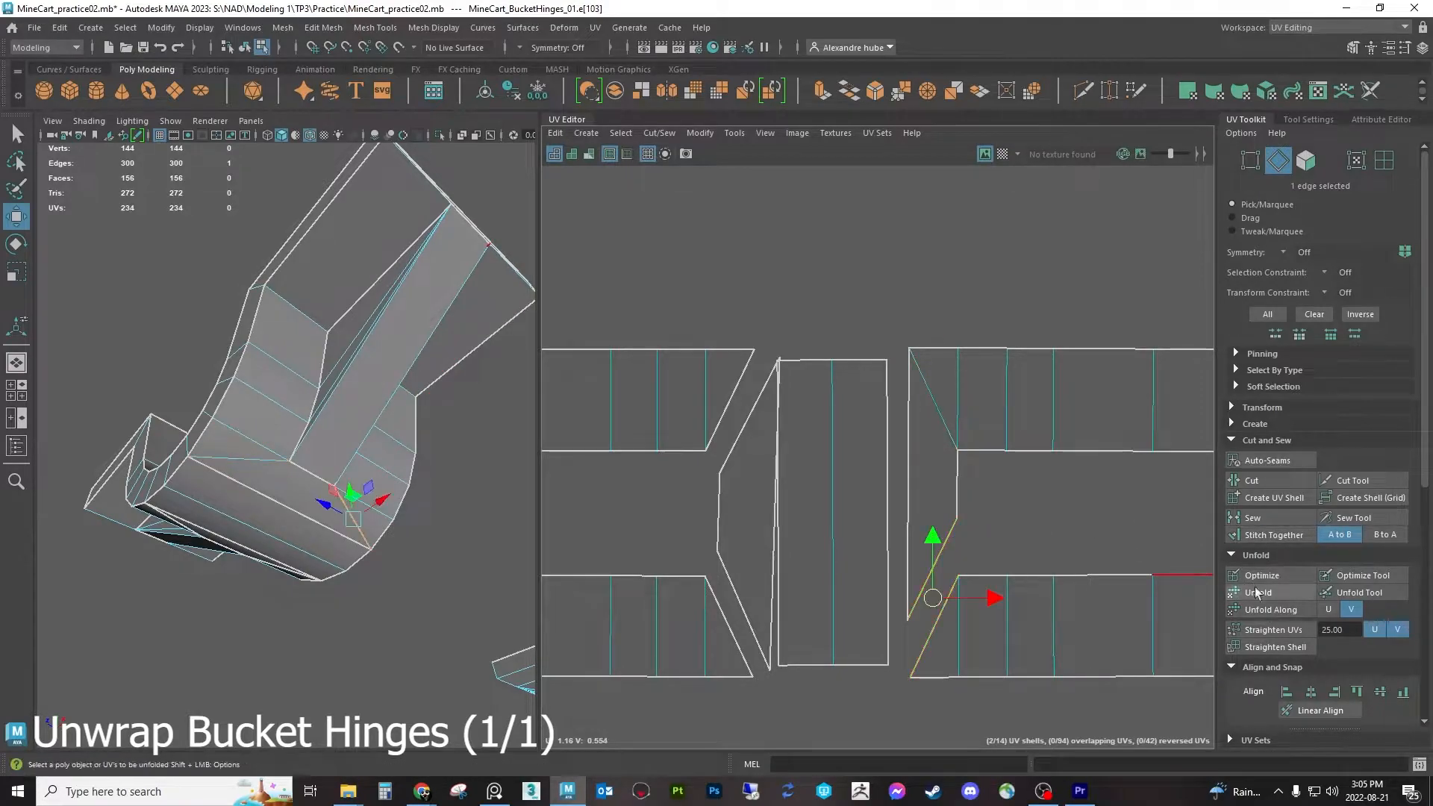
click(1273, 534)
Display the checker map and orient the stitched right-hand shell to the lower edge of its slot
click(1003, 154)
alt+drag(426, 377, 261, 438)
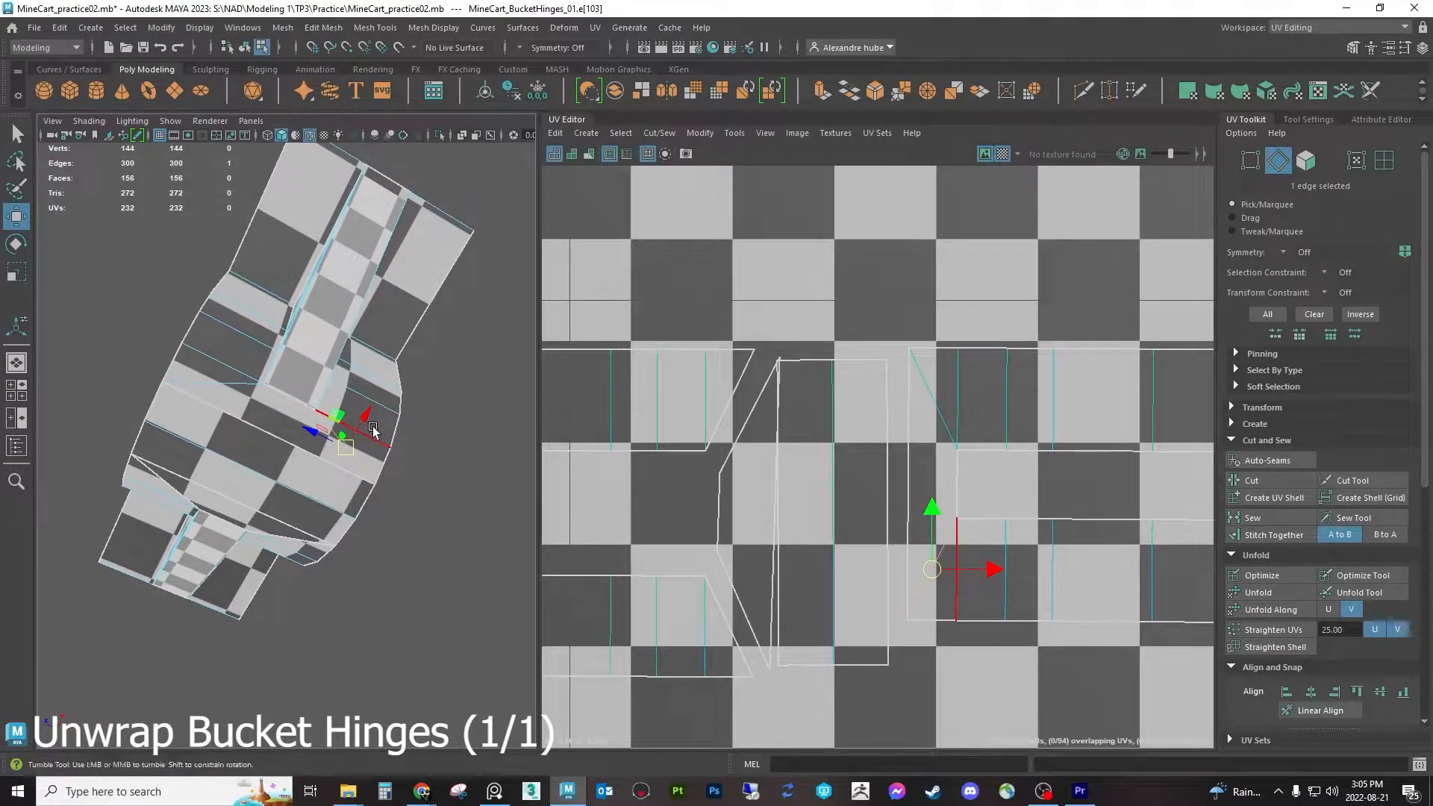
double_click(1102, 520)
click(1115, 489)
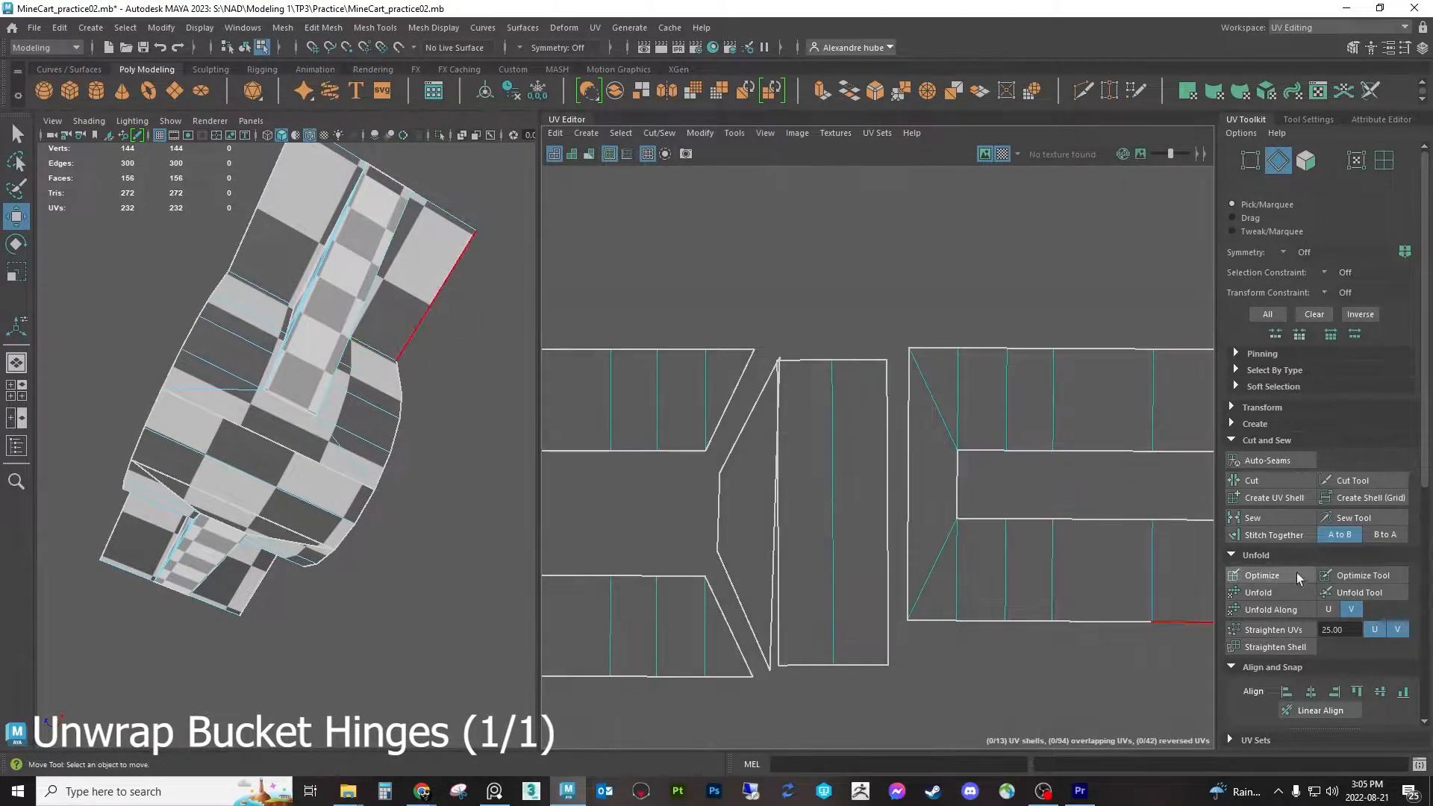
click(1091, 524)
scroll(1336, 586, down, 5)
scroll(1370, 597, down, 3)
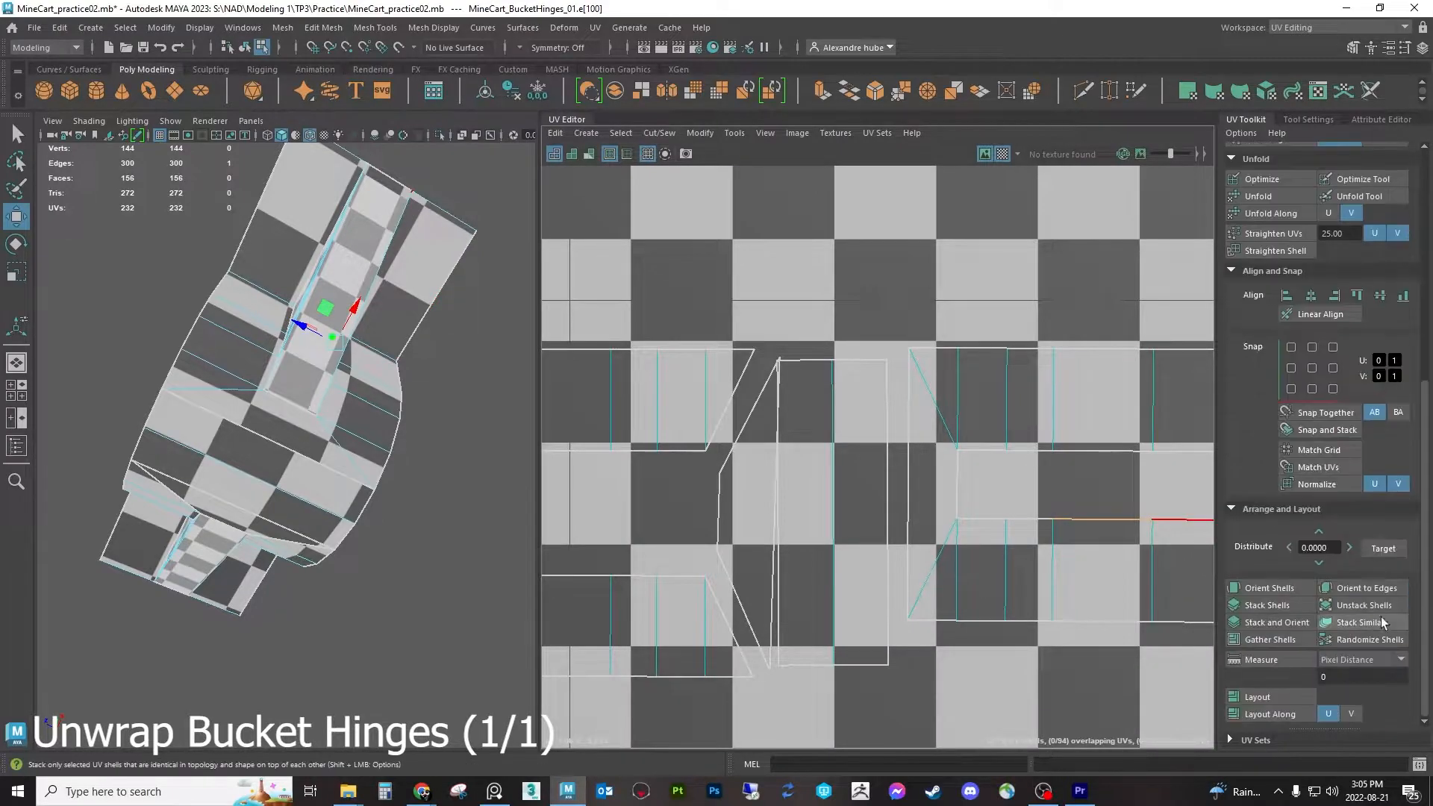
click(1373, 589)
Stitch the far-right trapezoid to the upper and lower bands along its two slanted edges
alt+middle_drag(1069, 467, 919, 464)
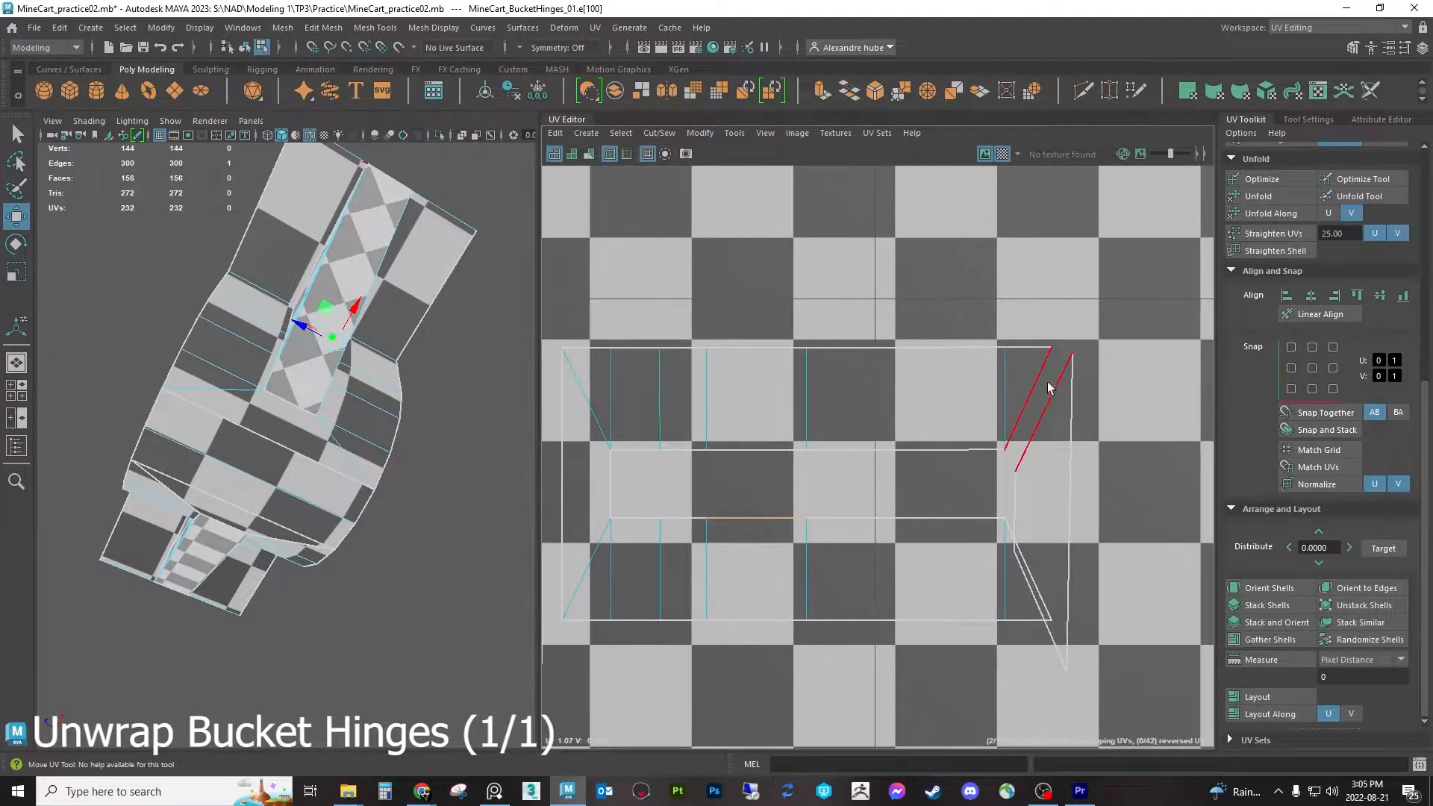
click(1037, 393)
shift+click(1054, 571)
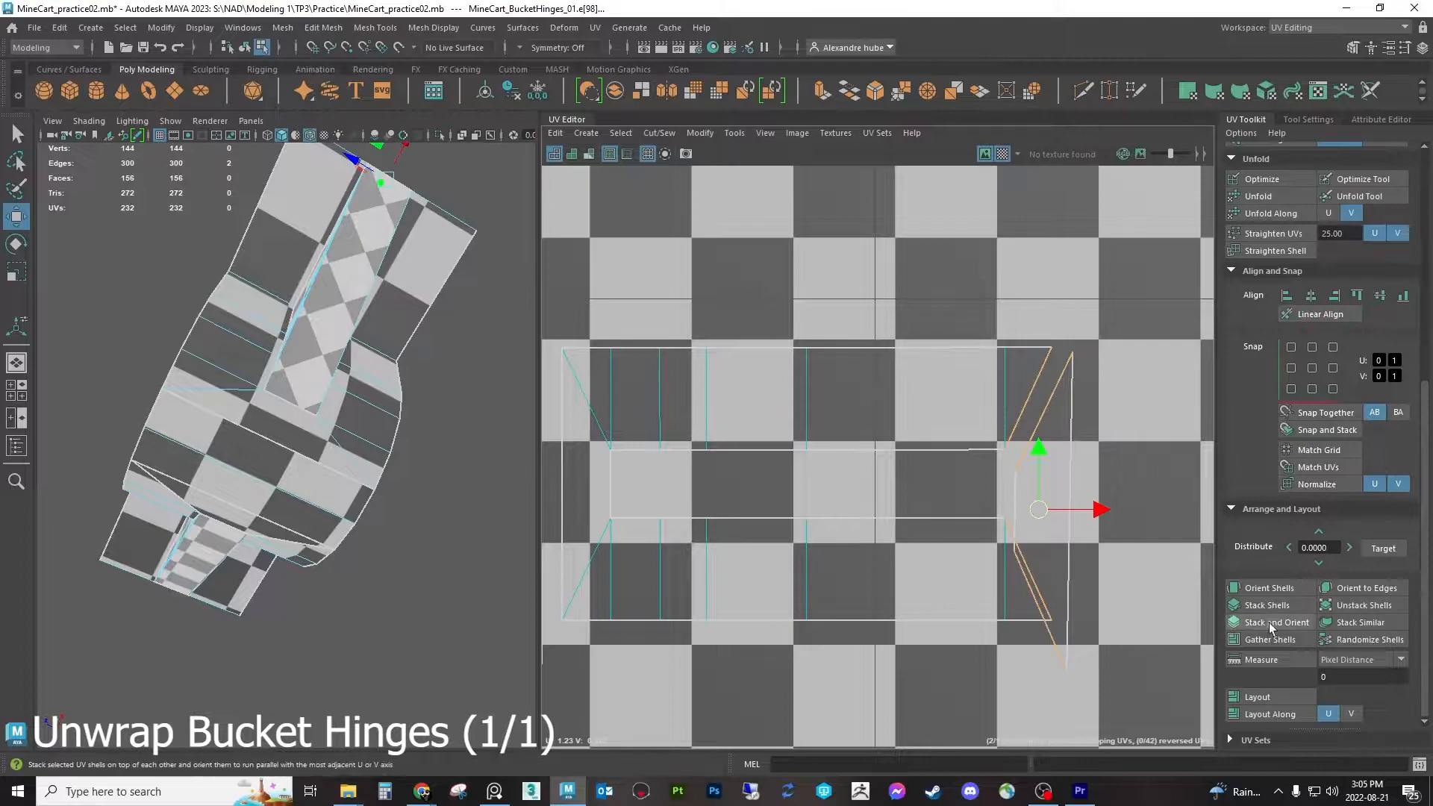
scroll(1273, 423, up, 3)
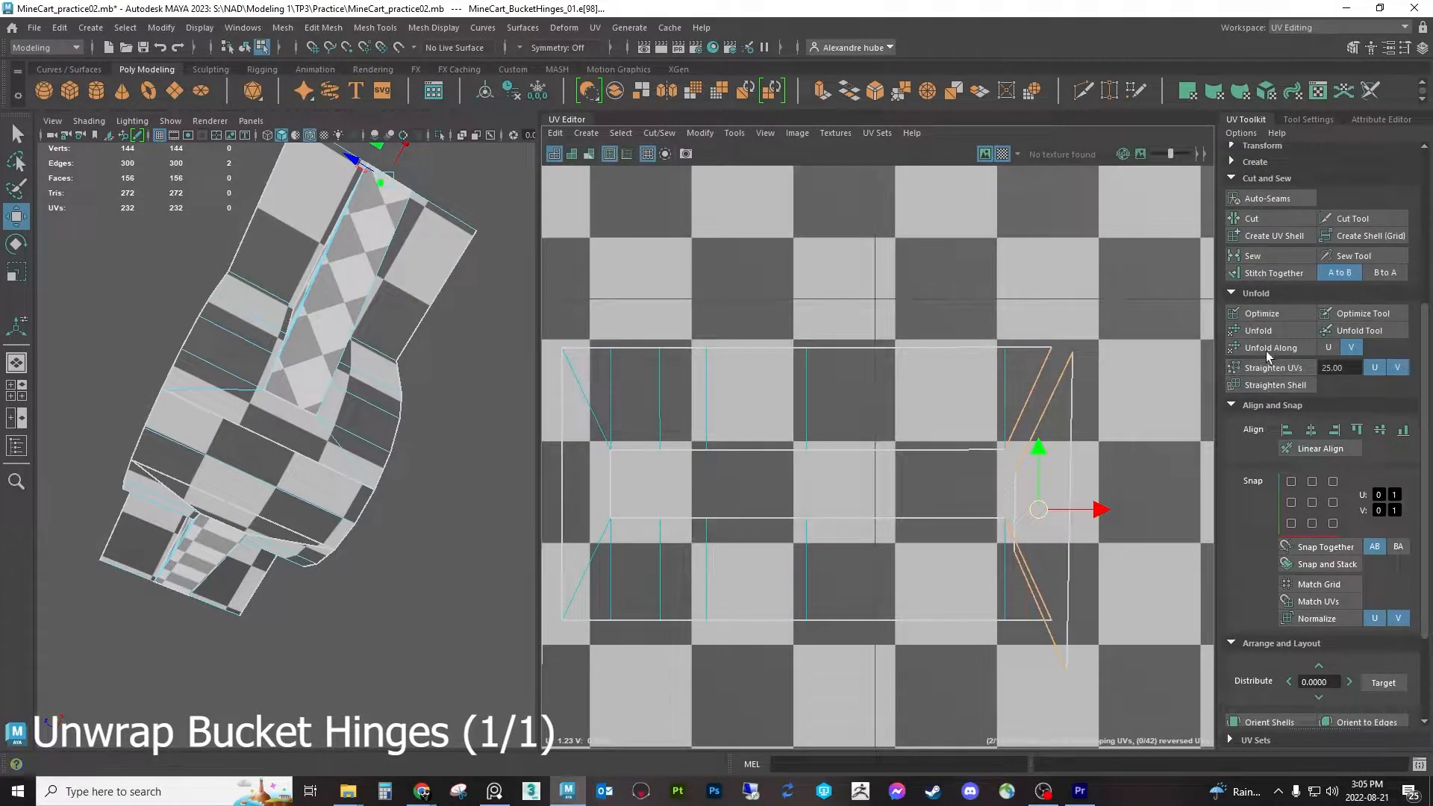
click(1258, 274)
Stitch the centre column and left-hand pieces back into one strip shell and inspect the hinge's checker pattern
scroll(1004, 418, down, 2)
alt+middle_drag(615, 429, 886, 433)
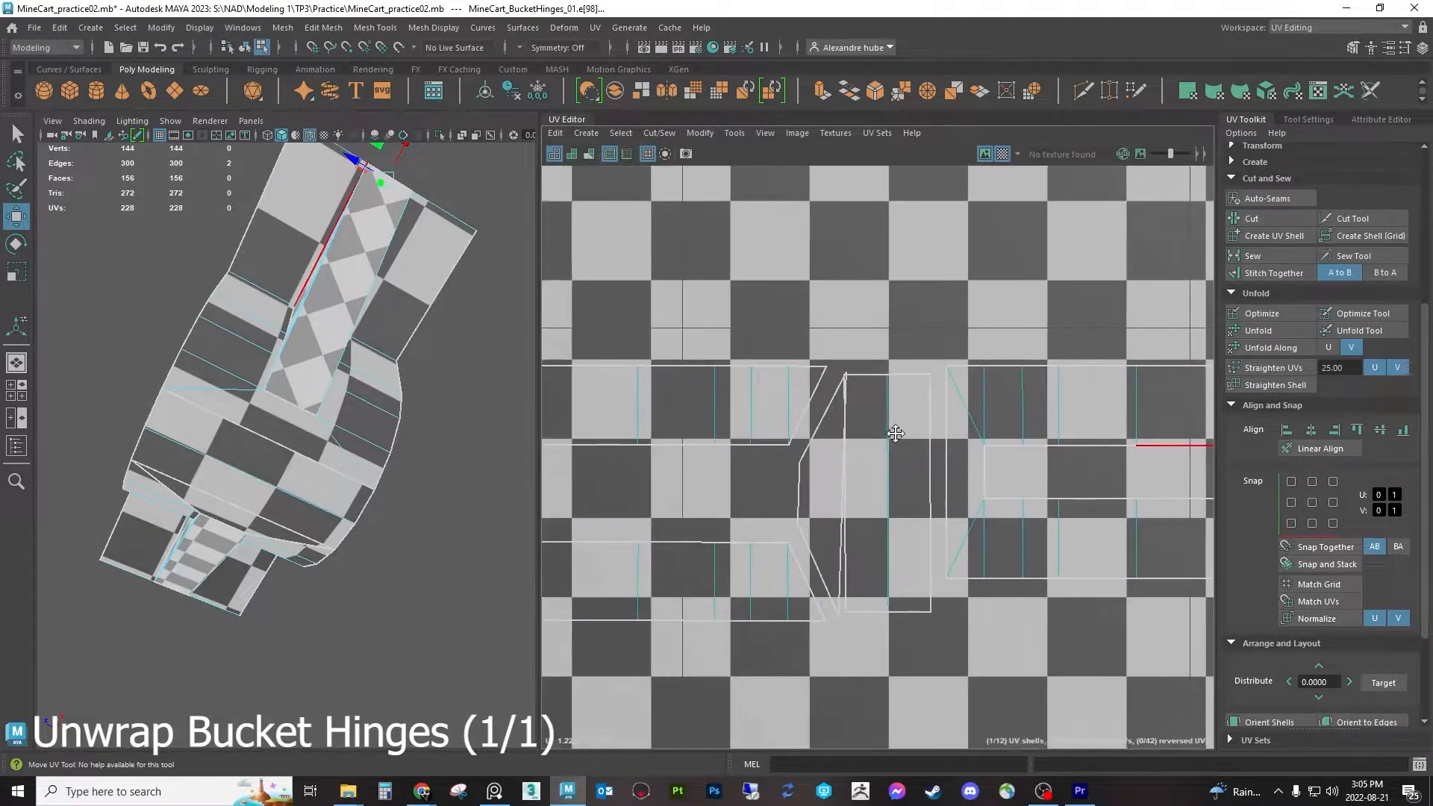
click(956, 440)
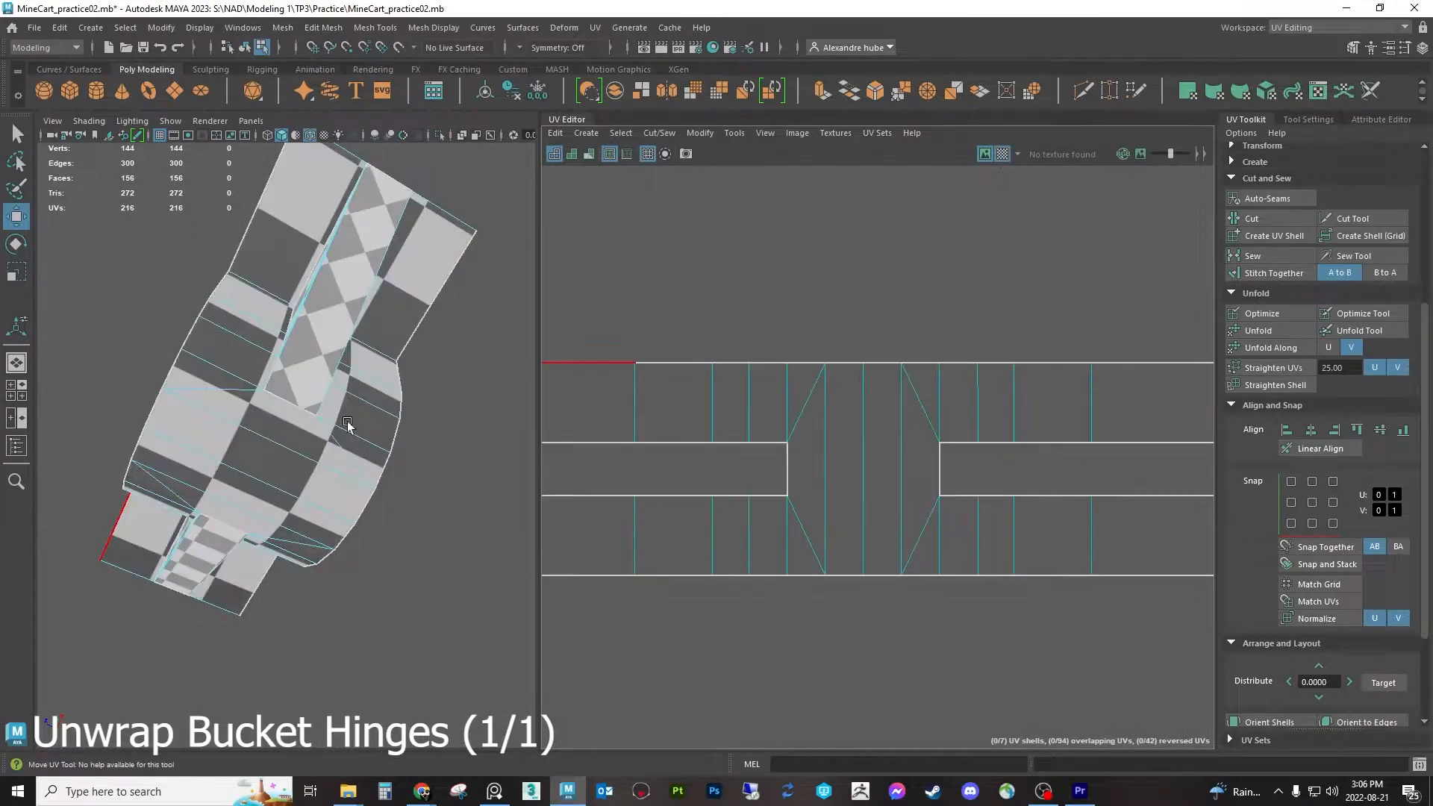
alt+drag(343, 416, 400, 488)
scroll(974, 456, down, 4)
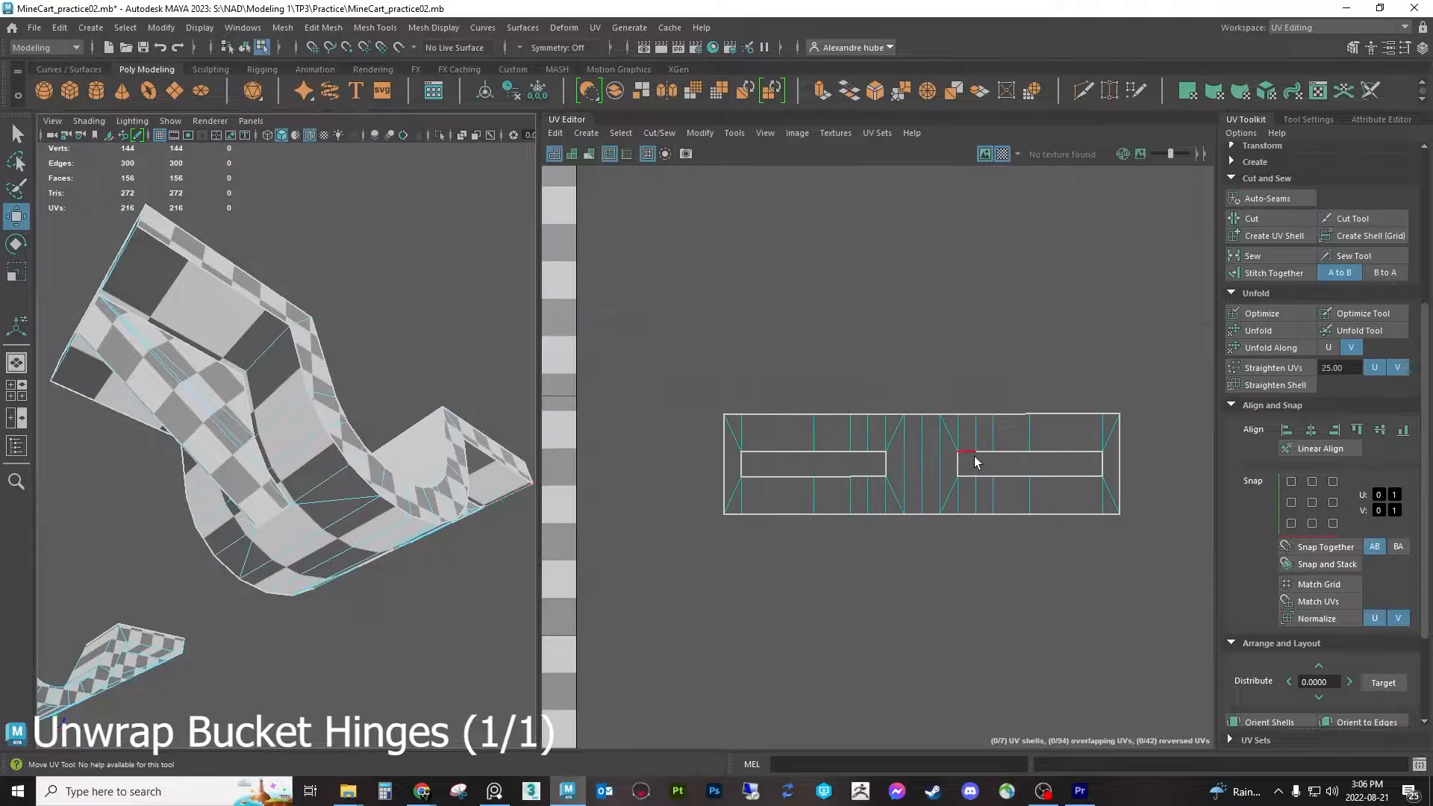
Hide the checker map and move the whole strip shell into the UV tile, over the hinge's curved shells
scroll(974, 455, down, 3)
scroll(1262, 313, up, 5)
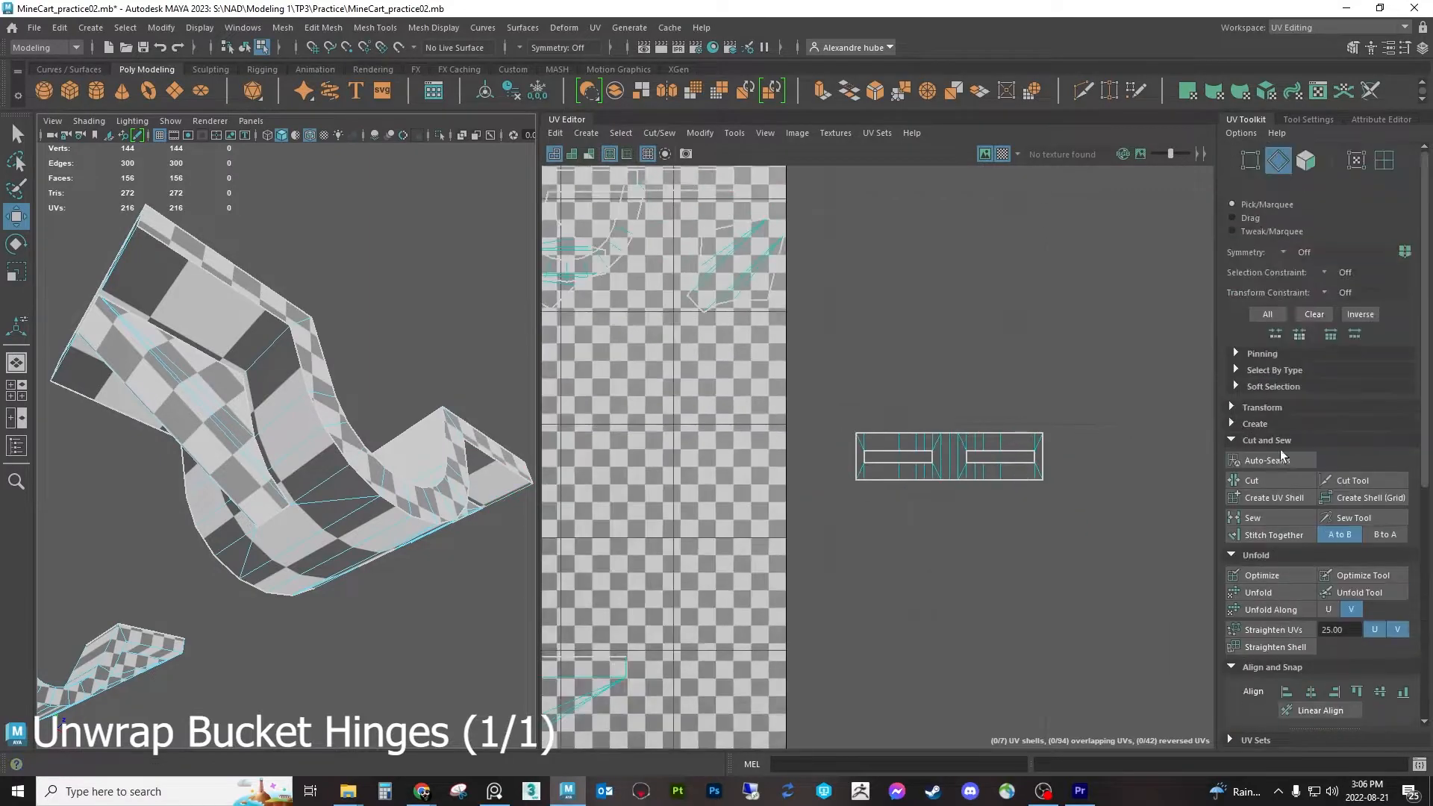
click(1002, 155)
click(1306, 163)
double_click(955, 456)
alt+middle_drag(955, 456, 1094, 515)
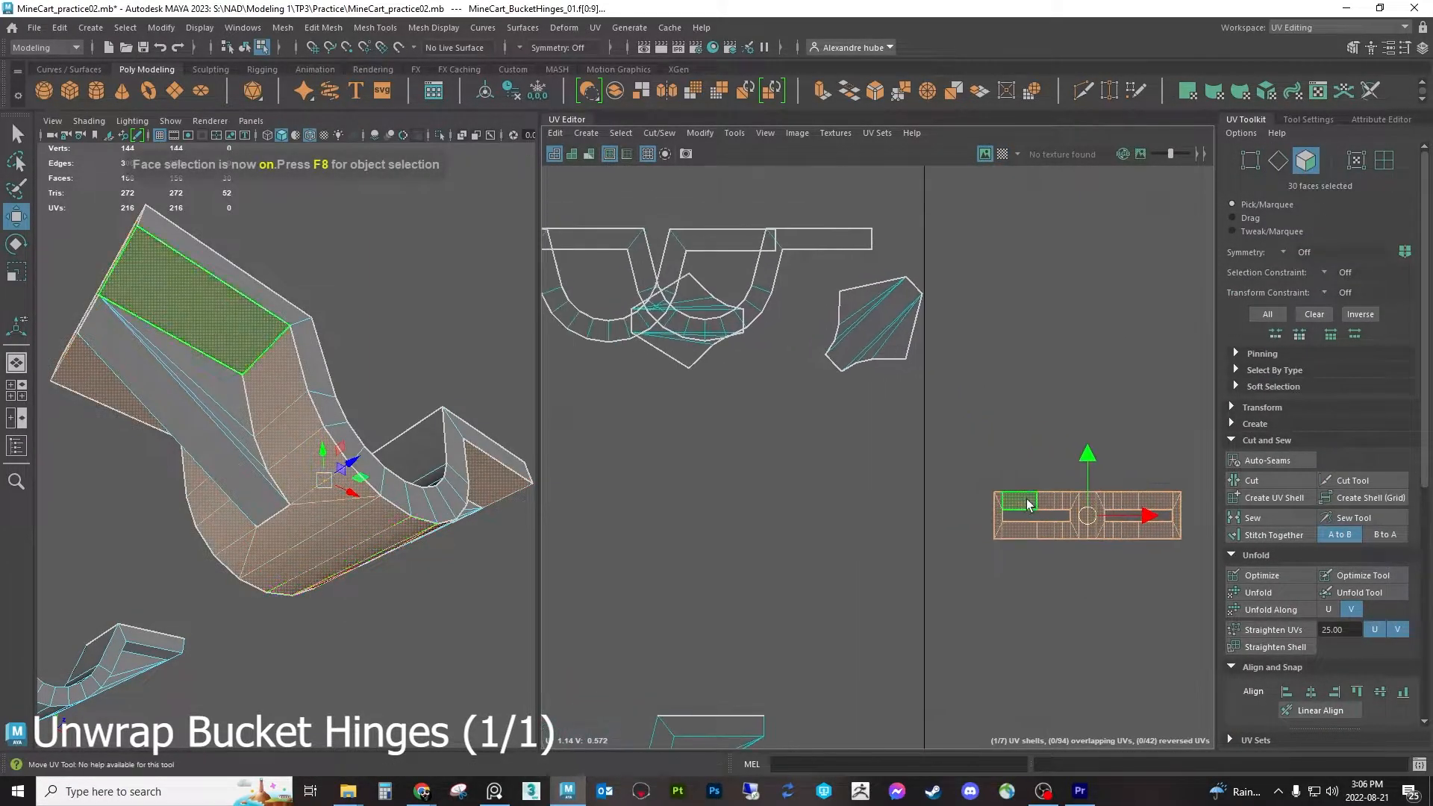
scroll(1026, 501, down, 4)
drag(1056, 506, 850, 390)
scroll(941, 446, up, 3)
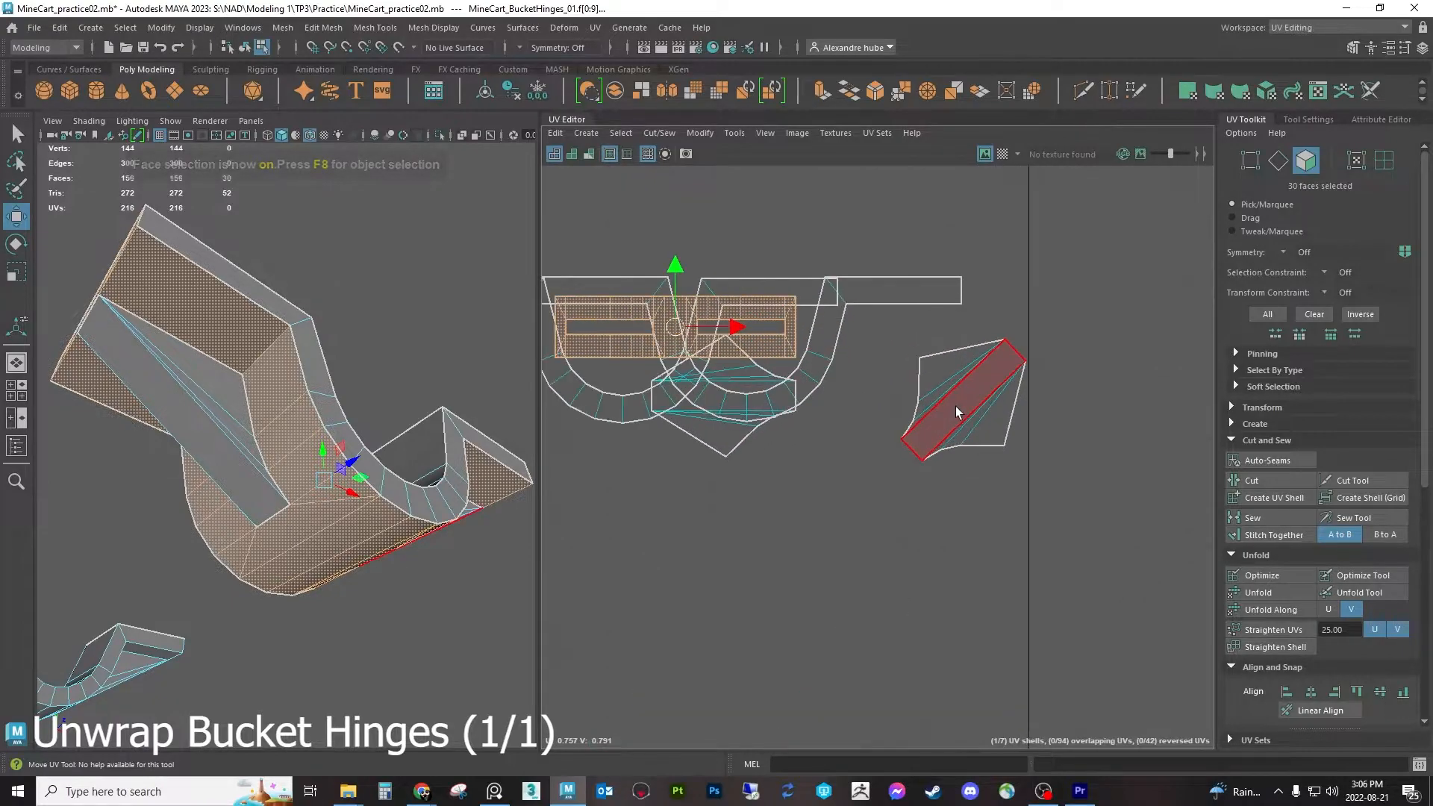
Orient the tilted polygonal shell to its short end edge and place it just beneath the curved shells
double_click(955, 407)
drag(952, 410, 883, 445)
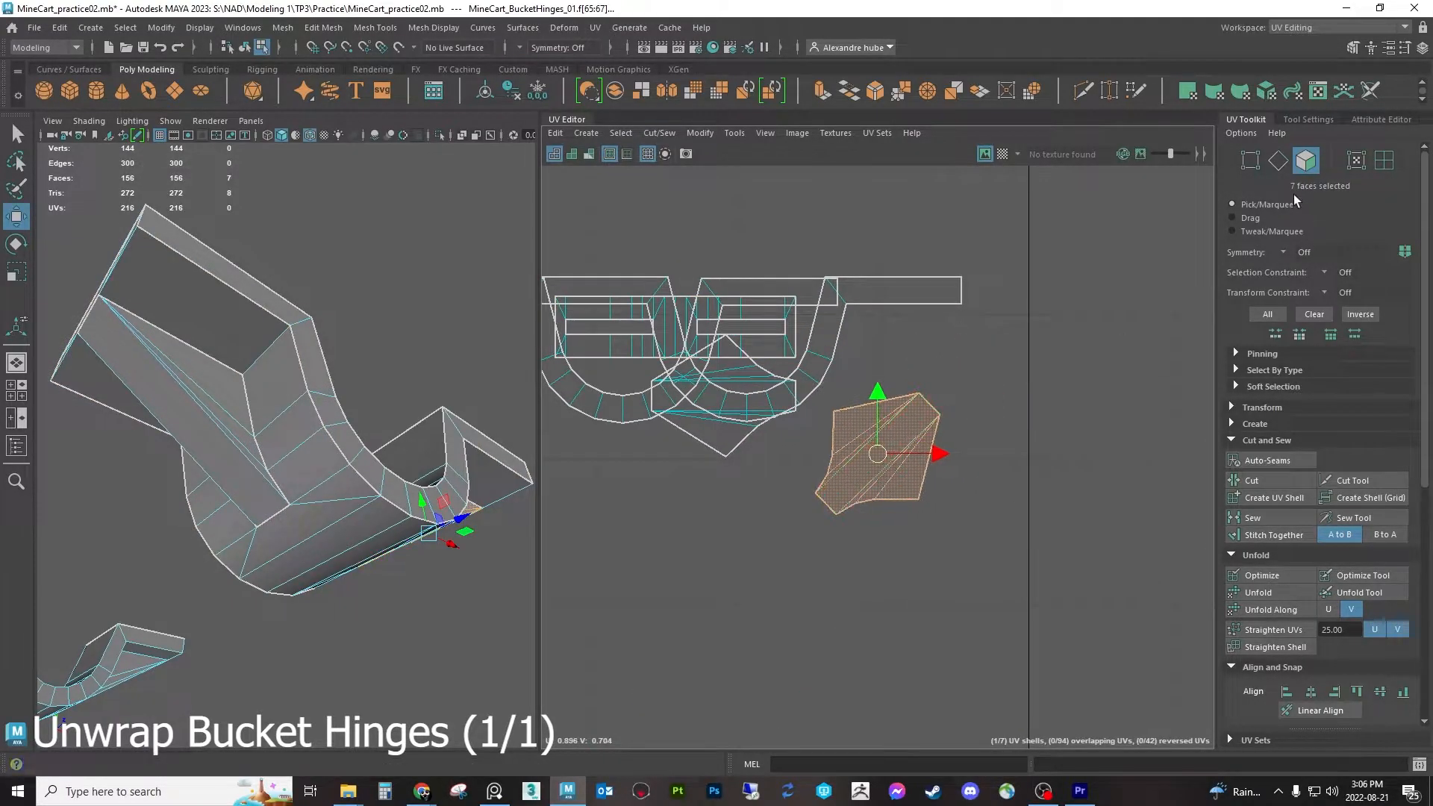
click(1288, 162)
click(926, 407)
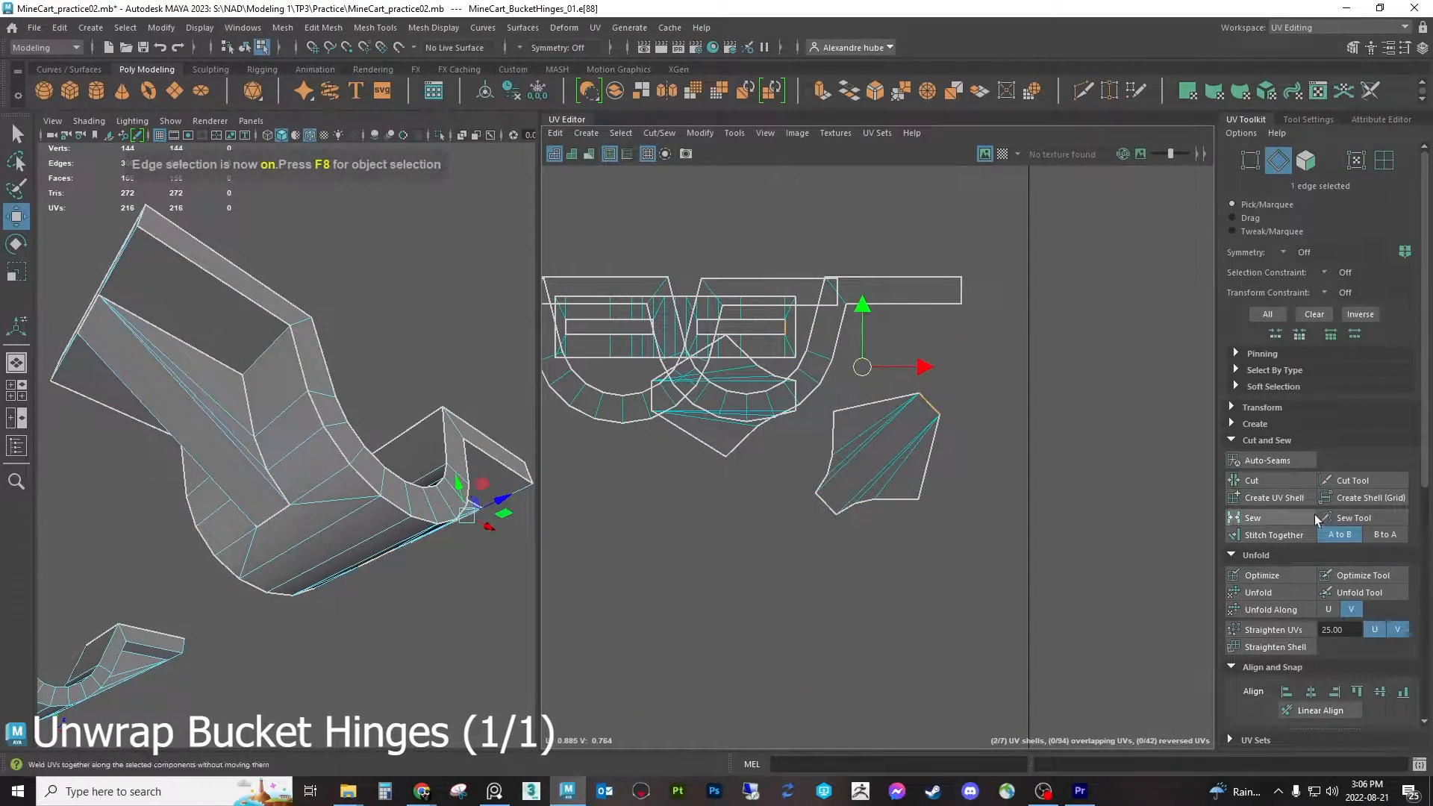
scroll(1329, 560, down, 5)
click(1377, 589)
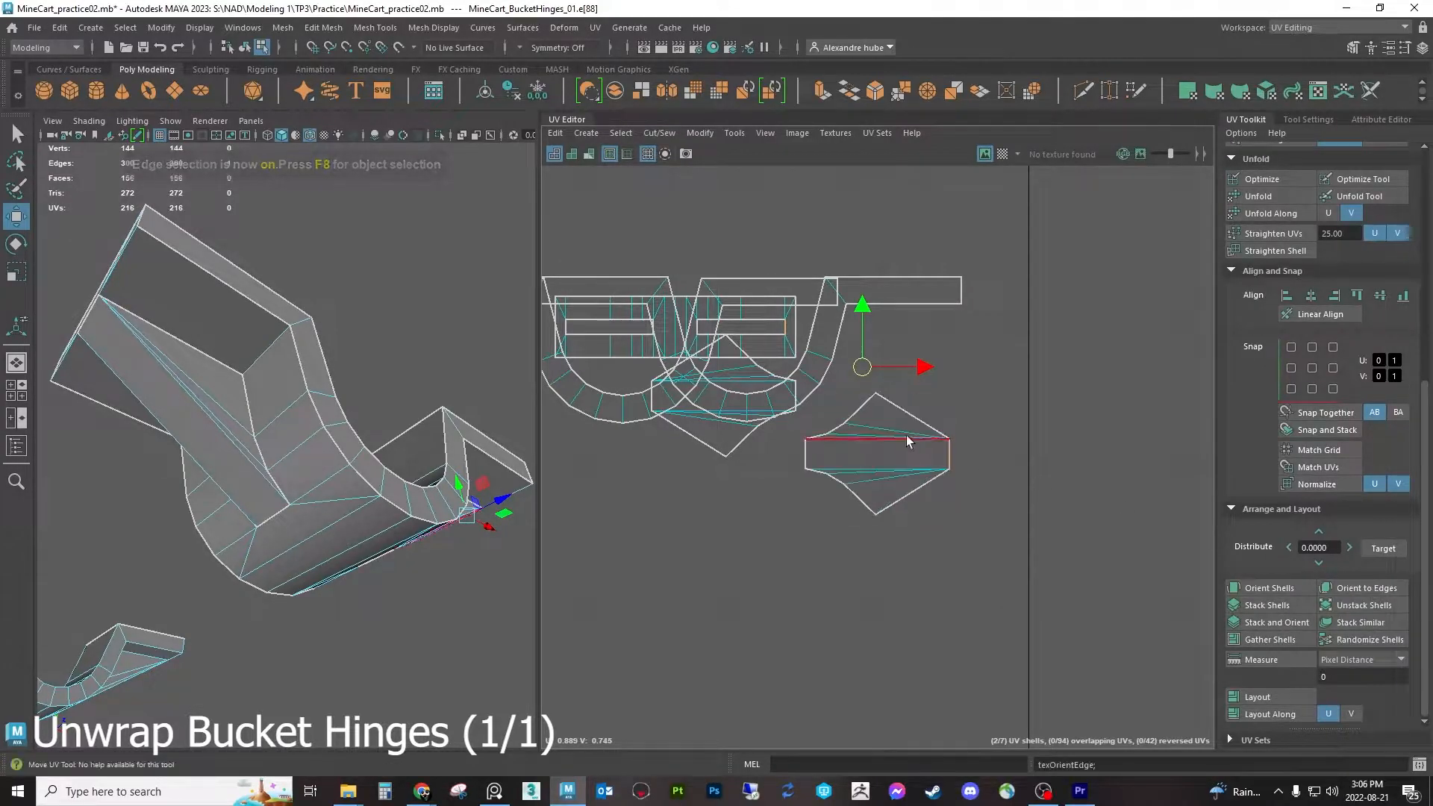
scroll(898, 443, up, 2)
scroll(1332, 244, up, 5)
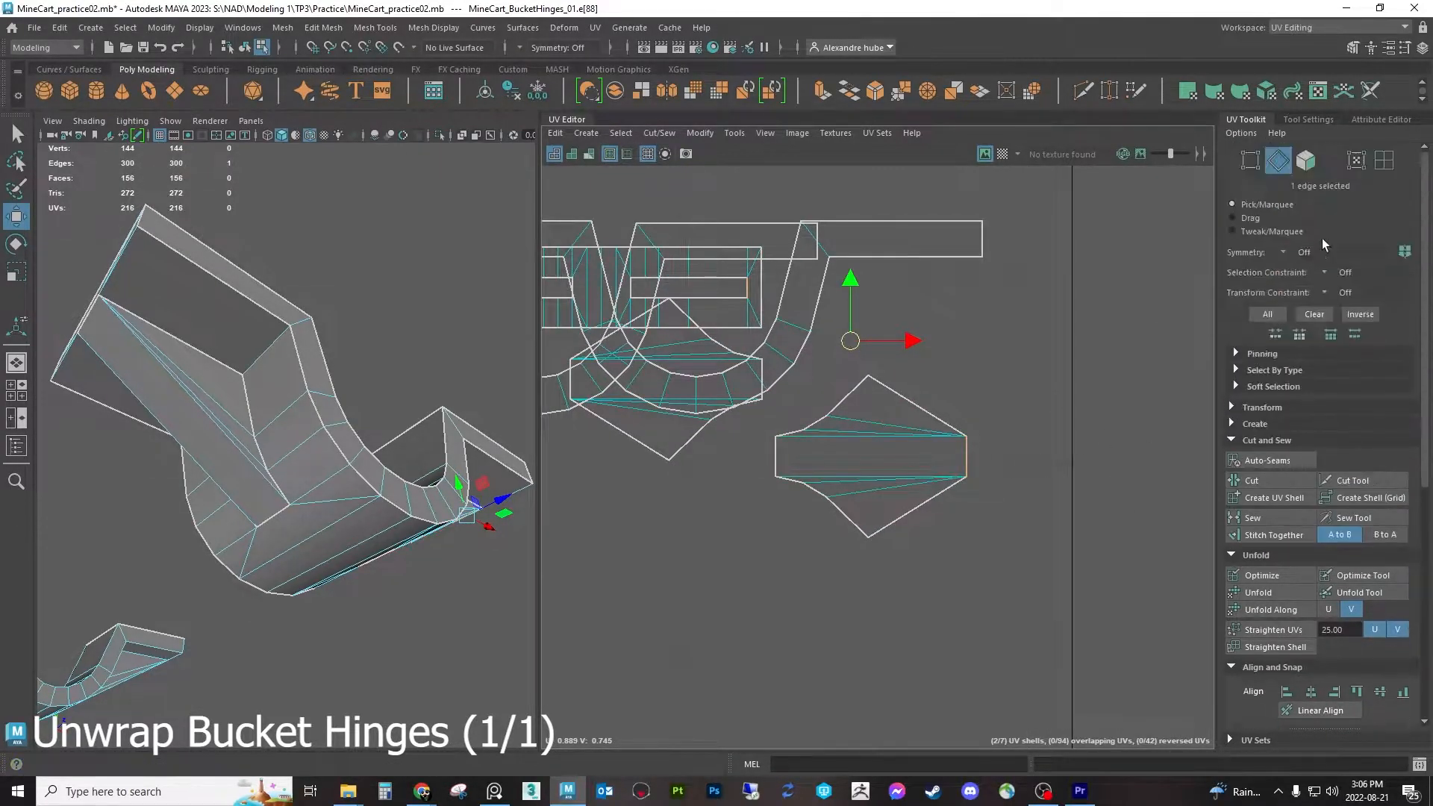
click(1305, 162)
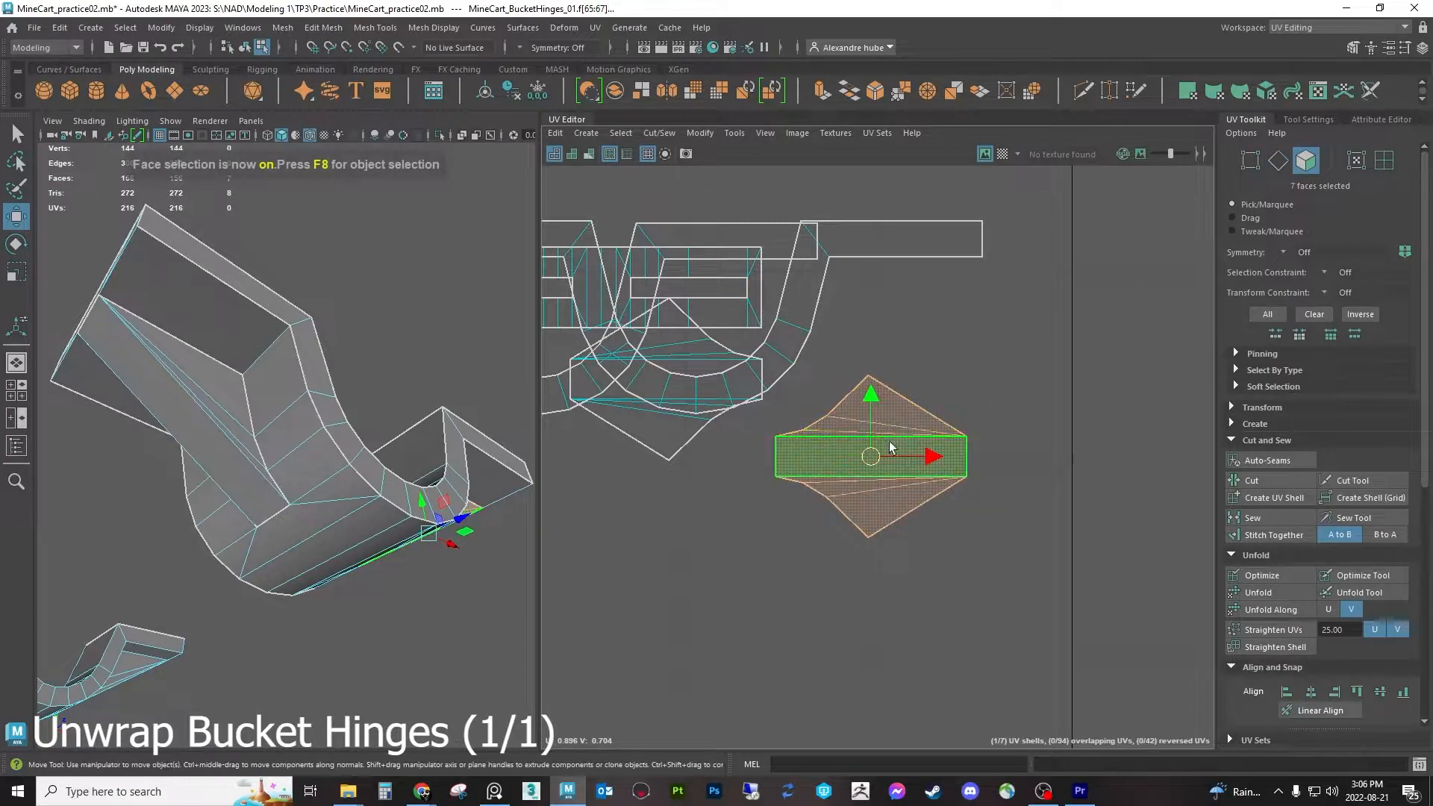
drag(871, 456, 849, 362)
Cut the triangular gusset faces away from the second hinge's overlapping U-shaped side shells along their bordering edges
scroll(844, 391, down, 5)
alt+middle_drag(815, 441, 848, 197)
alt+middle_drag(840, 488, 1049, 432)
scroll(1045, 433, up, 1)
click(777, 564)
drag(1056, 523, 1011, 466)
shift+drag(800, 534, 827, 479)
click(1277, 161)
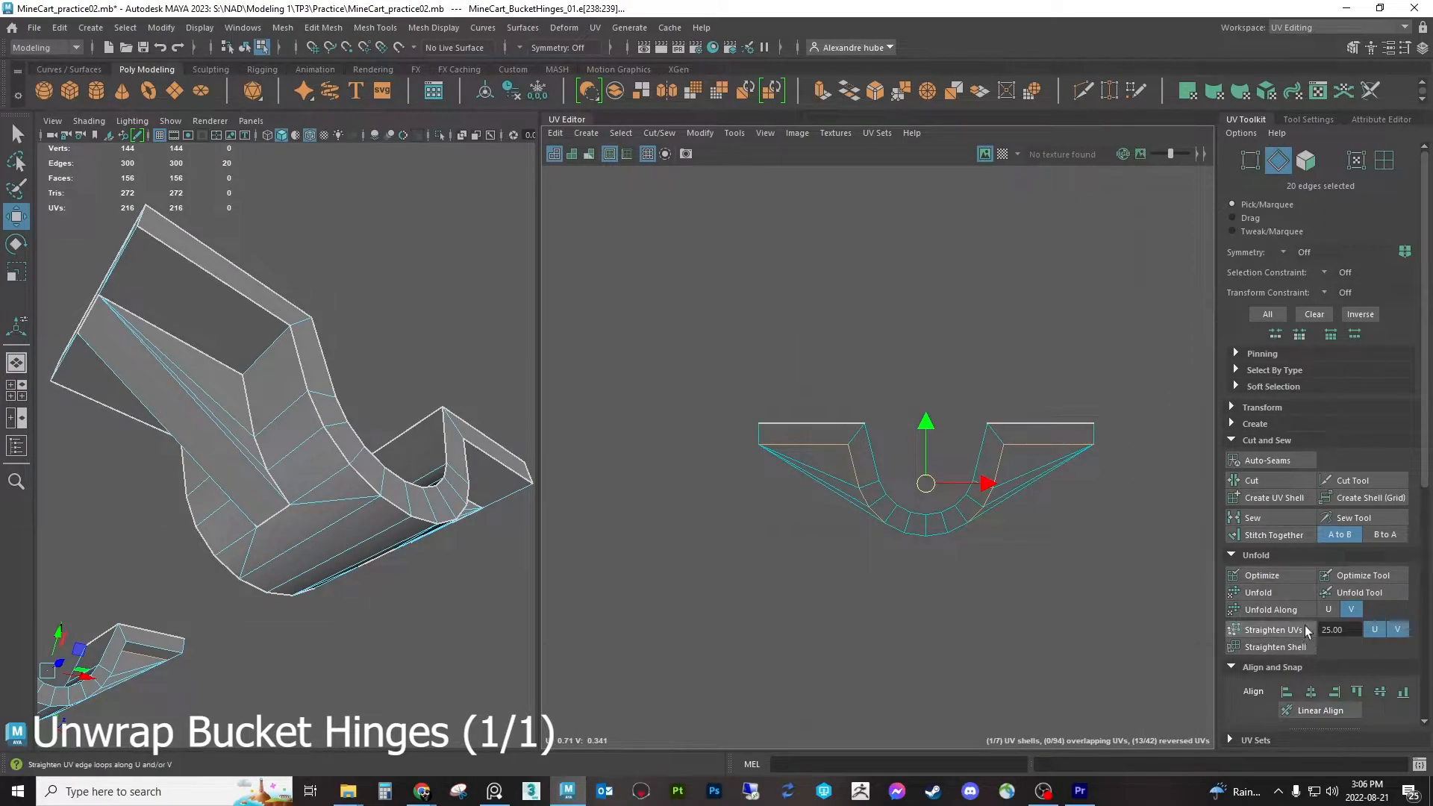
click(1251, 480)
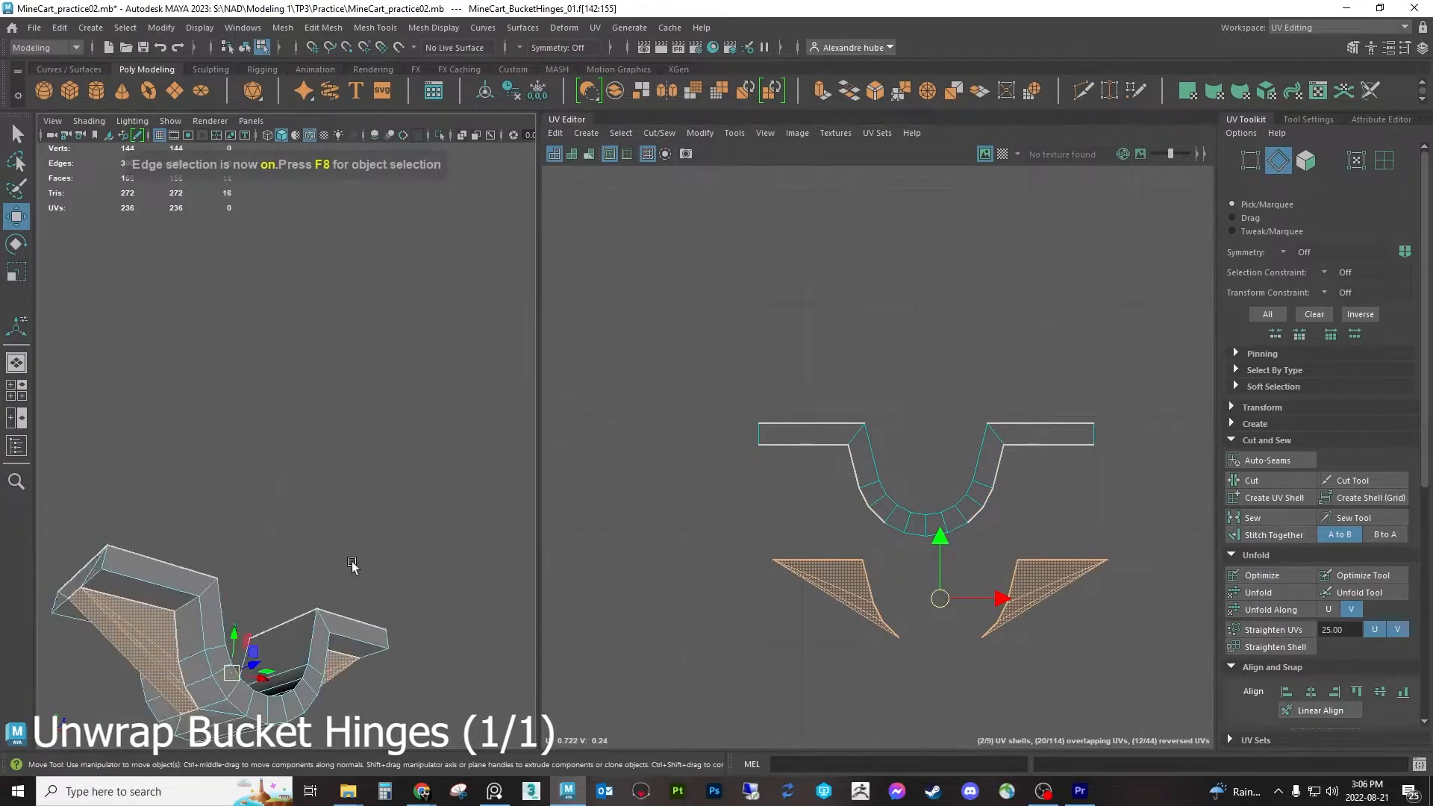
Cut the second hinge's remaining seams along its gusset edge loops and unfold all of its shells
double_click(333, 643)
alt+drag(352, 565, 341, 445)
shift+double_click(271, 376)
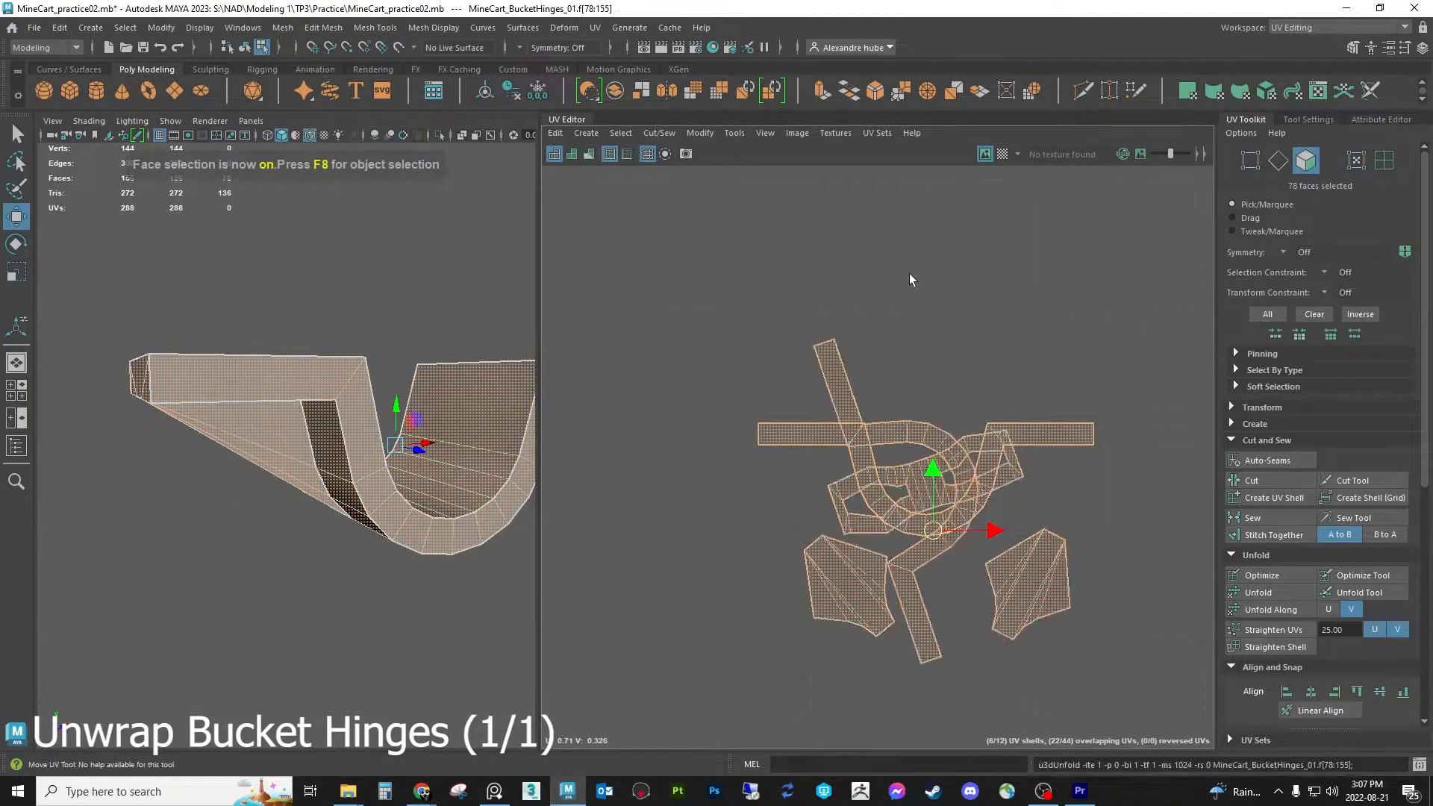
Rotate the second hinge's long shell with two openings so that it lies roughly horizontal
scroll(950, 476, up, 5)
key(e)
drag(930, 471, 941, 489)
alt+middle_drag(976, 475, 972, 448)
scroll(973, 448, down, 2)
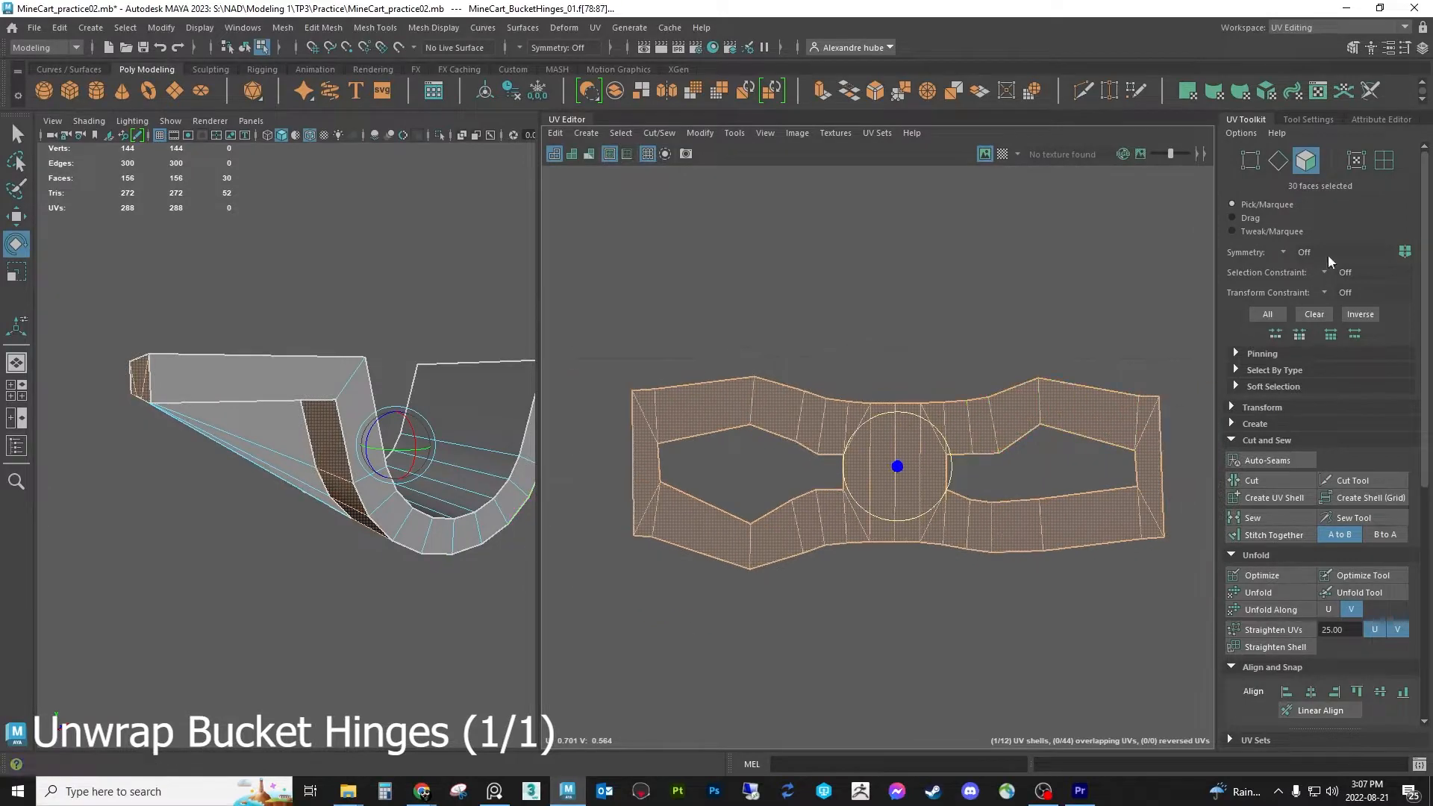
alt+middle_drag(1122, 442, 1076, 441)
Cut the four trapezoid faces at the ends of the two openings out of the long shell
click(1110, 463)
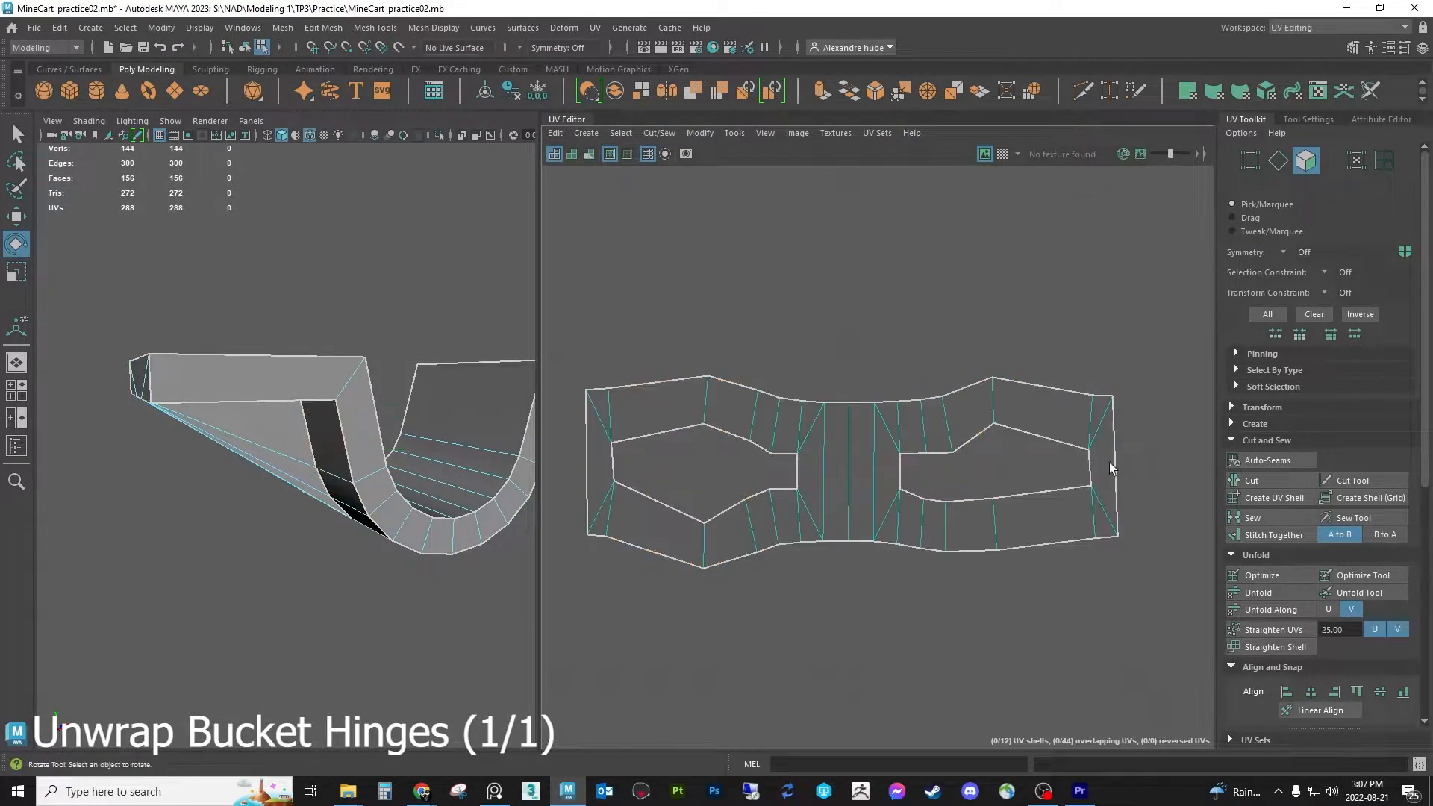
shift+click(877, 469)
shift+click(809, 473)
shift+click(605, 464)
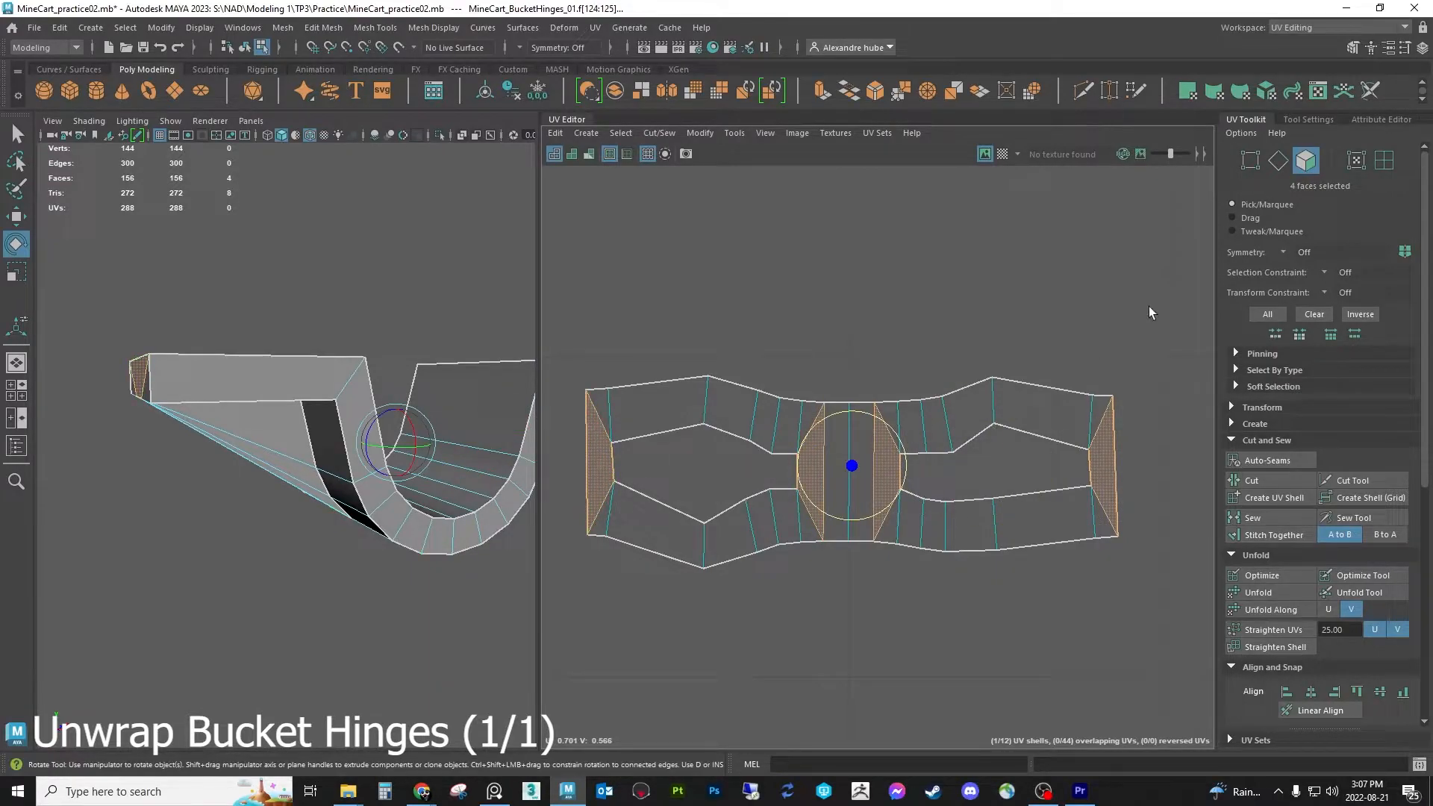
ctrl+shift+click(1279, 161)
click(1266, 483)
Unfold the separated bands, trapezoids and centre column of the long shell
click(1300, 164)
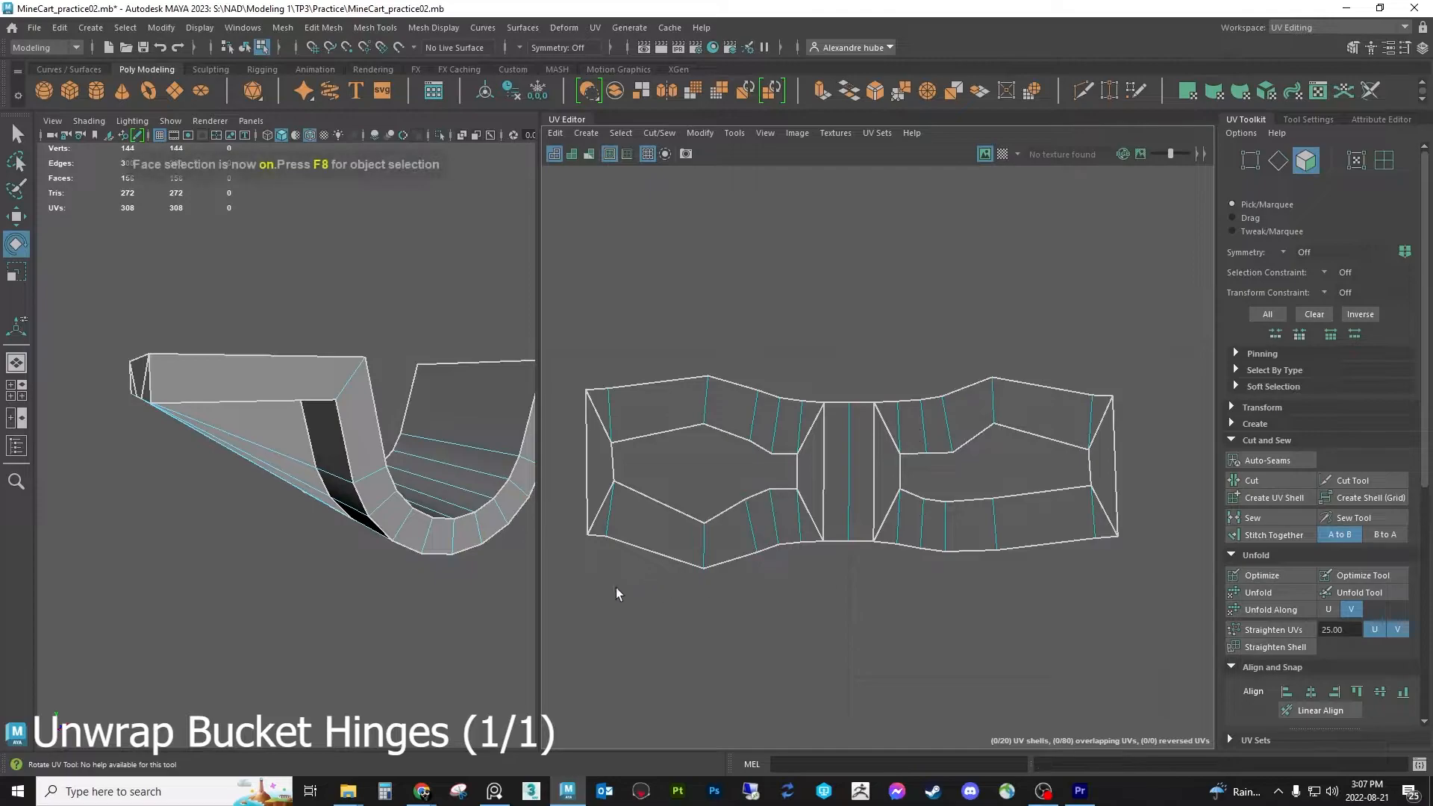
click(1272, 316)
click(1261, 594)
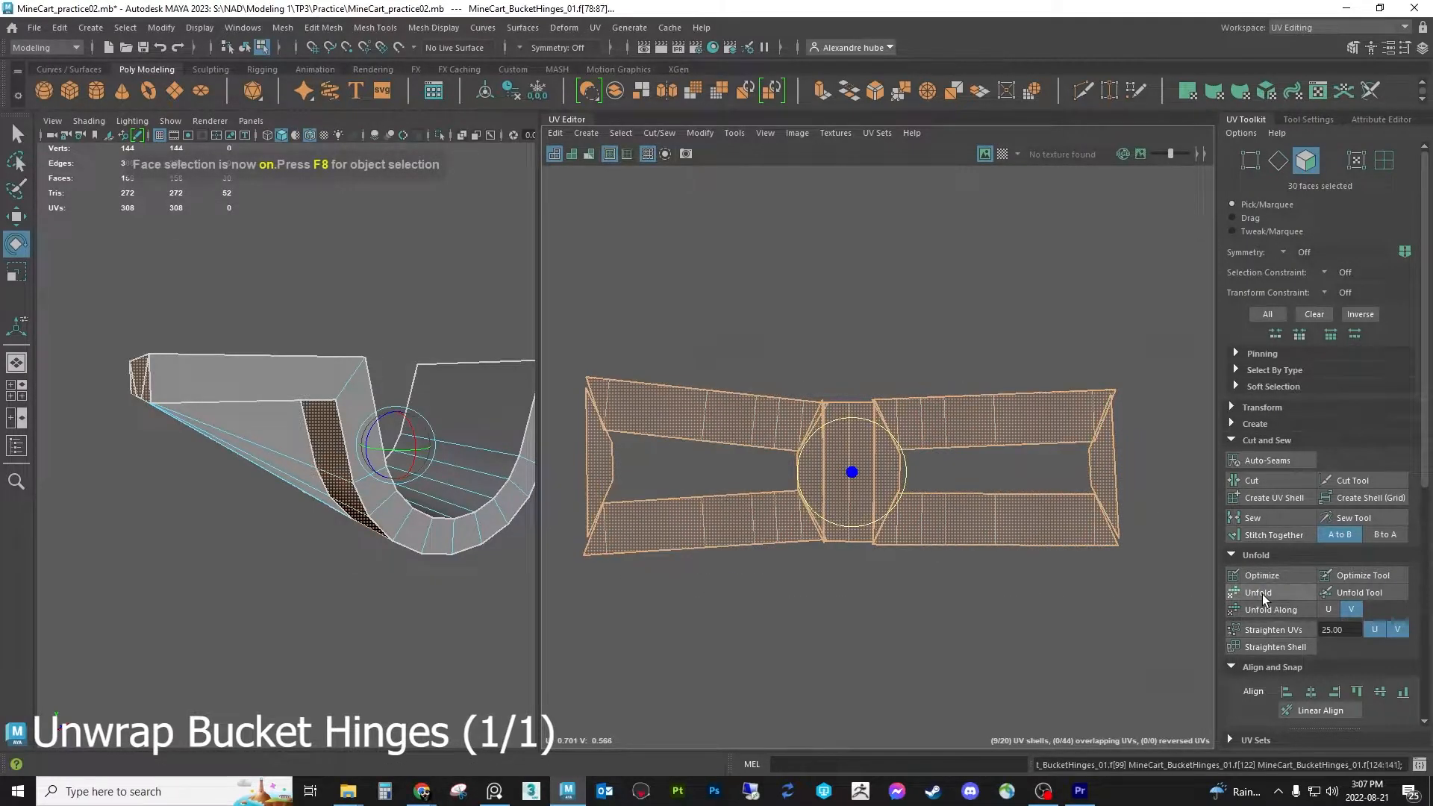
Move the two lower bands down and the two upper bands up, away from the trapezoids
double_click(989, 516)
key(w)
drag(988, 525, 1001, 559)
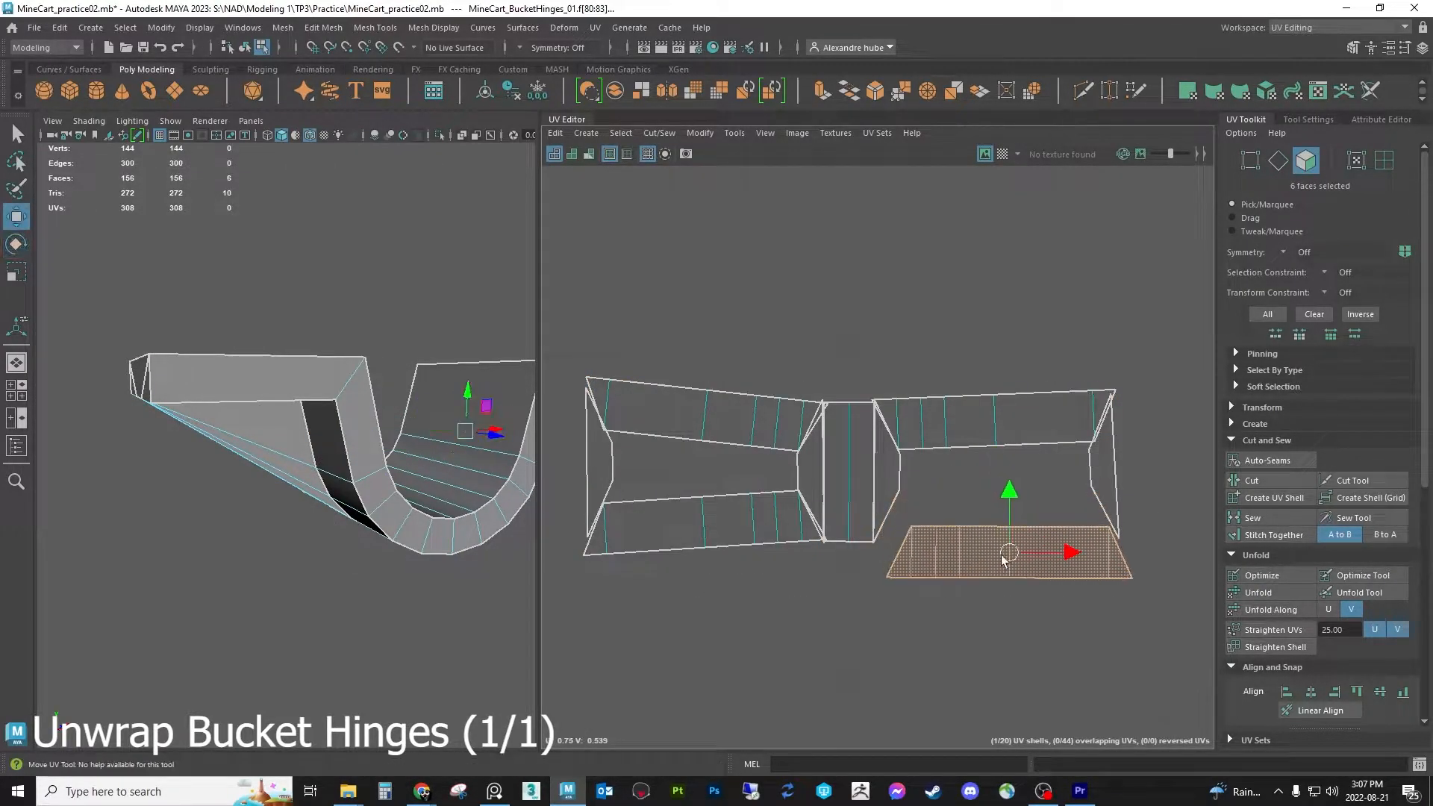
double_click(1018, 416)
drag(1017, 416, 1012, 377)
double_click(720, 527)
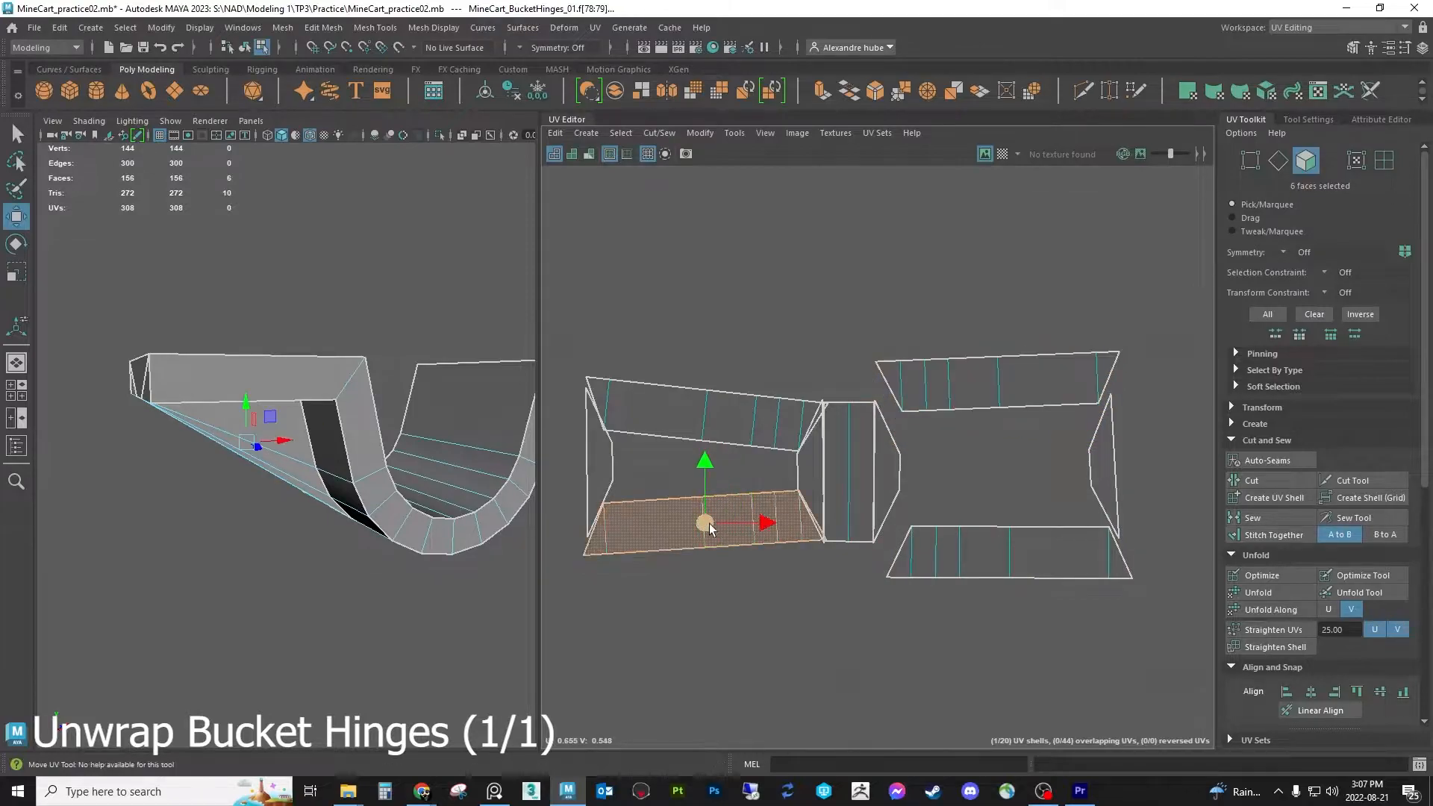
drag(712, 530, 715, 563)
double_click(736, 415)
drag(736, 415, 737, 352)
Move the two inner trapezoids outward, away from the centre column
click(790, 478)
click(801, 468)
drag(810, 470, 789, 456)
click(885, 469)
drag(894, 468, 909, 473)
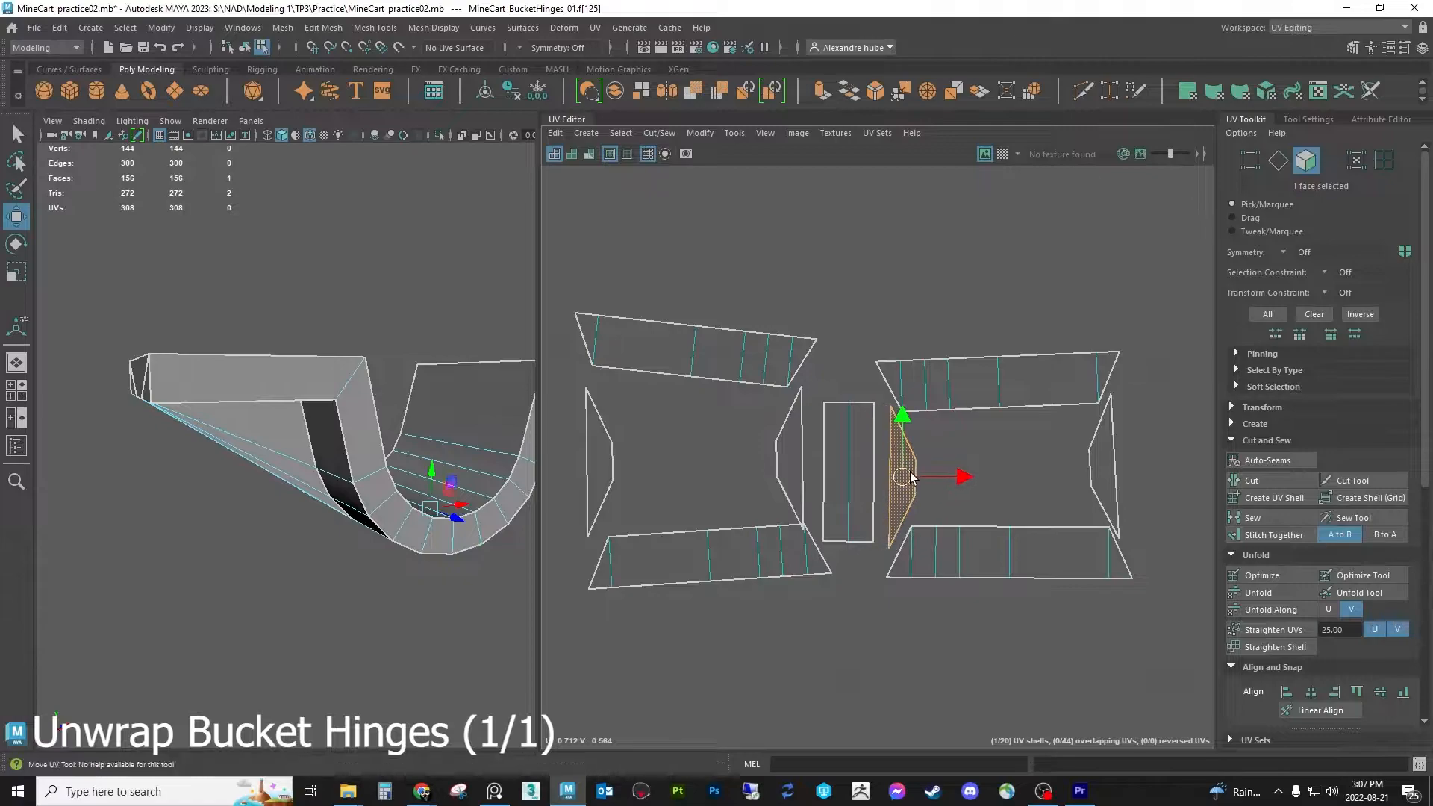
Stitch the inner trapezoids to their upper bands and to the centre column along the matching edges
click(1284, 168)
click(893, 378)
click(811, 357)
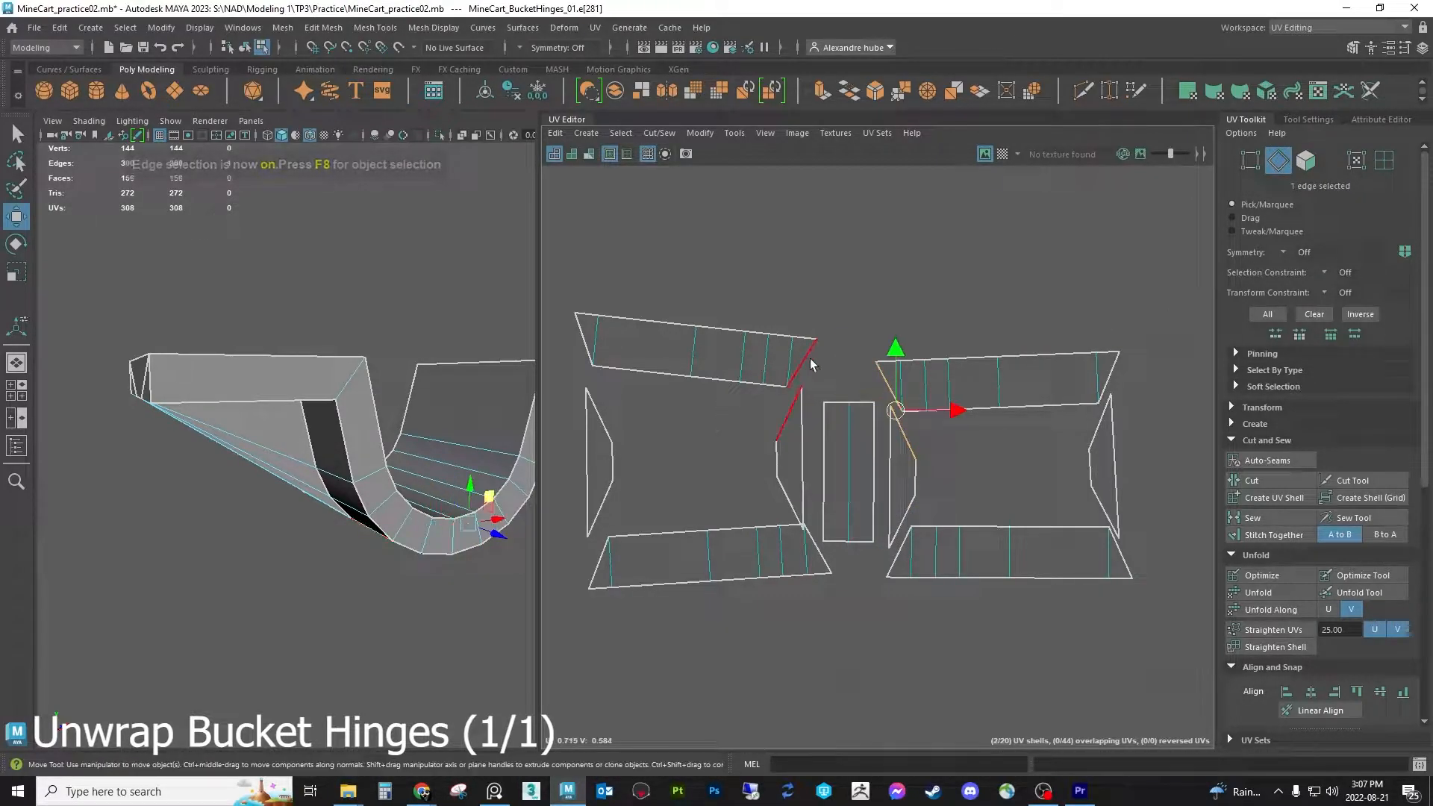
shift+click(823, 423)
shift+click(800, 363)
click(1269, 536)
click(859, 413)
click(1272, 535)
Stitch the lower bands and outer trapezoids on to complete a single strip shell with two openings
click(794, 448)
shift+click(866, 454)
shift+click(598, 419)
click(1271, 537)
Orient the tilted strip shell to its long lower border edge
click(1022, 498)
scroll(1377, 612, down, 8)
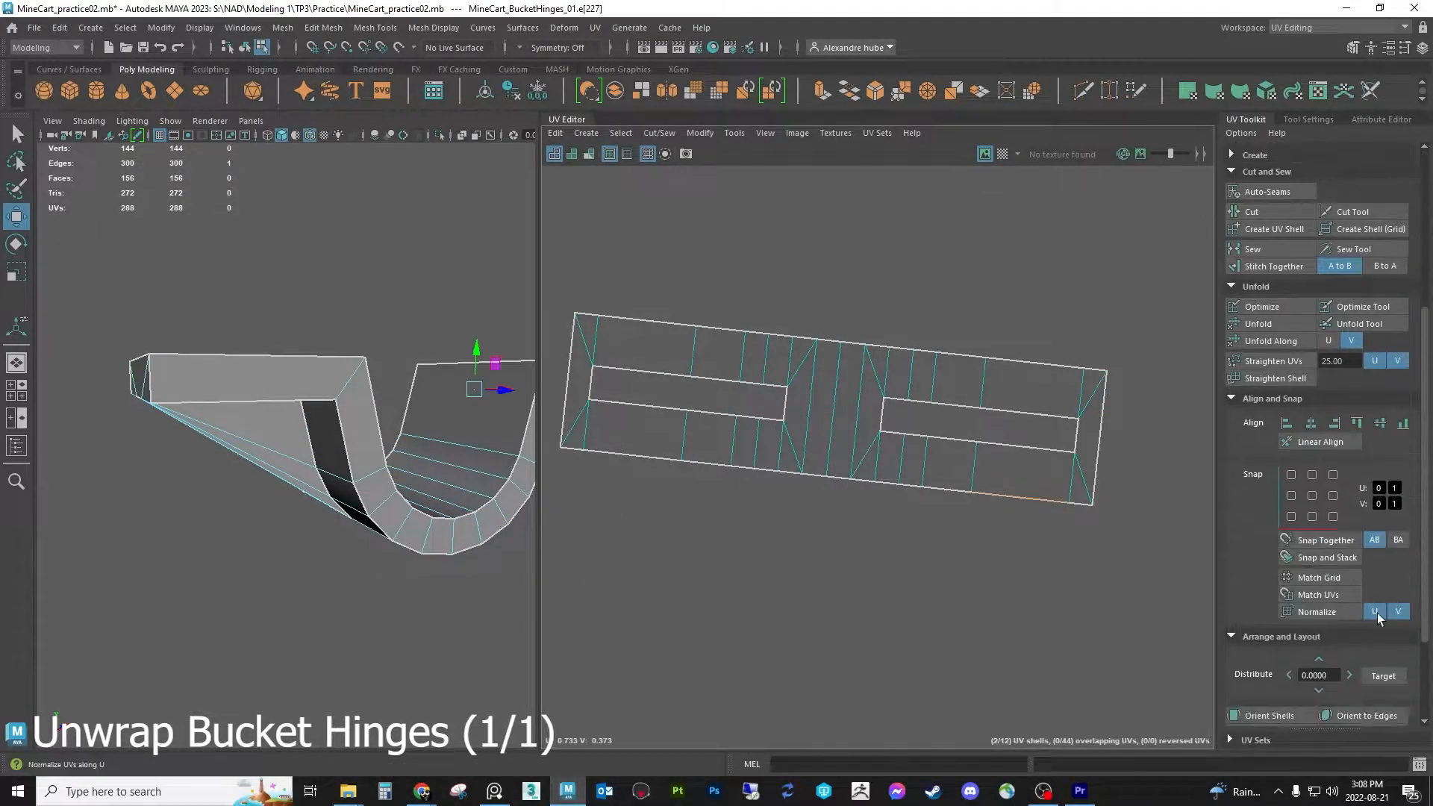
click(1369, 625)
Scale the whole strip shell against the checker map, move it up over the first hinge's shells and hide the map
scroll(1358, 485, up, 10)
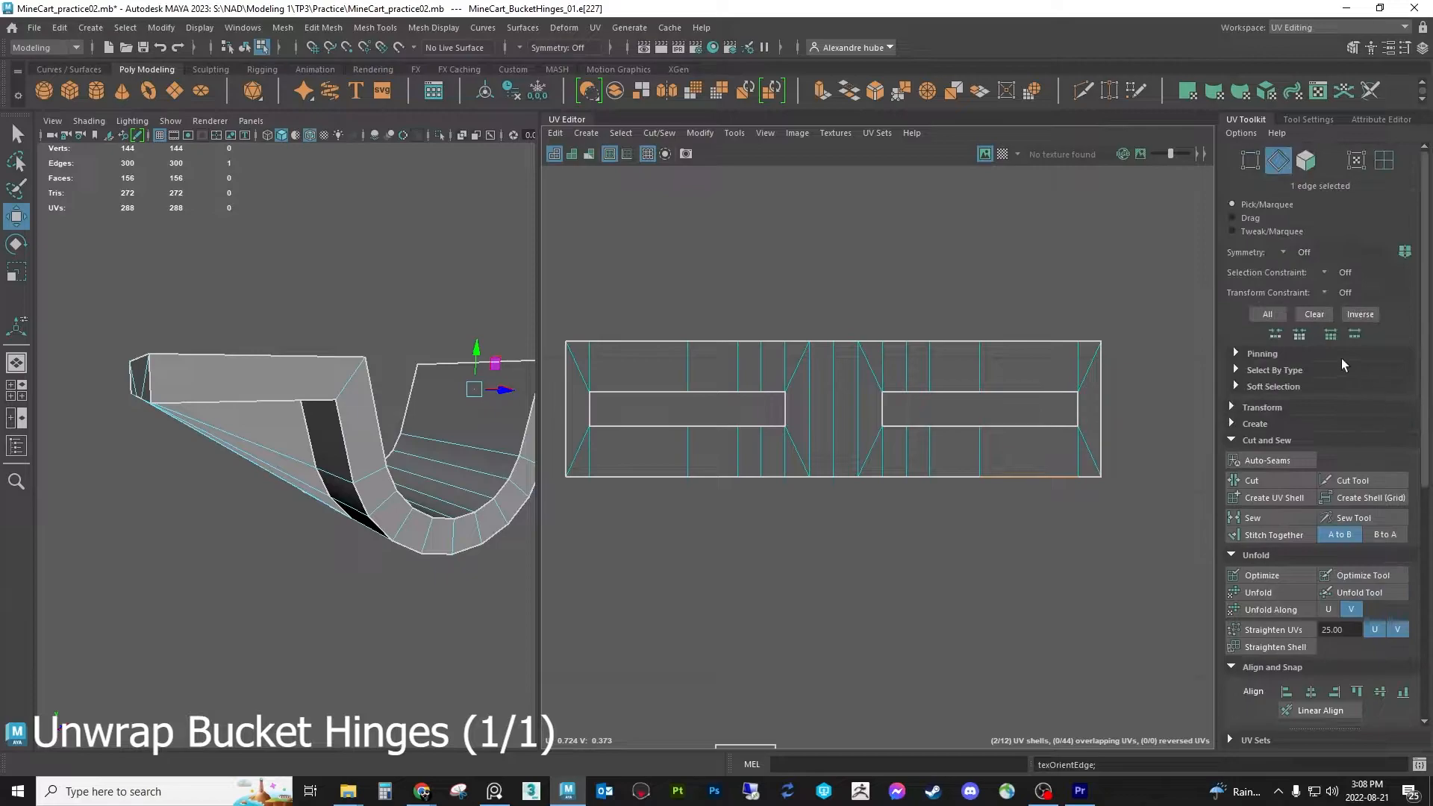
click(1305, 160)
double_click(850, 384)
scroll(791, 388, down, 3)
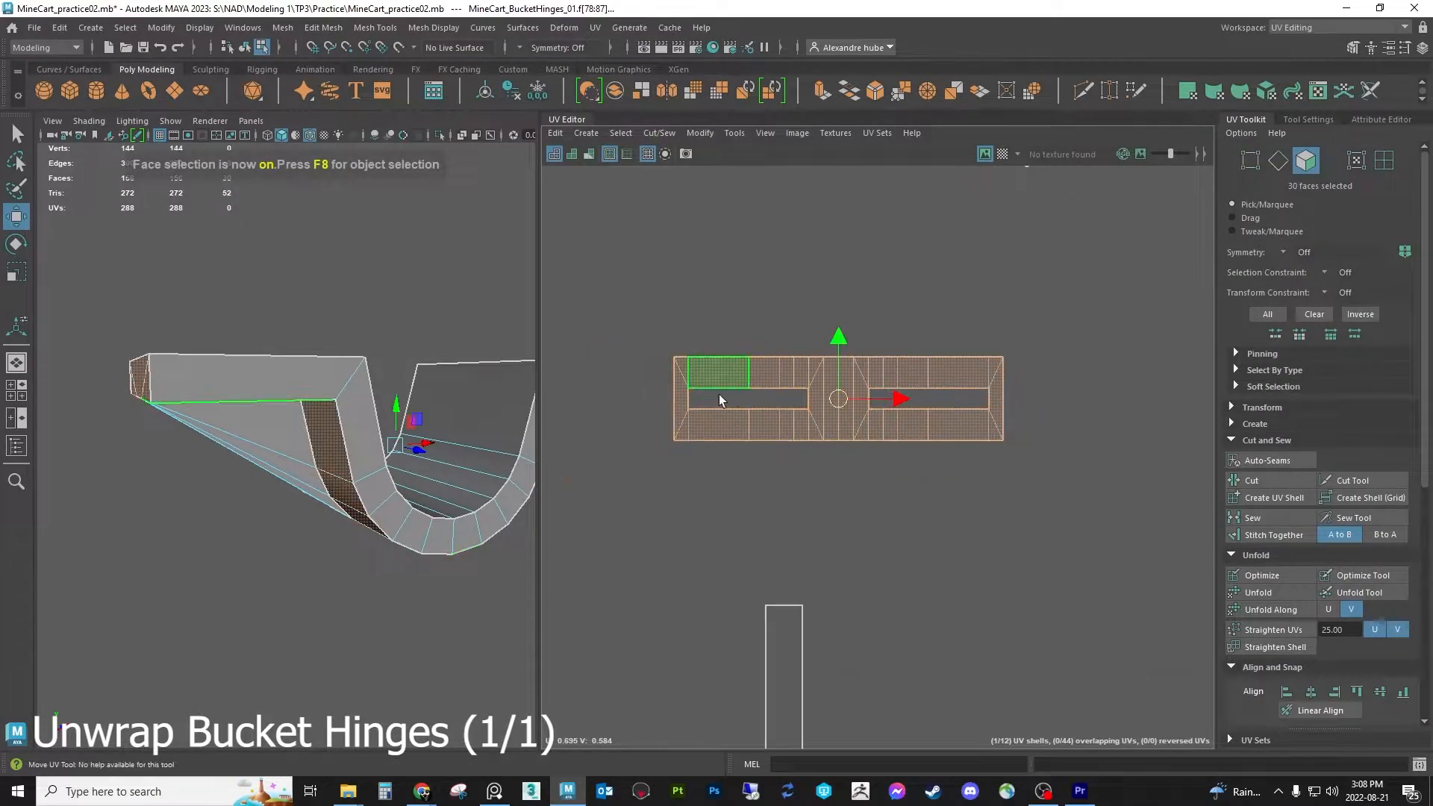
click(1003, 154)
key(r)
drag(839, 398, 885, 331)
alt+drag(356, 462, 258, 492)
scroll(781, 431, down, 4)
key(w)
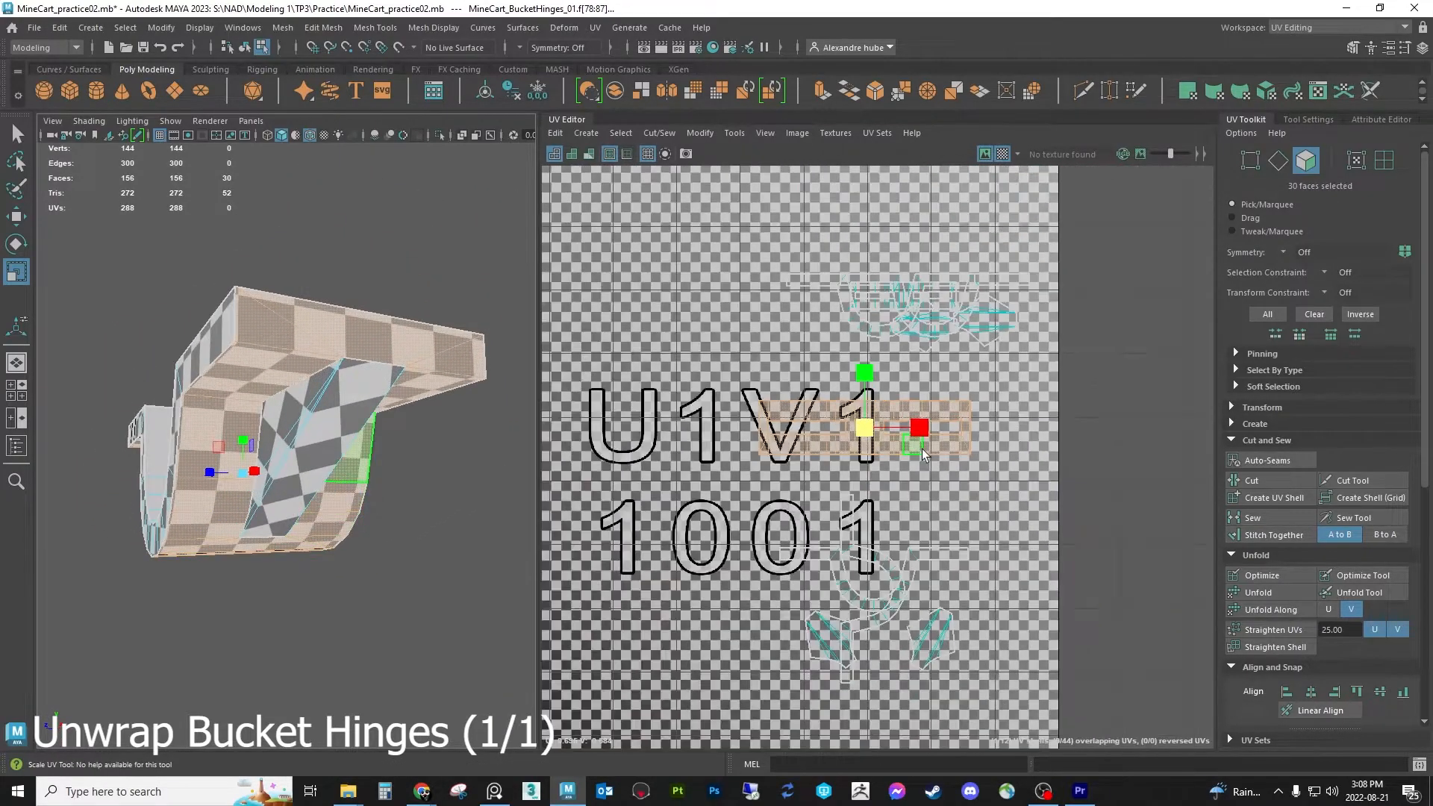
drag(866, 429, 908, 318)
click(1002, 154)
Move the horizontal U-shaped shell up and to the left, clear of the other U-shaped shell
alt+middle_drag(856, 598, 926, 452)
scroll(926, 451, up, 3)
scroll(926, 452, up, 3)
double_click(927, 452)
drag(973, 411, 611, 319)
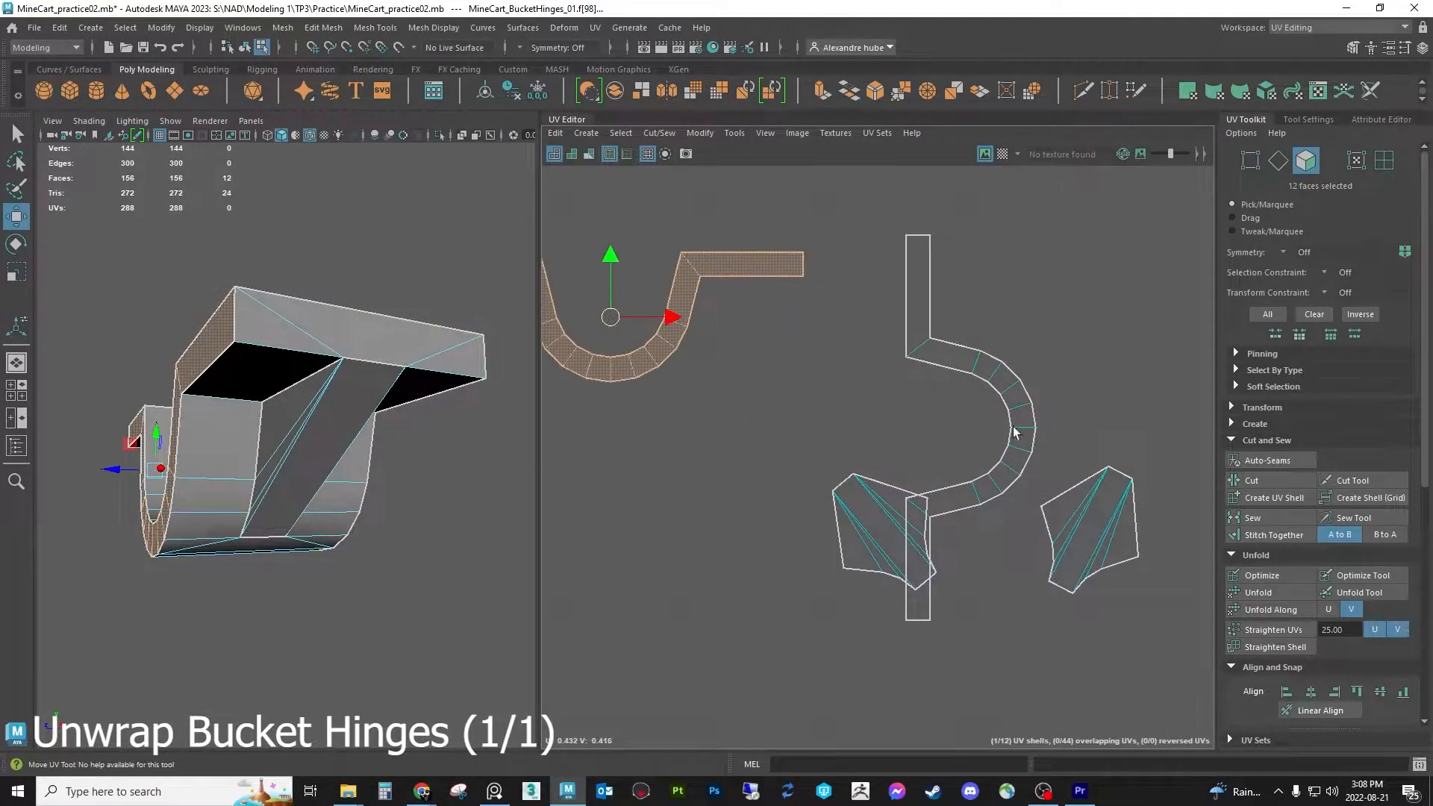
Rotate the sideways U-shaped shell to open upward and place it beside the other U-shaped shell
double_click(1003, 401)
key(e)
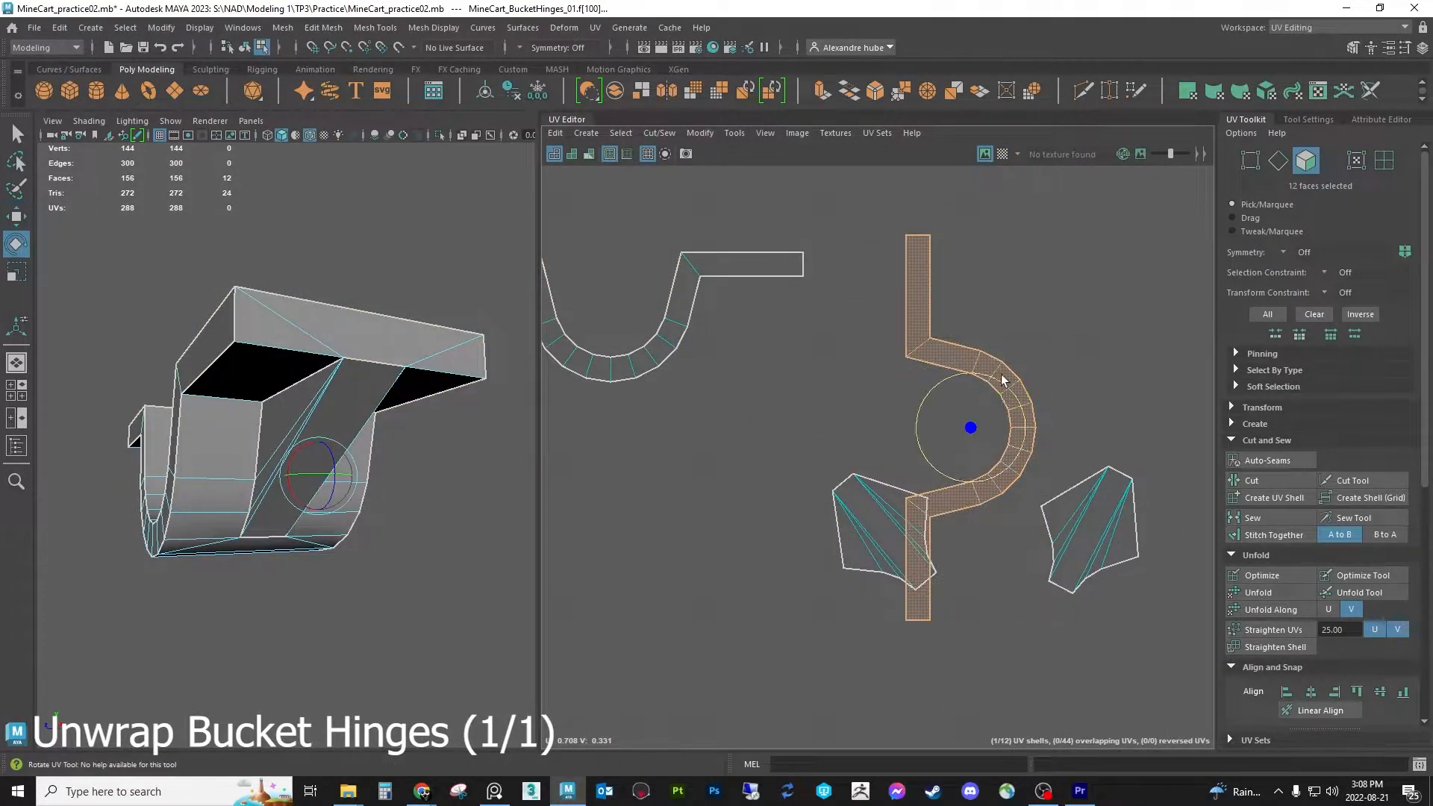
drag(992, 384, 1082, 448)
key(w)
drag(976, 436, 960, 312)
Orient the two tilted polygonal gusset shells to their short end edges
double_click(891, 541)
click(1278, 161)
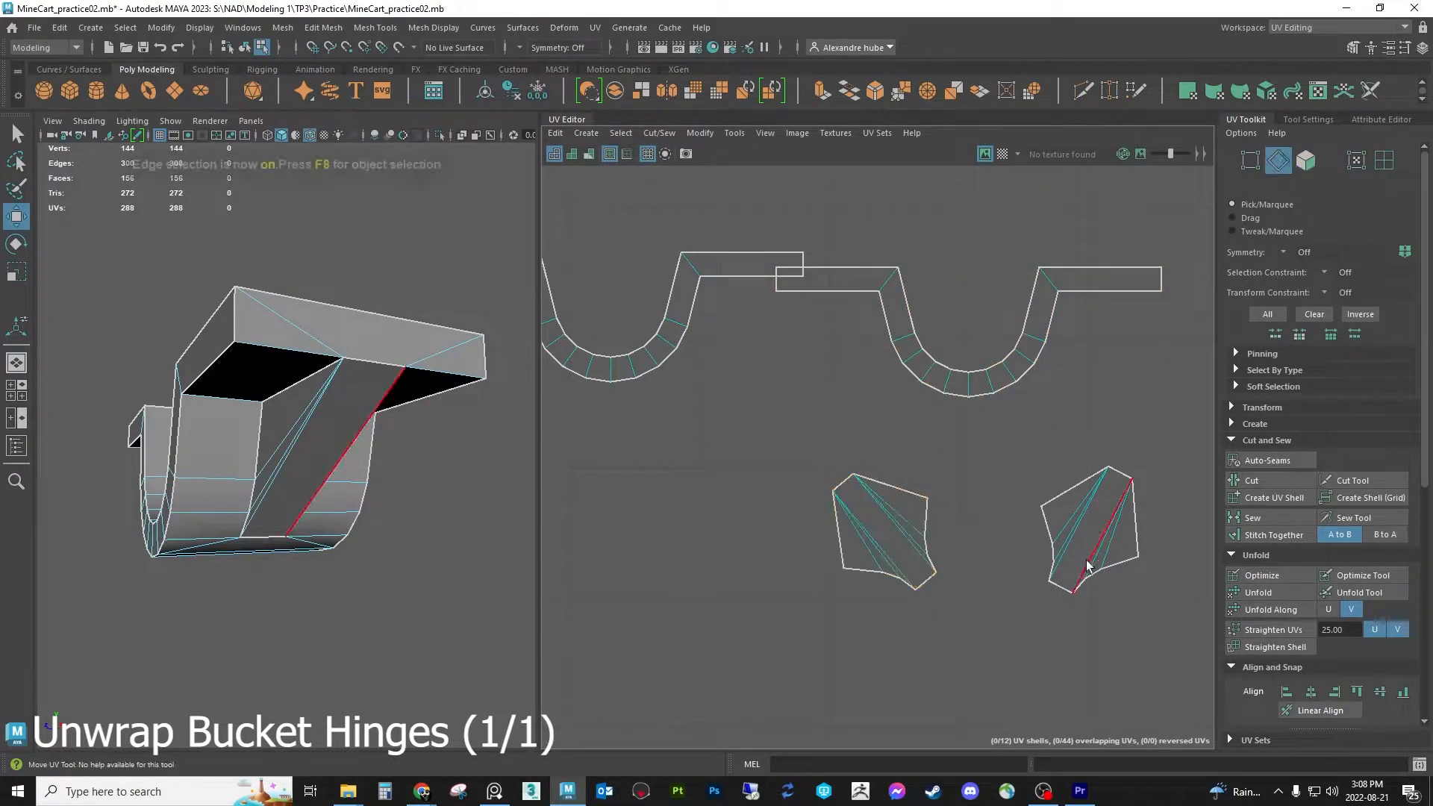
click(1067, 588)
scroll(1329, 485, down, 5)
click(1366, 626)
click(1357, 626)
scroll(1058, 464, down, 4)
scroll(1325, 321, up, 5)
Move the two U-shaped and two polygonal shells together up to the first hinge's shells inside the UV tile
click(1304, 162)
scroll(954, 477, down, 4)
drag(723, 648, 1075, 451)
drag(885, 540, 952, 366)
Switch to the General workspace and bring both bucket hinges into view
click(1329, 27)
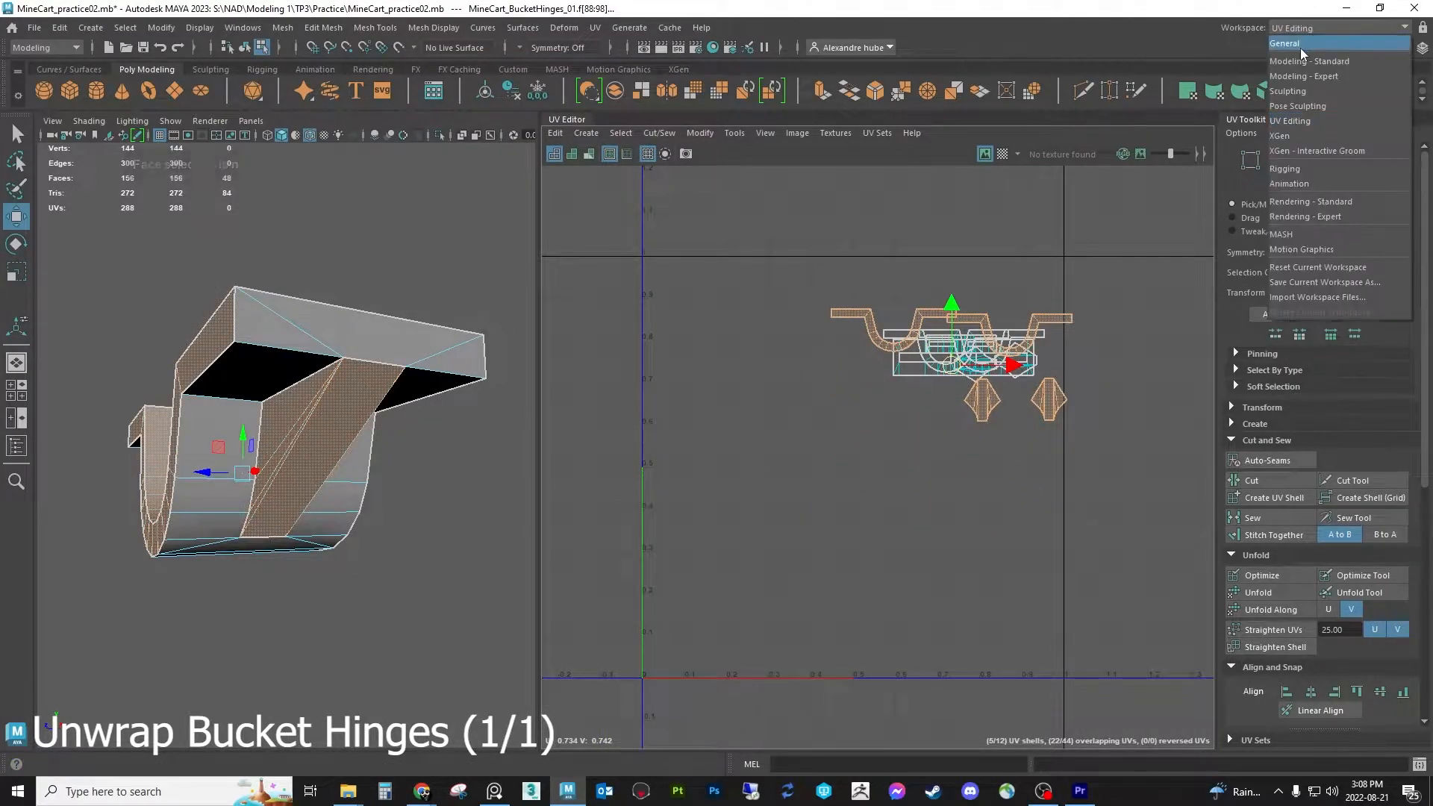
click(1300, 48)
scroll(821, 472, down, 8)
click(853, 474)
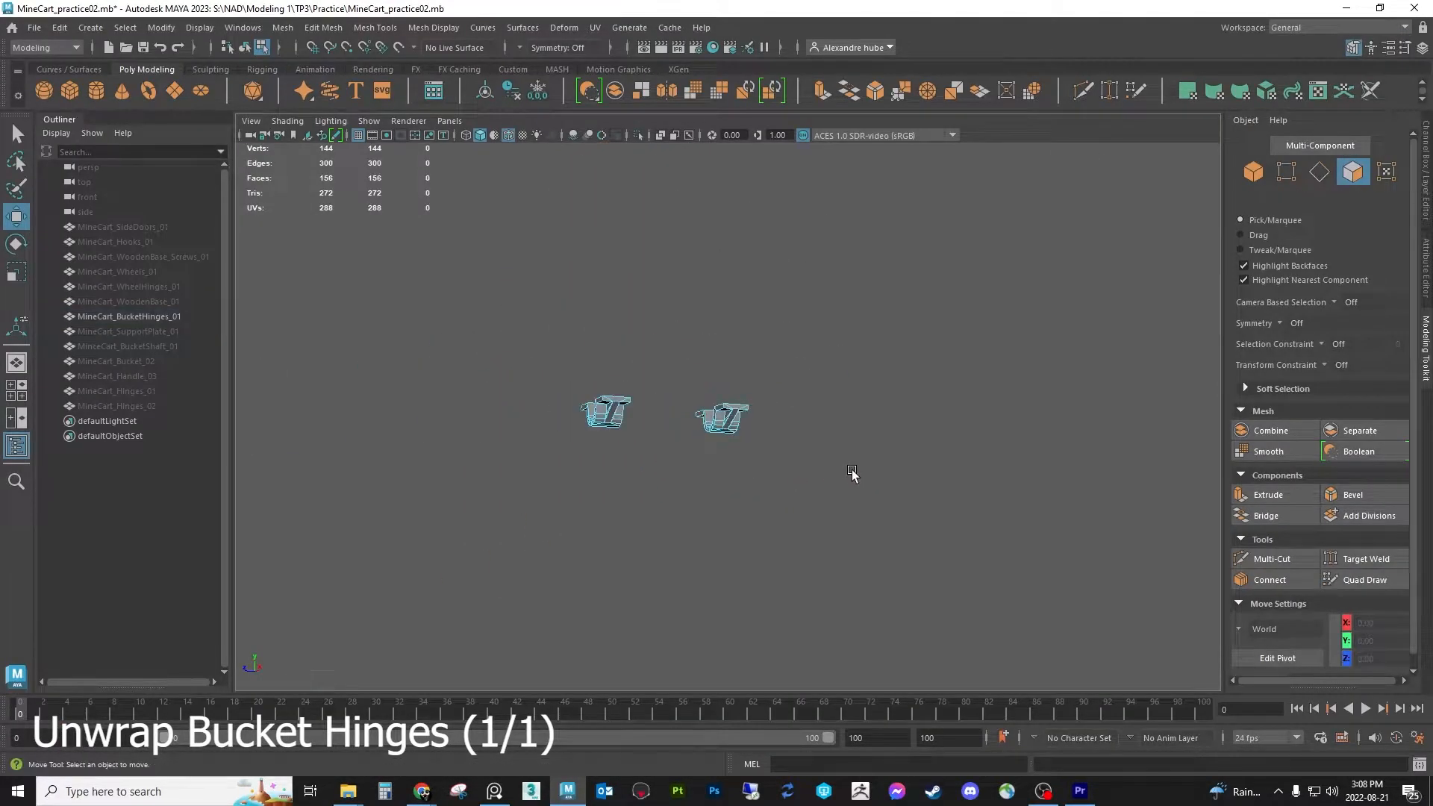
Mirror the whole MineCart_BucketHinges_01 object across the world Z axis
click(338, 28)
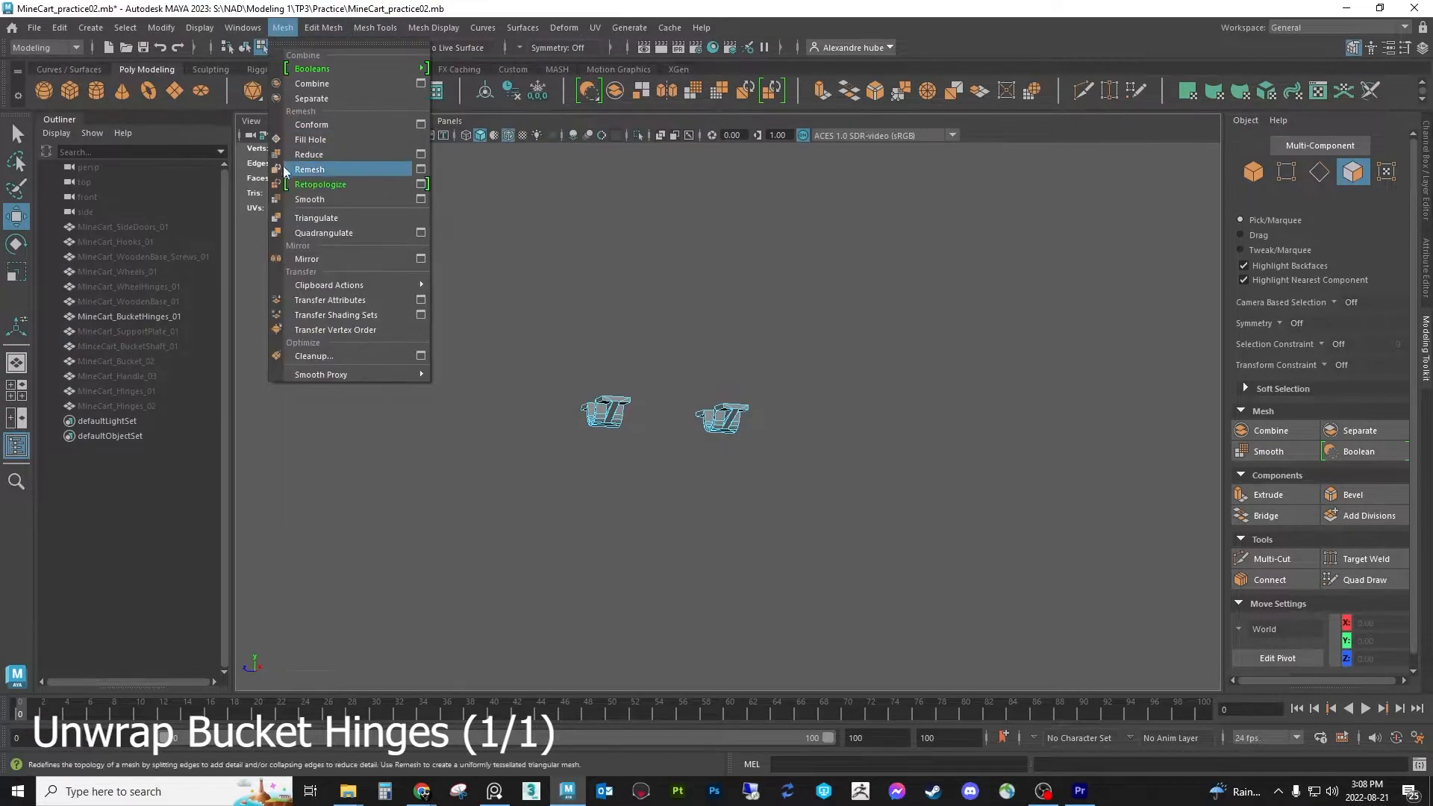
click(321, 258)
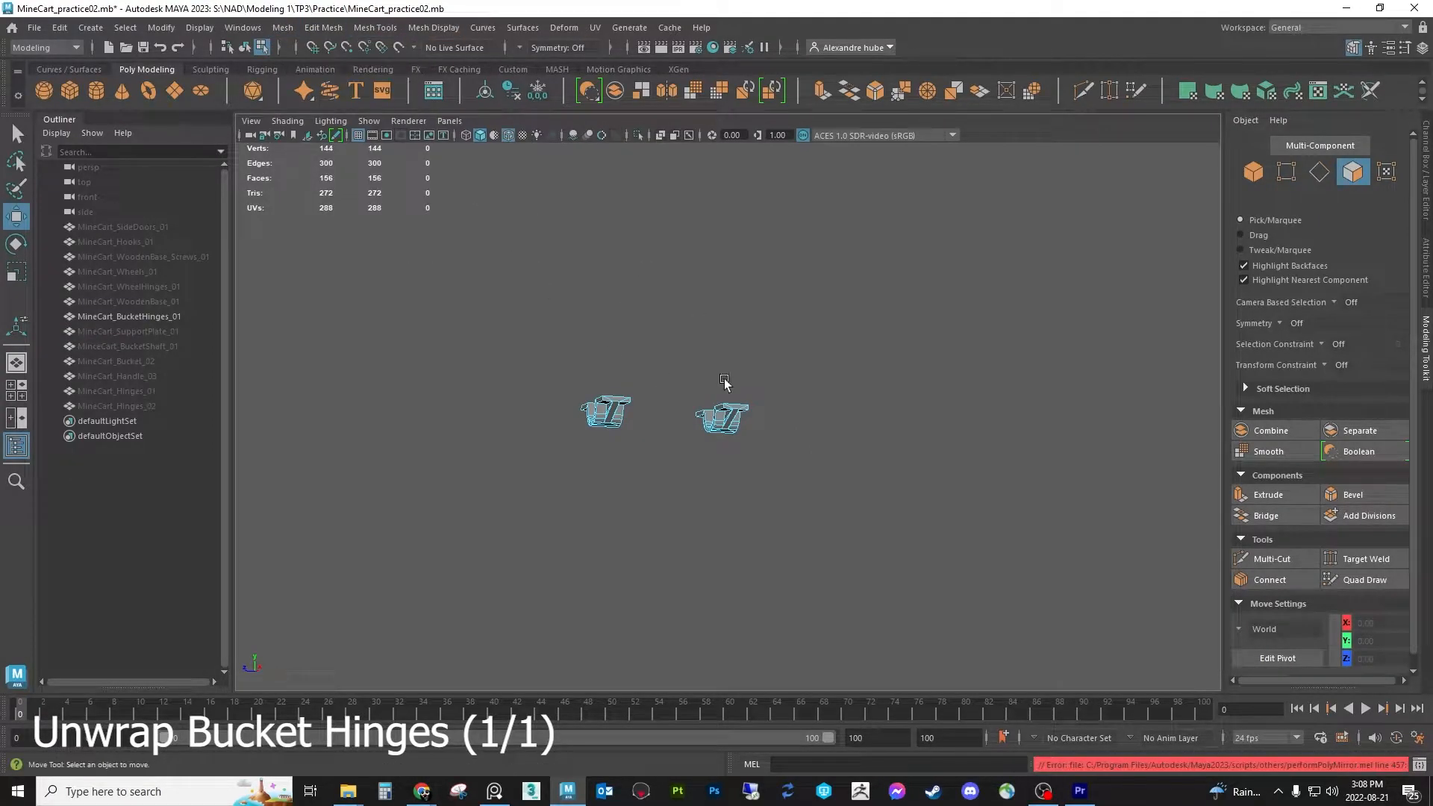
click(1253, 171)
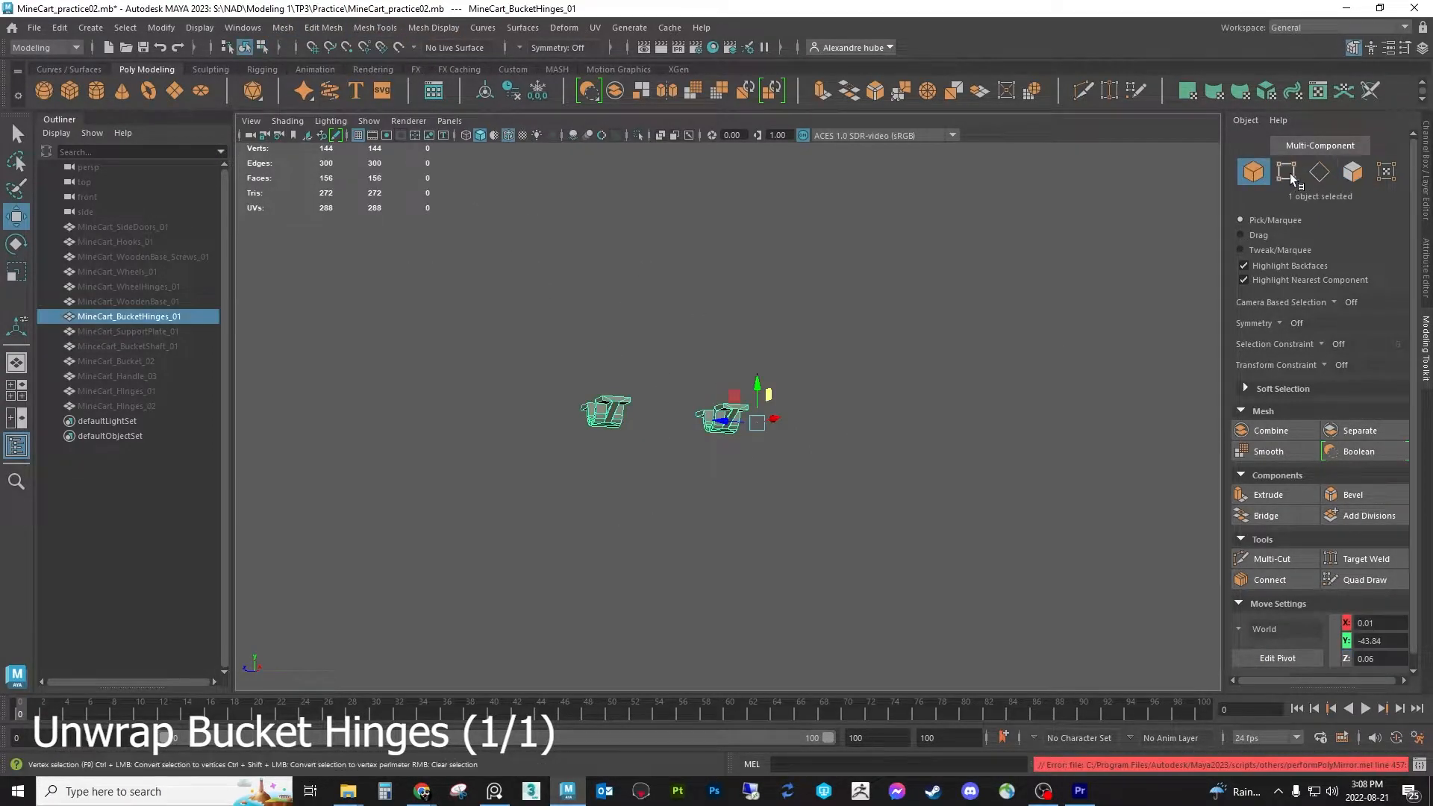
click(280, 34)
click(351, 256)
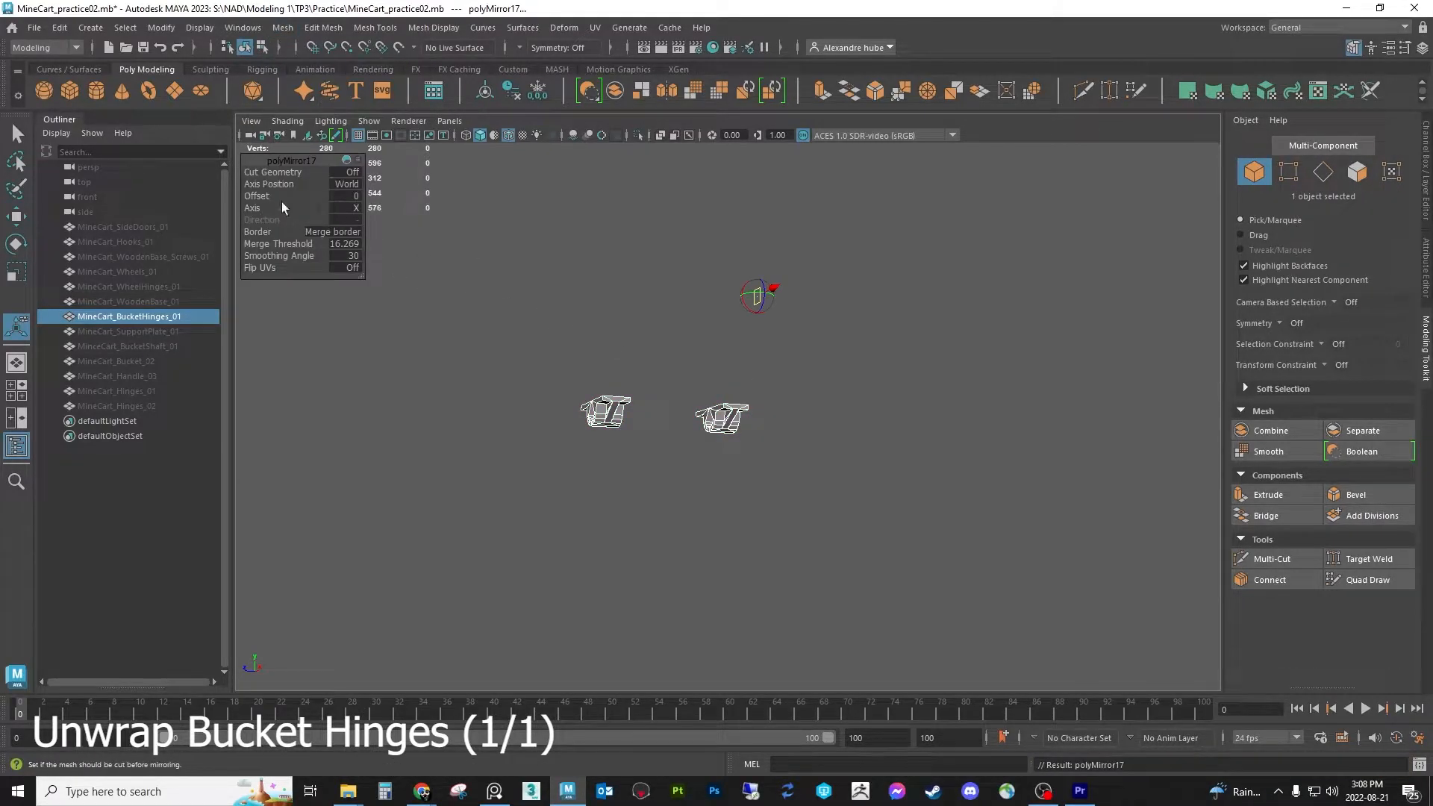
drag(261, 207, 500, 241)
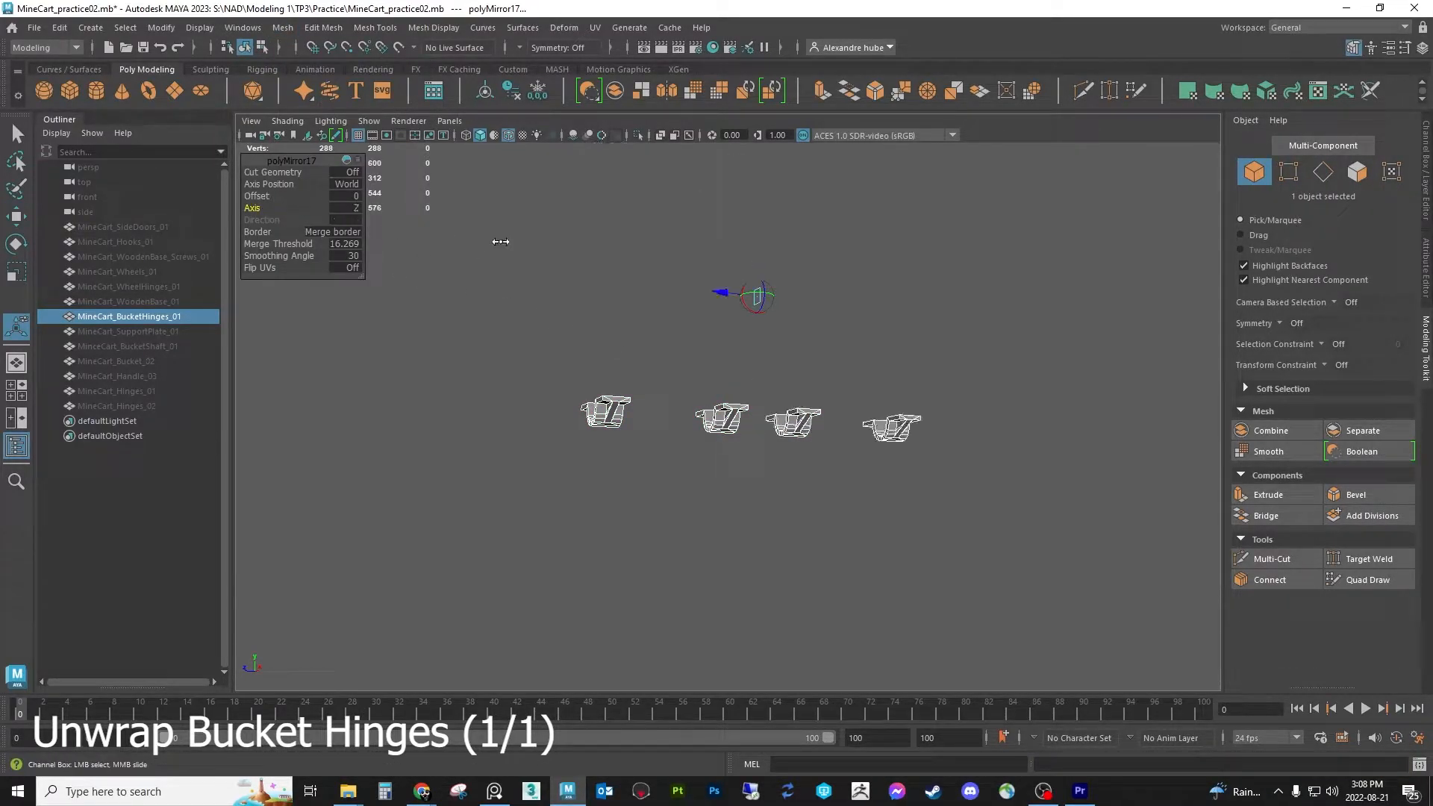
click(985, 298)
key(q)
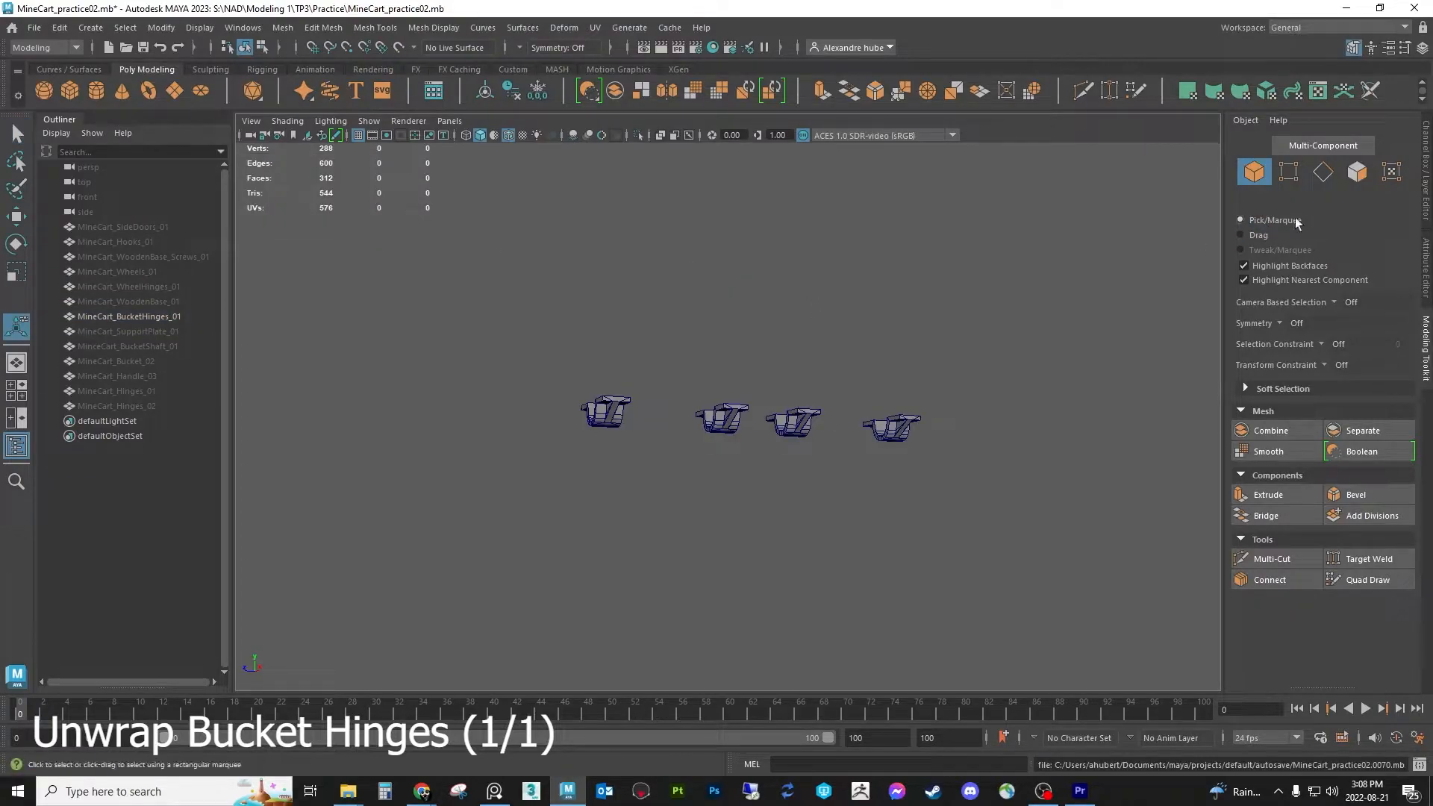
Reselect MineCart_BucketHinges_01 as an object and switch back to the UV Editing workspace
click(1357, 171)
click(1254, 171)
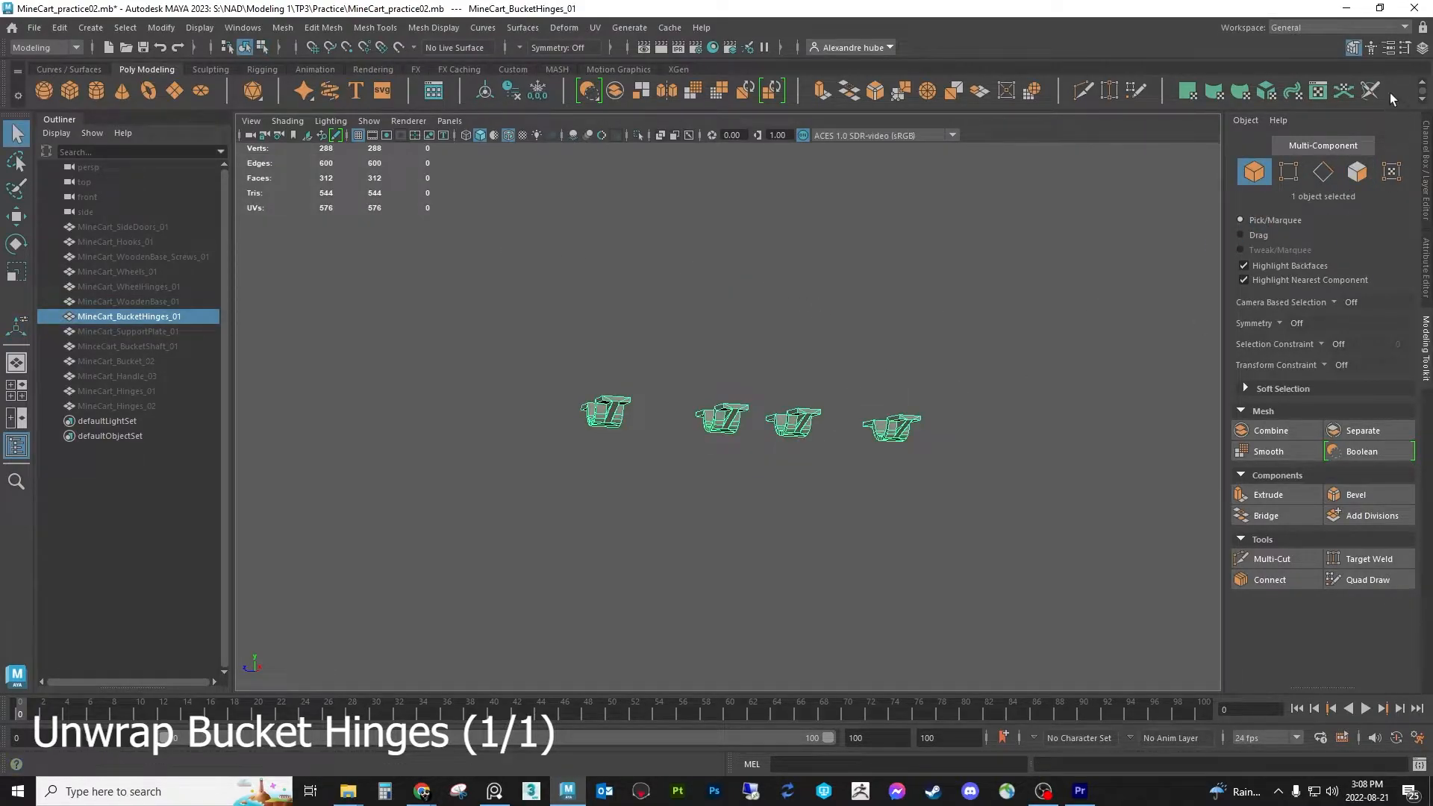
click(1320, 28)
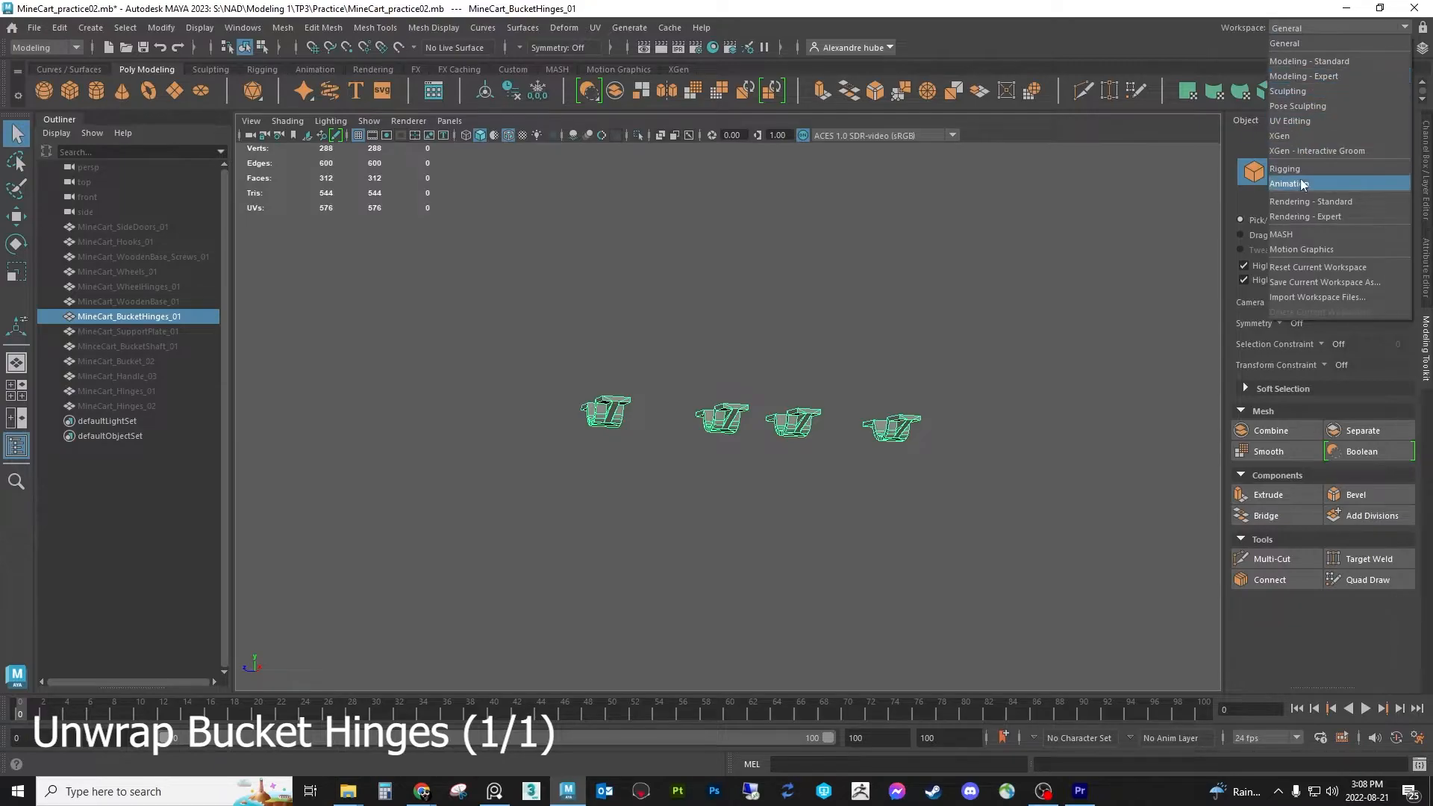
click(1309, 123)
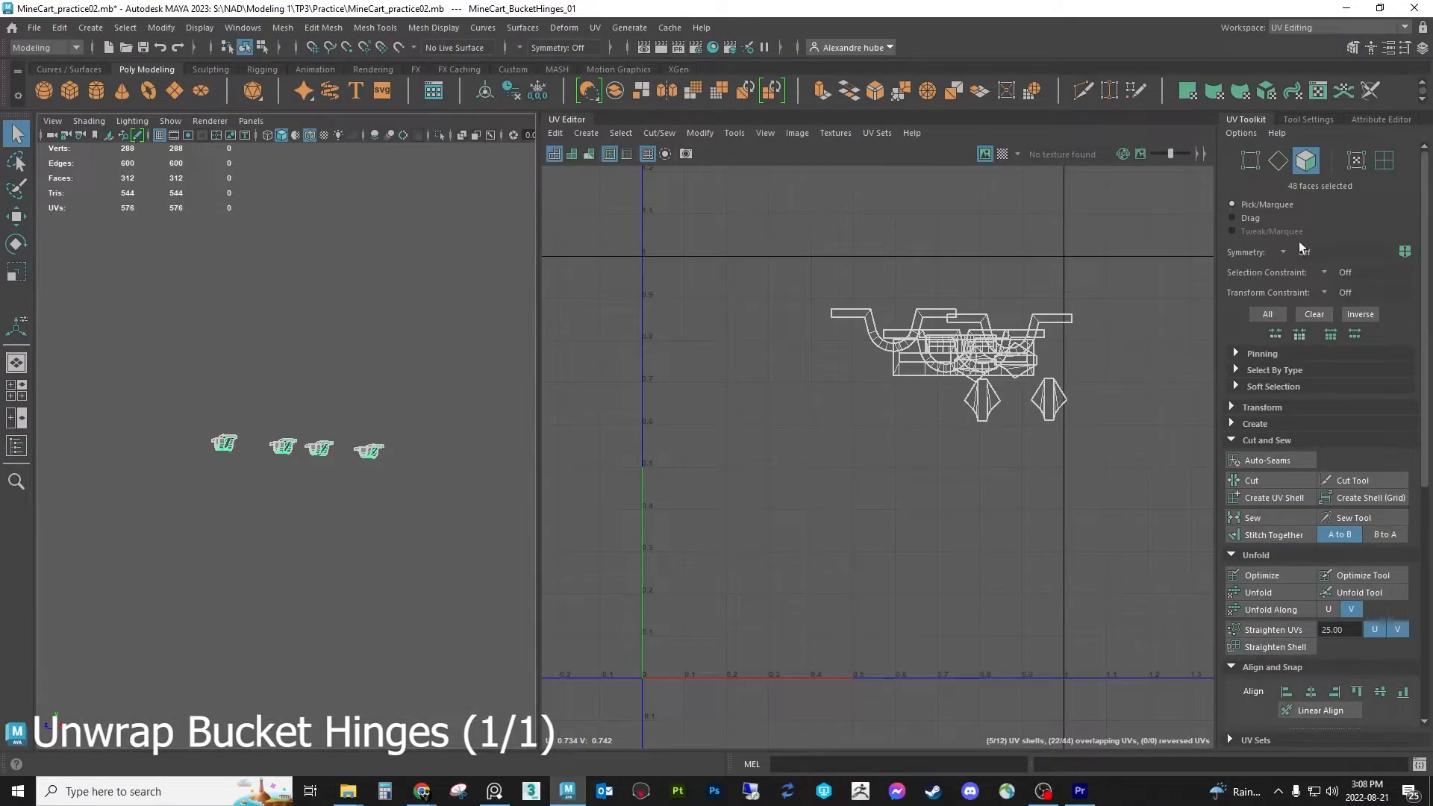
Select all faces of the two mirrored hinges and move their UV shells straight down below the original hinges' shells
scroll(333, 456, up, 3)
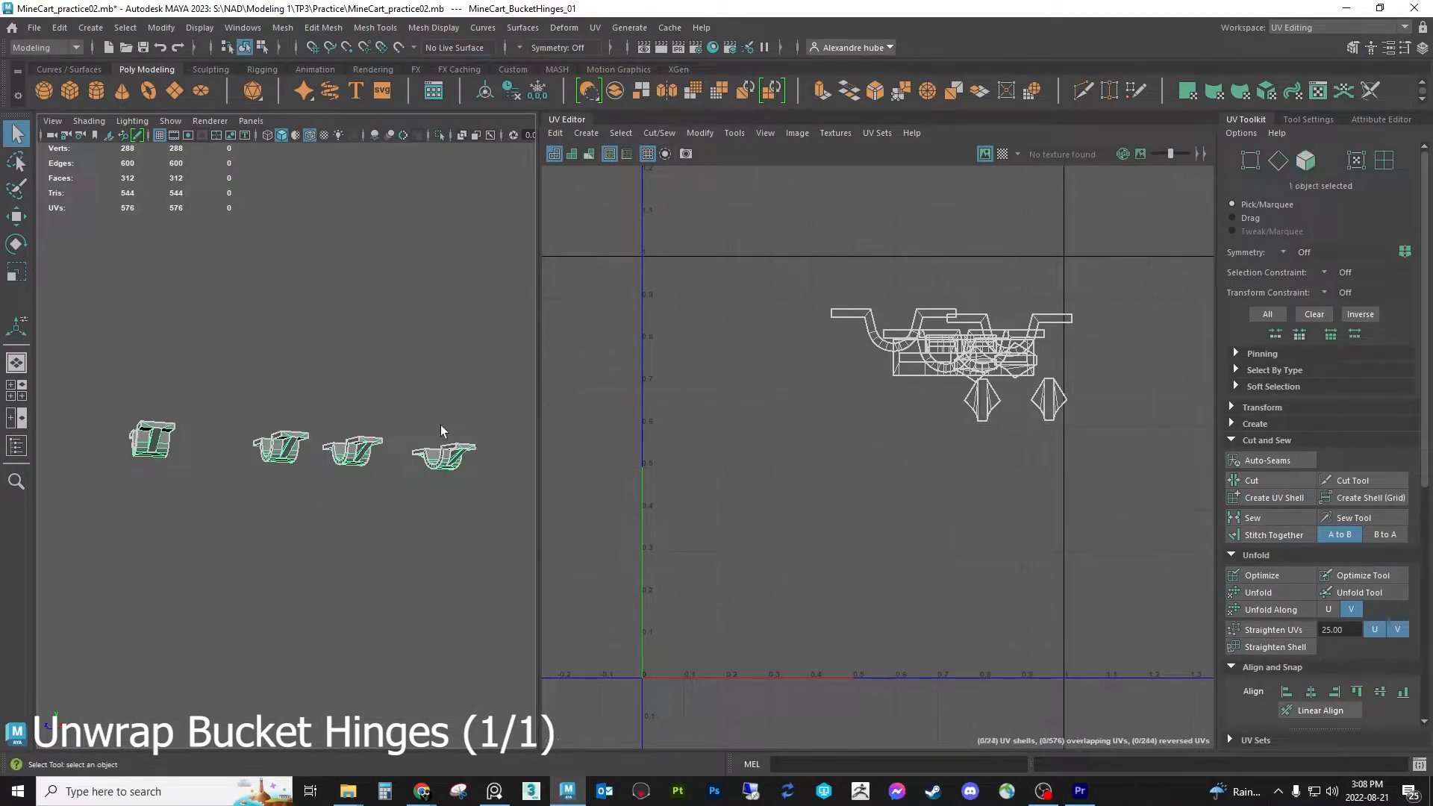
key(F11)
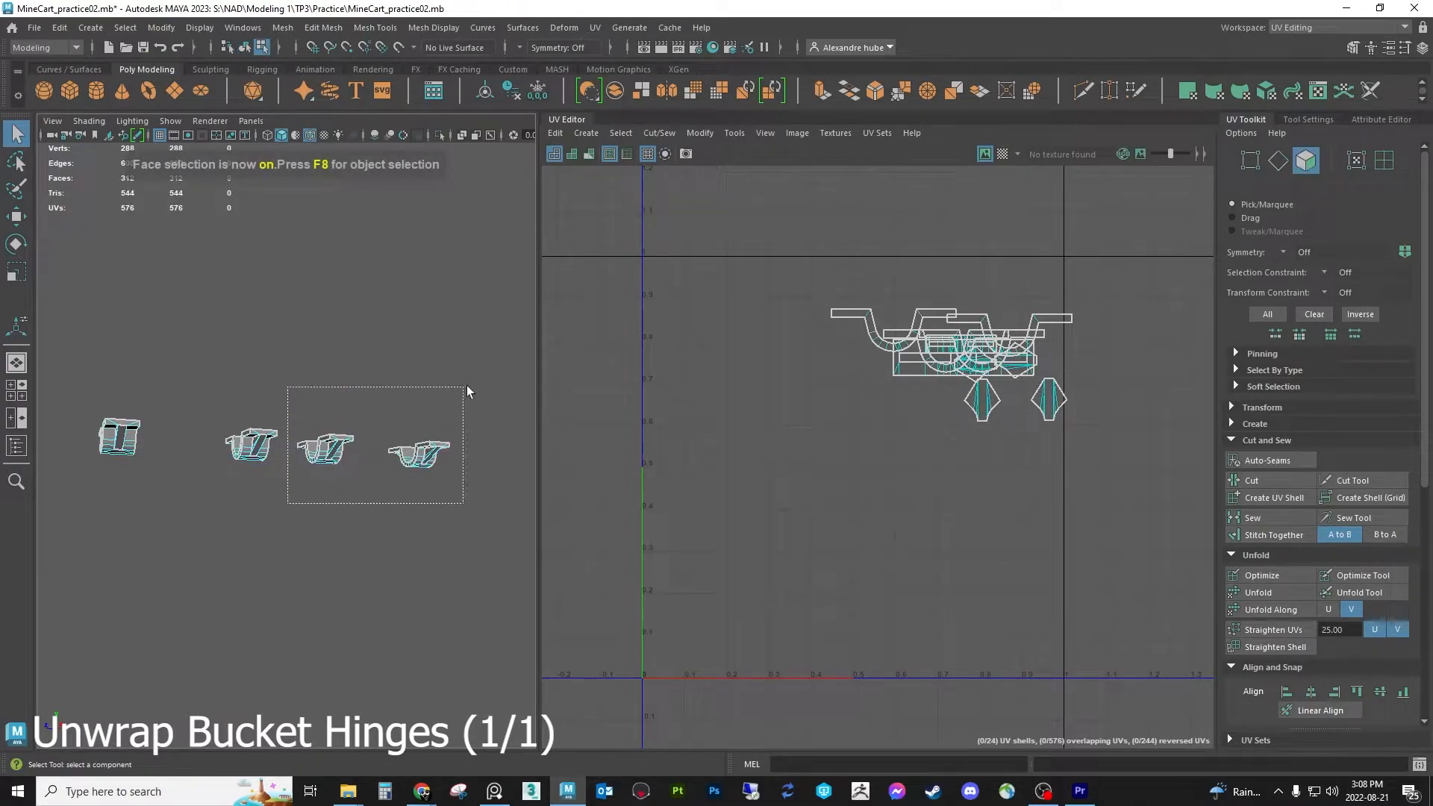
drag(460, 392, 460, 393)
key(w)
drag(956, 354, 955, 460)
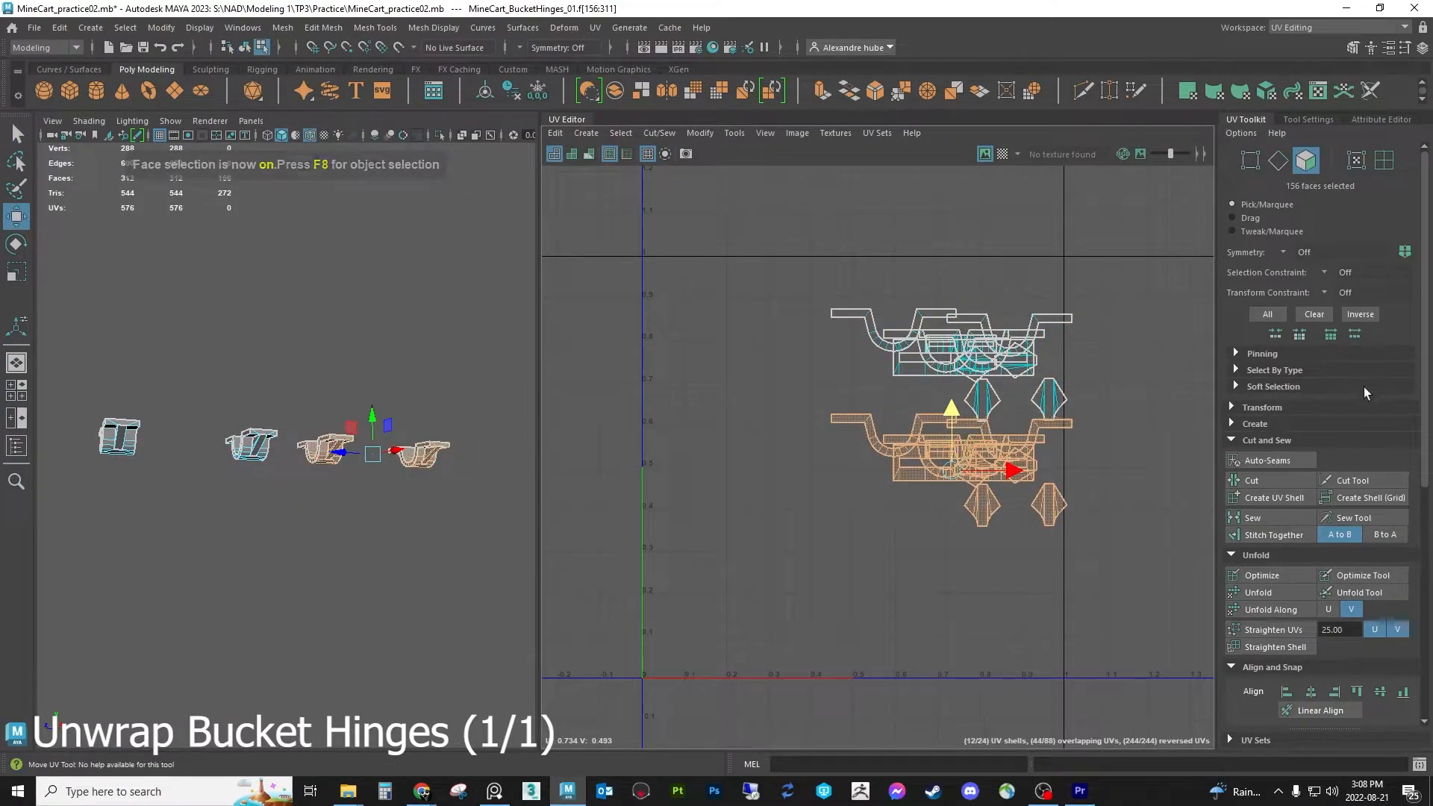
Flip the mirrored hinges' UV shells along U
click(1261, 408)
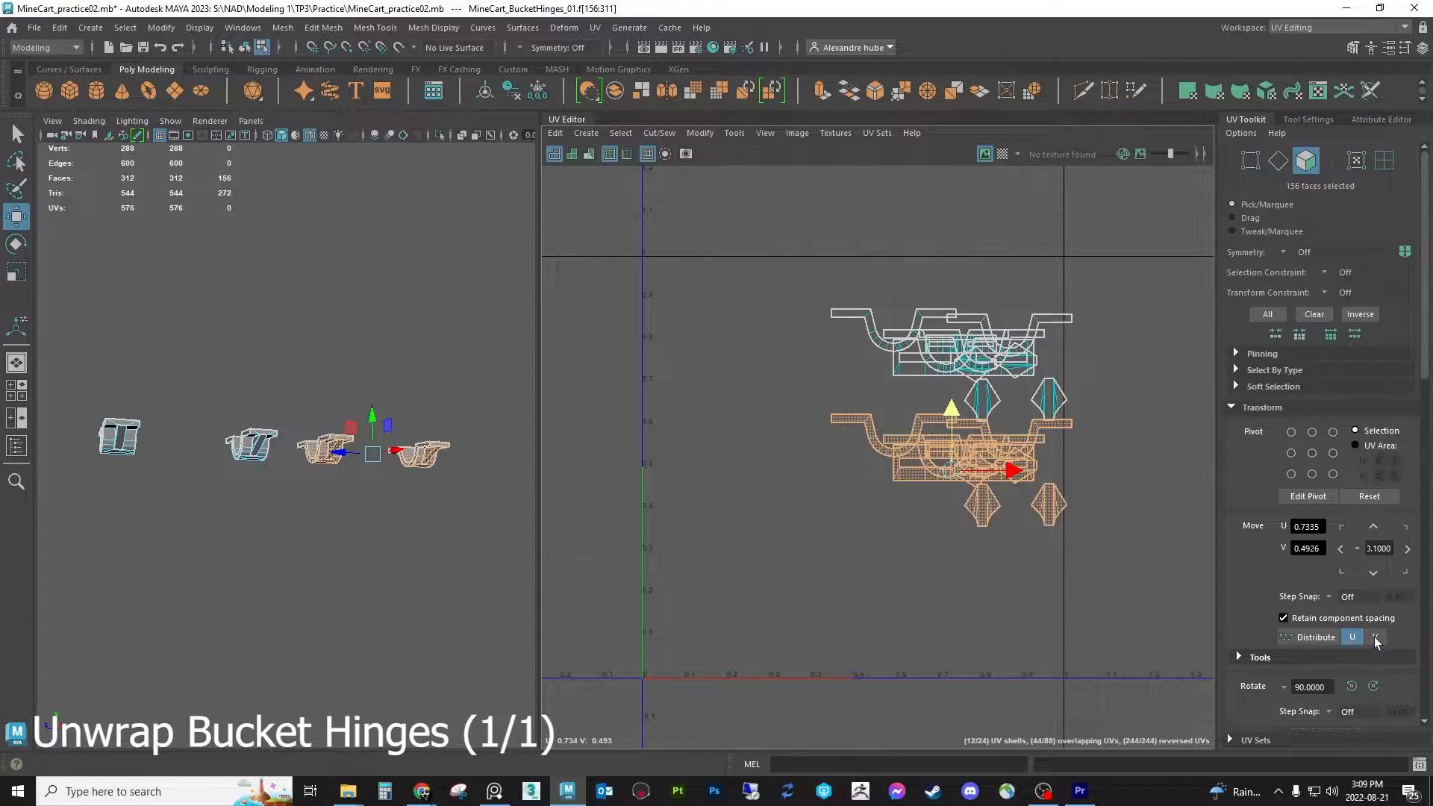
scroll(1351, 688, down, 5)
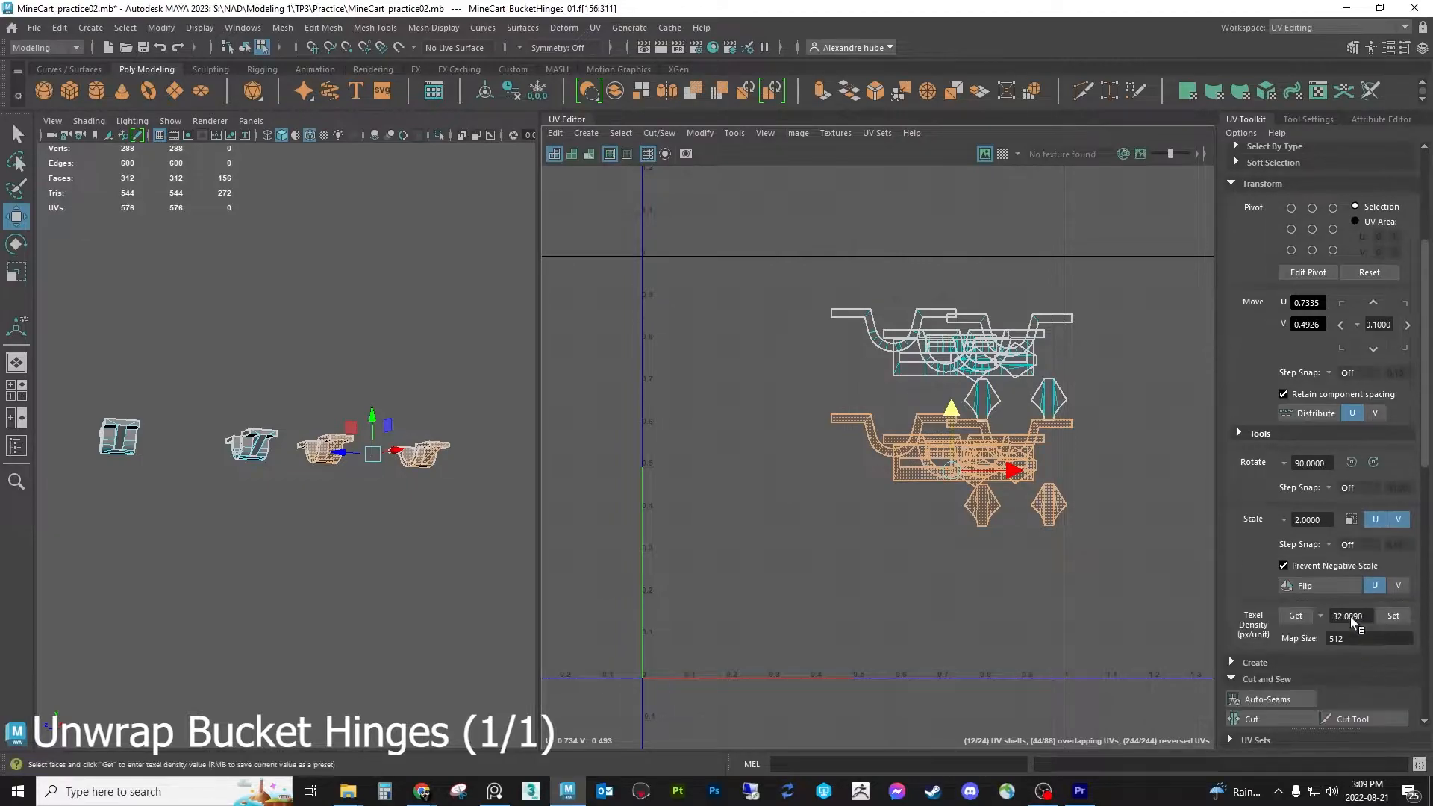
click(1331, 583)
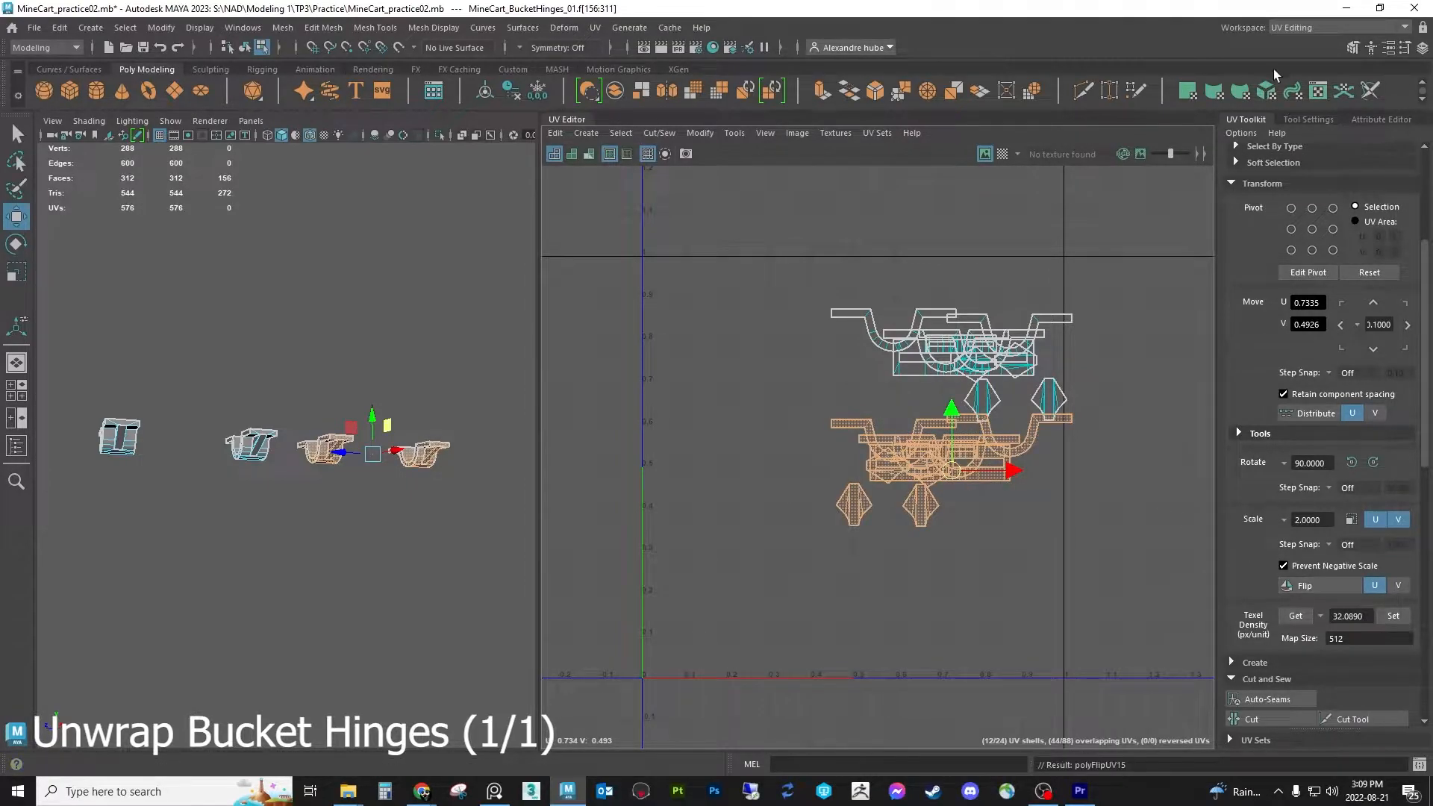
Display the checker map on the hinges and move the flipped shells to about U 0.34, V 0.38, clear of the original shells
click(1002, 154)
scroll(404, 470, up, 10)
alt+drag(404, 470, 376, 403)
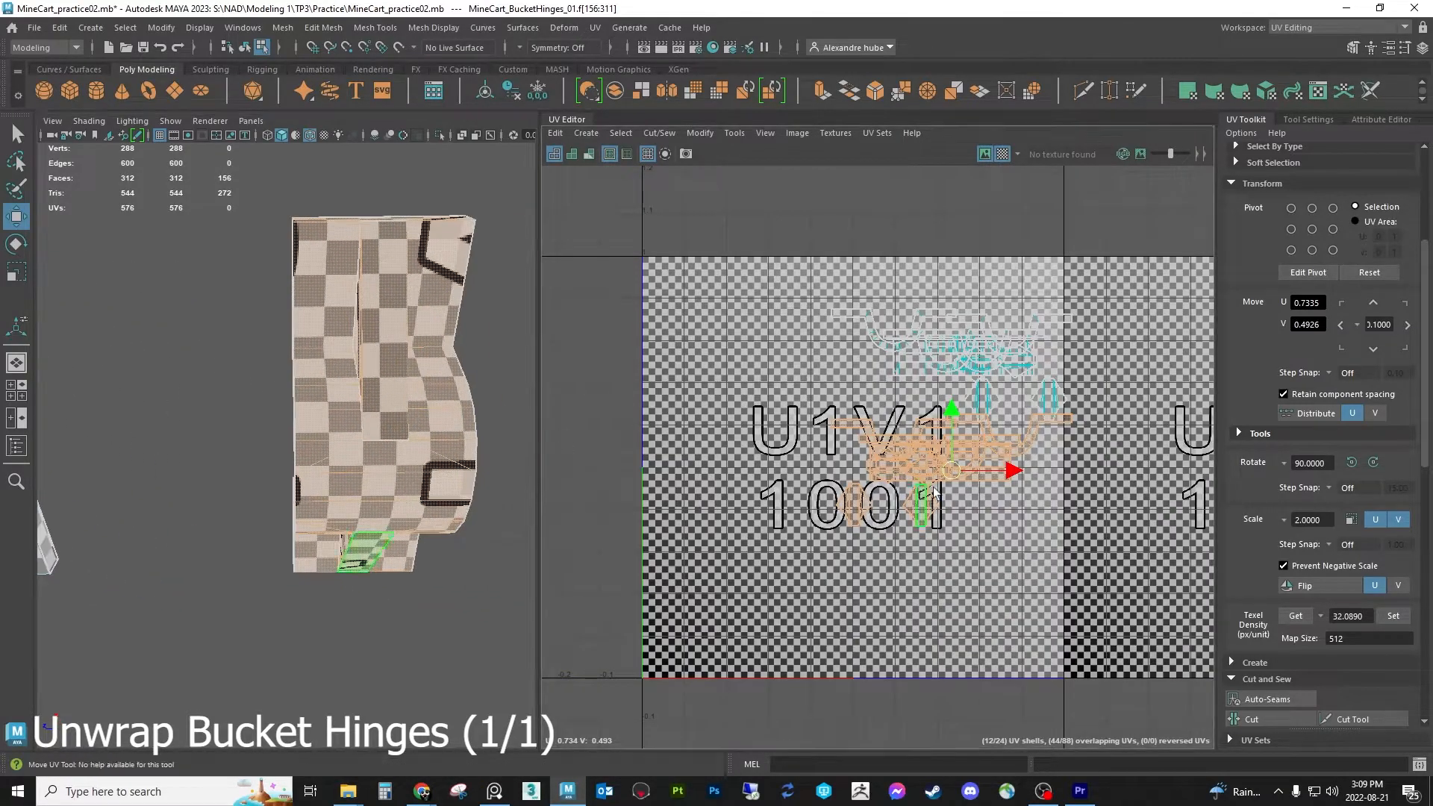
drag(949, 471, 905, 498)
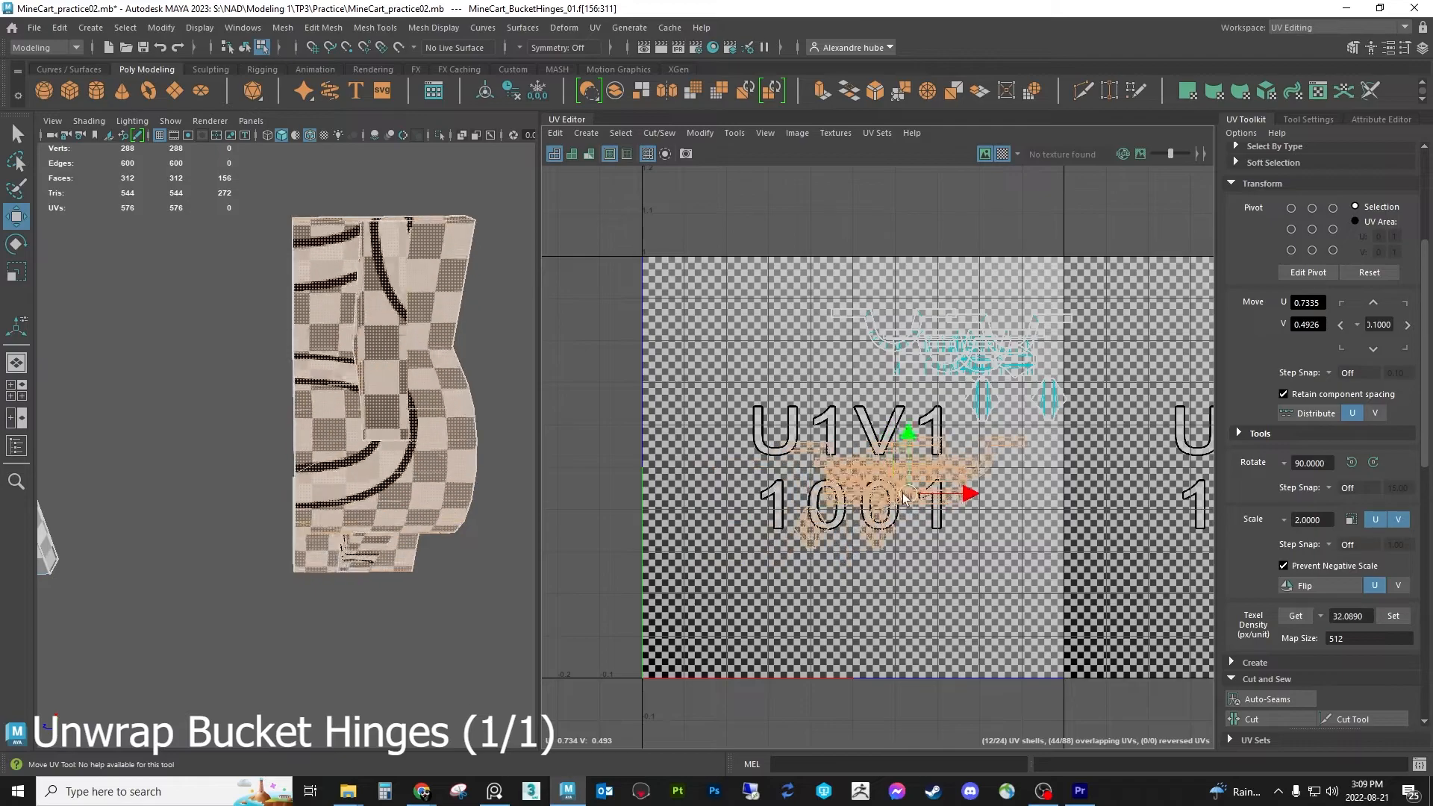
key(ctrl+z)
Switch to the General workspace, hide MineCart_BucketHinges_01 and show MineCart_SupportPlate_01 instead
click(1311, 33)
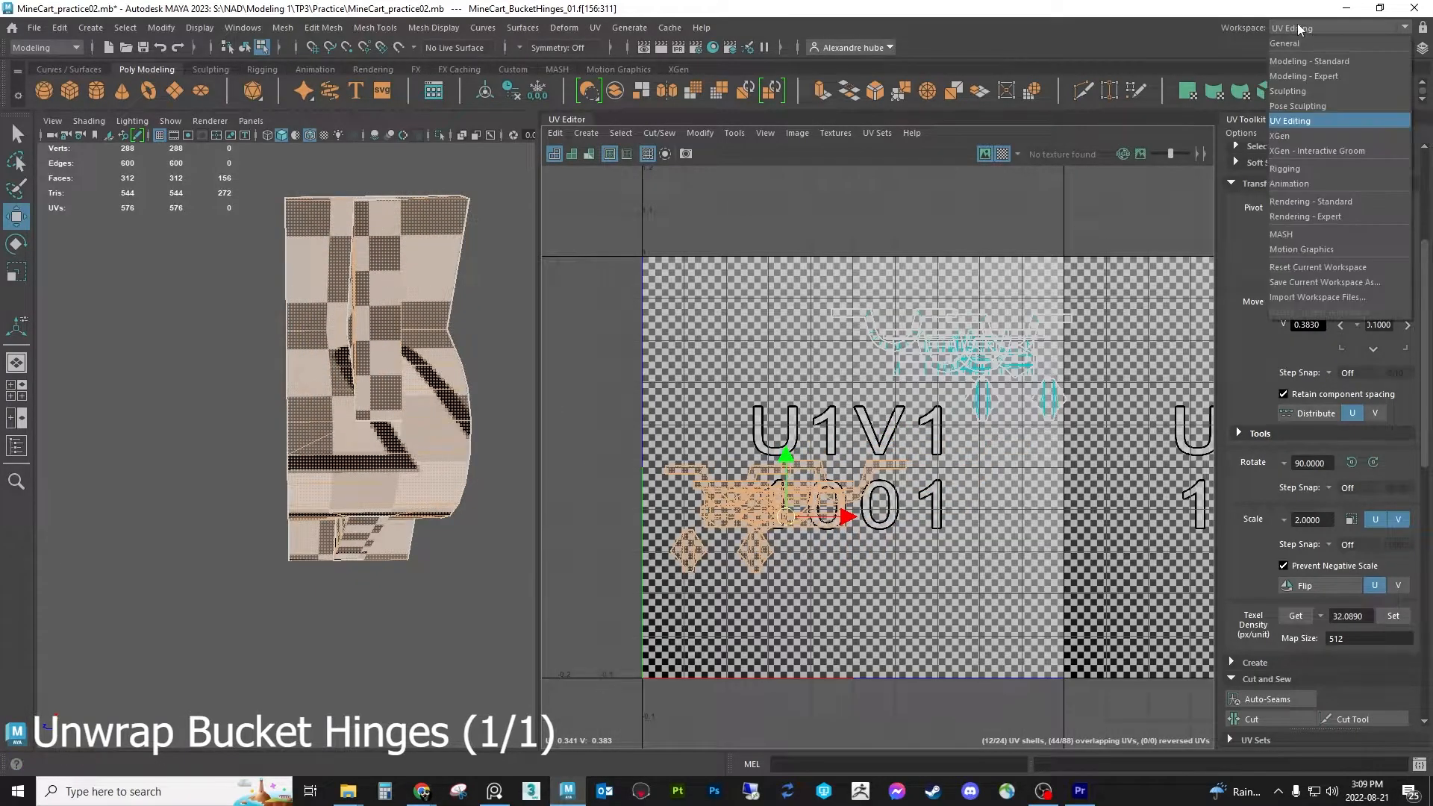
click(1307, 46)
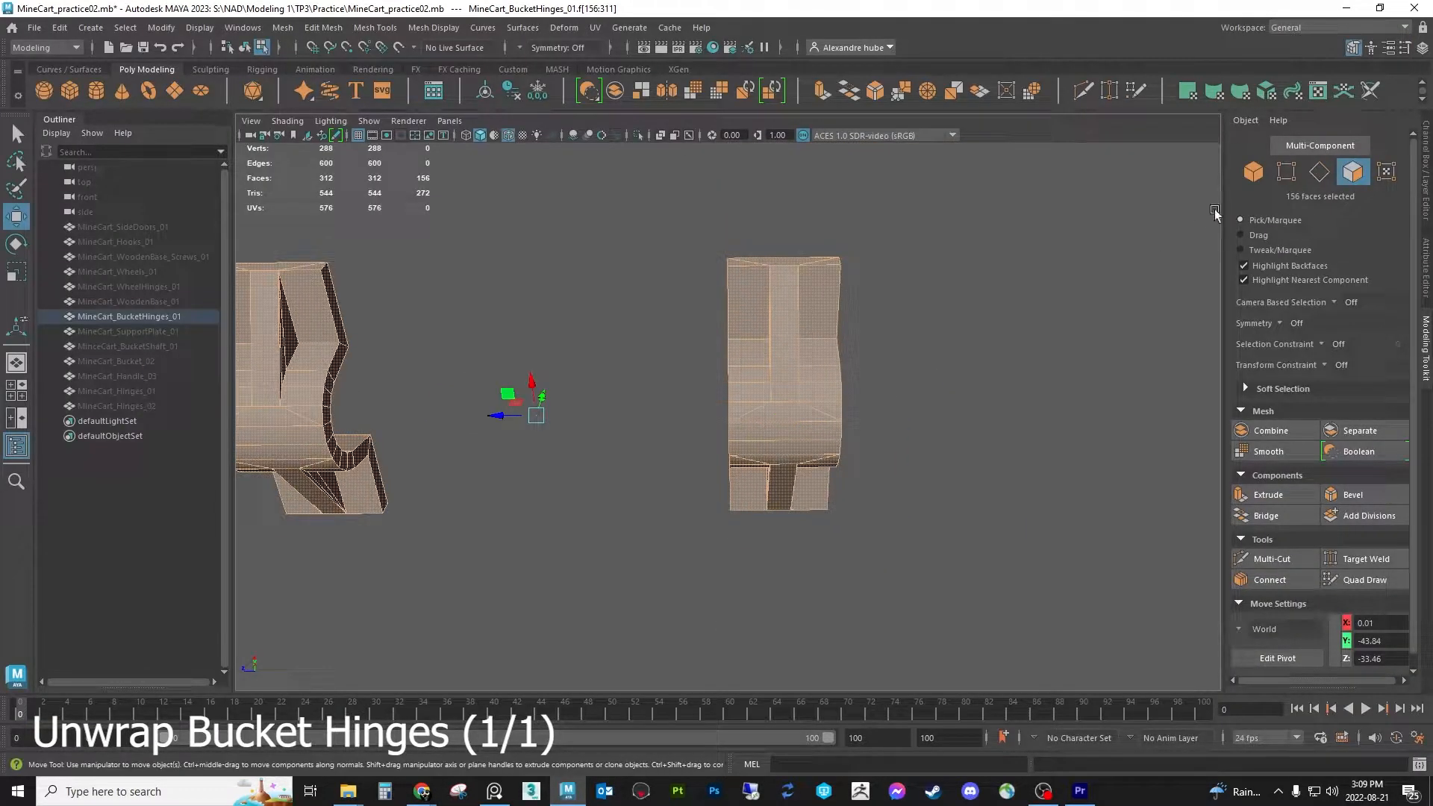
click(1352, 172)
click(134, 318)
key(ctrl+h)
click(138, 331)
key(shift+h)
alt+drag(682, 420, 451, 441)
alt+middle_drag(451, 441, 683, 448)
alt+drag(683, 448, 515, 407)
alt+middle_drag(515, 406, 697, 435)
scroll(664, 429, up, 4)
alt+drag(665, 431, 608, 464)
alt+middle_drag(608, 464, 650, 505)
Return the support plate to the UV Editing workspace and turn off the checker map
click(1319, 146)
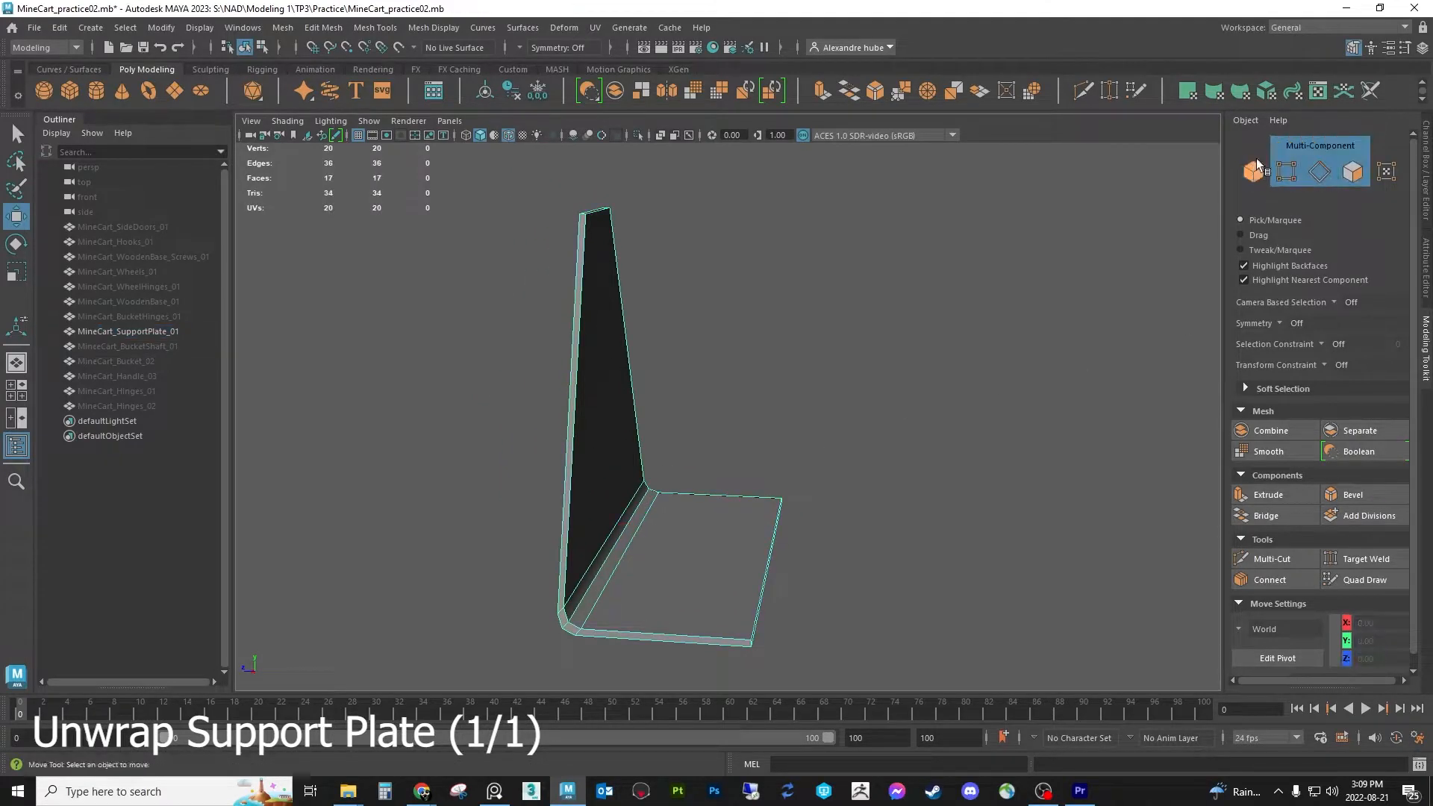
click(1285, 35)
click(1299, 121)
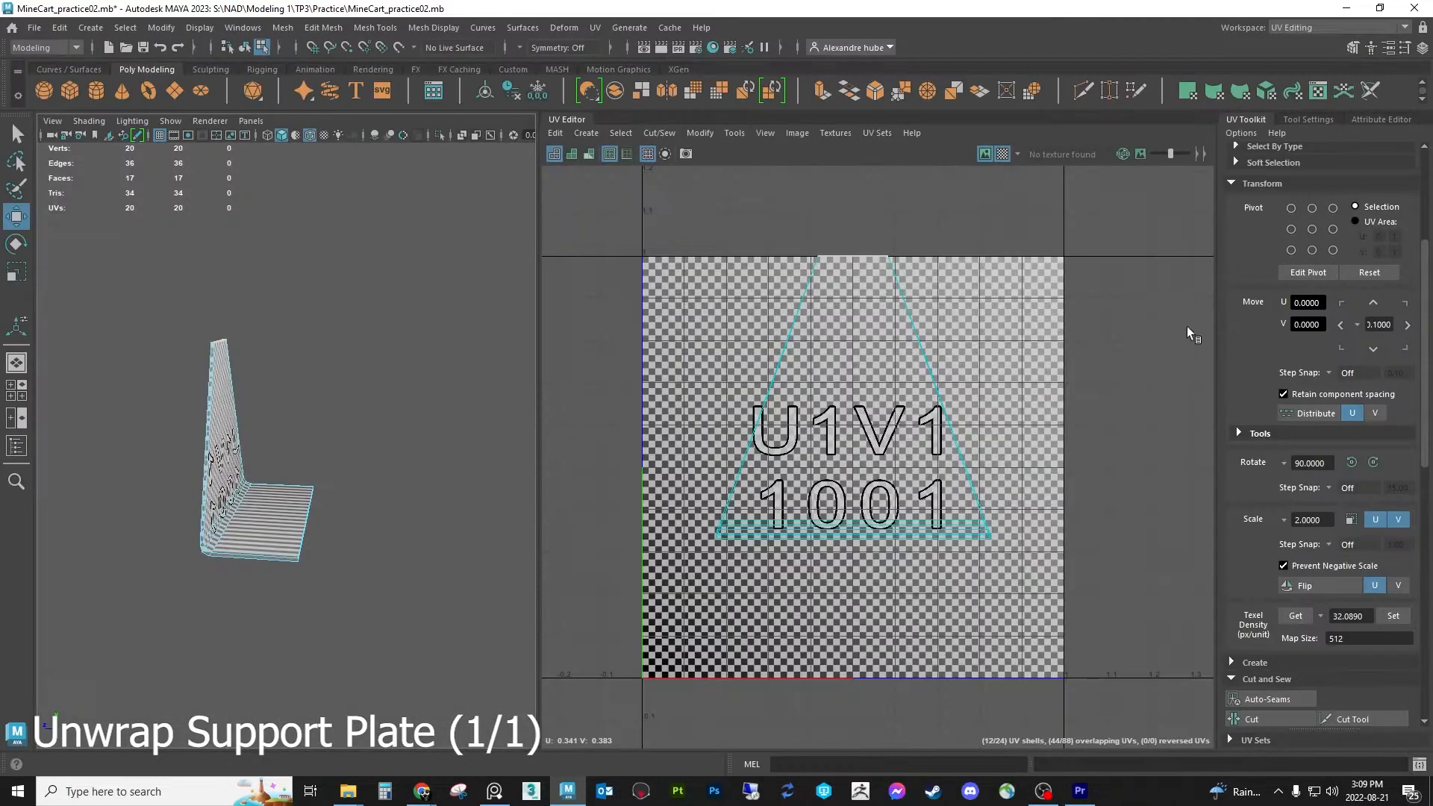
key(f)
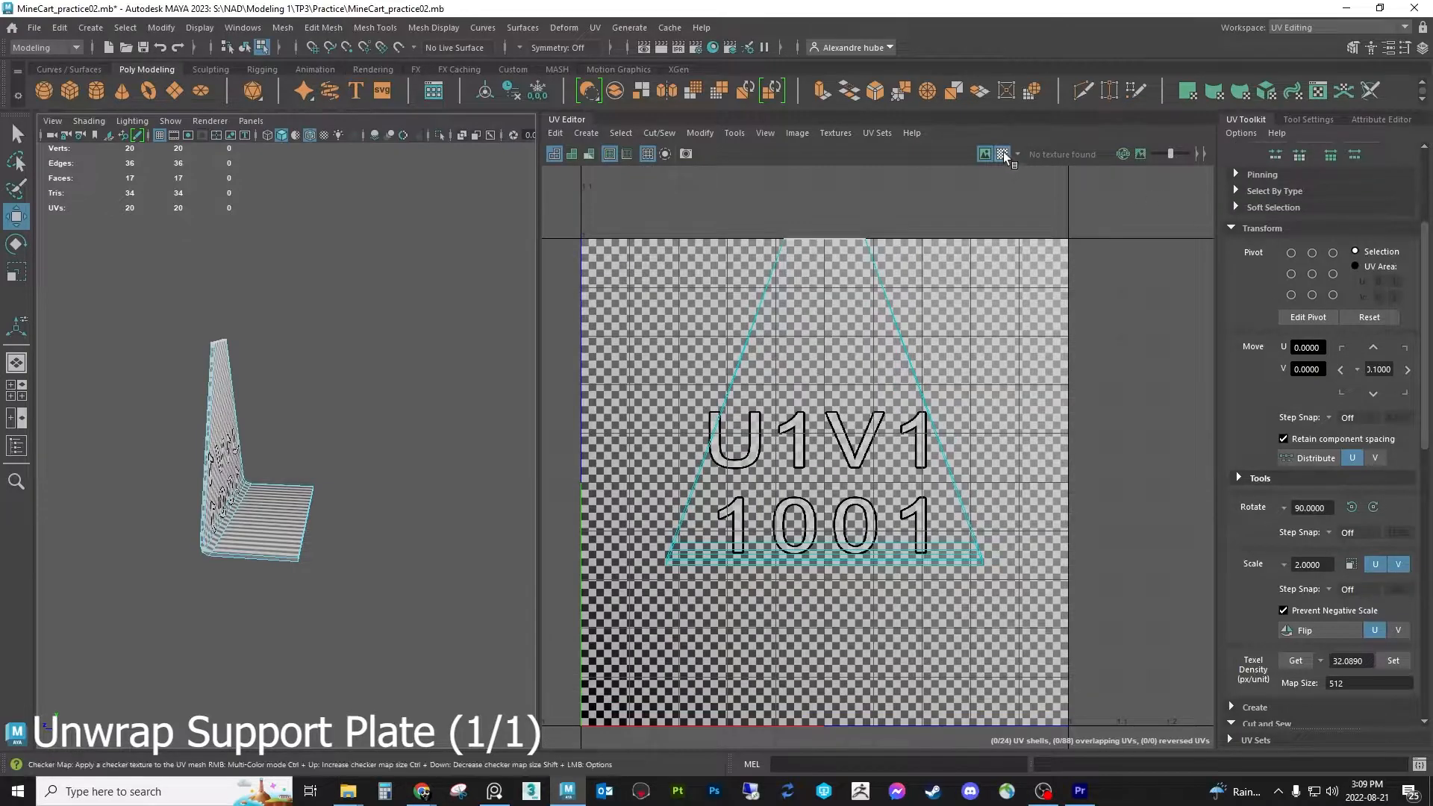
click(1002, 153)
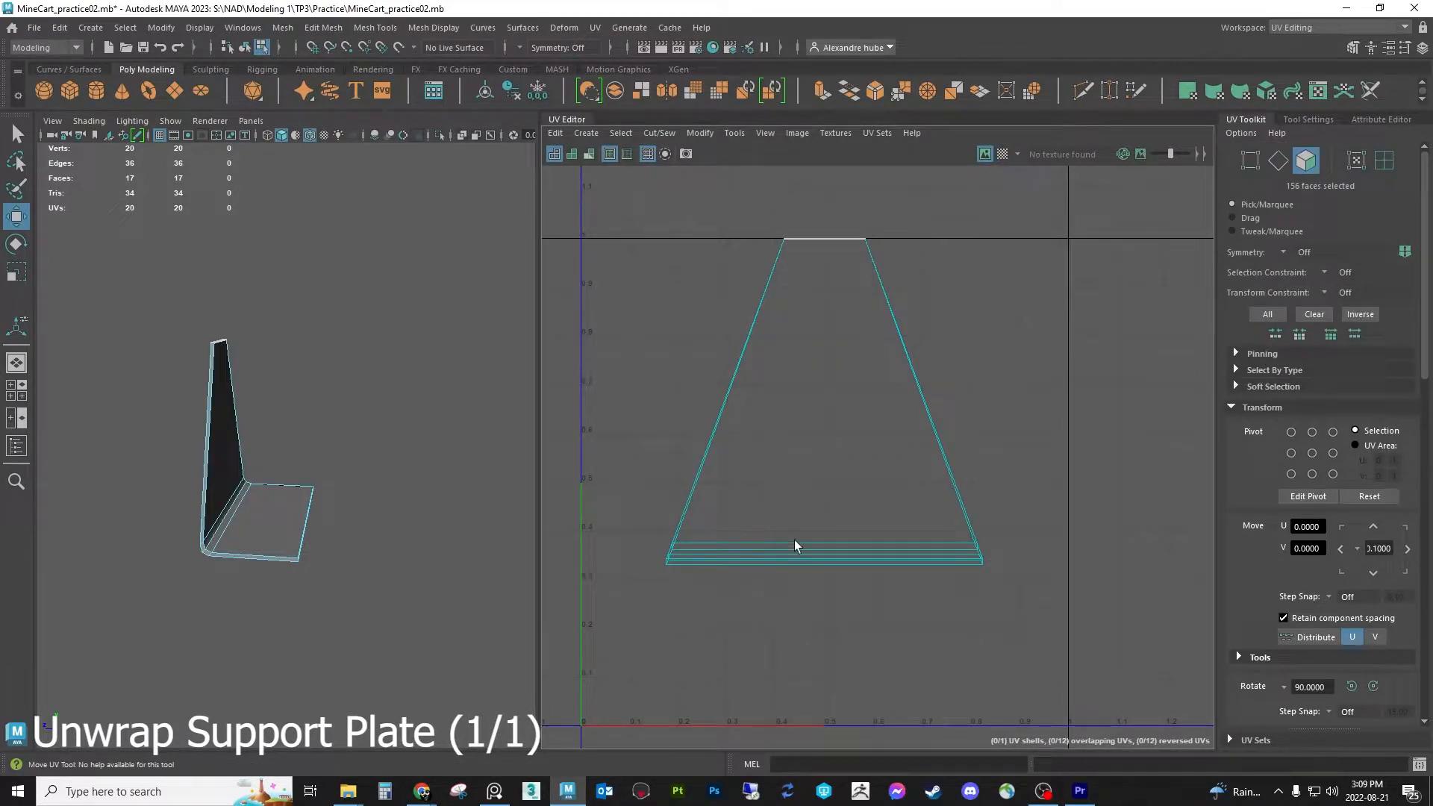
Select all faces of the support plate and examine how its surfaces correspond to the current UV layout
click(1278, 163)
click(1307, 165)
click(780, 522)
drag(587, 618, 1149, 200)
alt+drag(278, 523, 248, 543)
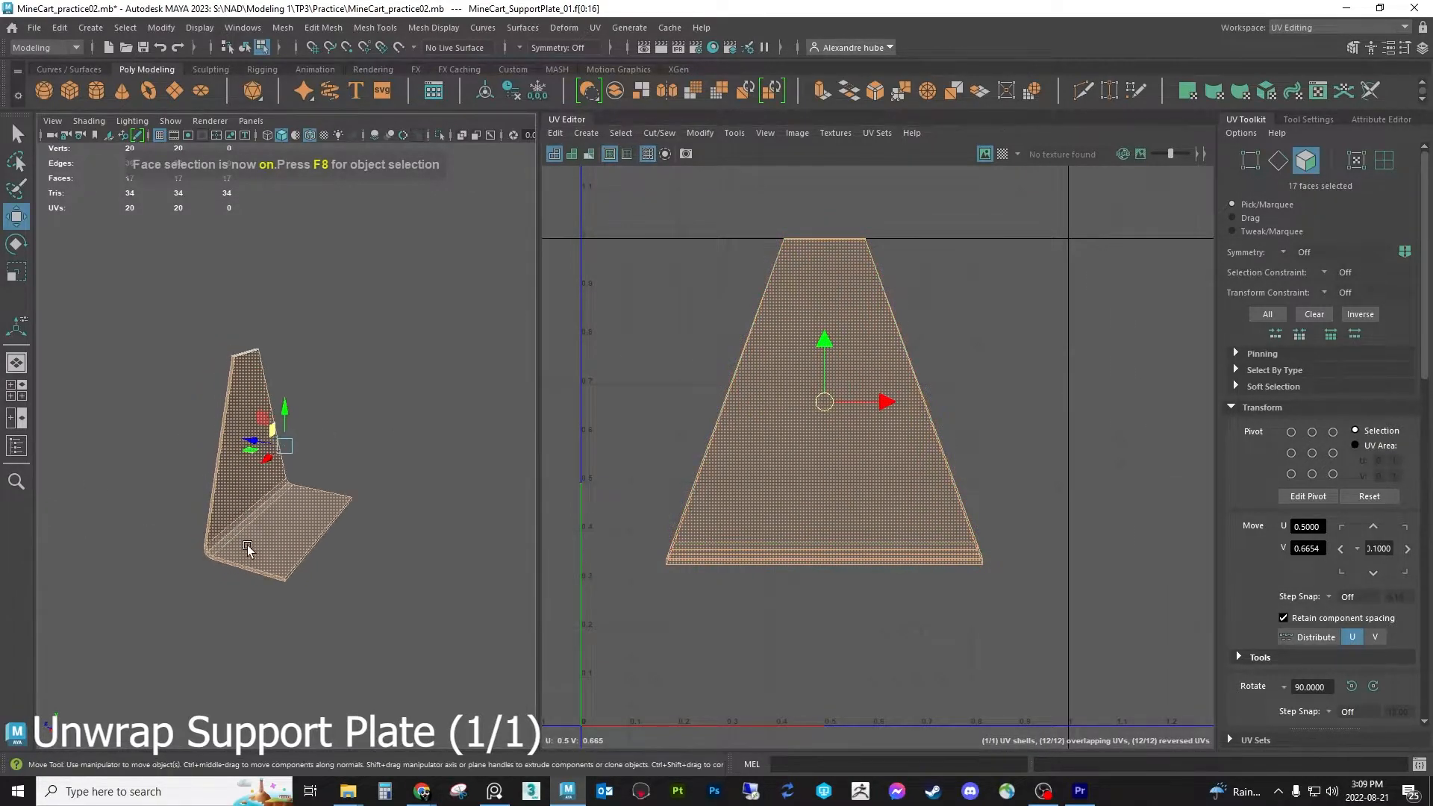
alt+right_drag(248, 543, 275, 521)
alt+drag(276, 526, 298, 534)
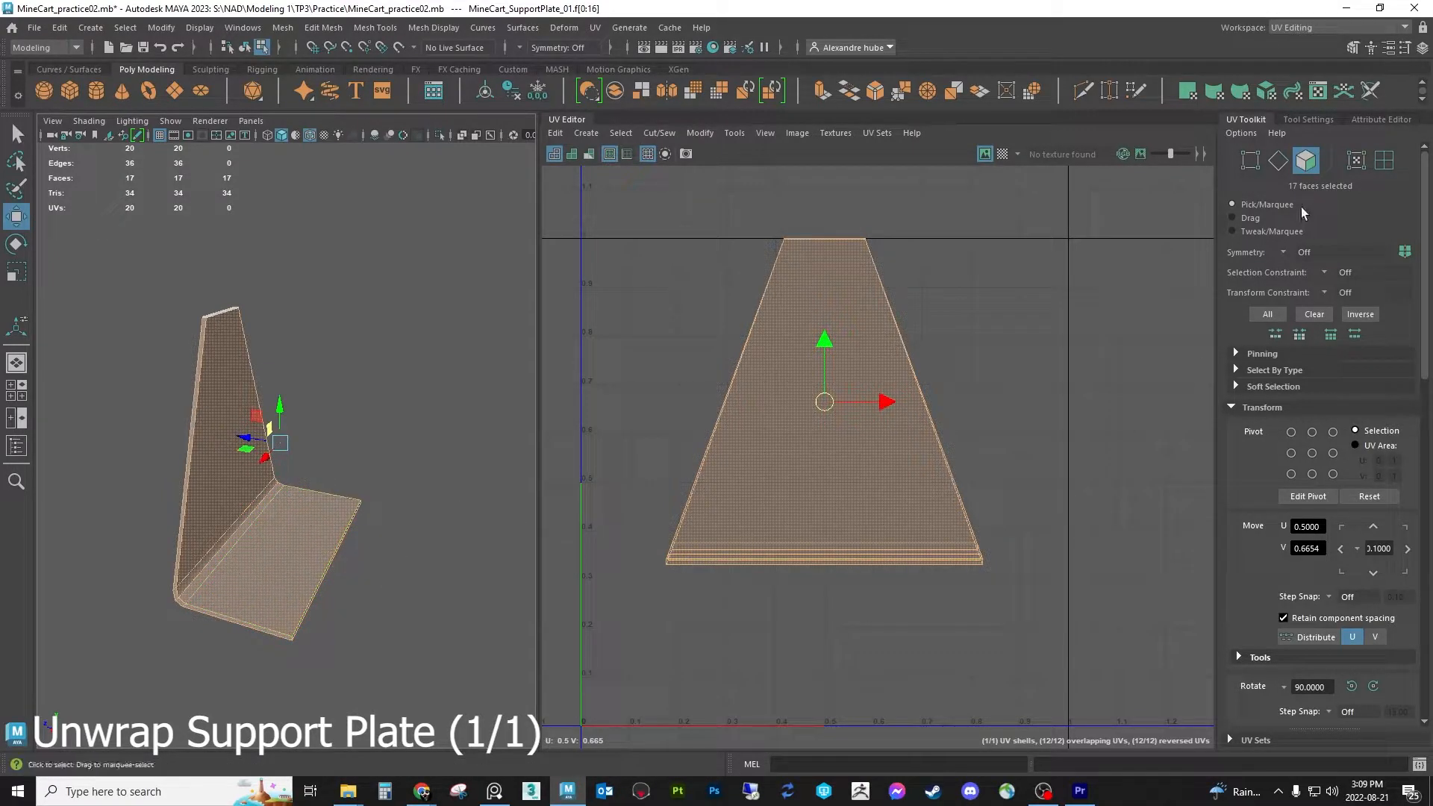
Select the edge loops running along both sides of the support plate's front and back surfaces, and cut their UVs
click(1278, 160)
double_click(198, 460)
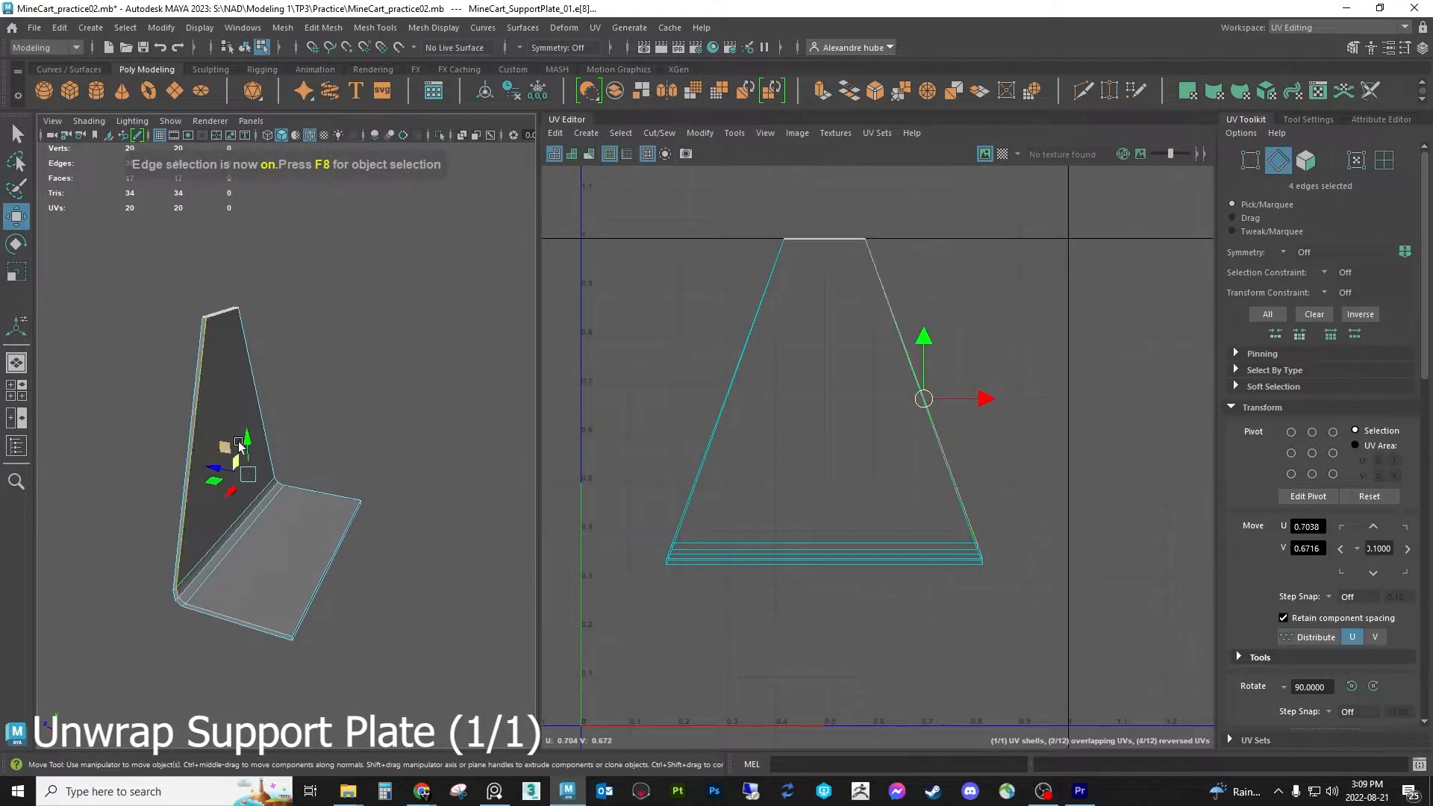
shift+double_click(262, 417)
alt+drag(268, 425, 300, 452)
shift+double_click(224, 515)
alt+drag(227, 515, 368, 490)
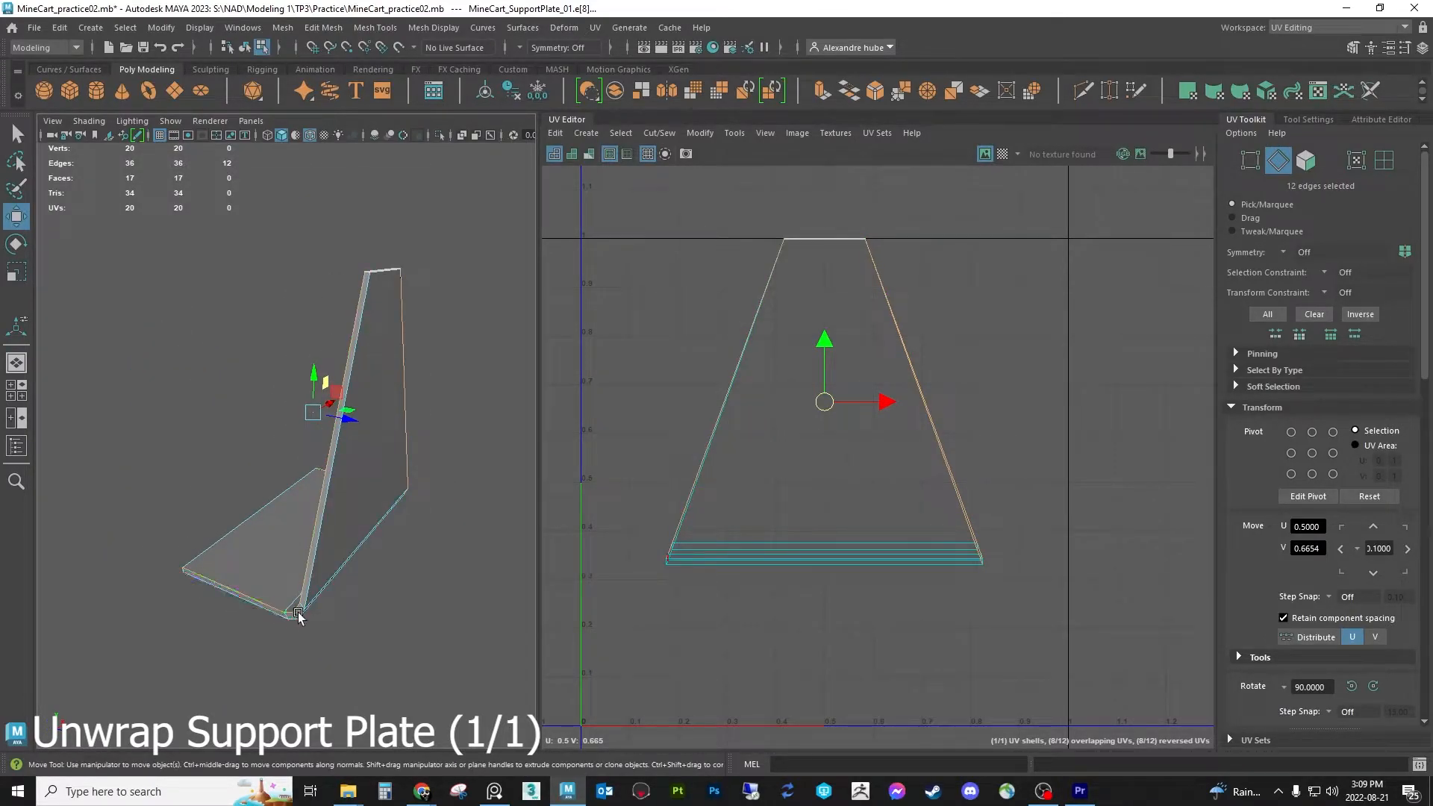
shift+double_click(328, 481)
alt+drag(424, 418, 407, 427)
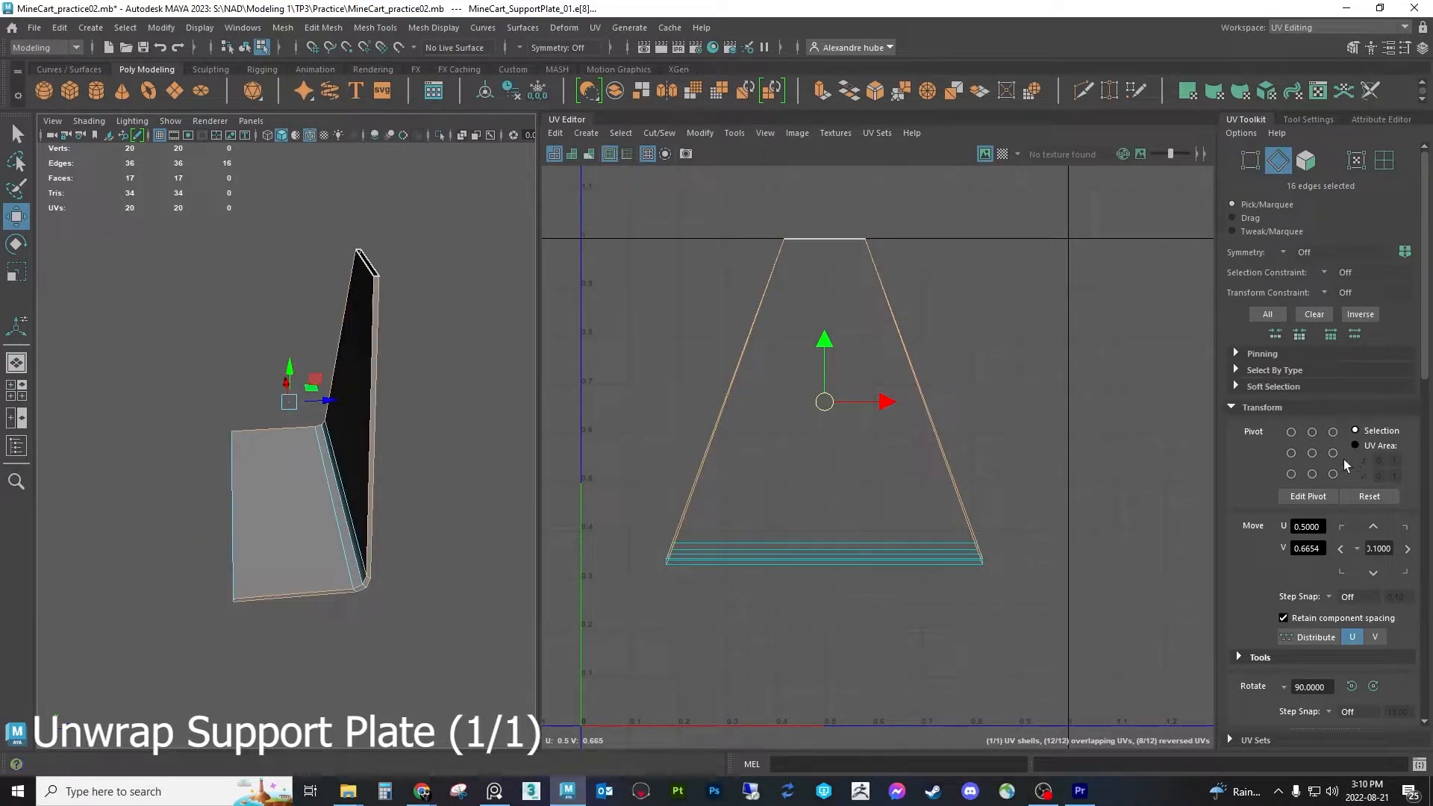
scroll(1265, 334, down, 3)
click(1261, 272)
click(1309, 343)
Cut the UVs along the outer end edge on the underside of the support plate's base
alt+drag(447, 388, 344, 566)
click(358, 545)
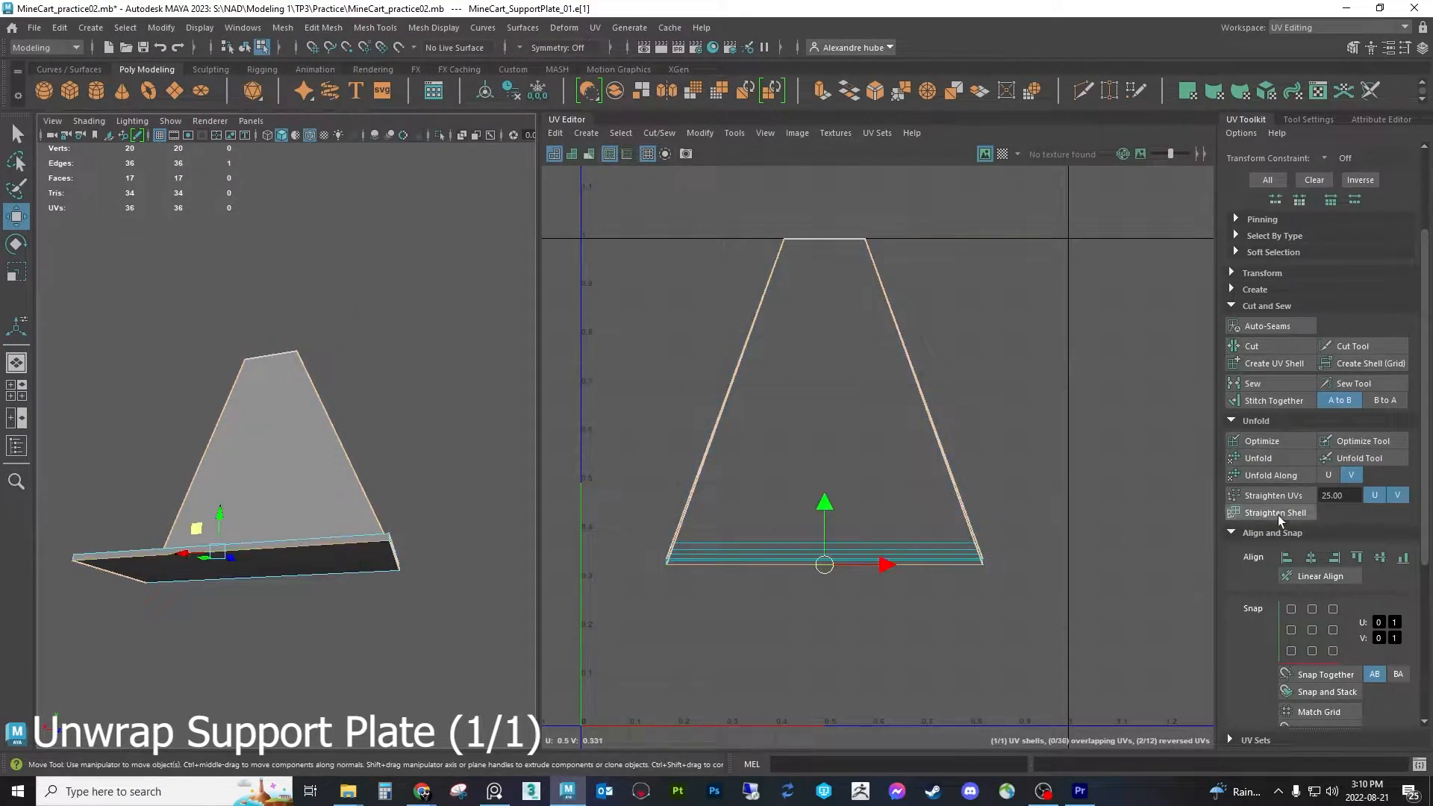
click(1256, 348)
alt+drag(302, 462, 215, 579)
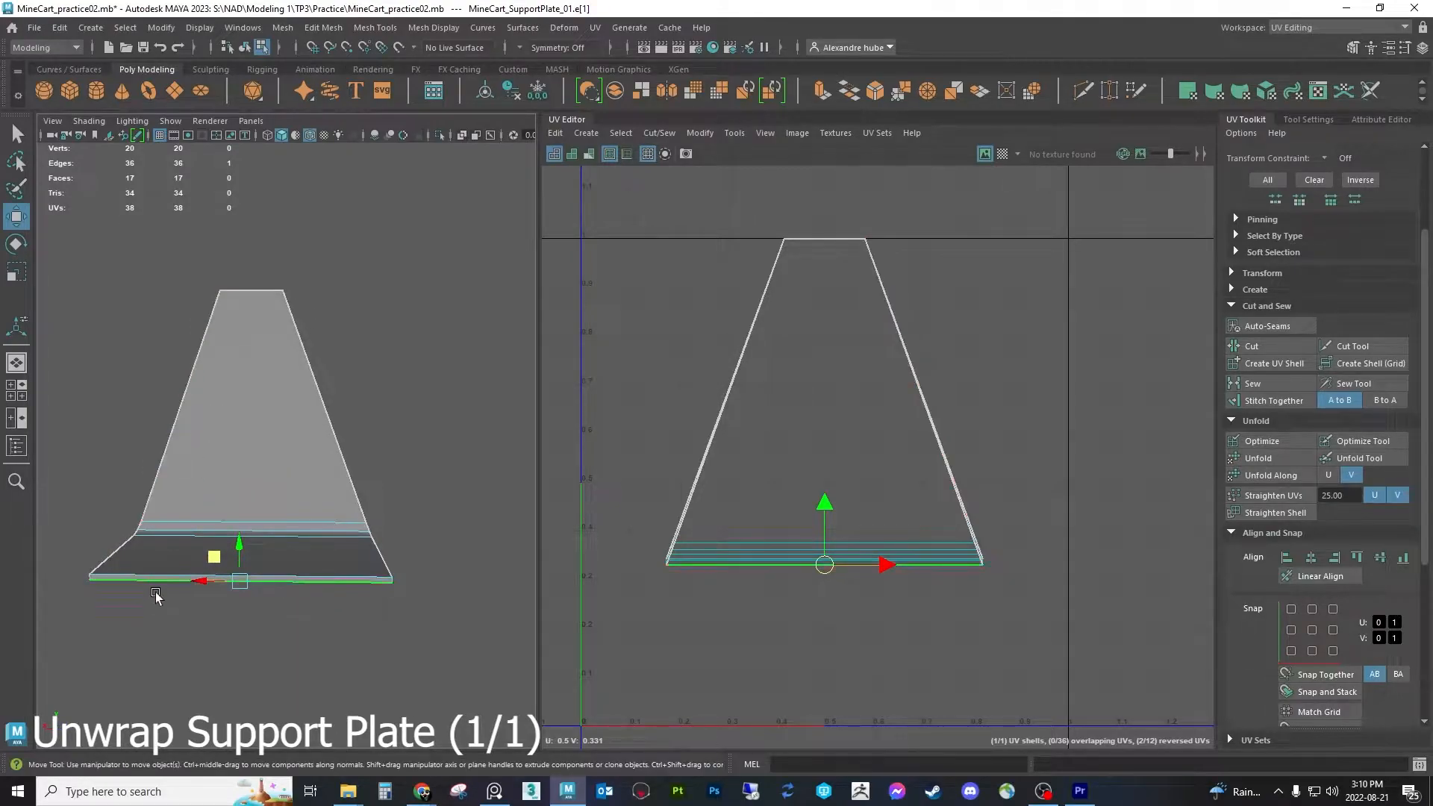
alt+drag(217, 411, 236, 527)
alt+drag(224, 445, 205, 452)
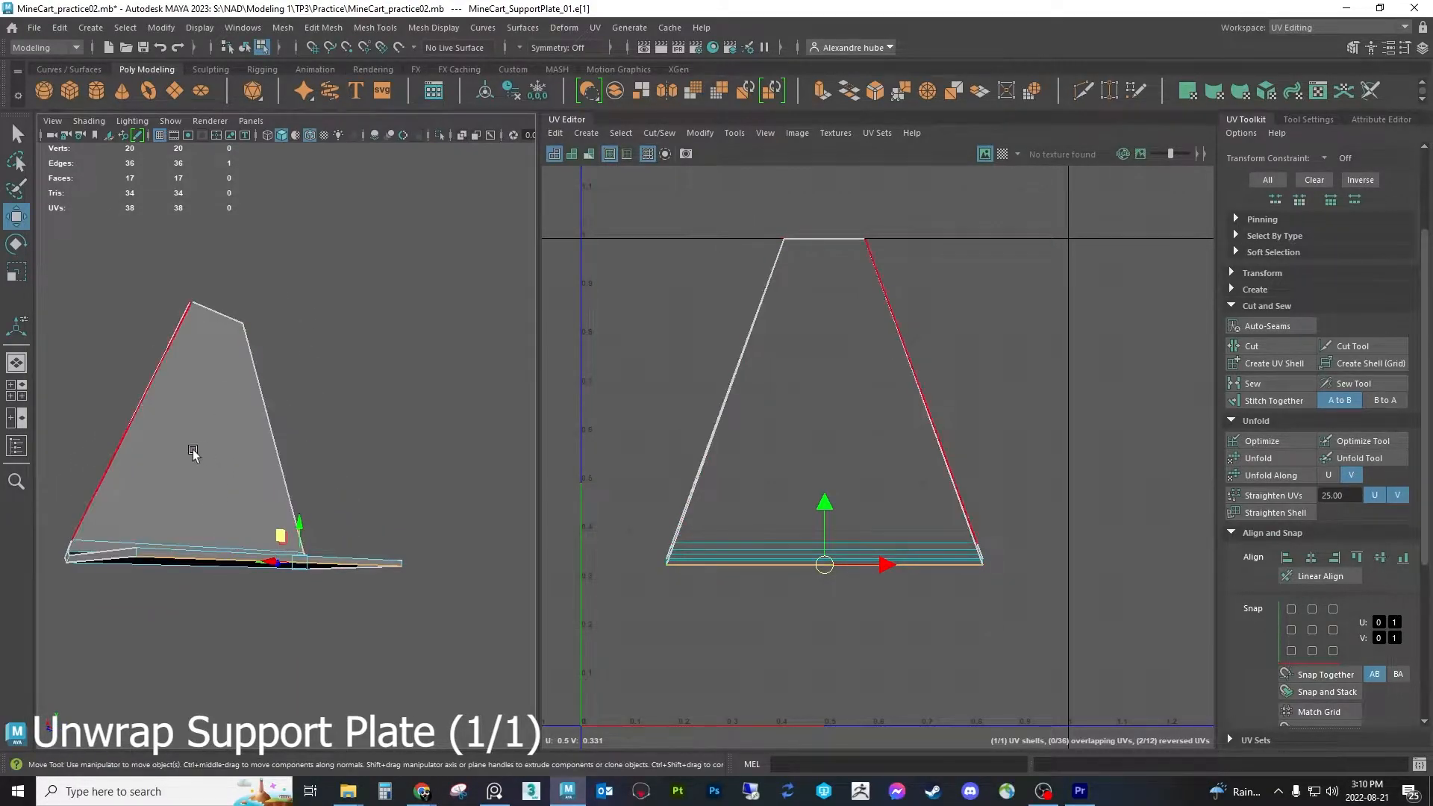
Unfold the UVs of all the support plate's faces and move the separate four-face shell up, clear of the other shell
scroll(1325, 388, up, 2)
click(1312, 167)
scroll(749, 548, down, 2)
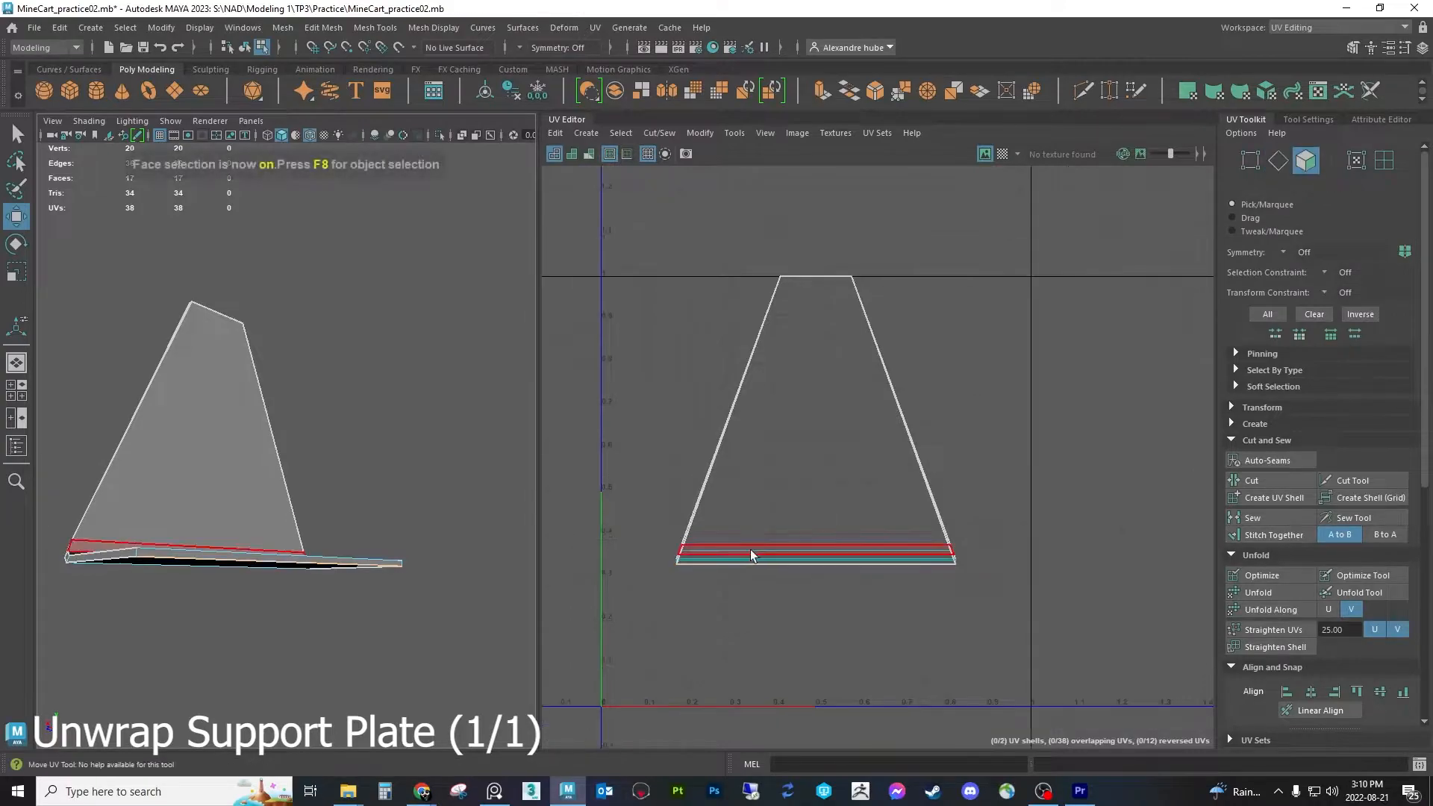
drag(597, 620, 996, 258)
click(1265, 596)
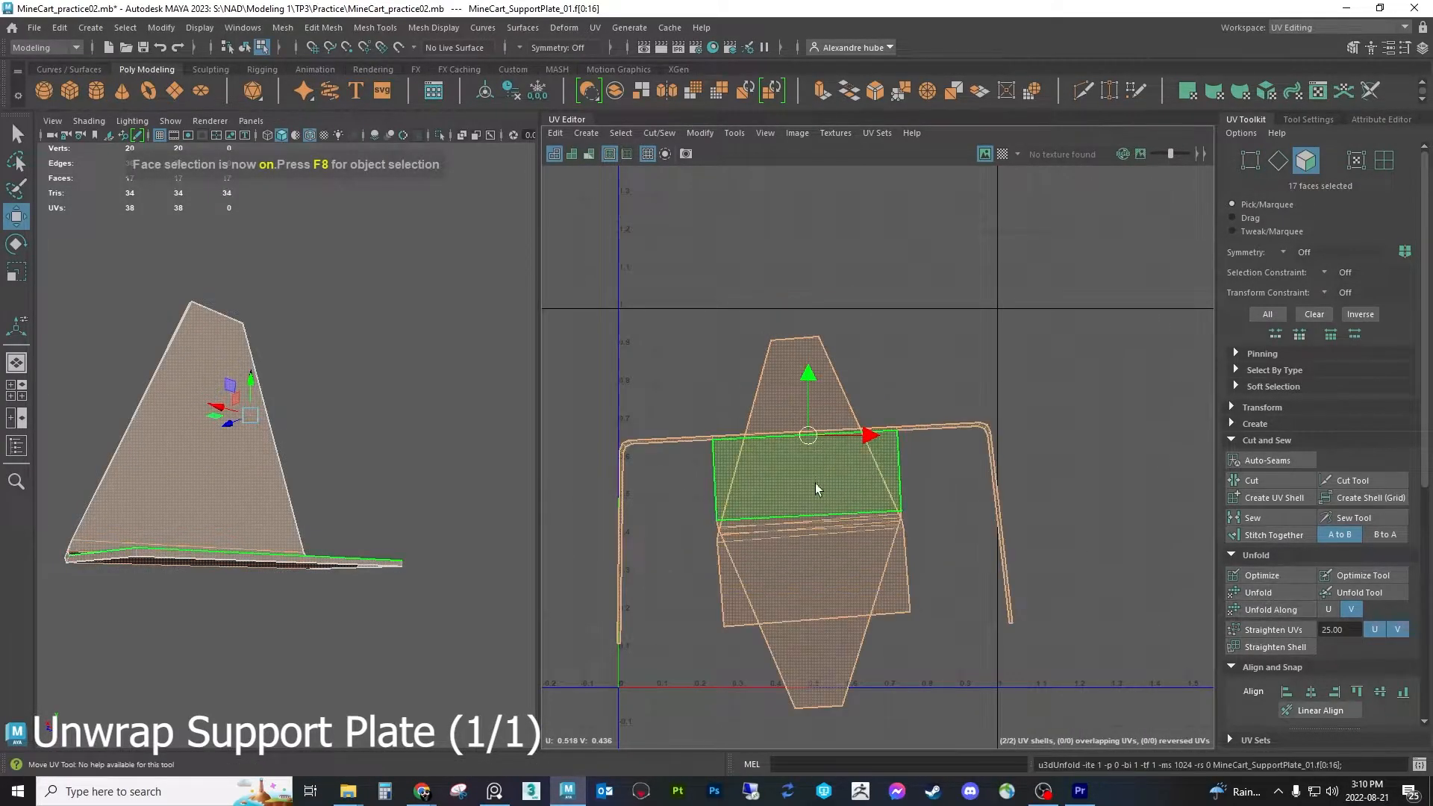
double_click(894, 570)
drag(815, 497, 836, 287)
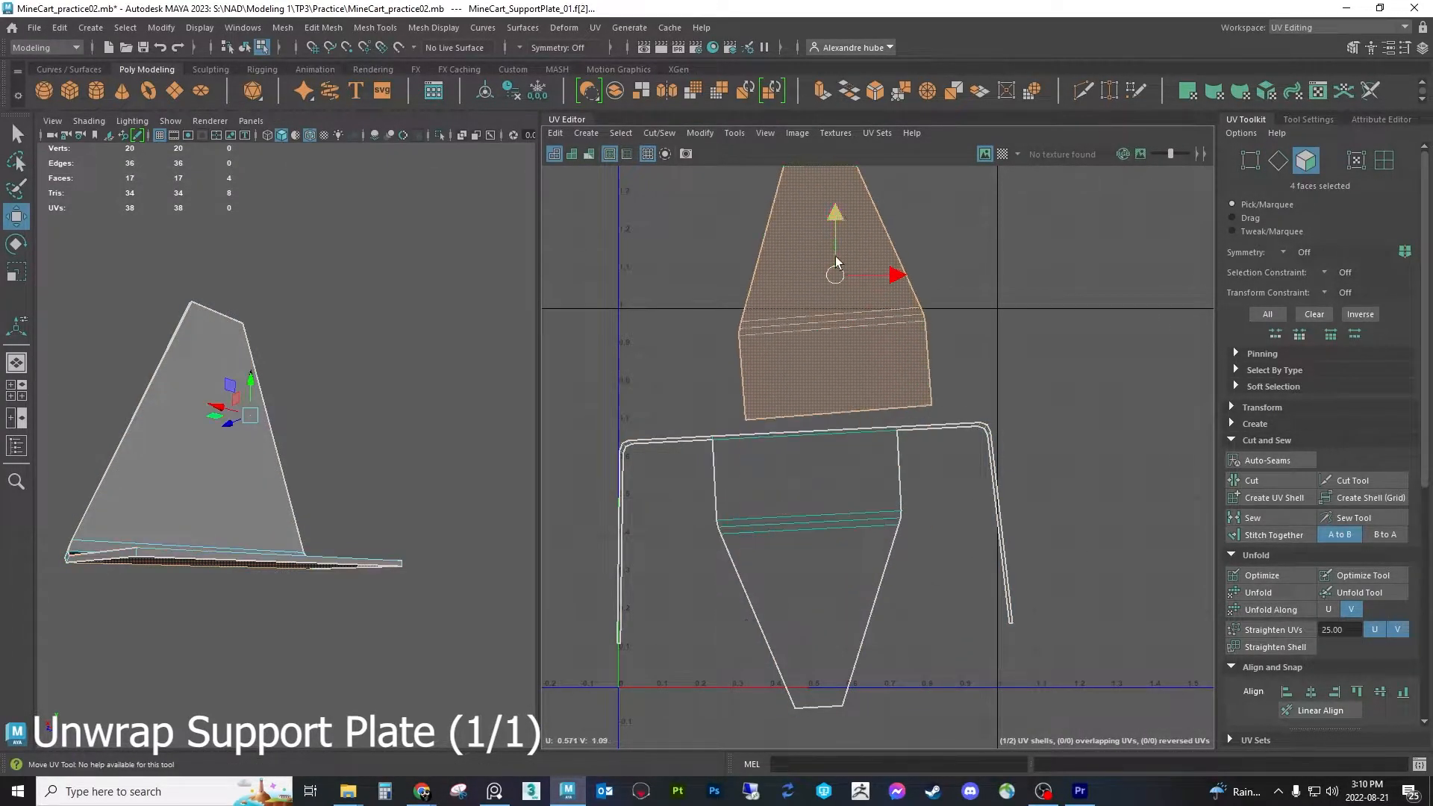
double_click(814, 582)
Select the two short edges joining the thin side strips to the end strip in the UV layout and cut them
click(1277, 160)
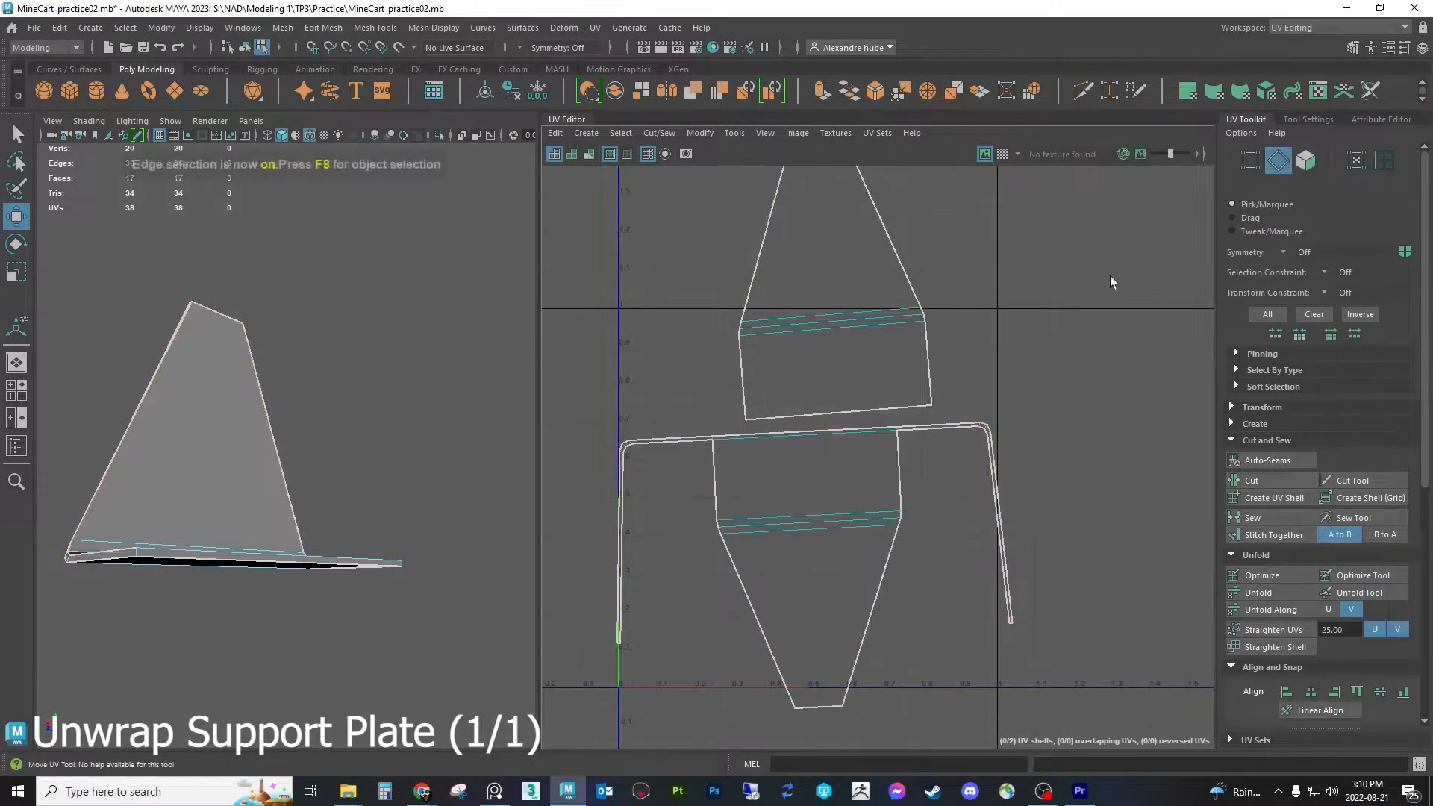
scroll(852, 418, up, 8)
click(857, 454)
scroll(855, 457, down, 3)
alt+middle_drag(810, 476, 1269, 424)
shift+click(918, 423)
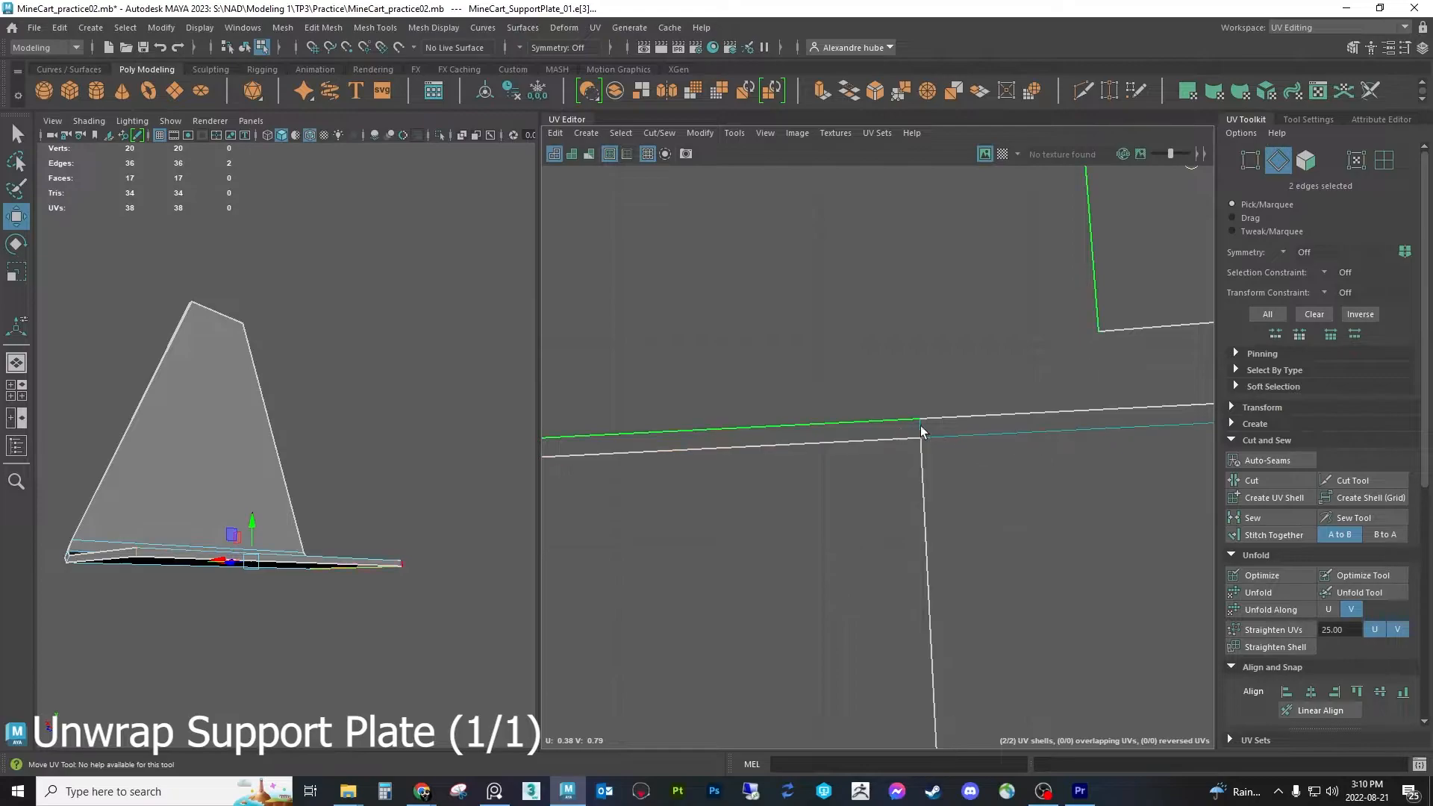
ctrl+drag(875, 365, 875, 365)
shift+click(910, 428)
key(ctrl+z)
shift+click(920, 431)
click(1260, 497)
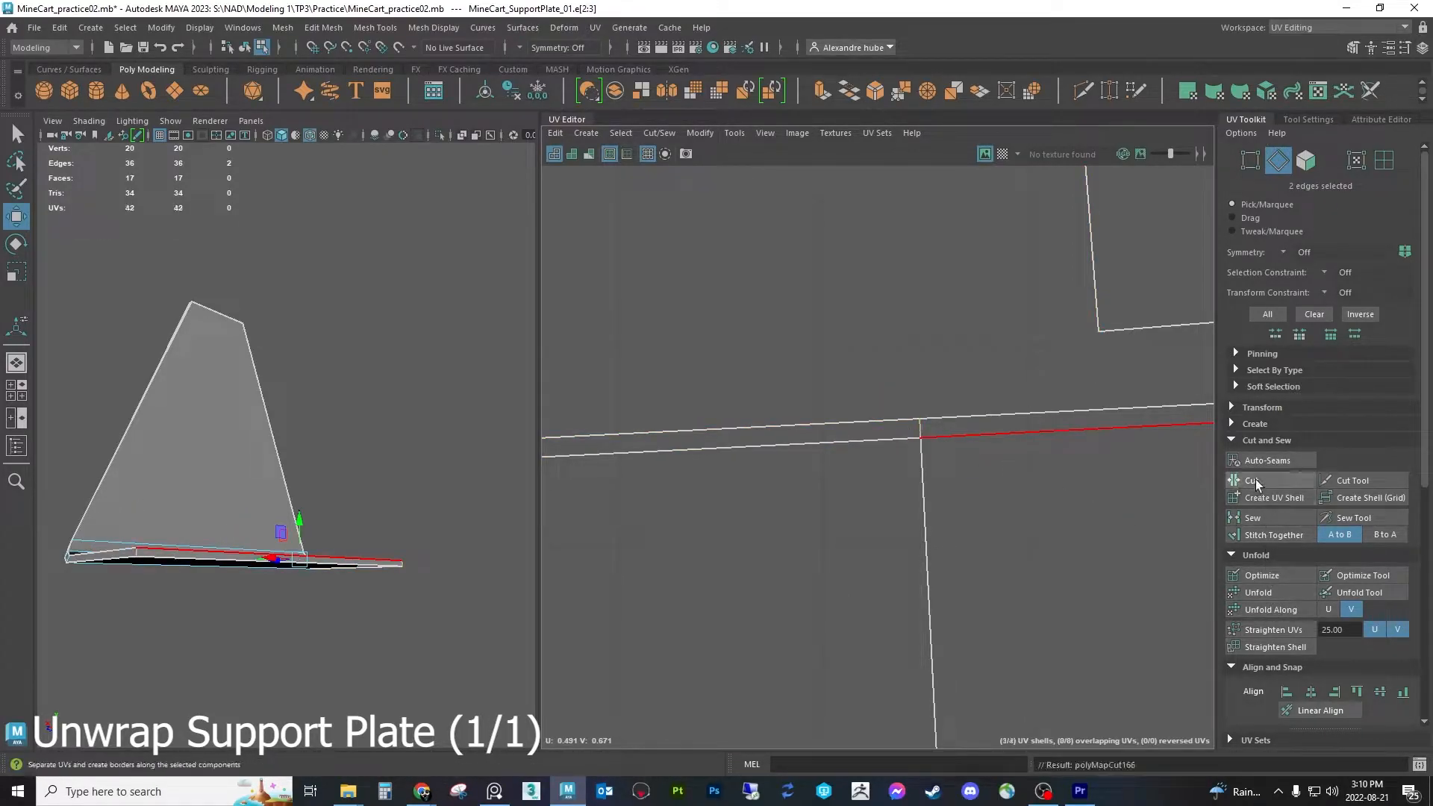
Move the two detached thin side-strip shells out beyond the left side of the 0–1 UV tile
key(F11)
click(809, 445)
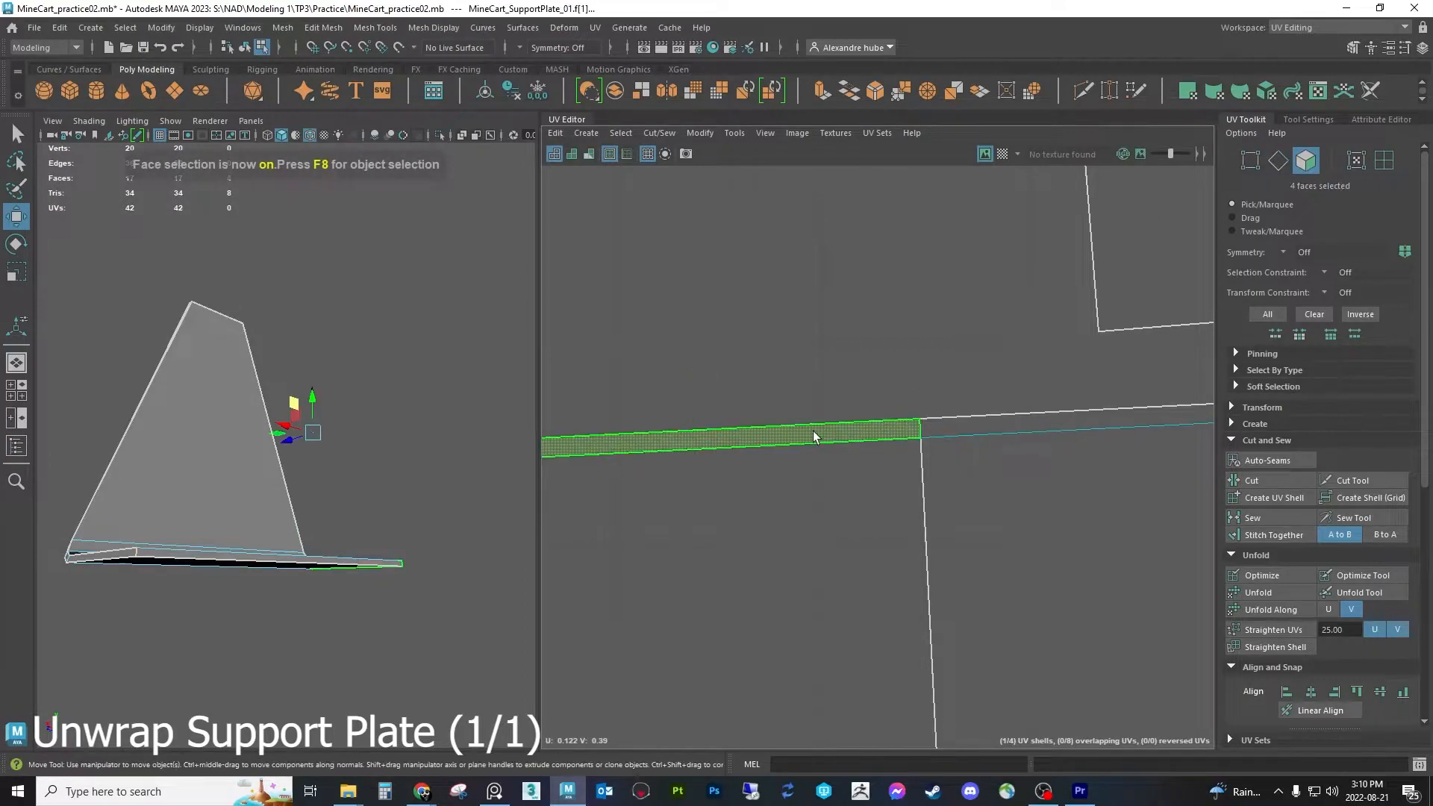
scroll(817, 435, down, 5)
scroll(1097, 448, down, 3)
drag(1013, 533, 619, 466)
click(974, 551)
double_click(982, 496)
drag(1006, 564, 1157, 271)
Try to straighten the UVs of the left thin side strip
alt+middle_drag(794, 410, 1032, 389)
scroll(858, 433, up, 3)
drag(591, 646, 814, 319)
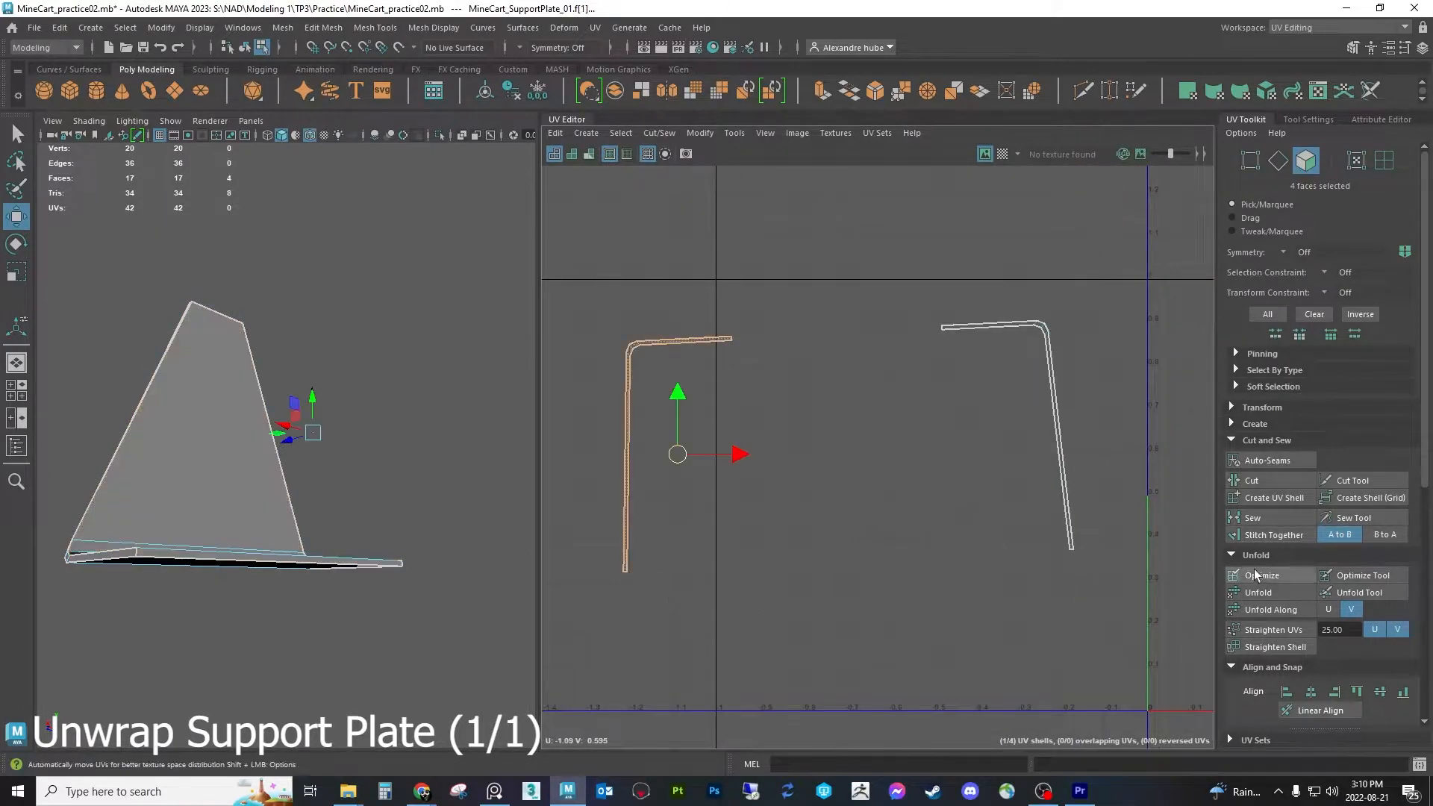
click(1280, 629)
key(ctrl+z)
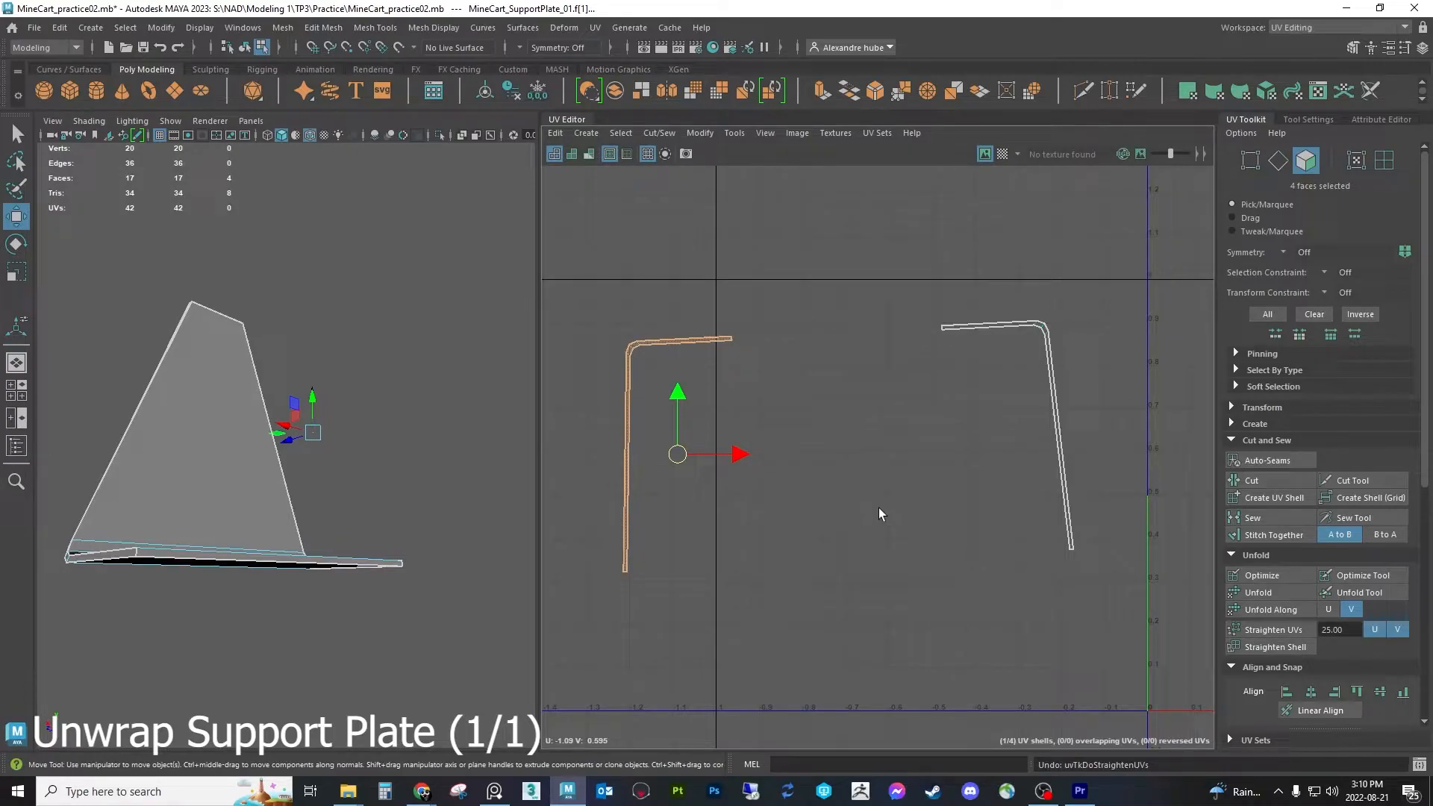
alt+drag(199, 552, 342, 569)
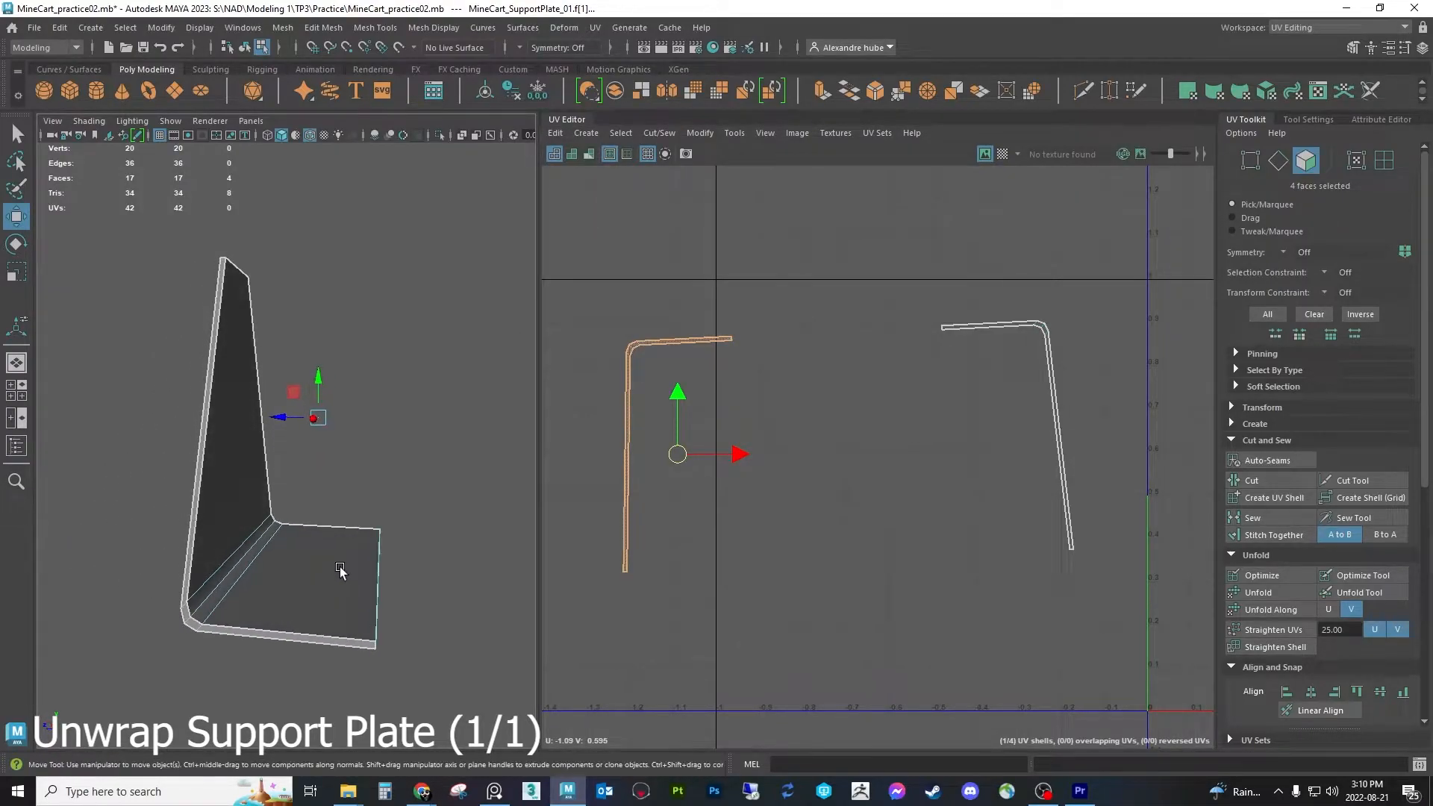
In the General workspace, temporarily show the parts from MineCart_SideDoors_01 to MineCart_BucketHinges_01 and examine them around the support plate
click(1315, 29)
click(1318, 42)
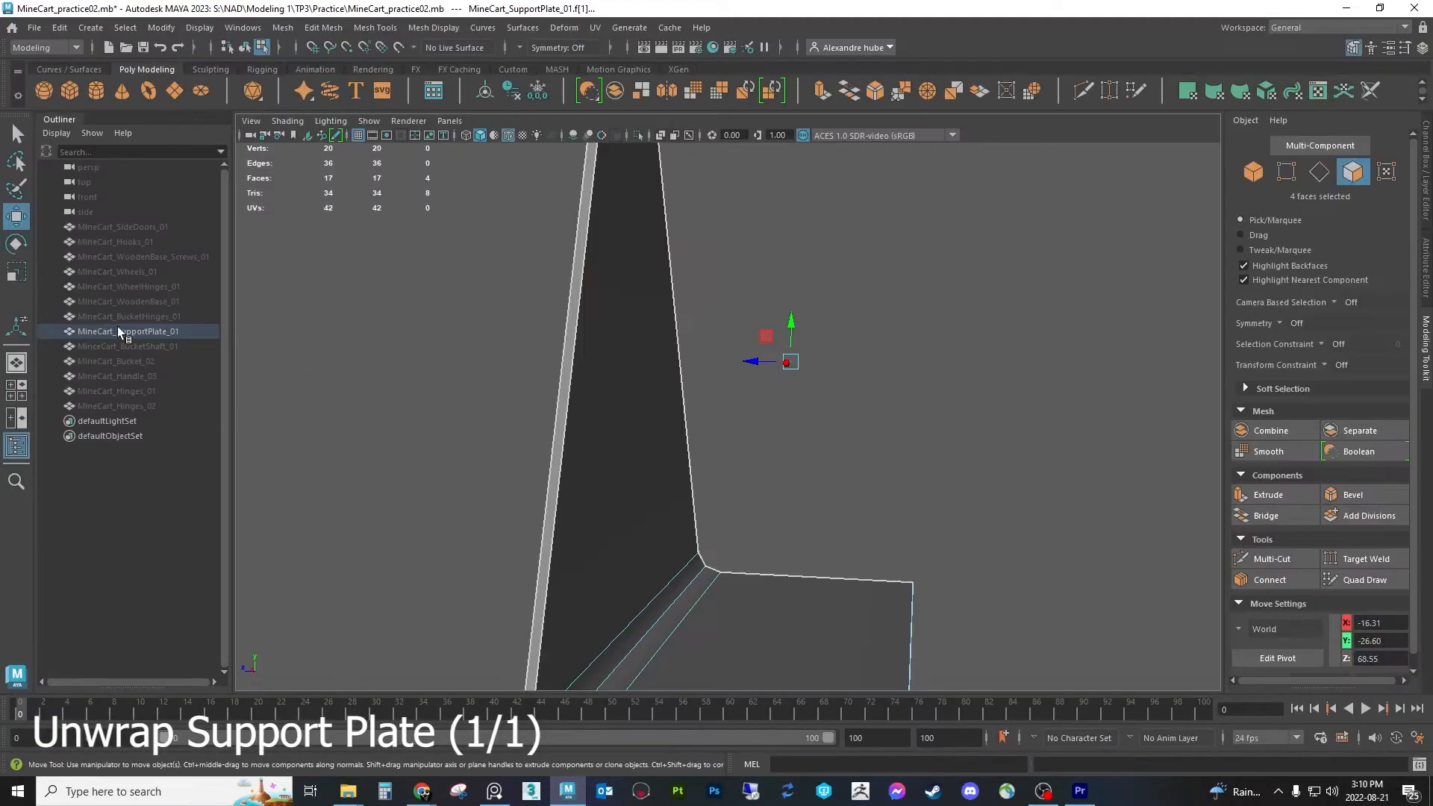
drag(109, 225, 118, 315)
key(shift+h)
scroll(481, 395, down, 8)
alt+drag(552, 418, 657, 420)
alt+drag(796, 532, 705, 532)
key(h)
click(1348, 173)
alt+drag(896, 365, 882, 401)
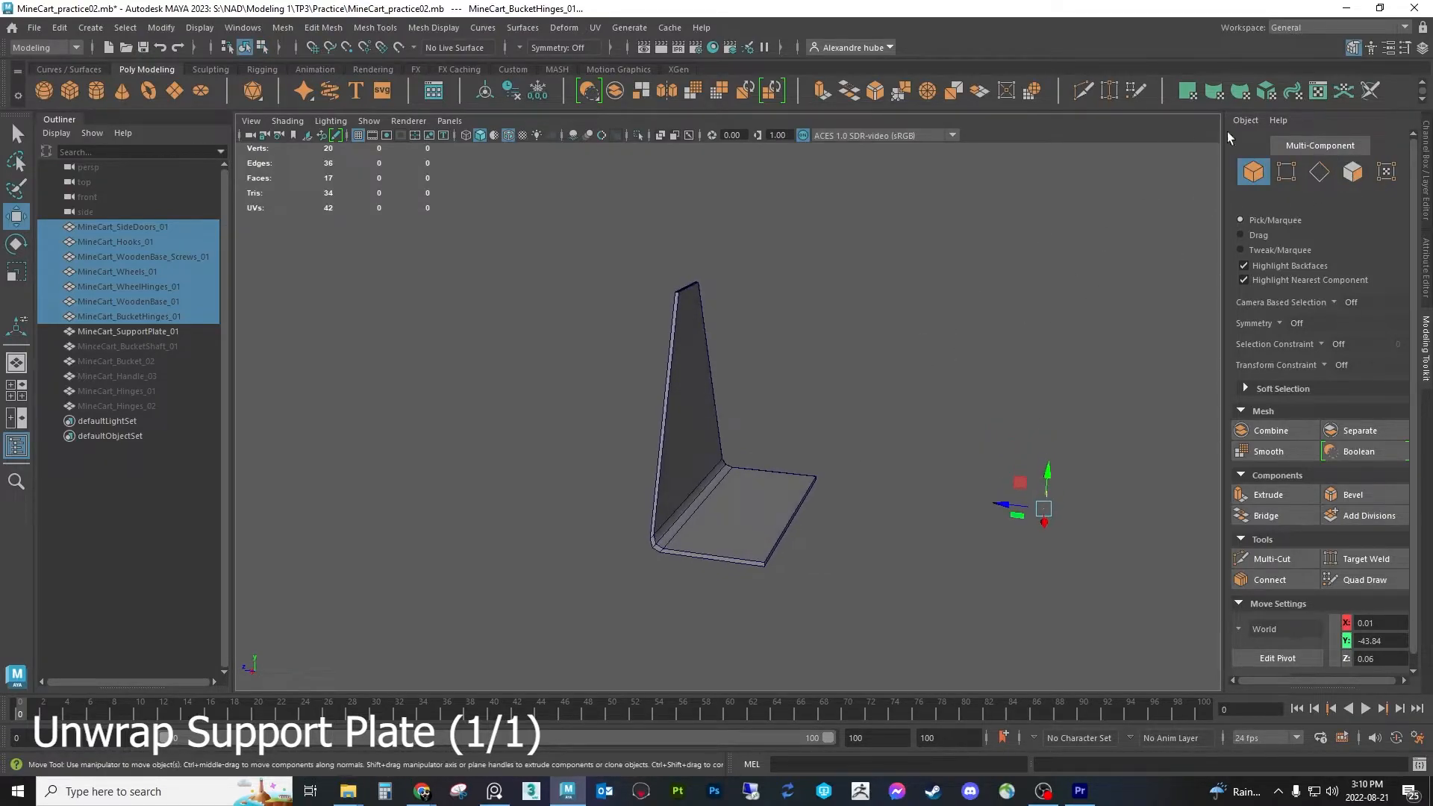
Reselect MineCart_SupportPlate_01 as an object and go back to the UV Editing workspace
click(119, 331)
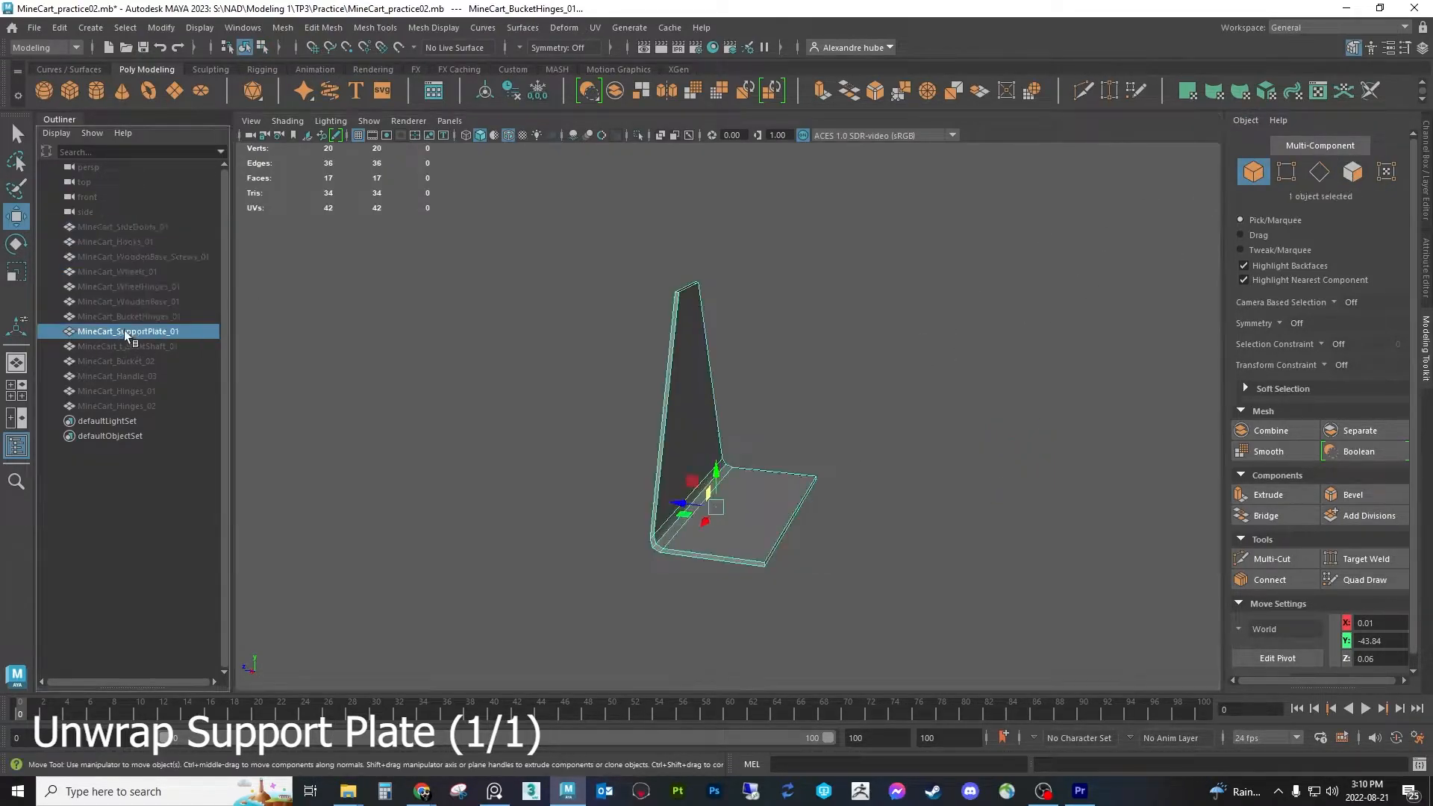
click(1323, 29)
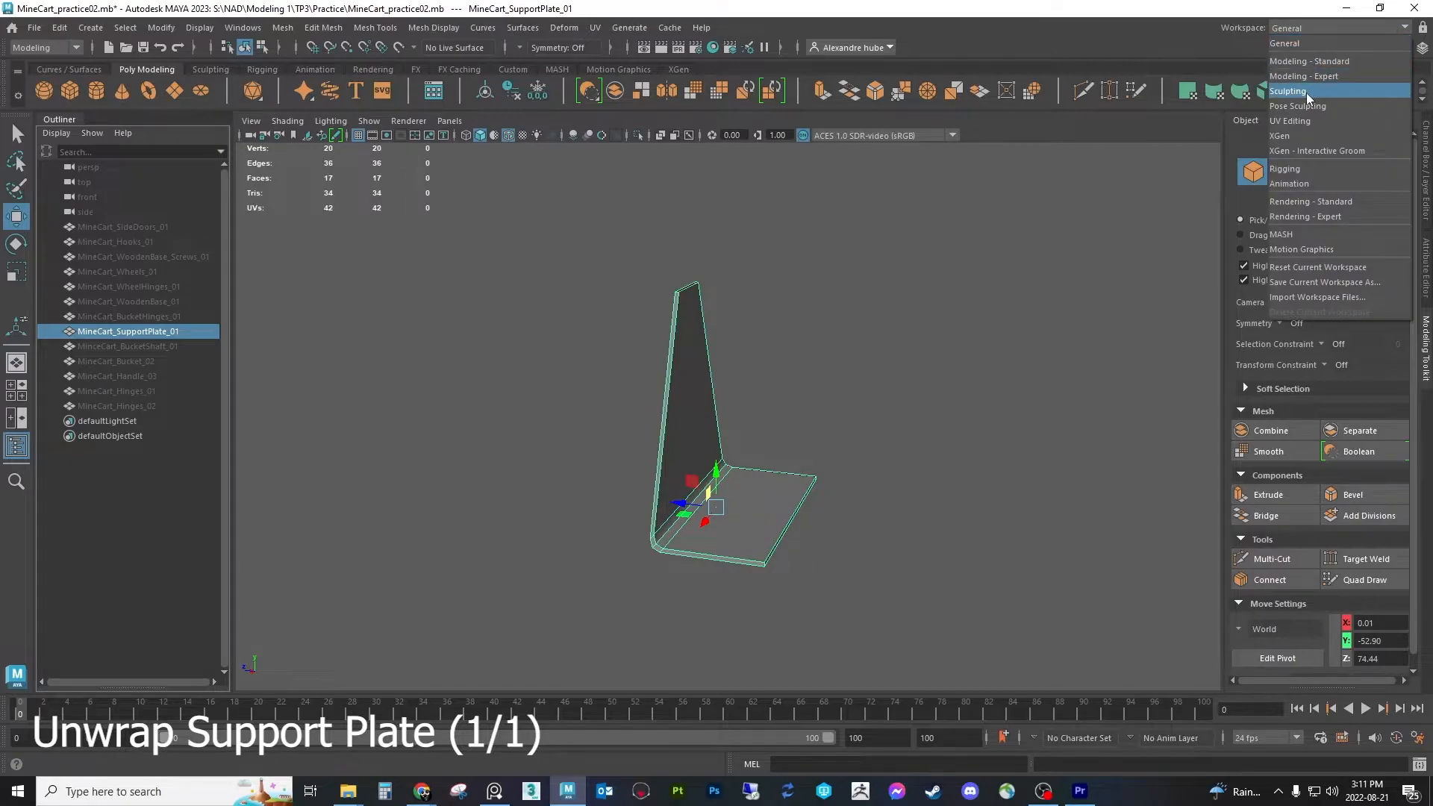
click(1304, 121)
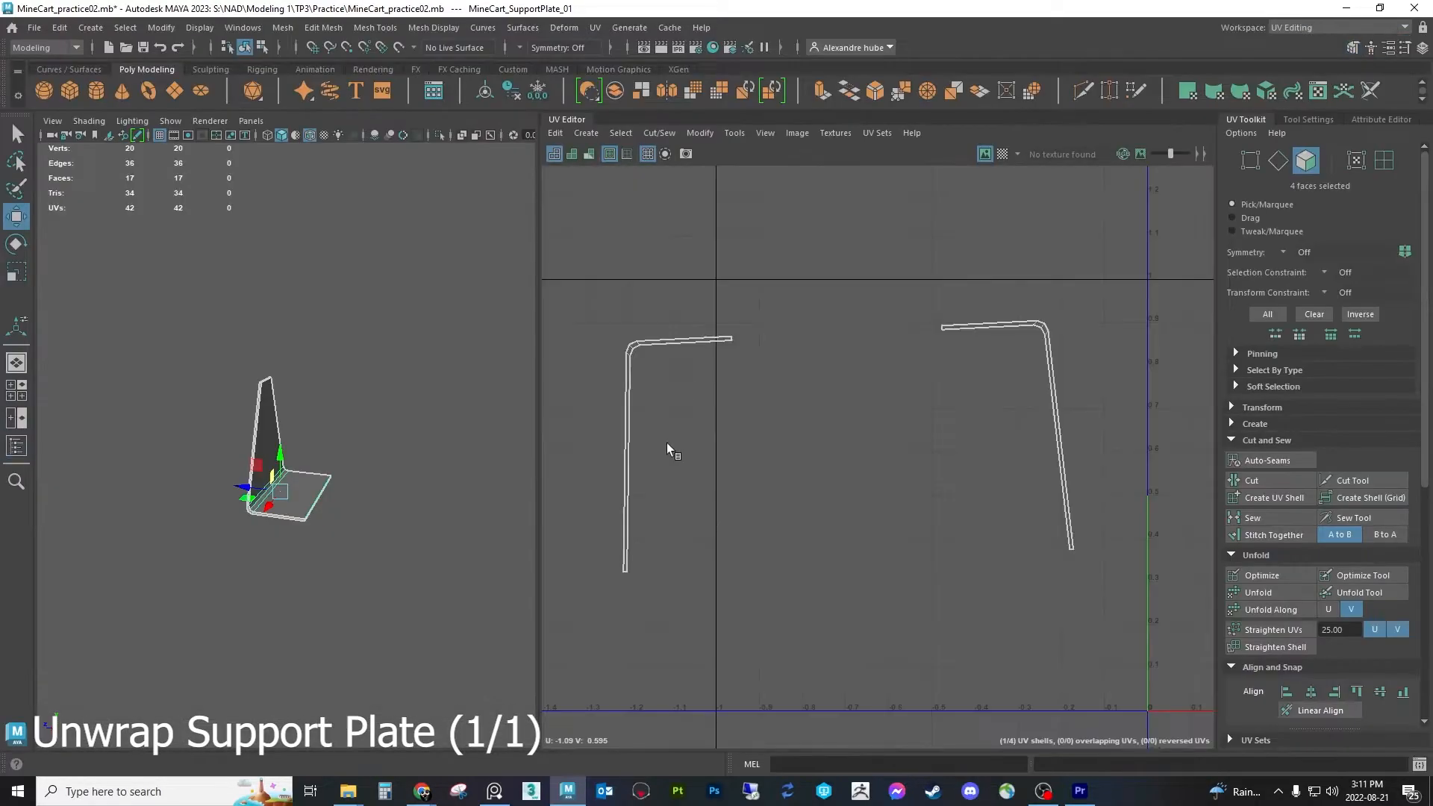
Cut both thin side-strip UV shells along the middle edge of their bent corners
click(1277, 160)
scroll(1009, 331, up, 5)
click(942, 316)
scroll(942, 317, down, 3)
alt+middle_drag(624, 395, 1184, 343)
scroll(950, 355, down, 4)
scroll(829, 396, up, 3)
scroll(793, 415, up, 3)
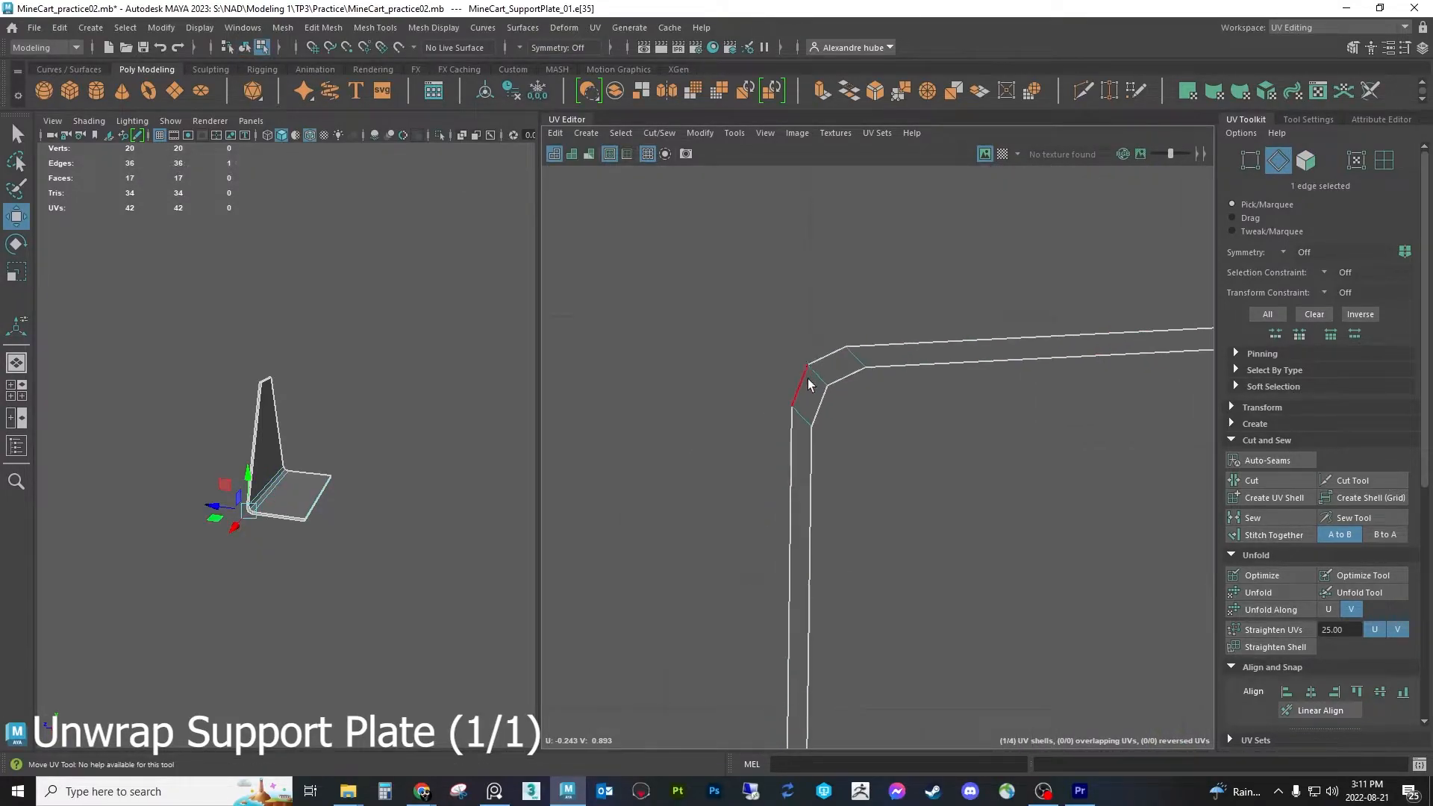
shift+click(824, 379)
scroll(1291, 545, down, 4)
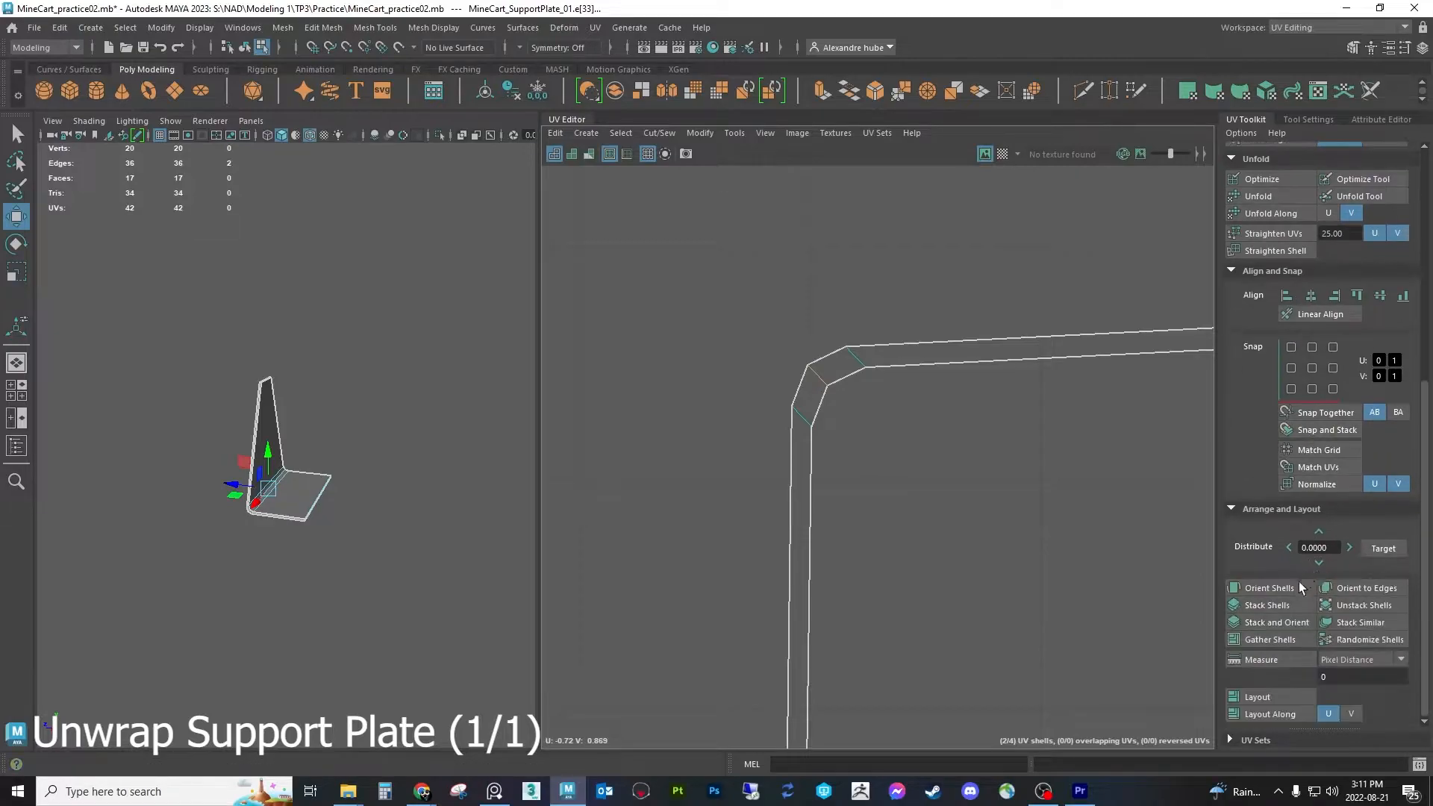
scroll(1321, 605, up, 3)
click(1256, 309)
scroll(898, 456, down, 5)
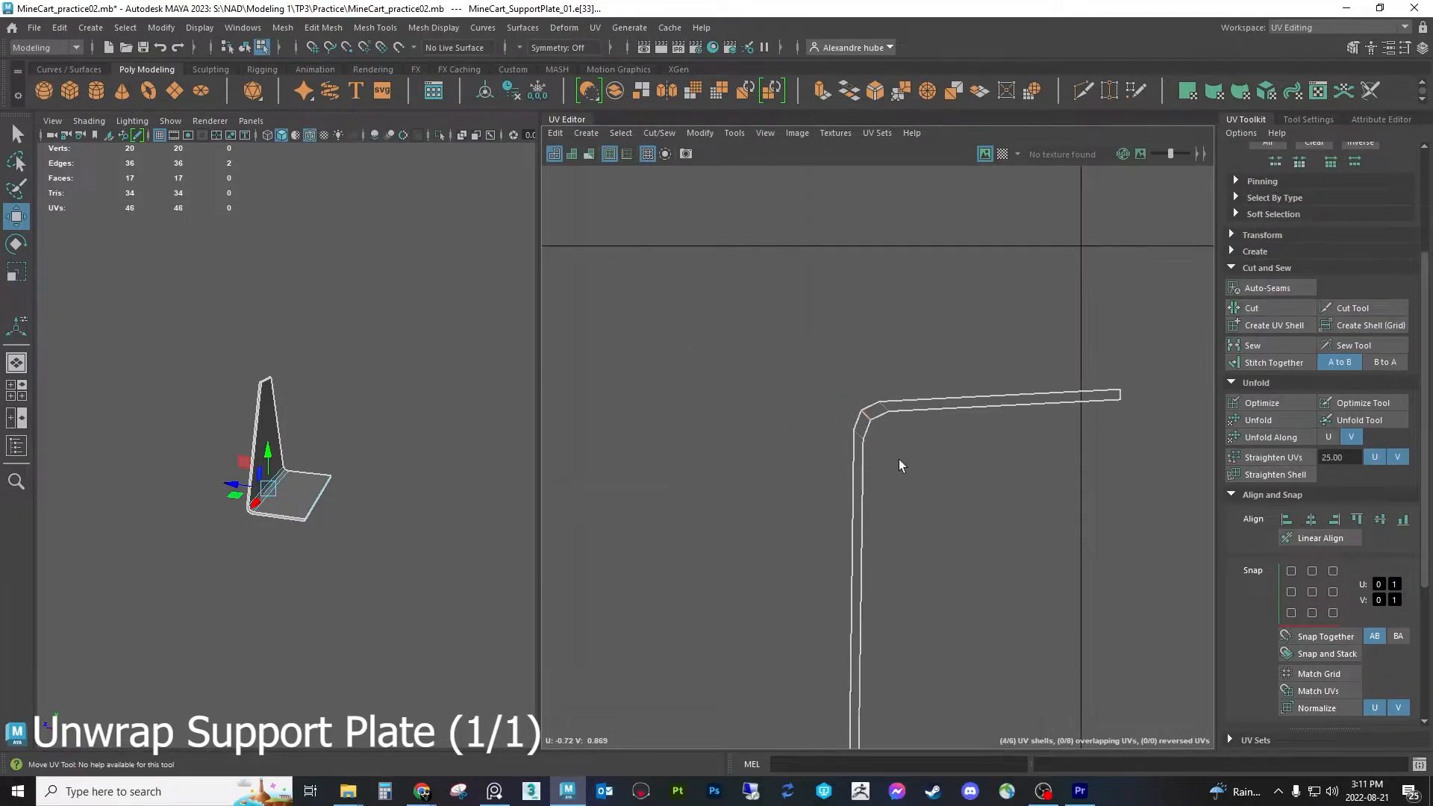
Straighten the UVs of all the cut side-strip shells in both U and V with a 25 angle threshold
scroll(1331, 231, up, 3)
click(1303, 163)
drag(674, 630, 1153, 350)
scroll(1153, 351, up, 2)
scroll(1061, 373, up, 4)
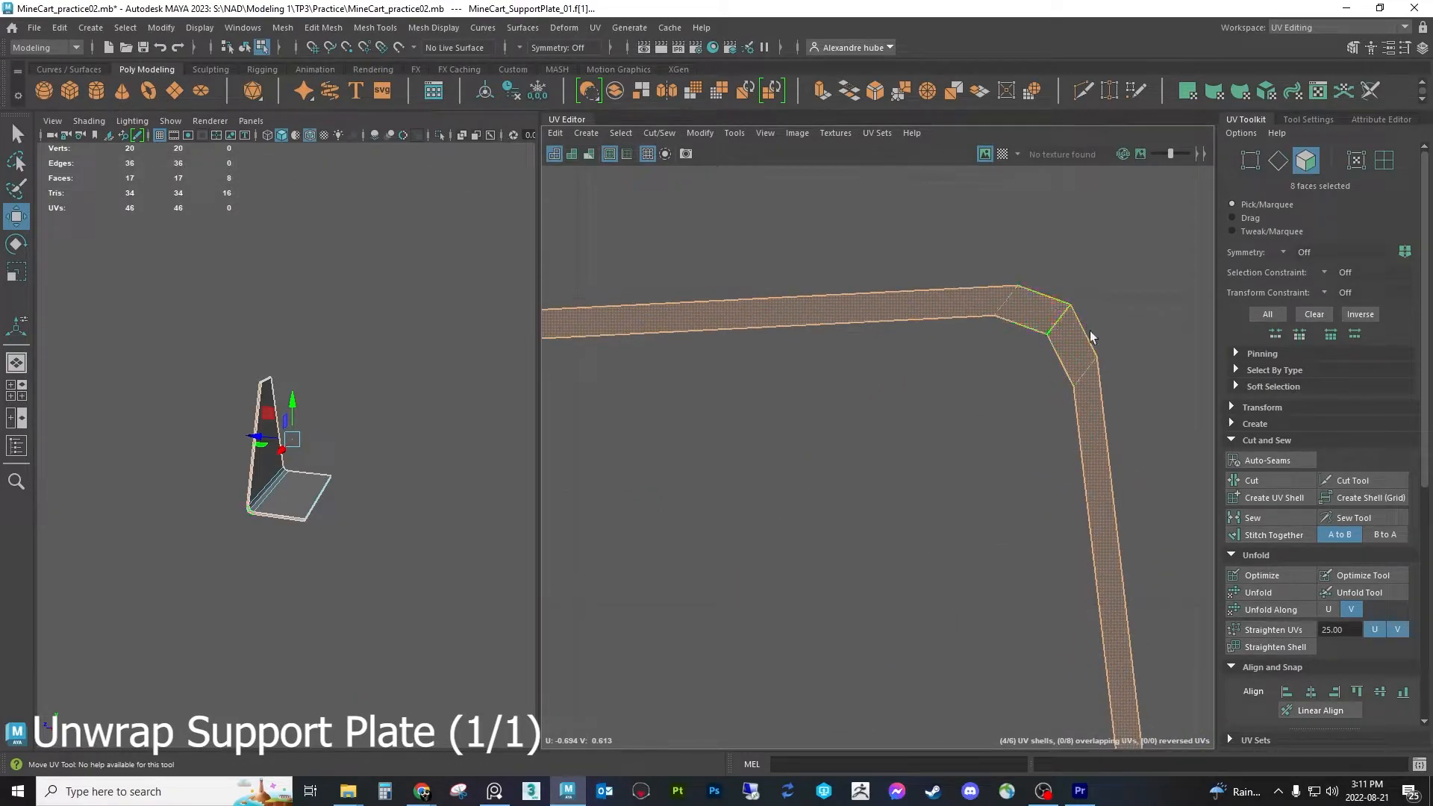
click(1281, 628)
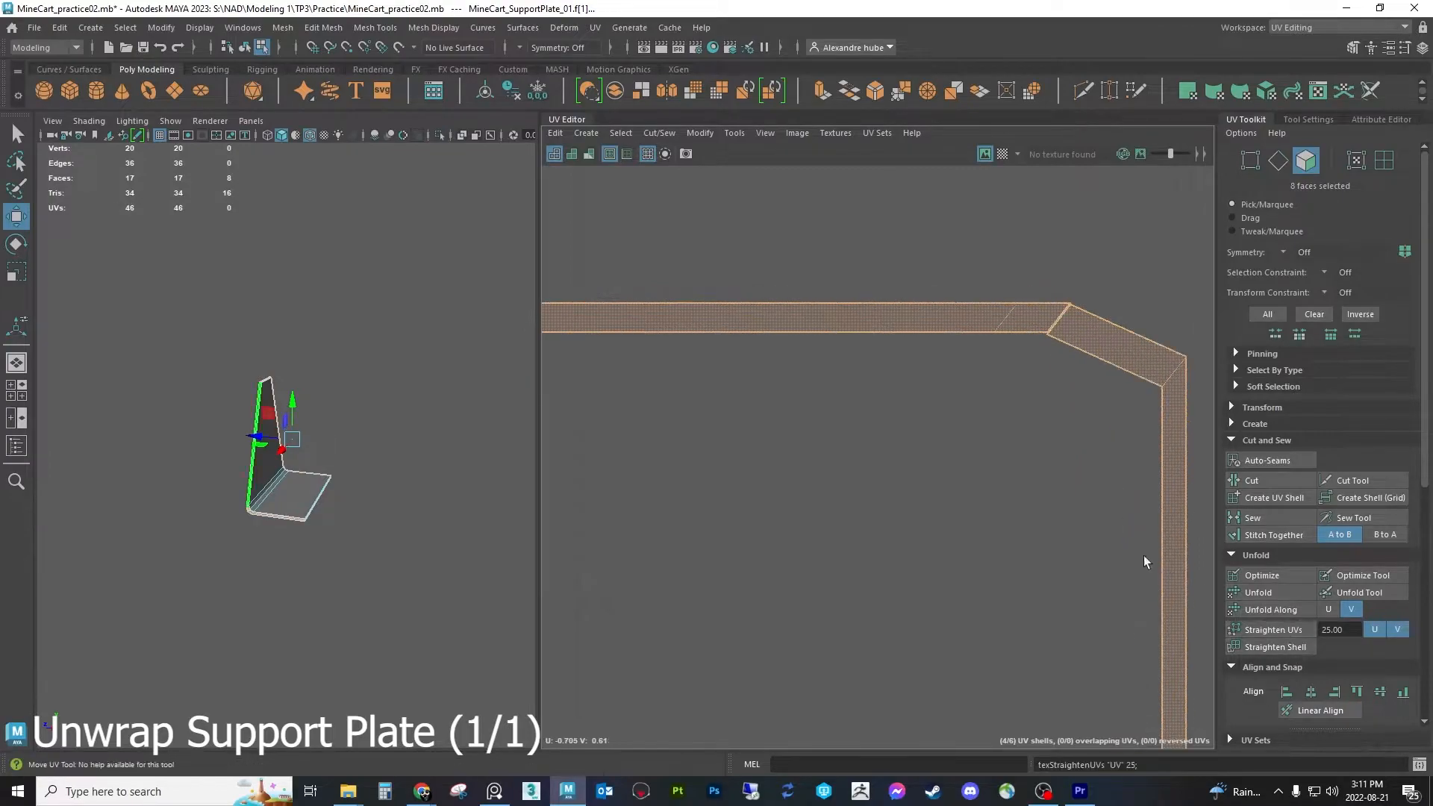
Select the faces of all four cut side-strip shells and unfold them again
scroll(1023, 469, down, 6)
click(794, 509)
drag(670, 716, 1084, 405)
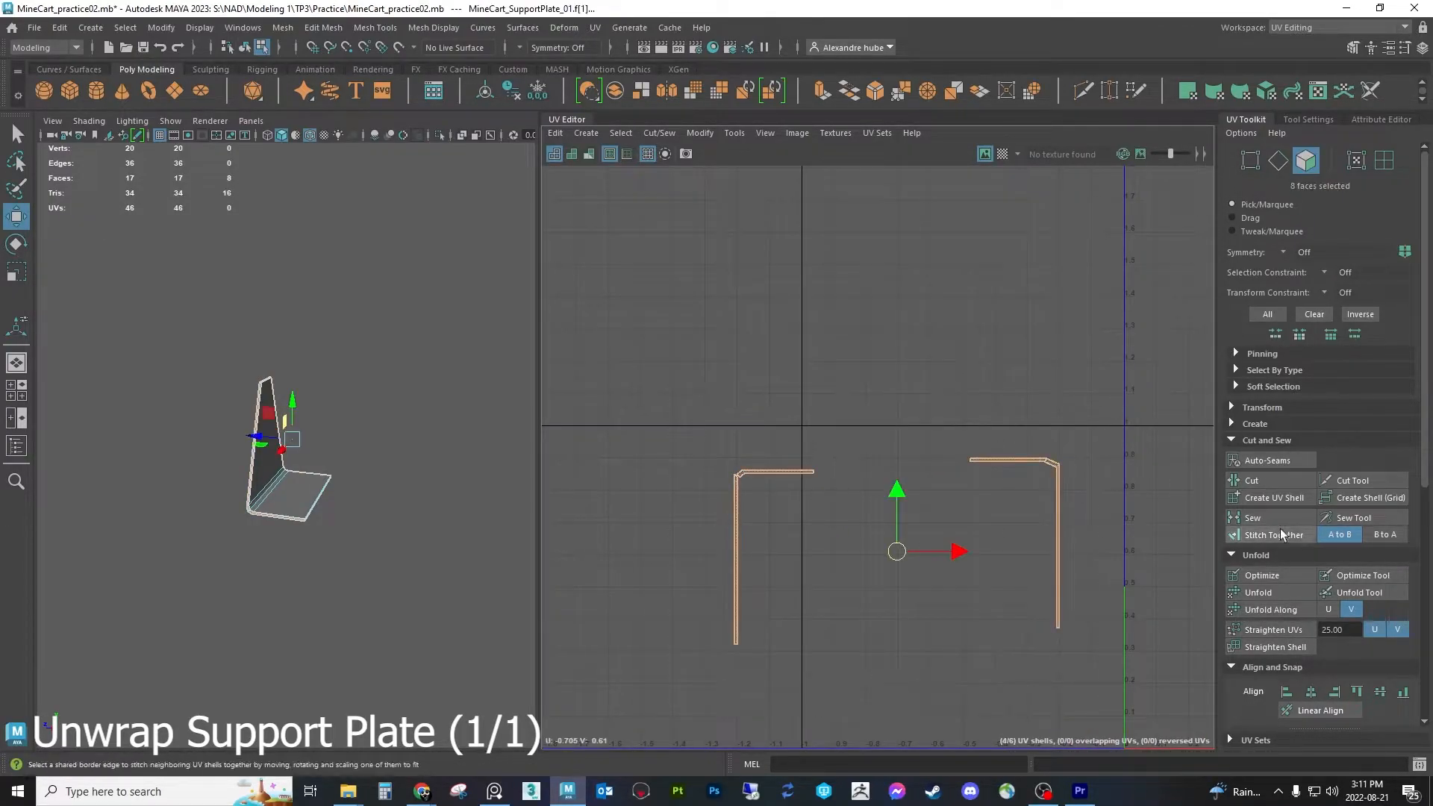
click(1256, 592)
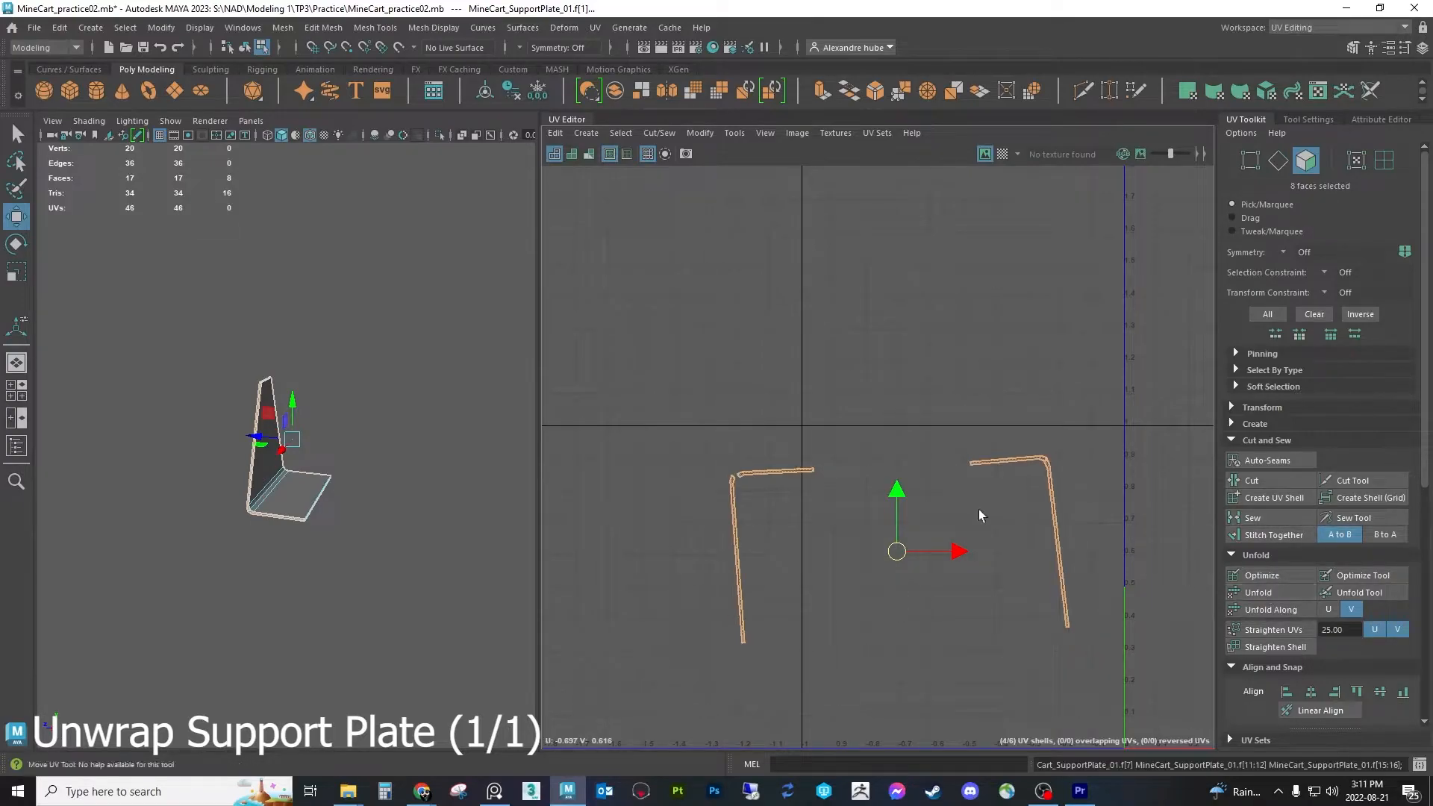
Rotate the right pair of strip shells so the long piece stands nearly vertical and the short piece lies nearly horizontal
scroll(985, 512, up, 3)
click(1041, 509)
double_click(1104, 465)
scroll(1106, 446, up, 3)
key(e)
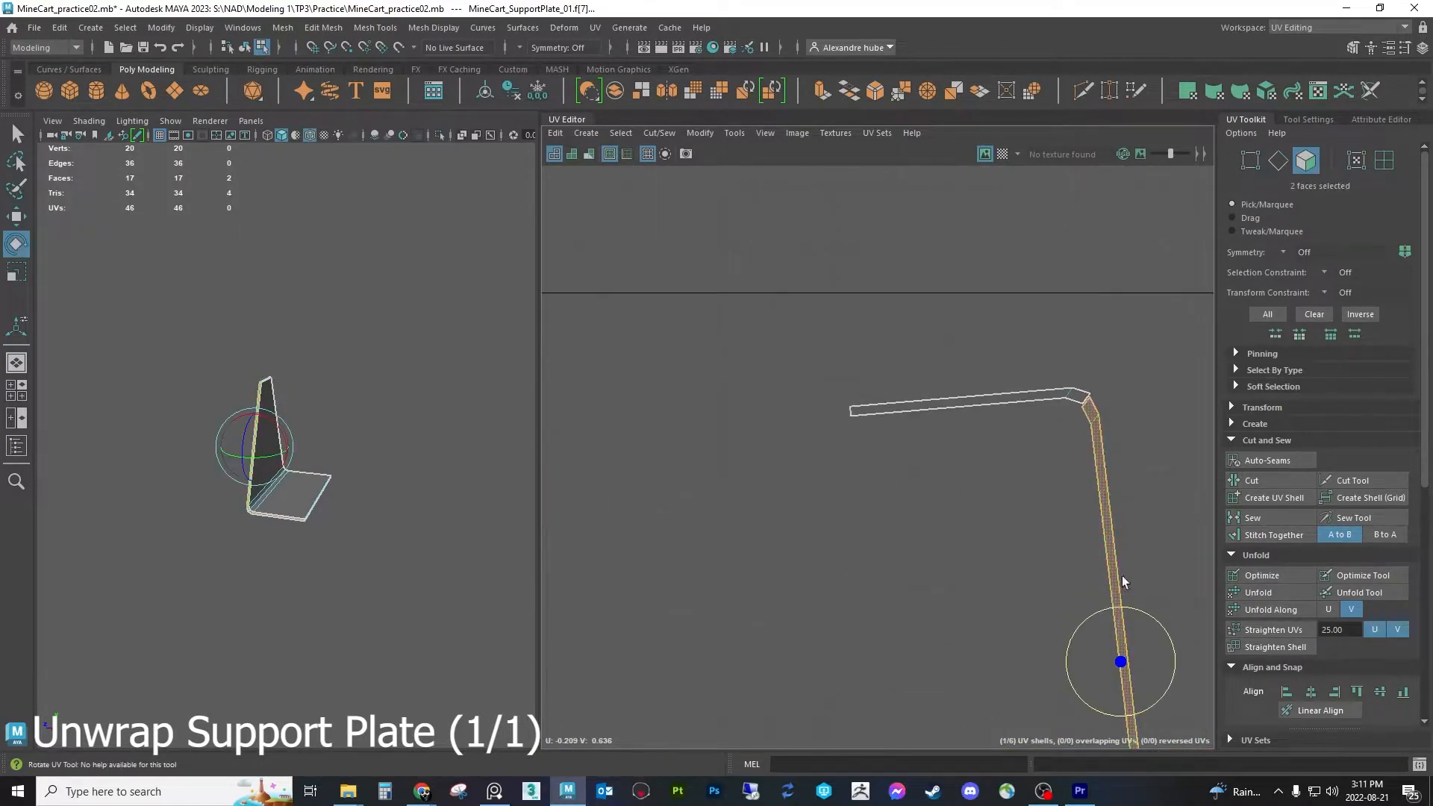
drag(1152, 613, 1157, 612)
double_click(1080, 395)
drag(1017, 378, 1018, 385)
Rotate the left pair of strip shells so the short piece is horizontal and the long piece vertical
alt+middle_drag(720, 388, 1092, 324)
double_click(856, 373)
drag(784, 341, 787, 342)
double_click(612, 399)
drag(659, 606, 661, 607)
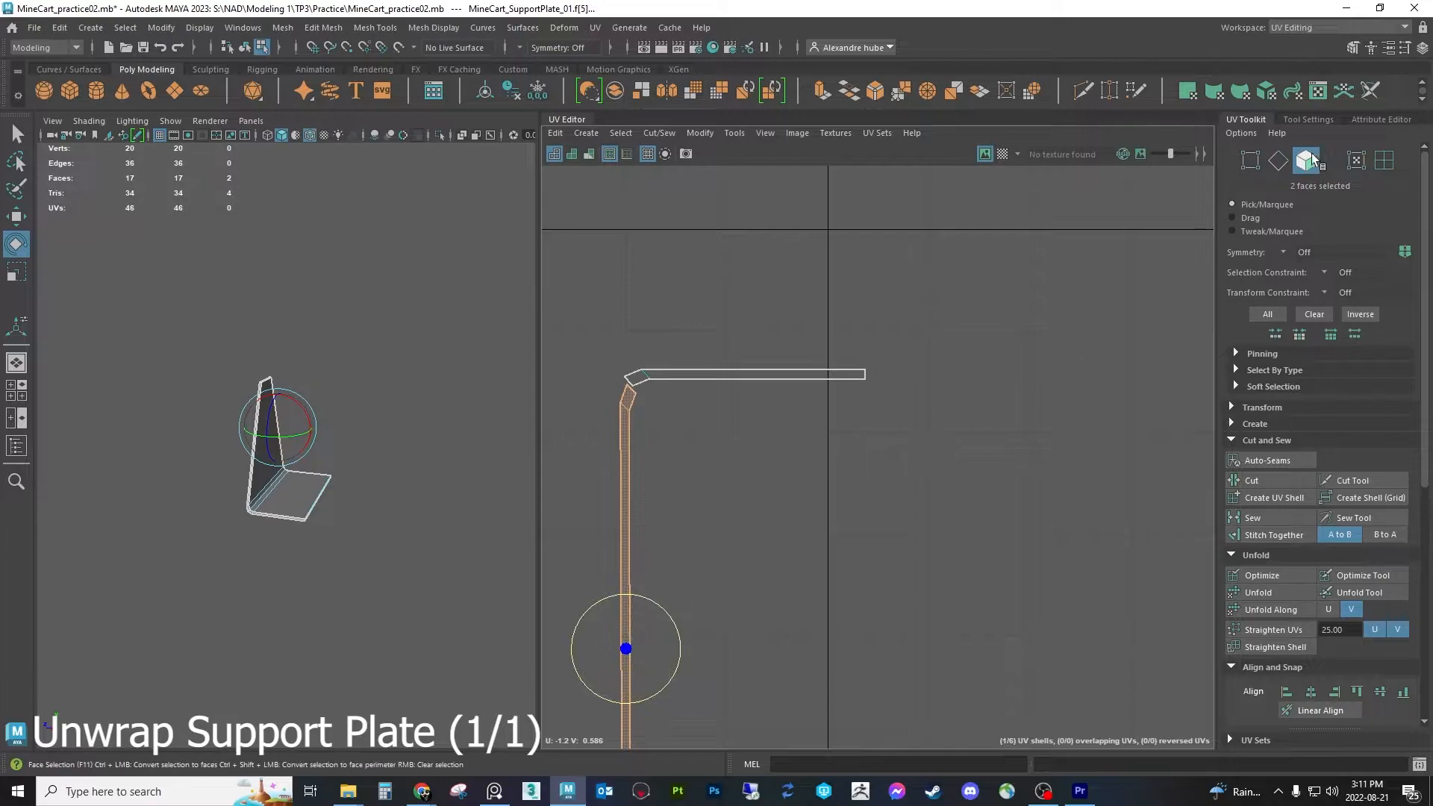
Straighten the UVs of the four rotated strip shells along U and V with the 25 threshold
scroll(681, 475, down, 8)
drag(612, 655, 989, 363)
scroll(998, 502, up, 7)
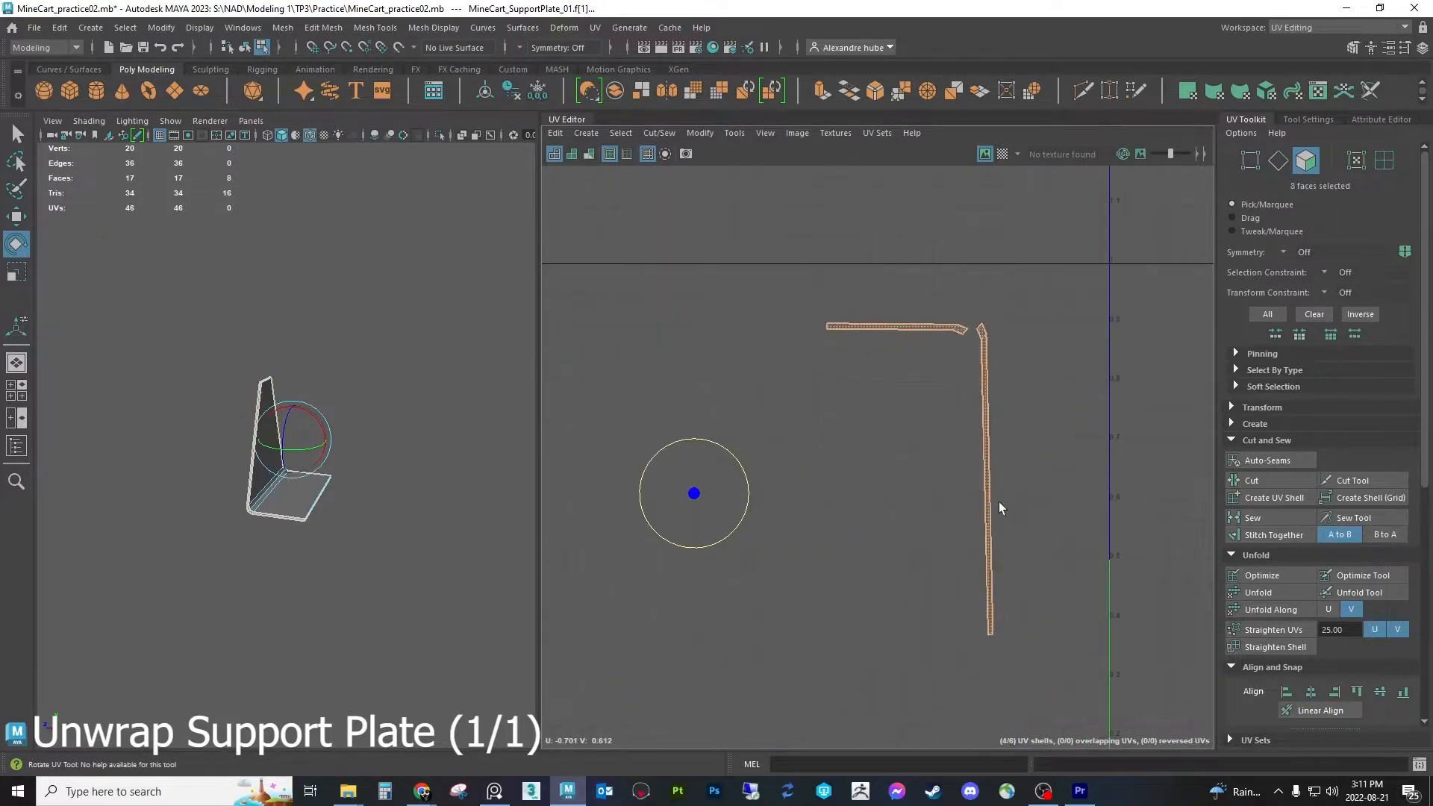
click(1242, 631)
click(1076, 355)
scroll(1044, 346, down, 5)
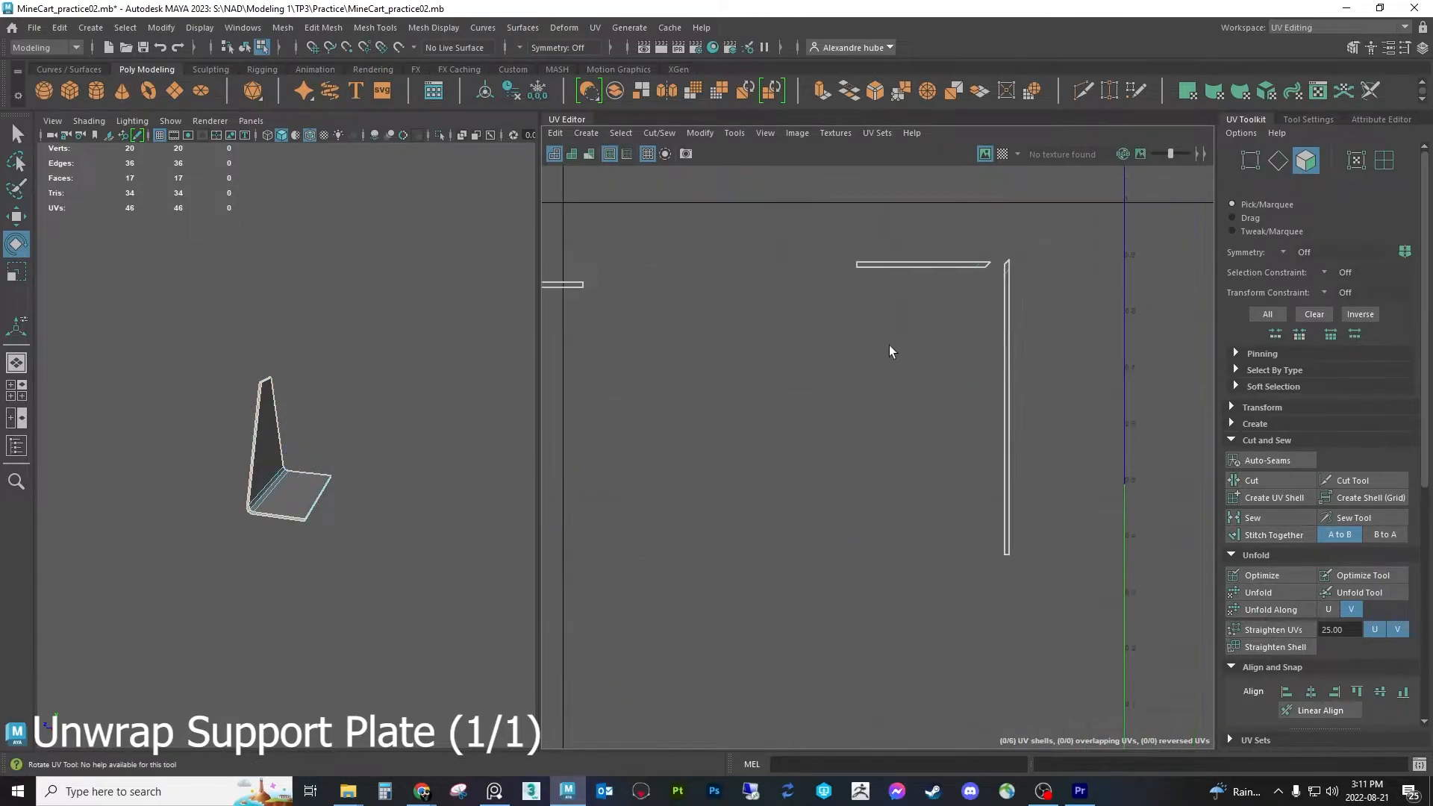
Scale the slanted UV pairs at the corner of the left strip pair flat to square off the ends
alt+middle_drag(858, 330, 1081, 341)
click(1356, 161)
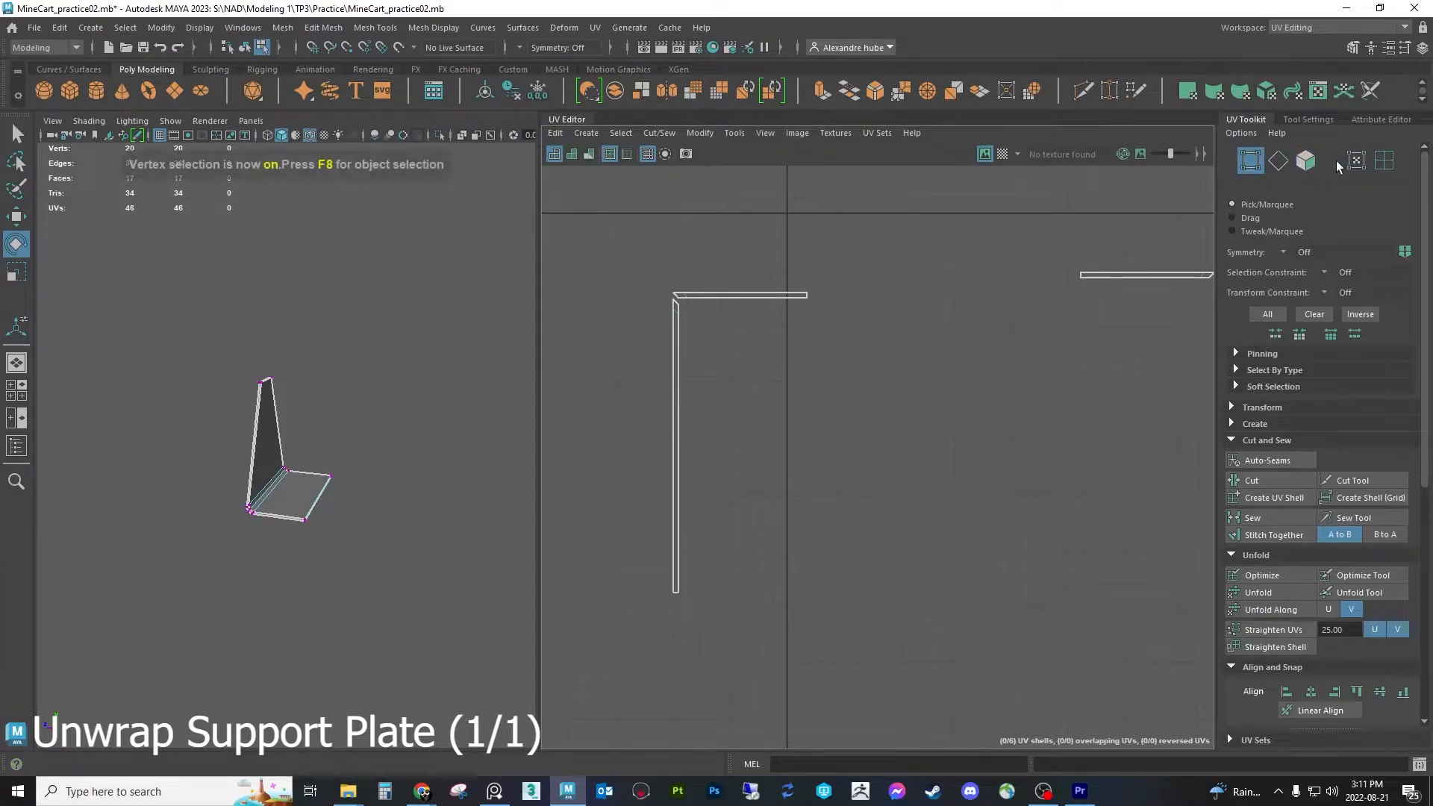
alt+middle_drag(604, 309, 609, 380)
scroll(668, 437, up, 4)
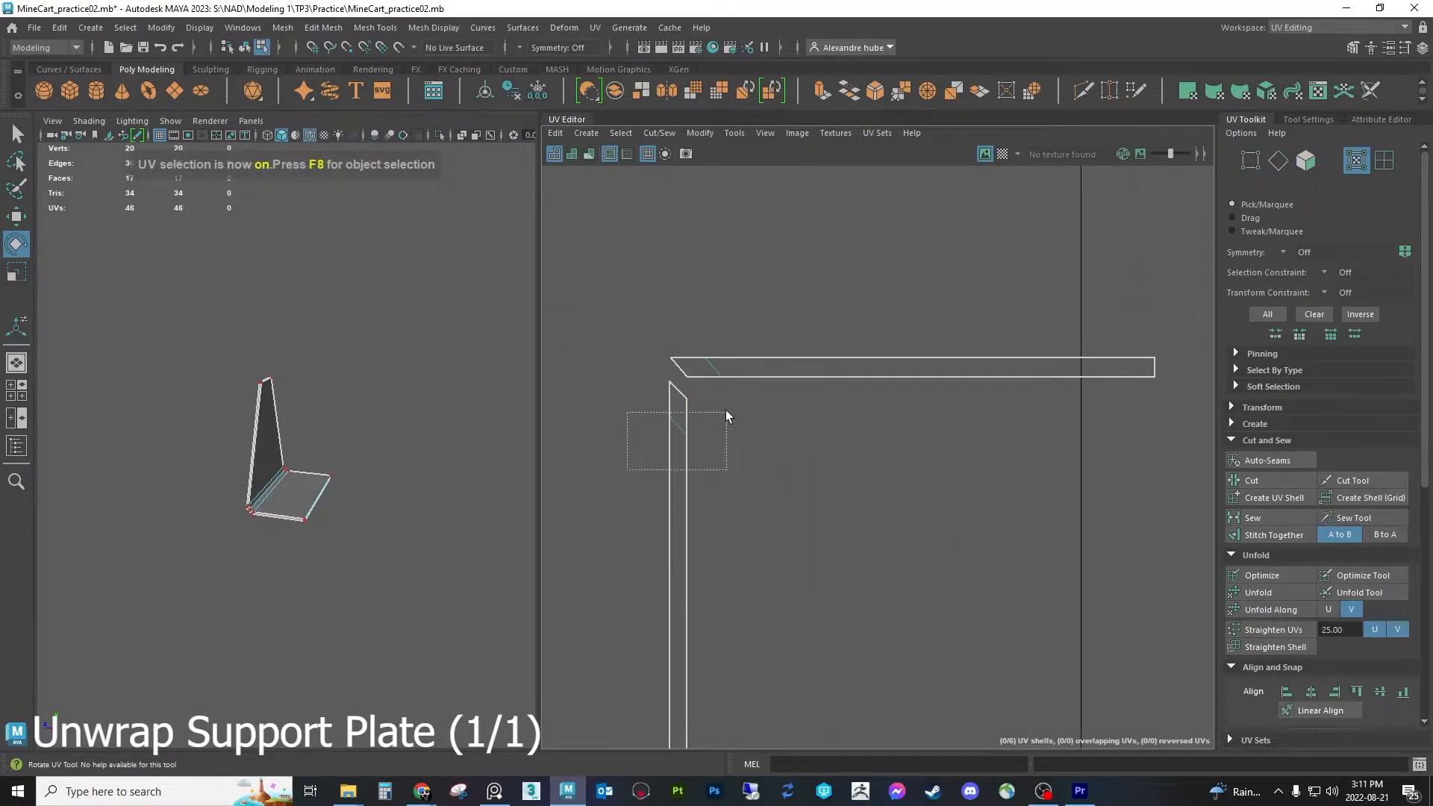
drag(726, 414, 727, 413)
key(r)
drag(676, 371, 655, 524)
click(642, 404)
drag(640, 404, 702, 377)
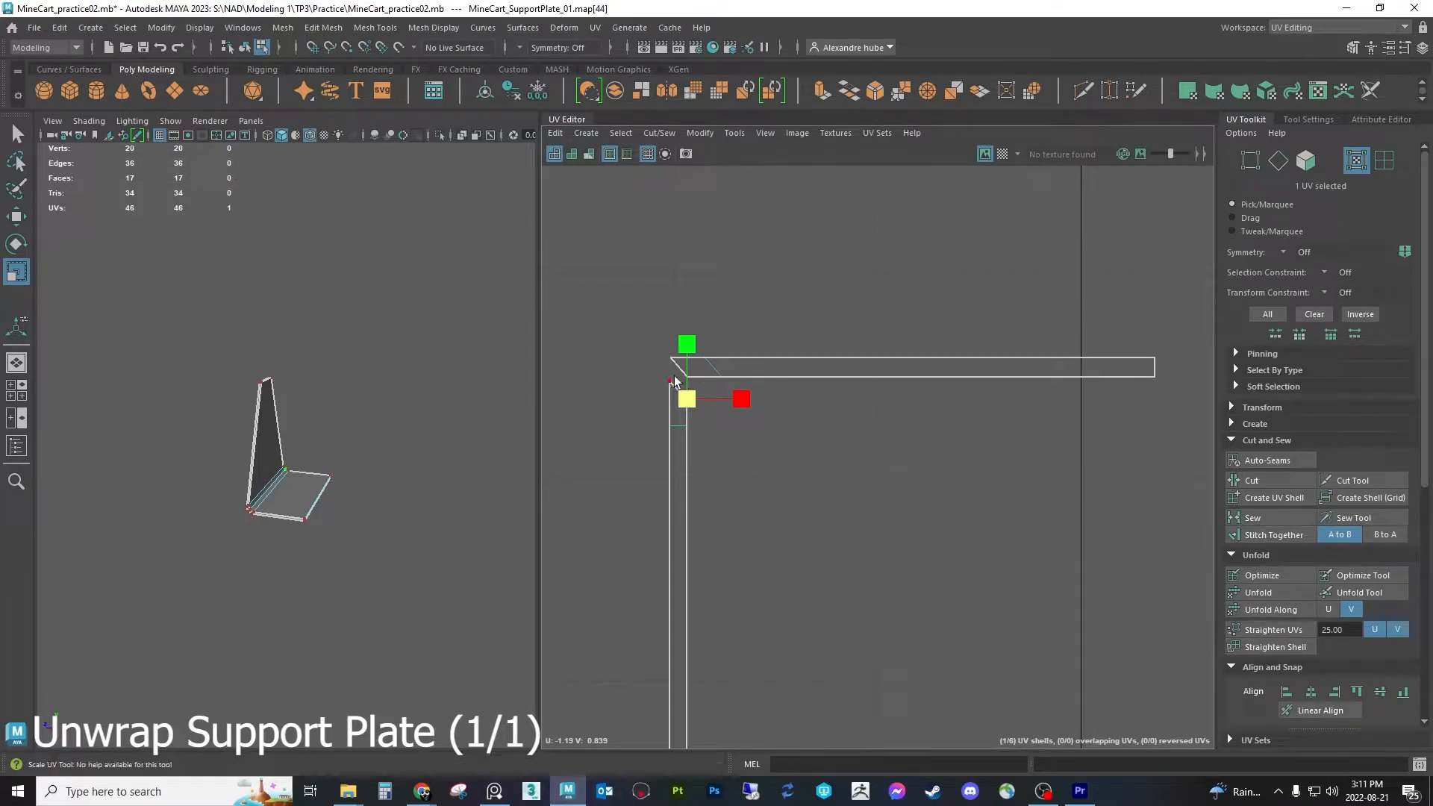
shift+click(670, 379)
drag(678, 335, 676, 464)
click(679, 370)
drag(650, 375, 616, 365)
shift+click(687, 378)
click(696, 391)
Scale the slanted corner UVs of the right strip pair flat, squaring off the horizontal piece's end
scroll(878, 388, down, 4)
alt+middle_drag(970, 403, 531, 397)
alt+middle_drag(1194, 317, 791, 330)
scroll(894, 335, up, 4)
drag(885, 326, 937, 384)
drag(969, 356, 907, 359)
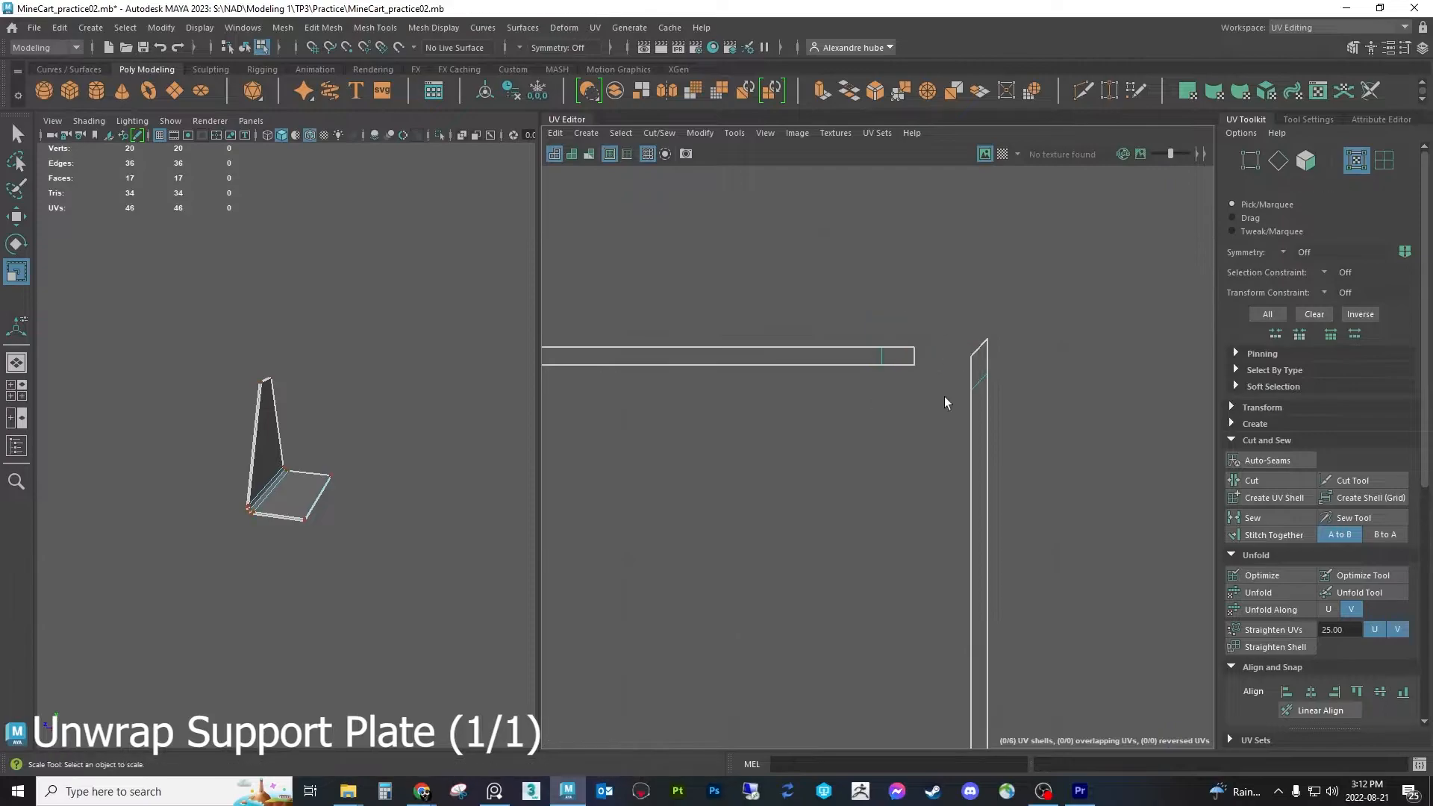
click(902, 430)
Stitch the short and long pieces of both side strips together at their cut corner edges, using A to B
key(F10)
click(914, 356)
scroll(930, 369, down, 4)
alt+middle_drag(831, 382, 1205, 396)
alt+middle_drag(590, 415, 872, 427)
scroll(709, 428, up, 4)
click(748, 410)
shift+click(747, 431)
click(1275, 533)
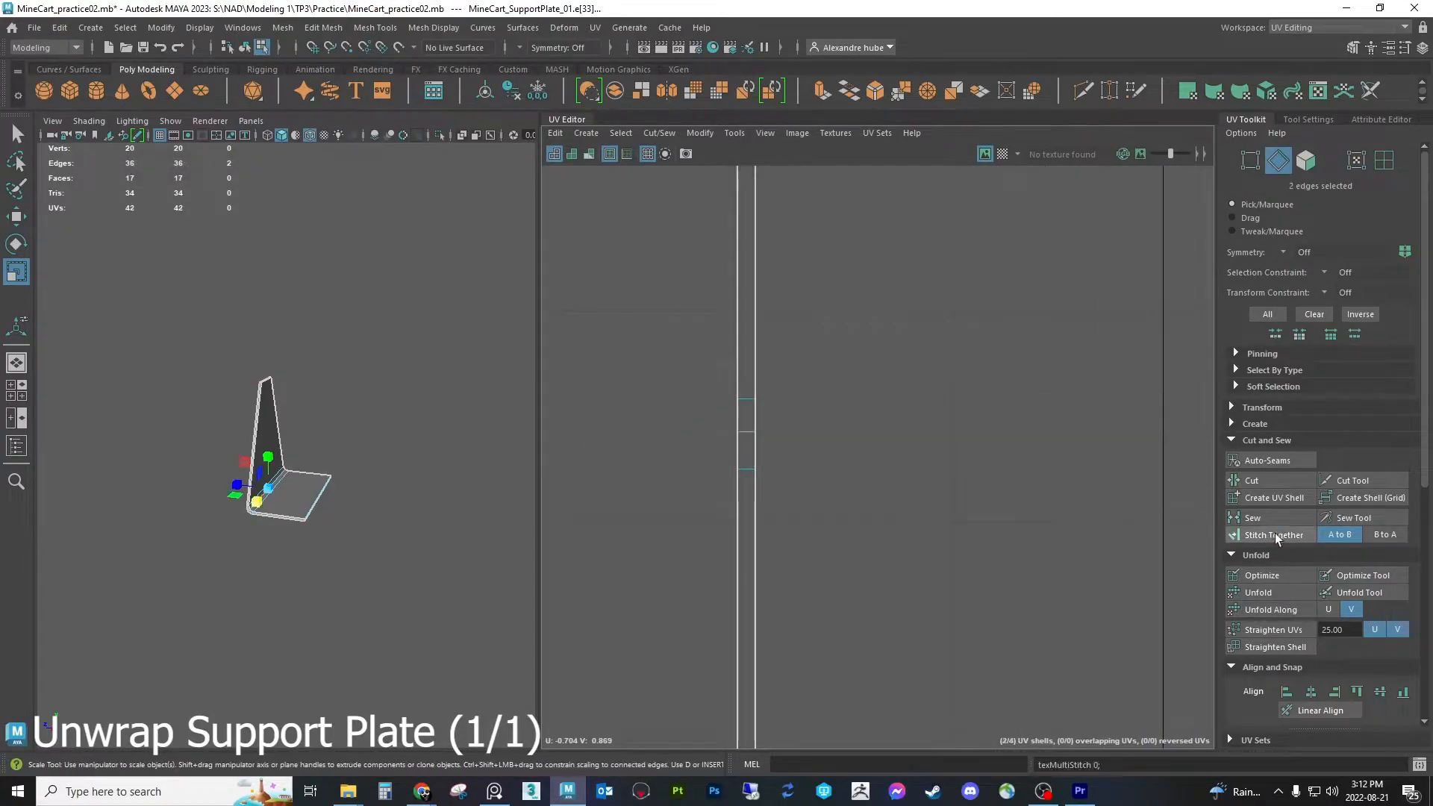
click(931, 536)
scroll(932, 536, down, 5)
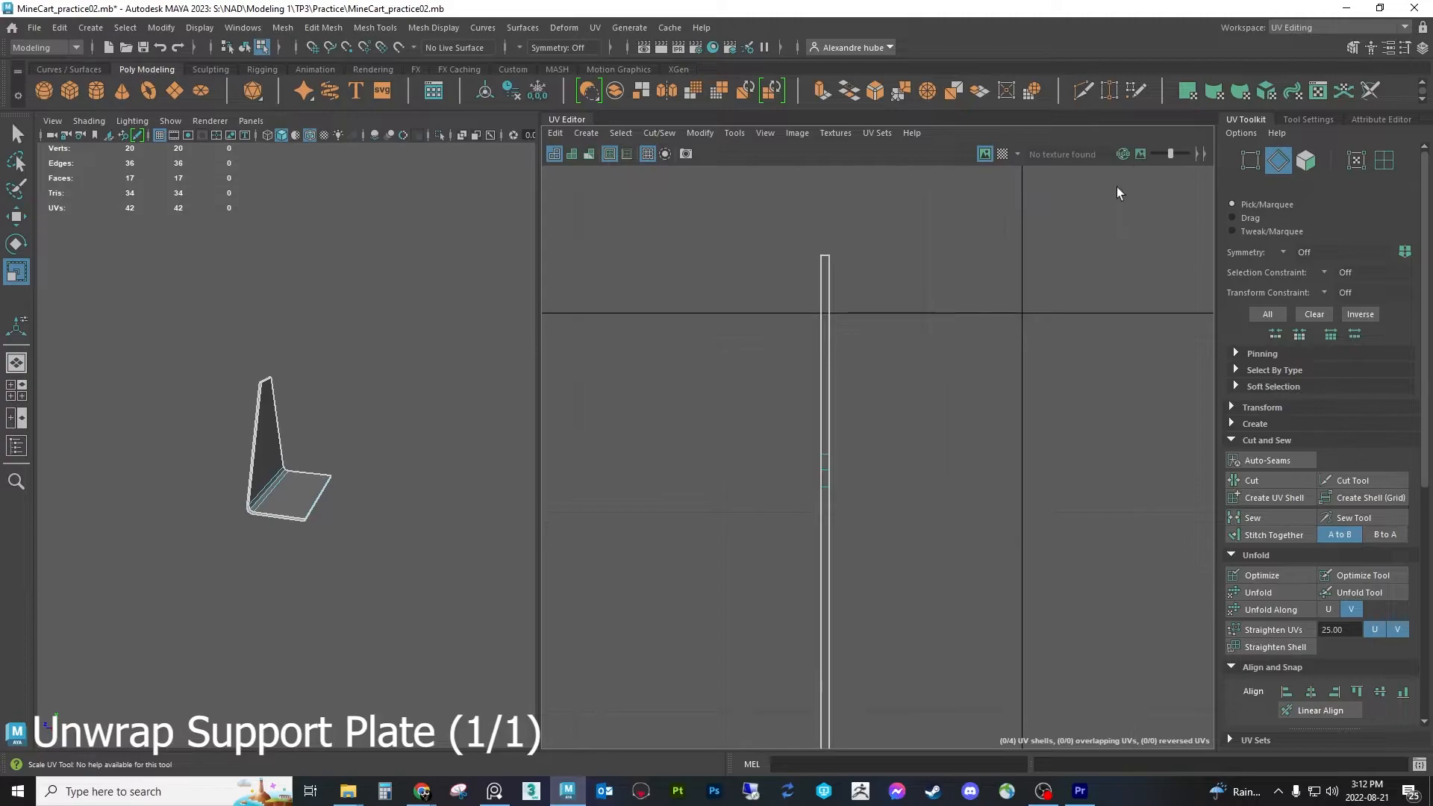
Display the checker map, select both stitched strips and examine the checker pattern on the support plate's sides from several angles
click(1002, 154)
key(F11)
scroll(816, 422, down, 3)
scroll(817, 422, down, 5)
drag(729, 652, 993, 383)
drag(900, 458, 940, 366)
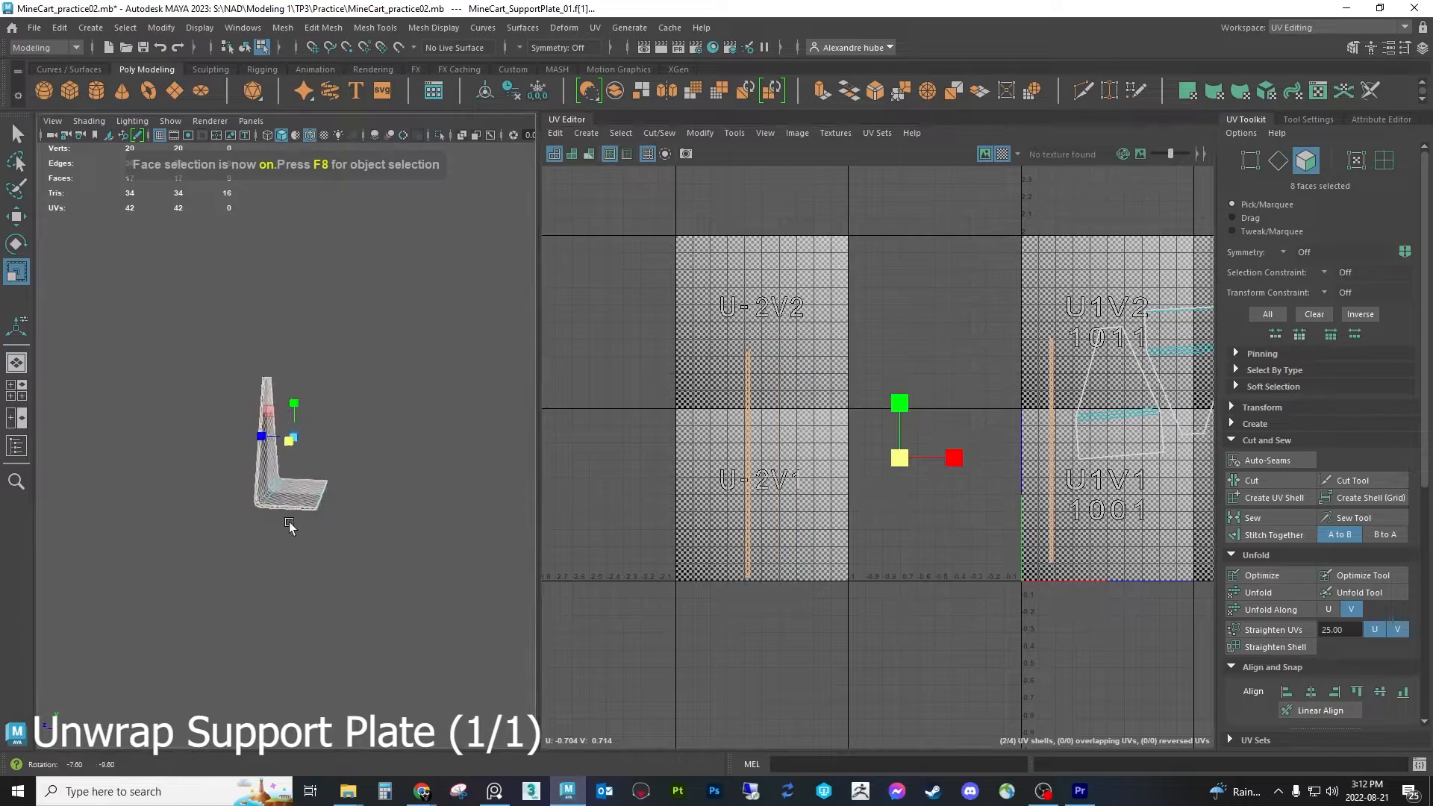
scroll(287, 523, up, 8)
alt+middle_drag(238, 558, 281, 495)
alt+drag(265, 494, 243, 442)
alt+middle_drag(244, 442, 267, 560)
alt+drag(268, 560, 13, 470)
alt+drag(328, 457, 186, 467)
alt+drag(359, 478, 717, 454)
alt+middle_drag(170, 246, 181, 472)
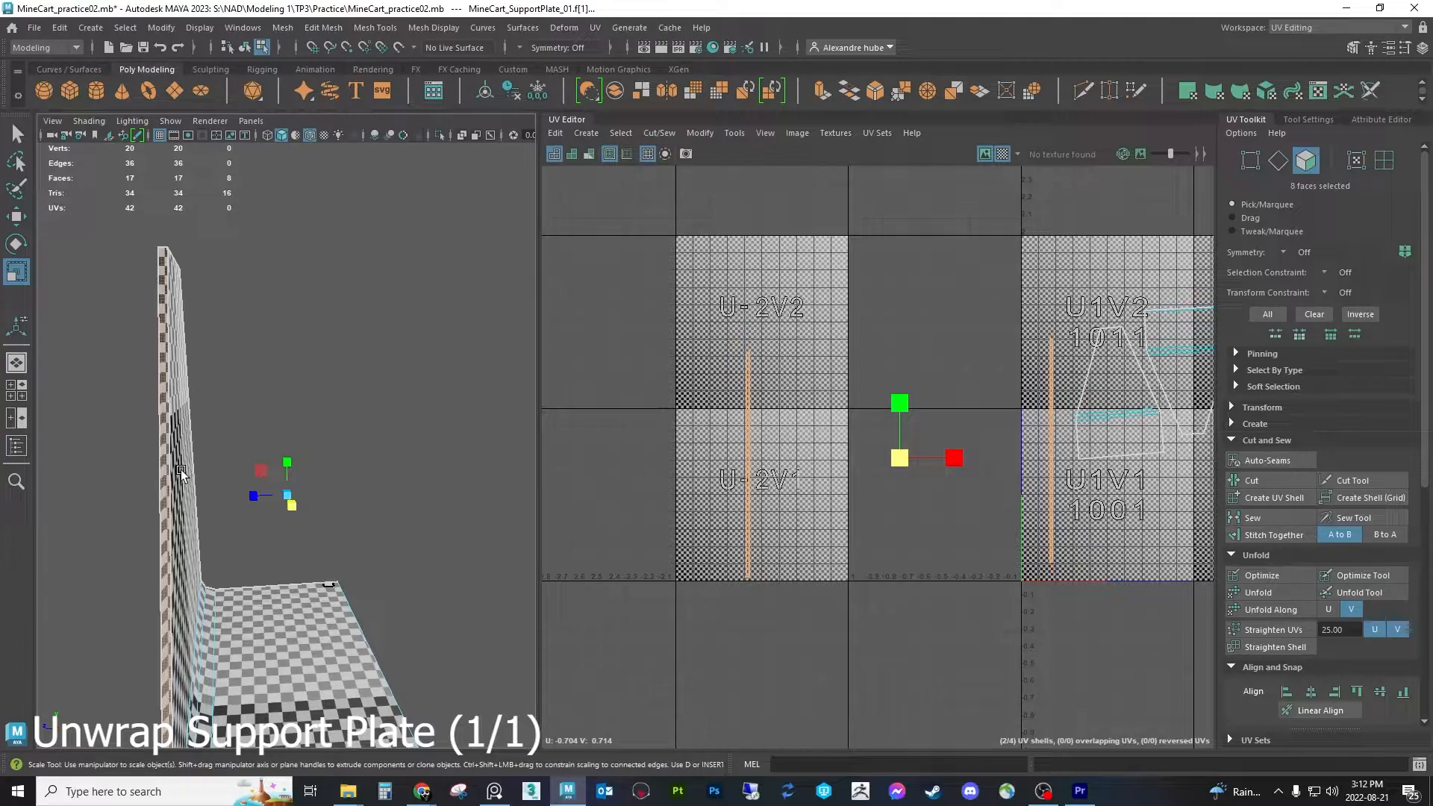
Move both strips left out of the 0–1 UV tile, place them side by side, and hide the checker map
scroll(1006, 454, up, 2)
key(w)
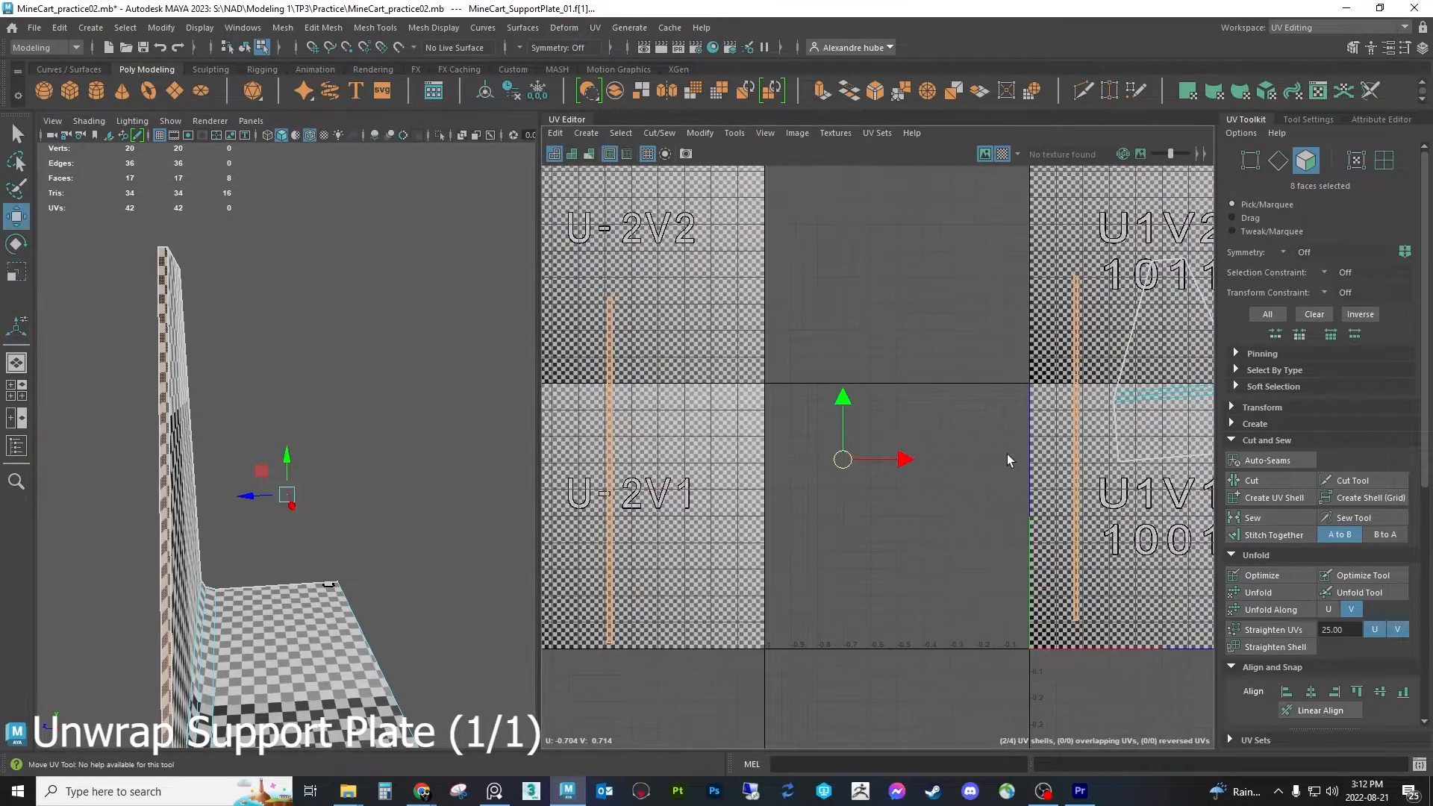
drag(866, 459, 643, 466)
ctrl+drag(809, 644, 899, 492)
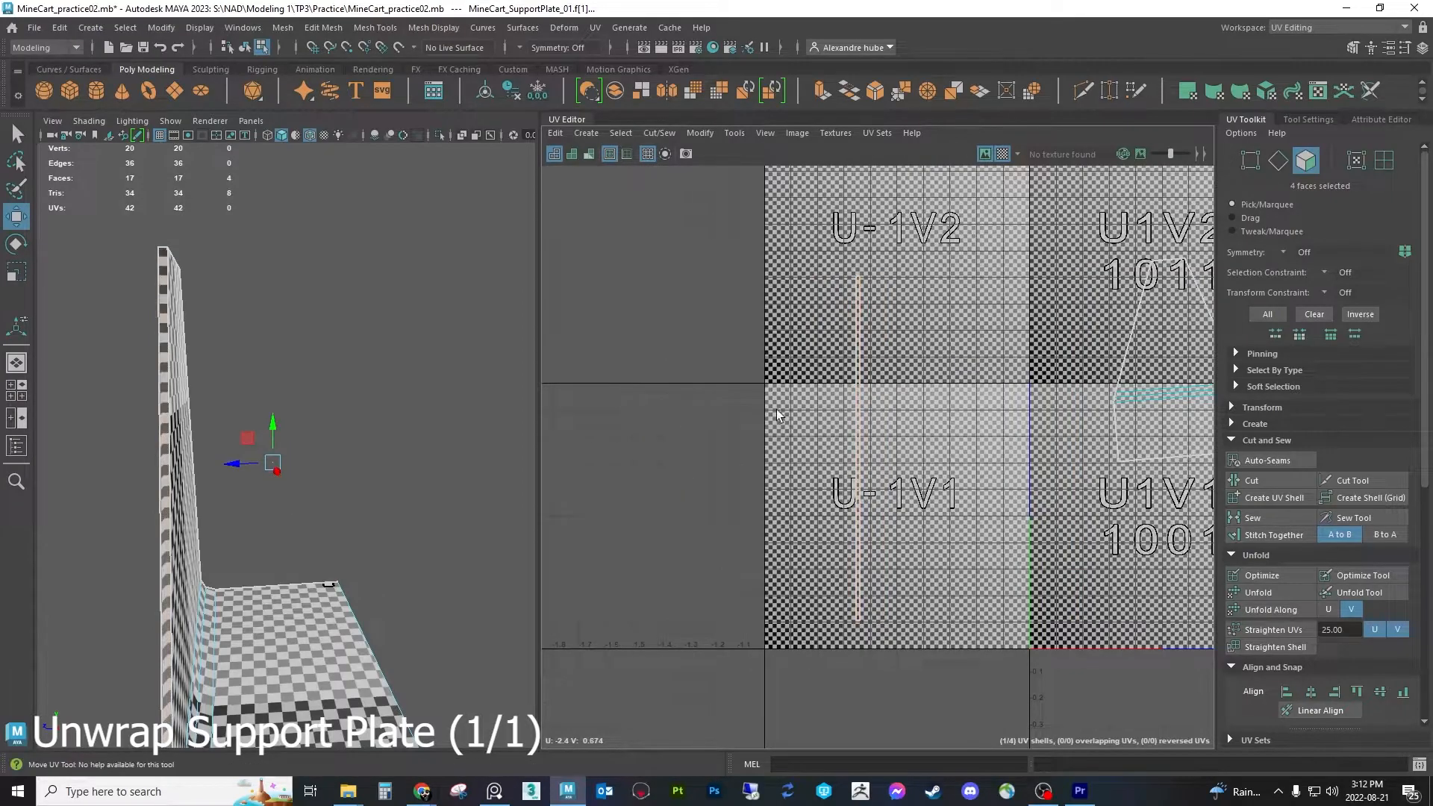
alt+middle_drag(777, 409, 882, 383)
scroll(882, 383, down, 1)
drag(616, 449, 959, 427)
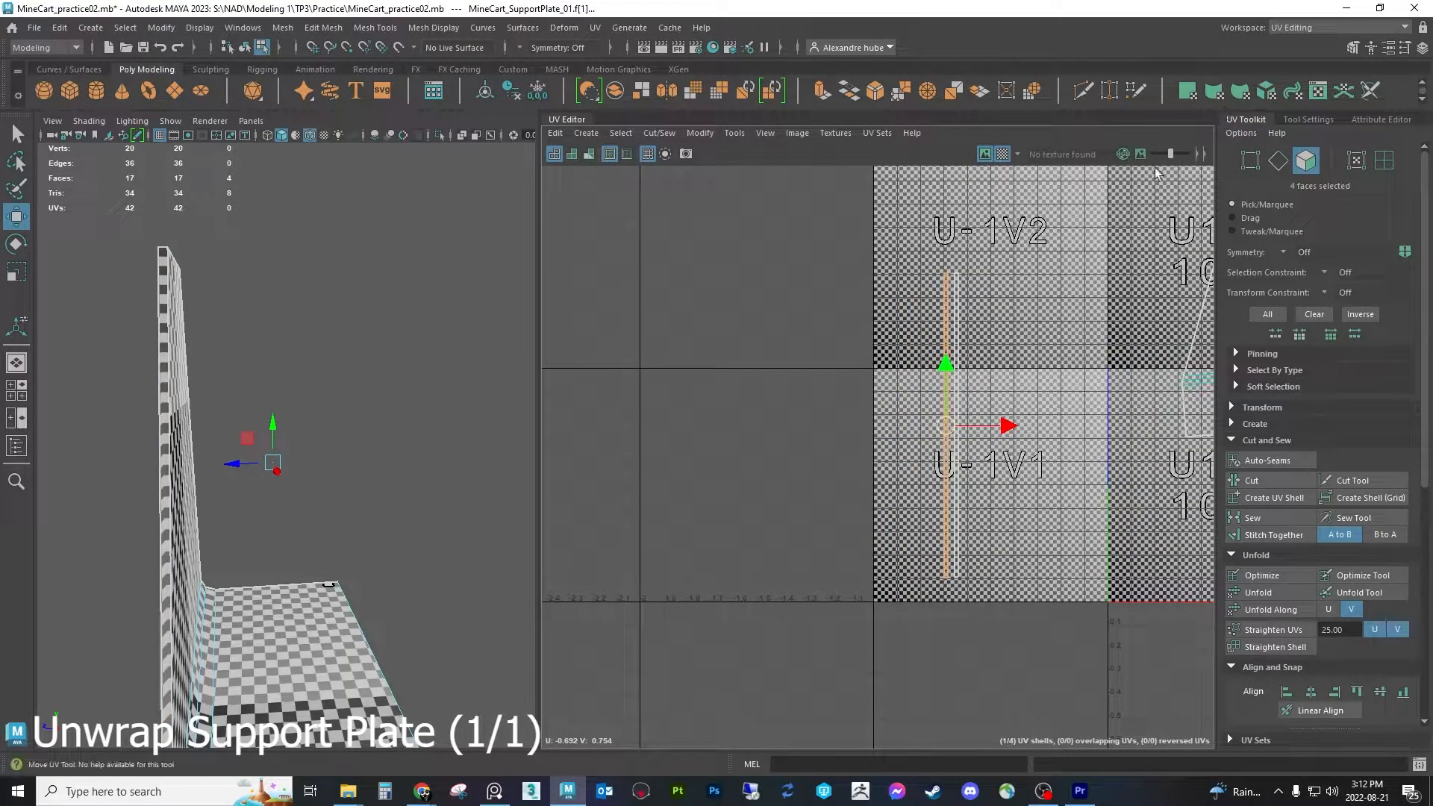
click(1002, 153)
scroll(974, 319, up, 2)
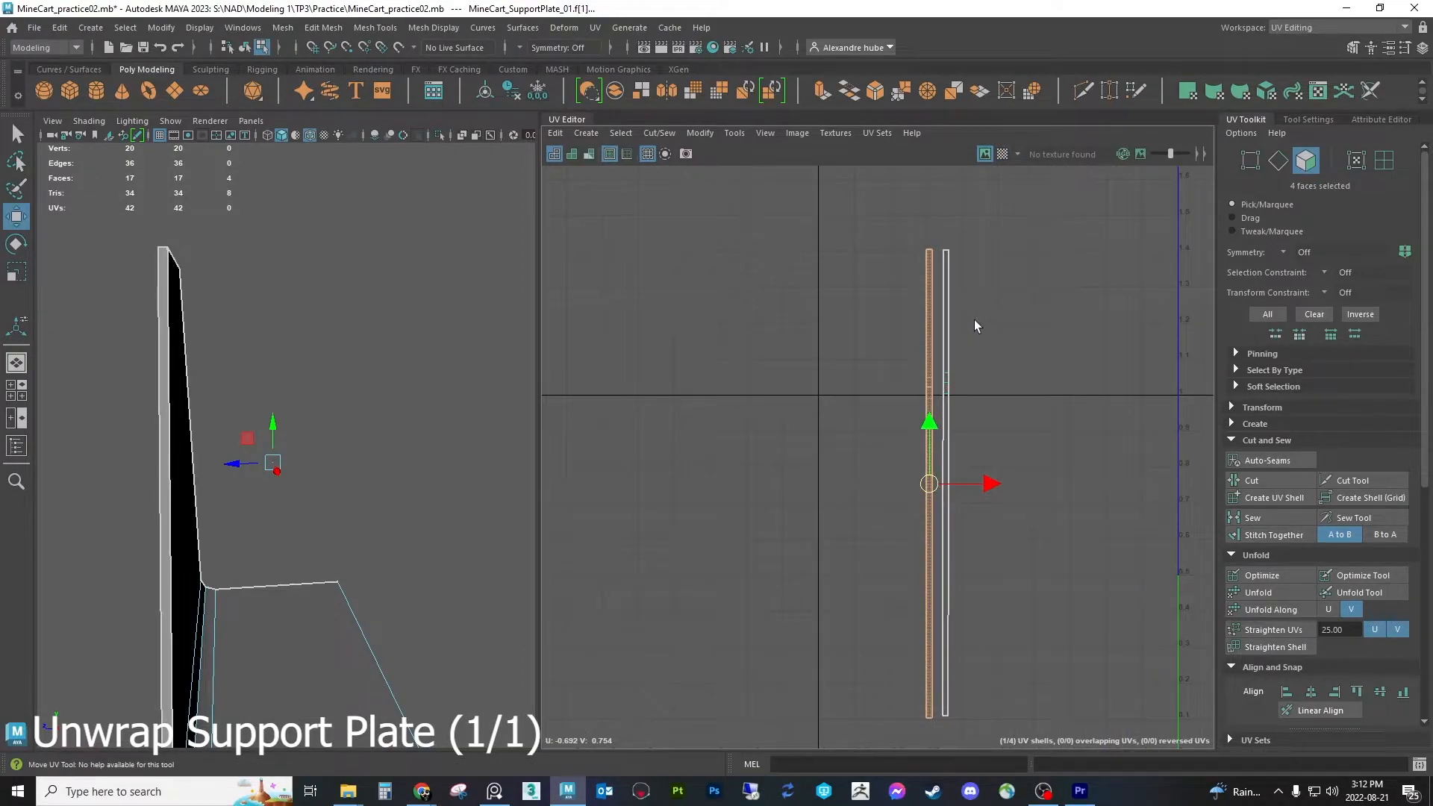
scroll(974, 320, down, 1)
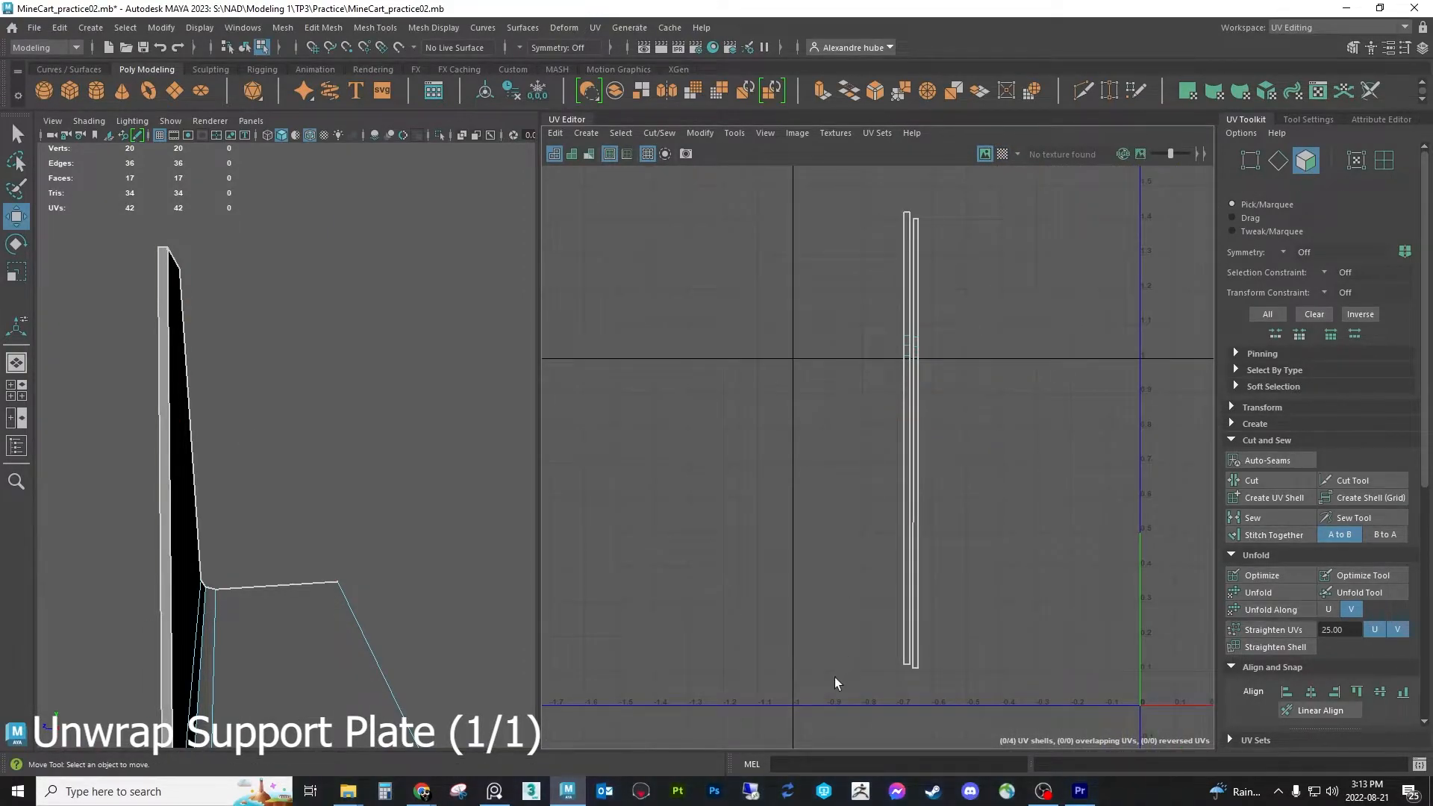
Select the faces of both side-by-side strips and unfold them
drag(834, 678, 997, 187)
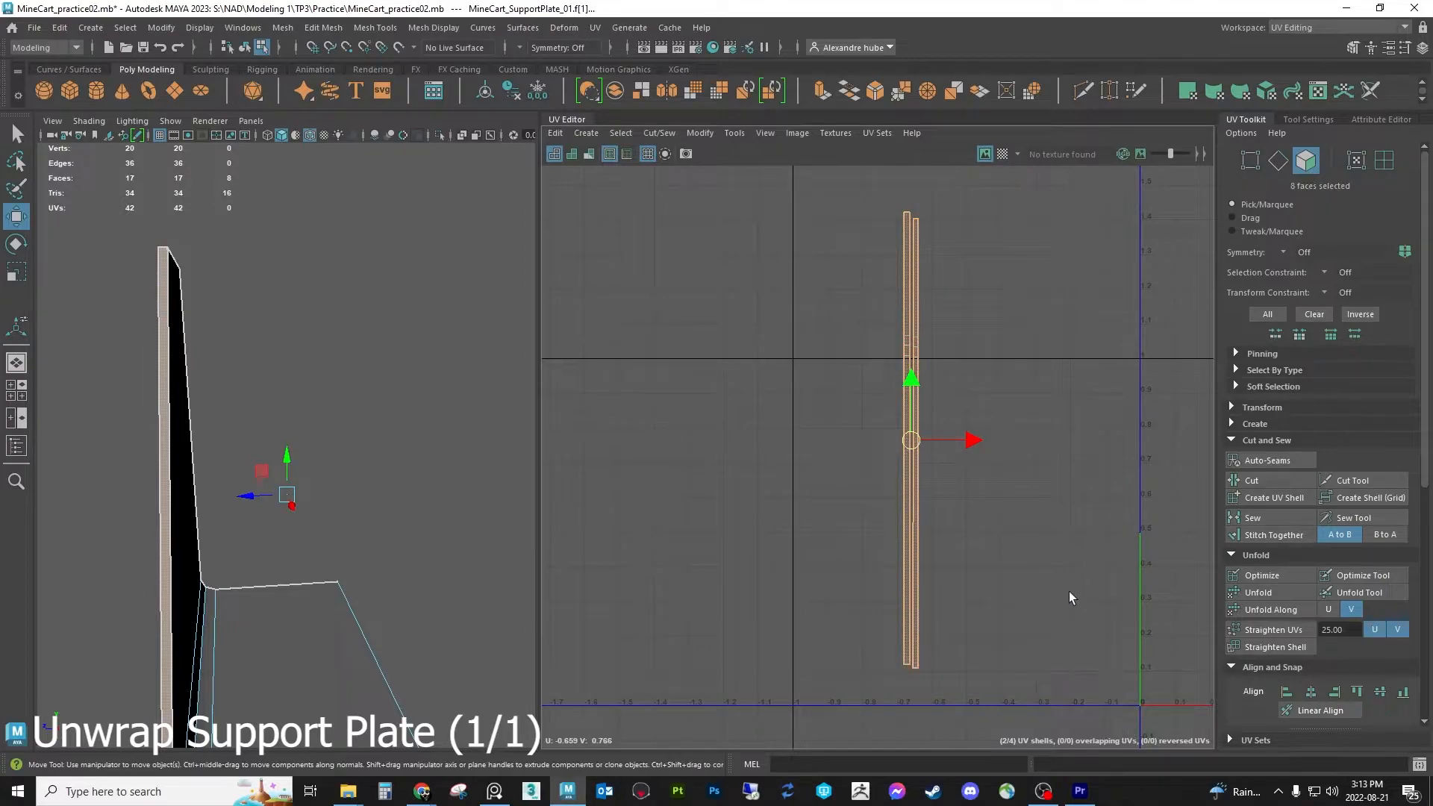
click(1258, 593)
click(943, 417)
Orient both unfolded strip shells to their long edges so the long arms stand vertical
click(1278, 160)
scroll(985, 470, up, 2)
click(945, 499)
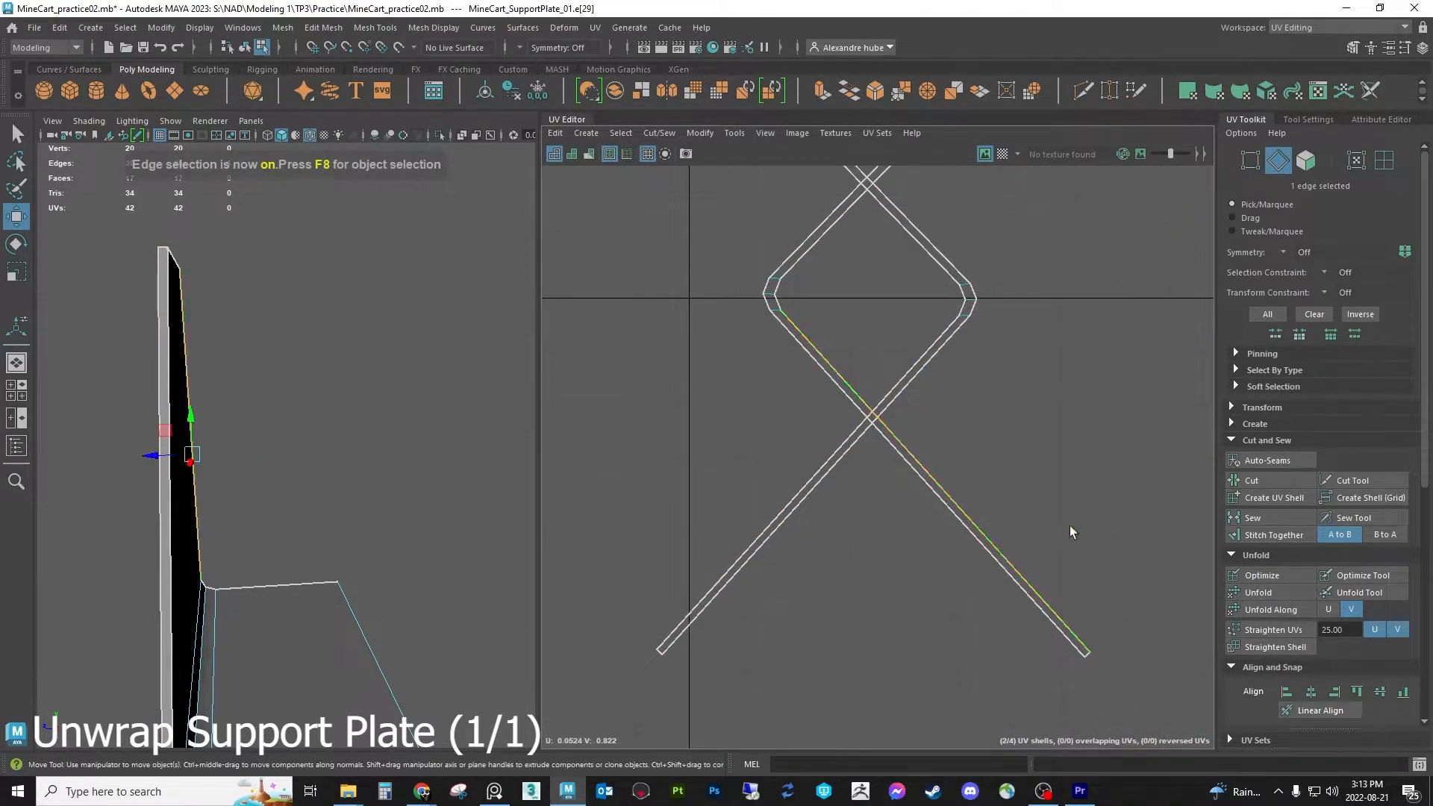
scroll(1378, 588, down, 6)
click(1364, 585)
click(826, 461)
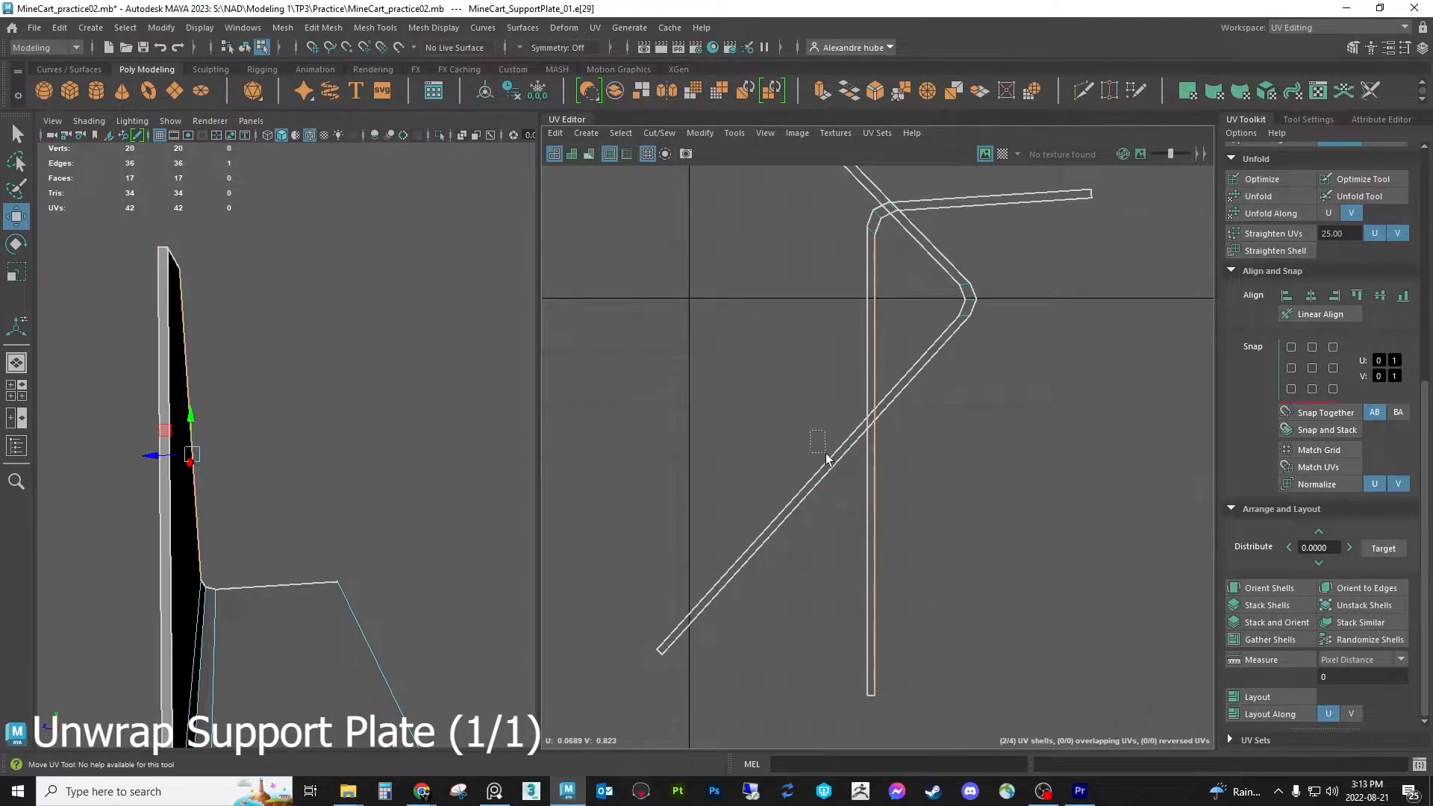
click(1365, 586)
click(1209, 313)
Move the strip shell whose short arm points left slightly sideways, clear of the overlapping shell
scroll(1307, 243, up, 6)
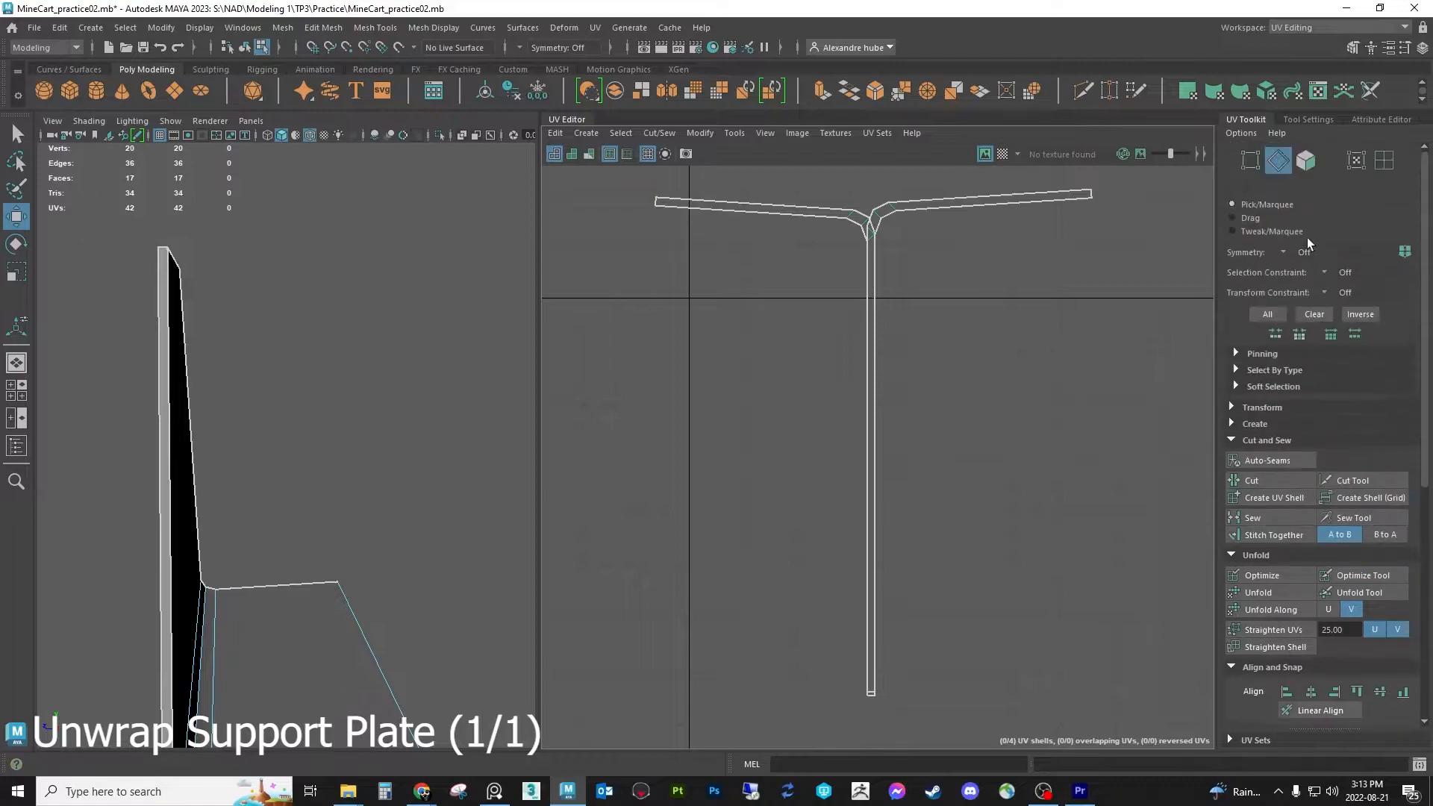
click(1305, 160)
click(845, 217)
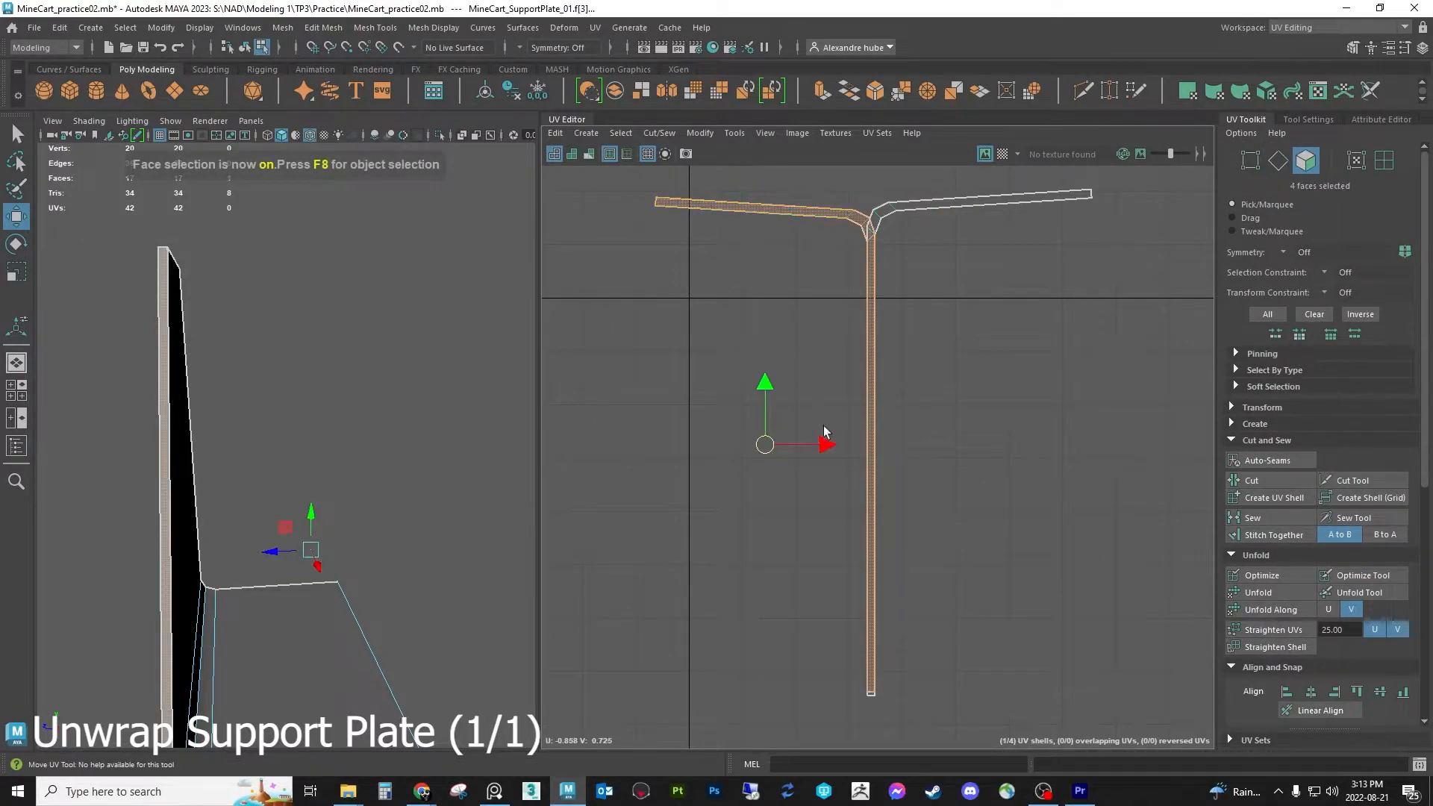
click(798, 449)
key(ctrl+z)
drag(799, 448, 782, 443)
Cut the two separated L-shaped strip shells at the middle edge of each bent corner
click(1272, 166)
scroll(921, 286, up, 5)
click(838, 299)
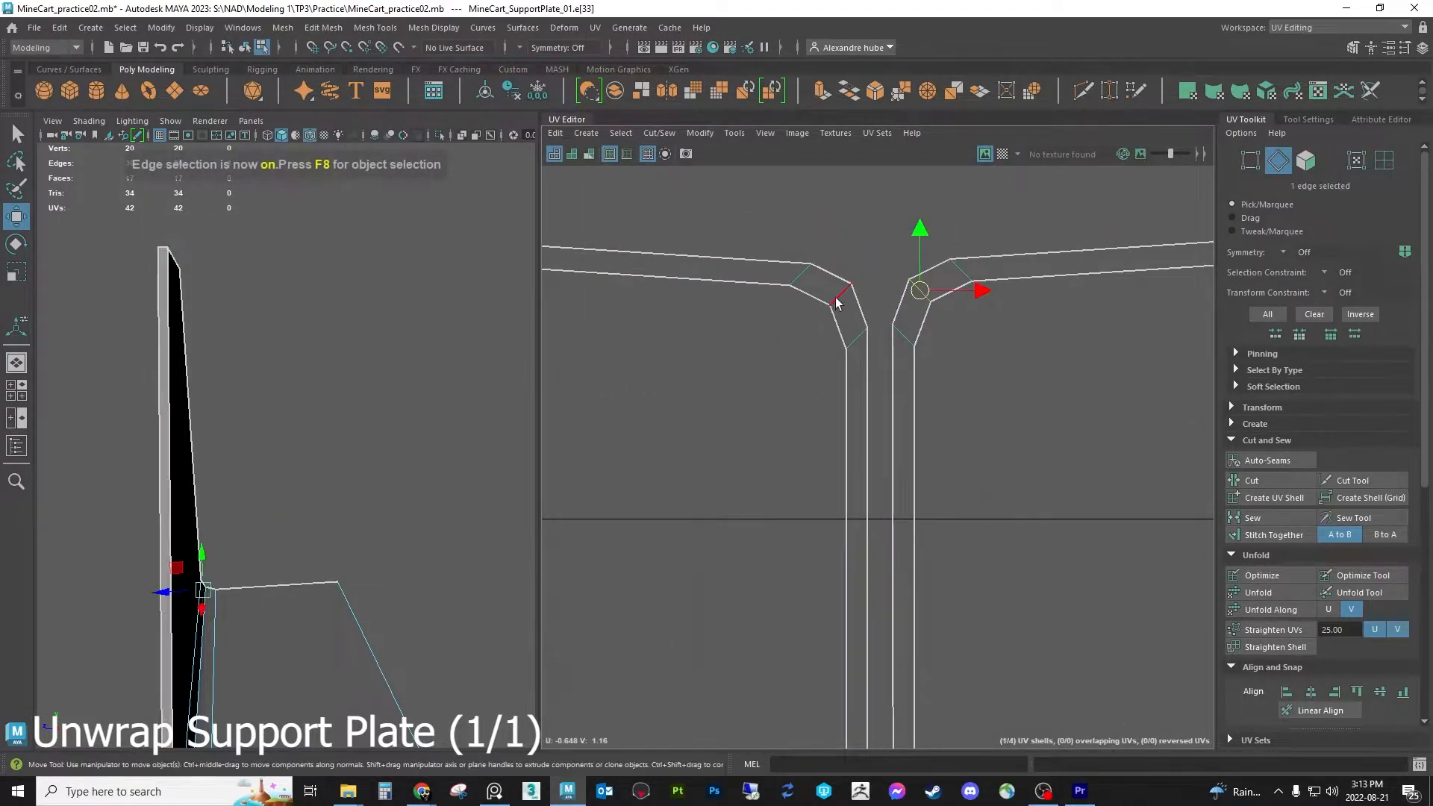
scroll(1312, 526, down, 3)
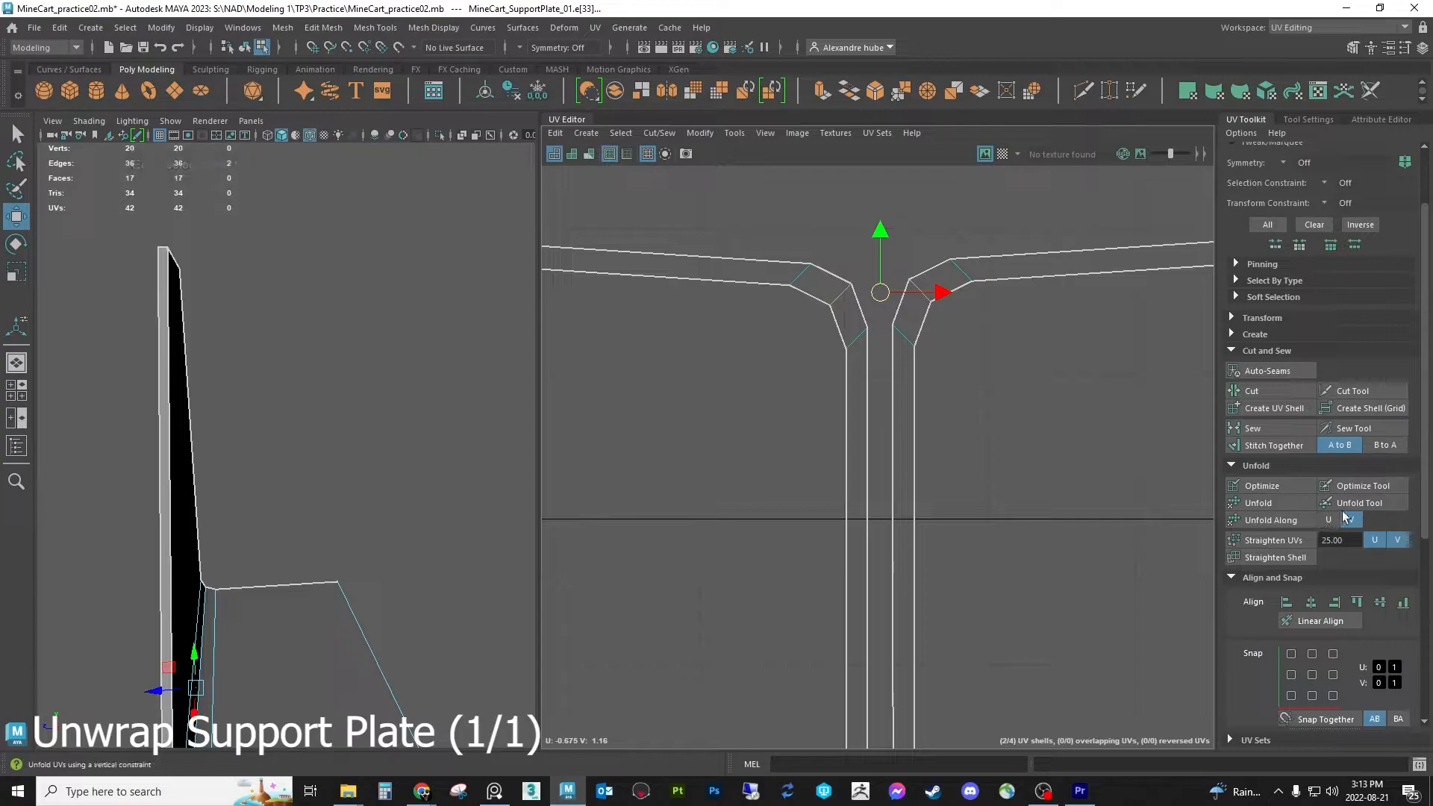
click(1254, 390)
Orient the right and left short strip pieces to their long edges so both lie horizontal
scroll(1321, 418, up, 3)
click(1151, 273)
scroll(1358, 572, down, 10)
click(1378, 591)
click(676, 280)
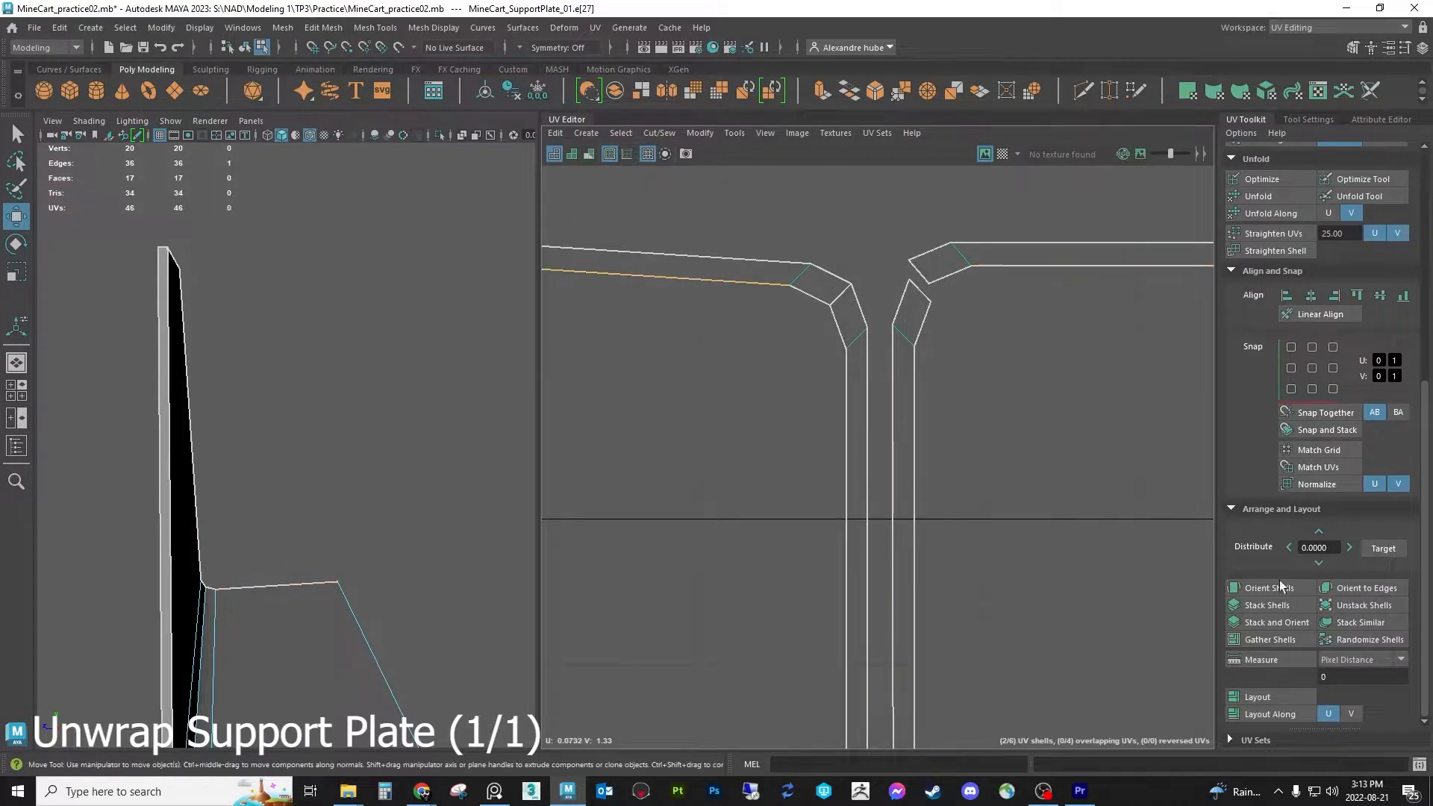
click(1378, 588)
scroll(848, 388, down, 5)
Rotate the two short horizontal strip shells a quarter turn so both stand upright with their bent tips up
scroll(1297, 226, up, 10)
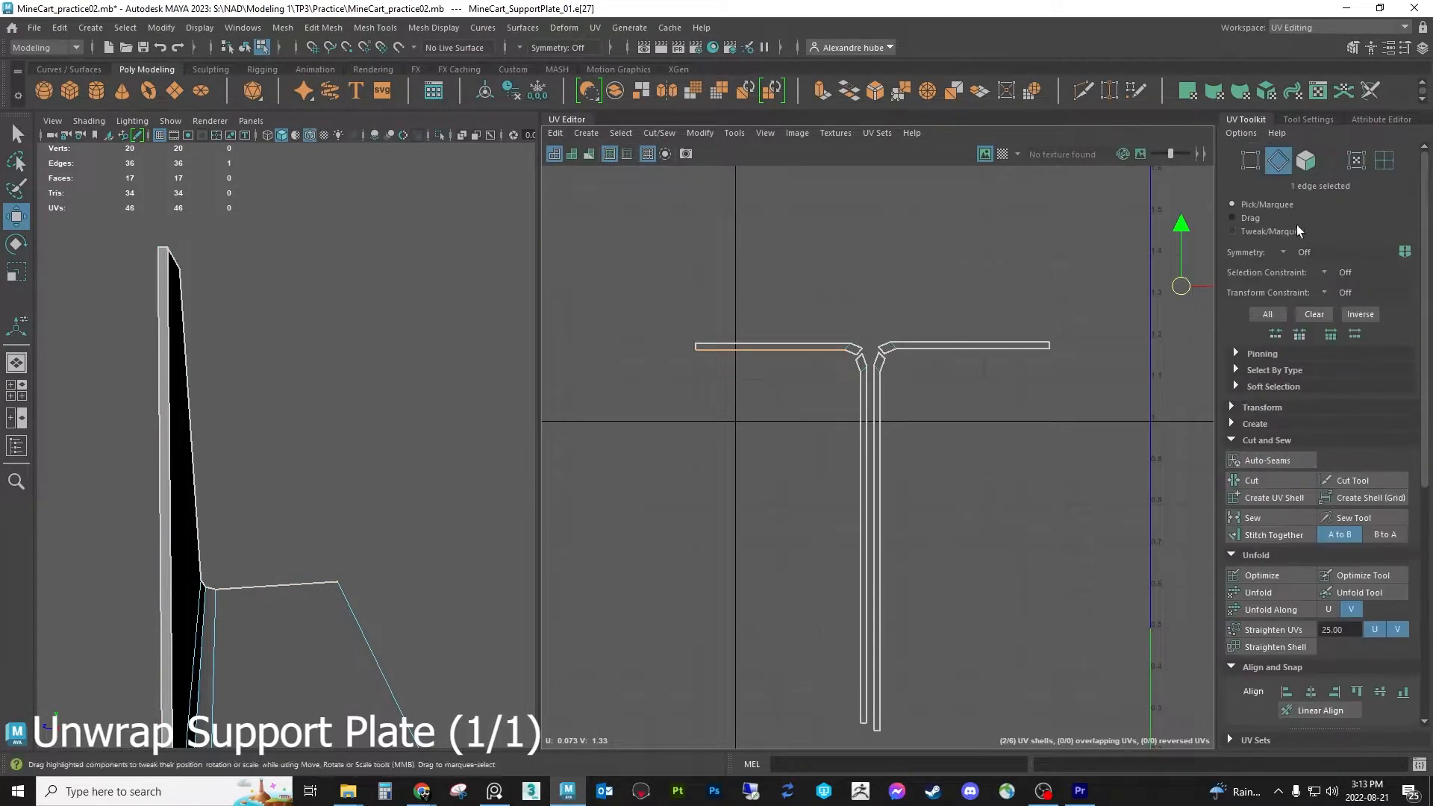
key(F11)
click(1004, 344)
key(e)
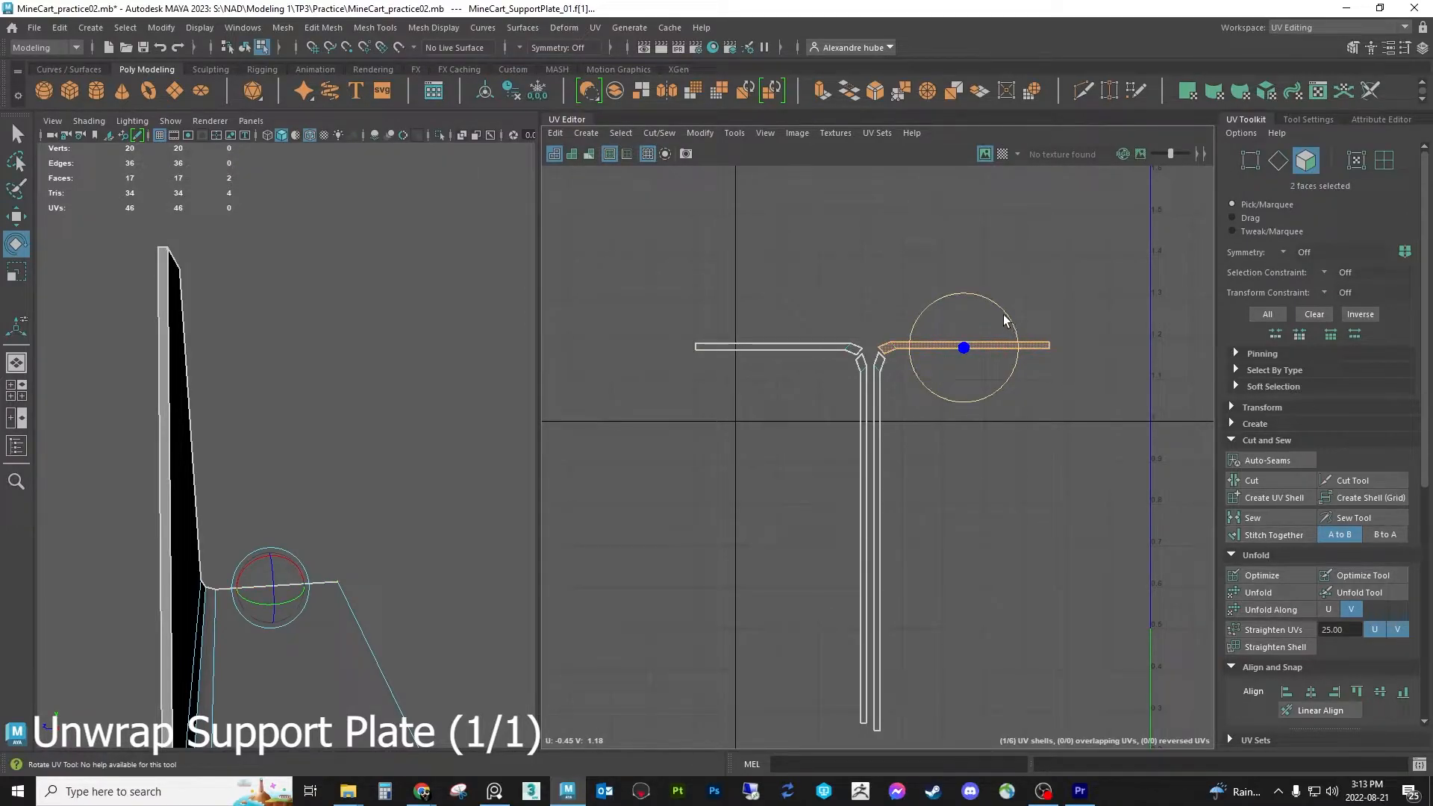
drag(1005, 320, 1015, 410)
click(825, 347)
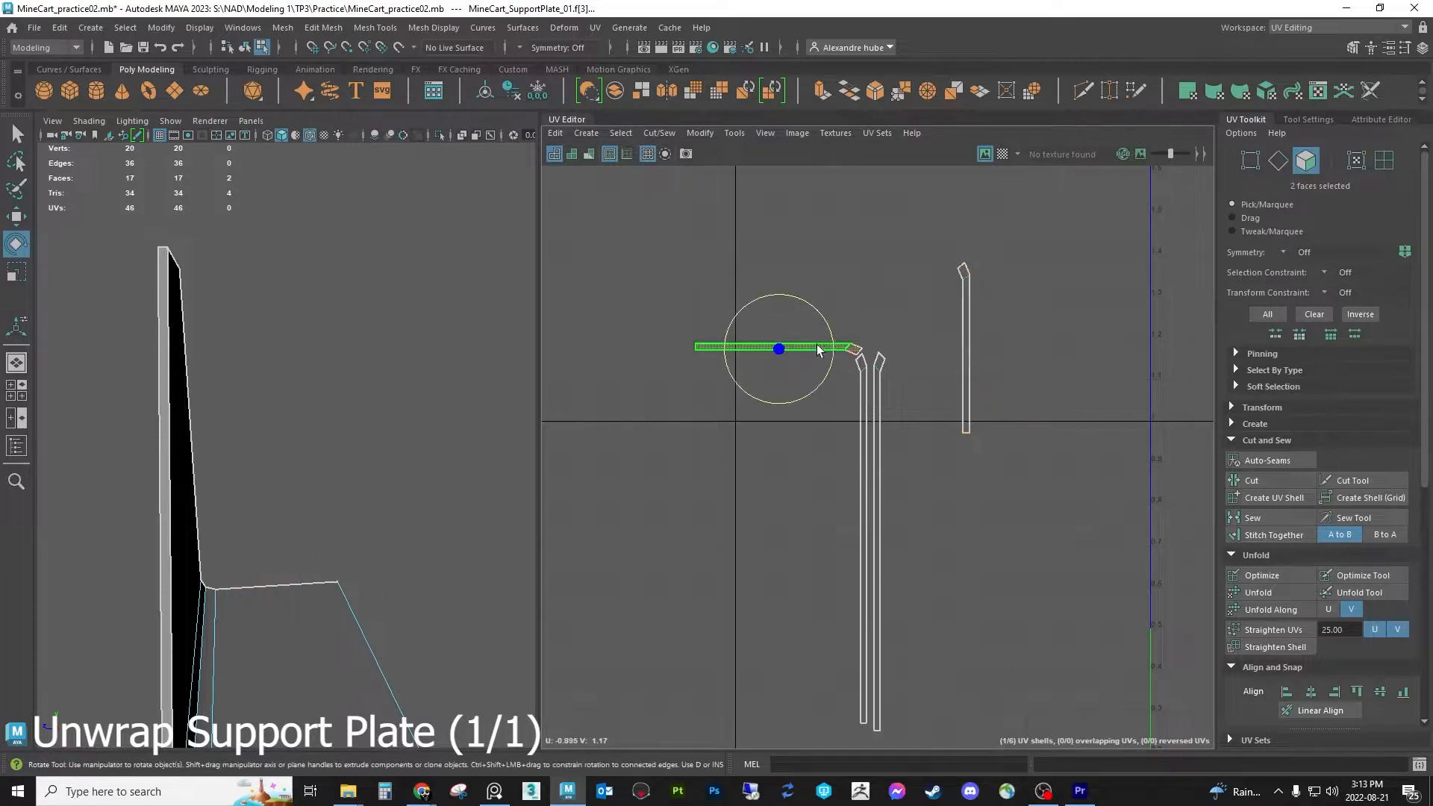
drag(832, 322, 719, 252)
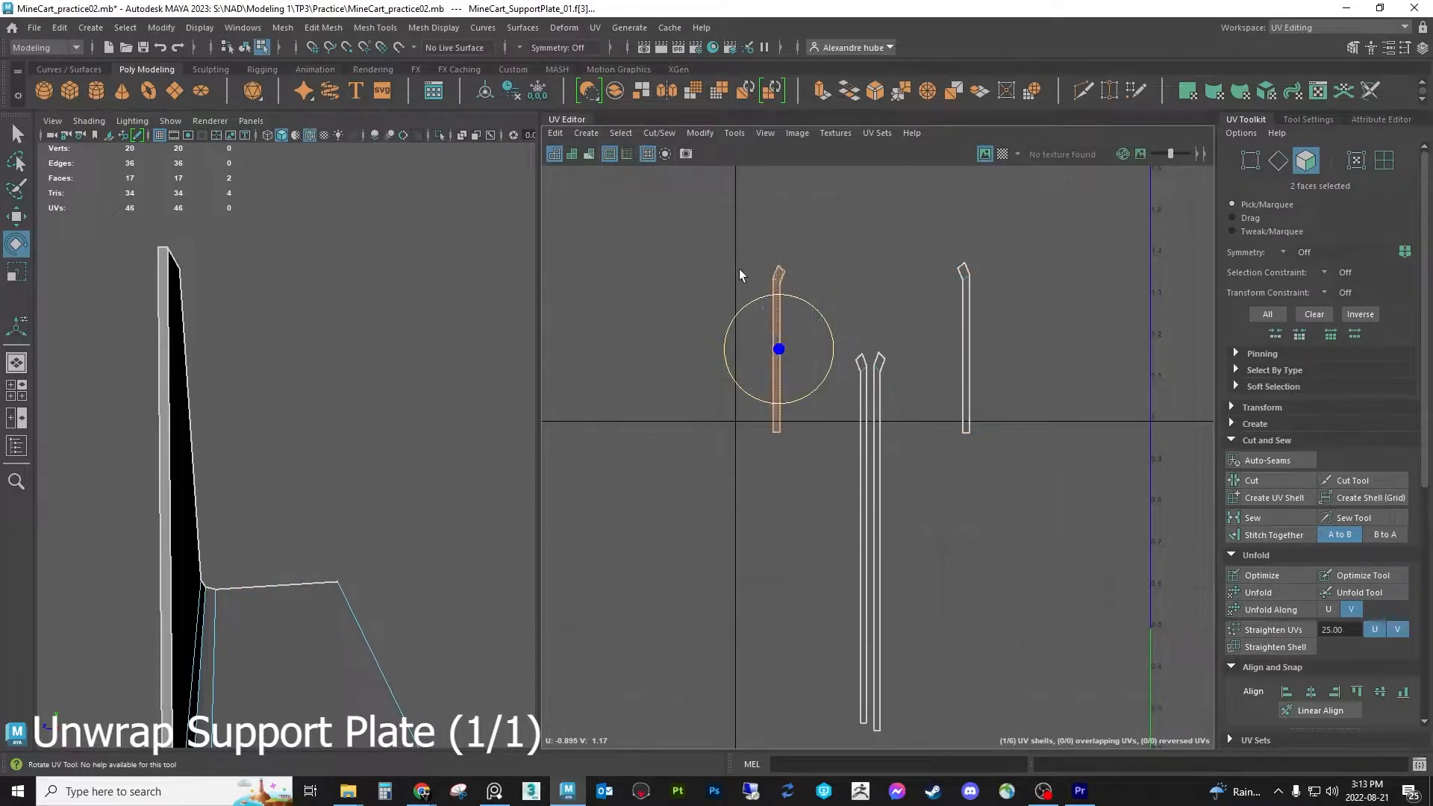
Move the left short strip shell beside the other short one, and bring the two long strips next to that pair
key(w)
drag(799, 349, 962, 372)
click(1019, 441)
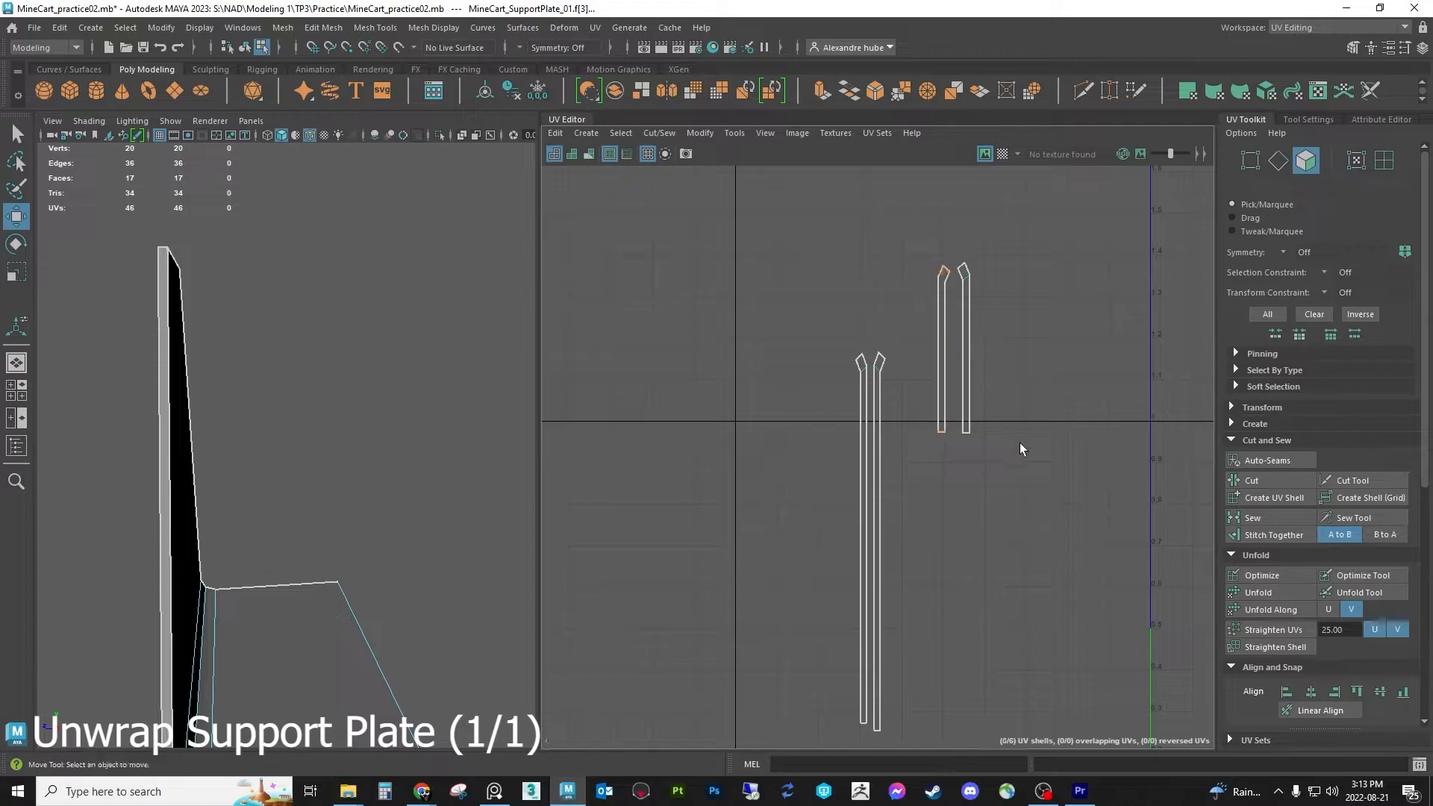
drag(804, 721, 896, 327)
drag(878, 547, 907, 475)
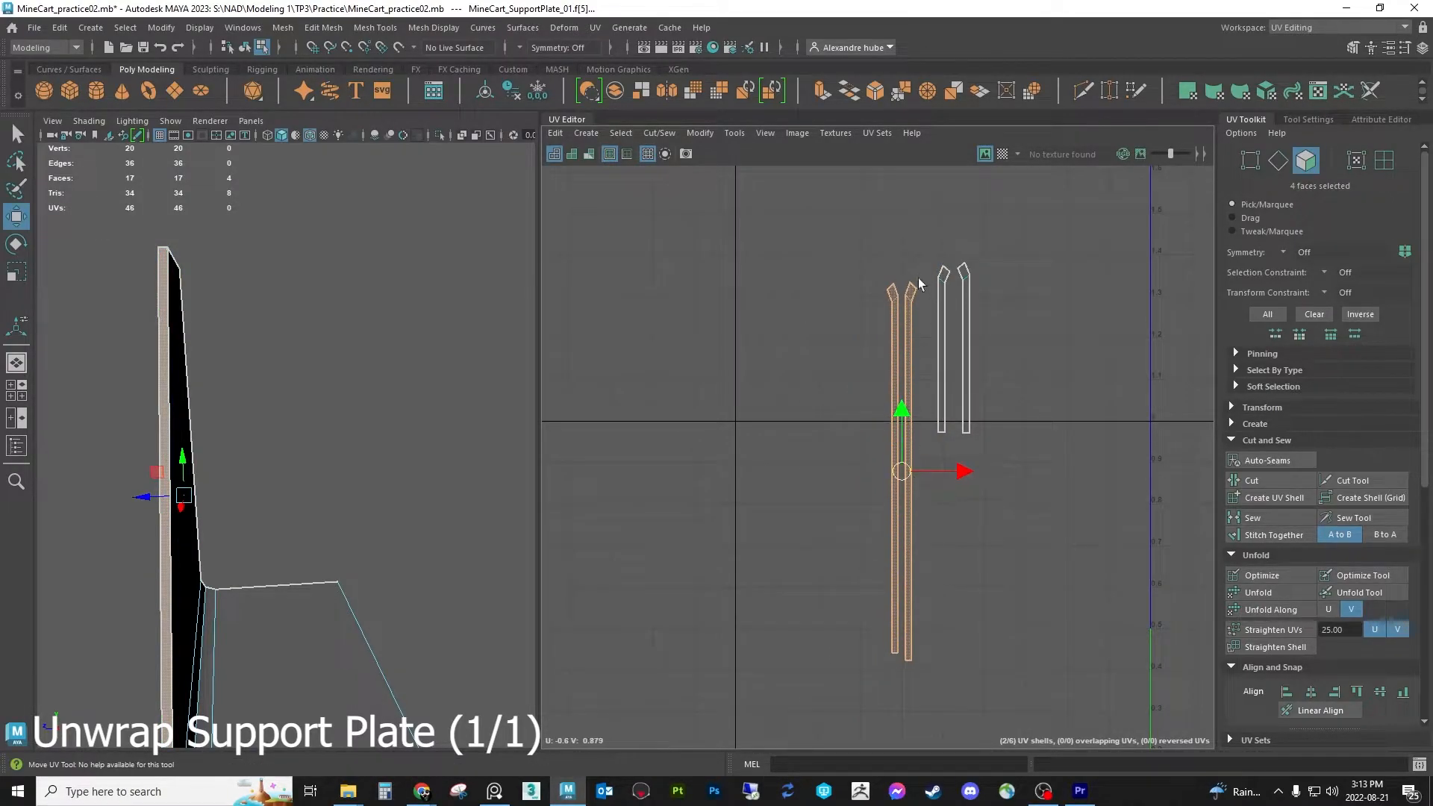
scroll(988, 308, up, 1)
click(988, 307)
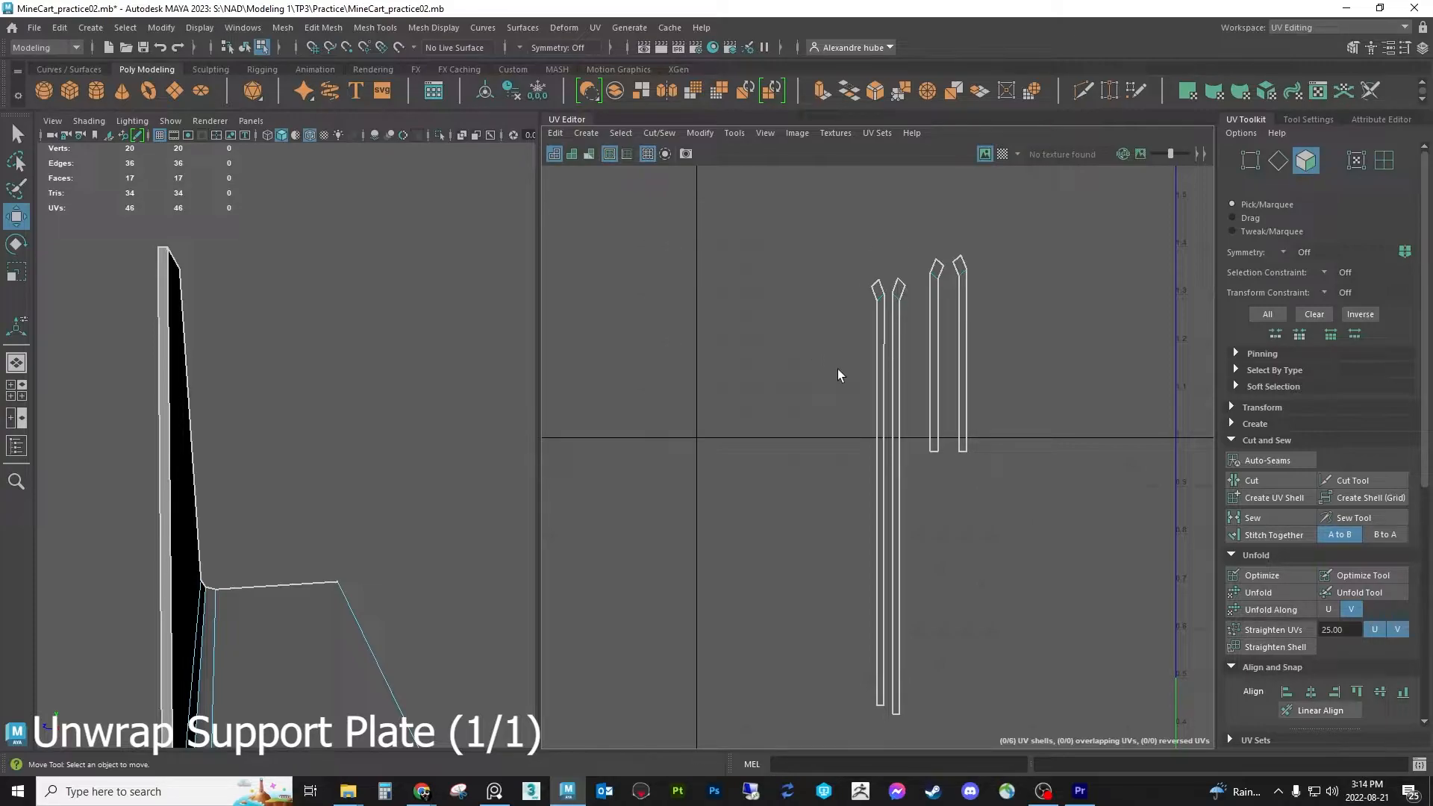
Orient the slightly tilted large plate shell to its wide bottom edge so it stands straight
key(space)
click(450, 358)
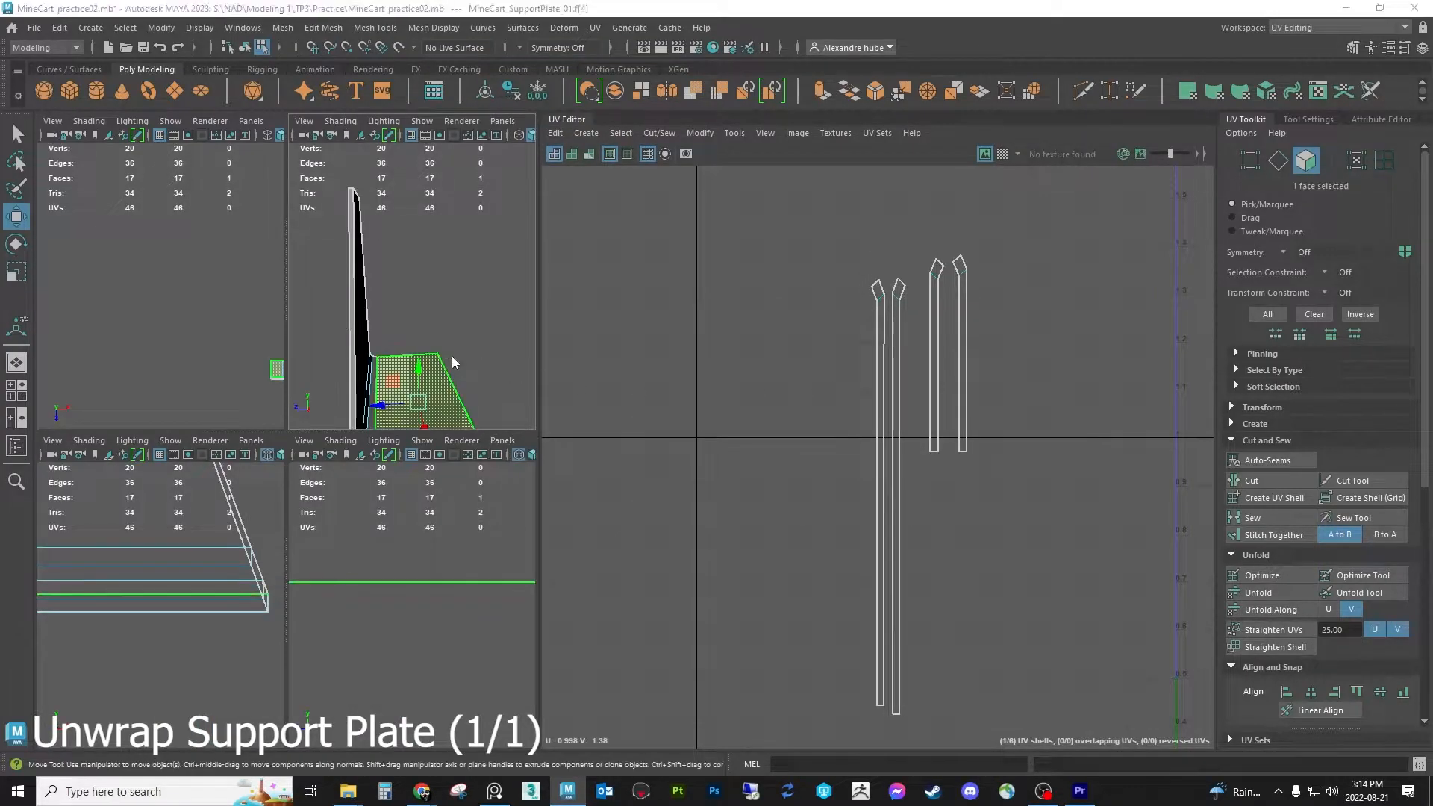
key(space)
scroll(1082, 392, down, 2)
alt+middle_drag(1036, 352, 1012, 366)
scroll(970, 321, up, 6)
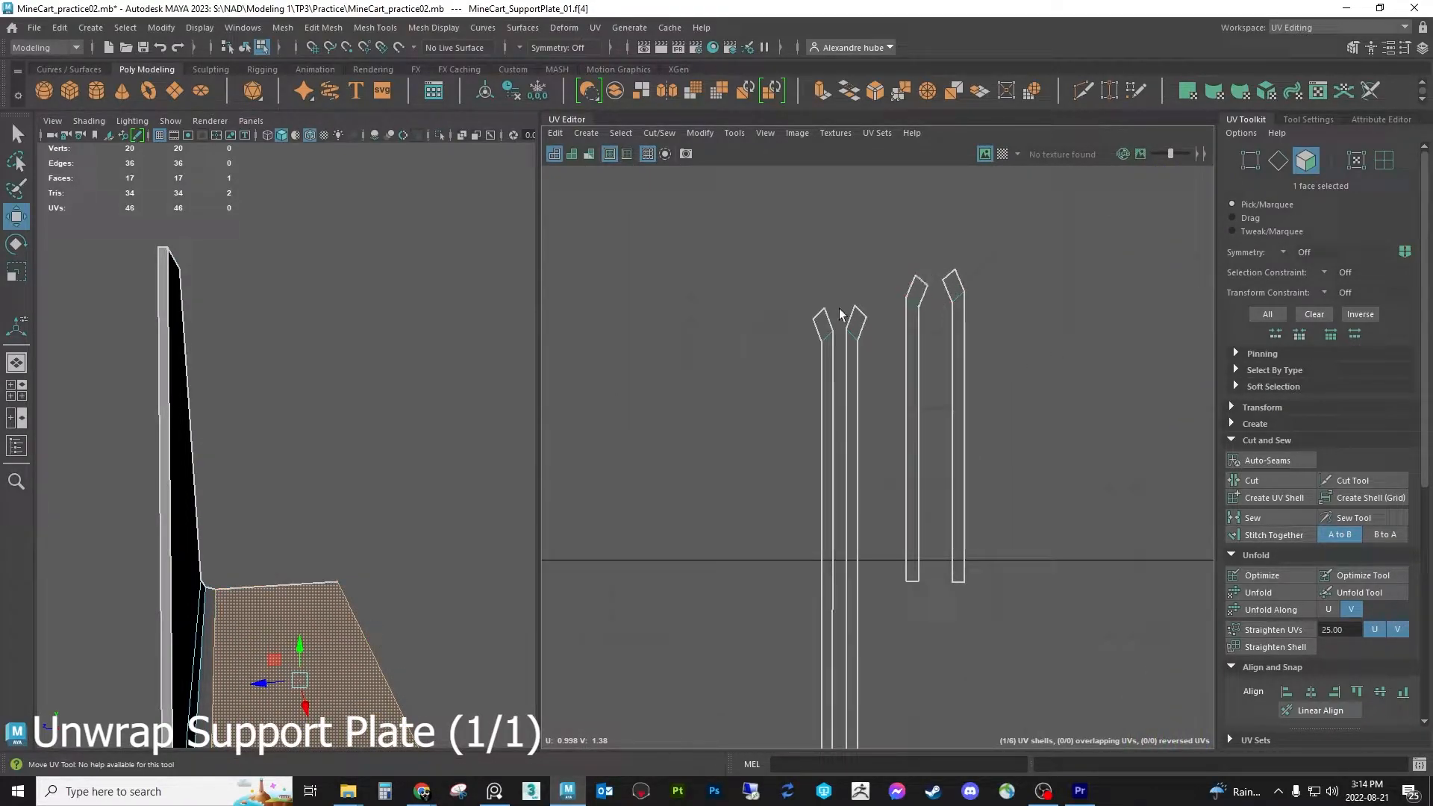
scroll(1081, 314, down, 3)
alt+middle_drag(1081, 313, 905, 298)
scroll(985, 320, down, 3)
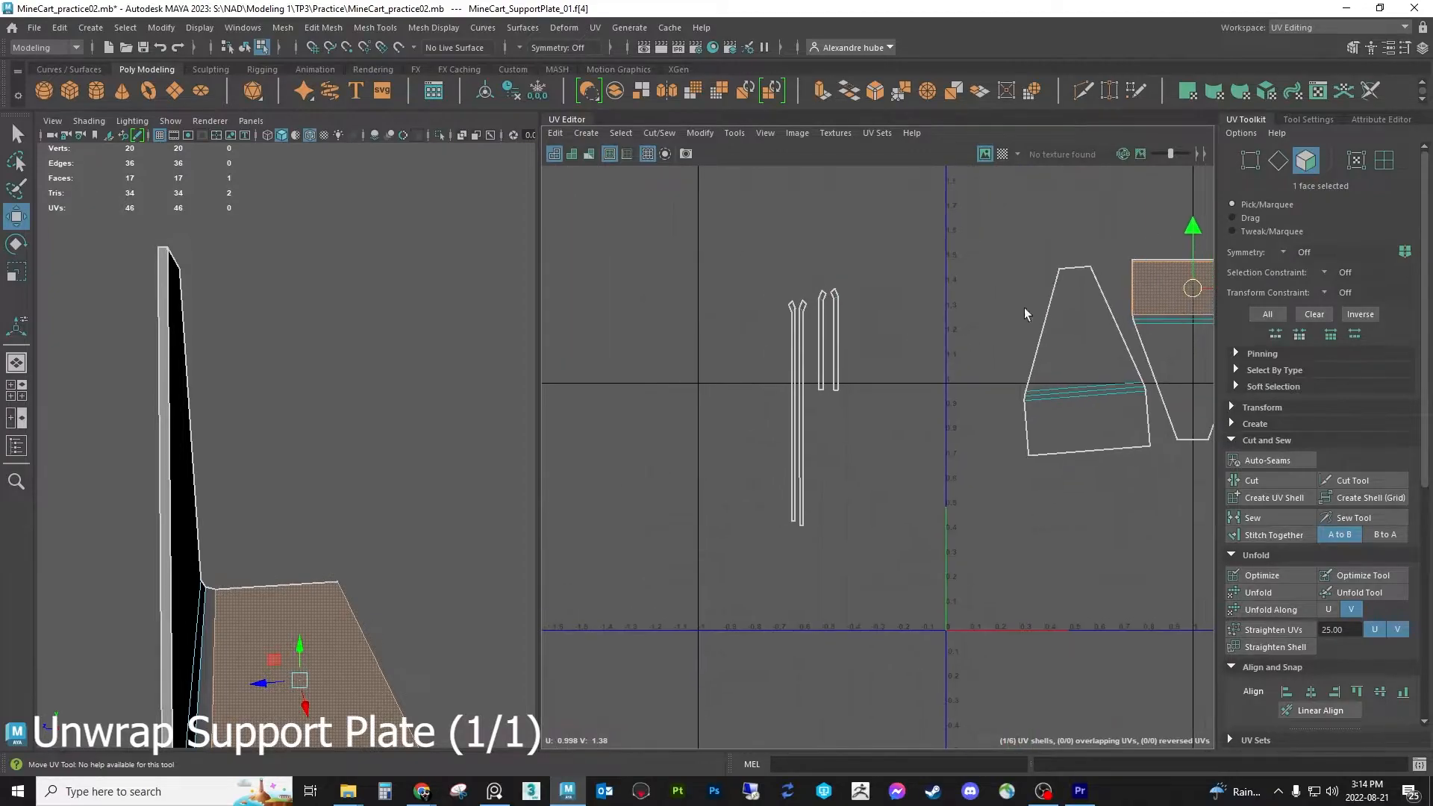
key(F10)
click(1091, 450)
scroll(1379, 552, down, 5)
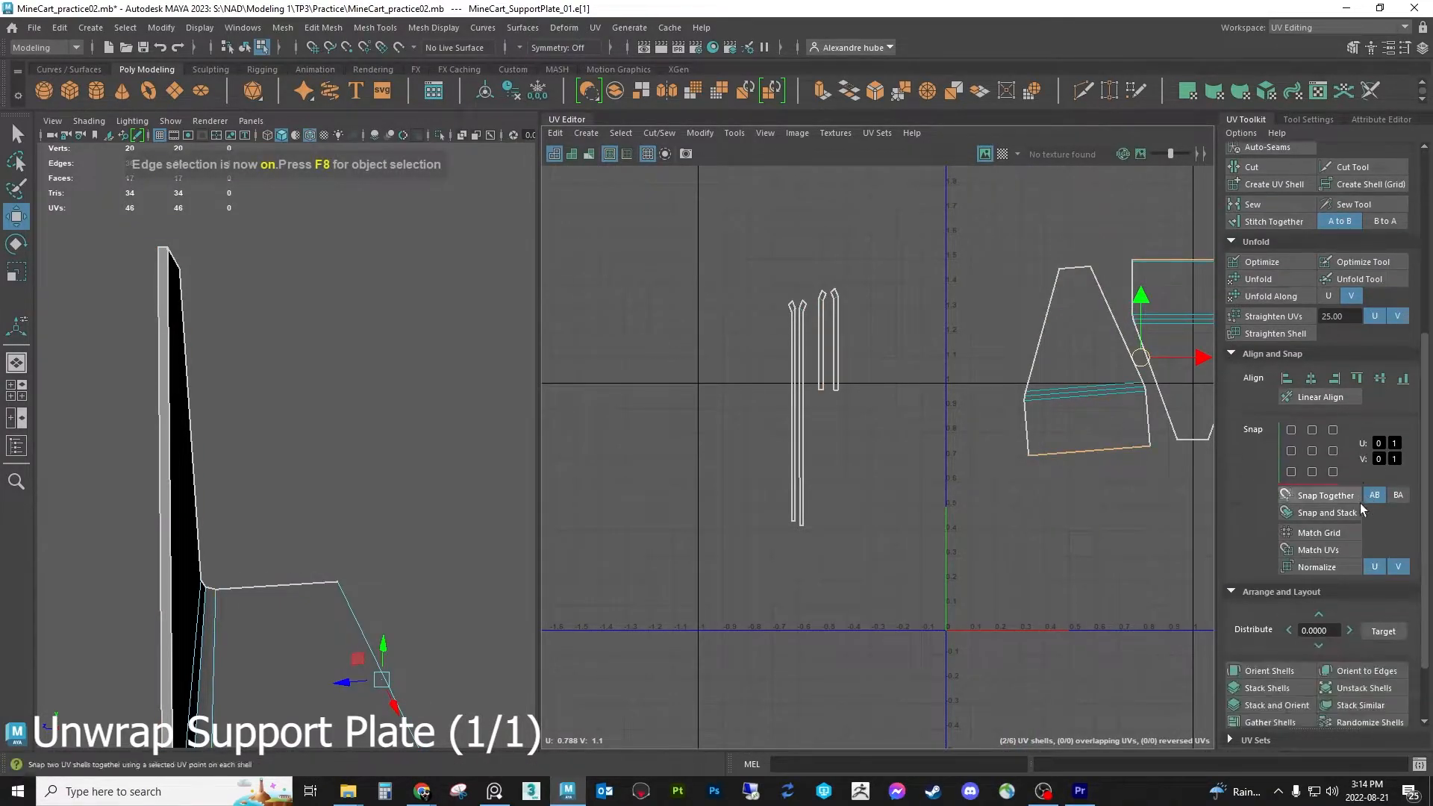
click(1361, 589)
alt+middle_drag(1094, 354, 1012, 405)
scroll(1100, 358, up, 4)
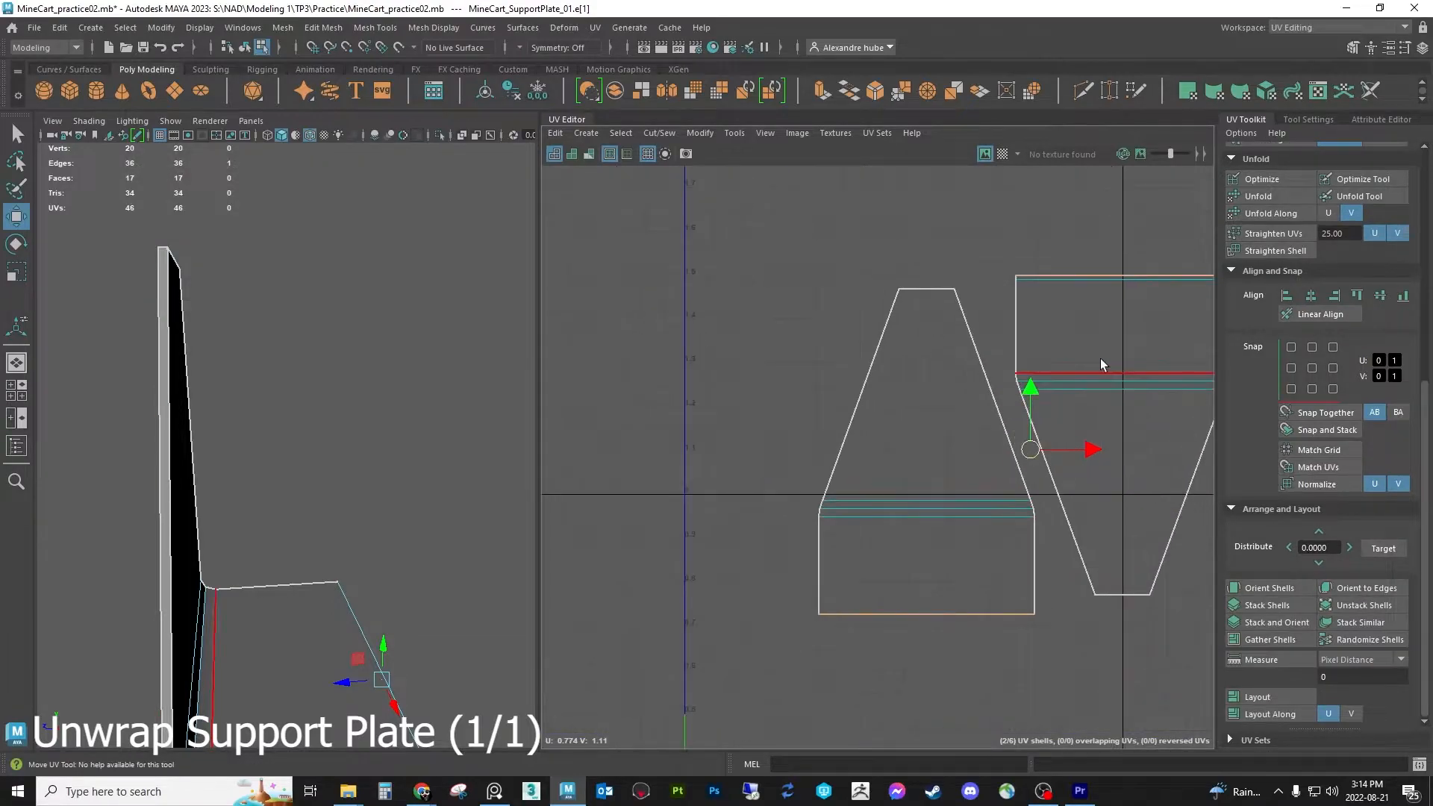
Move both large plate shells and the four strip shells out of the 0-1 UV square to the negative U side
scroll(1100, 358, down, 4)
scroll(1302, 381, up, 5)
click(1306, 162)
click(1100, 349)
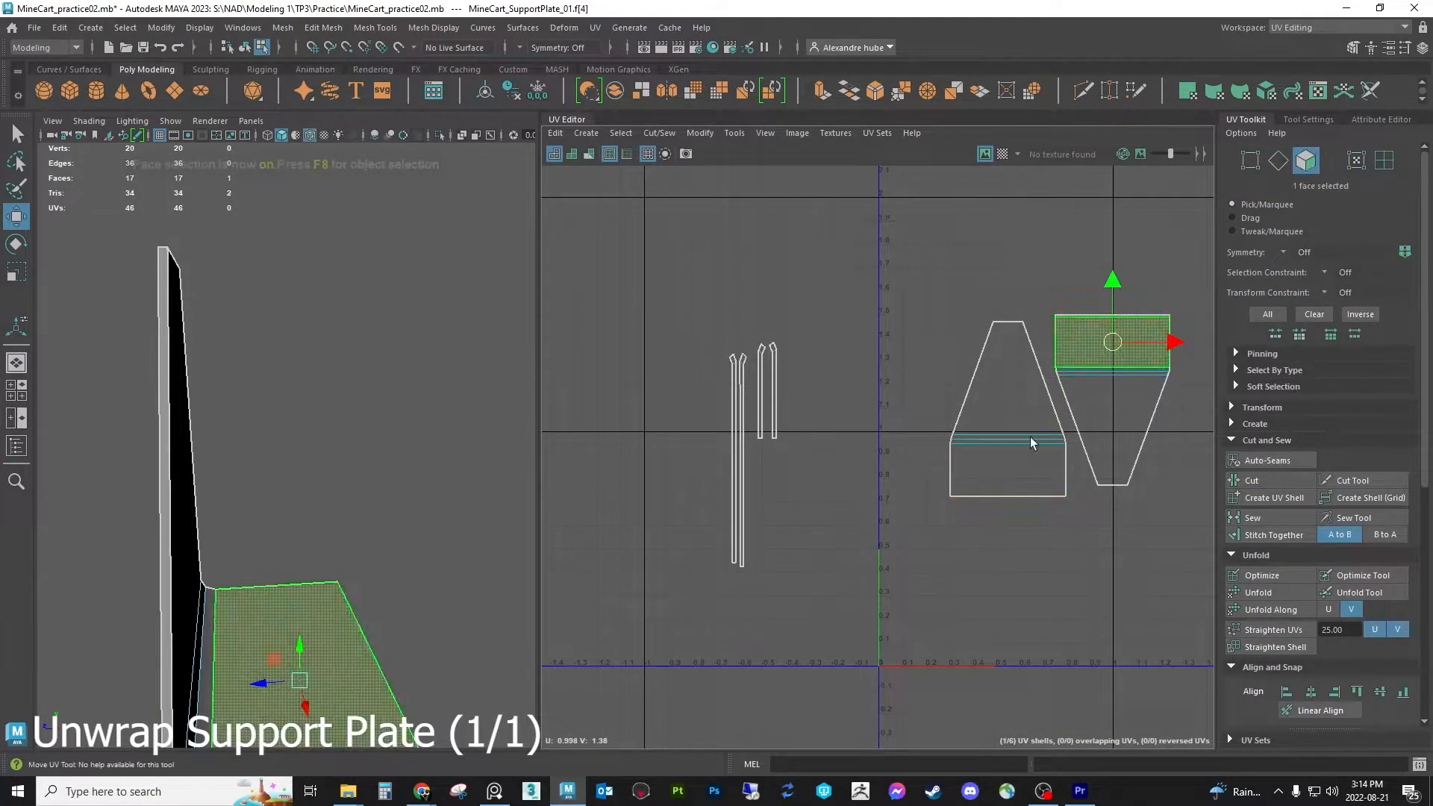
drag(647, 618, 806, 336)
scroll(768, 463, up, 3)
scroll(768, 463, down, 3)
scroll(769, 462, up, 3)
scroll(768, 462, down, 3)
drag(769, 461, 644, 443)
double_click(1006, 454)
click(836, 374)
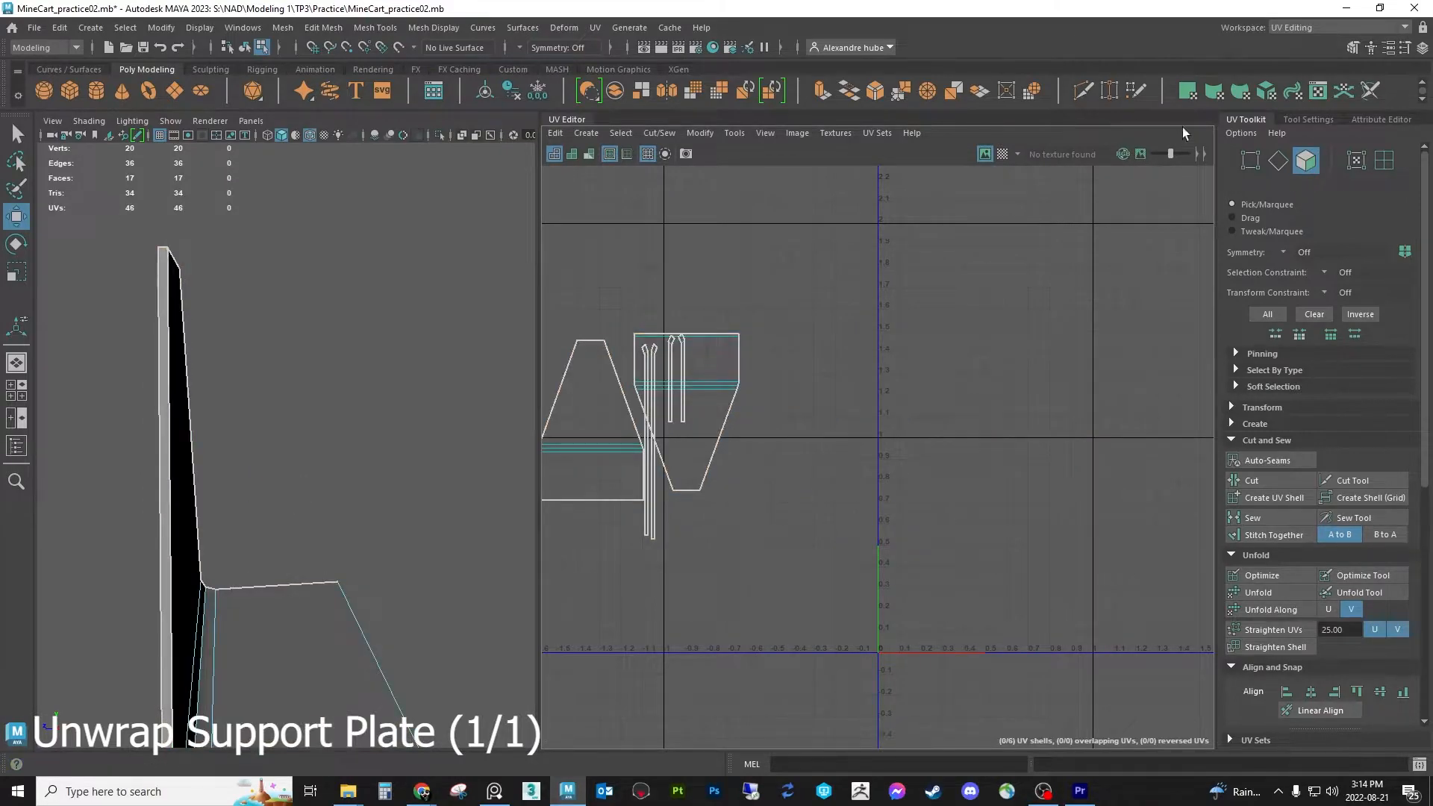
Switch to the General workspace and hide MineCart_SupportPlate_01
click(1304, 27)
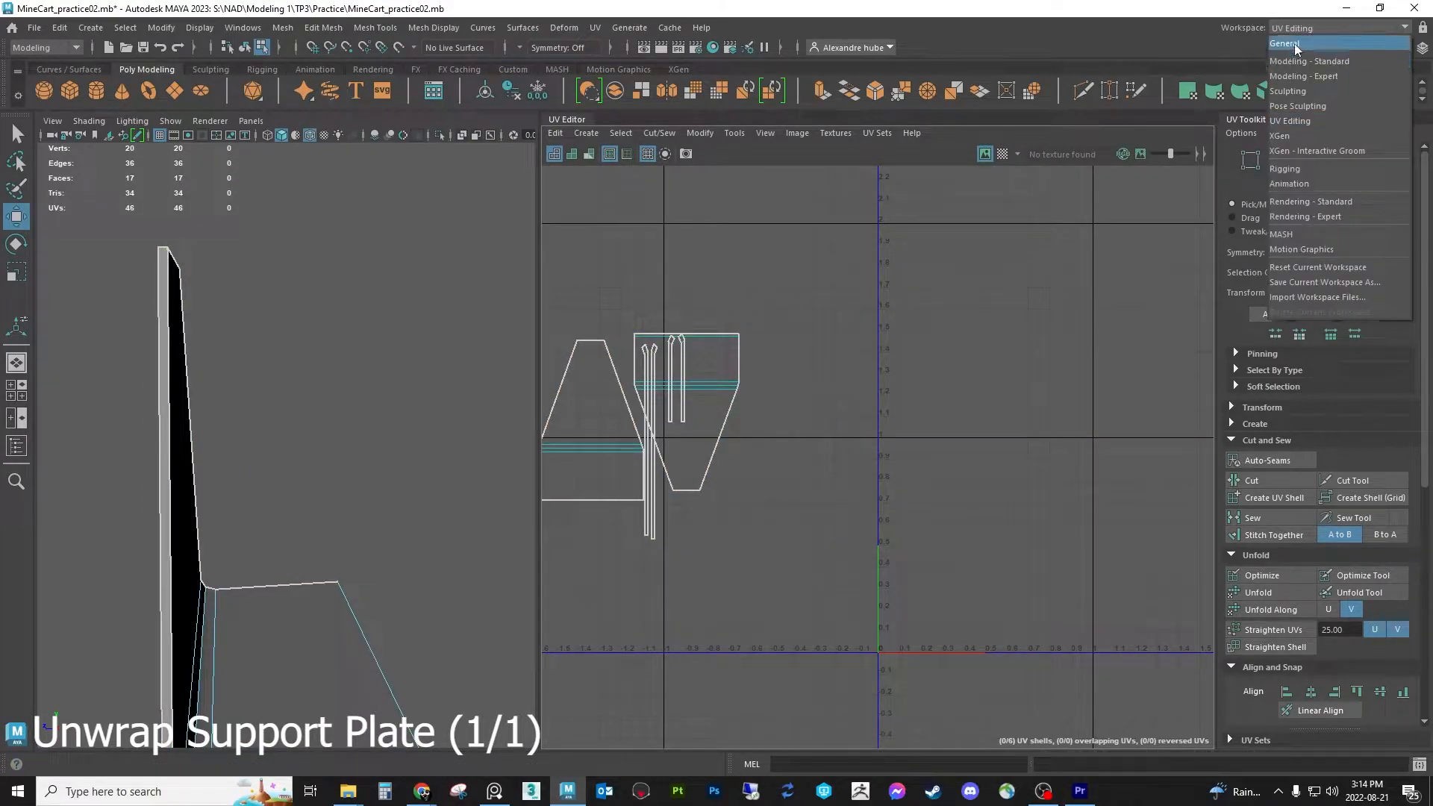
click(1294, 44)
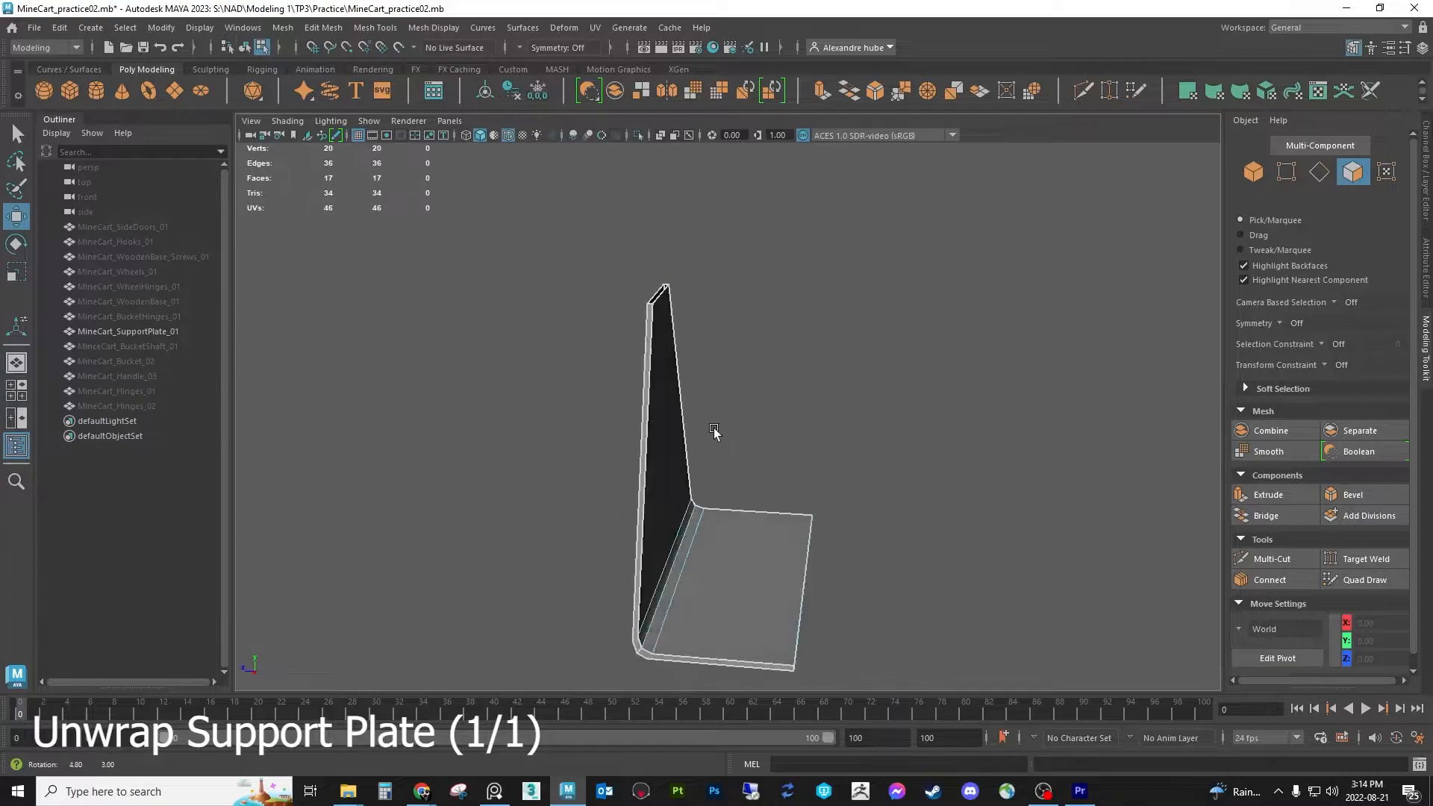
click(143, 332)
key(h)
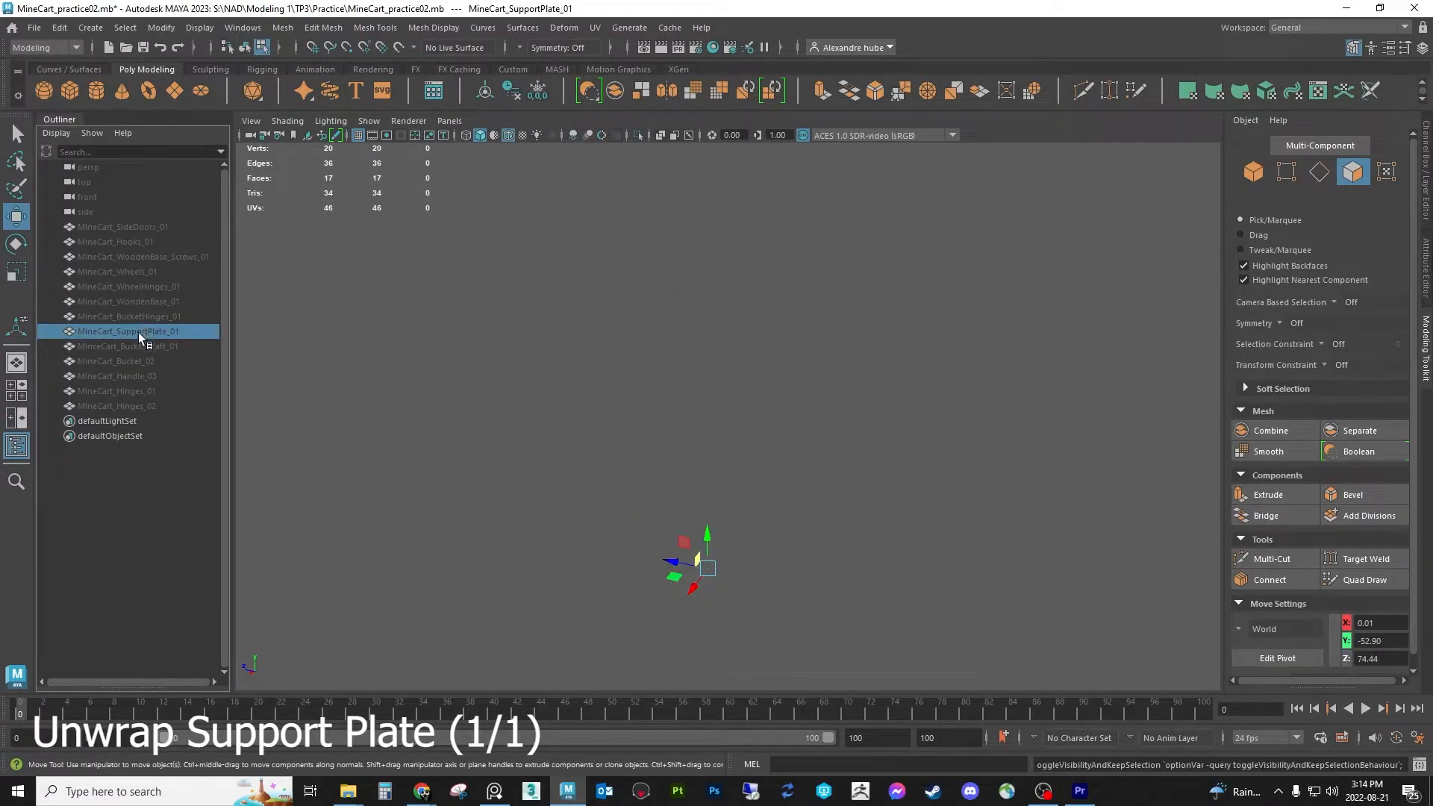
Show MinceCart_BucketShaft_01 and frame it in the view
click(142, 346)
key(h)
alt+drag(797, 425, 726, 338)
key(f)
alt+drag(440, 365, 993, 288)
Show all parts from MineCart_SupportPlate_01 up to MineCart_SideDoors_01, plus MineCart_Bucket_02, around the shaft
drag(124, 333, 120, 231)
key(h)
alt+drag(759, 378, 888, 355)
click(131, 362)
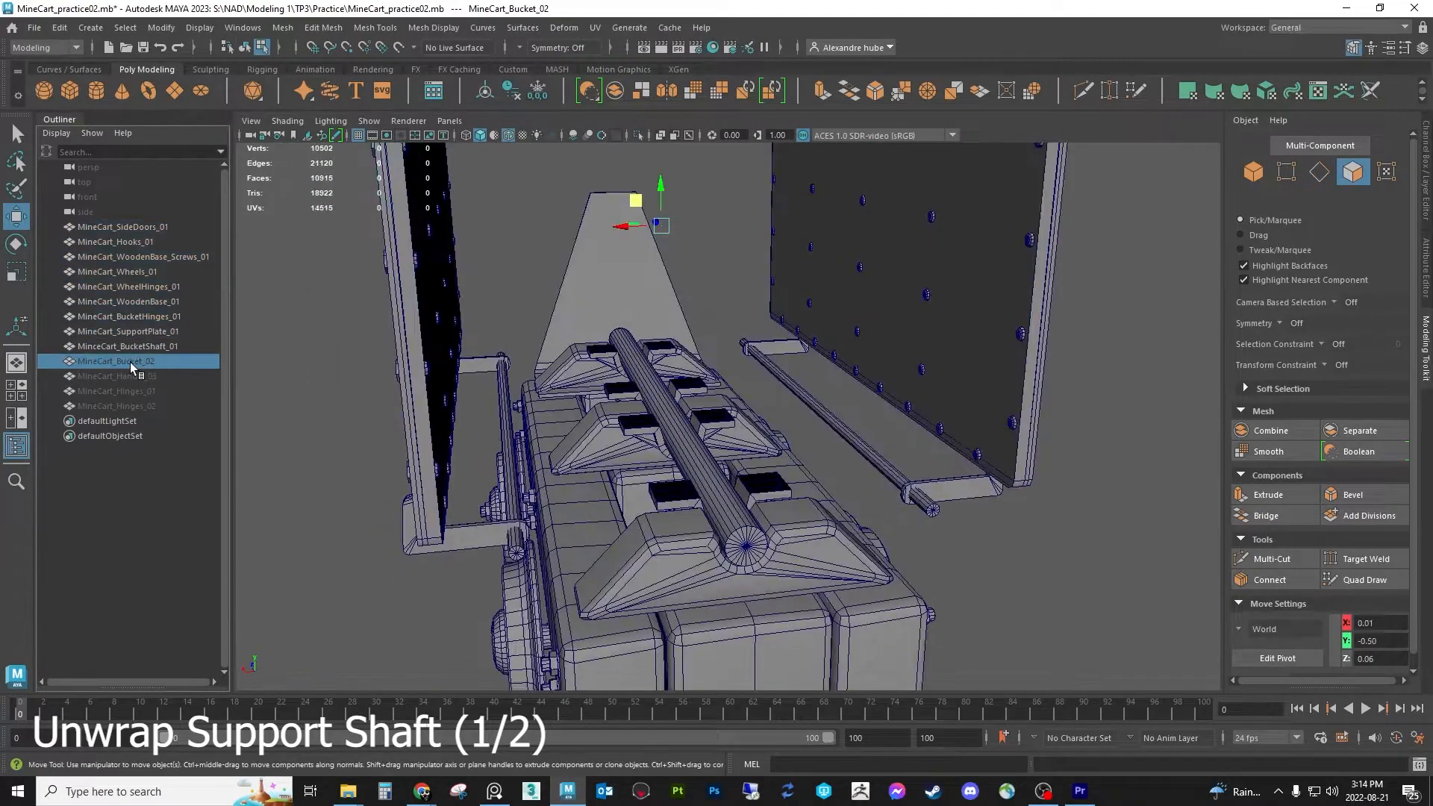
key(h)
alt+drag(669, 485, 801, 433)
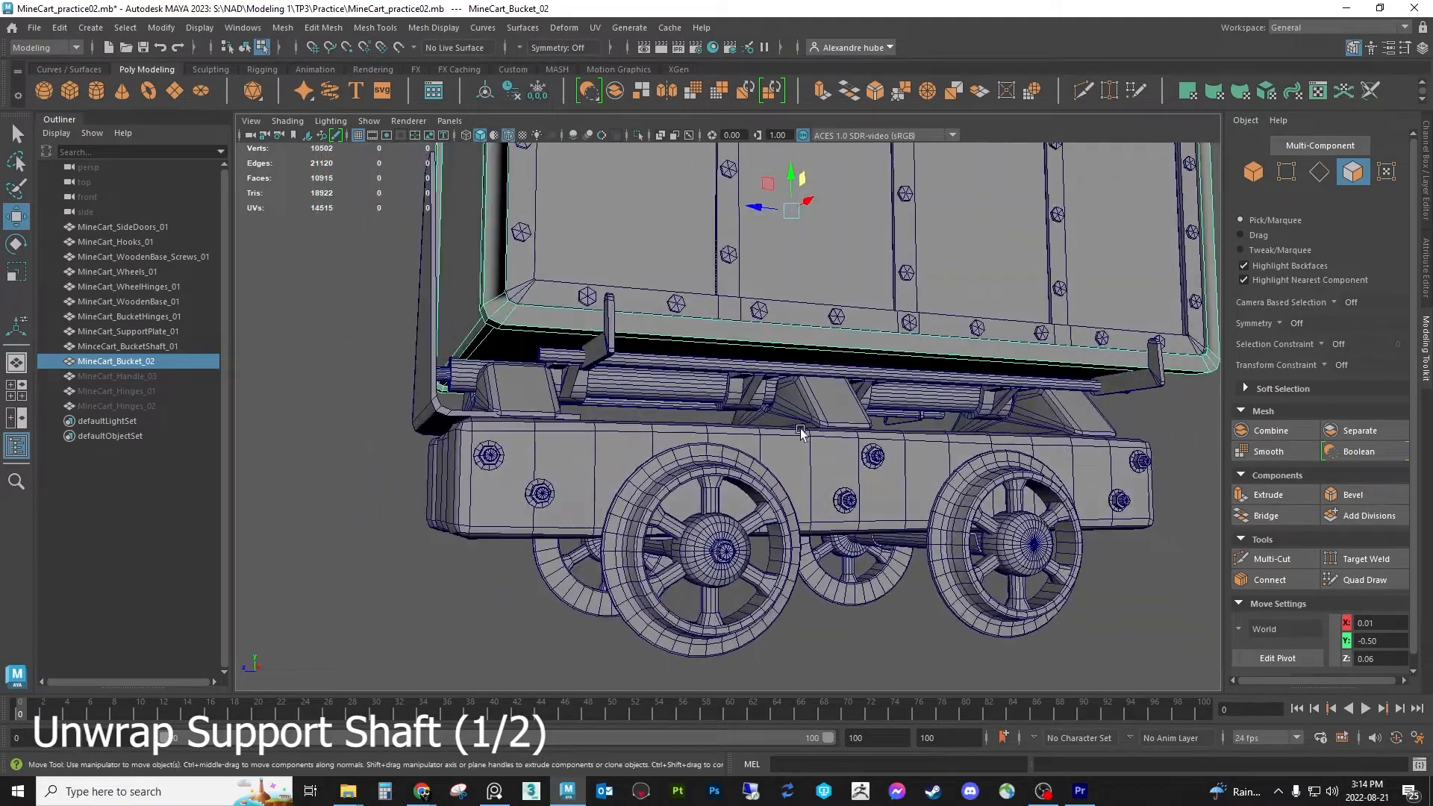
Select the bucket shaft and examine how it sits in the assembled cart, at its headed end, underneath and along the side
click(1355, 174)
alt+drag(985, 341, 547, 467)
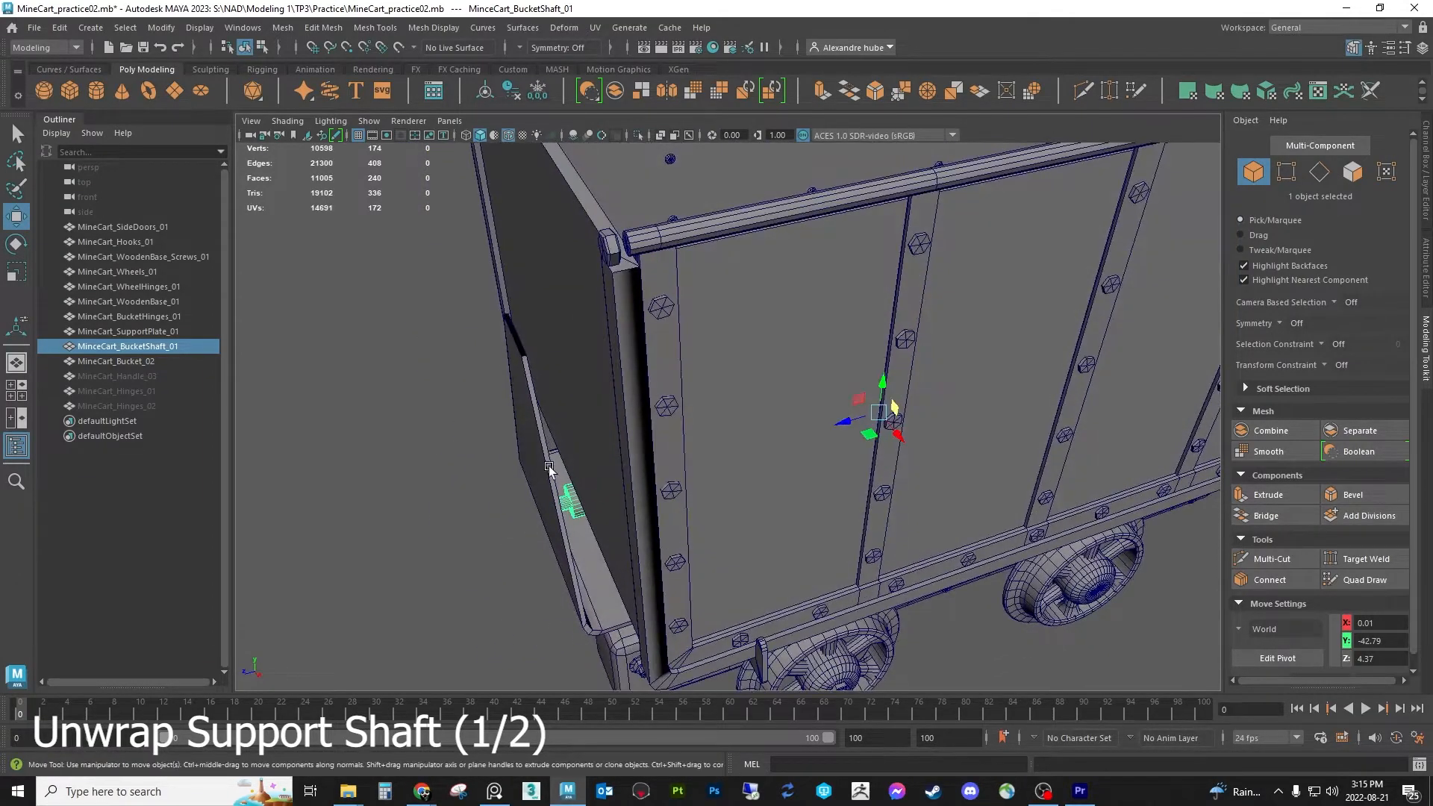
scroll(566, 521, up, 3)
alt+middle_drag(565, 521, 659, 467)
scroll(635, 445, up, 5)
mouse_move(636, 445)
alt+mouse_down()
mouse_move(612, 426)
mouse_move(614, 448)
alt+mouse_up()
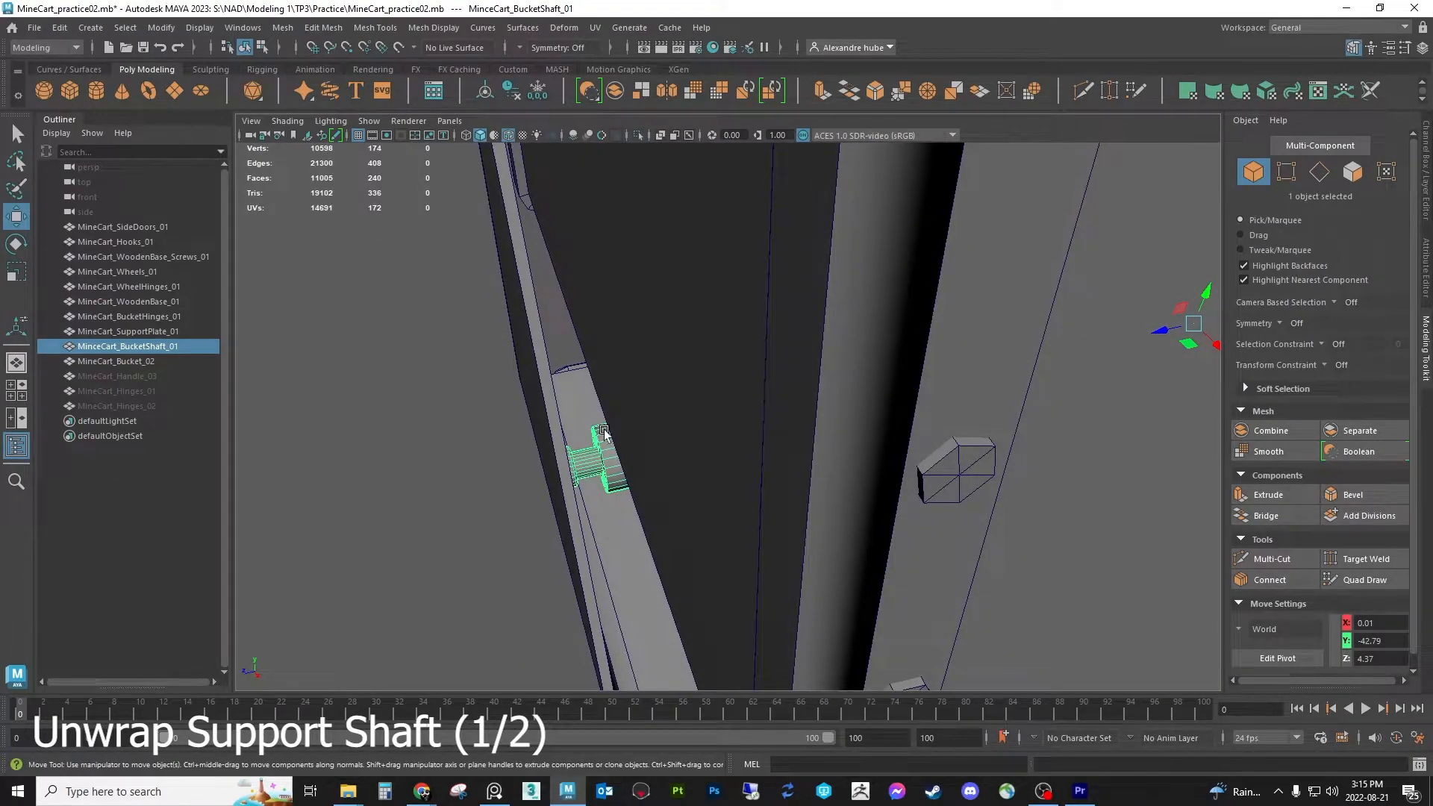
scroll(606, 430, down, 5)
alt+drag(621, 442, 663, 288)
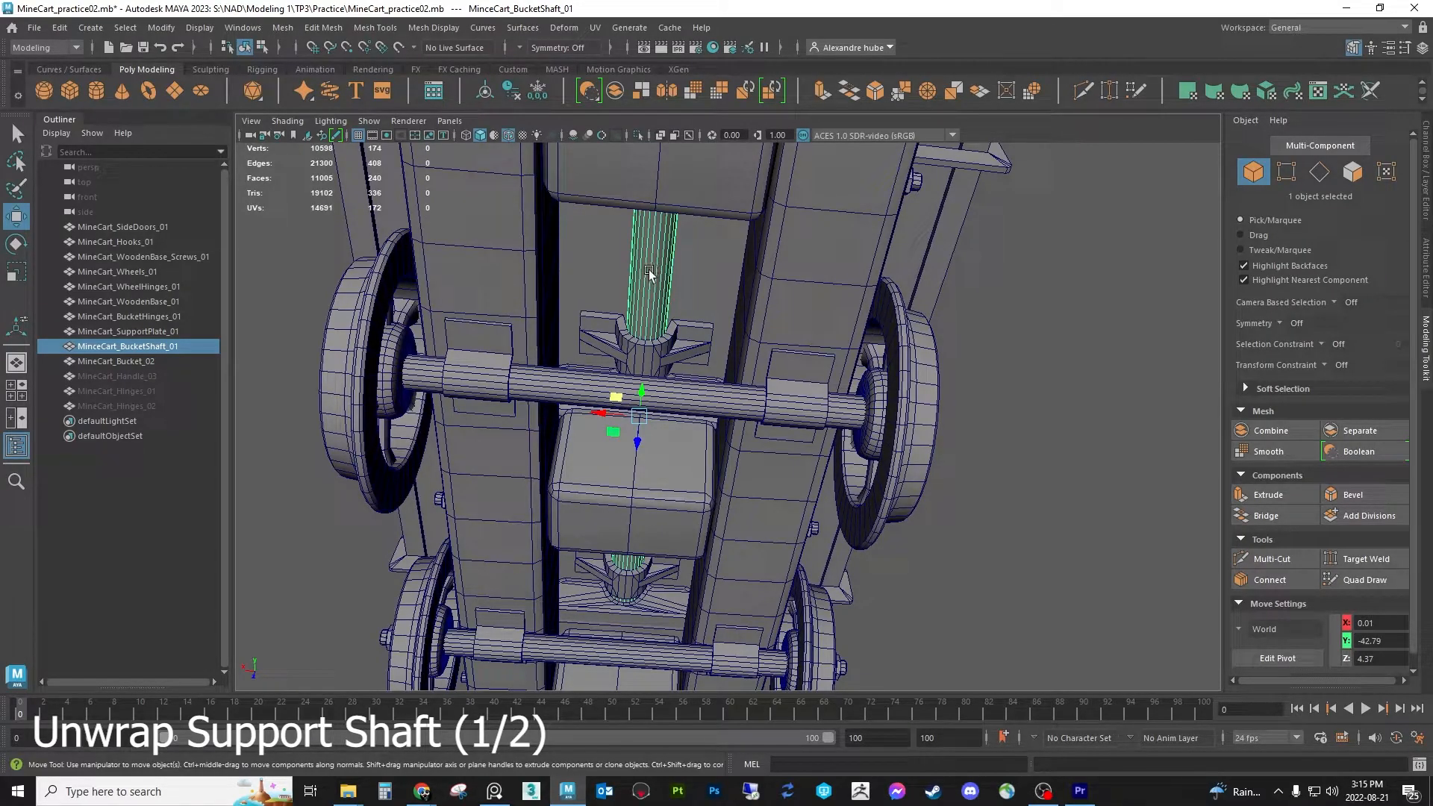
alt+drag(652, 285, 833, 333)
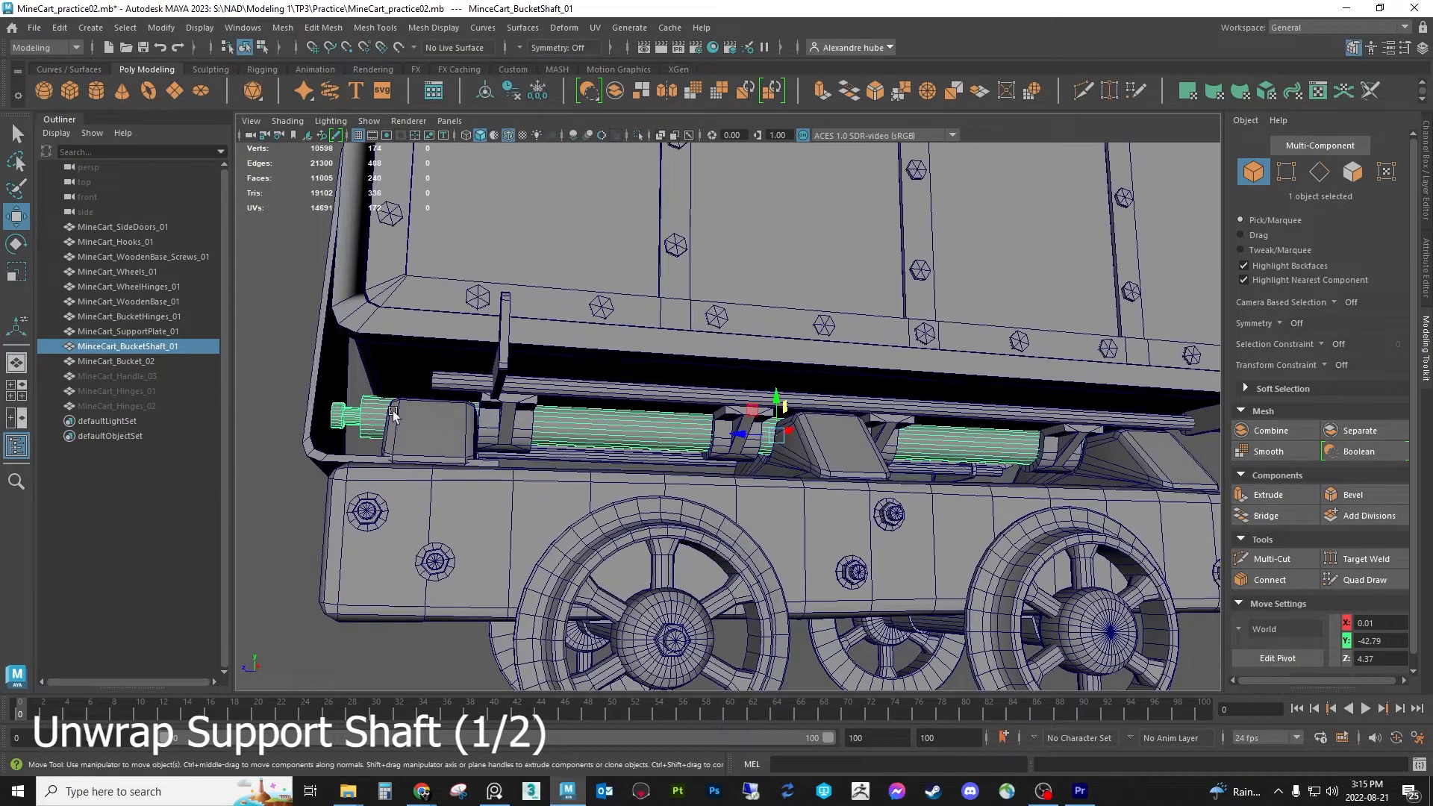
Hide MineCart_Bucket_02 and all parts from MineCart_SideDoors_01 to MineCart_SupportPlate_01, leaving only the bucket shaft
click(144, 361)
key(h)
click(153, 333)
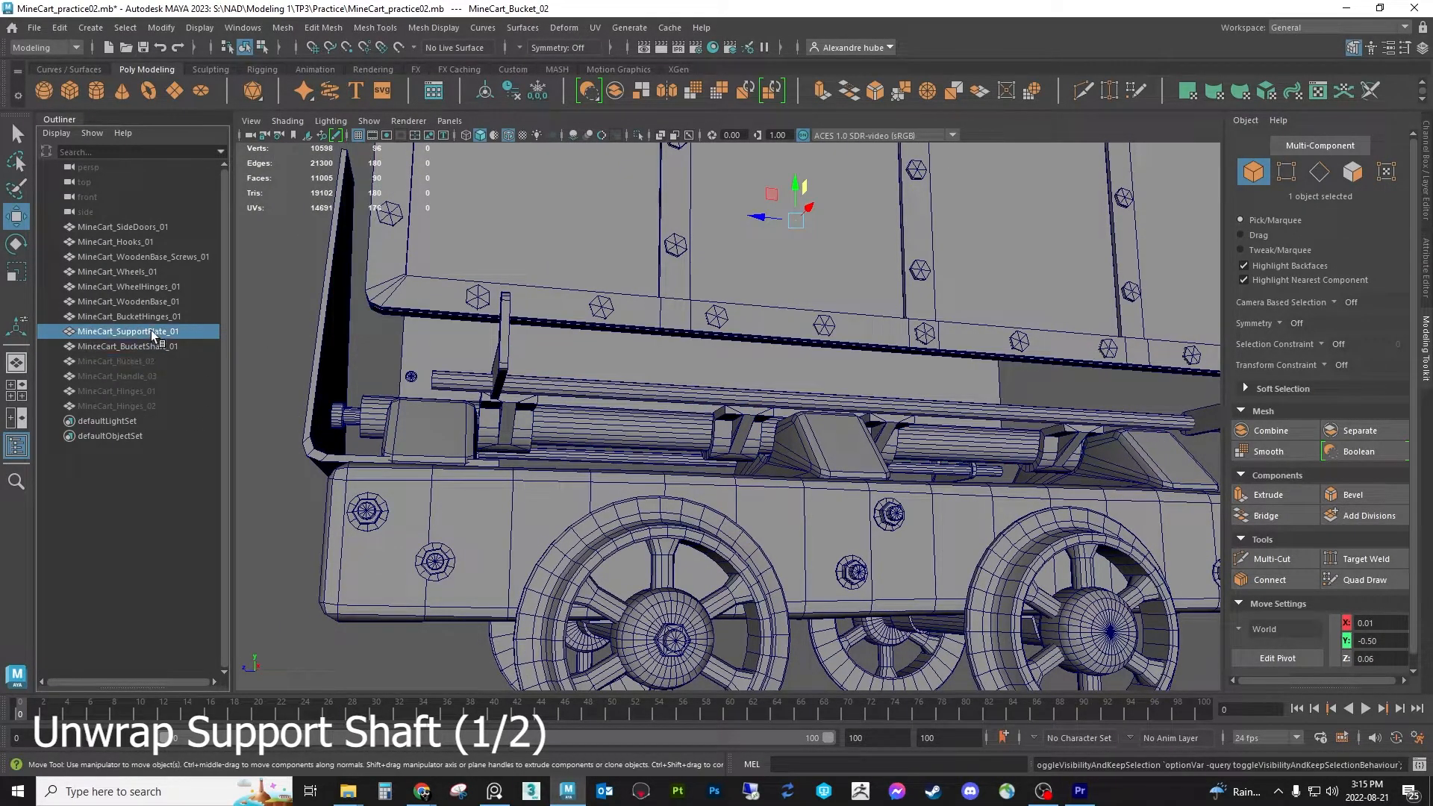
shift+click(134, 228)
key(h)
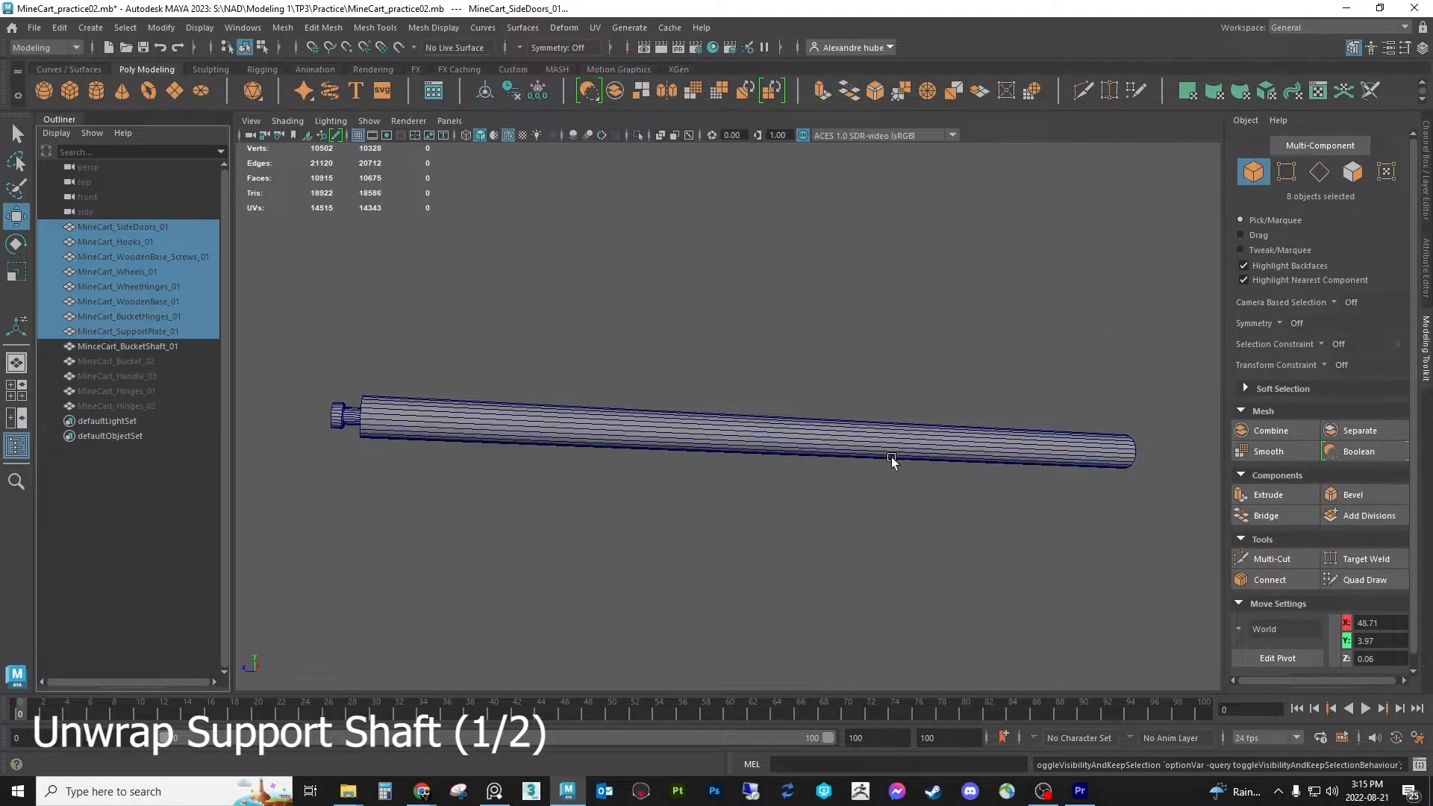
Select the isolated bucket shaft and switch to the UV Editing workspace
click(463, 464)
mouse_move(464, 464)
alt+mouse_down()
mouse_move(496, 480)
mouse_move(453, 482)
alt+mouse_up()
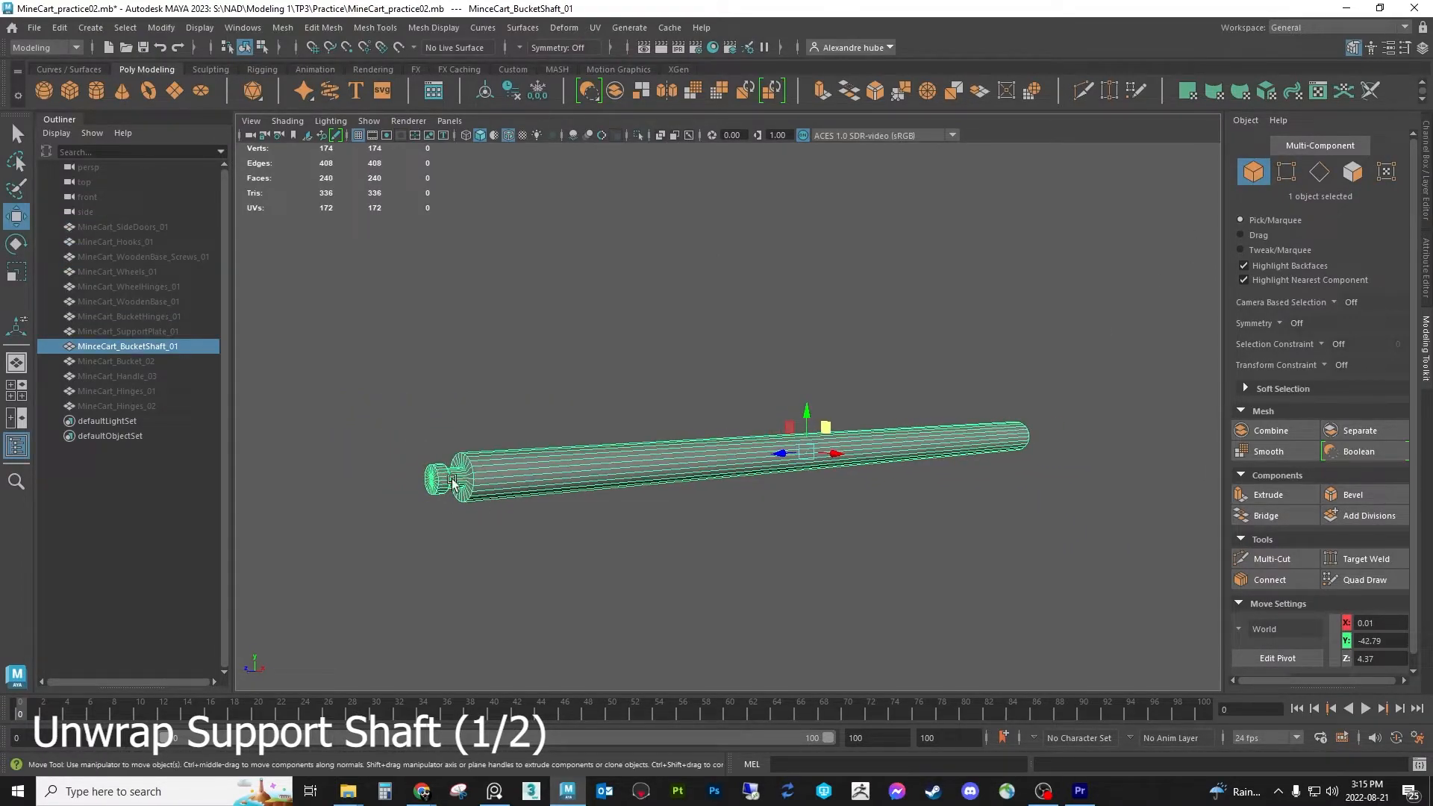
scroll(441, 484, up, 2)
click(1313, 28)
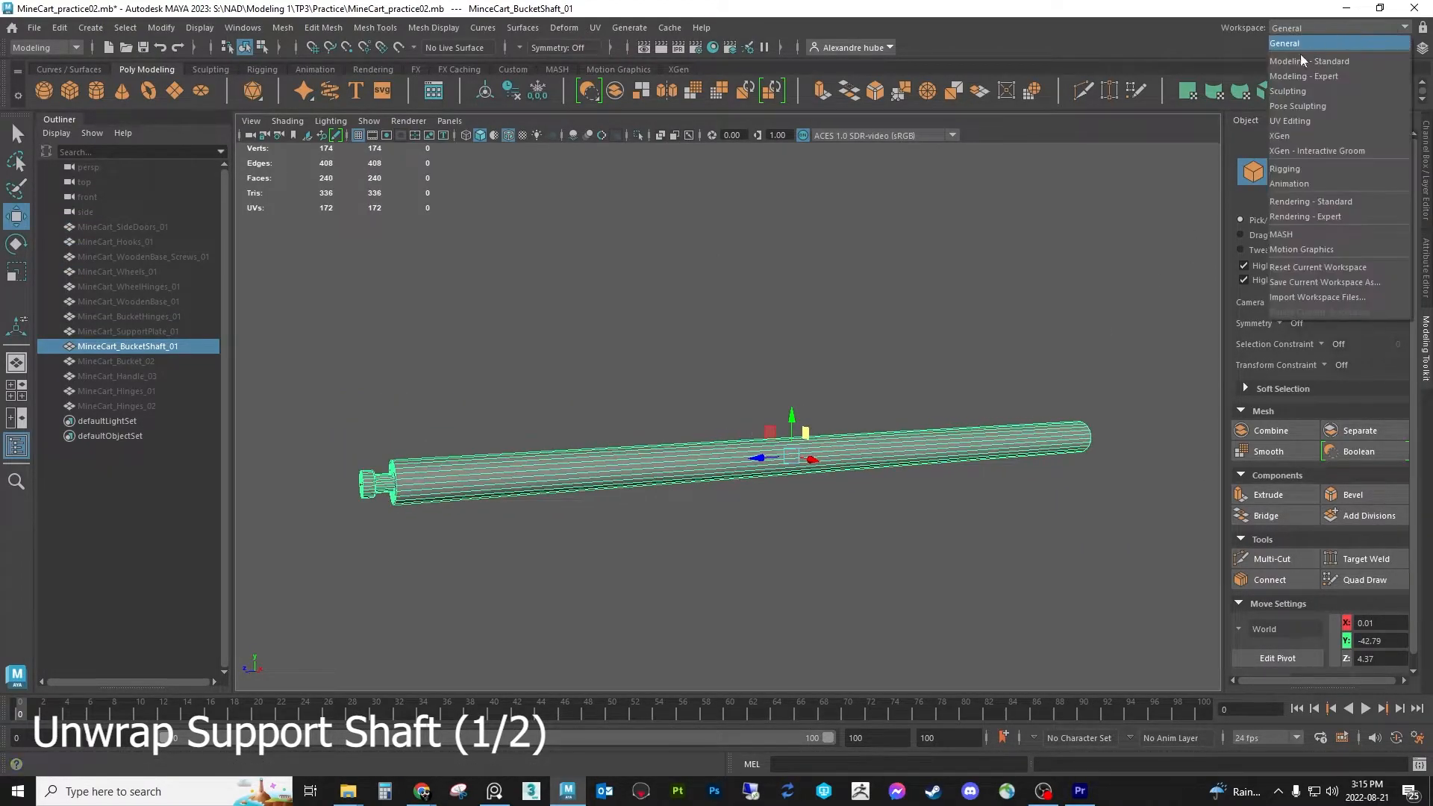
click(1298, 122)
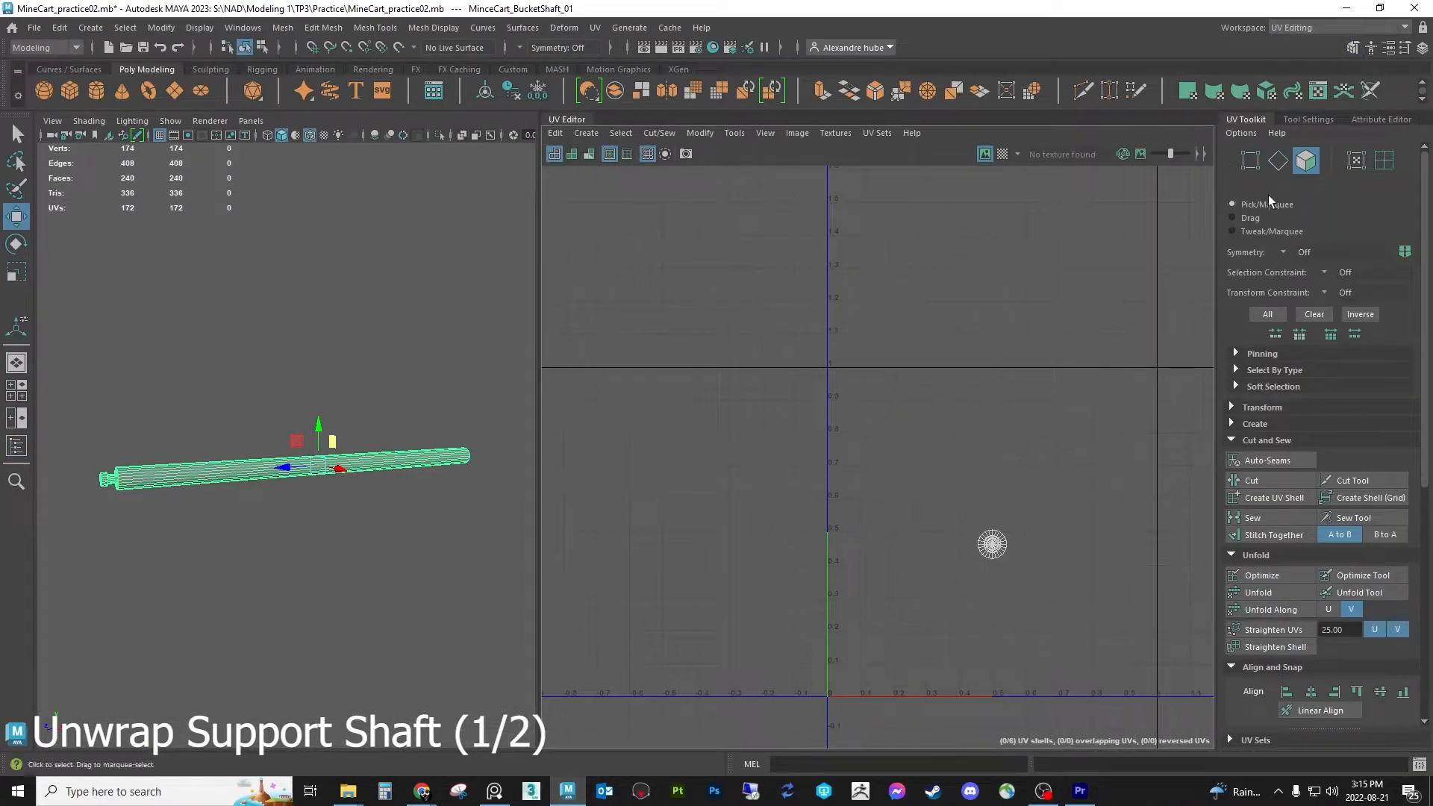
Select the rim edges at the shaft's plain end, leaving out the lengthwise and cap edges
click(1278, 161)
alt+middle_drag(194, 504, 130, 505)
drag(485, 387, 280, 552)
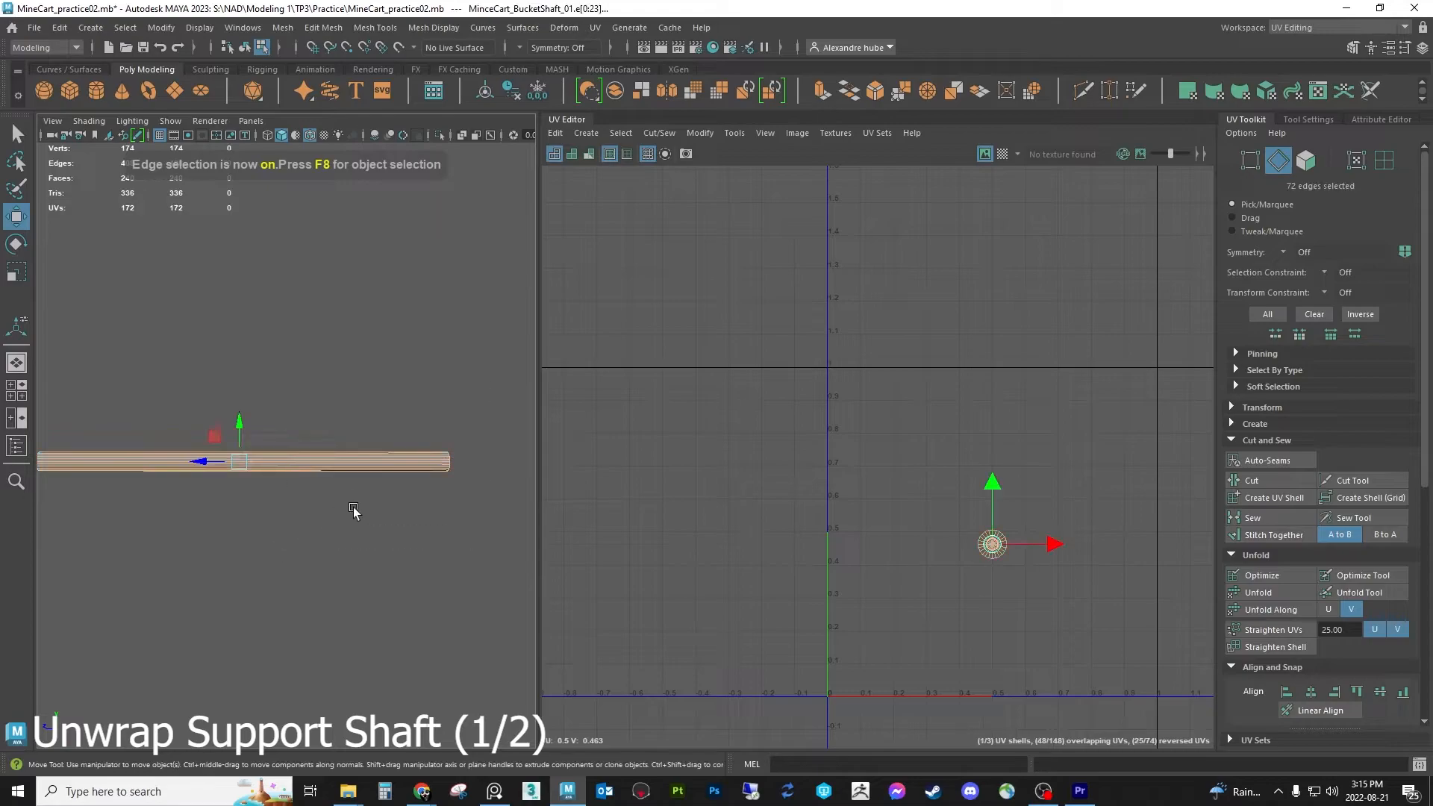
alt+drag(357, 509, 379, 462)
scroll(379, 467, up, 6)
alt+middle_drag(374, 485, 262, 448)
scroll(261, 448, up, 6)
ctrl+drag(223, 466, 396, 443)
scroll(284, 403, down, 8)
ctrl+drag(326, 499, 272, 406)
Add the main body's rim edge loop at the shaft's headed end to the edge selection
alt+drag(272, 406, 440, 403)
alt+middle_drag(175, 415, 461, 399)
scroll(401, 457, up, 5)
alt+drag(401, 459, 219, 450)
shift+double_click(223, 449)
alt+drag(329, 504, 253, 382)
alt+middle_drag(253, 383, 325, 433)
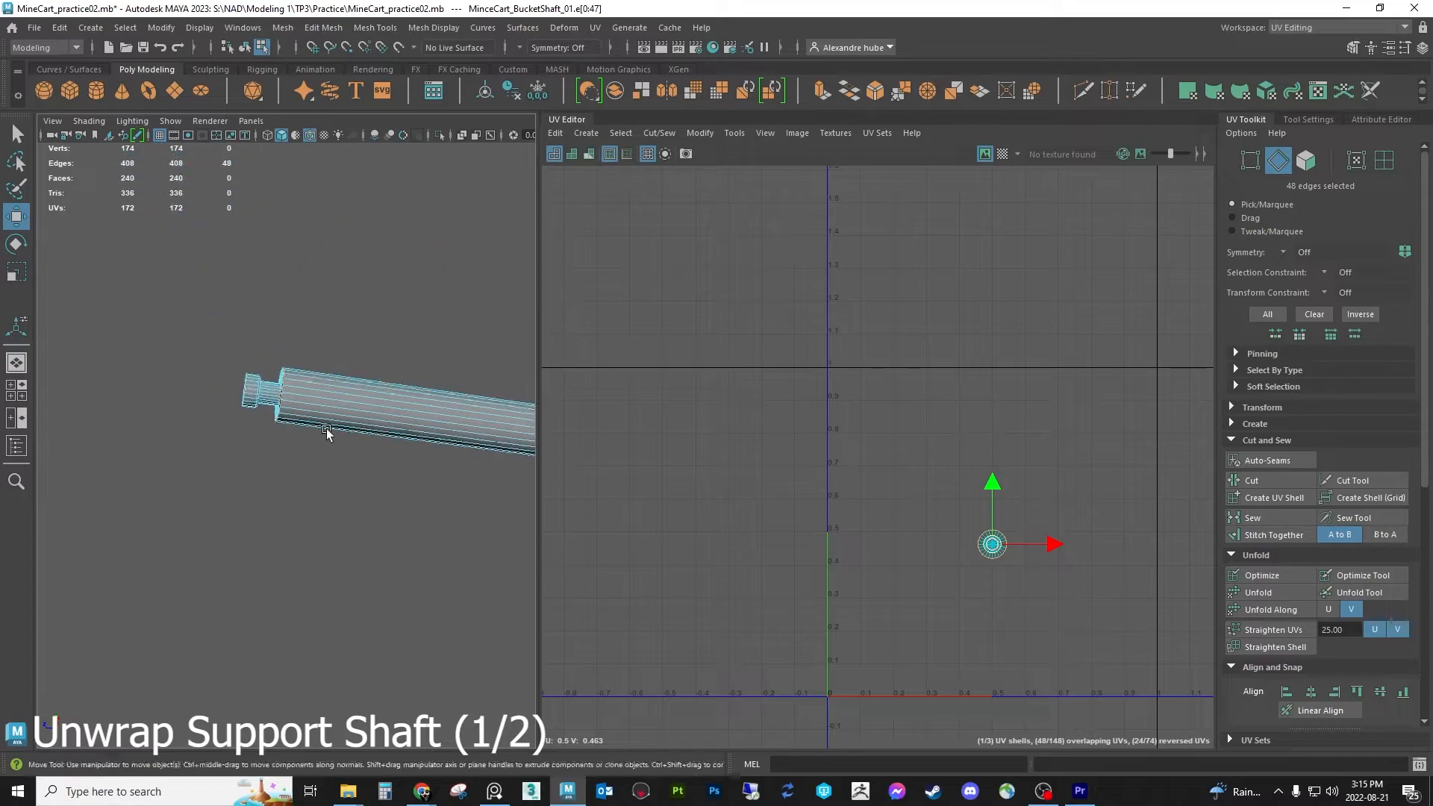
Add a lengthwise seam edge along the shaft body and cut the UVs along the selected edges into separate shells
alt+drag(325, 434, 336, 399)
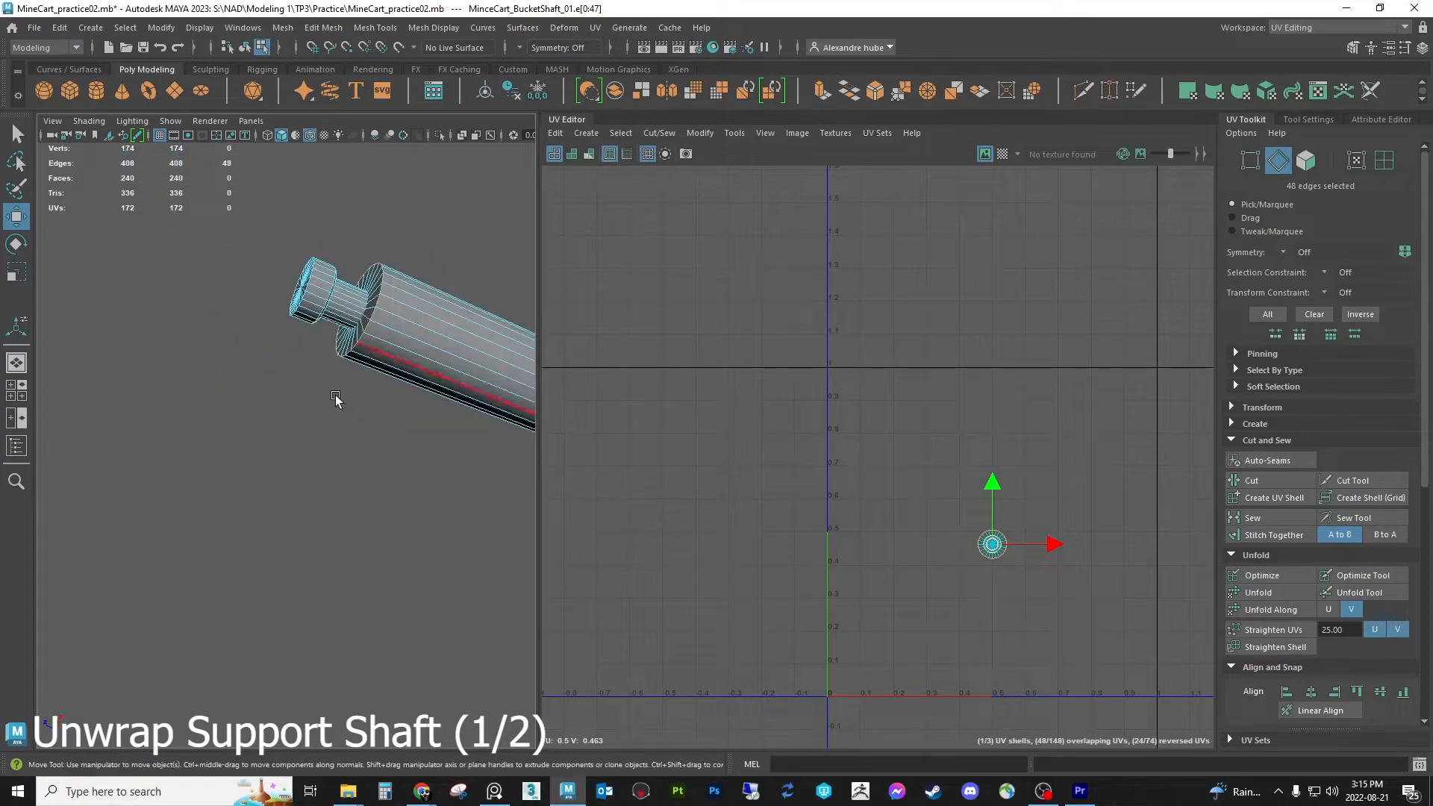
shift+click(380, 341)
alt+drag(338, 326, 246, 306)
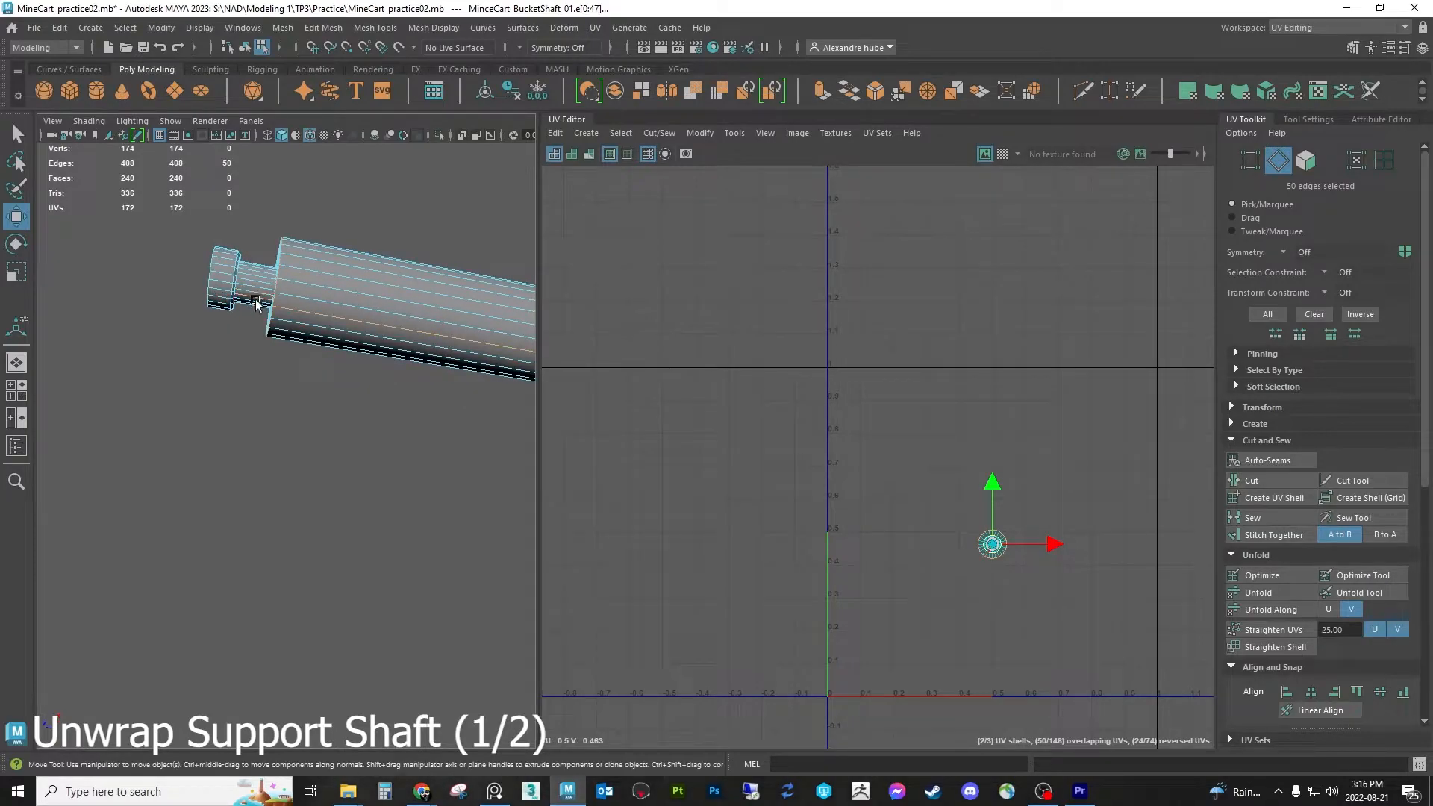
alt+middle_drag(1017, 488, 897, 415)
scroll(898, 421, up, 3)
click(1267, 497)
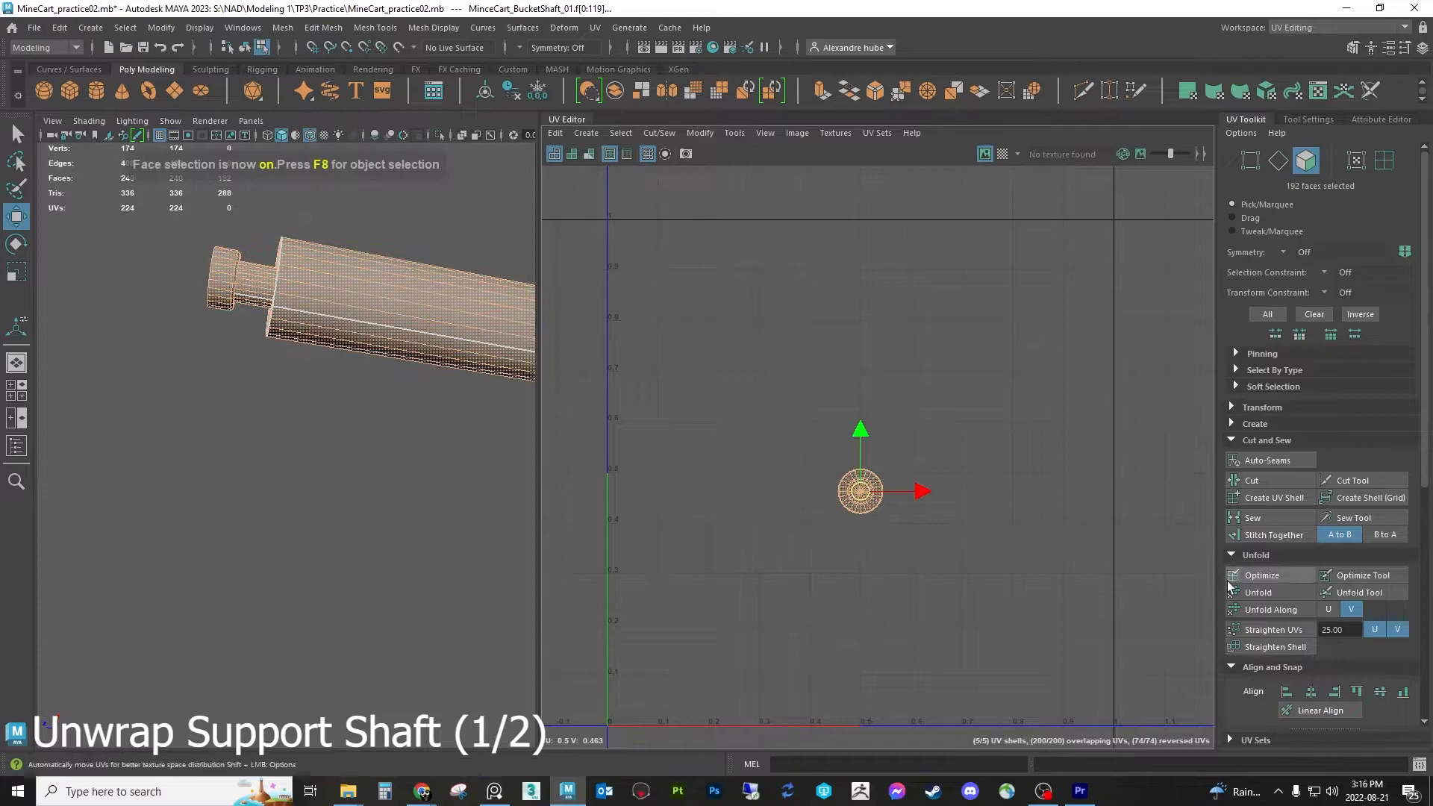
Spread three of the stacked circular UV shells apart, one to the right and two to the left of the stack
scroll(856, 522, up, 1)
click(857, 489)
drag(855, 489, 931, 423)
click(857, 487)
drag(857, 487, 749, 411)
click(863, 490)
drag(862, 490, 751, 526)
click(853, 455)
Select the side faces of the shaft's main body and move their UV shell into the space between the circular shells
click(333, 269)
shift+double_click(374, 291)
drag(854, 485, 877, 417)
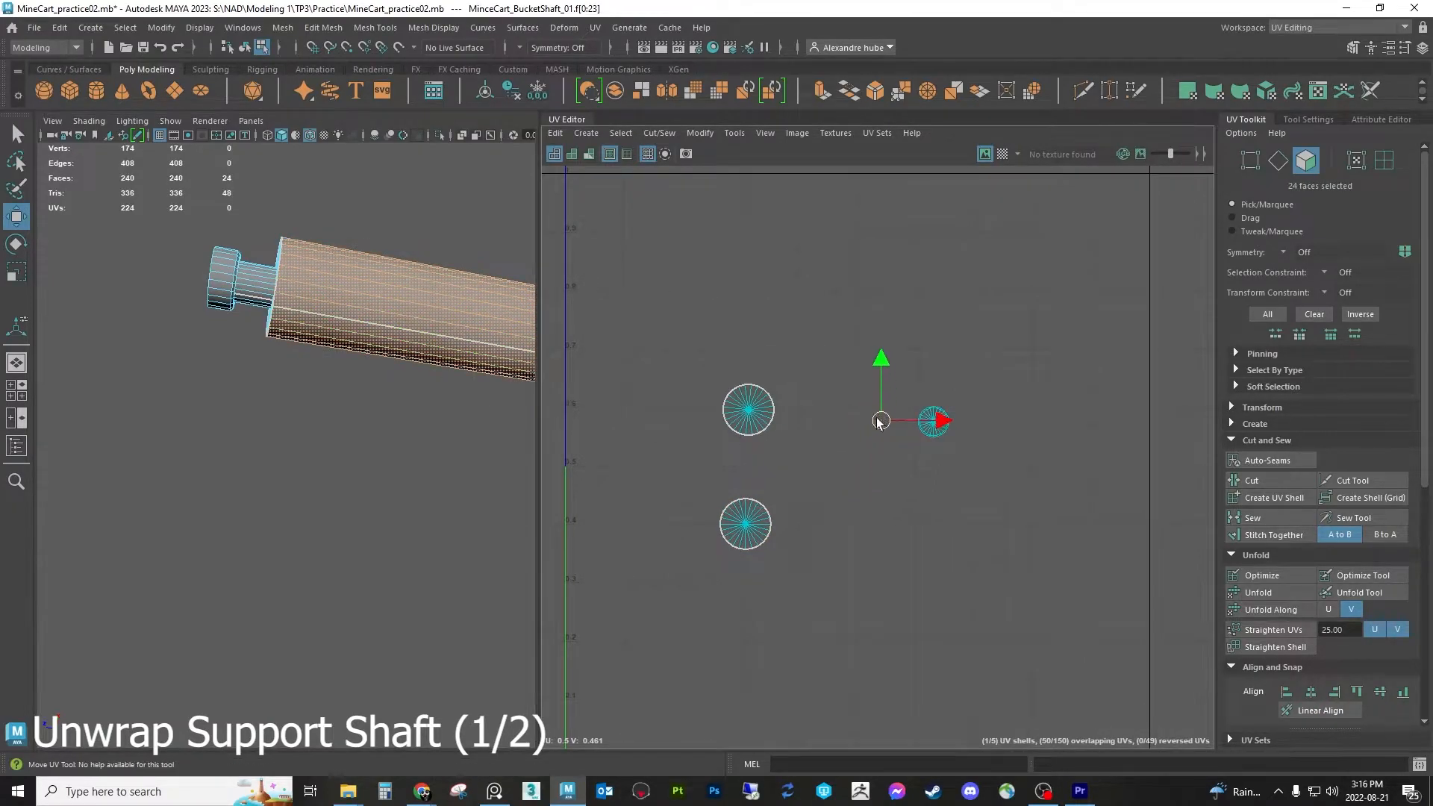
key(r)
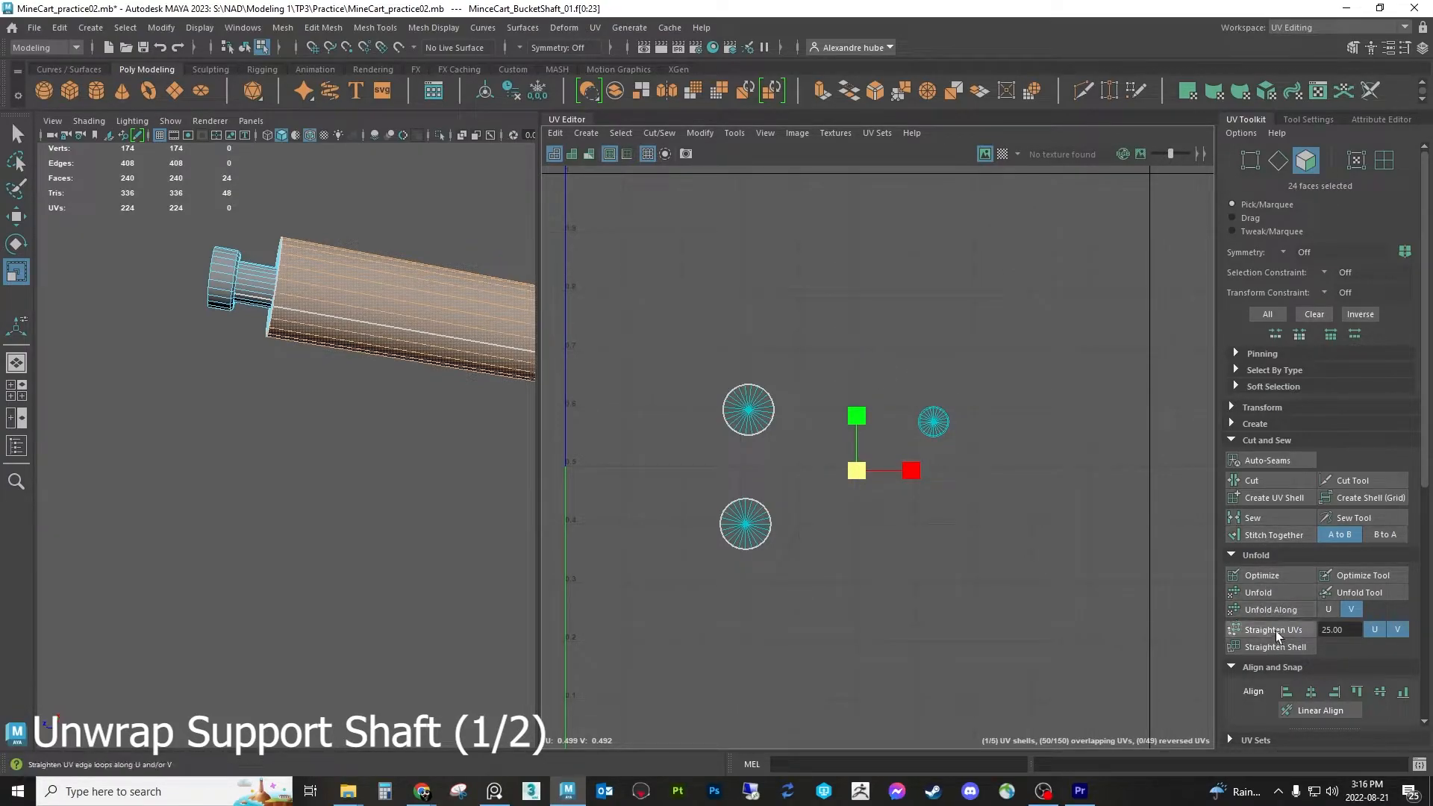
Try to unfold the shaft body's side faces and give them a cylindrical UV projection
click(1263, 593)
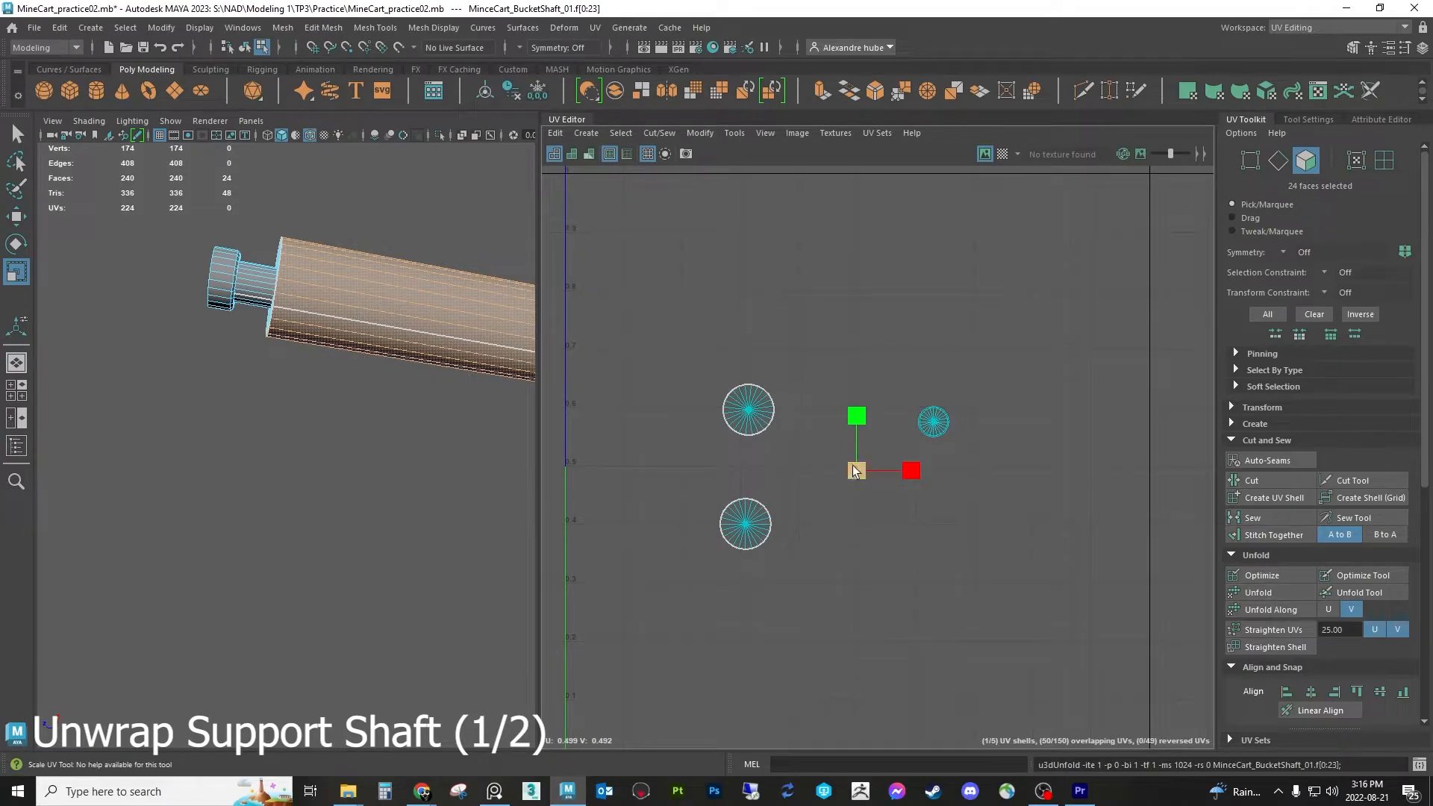
click(595, 28)
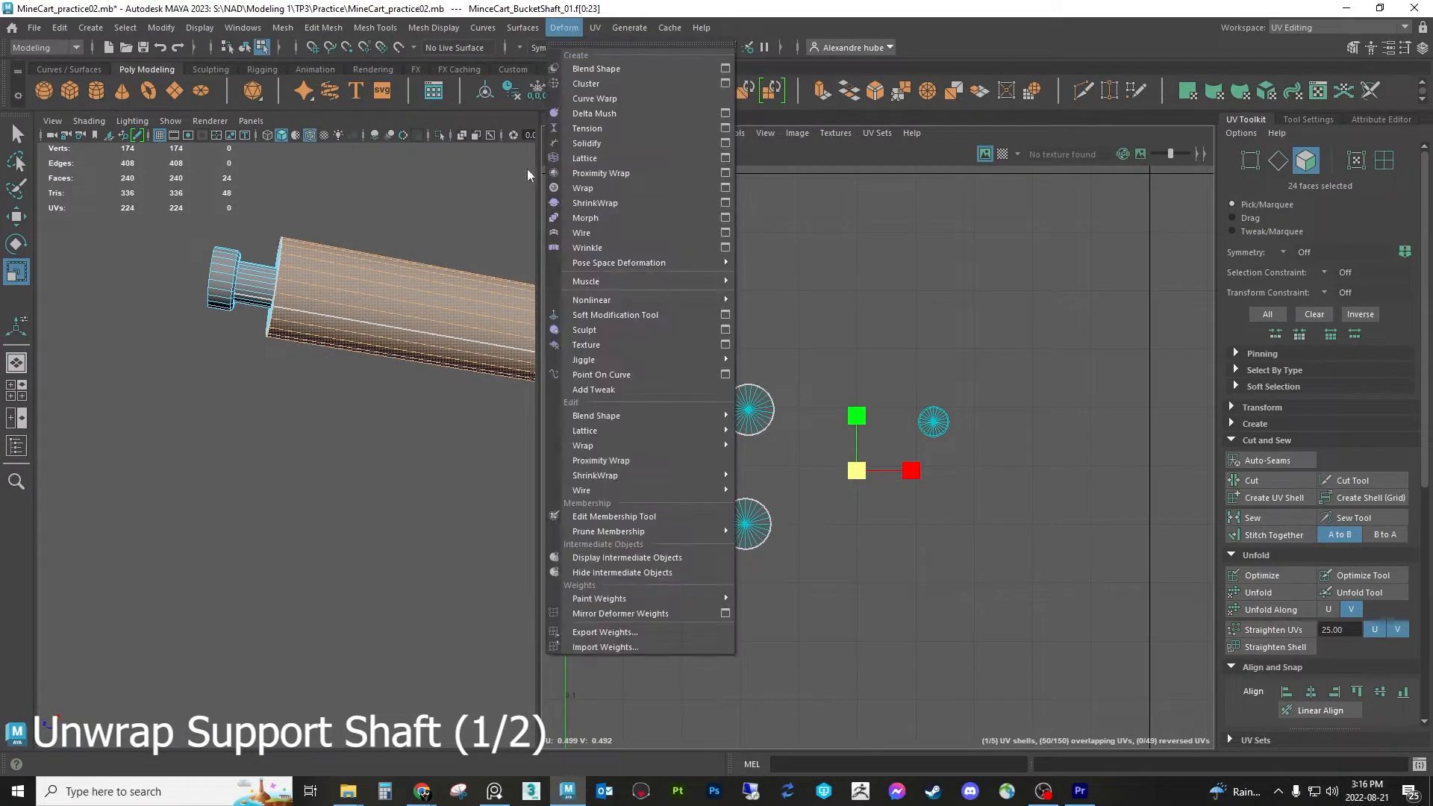
click(568, 24)
click(620, 27)
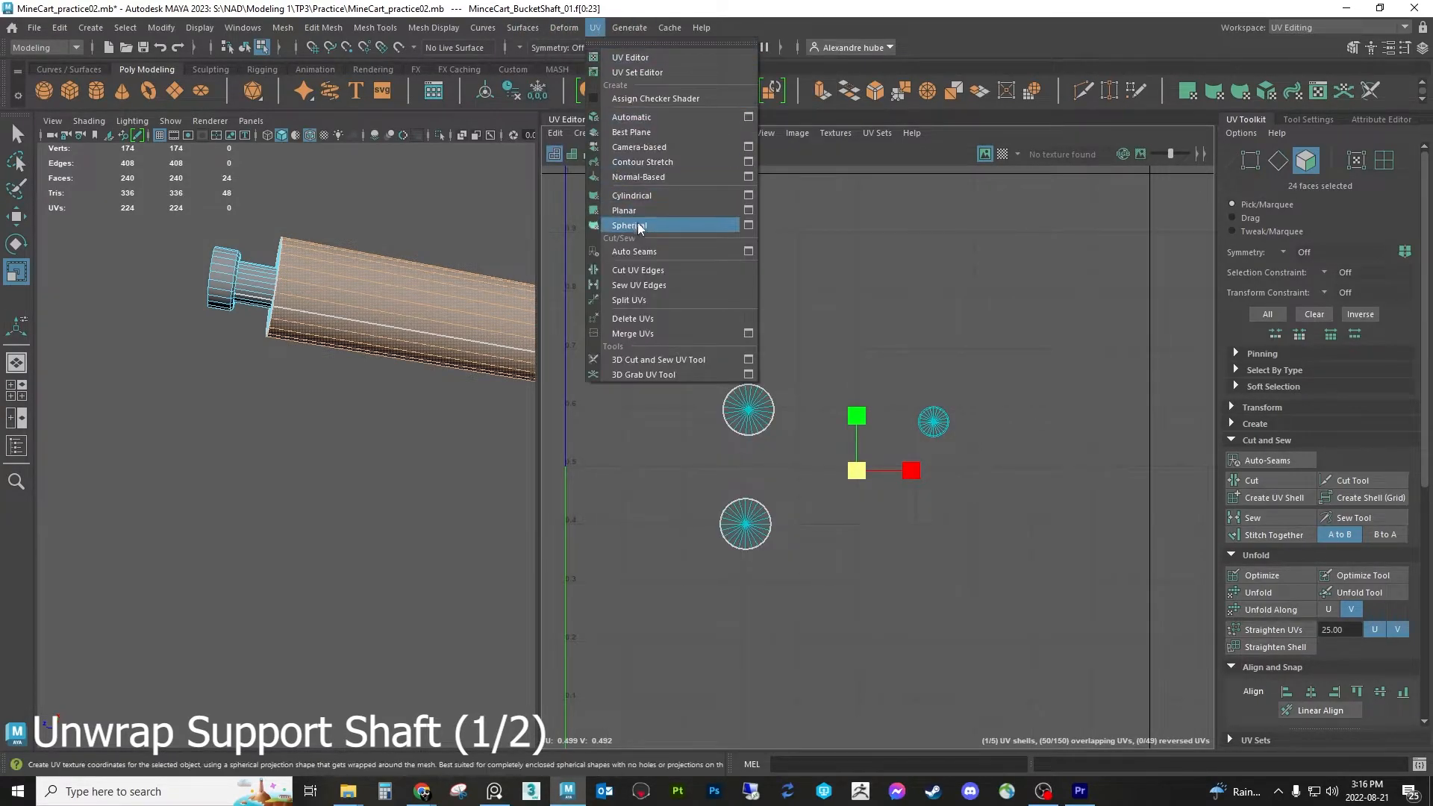
click(642, 196)
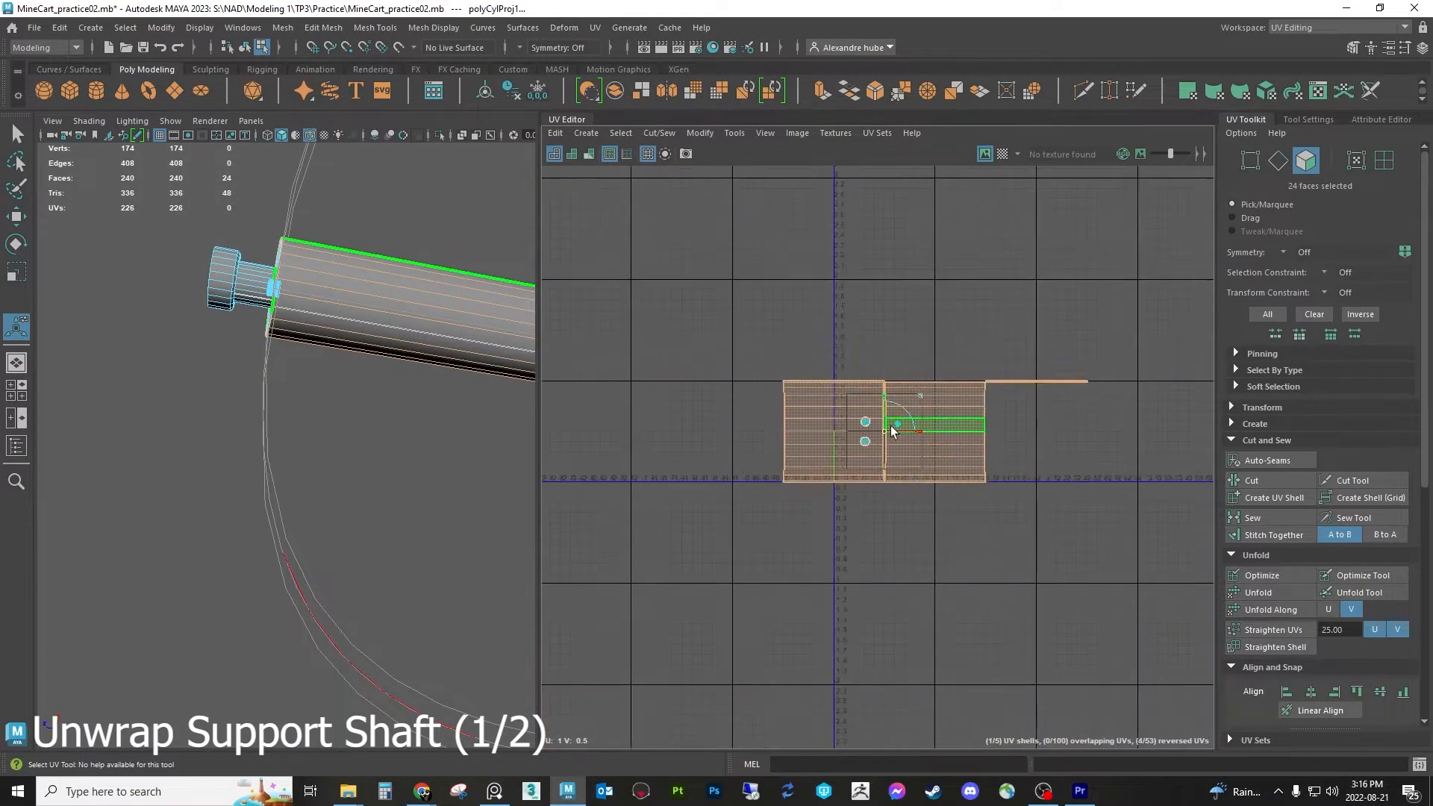
scroll(891, 431, up, 4)
alt+drag(425, 441, 427, 409)
scroll(415, 416, down, 6)
Reproject the body's side faces with cylindrical mapping and move the projected shell above the circular shells
click(595, 28)
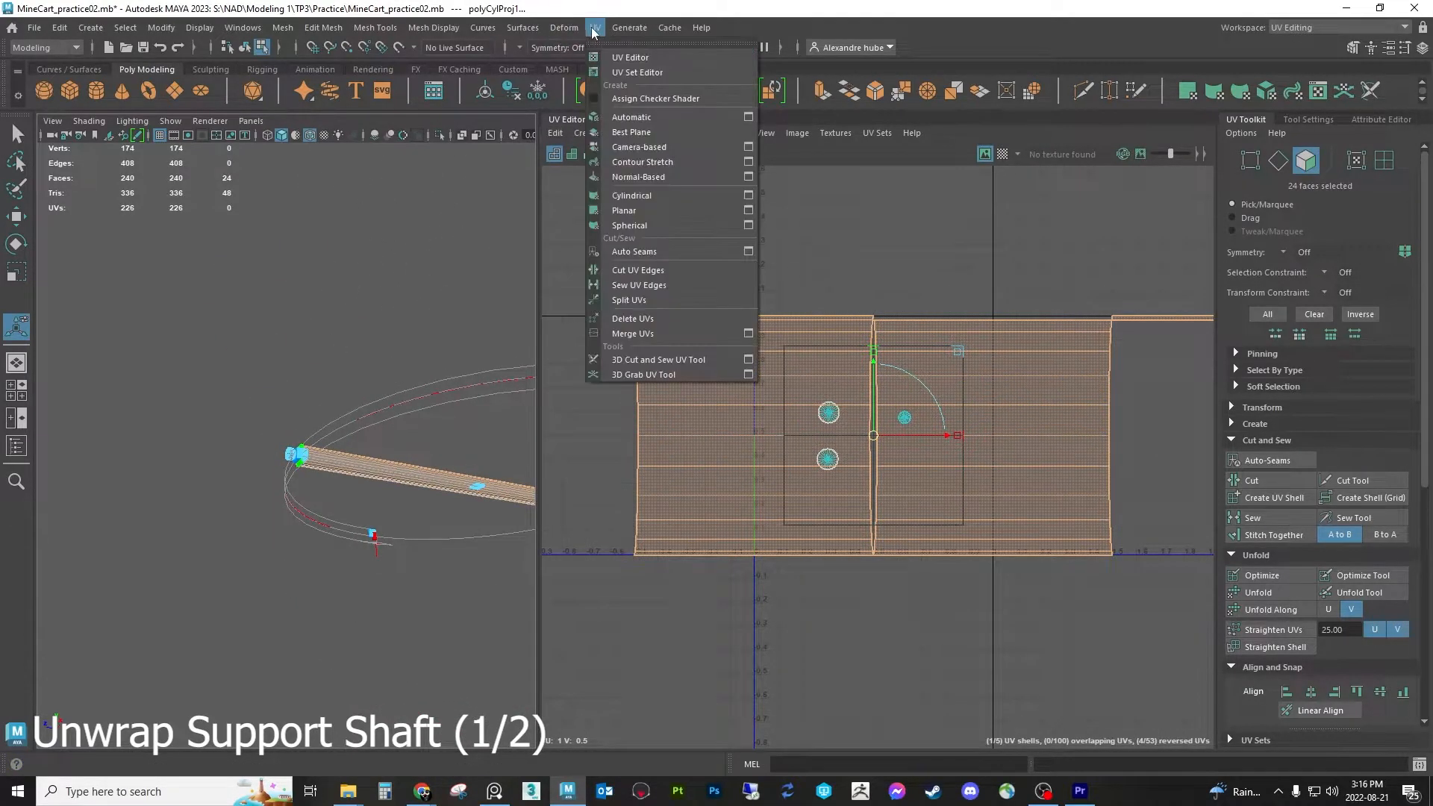
click(748, 196)
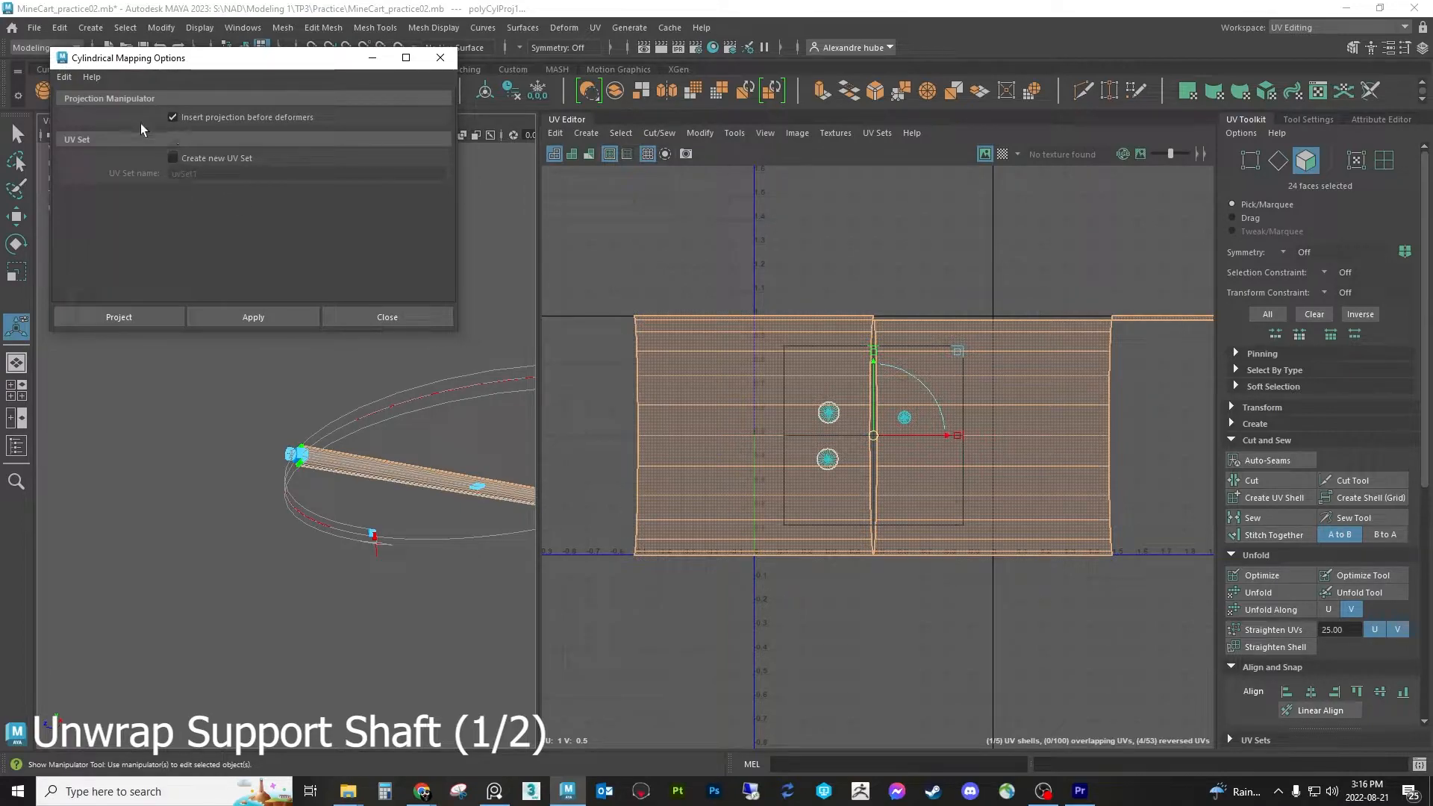
click(172, 318)
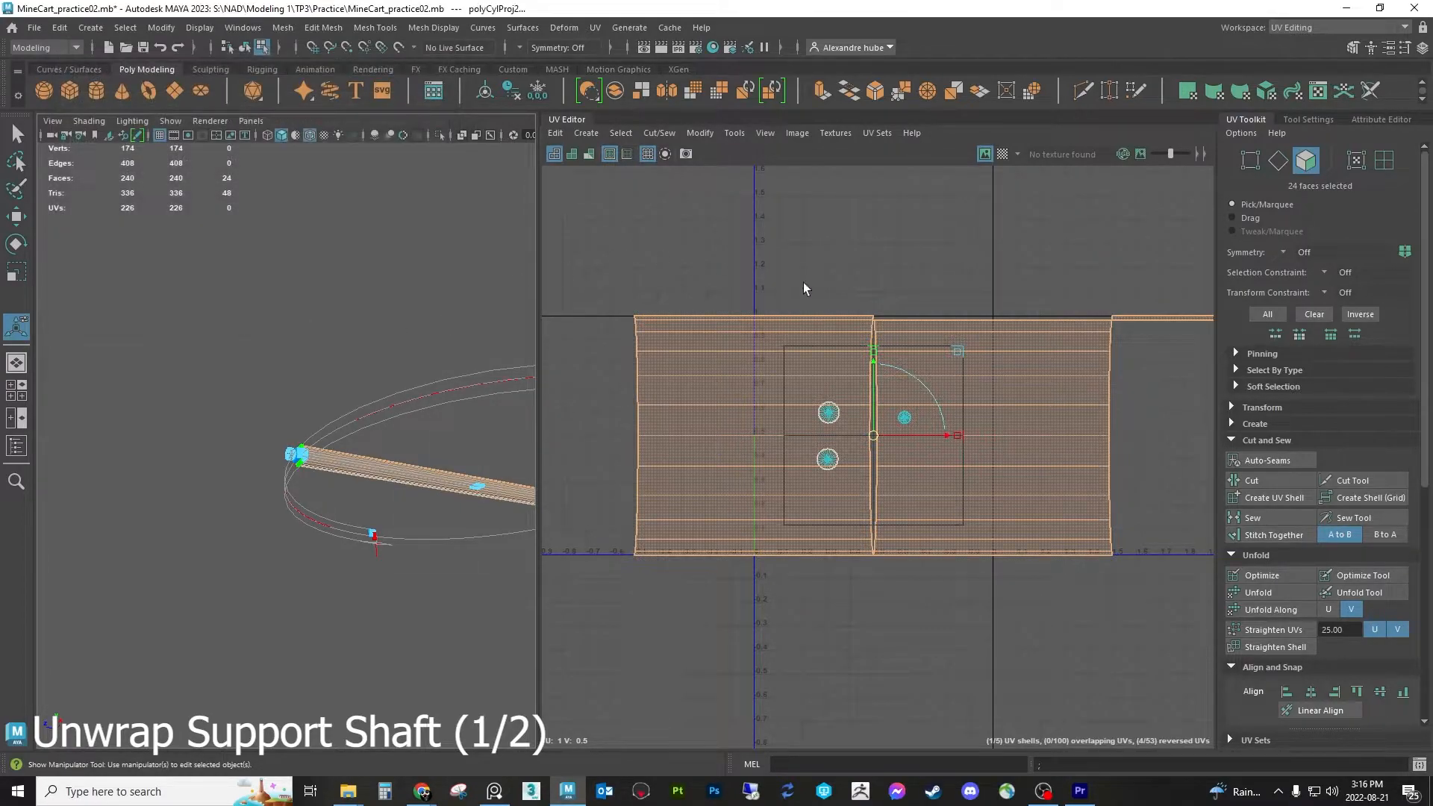
scroll(965, 358, down, 1)
key(w)
drag(897, 444, 842, 238)
alt+middle_drag(851, 279, 878, 376)
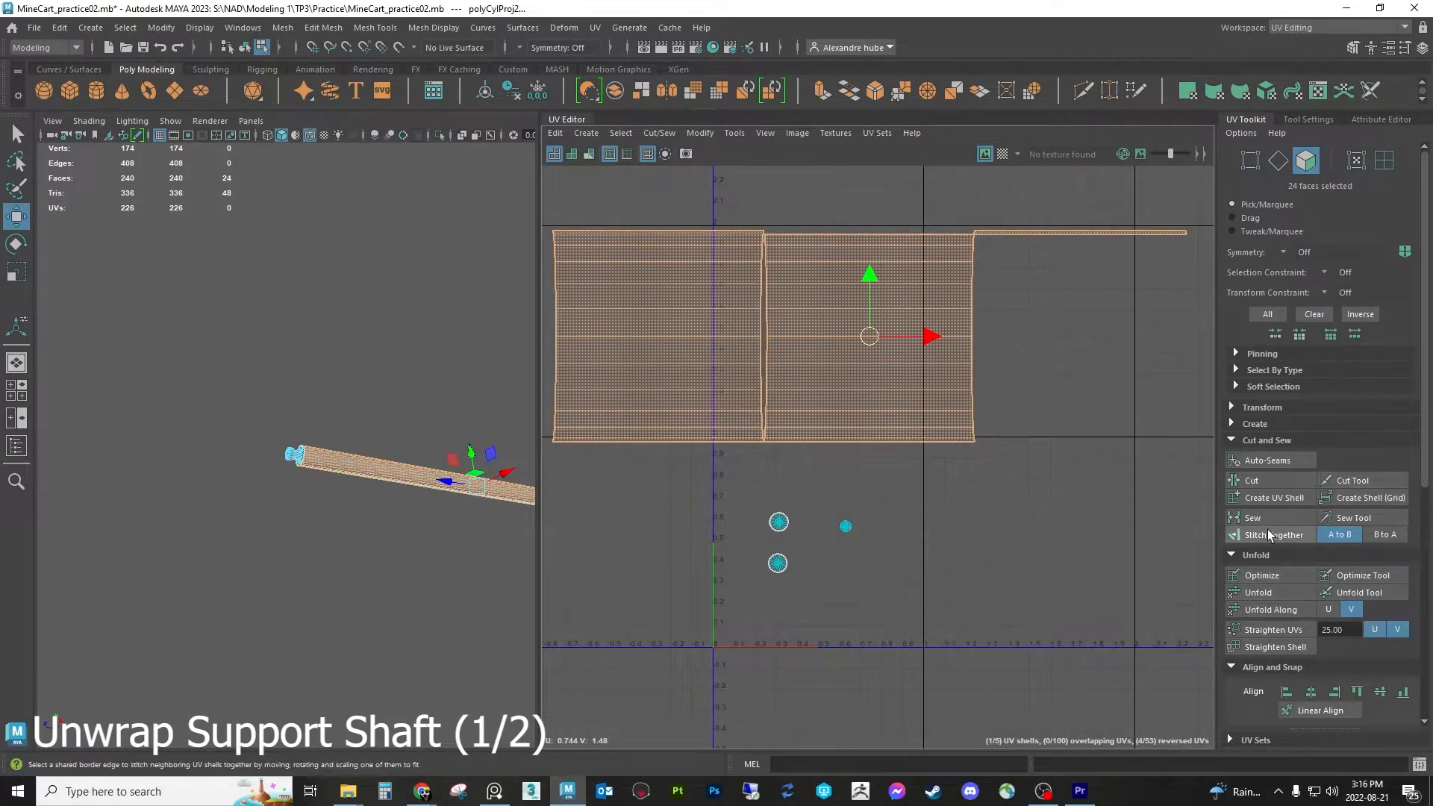
Unfold the projected body faces, letting Maya fix the non-manifold geometry
click(1259, 593)
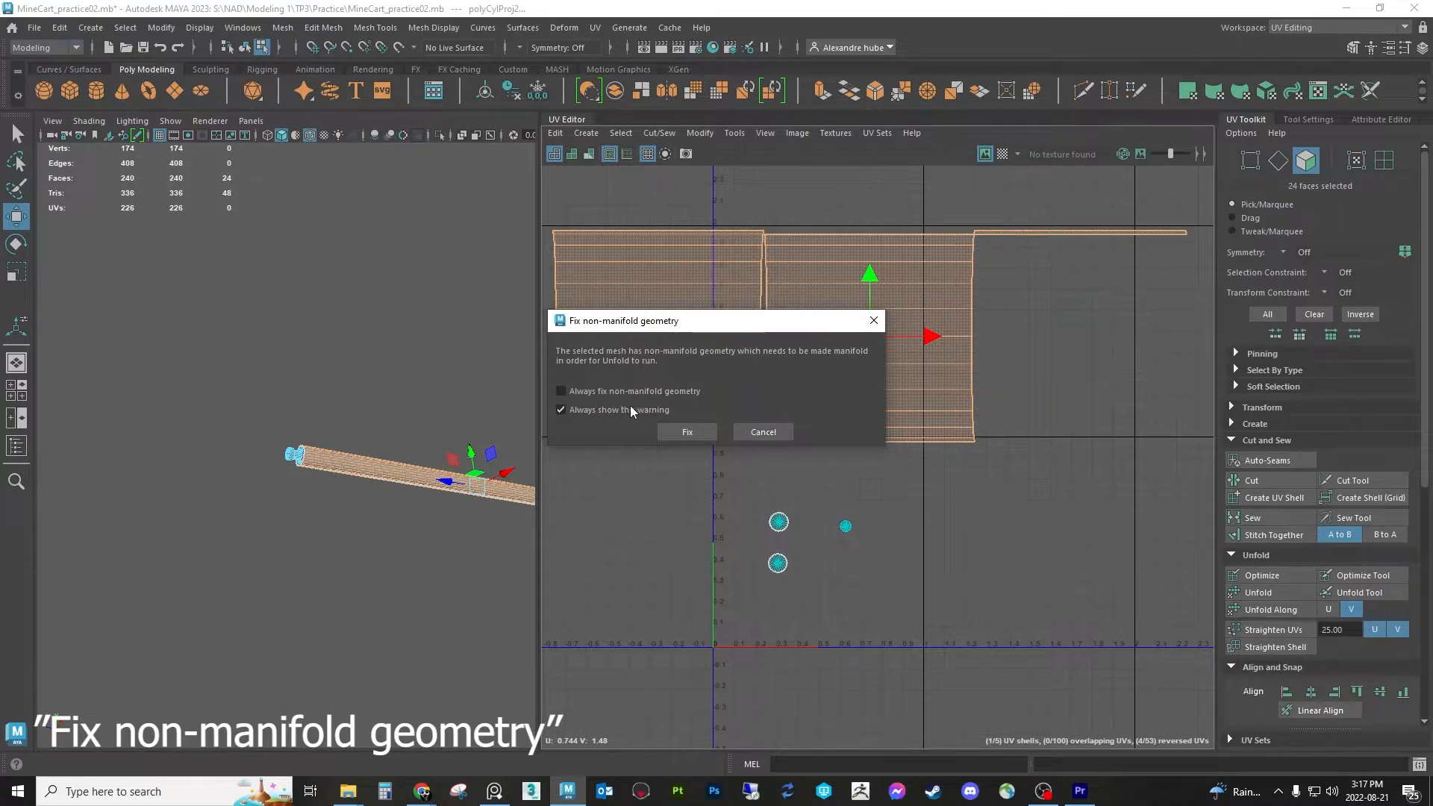
click(685, 433)
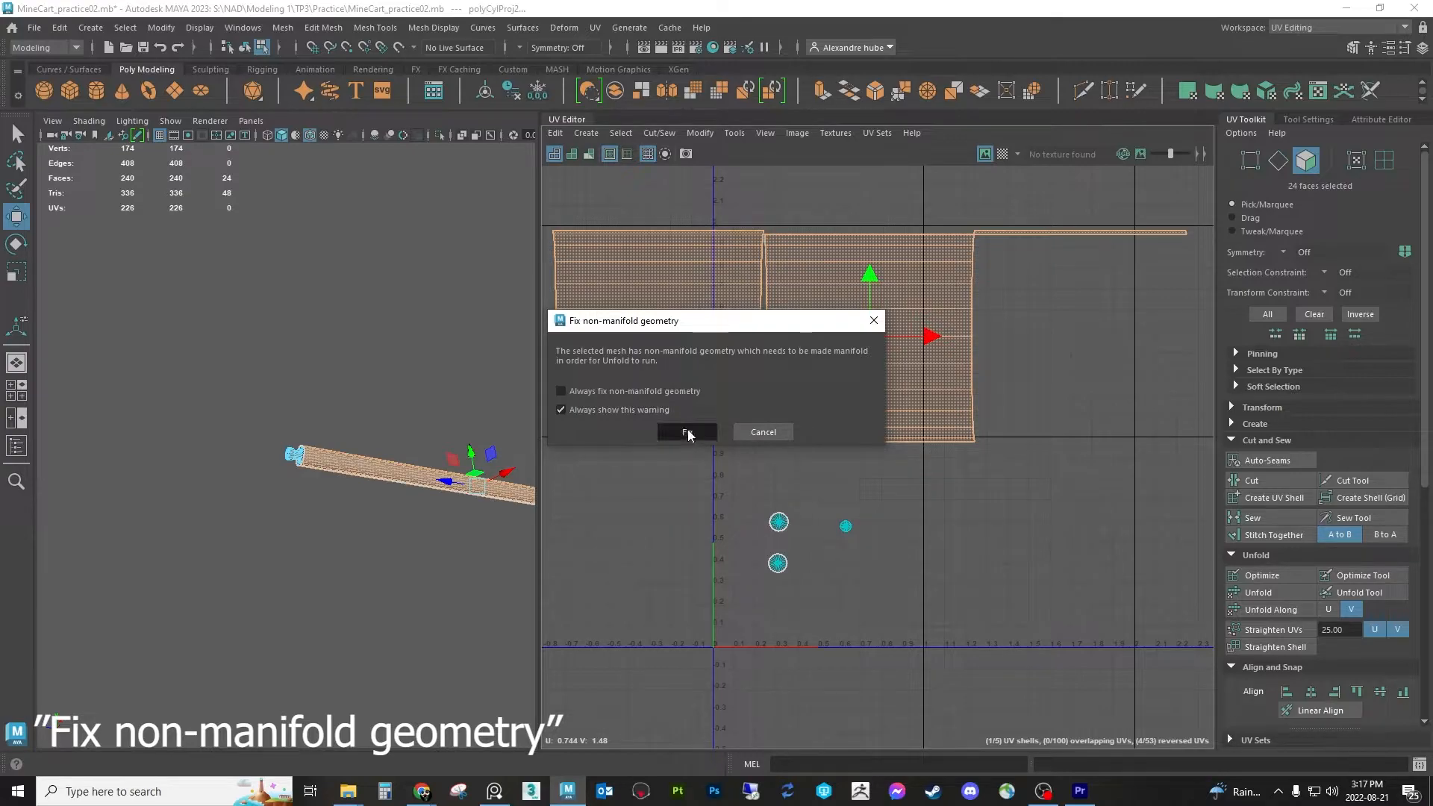
scroll(909, 412, down, 5)
scroll(883, 398, up, 4)
Move the twelve-face body shell up and to the left, and place the thin one-face shell between the two large shells
click(795, 429)
double_click(640, 386)
drag(791, 376, 775, 297)
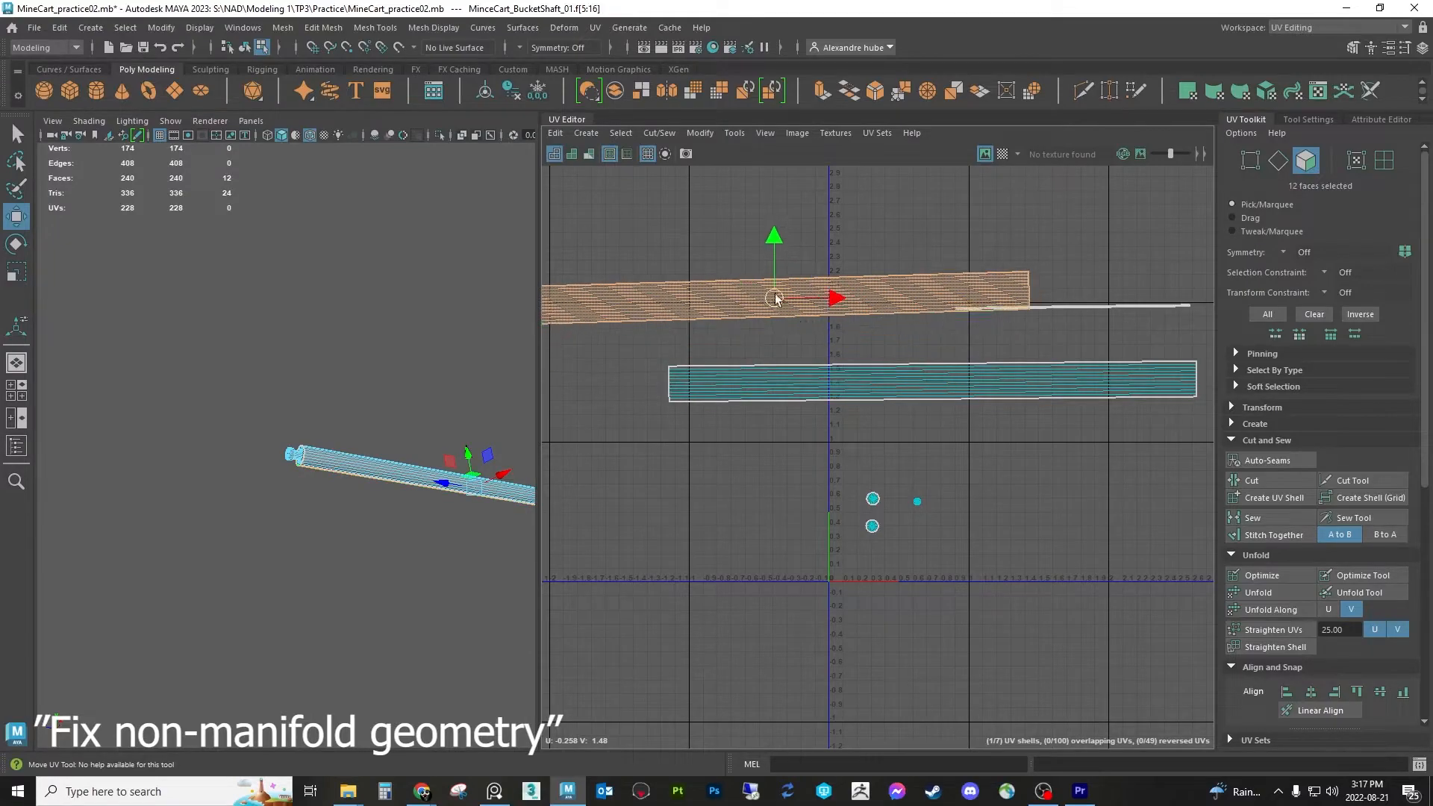
click(1103, 309)
scroll(1109, 308, up, 3)
scroll(965, 363, up, 2)
click(1091, 354)
scroll(826, 358, down, 4)
drag(791, 363, 716, 417)
alt+middle_drag(715, 417, 989, 400)
scroll(872, 384, down, 3)
alt+middle_drag(688, 467, 839, 437)
Select each of the three body shells in turn to examine which faces of the shaft they cover
click(844, 418)
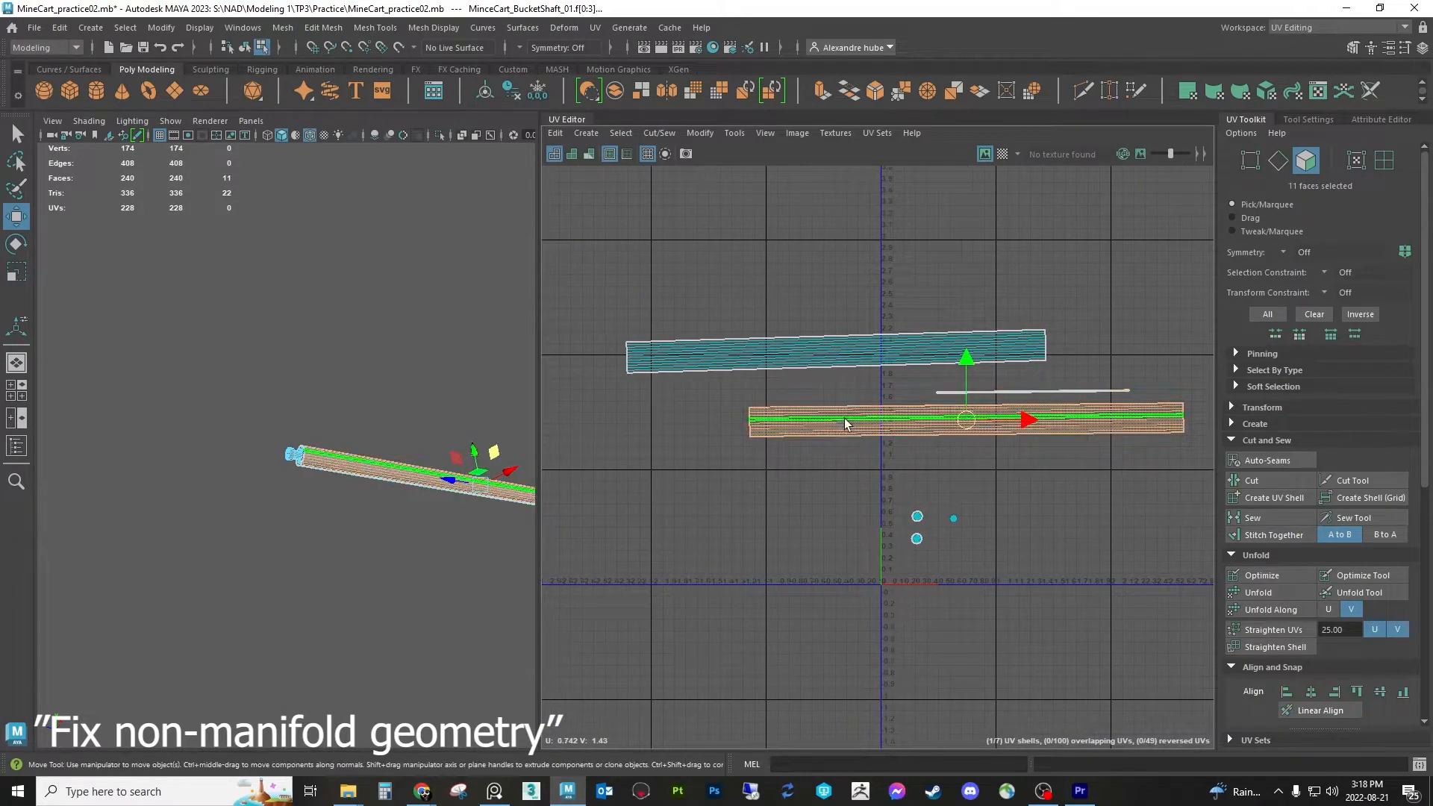
alt+drag(523, 514, 493, 470)
click(732, 349)
alt+middle_drag(988, 402, 894, 405)
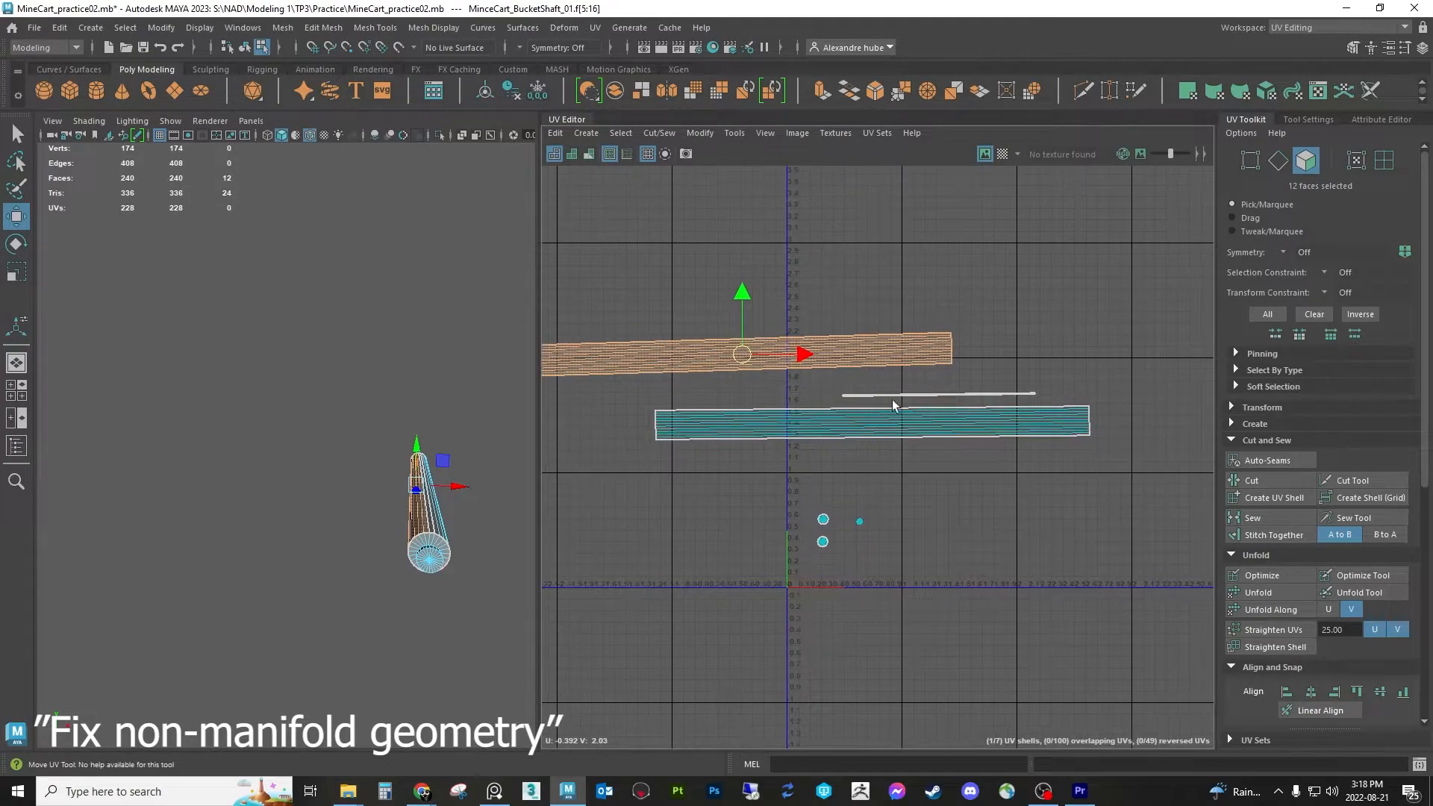
click(1010, 393)
alt+drag(448, 523, 298, 448)
click(1163, 344)
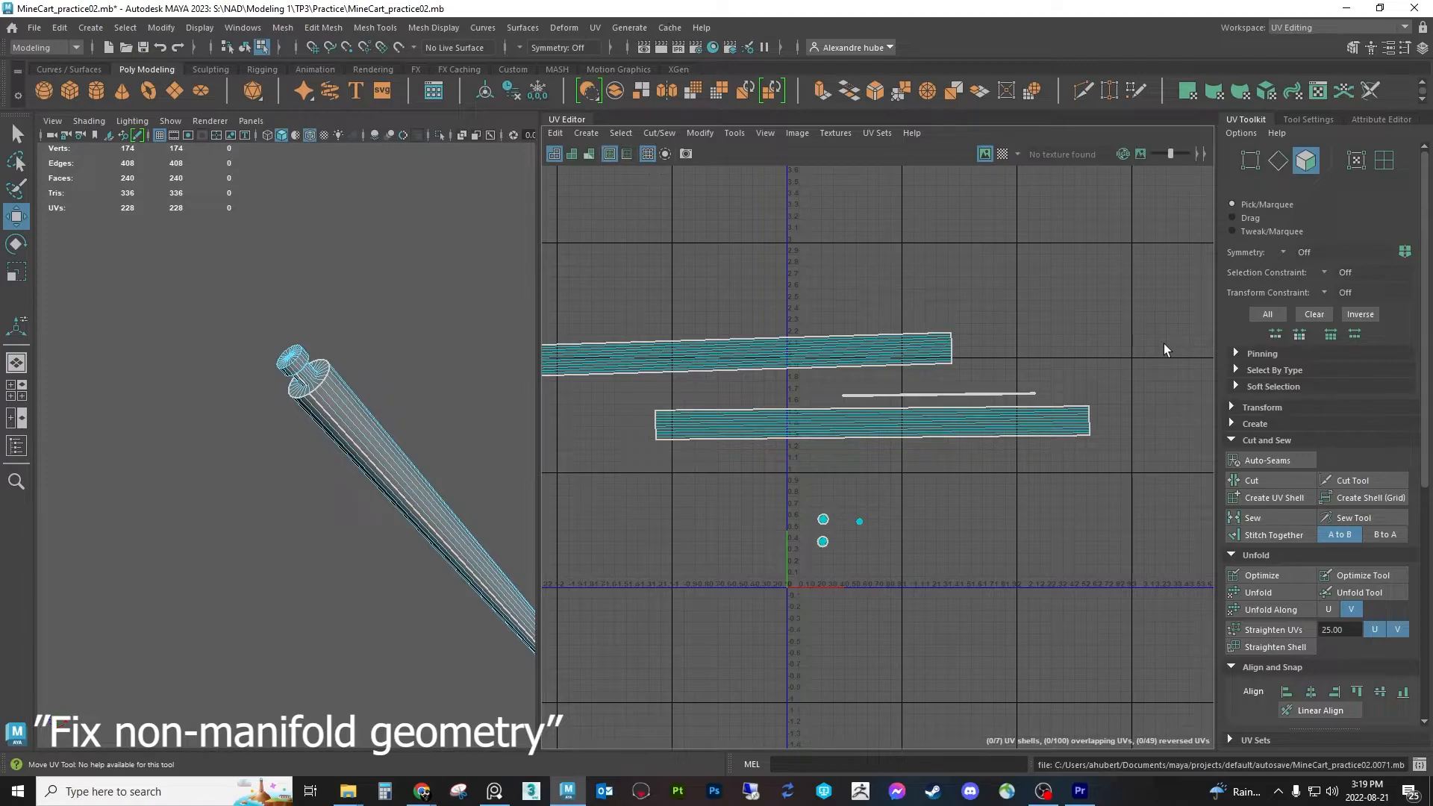
Stitch the thin shell and the two large body shells together along their shared border edges
click(1278, 160)
scroll(893, 409, up, 3)
scroll(893, 409, up, 2)
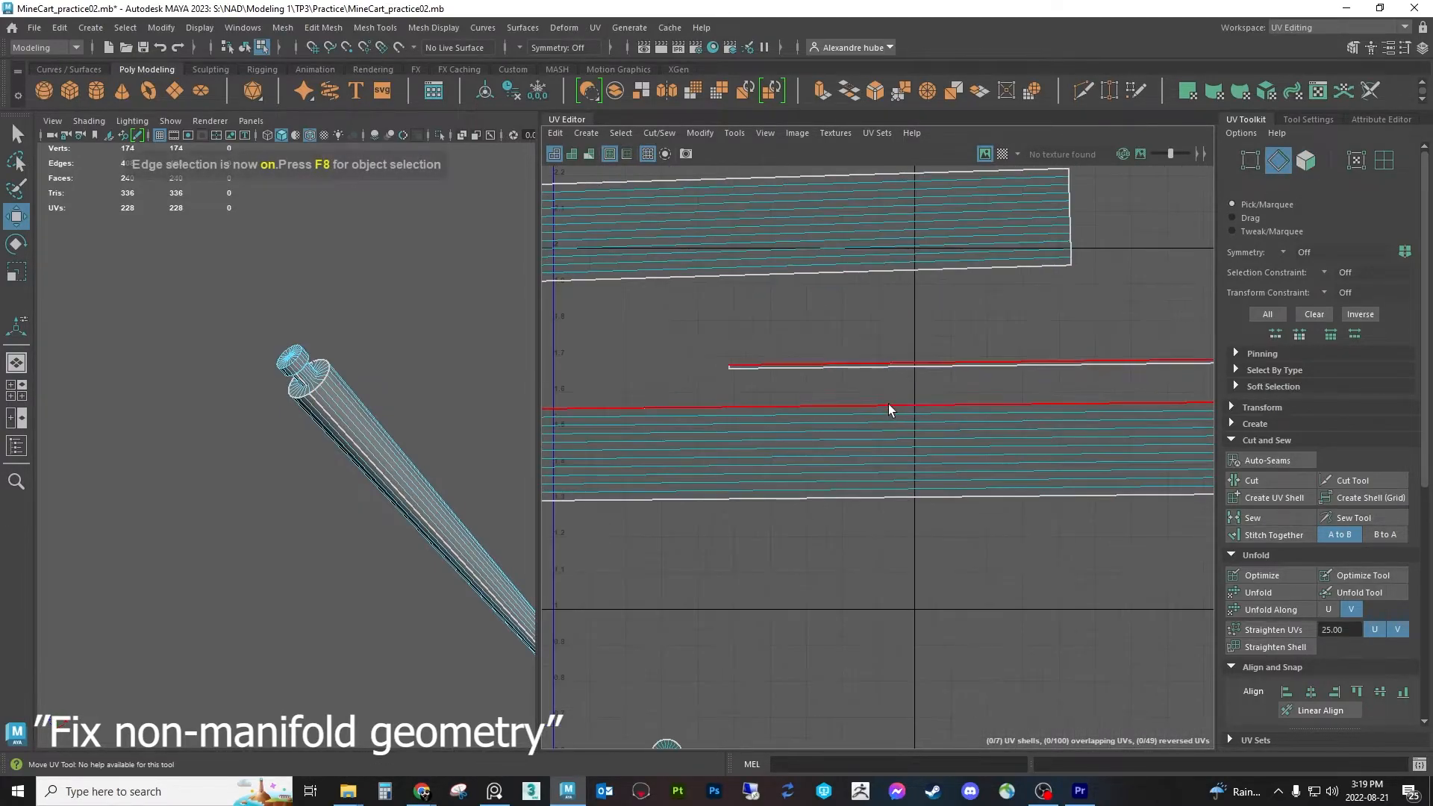
click(888, 405)
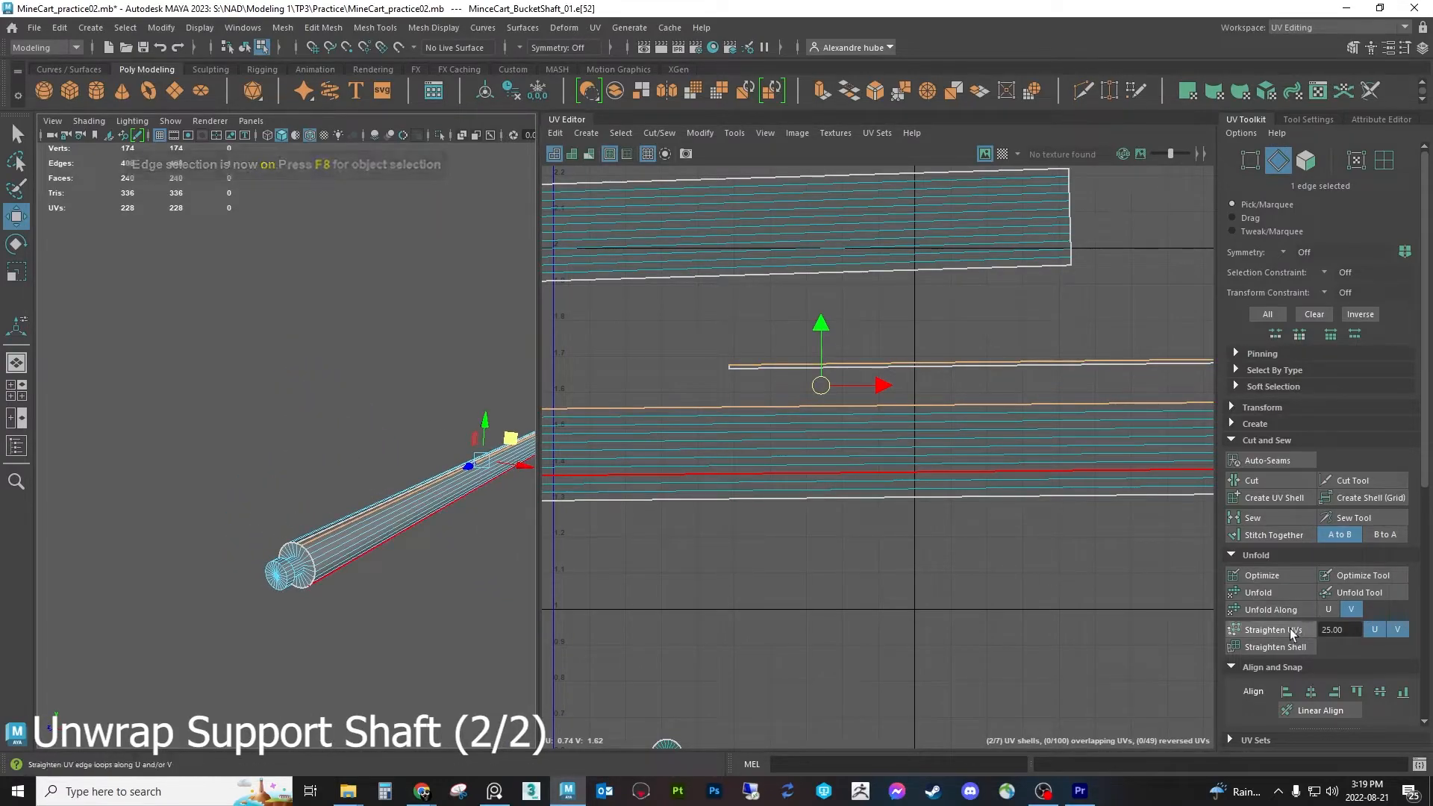
click(1271, 535)
click(957, 397)
click(1270, 534)
Orient the stitched body shell to its selected lengthwise edge so it lies horizontally
scroll(906, 470, down, 2)
scroll(1393, 624, down, 3)
scroll(1392, 624, down, 3)
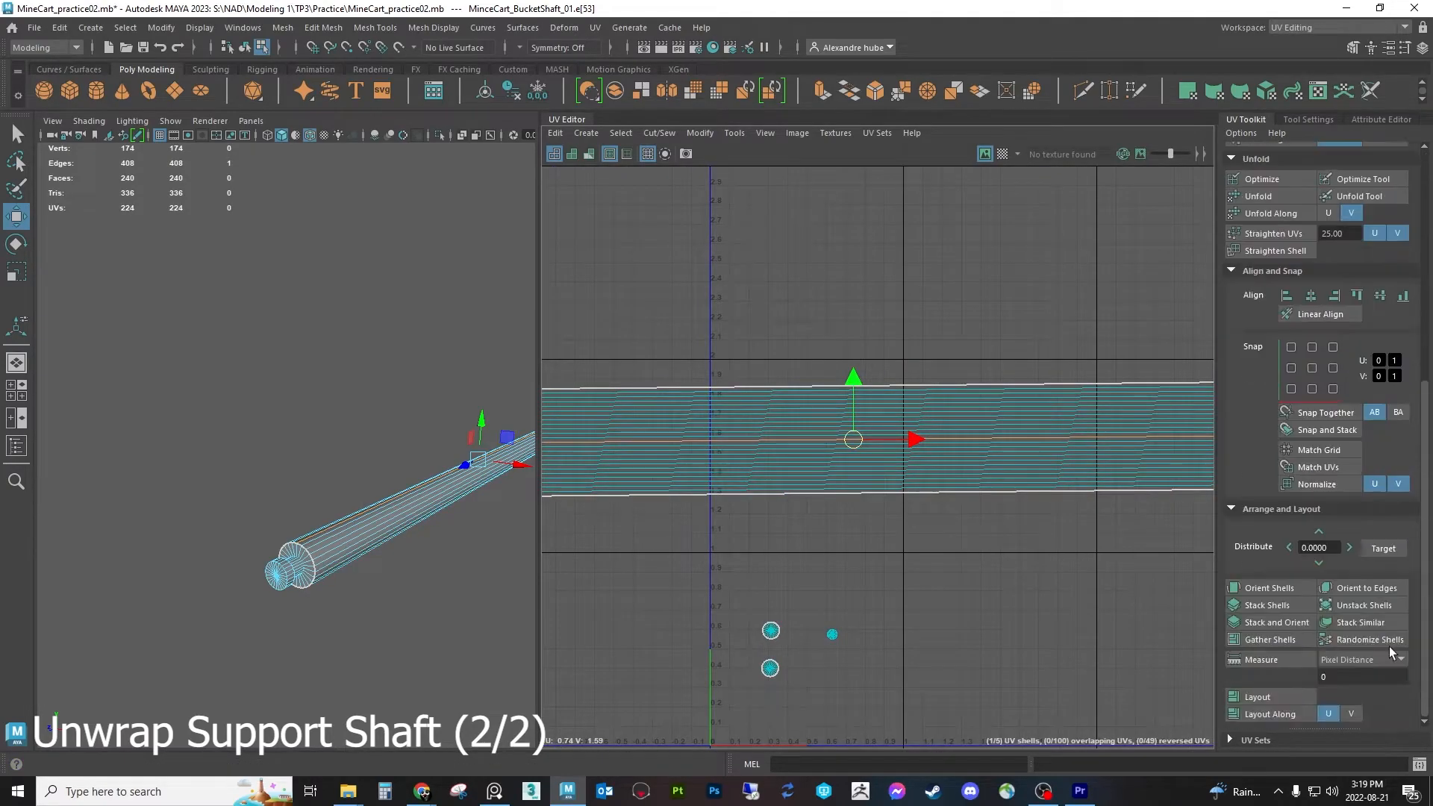
click(1366, 588)
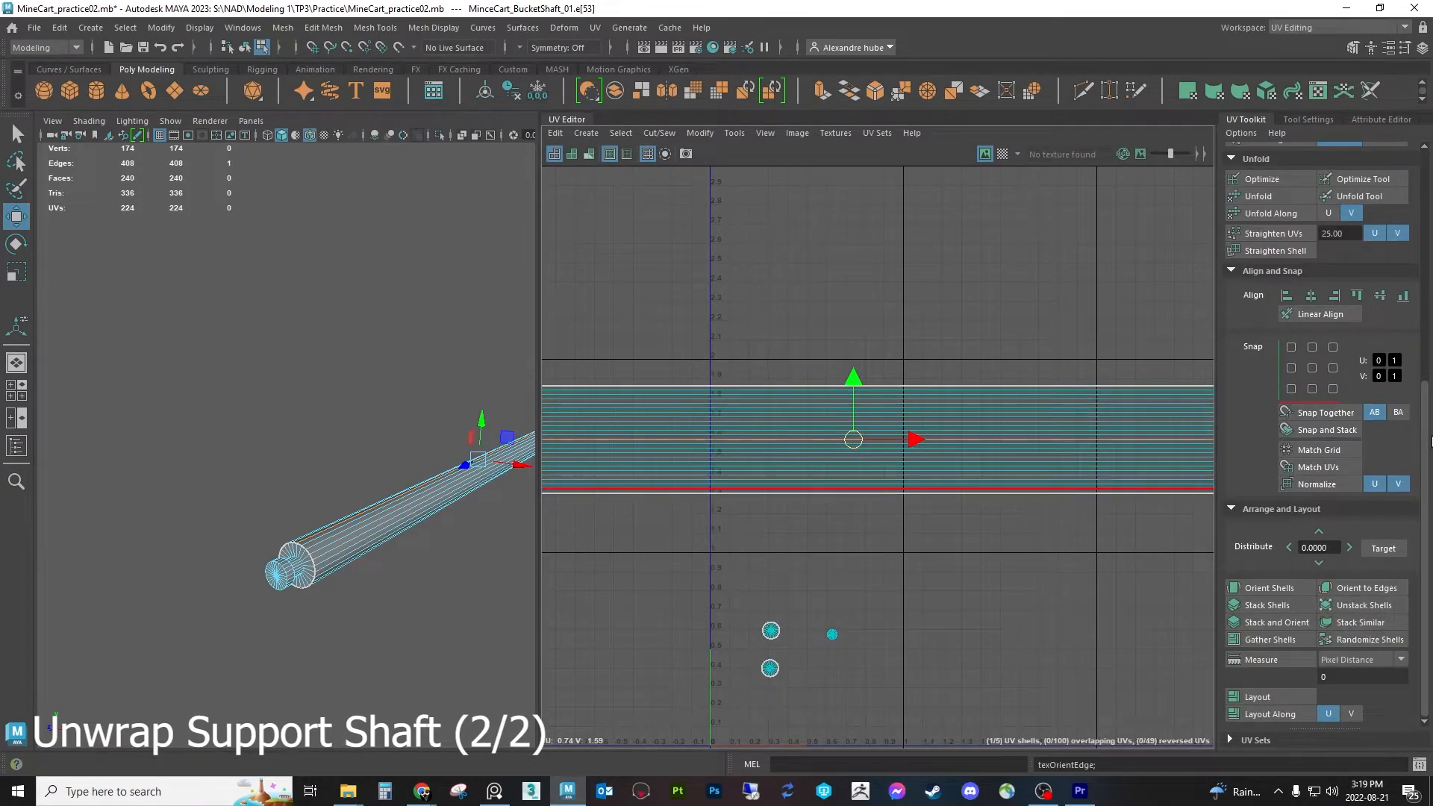
scroll(1363, 312, up, 8)
Select the stitched body shell with the two circular end shells and move them left and slightly up together
click(1300, 174)
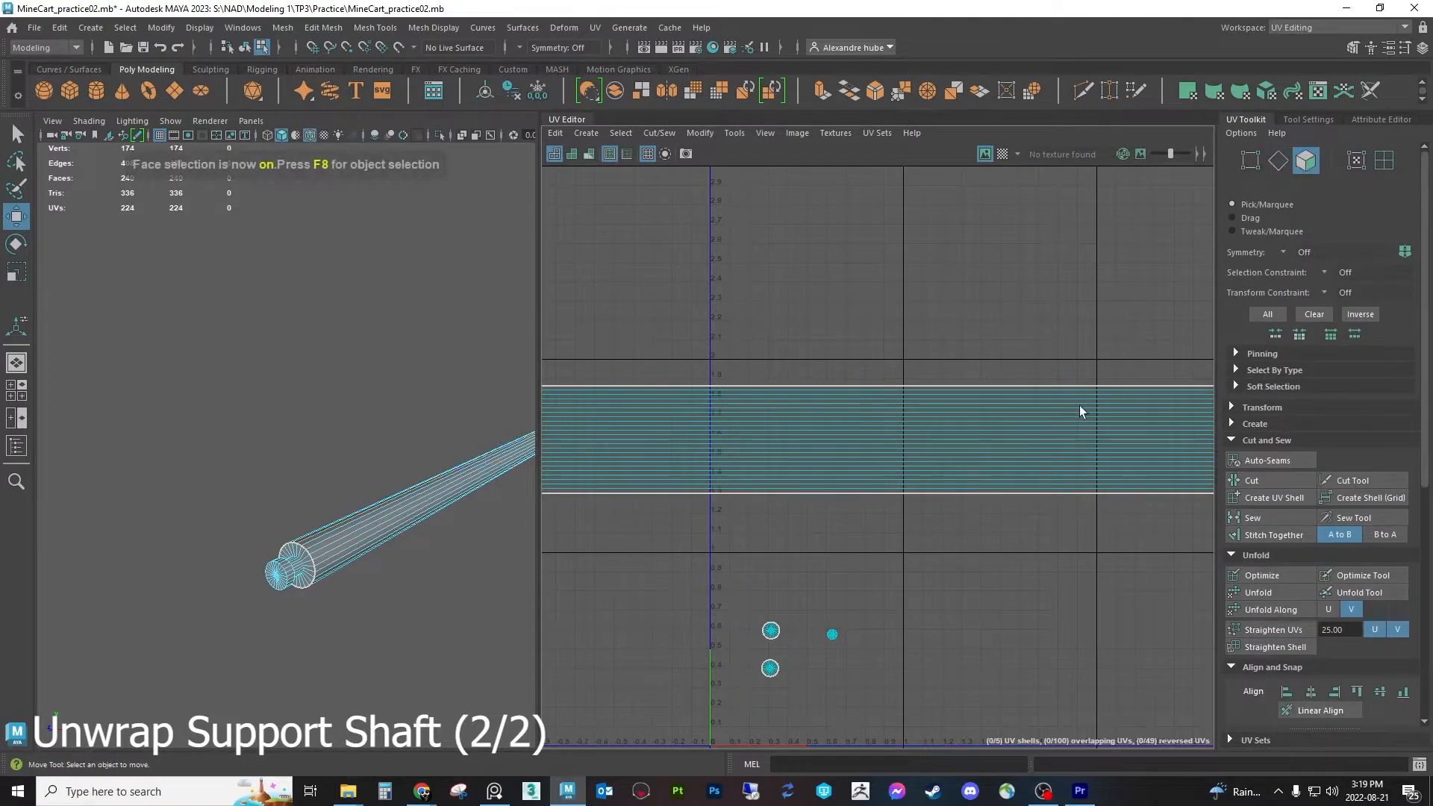
drag(1086, 396, 984, 492)
drag(742, 708, 785, 600)
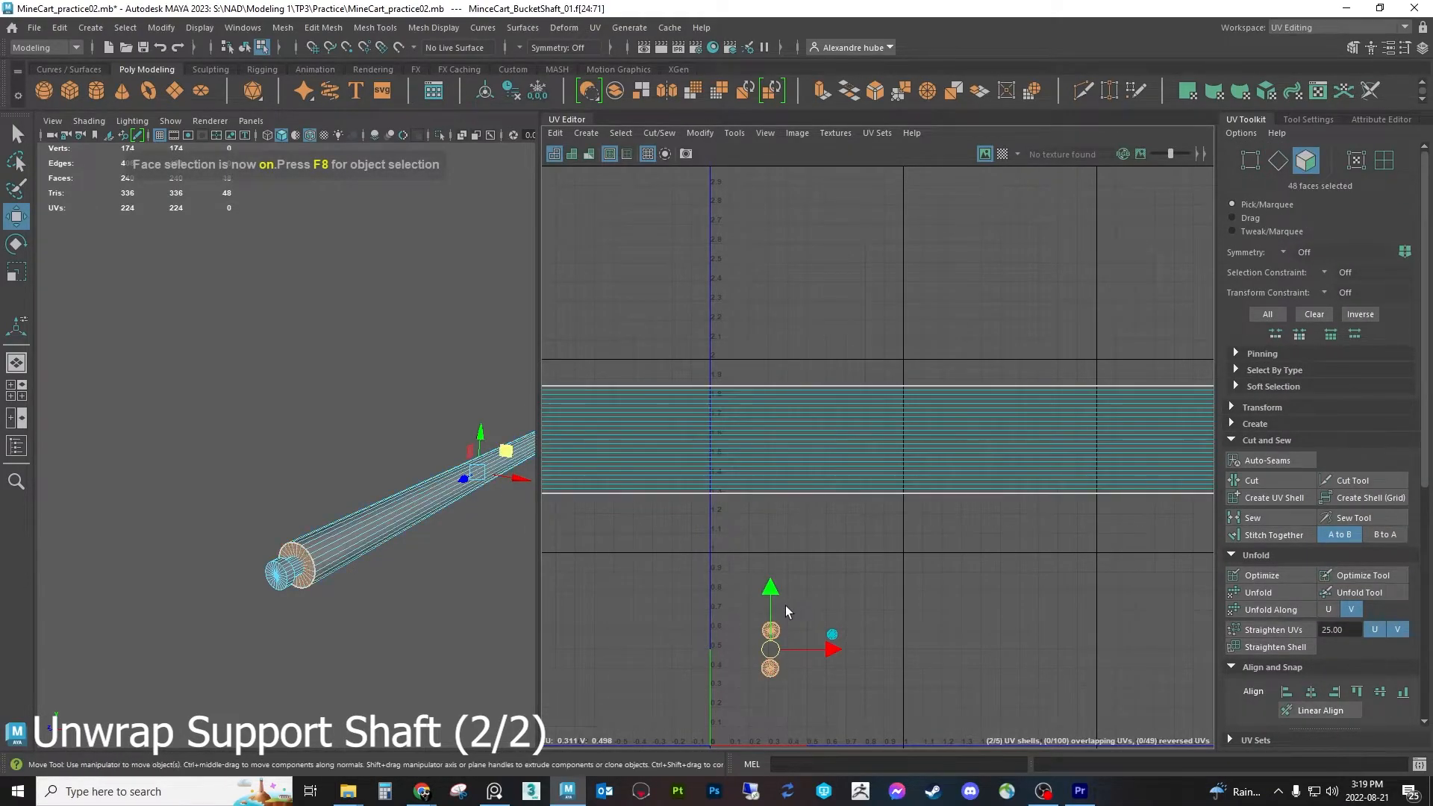
shift+double_click(766, 449)
scroll(777, 472, down, 3)
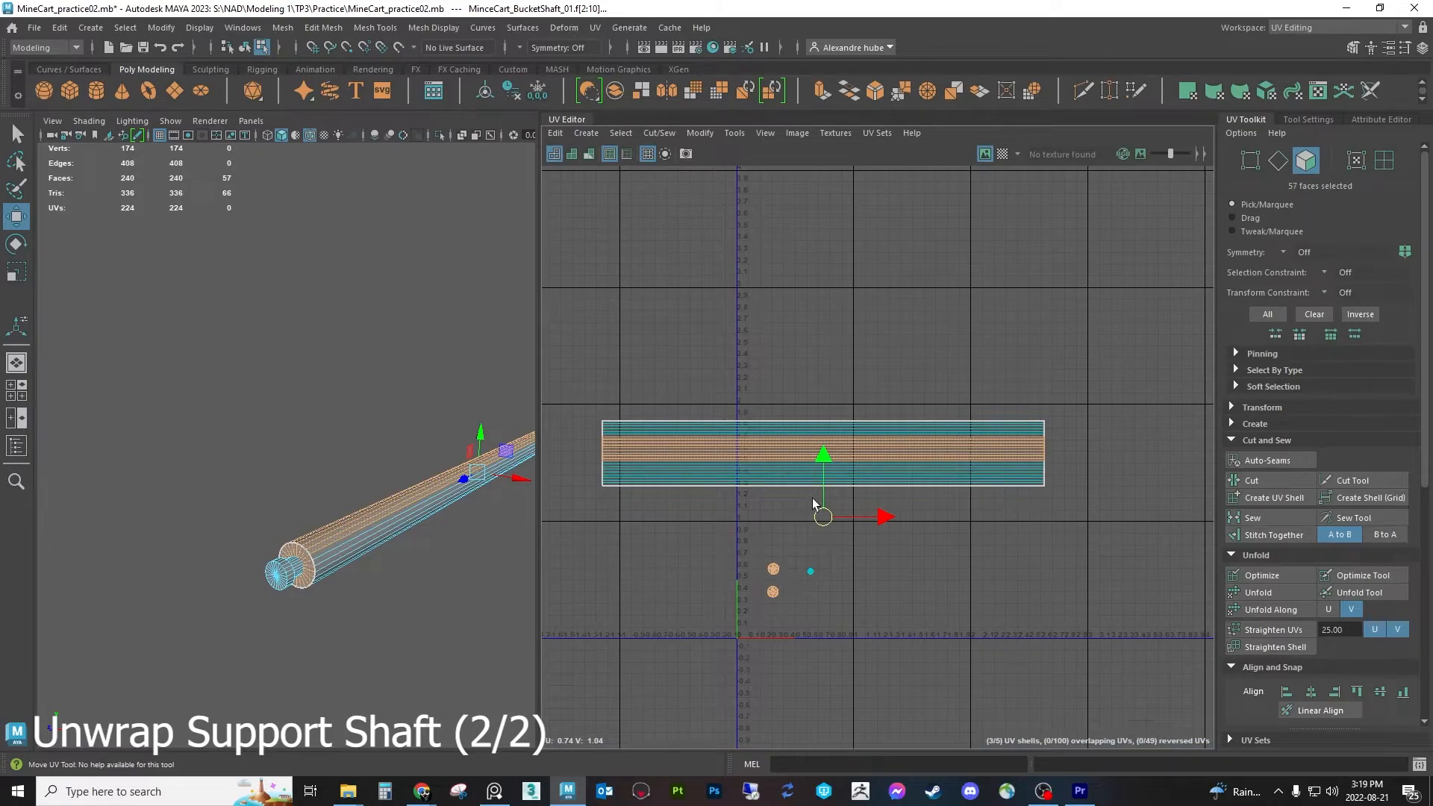
shift+double_click(756, 479)
drag(823, 507, 662, 482)
Check the remaining circular shell, select the narrow neck's faces beside the shaft's head, and move their UVs up-left
click(856, 469)
scroll(882, 513, up, 5)
drag(873, 529, 1025, 396)
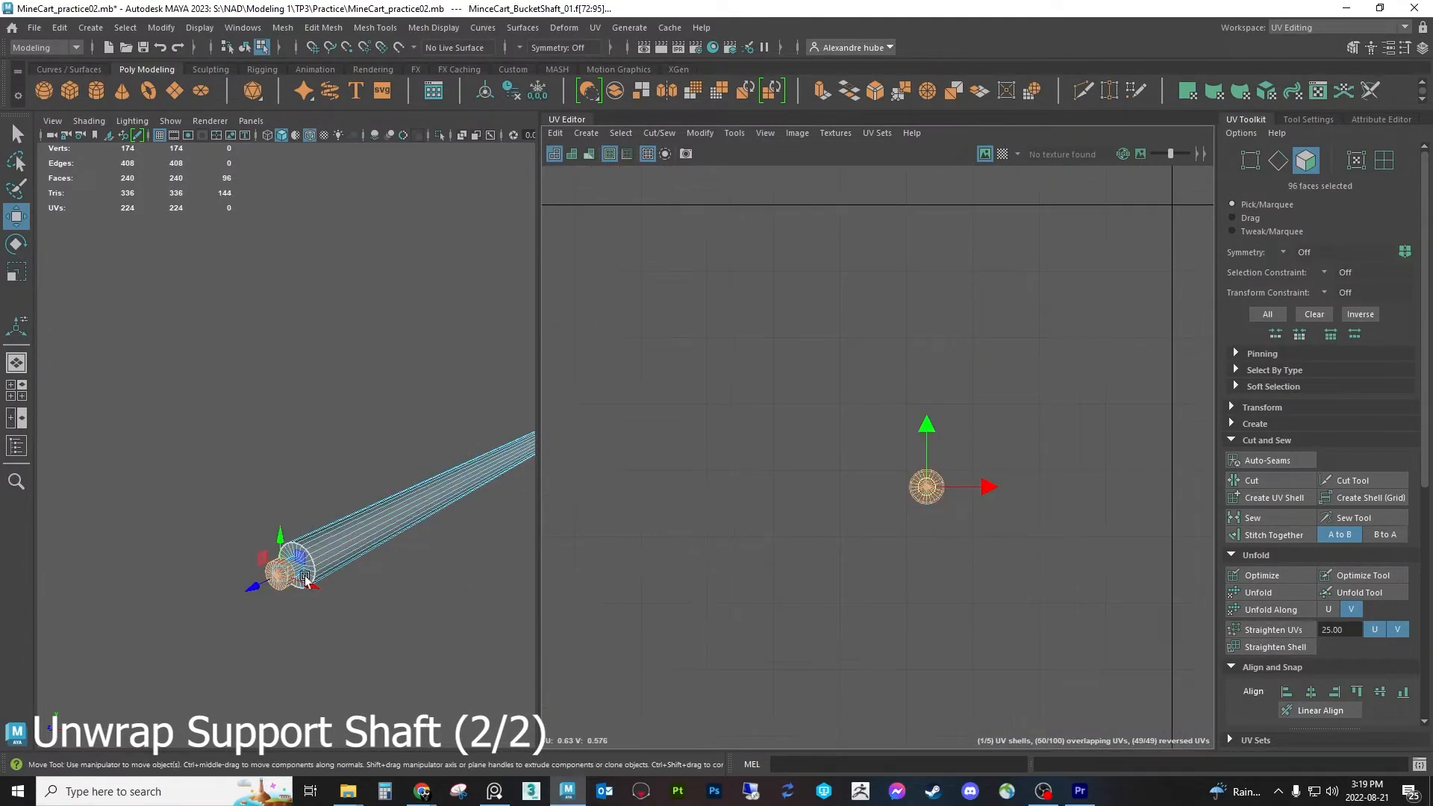
alt+drag(329, 580, 227, 558)
scroll(224, 556, up, 3)
alt+middle_drag(192, 542, 325, 485)
double_click(244, 532)
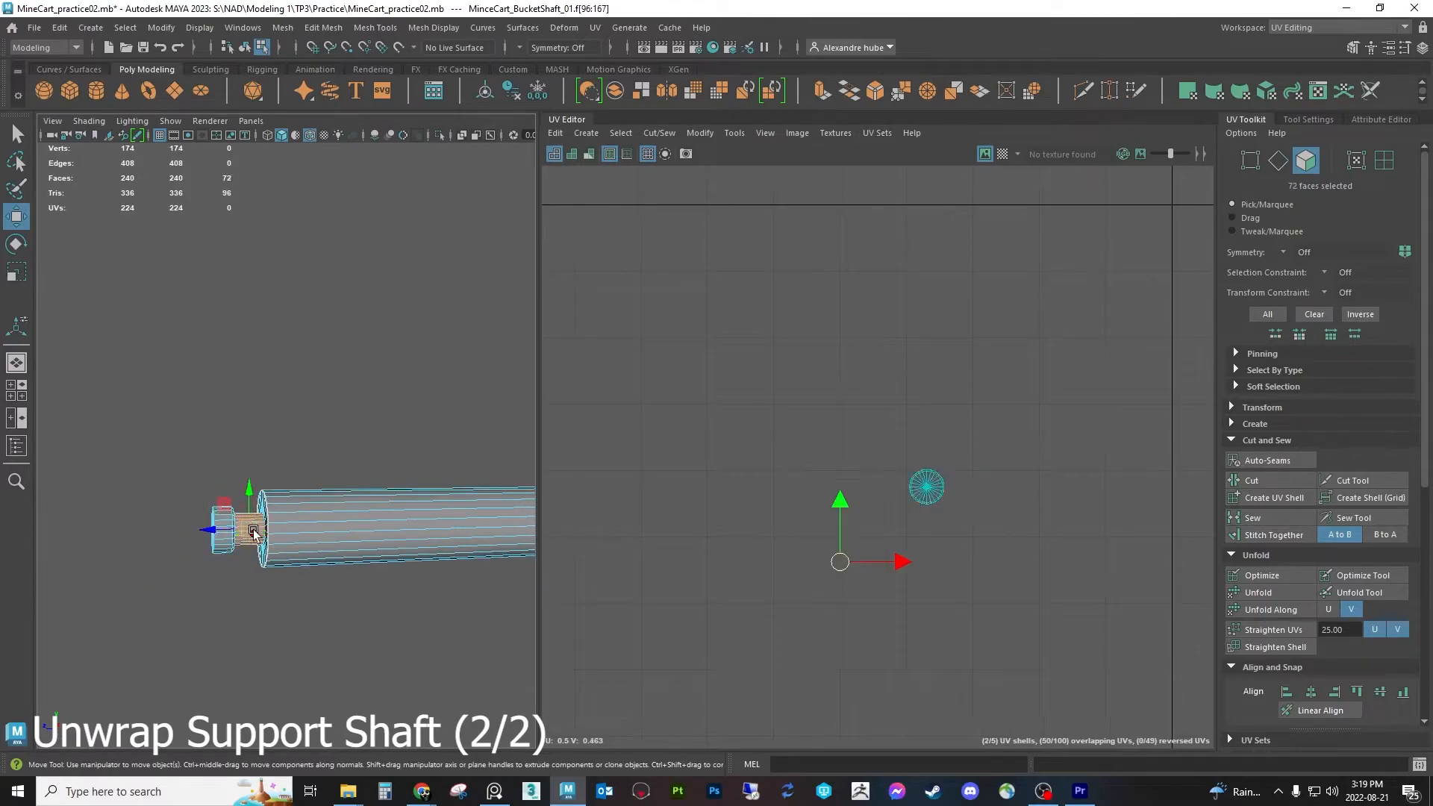
scroll(833, 553, down, 3)
drag(839, 558, 813, 470)
Apply a planar UV projection to the selected neck faces and move the resulting shell down-right, clear of the circular shell
key(r)
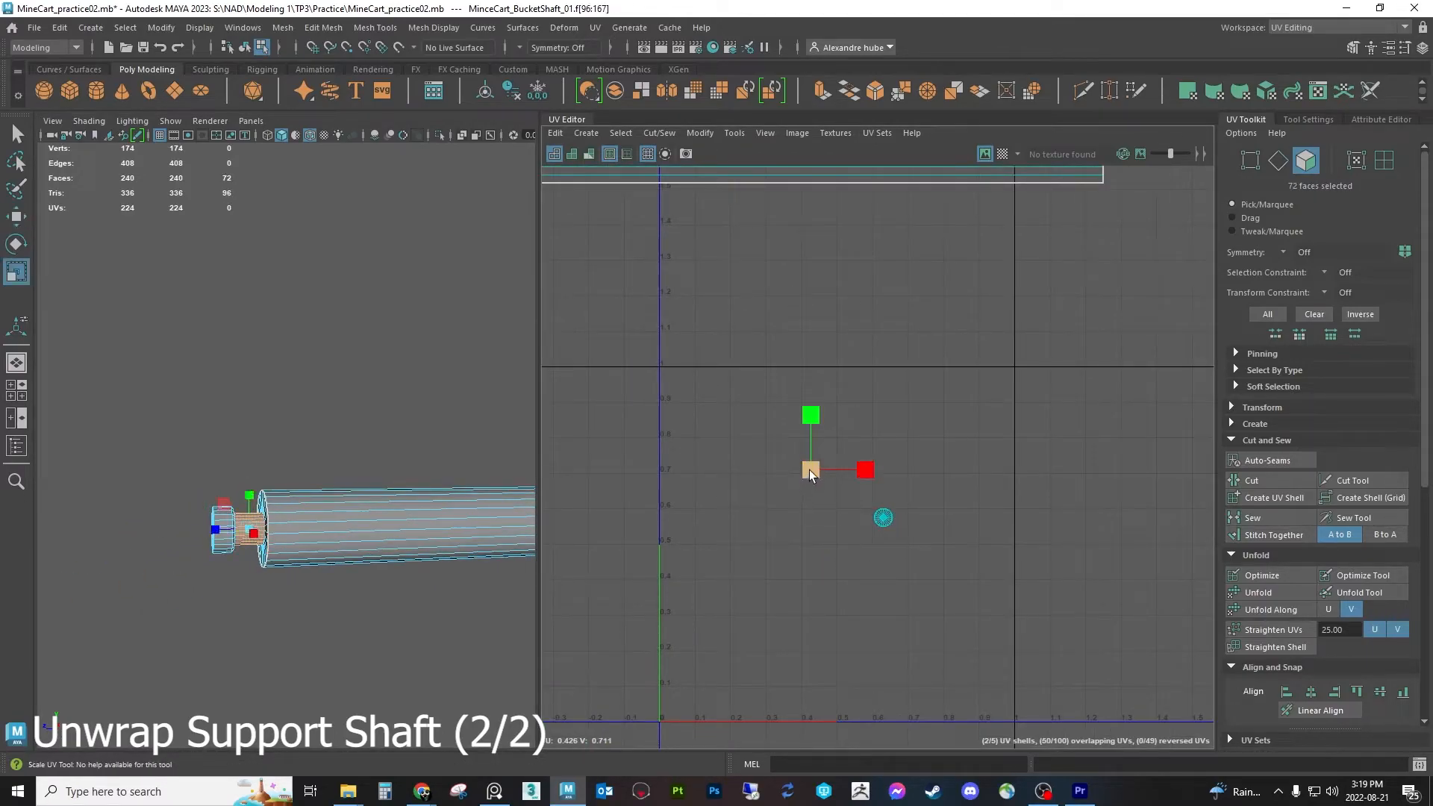
click(595, 27)
click(641, 212)
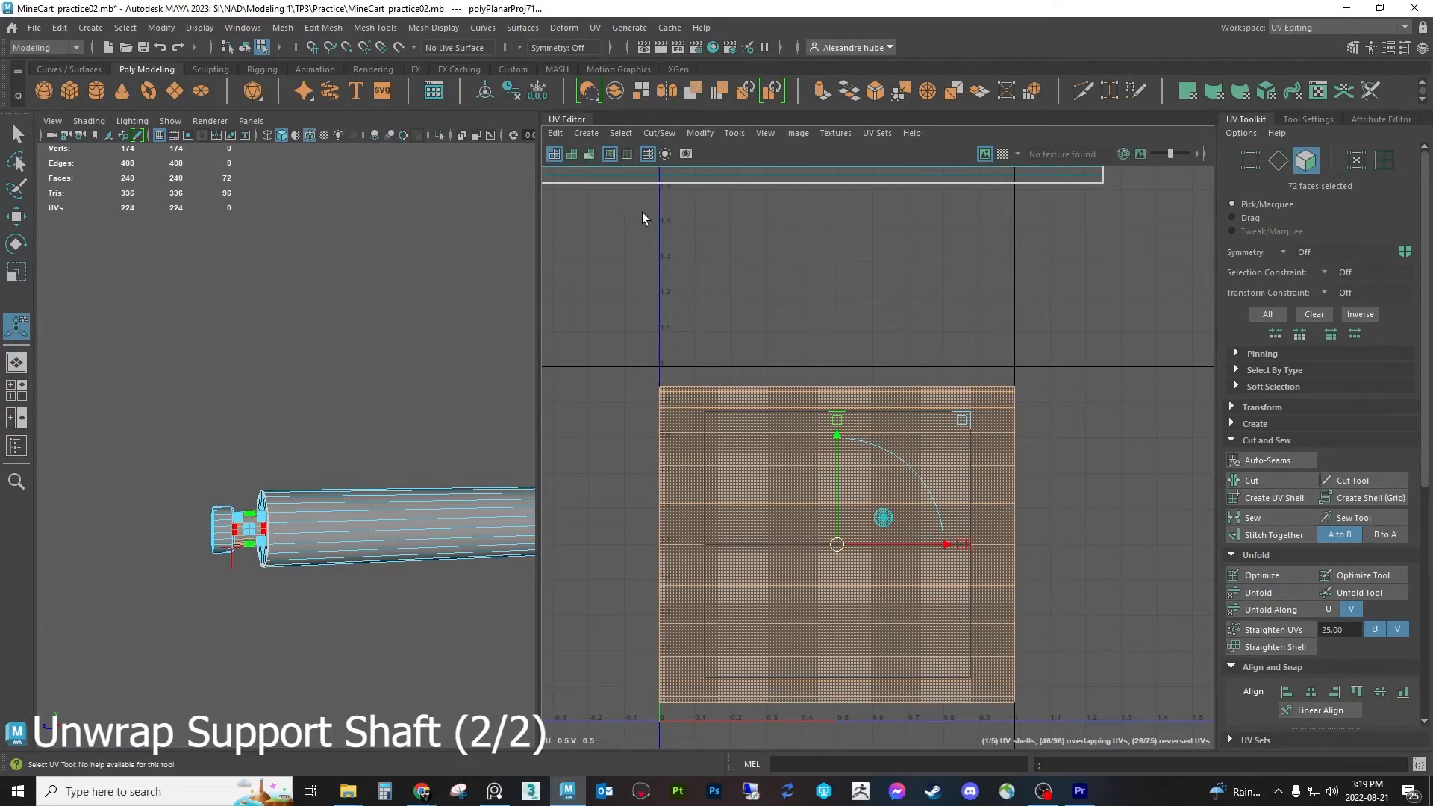
alt+middle_drag(795, 360, 779, 281)
scroll(779, 280, down, 3)
key(w)
drag(805, 406, 938, 574)
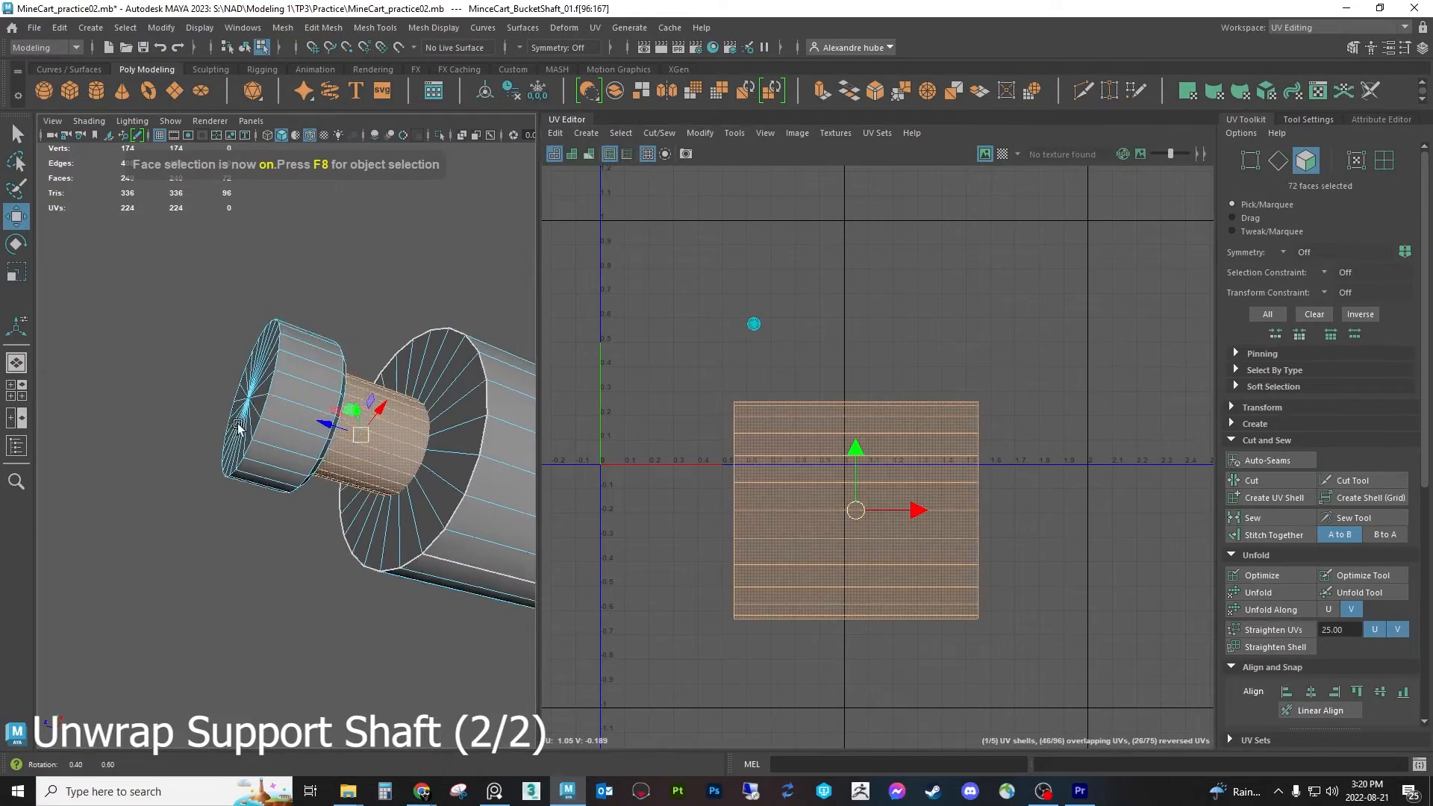
Remove the neck's side faces from the selection, keeping its hidden end faces, and shift the selected UVs slightly left
scroll(182, 455, up, 3)
alt+middle_drag(183, 455, 227, 366)
alt+drag(228, 364, 273, 382)
ctrl+drag(866, 642, 874, 378)
mouse_move(917, 511)
mouse_down()
mouse_move(948, 510)
mouse_move(896, 511)
mouse_up()
Inspect the selected end faces inside the neck in wireframe, delete their UVs, and restore shaded display
alt+drag(358, 493, 418, 511)
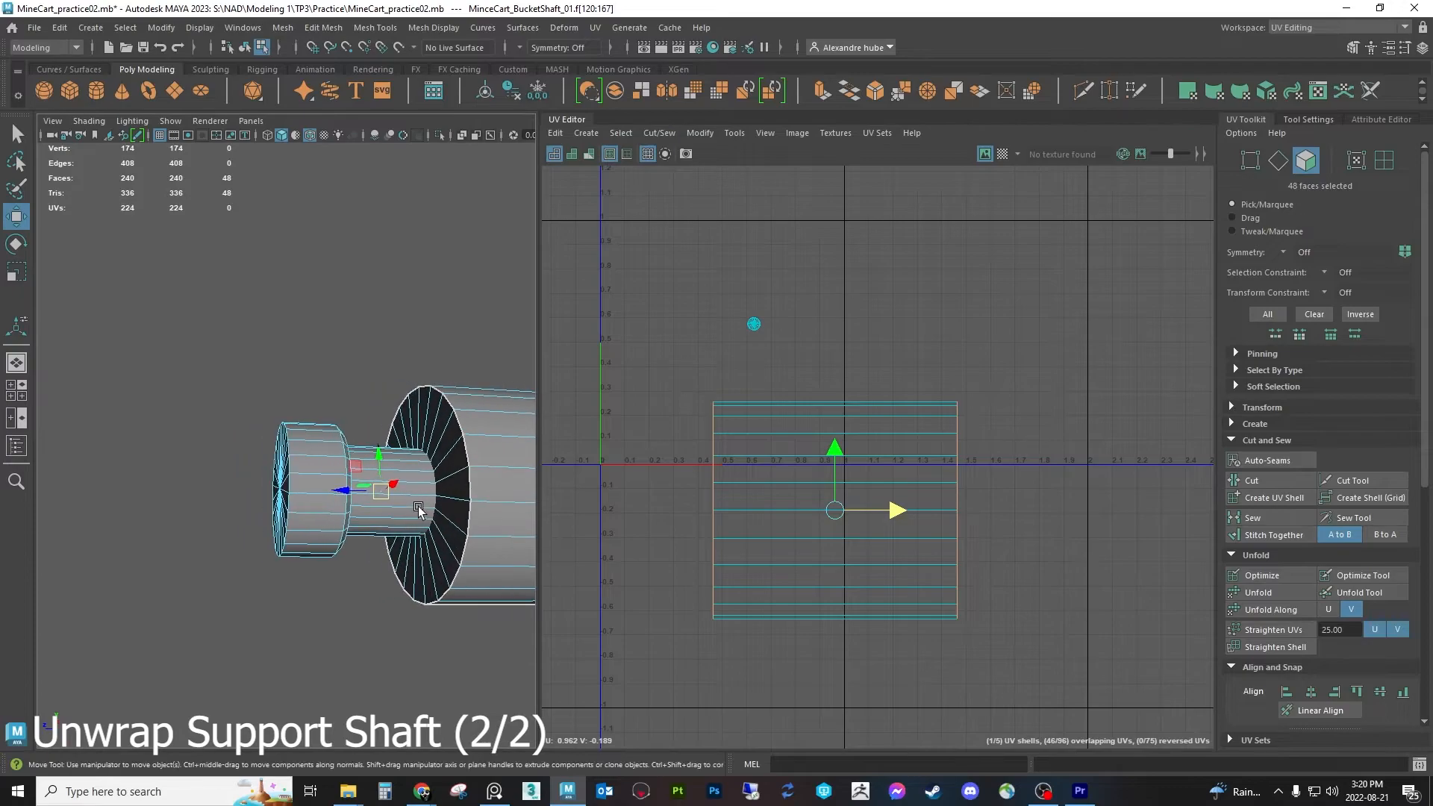
key(4)
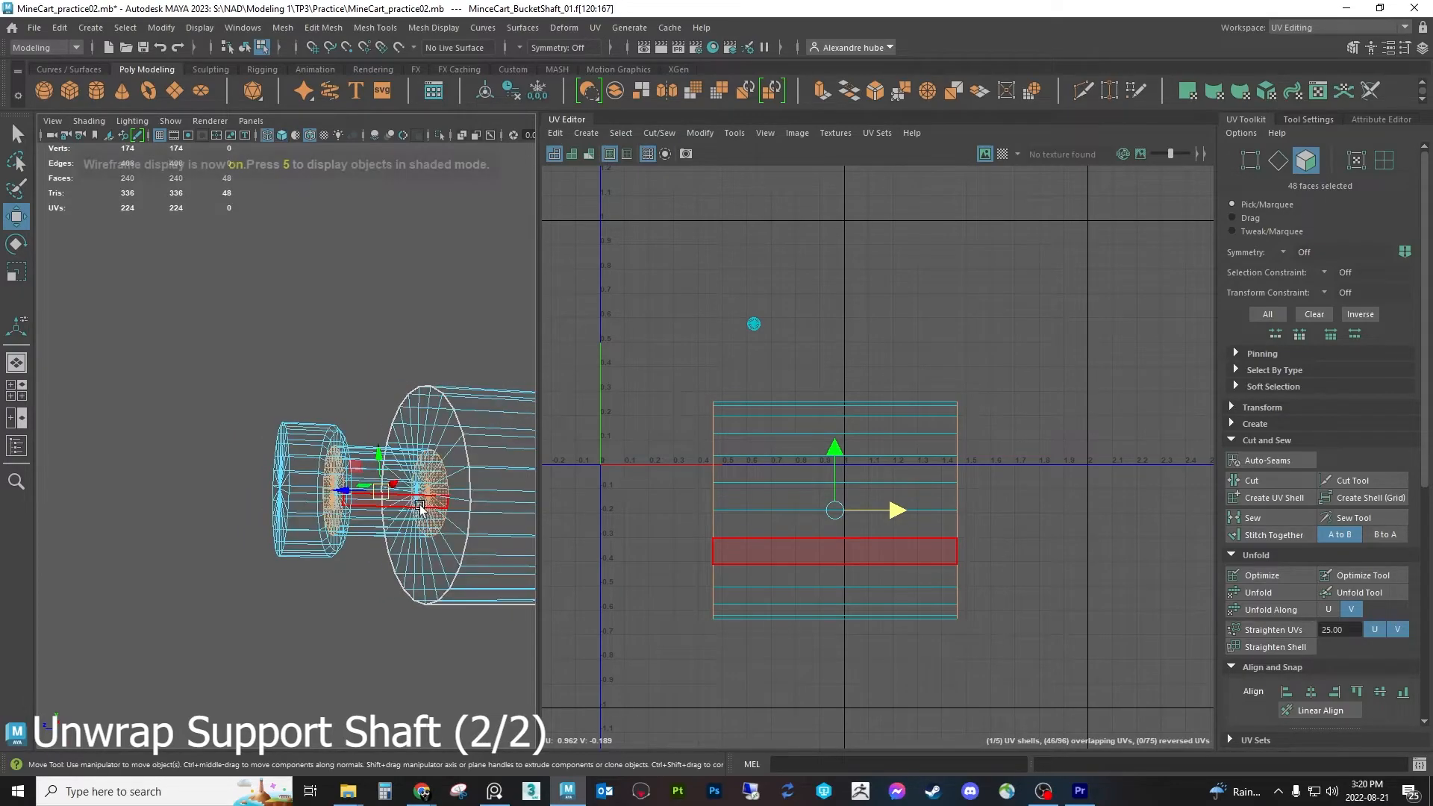
alt+drag(422, 514, 416, 528)
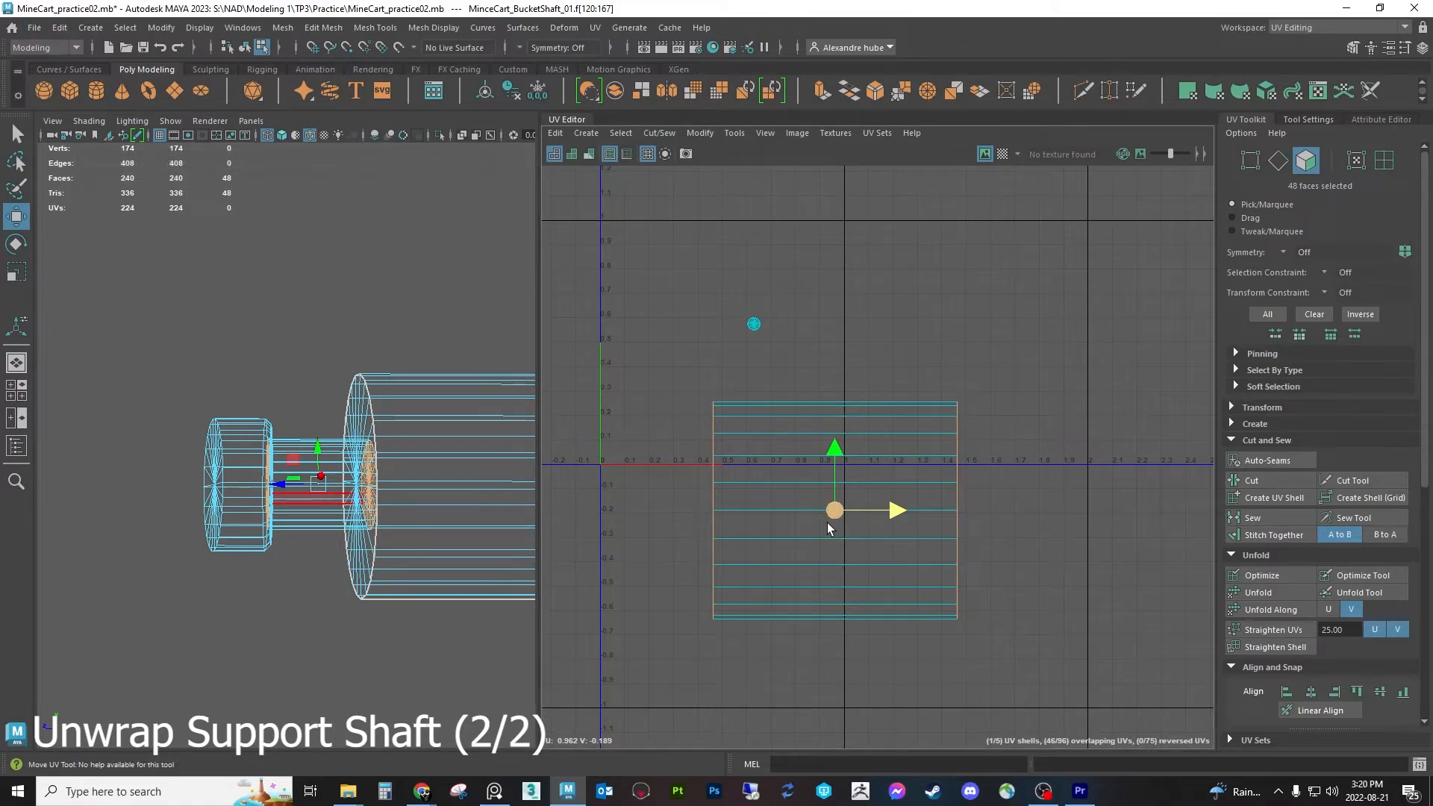
key(Delete)
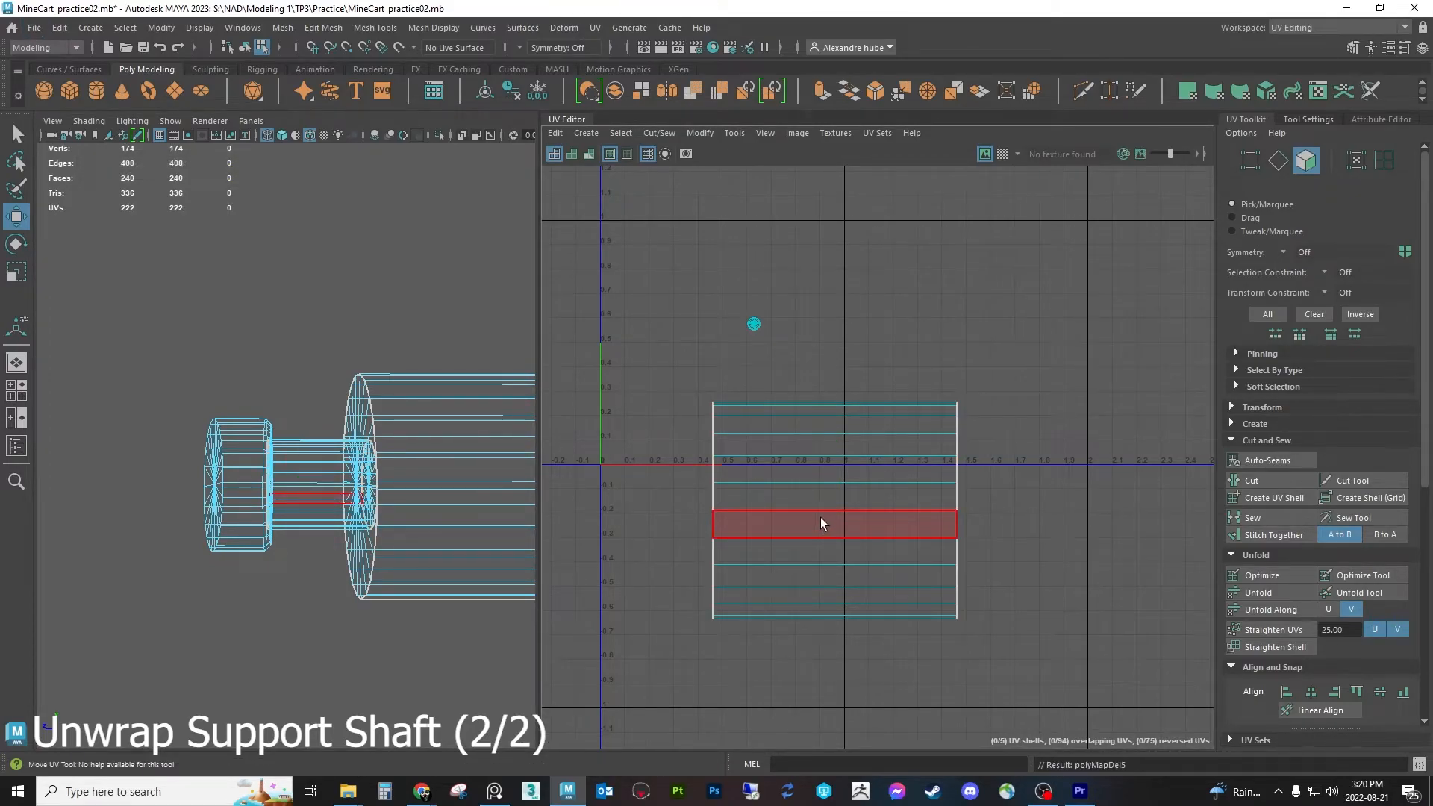
double_click(821, 517)
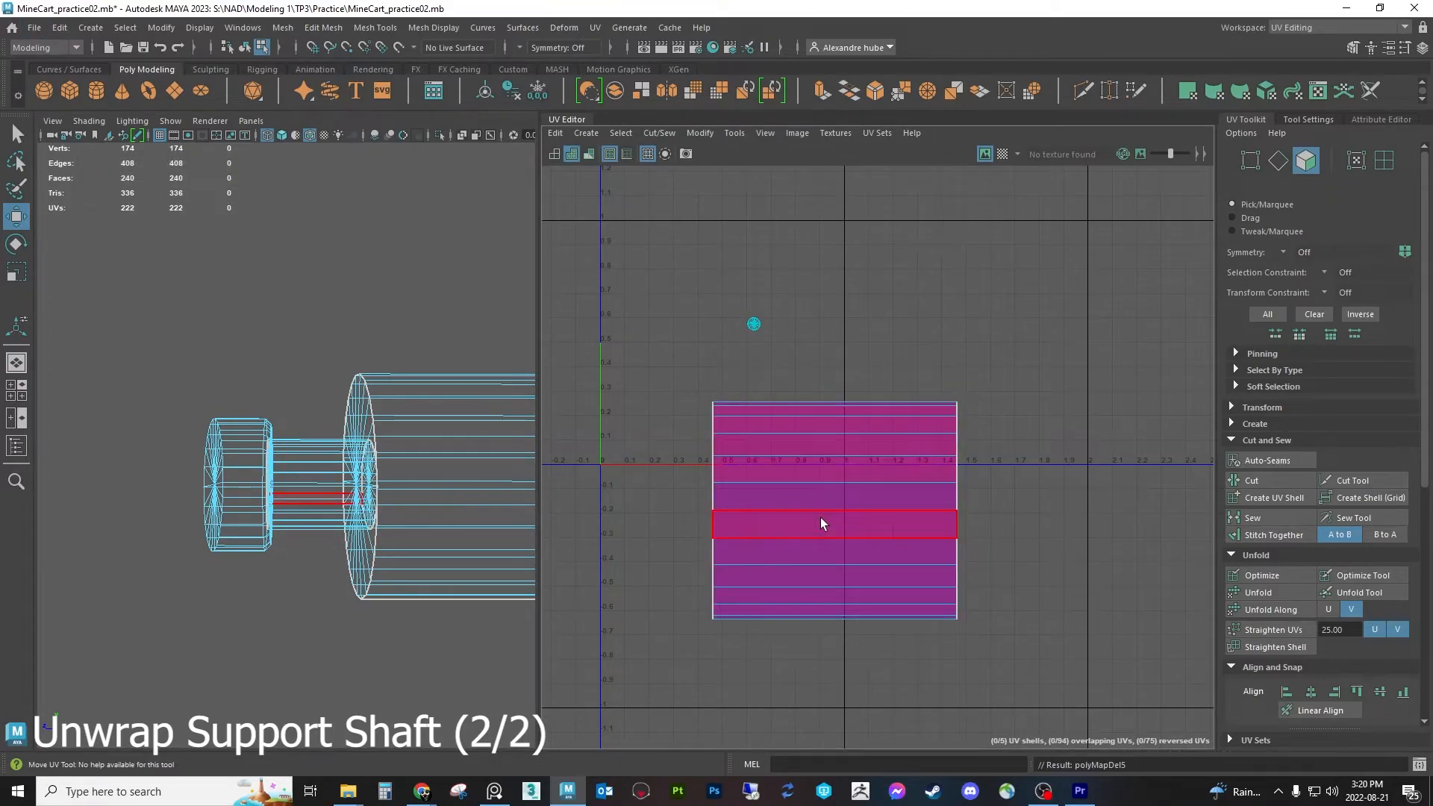
click(1018, 485)
key(5)
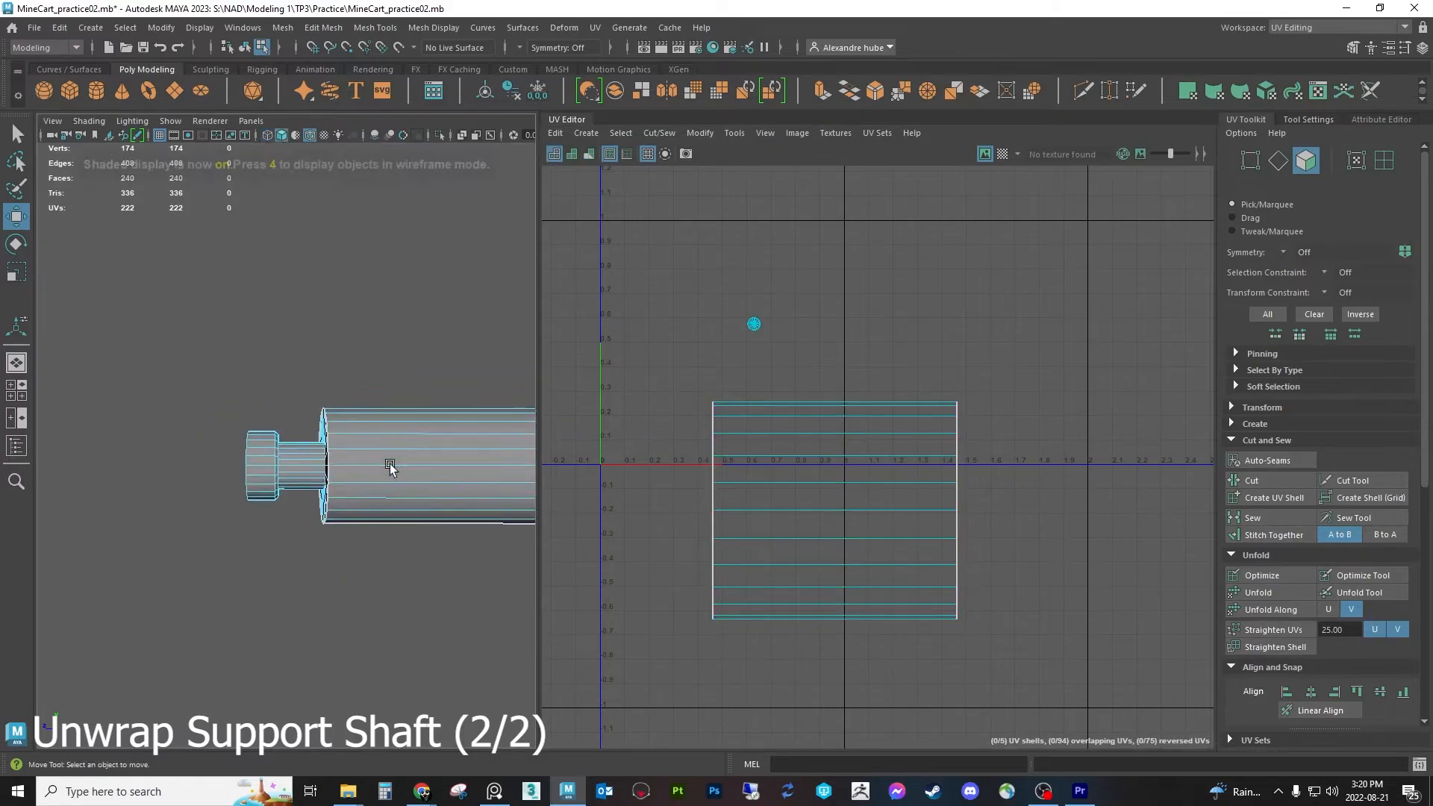
Cut the UVs along one lengthwise edge on the underside of the neck and return to face selection
key(F10)
click(319, 519)
click(319, 519)
alt+drag(320, 521, 343, 424)
click(368, 339)
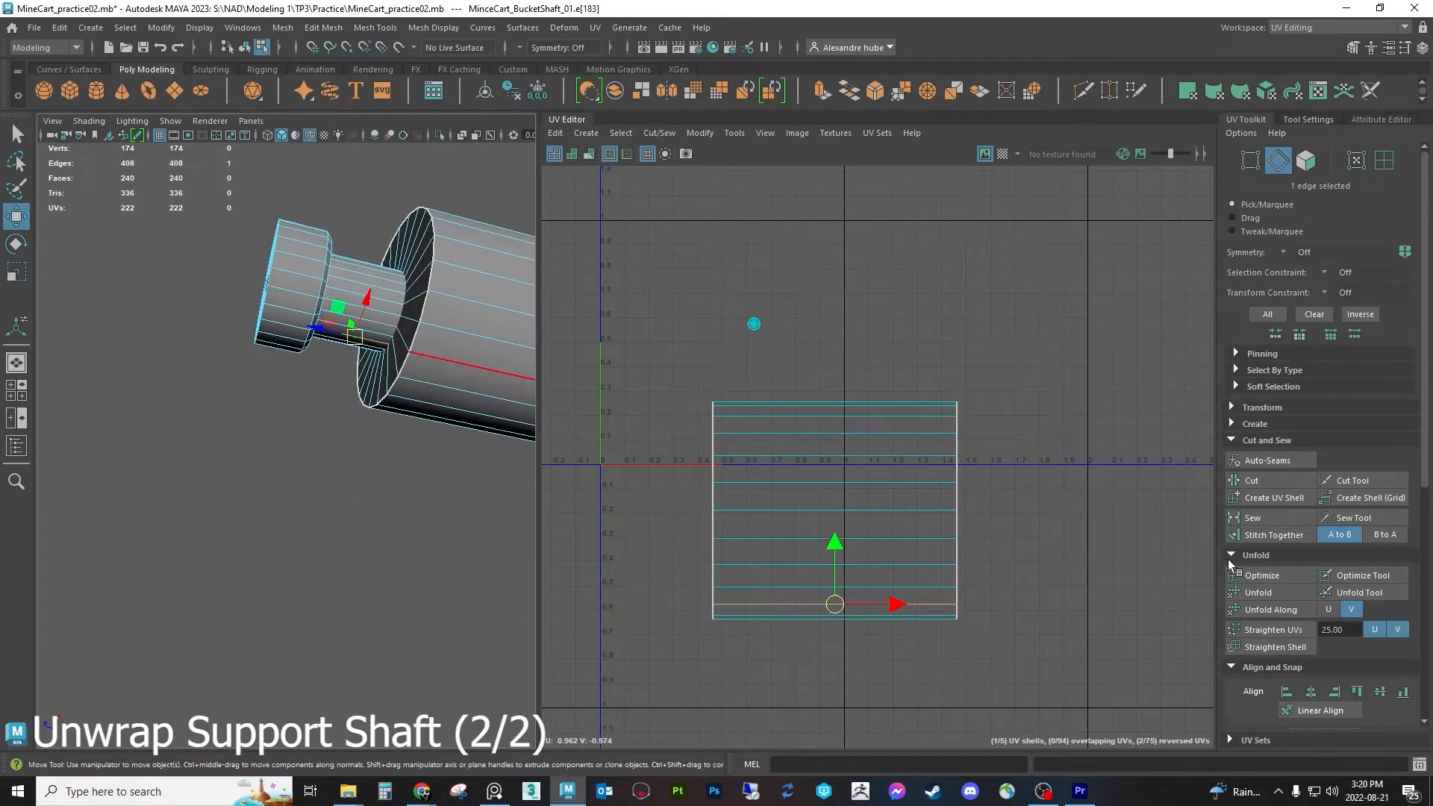
click(1256, 478)
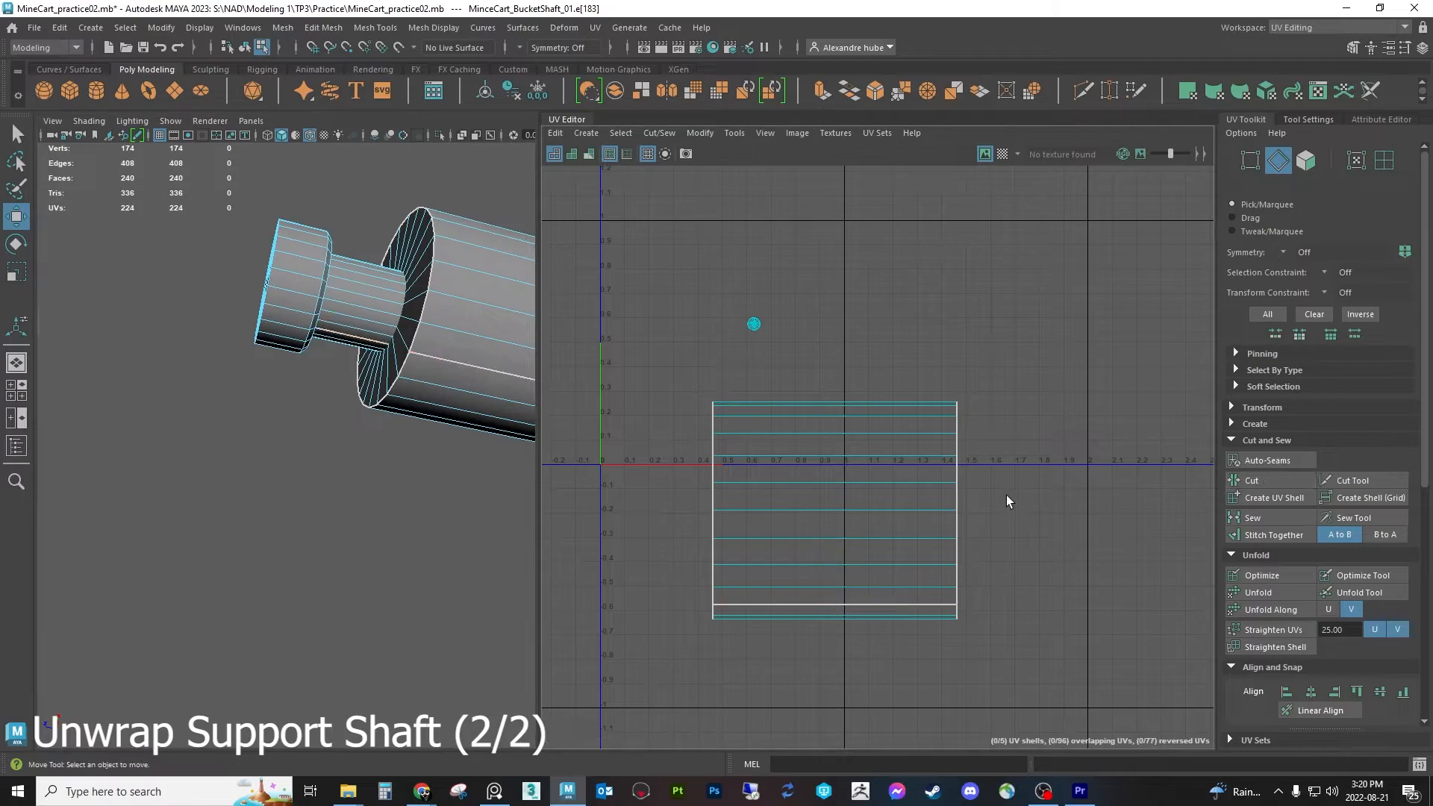
click(1302, 163)
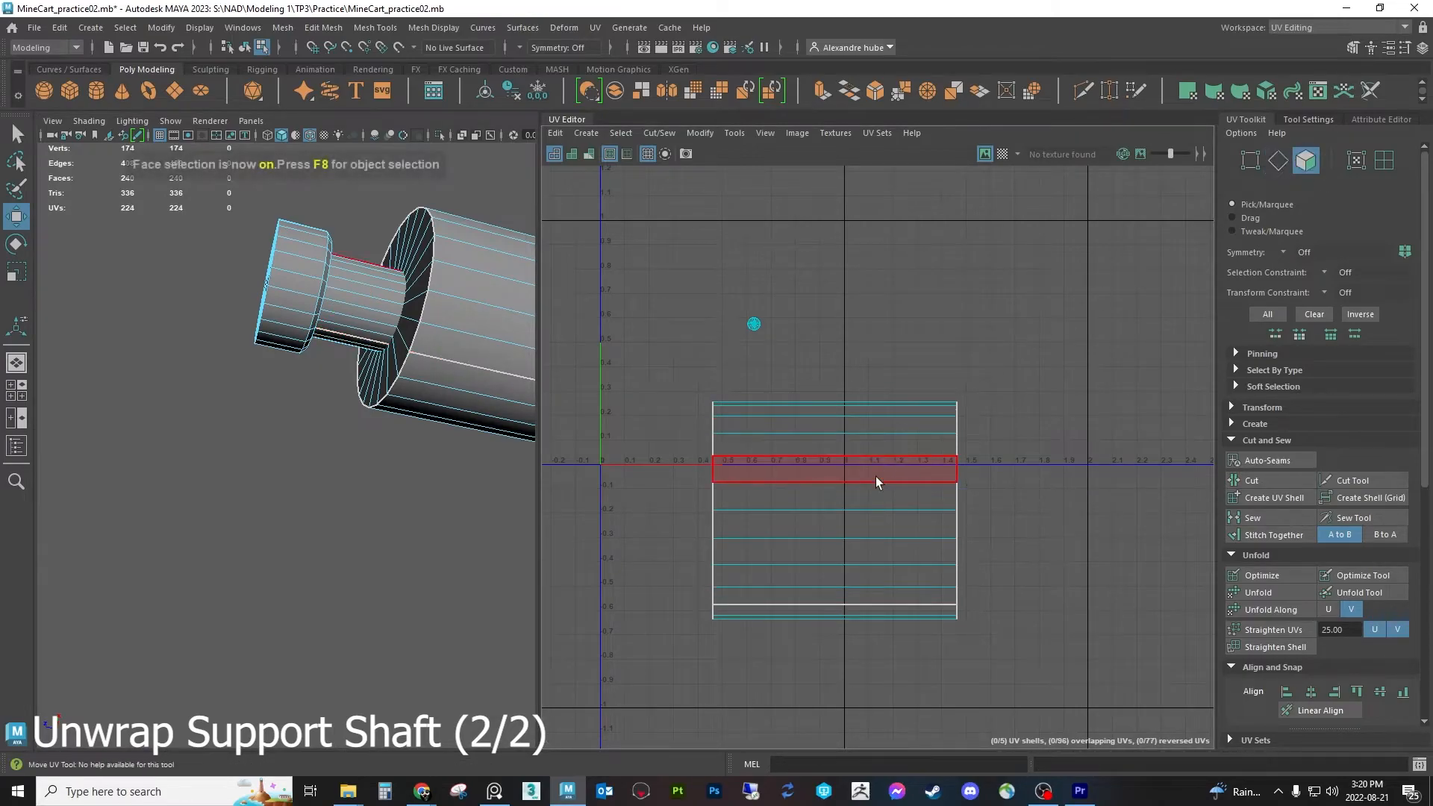
Unfold the neck's UV shell and straighten it by orienting the shell to one of its crosswise edges
double_click(876, 476)
click(1258, 592)
click(1049, 509)
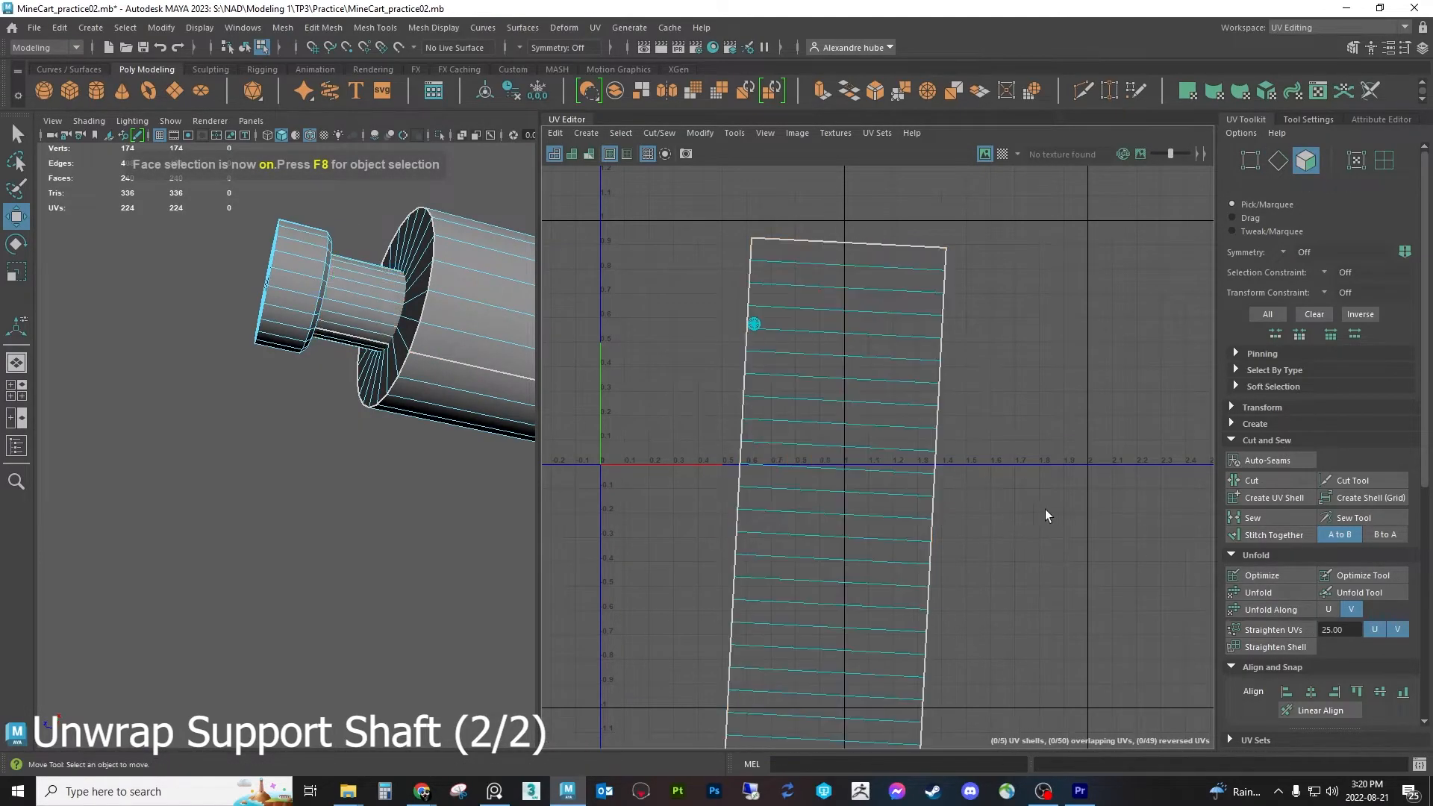
click(1279, 162)
click(909, 561)
scroll(1379, 640, down, 3)
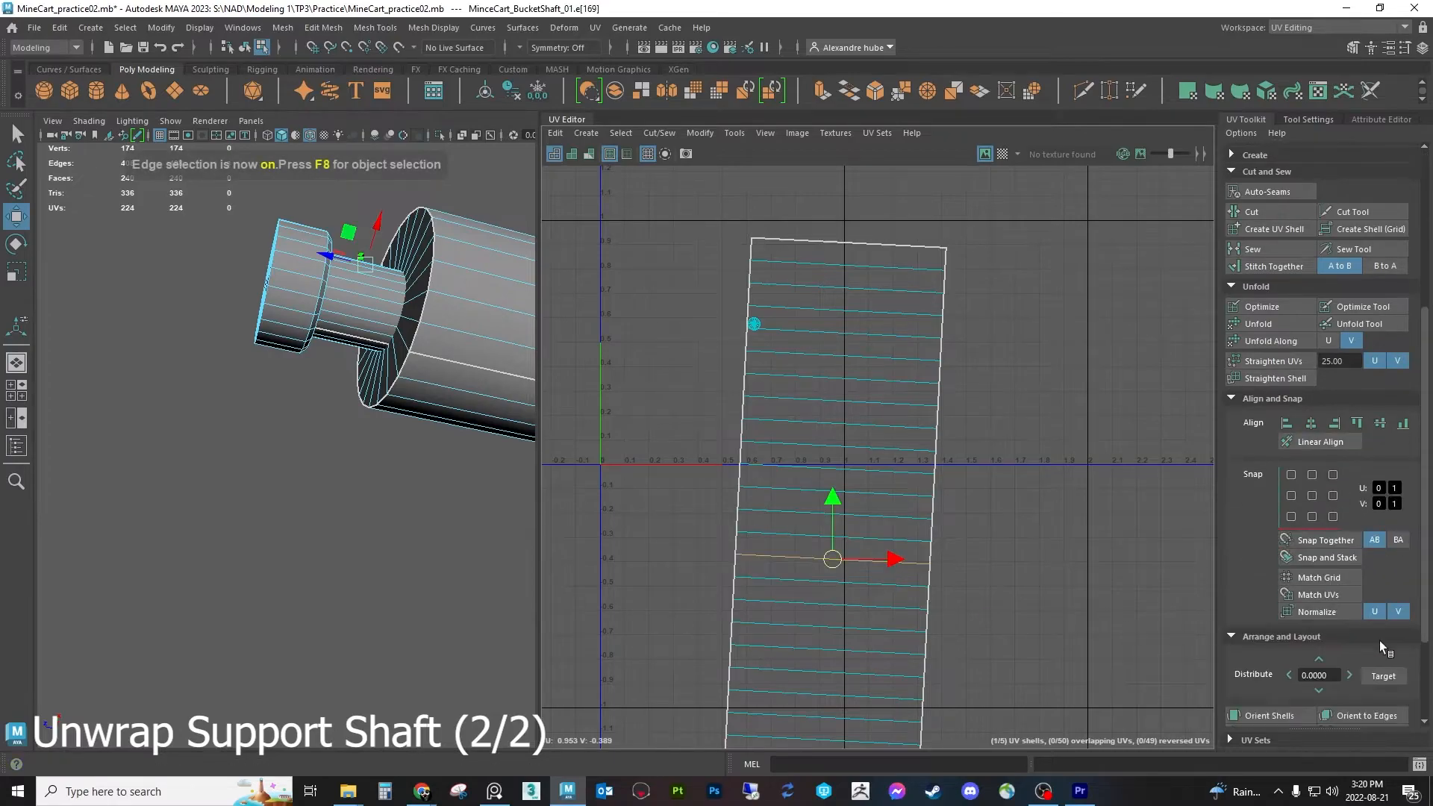
click(1372, 589)
scroll(1269, 335, up, 5)
click(1307, 161)
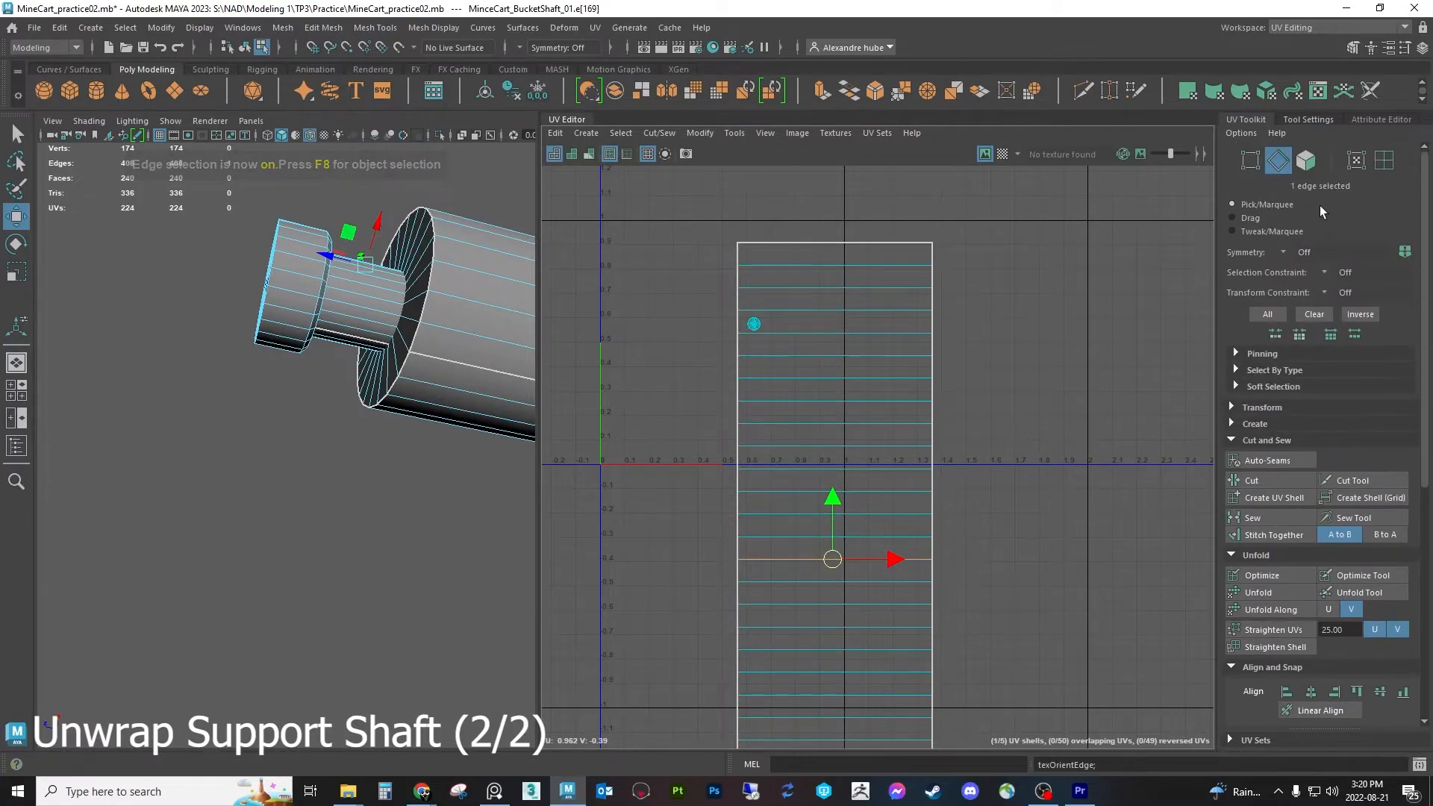
Move the straightened neck shell out of the 0–1 UV tile to where the body shell lies
double_click(776, 464)
scroll(778, 470, down, 6)
drag(810, 500, 1065, 262)
Cut the UVs along the full edge loop around the front rim of the shaft's head
scroll(732, 388, up, 5)
scroll(776, 433, up, 4)
alt+drag(326, 346, 406, 378)
key(F10)
click(347, 432)
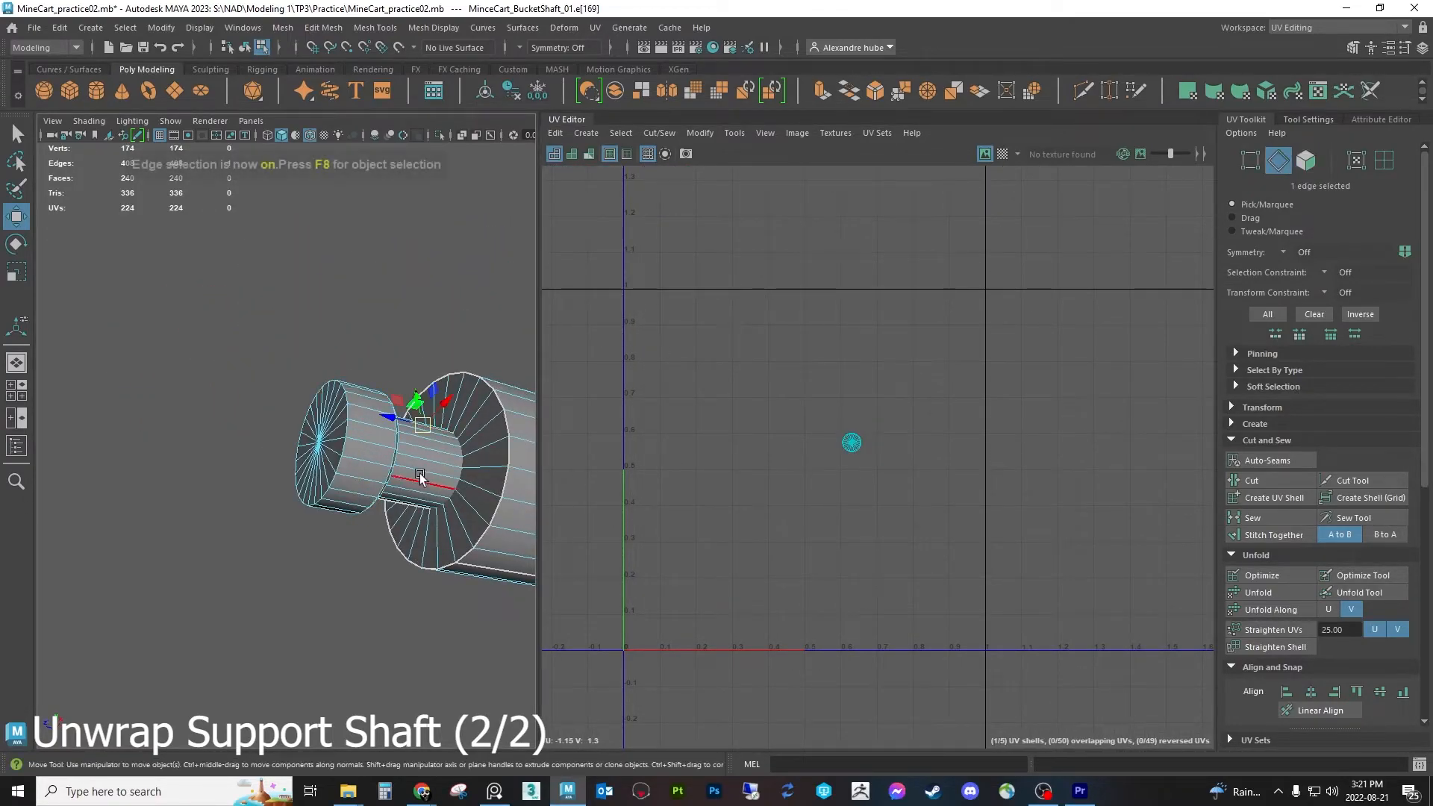
double_click(347, 431)
click(1254, 480)
Cut the UVs along the edge loop around the head's rear rim, where its side meets the bevel
alt+drag(430, 469, 337, 458)
scroll(338, 455, up, 5)
alt+middle_drag(337, 455, 310, 455)
double_click(255, 475)
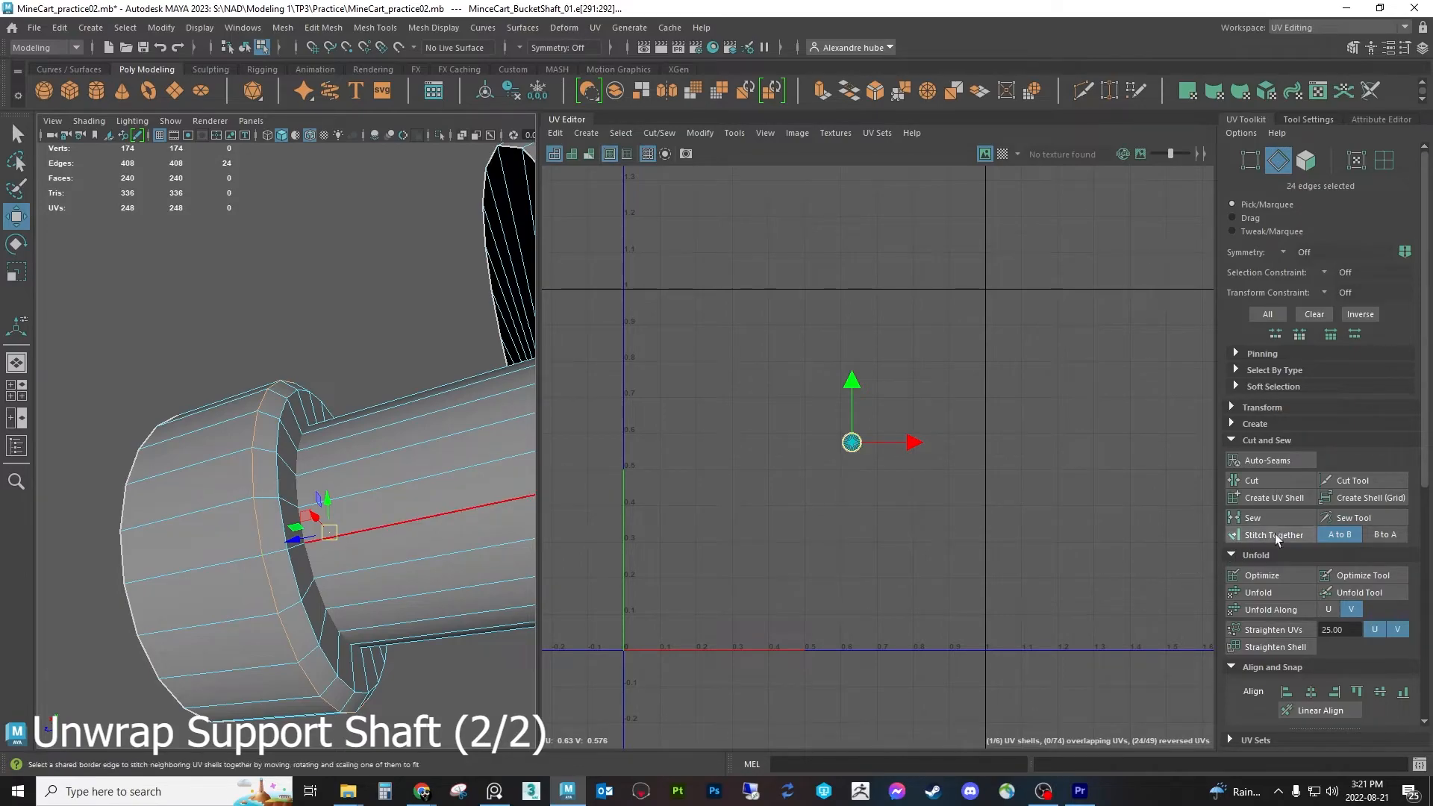
click(1270, 480)
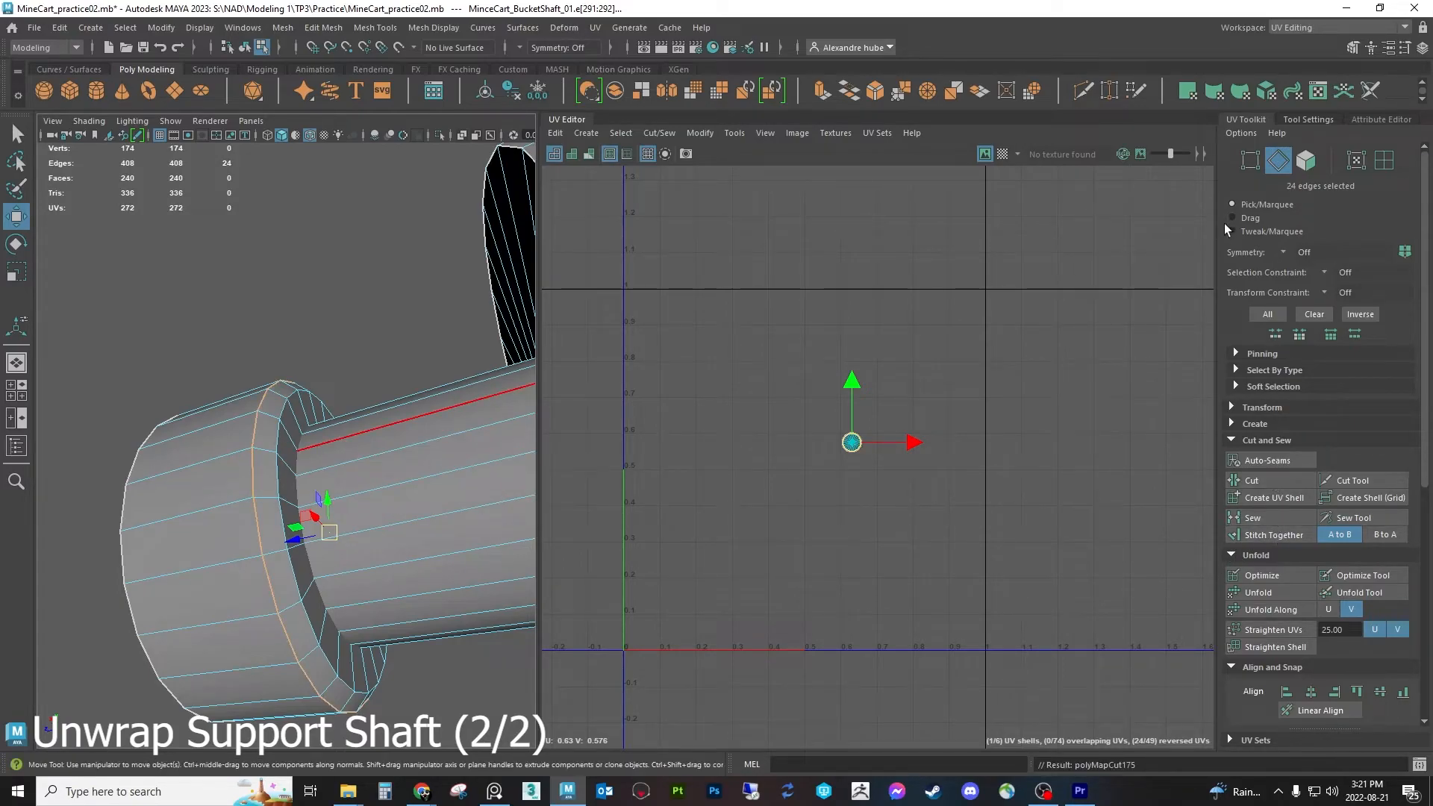
Select all faces of the head's overlapping UV shells
click(1303, 160)
drag(772, 490, 958, 394)
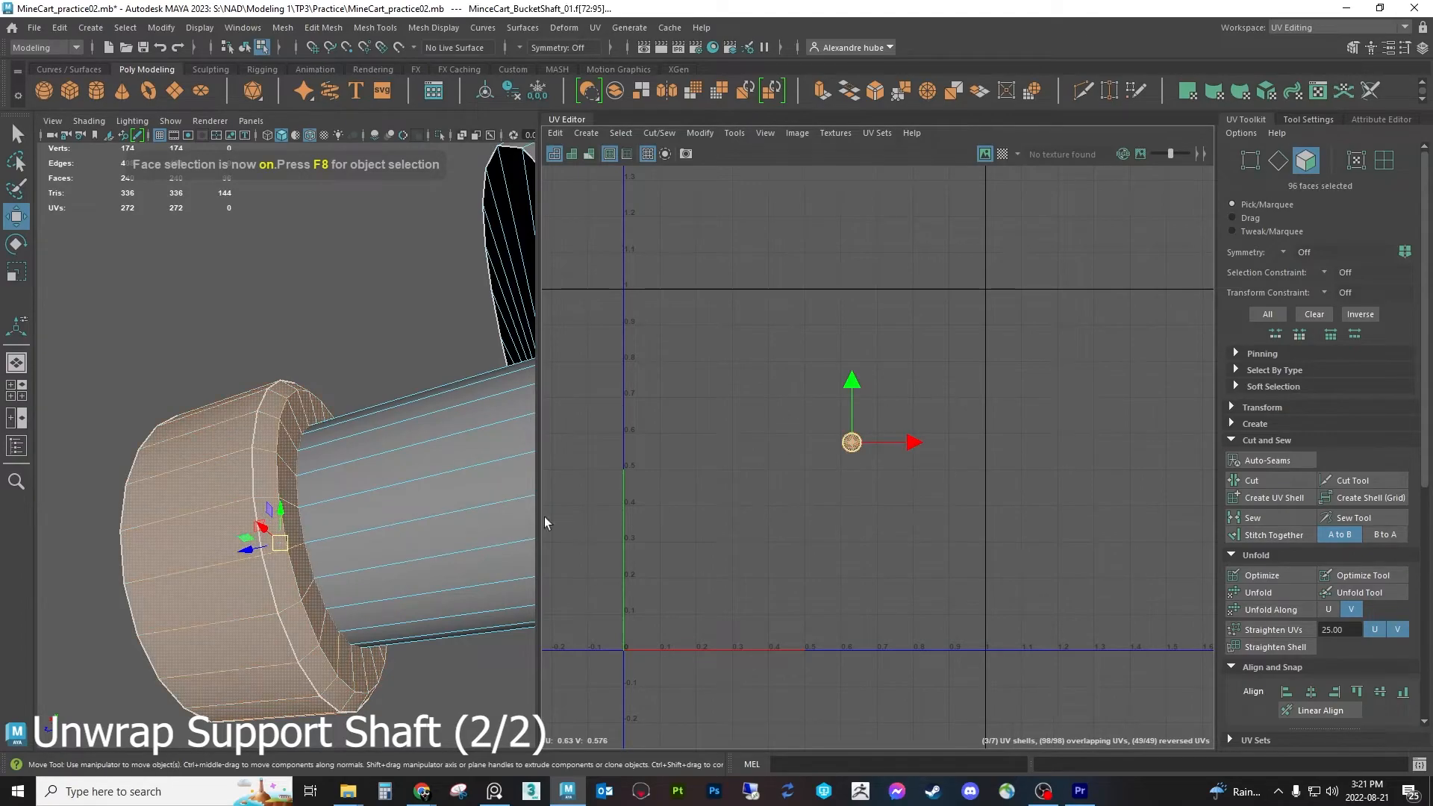
key(f)
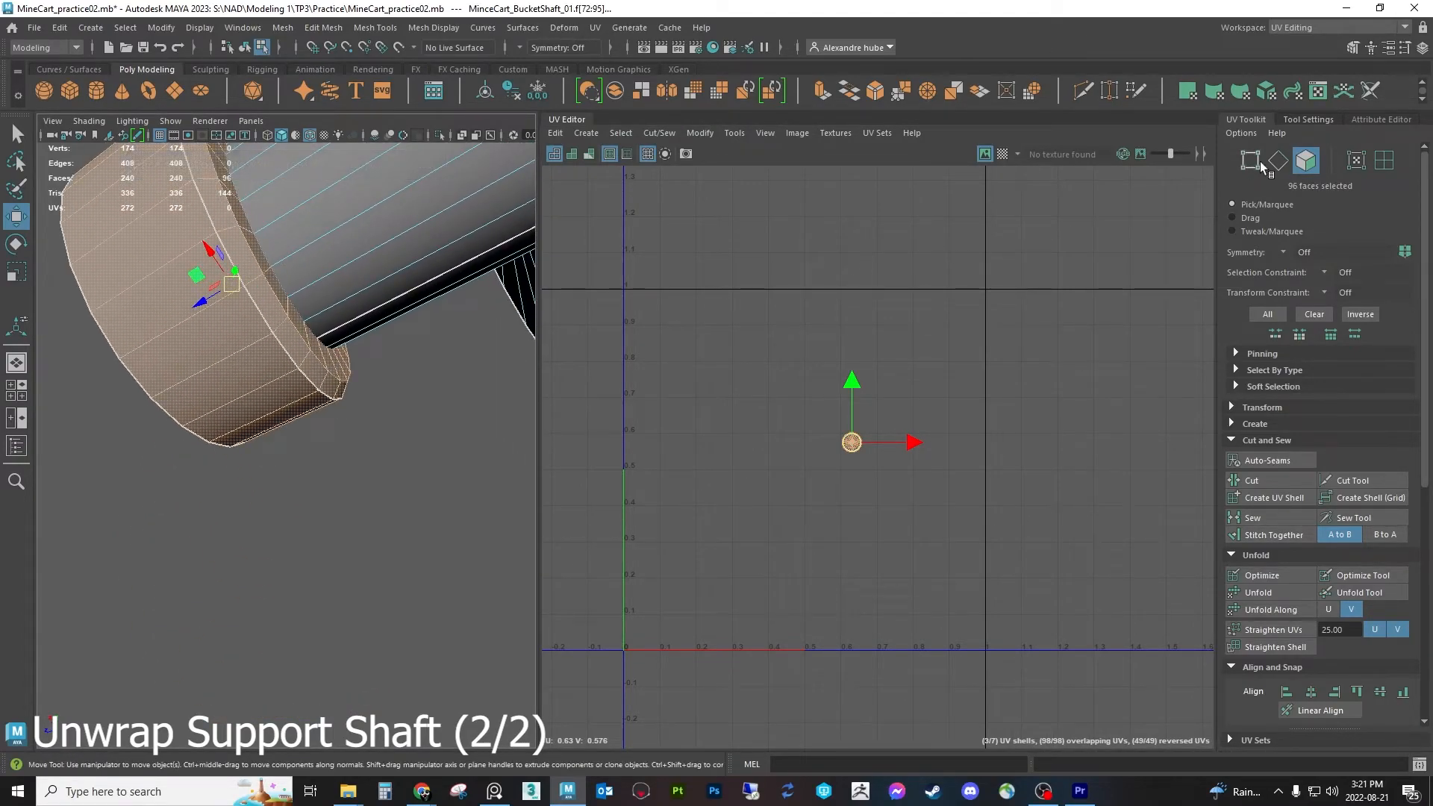
Cut the UVs along one lengthwise edge on the underside of the head's cylindrical side
key(F10)
double_click(284, 388)
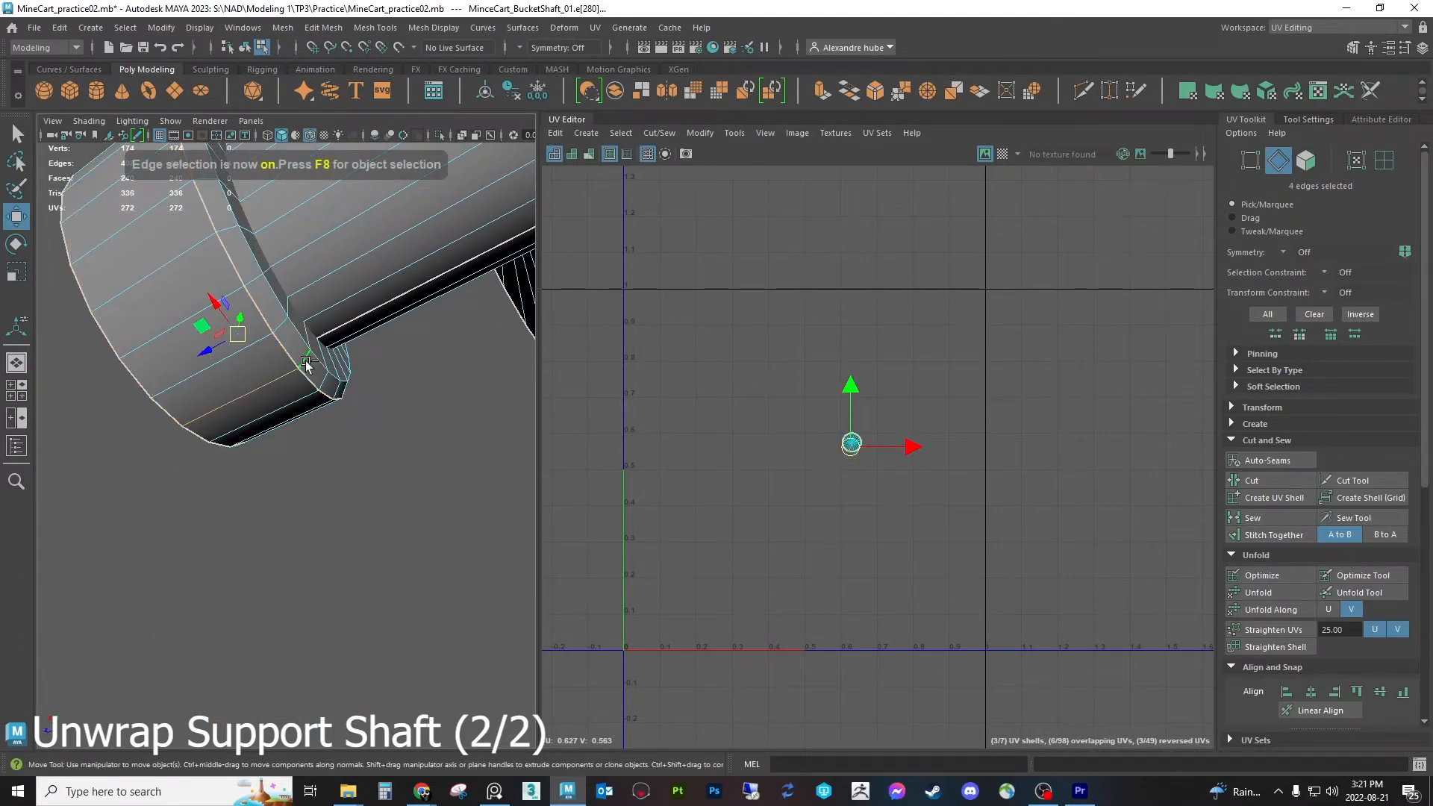
click(294, 385)
alt+middle_drag(376, 446, 195, 388)
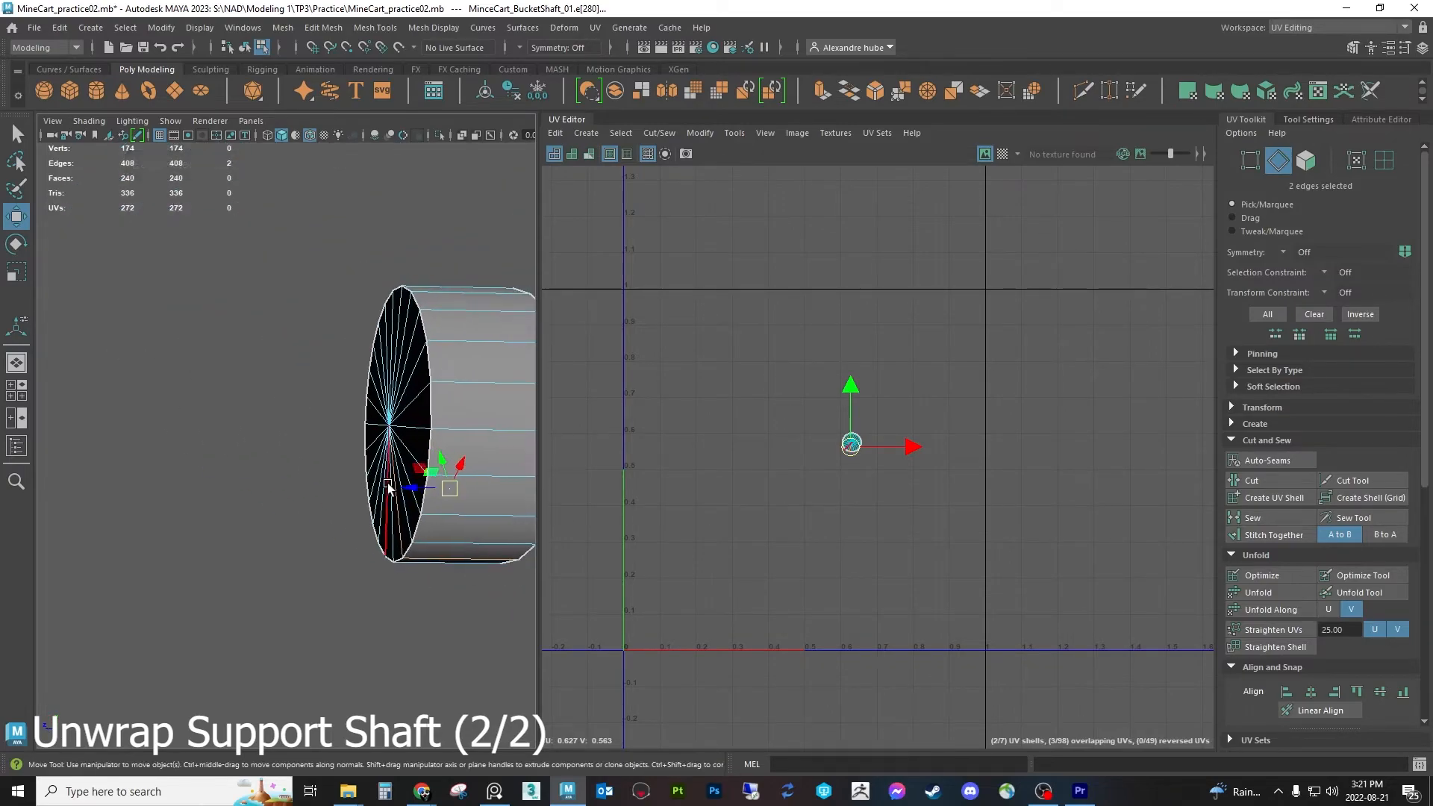
ctrl+click(401, 511)
alt+middle_drag(799, 475, 774, 473)
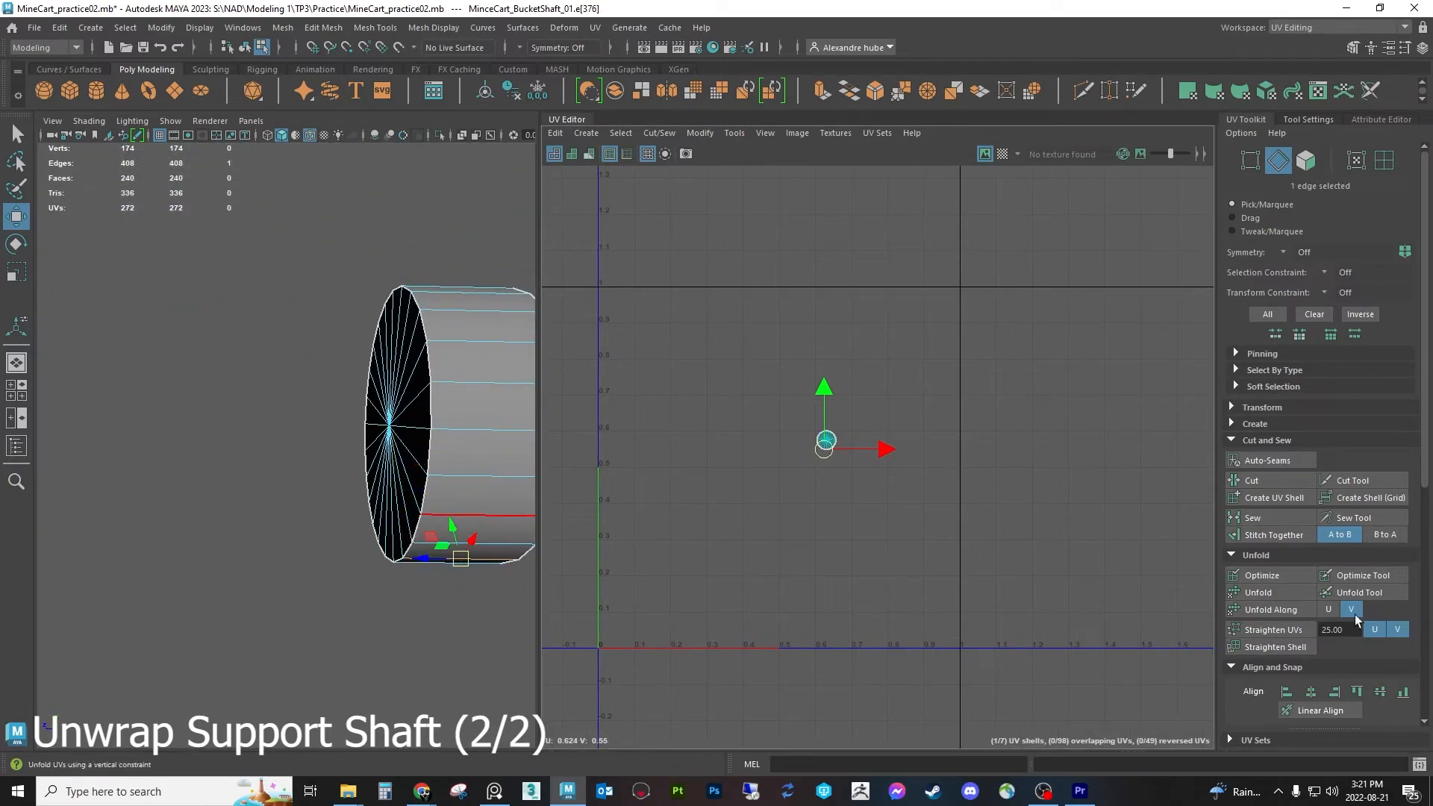
click(1273, 480)
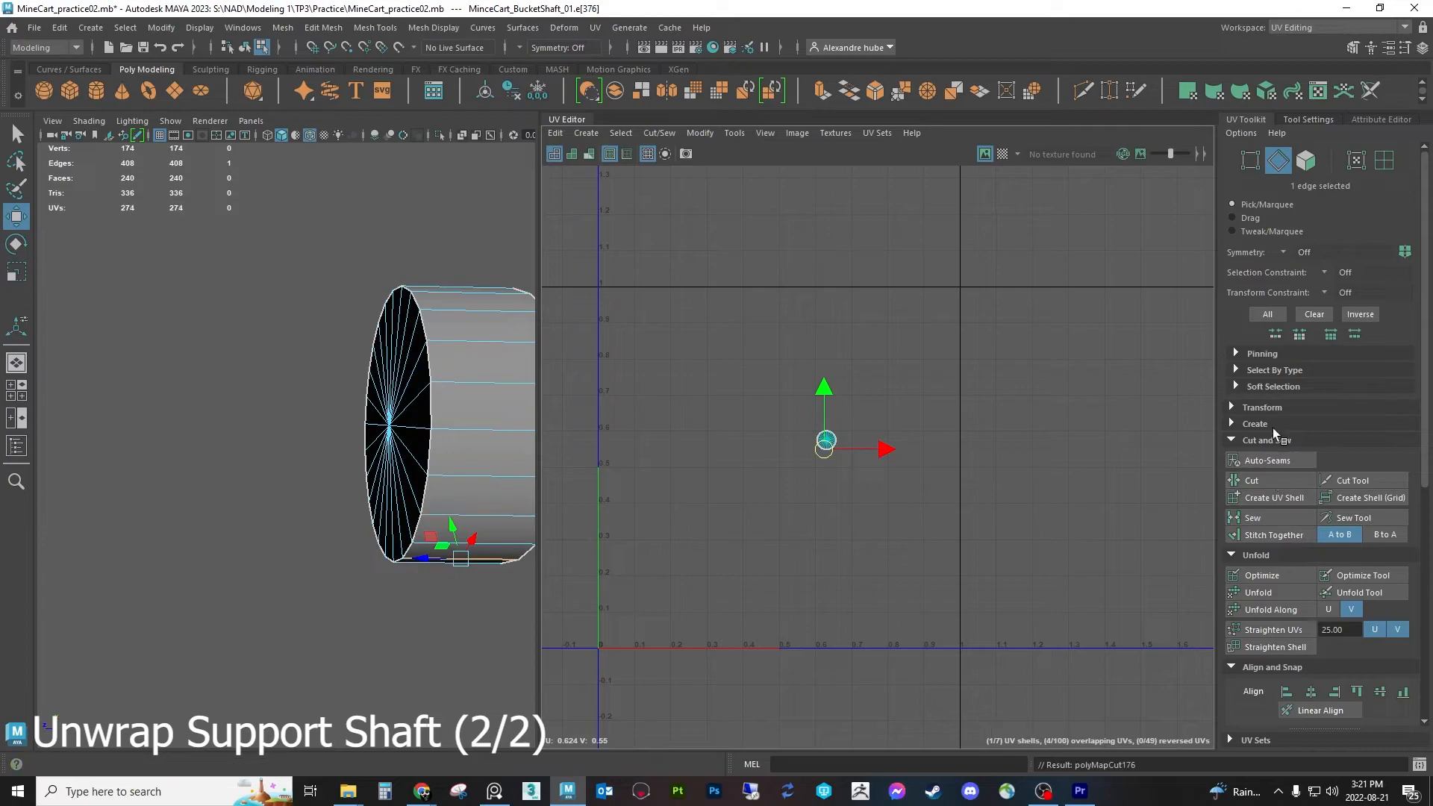
Unfold the head's UV shells with all of the head's faces selected
click(1305, 161)
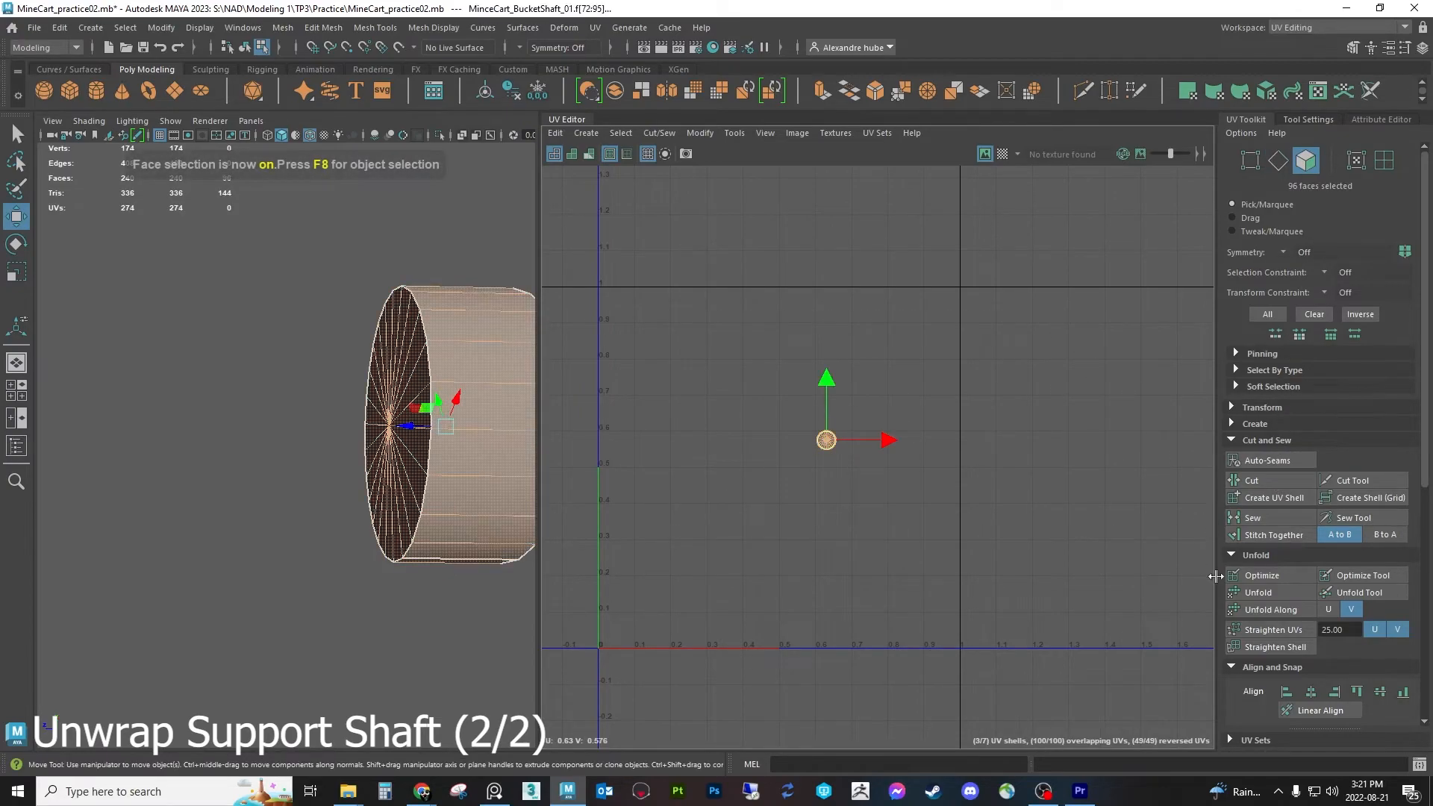
click(1258, 593)
scroll(821, 440, up, 4)
scroll(813, 439, up, 4)
click(800, 510)
Move the head's two circular shells away from its side shell, one downward and the other to the right
alt+drag(447, 515, 298, 485)
double_click(809, 464)
middle_drag(819, 458, 869, 620)
double_click(820, 448)
middle_drag(822, 444, 1109, 508)
Apply a camera-based UV projection to the head's side faces and move the resulting shell left, clear of the circular shells
drag(704, 480, 917, 337)
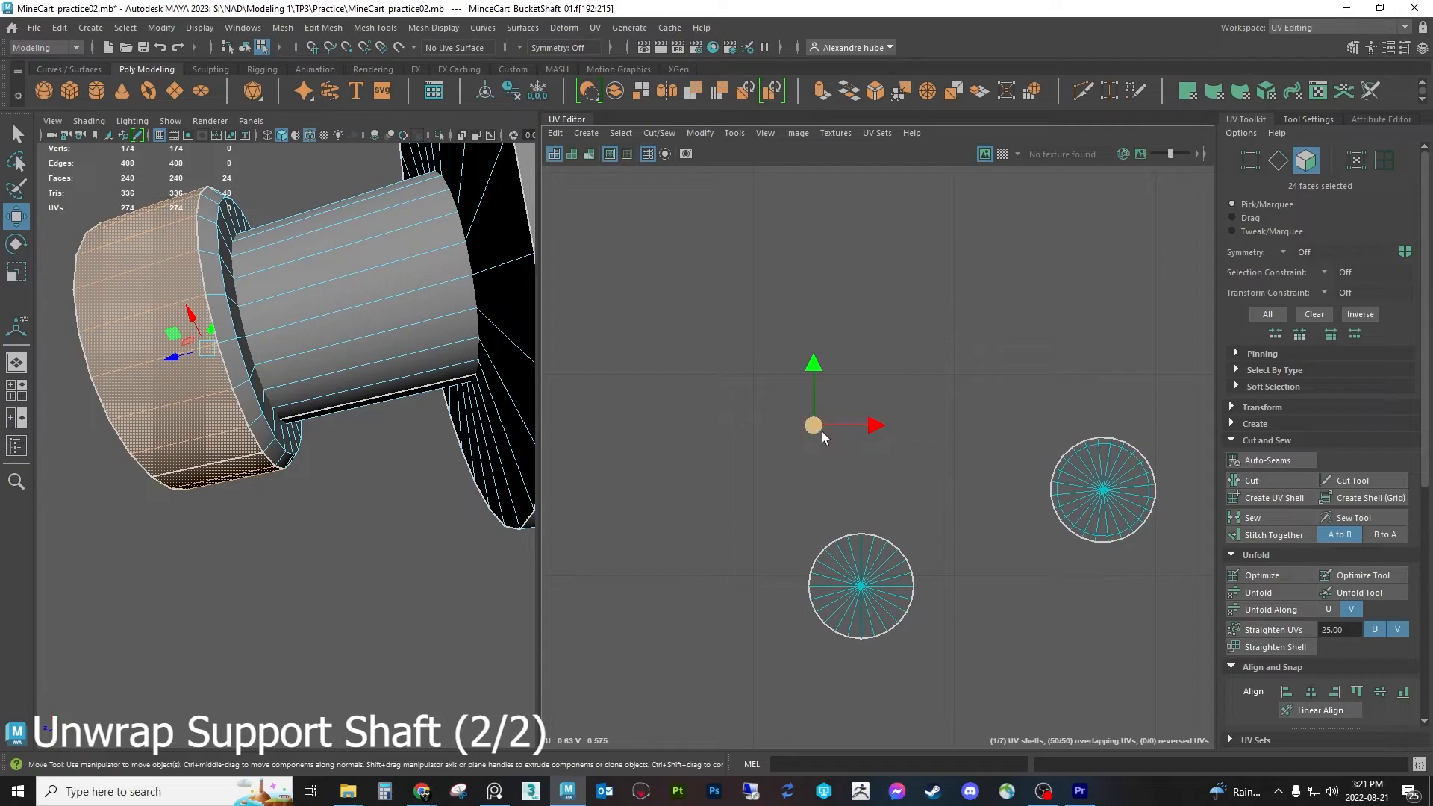
click(594, 28)
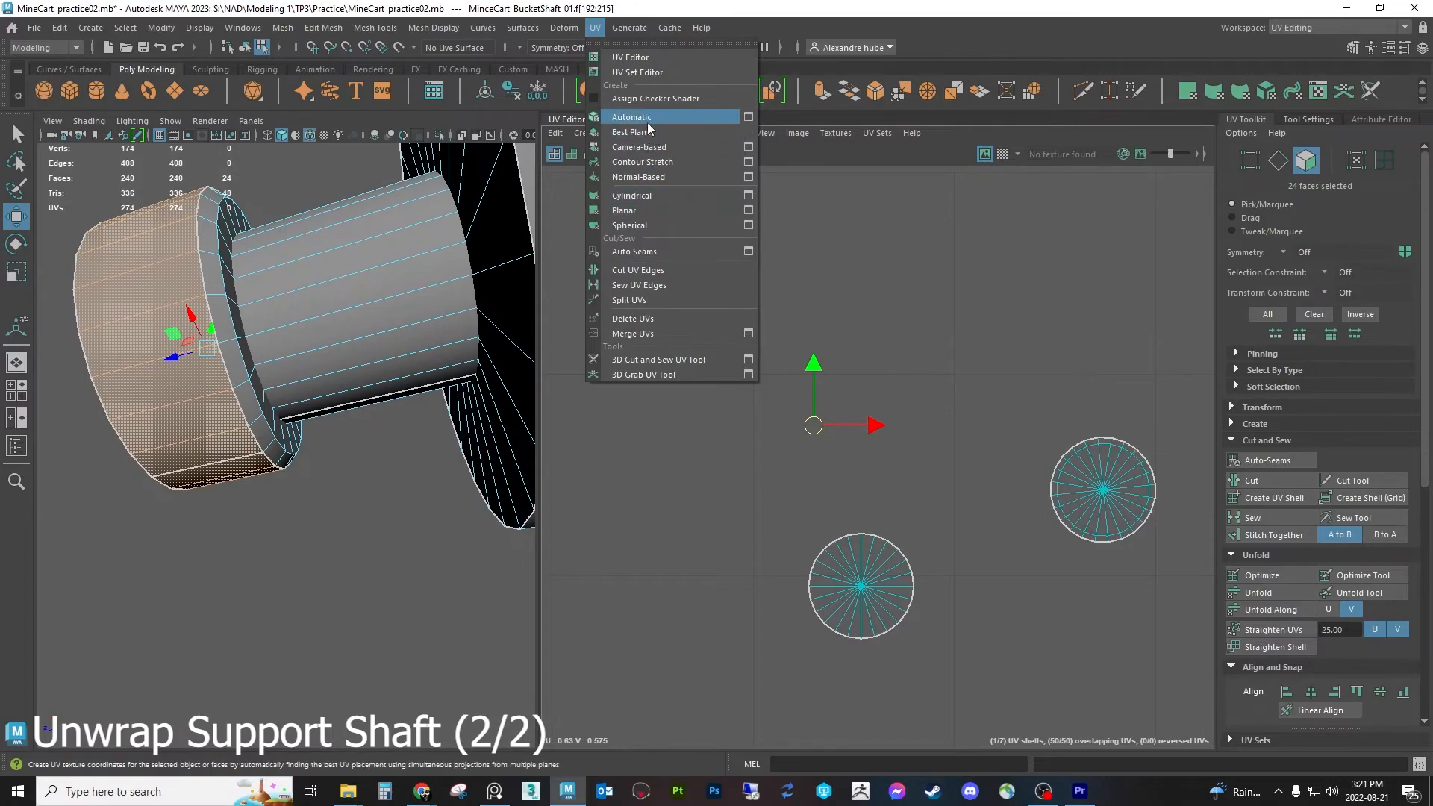
click(653, 147)
scroll(869, 434, down, 8)
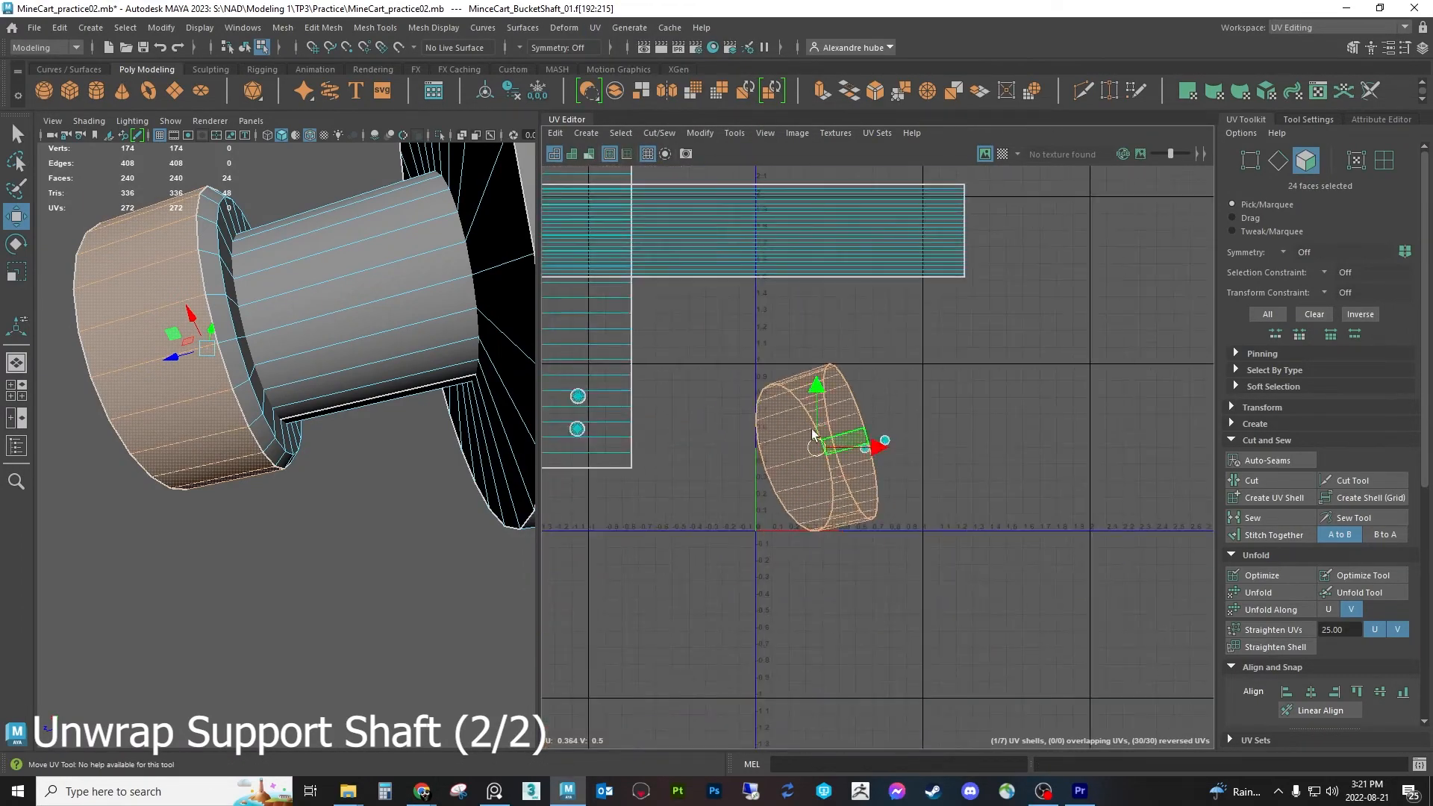
alt+middle_drag(832, 440, 886, 445)
scroll(886, 445, up, 3)
drag(874, 448, 791, 456)
Cut the projected head side's UVs along one lengthwise edge on its underside and return to face selection
click(1277, 160)
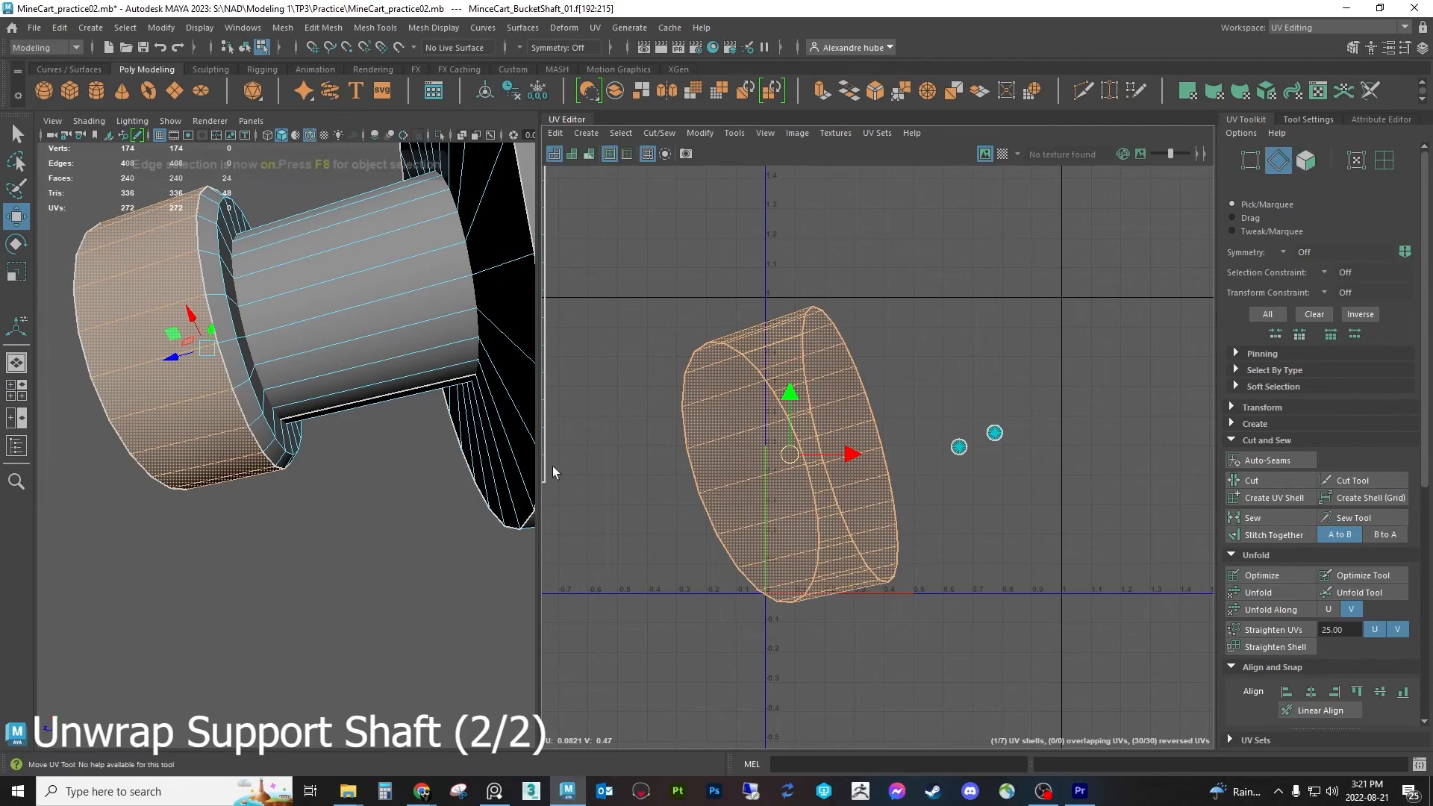
click(214, 480)
click(214, 481)
click(1280, 480)
click(1306, 161)
Unfold the head's side shell into a strip and orient it to one crosswise edge so it stands straight
double_click(813, 447)
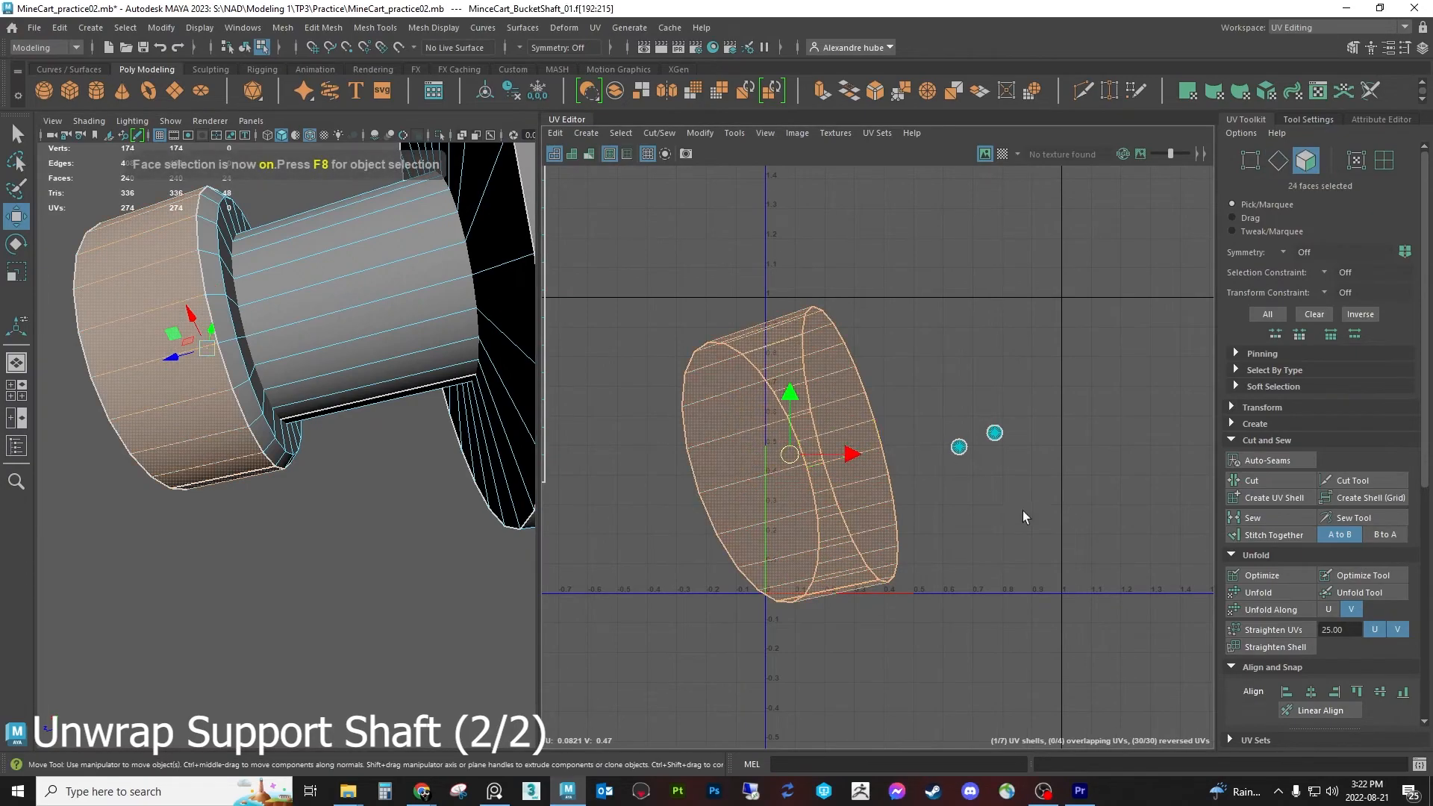
click(1267, 594)
click(1278, 160)
click(804, 424)
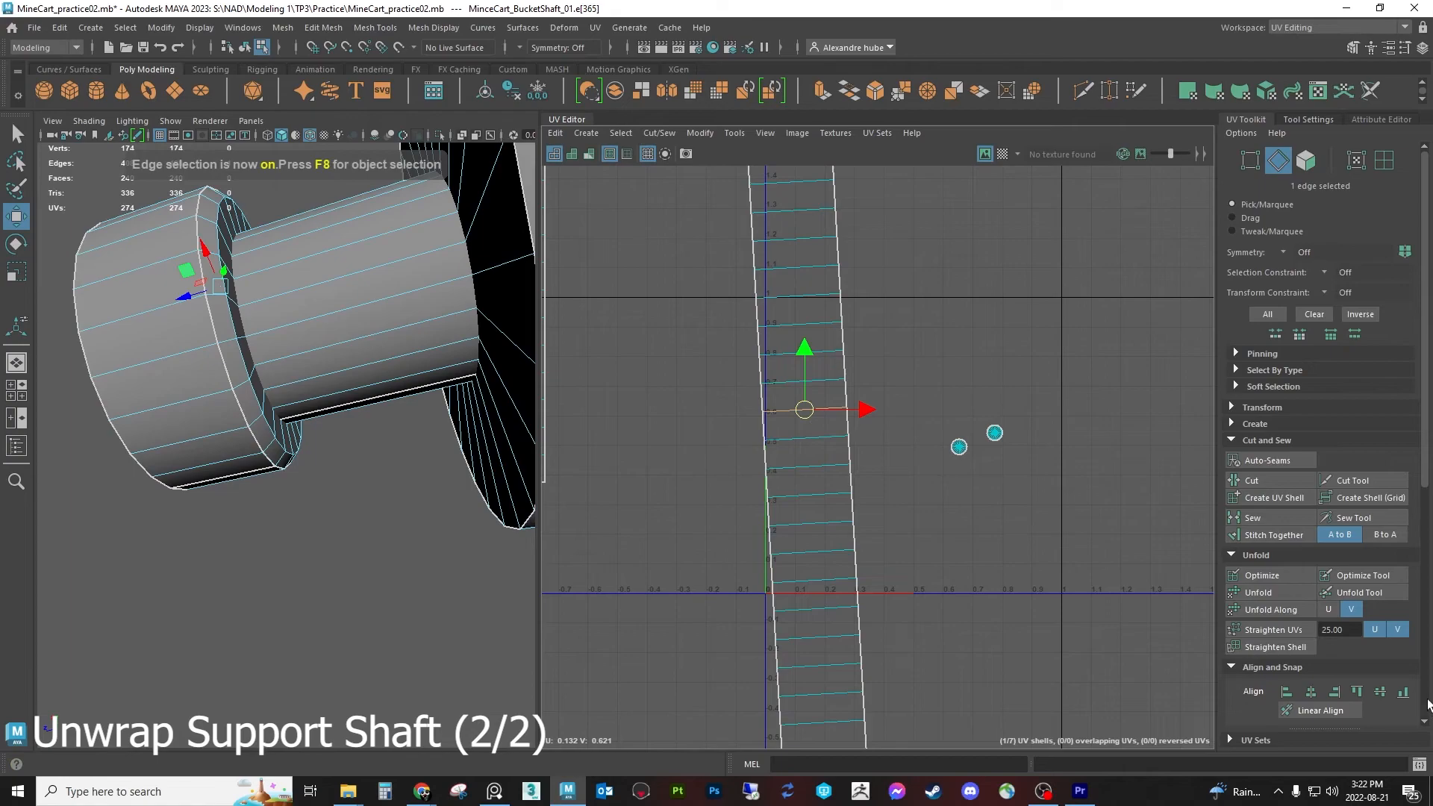
scroll(1394, 670, down, 5)
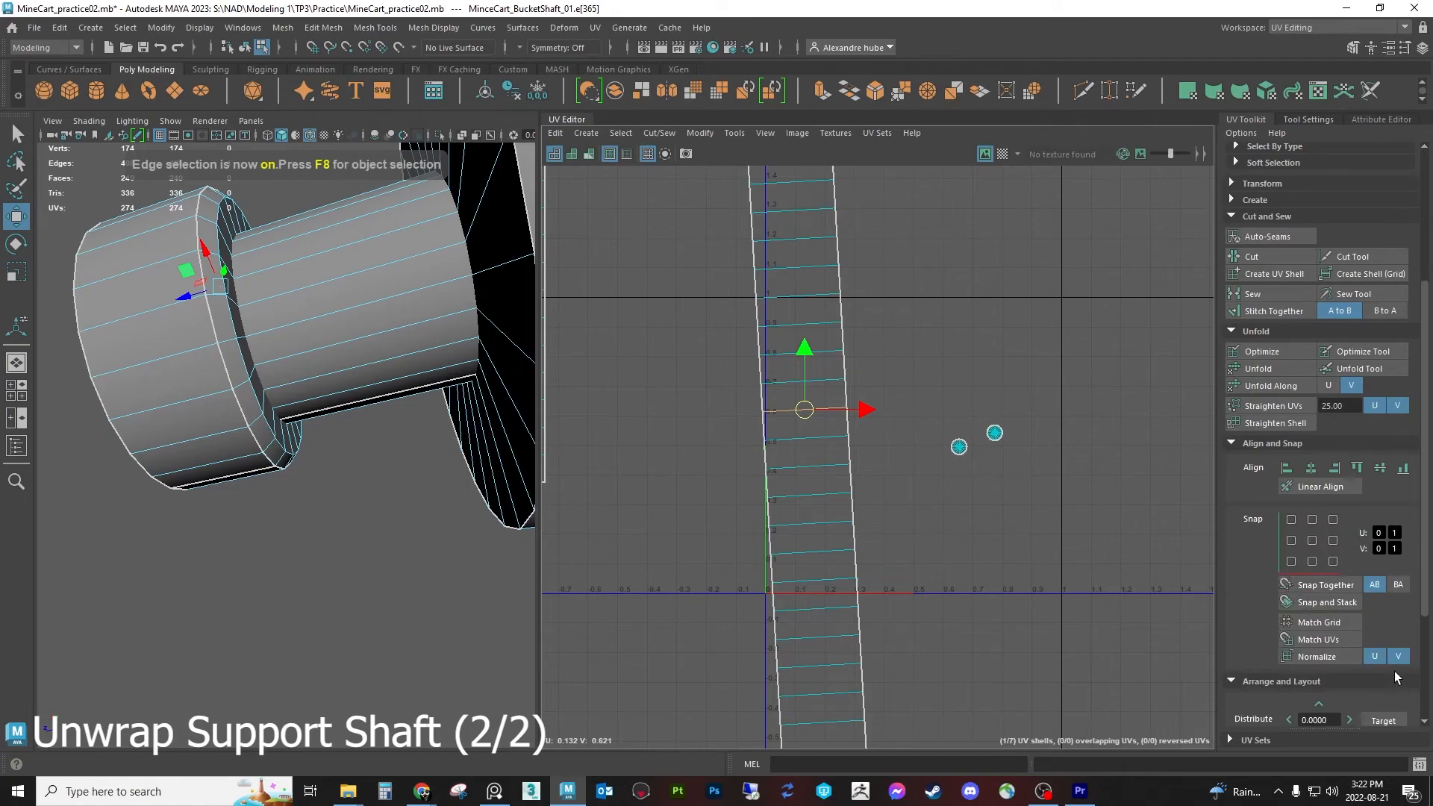
click(595, 27)
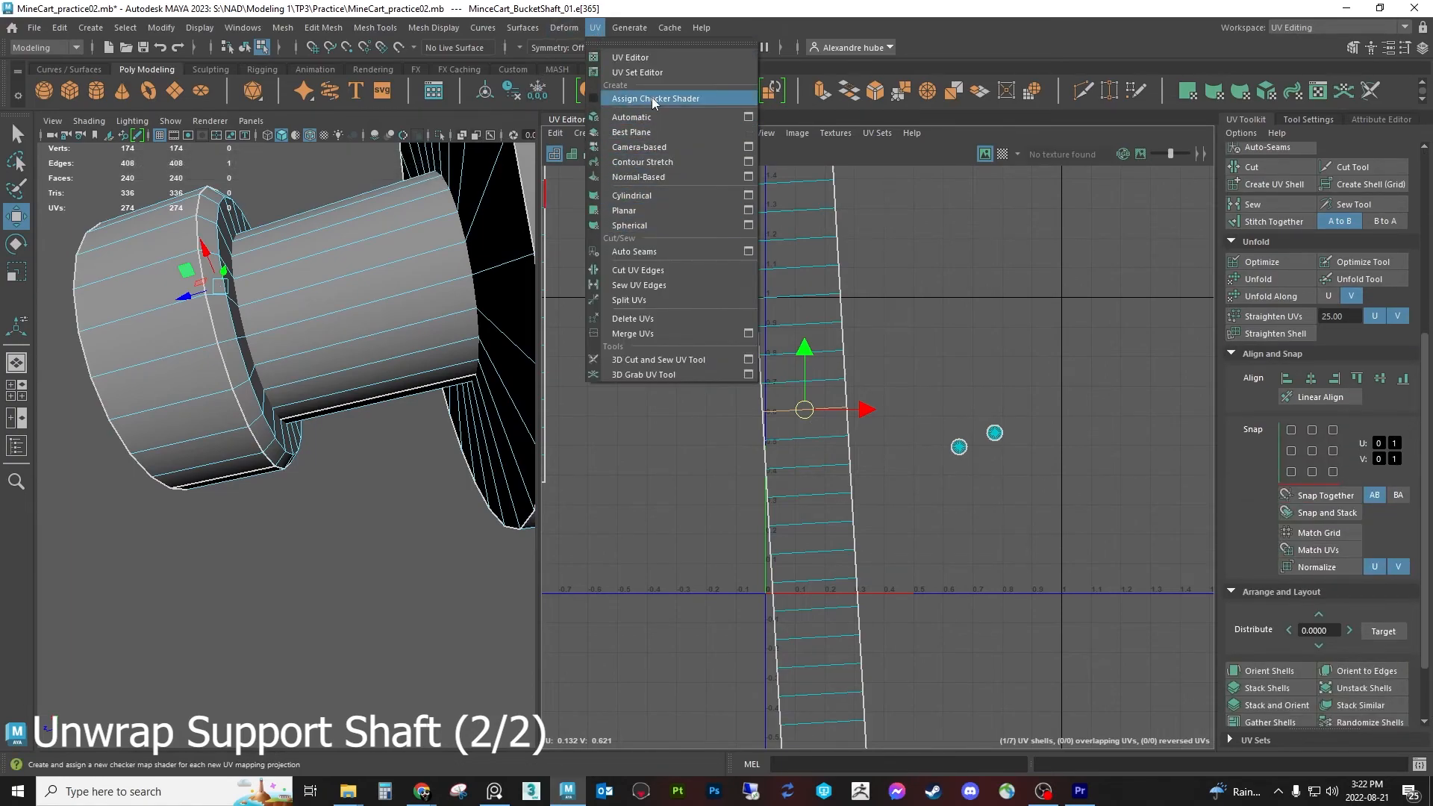
click(594, 31)
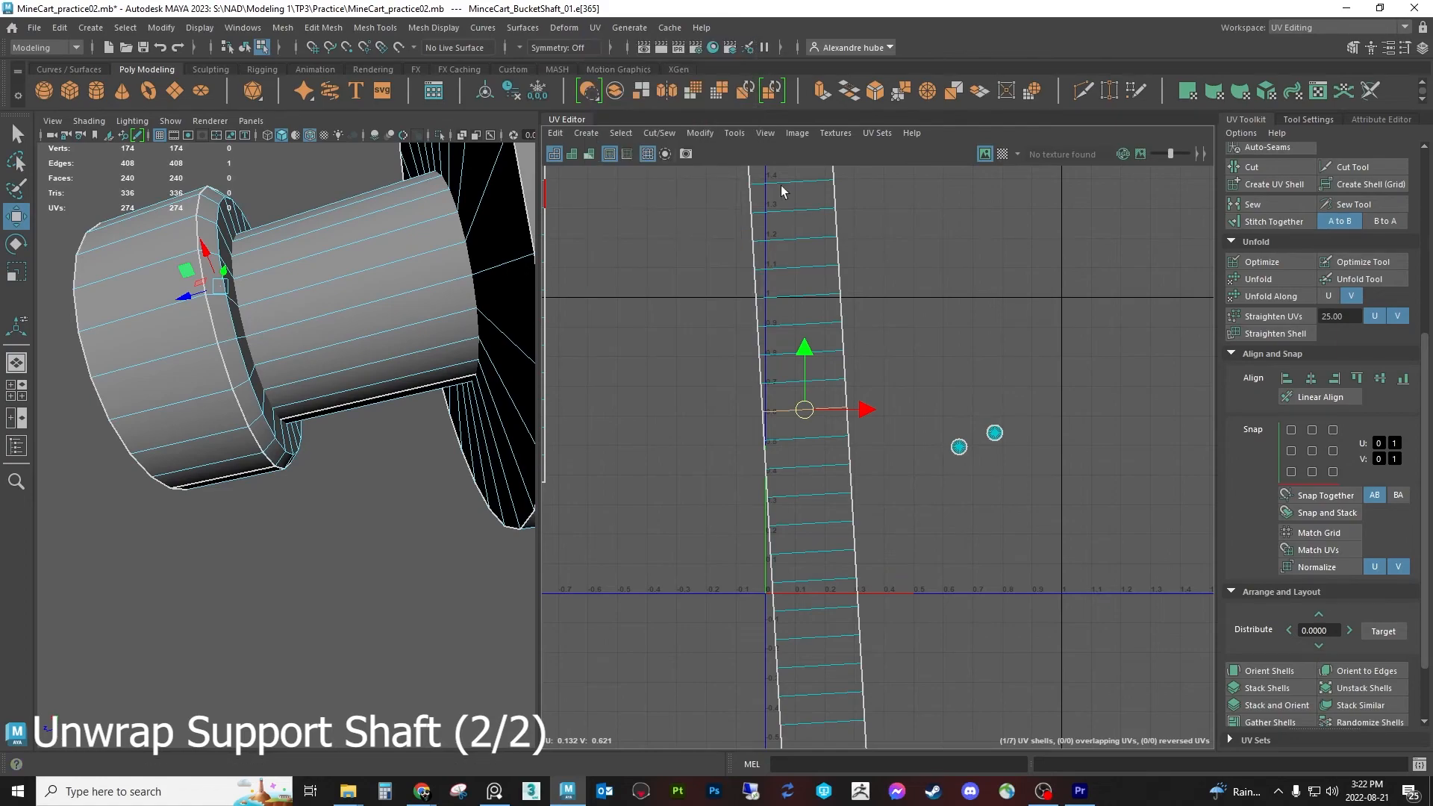
scroll(1410, 634, down, 3)
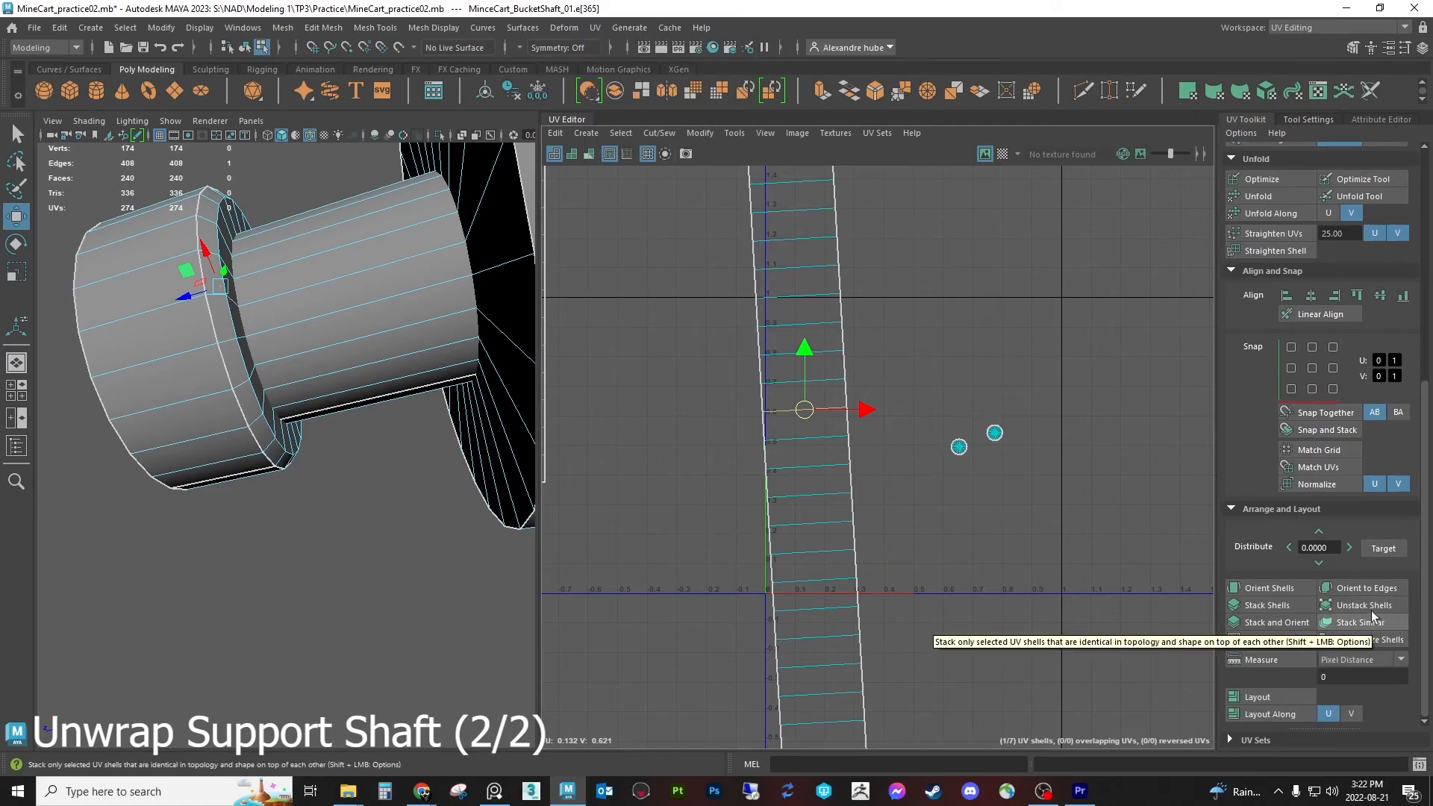
click(1366, 588)
scroll(1269, 448, up, 5)
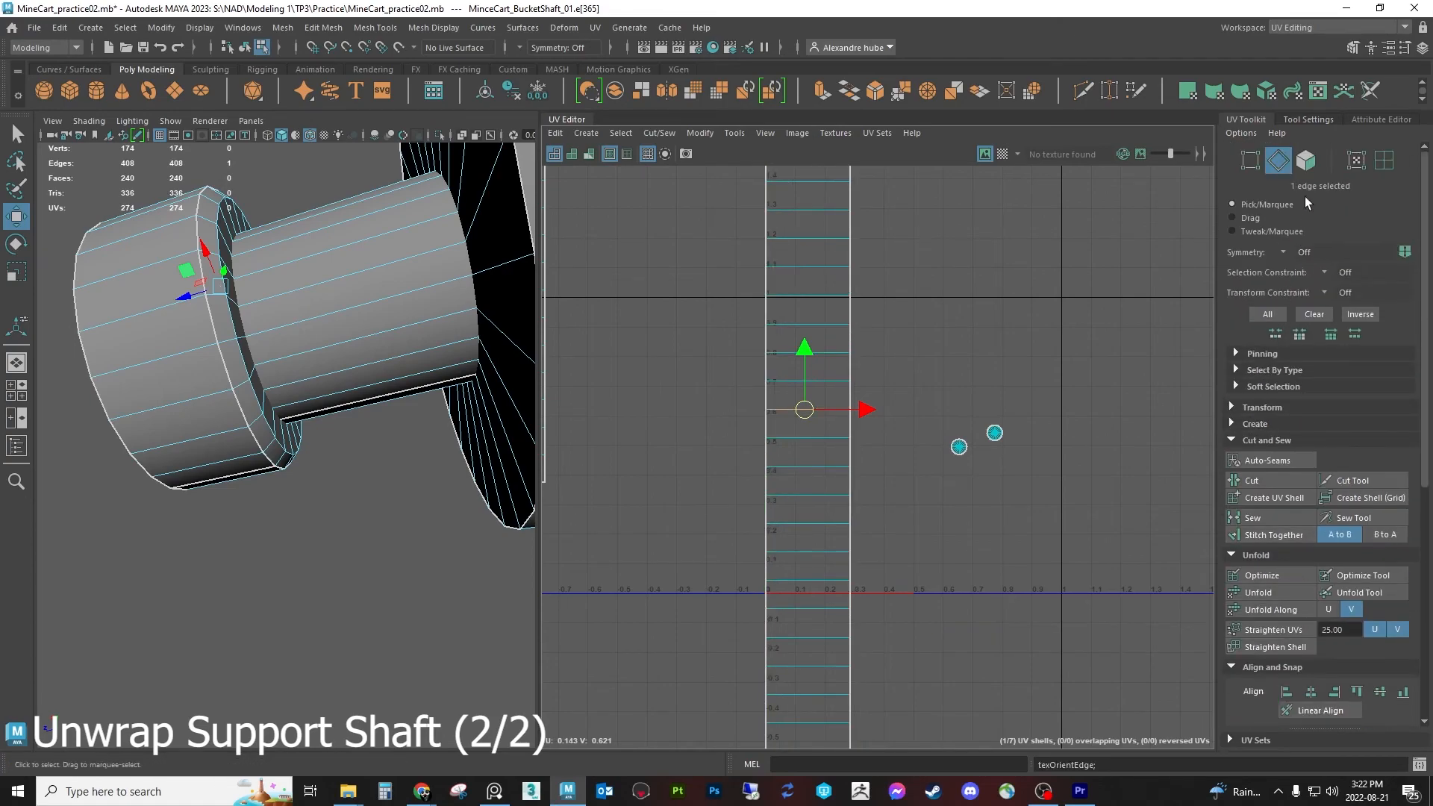
Move the head's side strip and two circular shells together up-left to the body and neck shells, then deselect them
click(1305, 159)
double_click(798, 342)
shift+drag(922, 476, 1088, 362)
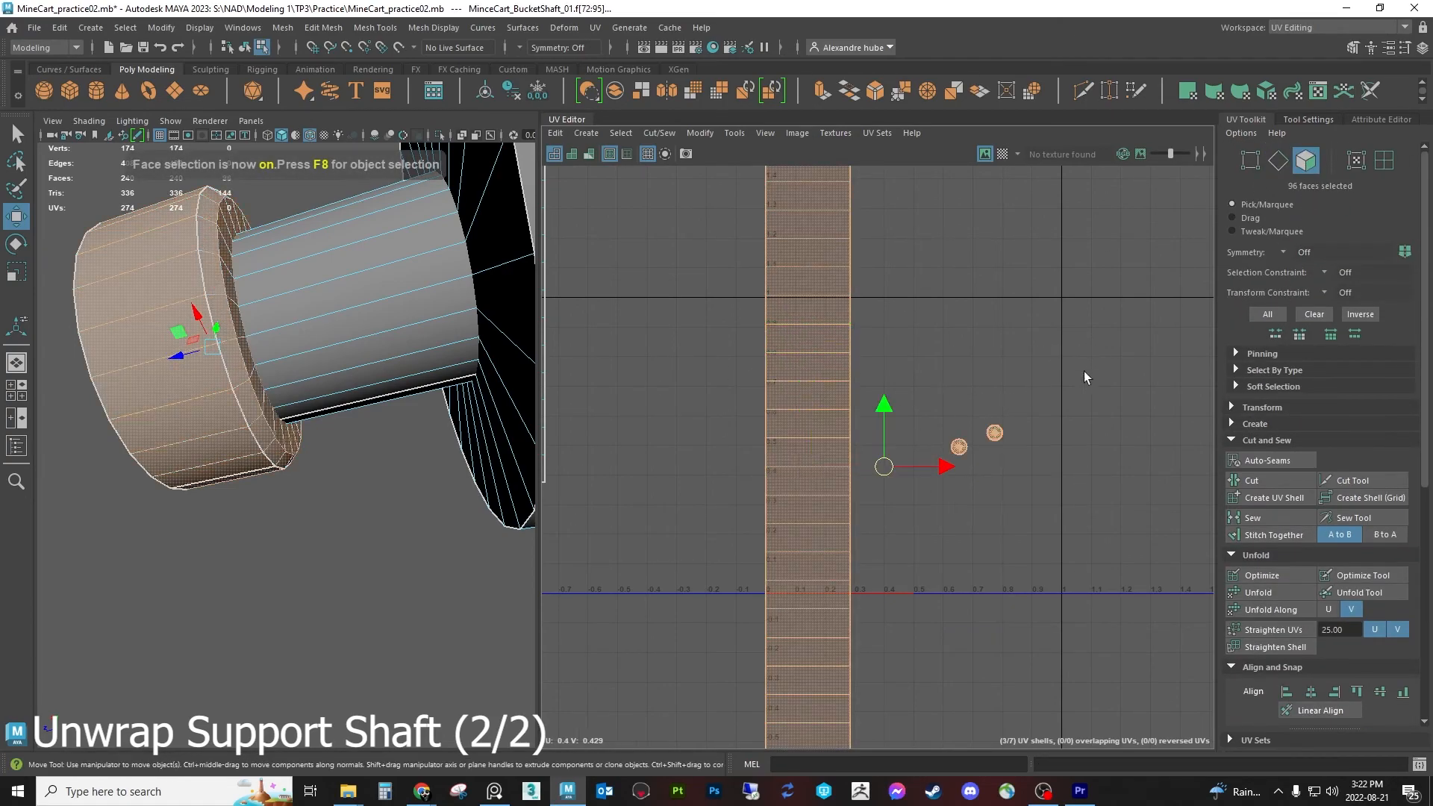
scroll(970, 455, down, 6)
drag(944, 459, 806, 350)
click(940, 443)
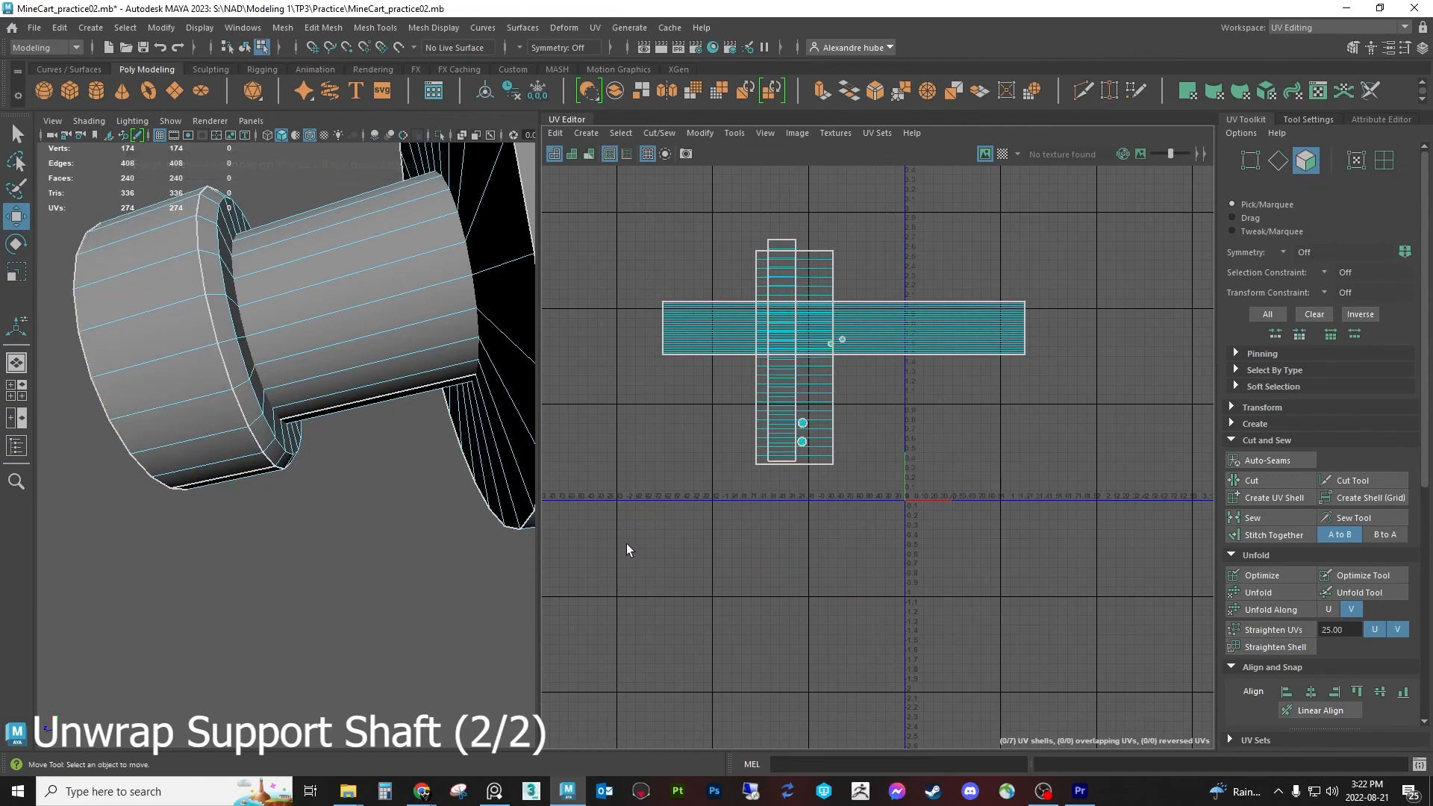
Select all of the shaft's UV shells and move them together left and slightly up
drag(625, 545, 1195, 180)
scroll(816, 349, up, 4)
drag(866, 360, 763, 336)
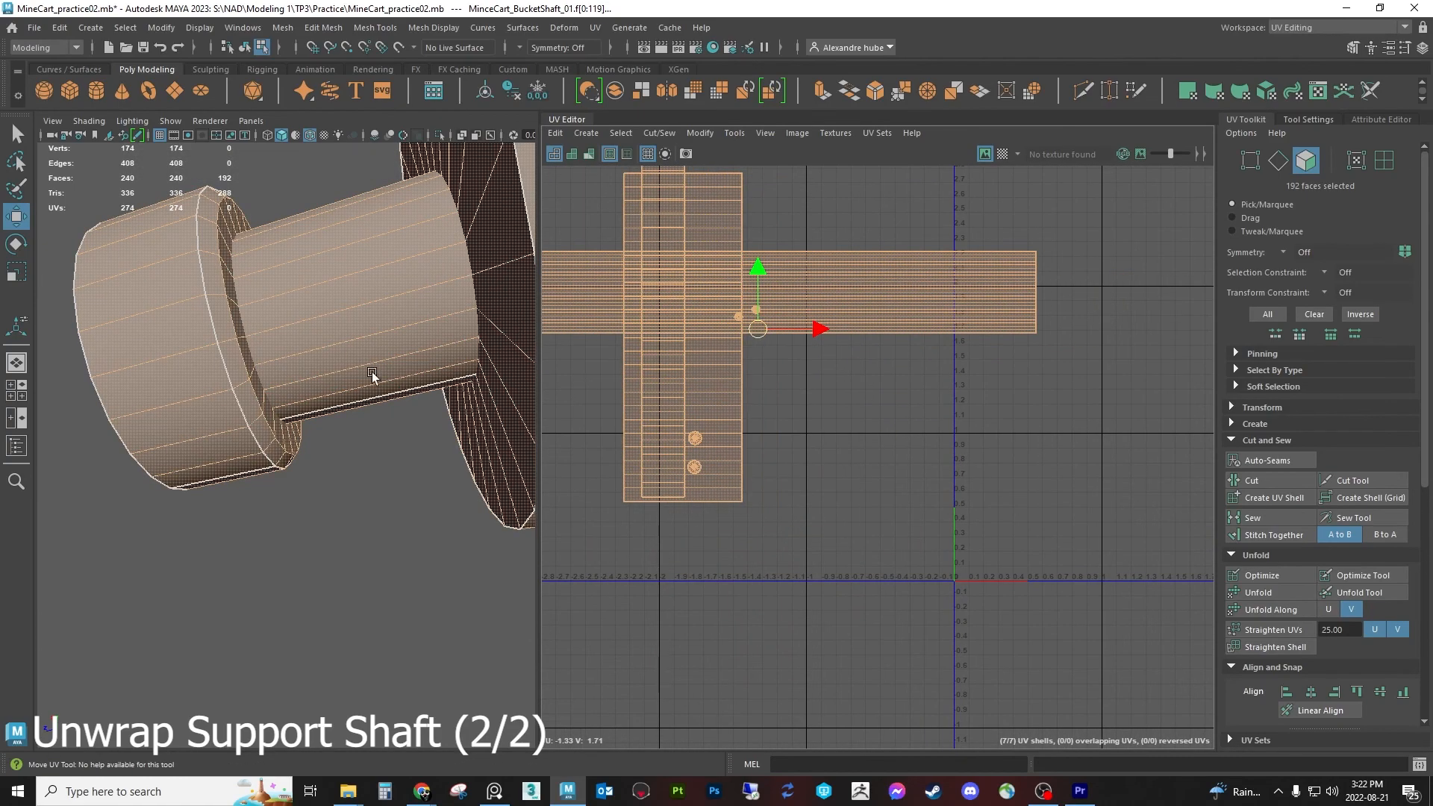
Switch to the General workspace and select the whole MinceCart_BucketShaft_01 object
scroll(290, 394, down, 5)
click(1287, 27)
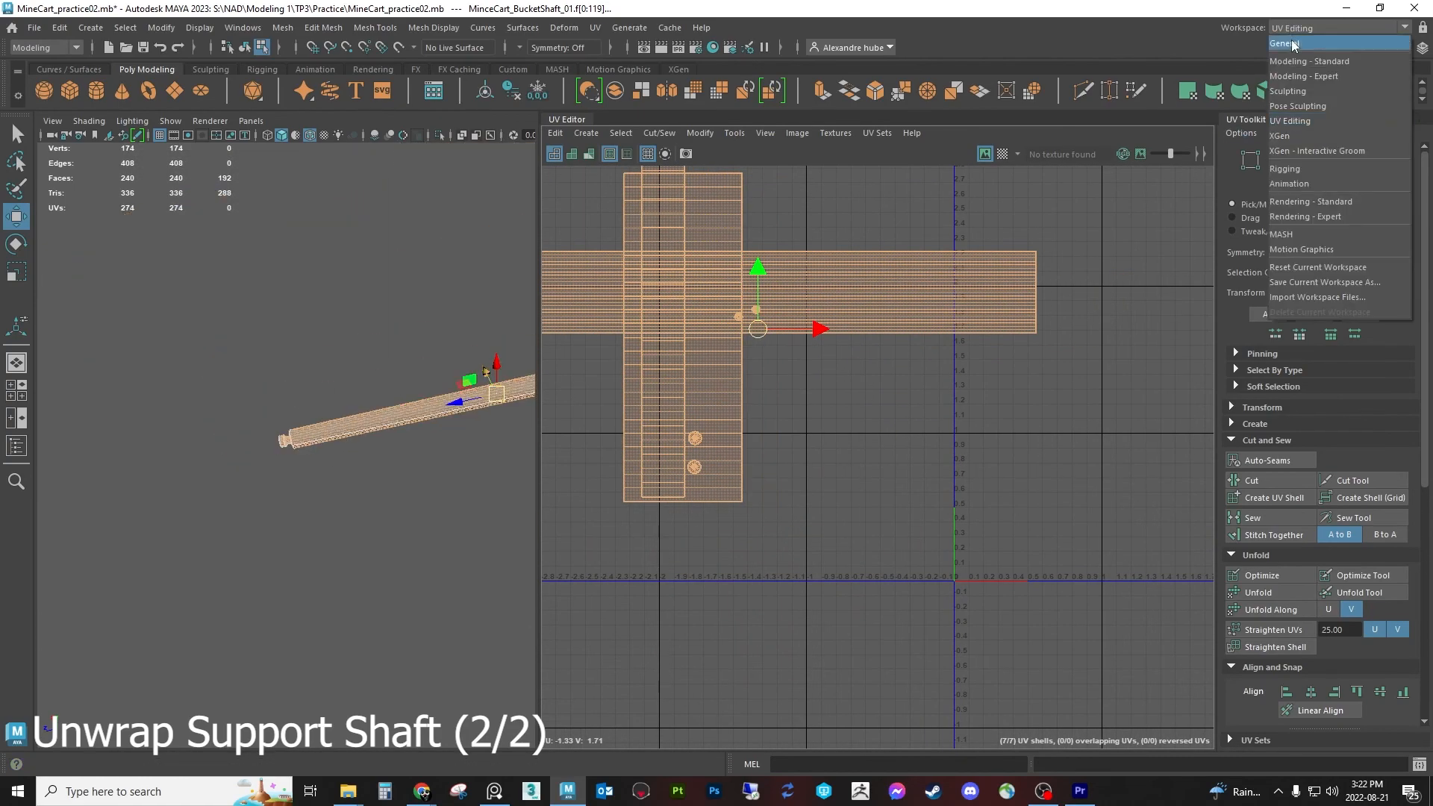
click(1284, 43)
alt+drag(708, 389, 774, 417)
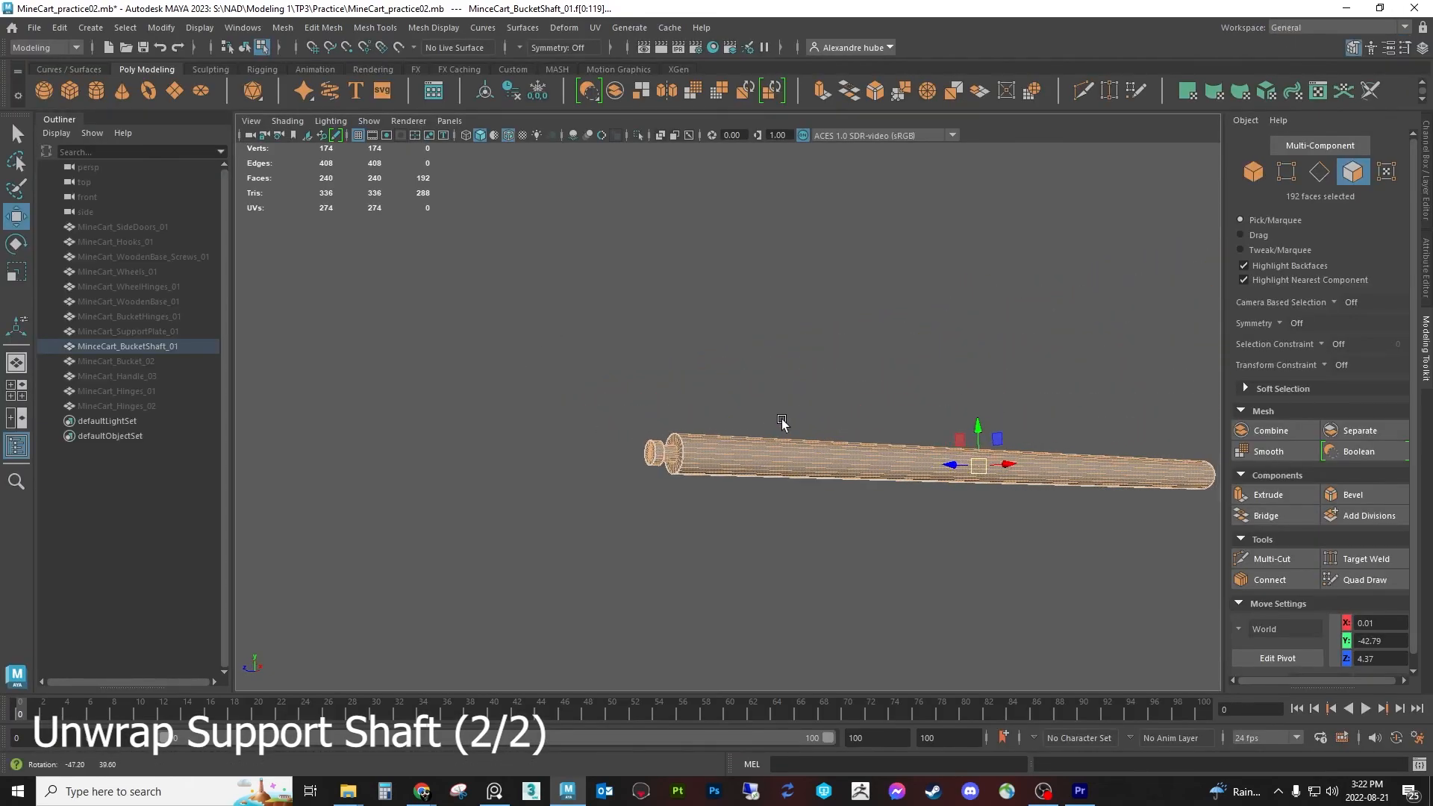
alt+middle_drag(775, 418, 690, 407)
alt+drag(690, 406, 696, 456)
click(792, 531)
click(154, 346)
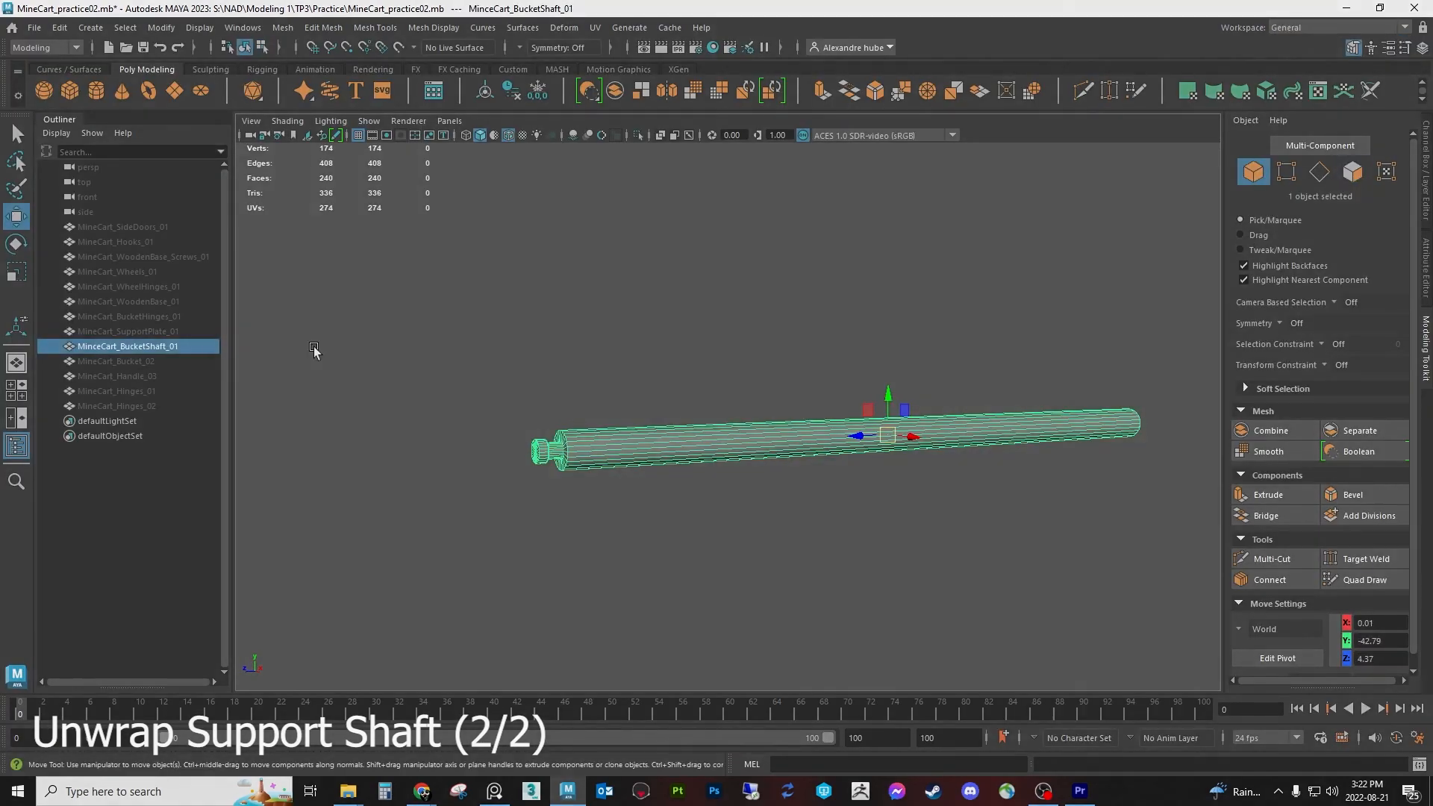